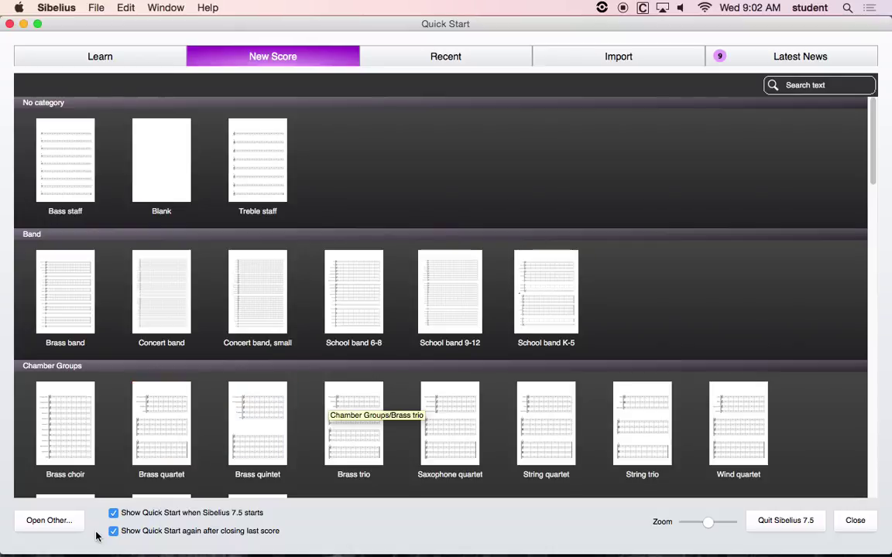
Open the existing score Arps.sib from the Audioi 320 Writing Sessions folder.
left_click(73, 525)
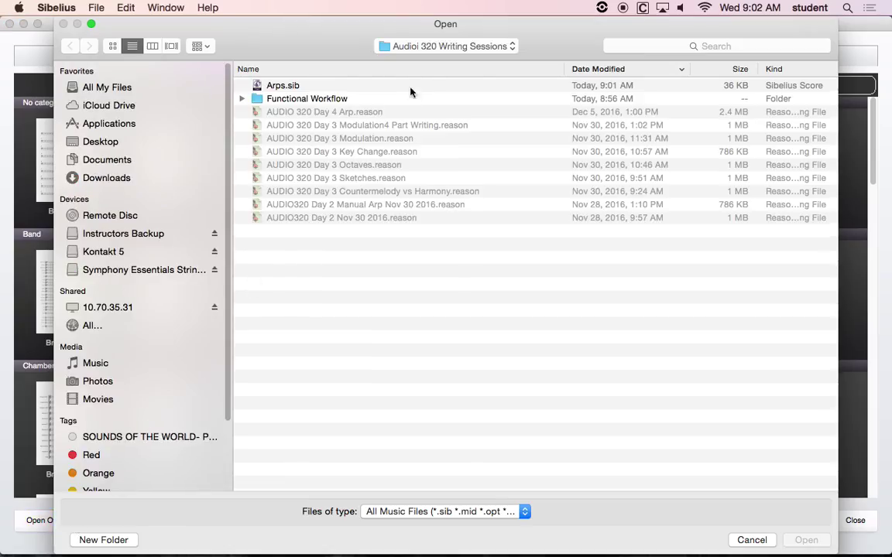
left_click(346, 84)
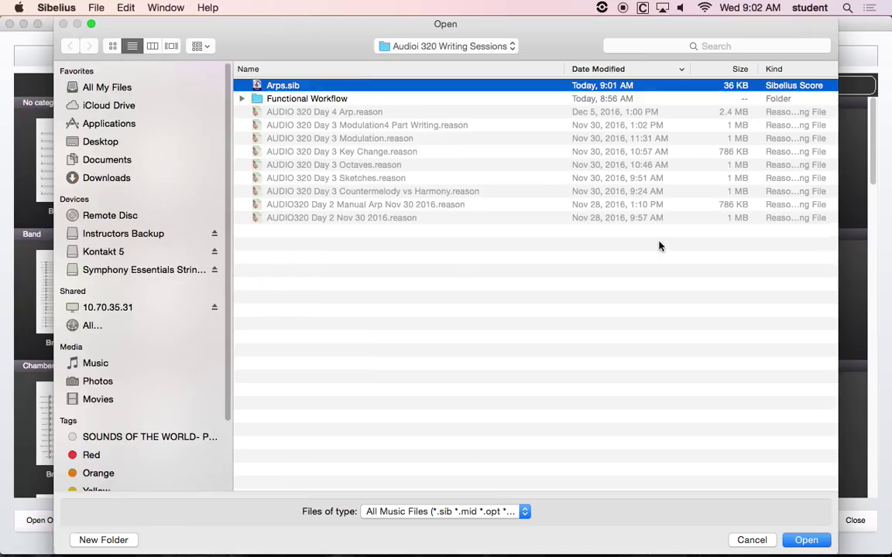
left_click(806, 539)
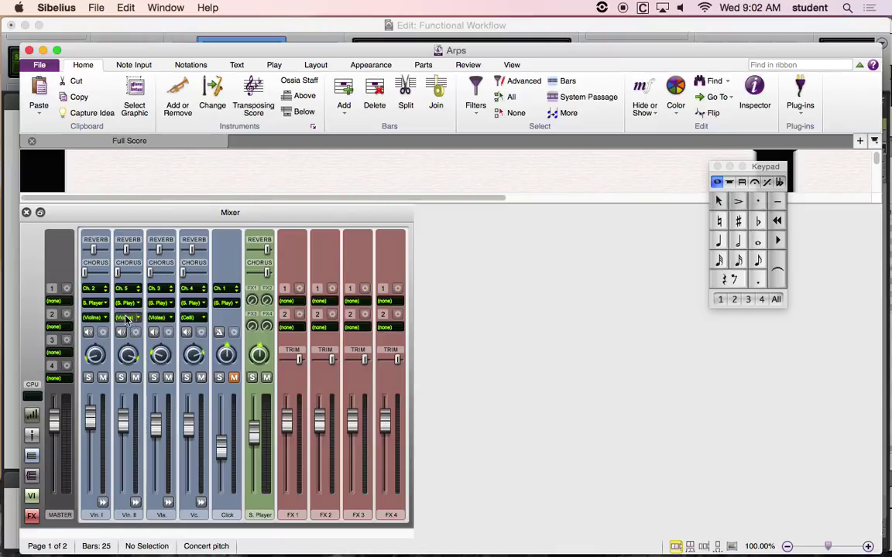
Open the playback device settings and examine the manual sound sets, preferred sounds and active devices.
left_click(104, 303)
left_click(105, 333)
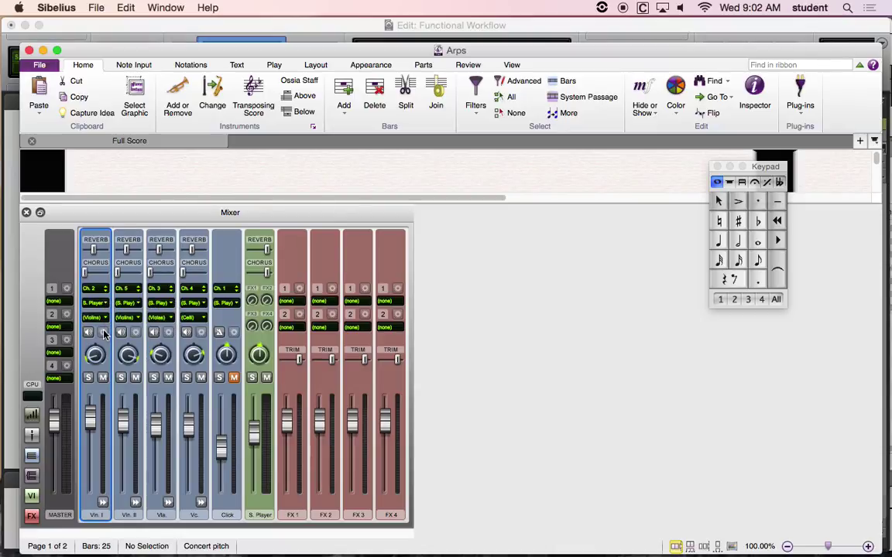
left_click(264, 66)
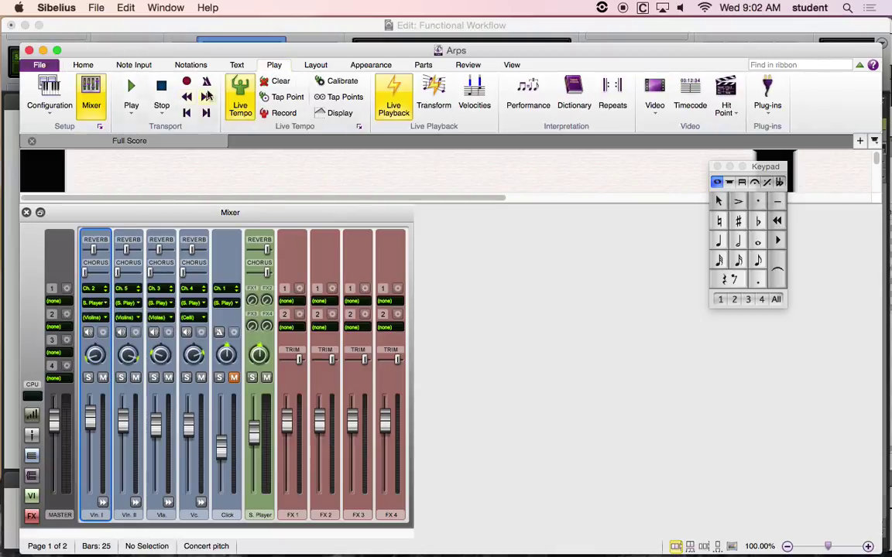
left_click(99, 126)
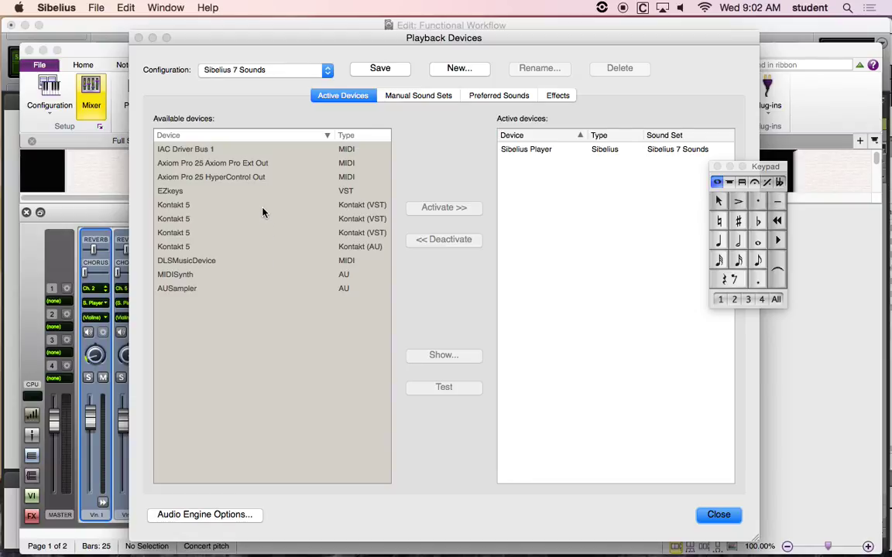
left_click(398, 95)
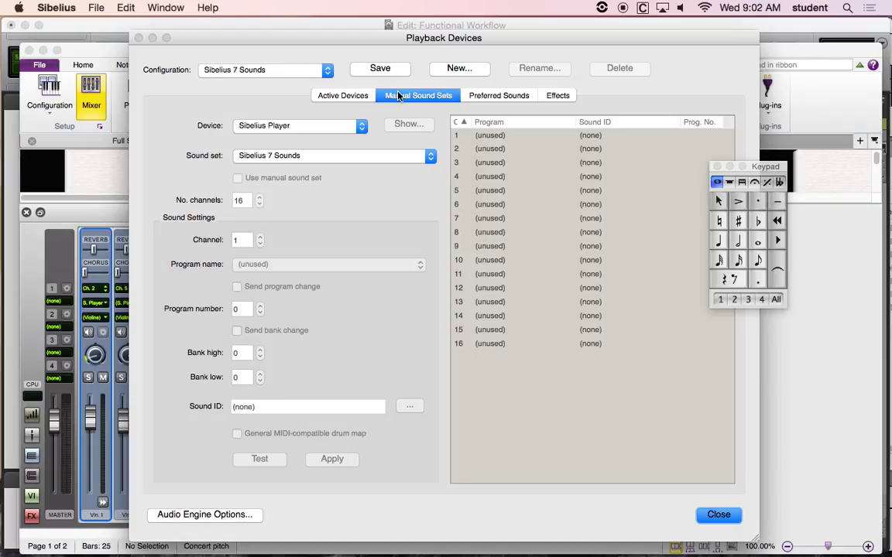
left_click(463, 96)
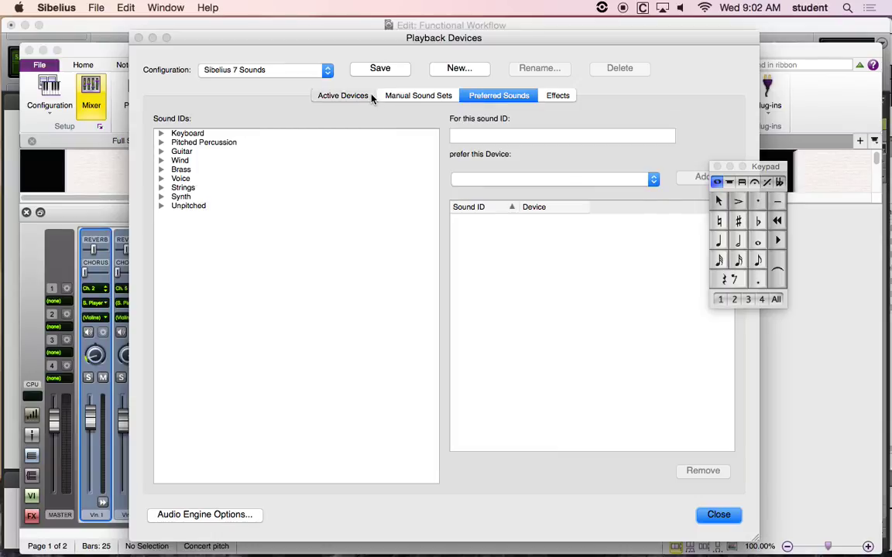
left_click(371, 96)
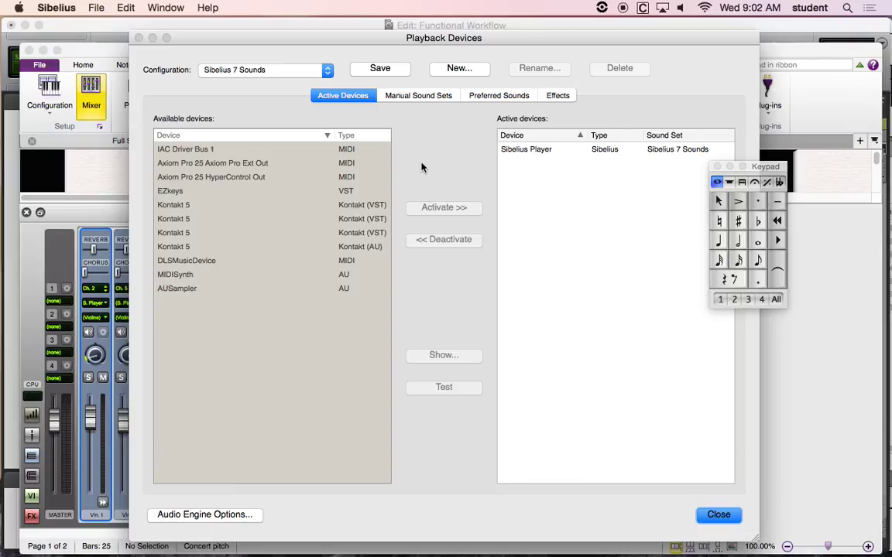
left_click(524, 150)
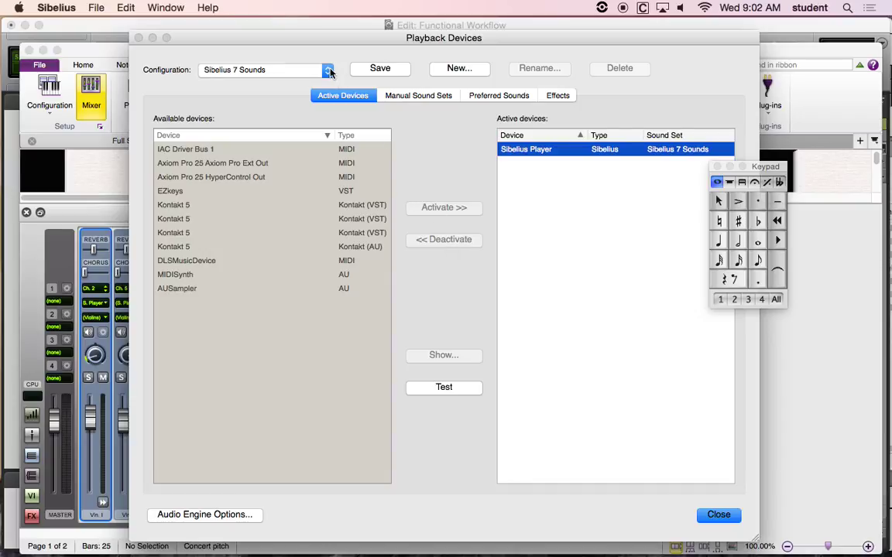
Switch the playback configuration to Sibelius 7 Sounds (2).
left_click(300, 68)
left_click(296, 32)
left_click(270, 67)
left_click(301, 78)
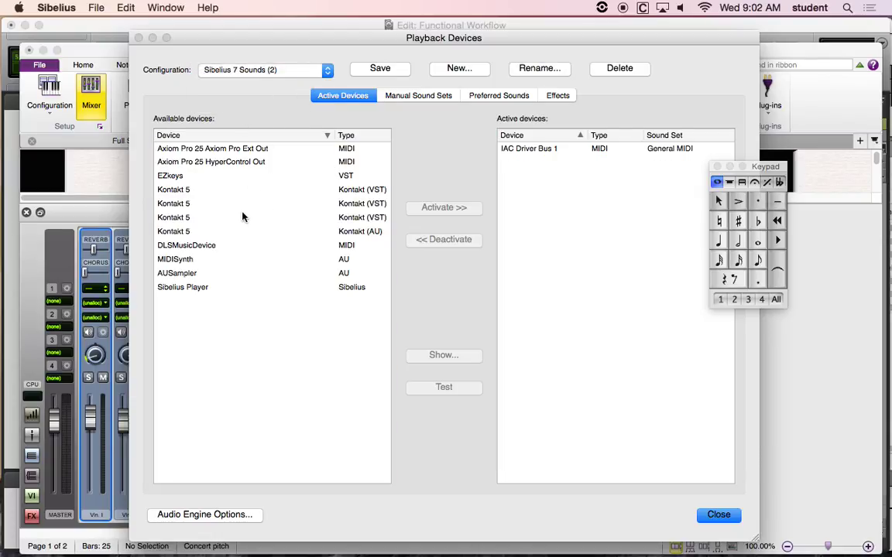
Activate the Kontakt 5 (VST) device and save the change to the playback configuration.
left_click(236, 190)
left_click(423, 210)
left_click(708, 515)
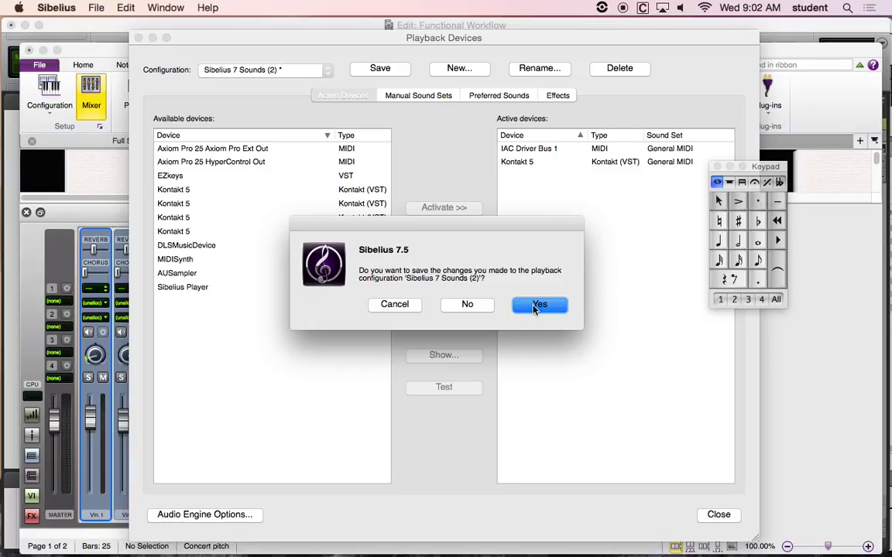
left_click(537, 305)
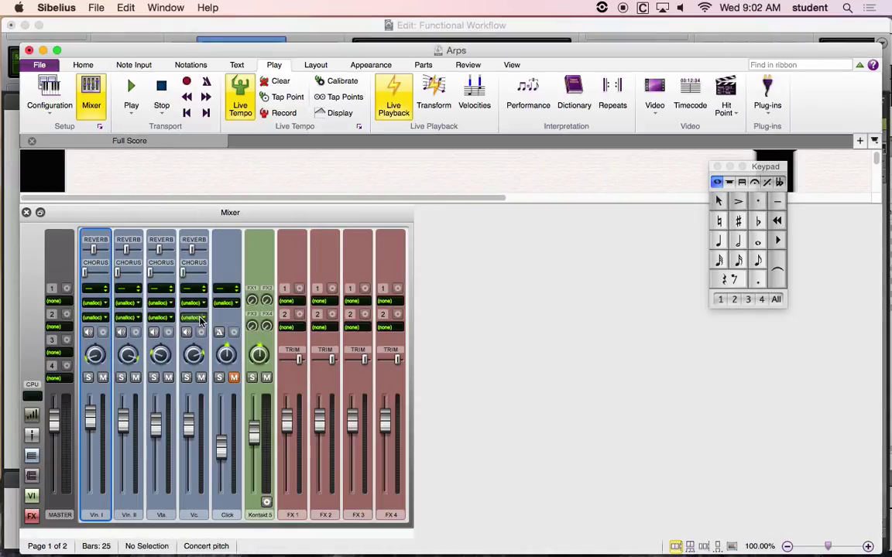
Assign Kontakt 5 as the playback device of the Vln. I channel and close the mixer.
left_click(106, 318)
left_click(123, 326)
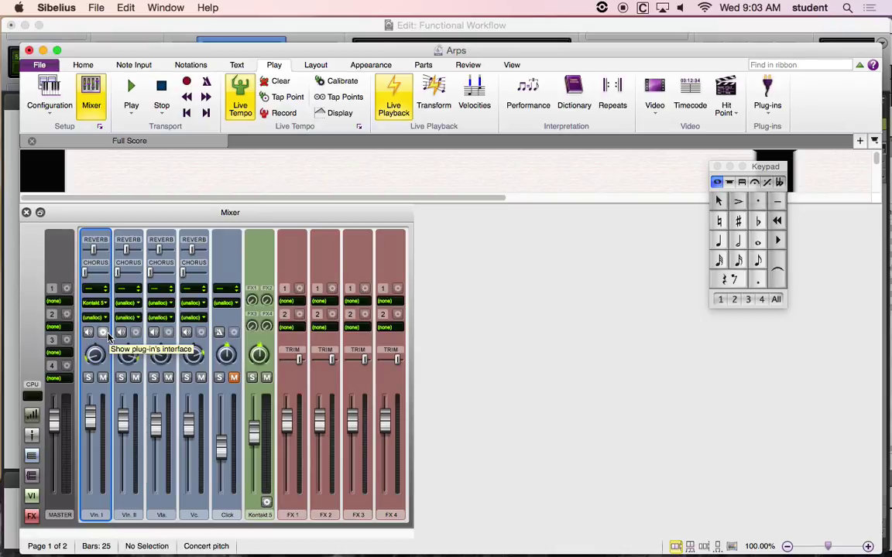
left_click(26, 212)
Replace the martellato marking above the violoncello staff in bar 2 with "pizz.".
scroll(374, 328, "down", 5)
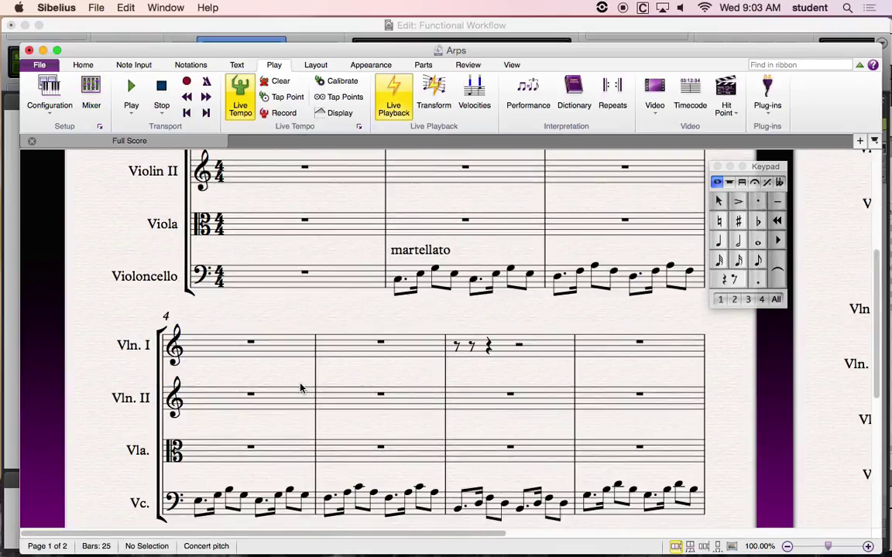
double_click(430, 181)
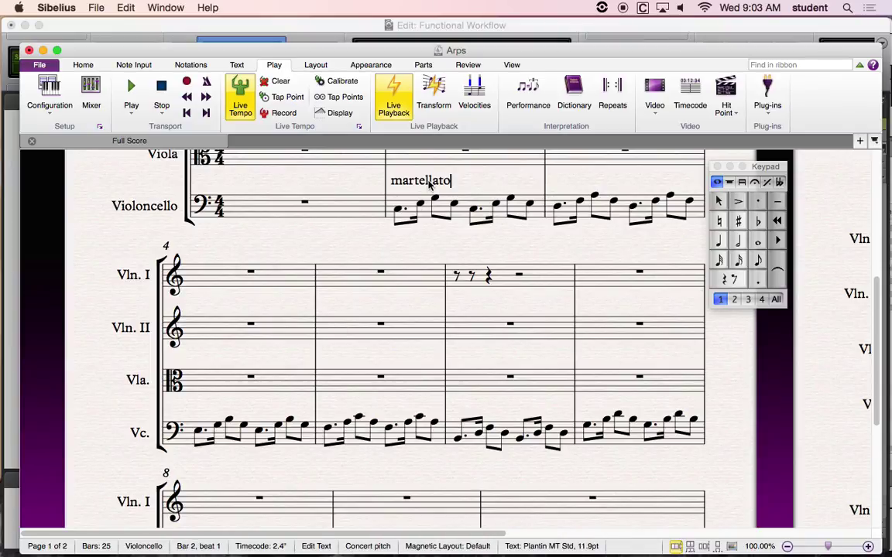
key("BackSpace")
key("BackSpace")
key("BackSpace")
key("BackSpace")
key("BackSpace")
key("BackSpace")
type("pizz.")
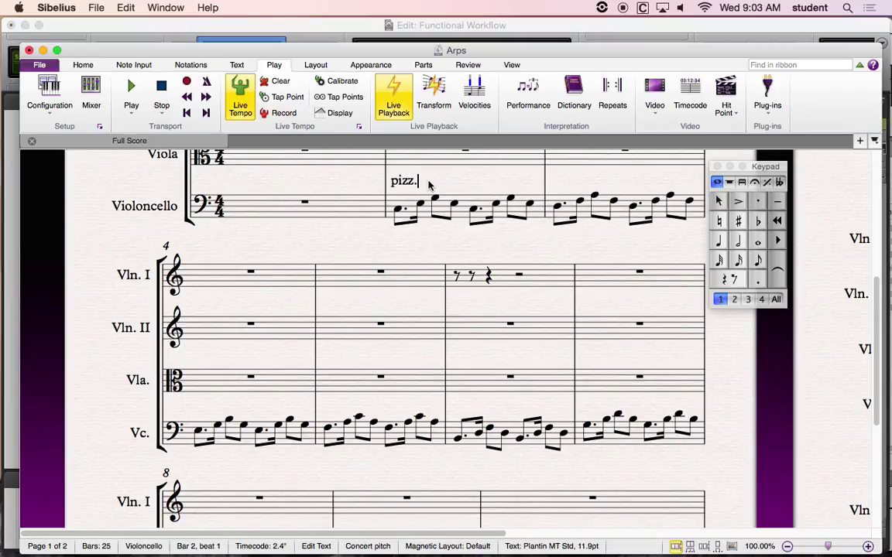
left_click(437, 236)
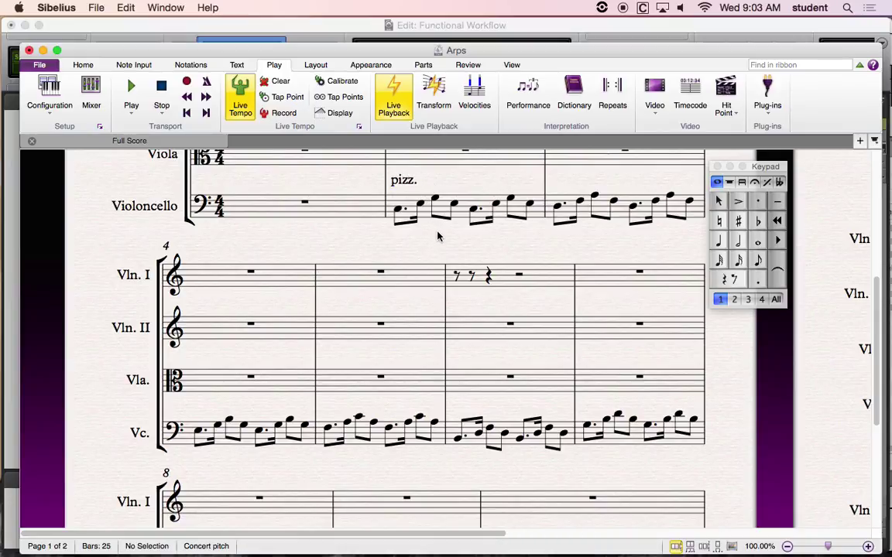
Show the Kontakt 5 interface for the Vln. I mixer channel and load String Ensemble Essential.nki into its rack.
left_click(99, 88)
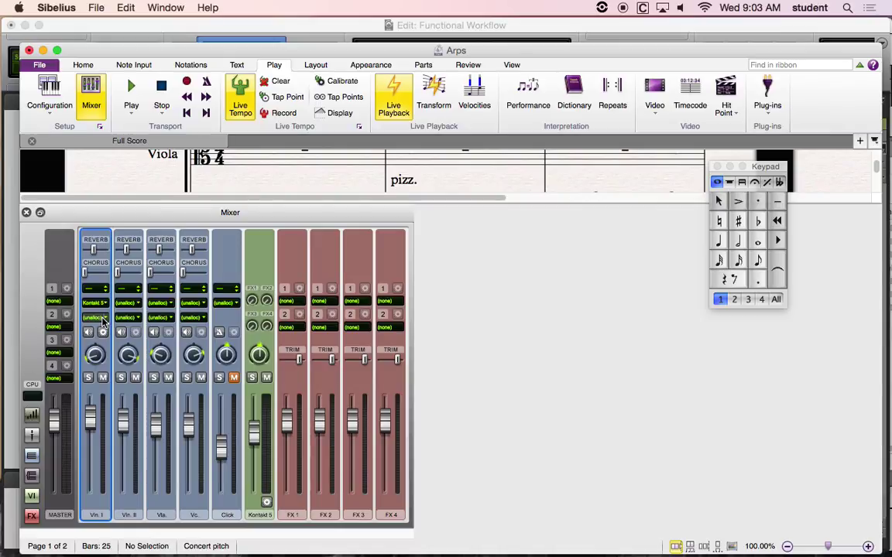
left_click(103, 318)
left_click(93, 343)
left_click(103, 335)
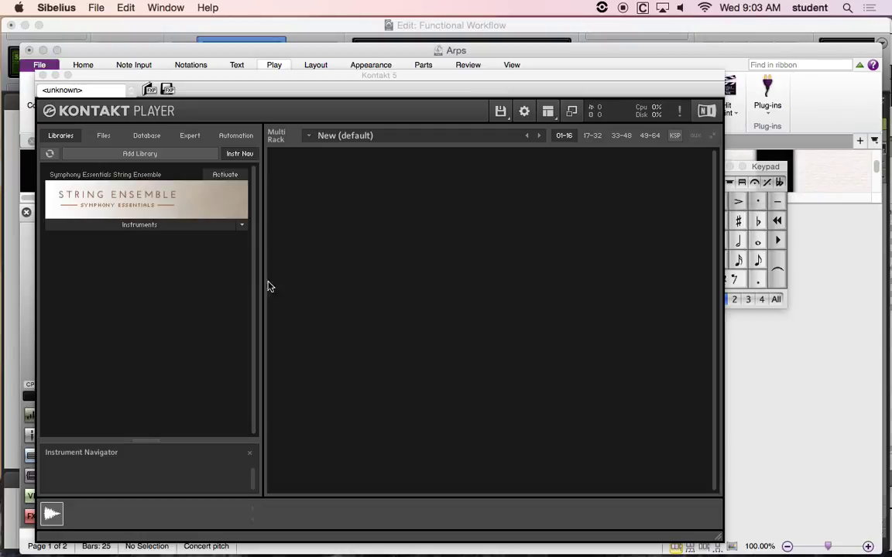
left_click(156, 225)
left_click_drag(99, 268, 410, 290)
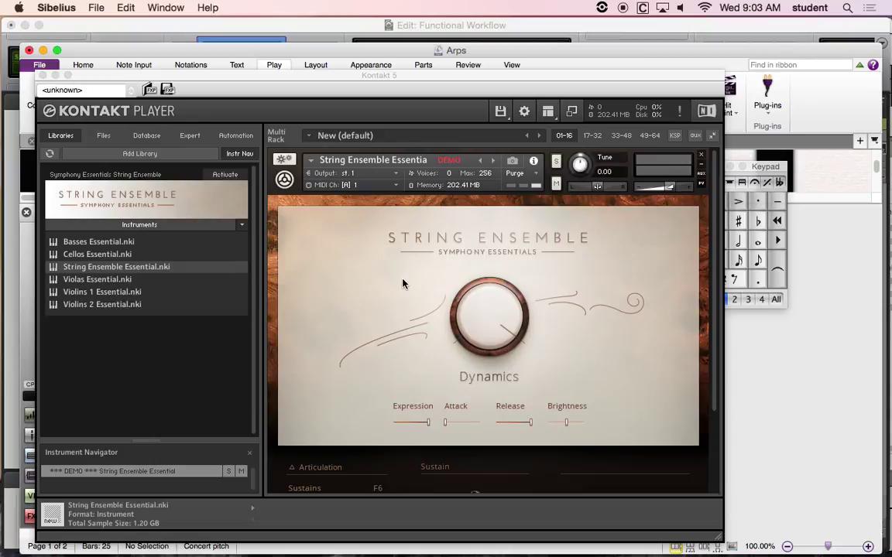
Play the score, raise the system volume to maximum and stop playback.
key("space")
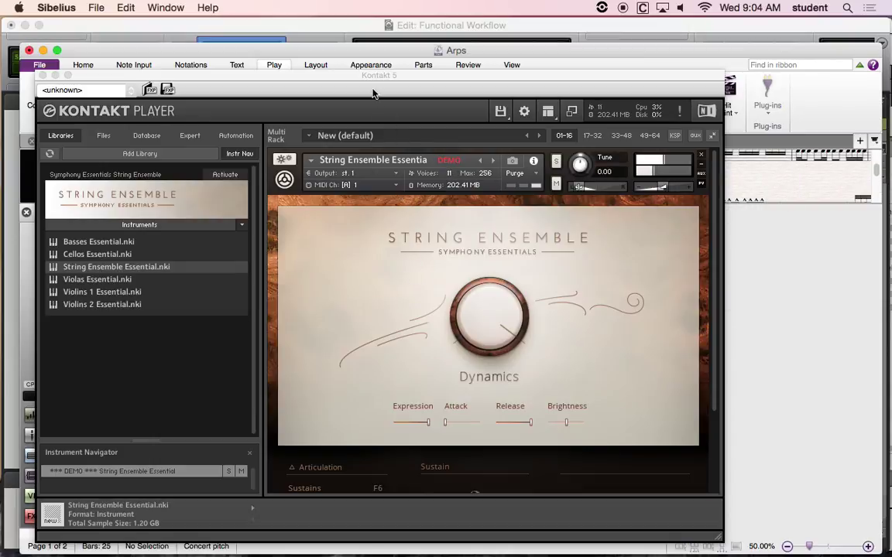
key("XF86AudioRaiseVolume")
key("XF86AudioRaiseVolume")
key("XF86AudioRaiseVolume")
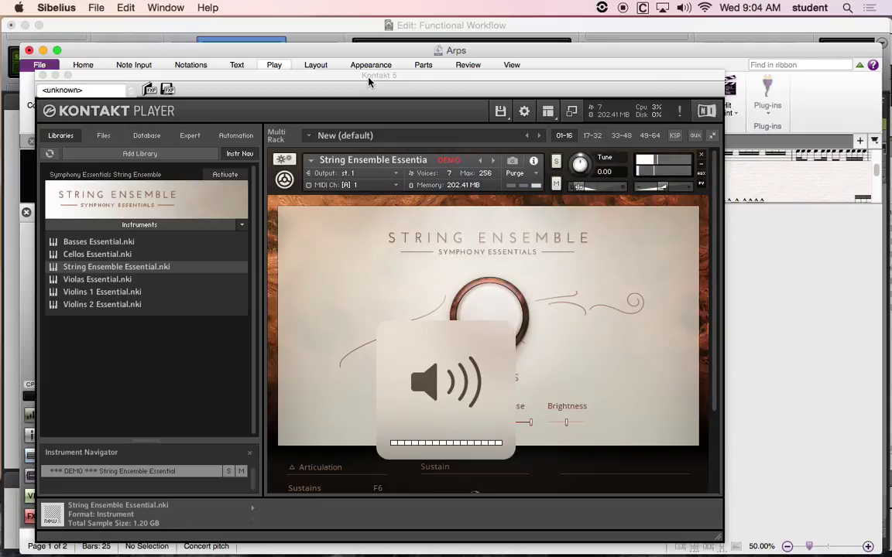
key("space")
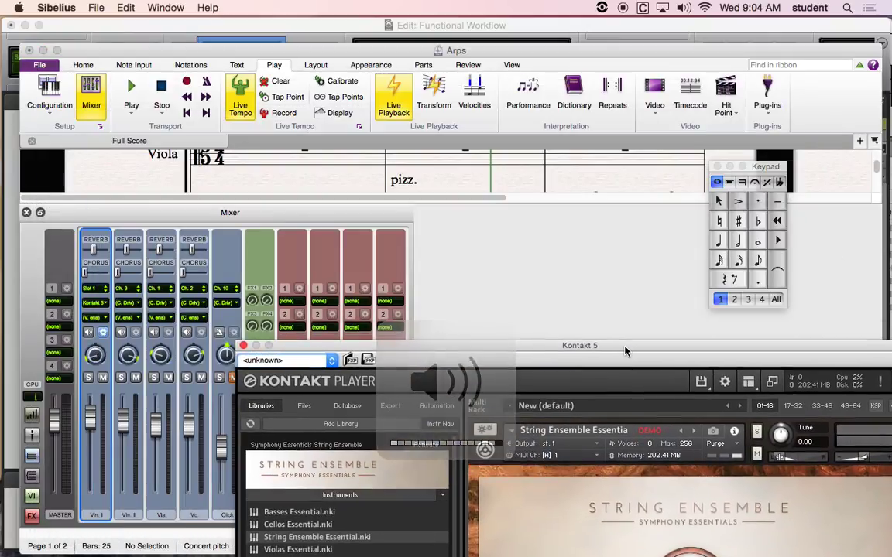
Replay the score from the beginning with the Kontakt window moved clear of the mixer levels, then stop playback.
left_click(186, 113)
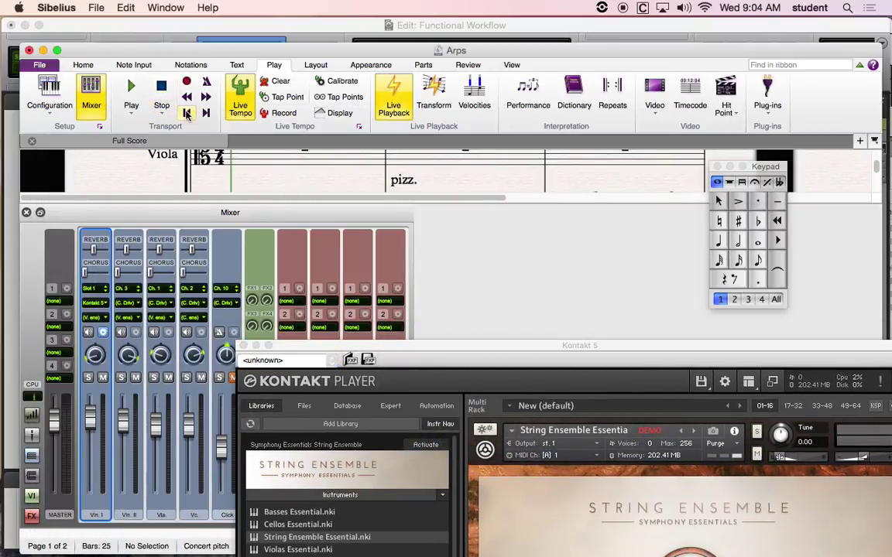
key("space")
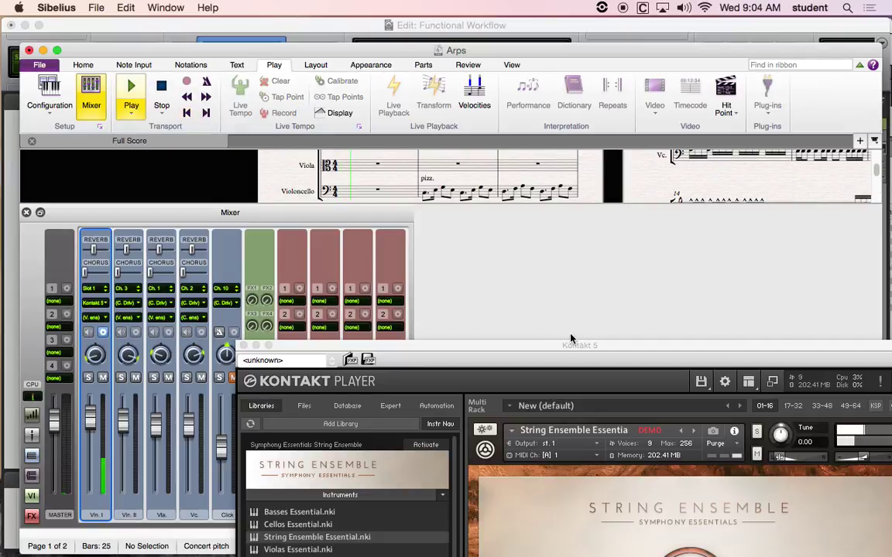
left_click_drag(503, 314, 369, 111)
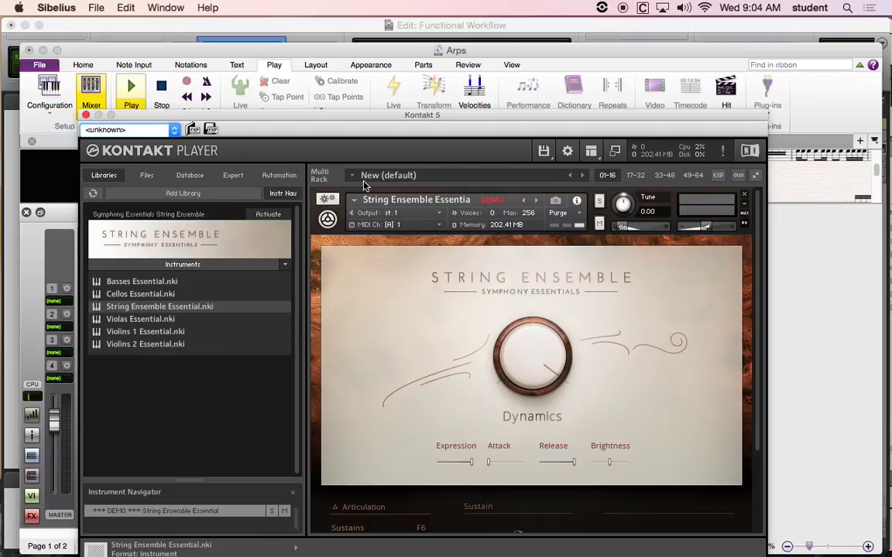
left_click_drag(343, 136, 505, 231)
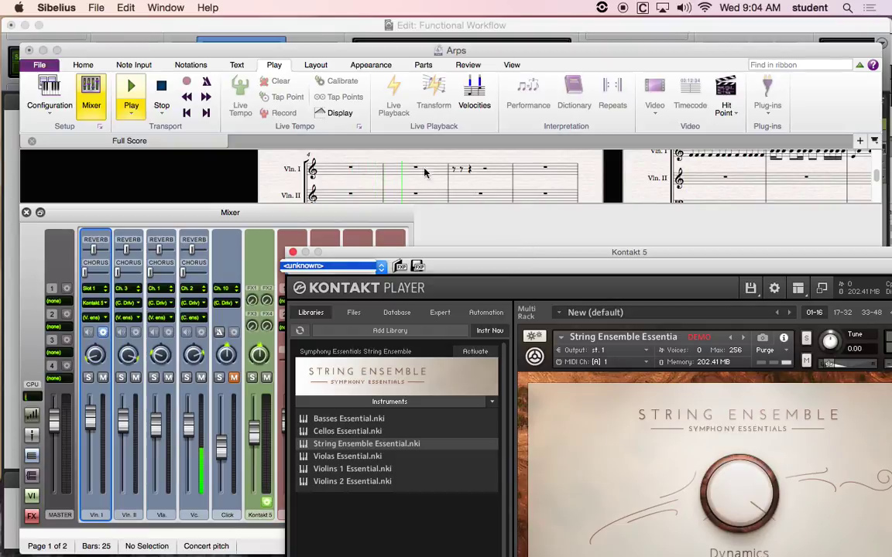
left_click(144, 83)
left_click(132, 111)
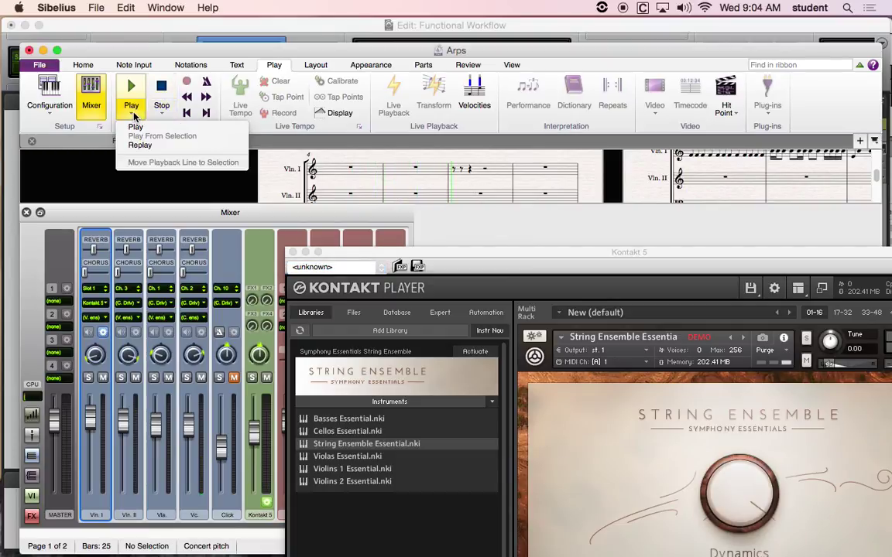
left_click(135, 127)
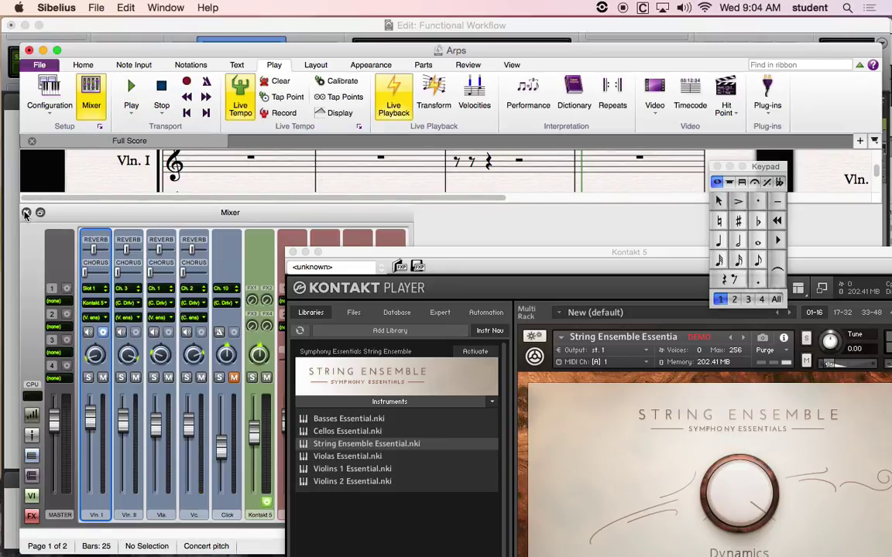
Assign Kontakt 5 as the playback device of the Vc. mixer channel and play the score.
key("m")
scroll(345, 242, "up", 7)
left_click_drag(378, 252, 330, 163)
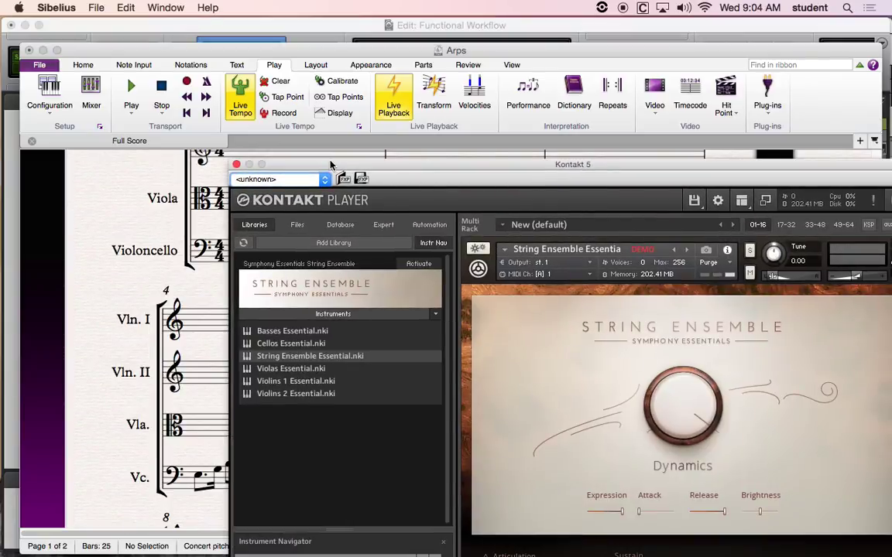
left_click(90, 91)
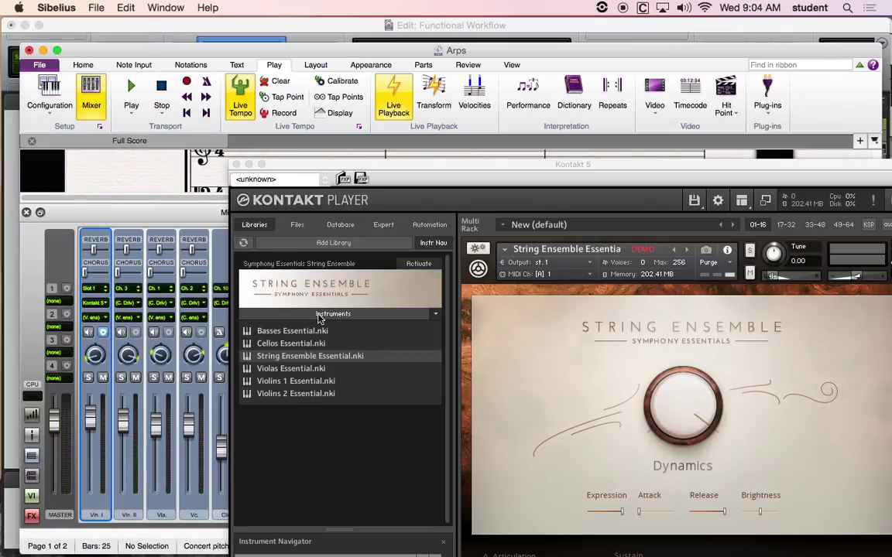
left_click(202, 303)
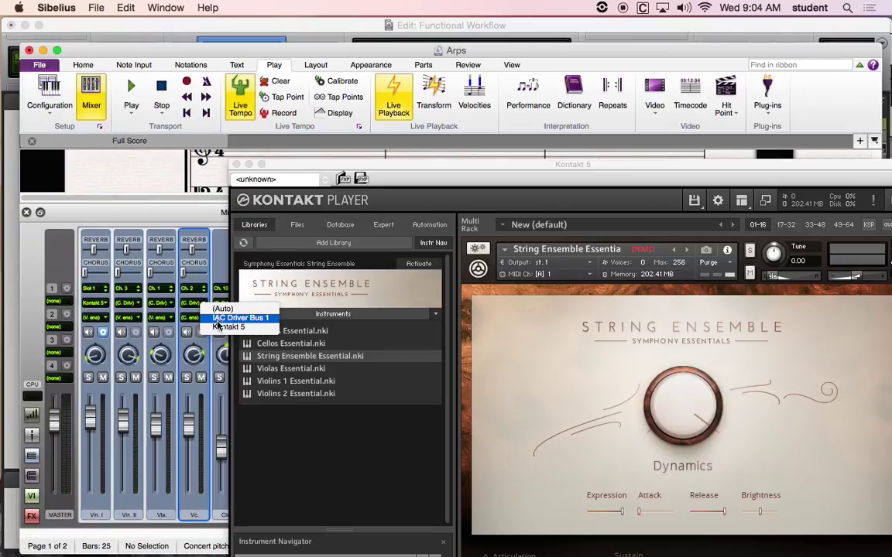
left_click(218, 328)
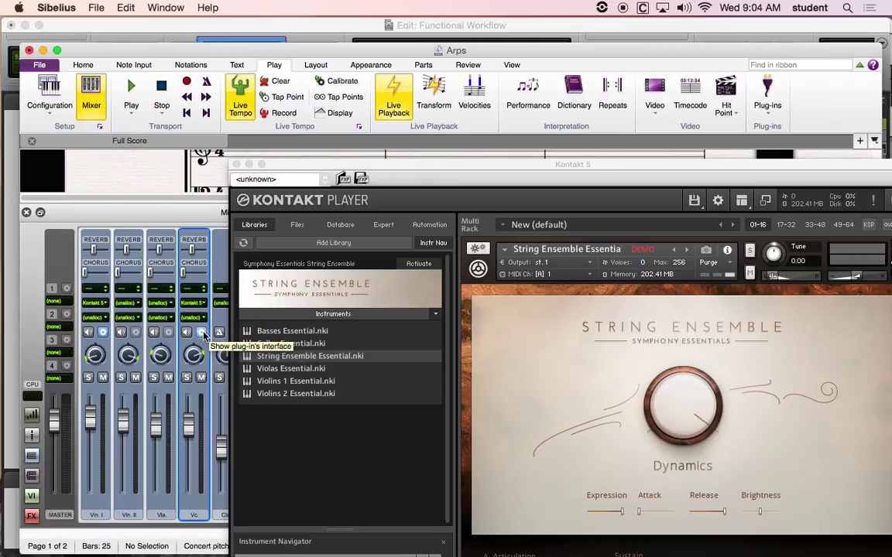
key("space")
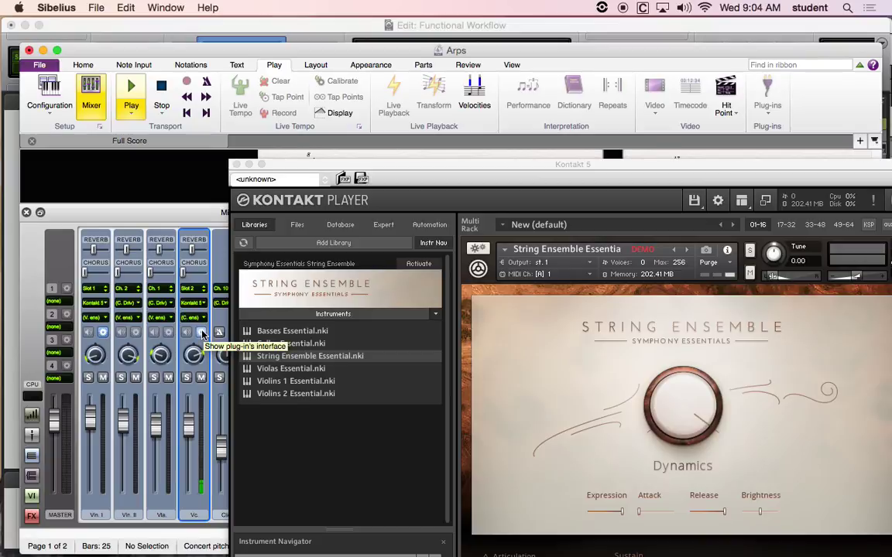
Reopen the Kontakt 5 interface of the Vc. mixer channel, move its window clear of the channel levels and stop playback.
left_click(203, 334)
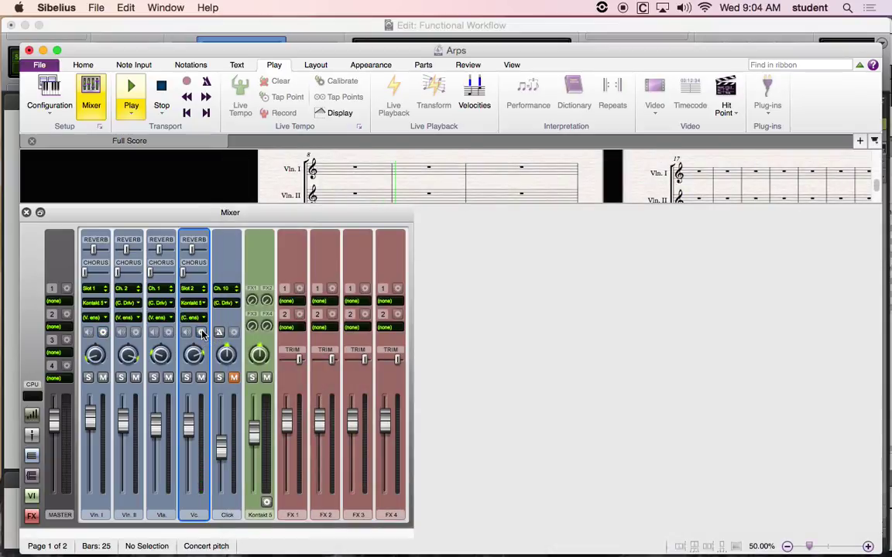
left_click(202, 334)
left_click_drag(227, 98, 540, 268)
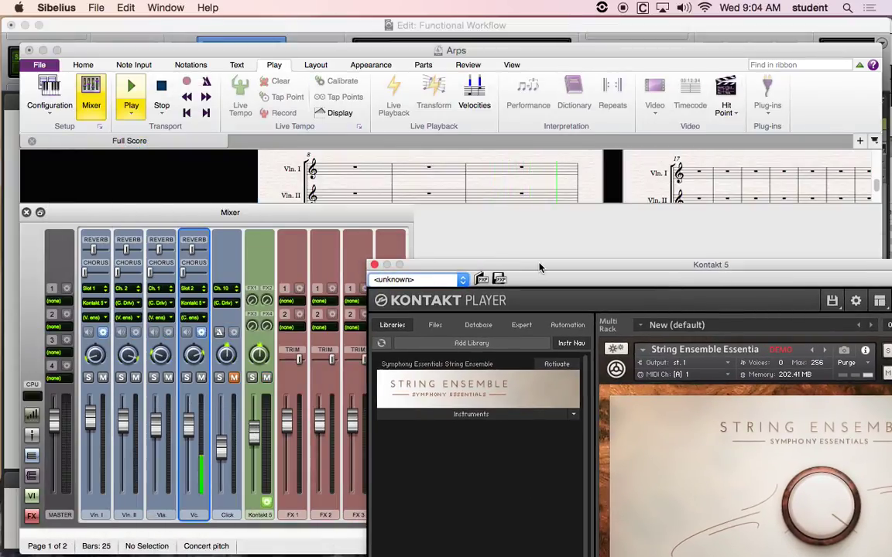
left_click(494, 181)
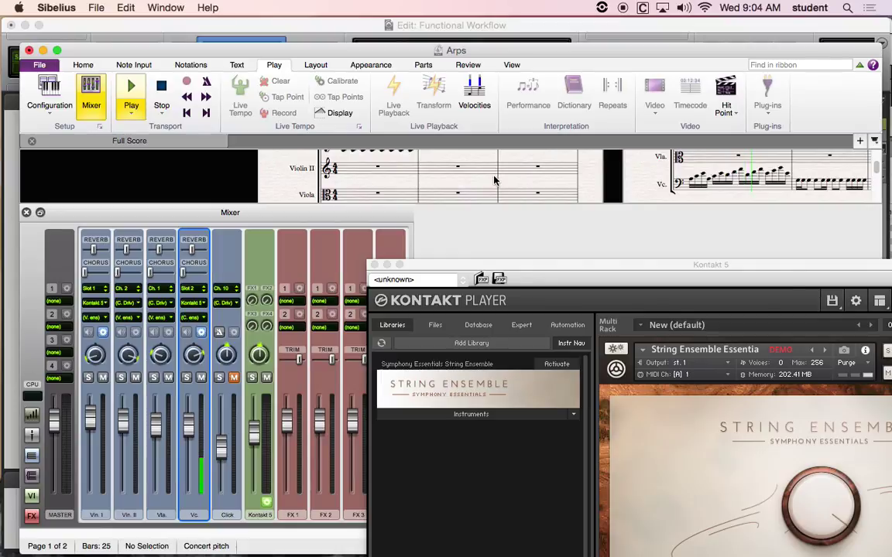
key("space")
Select the Violoncello pizz. passage in bars 2–3, play it while checking the mixer levels, and stop playback.
scroll(494, 177, "up", 5)
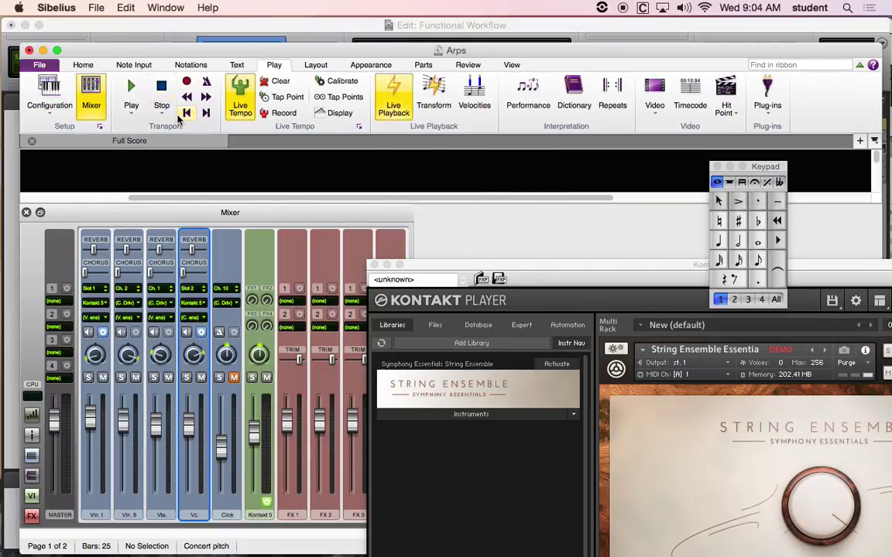
left_click(25, 212)
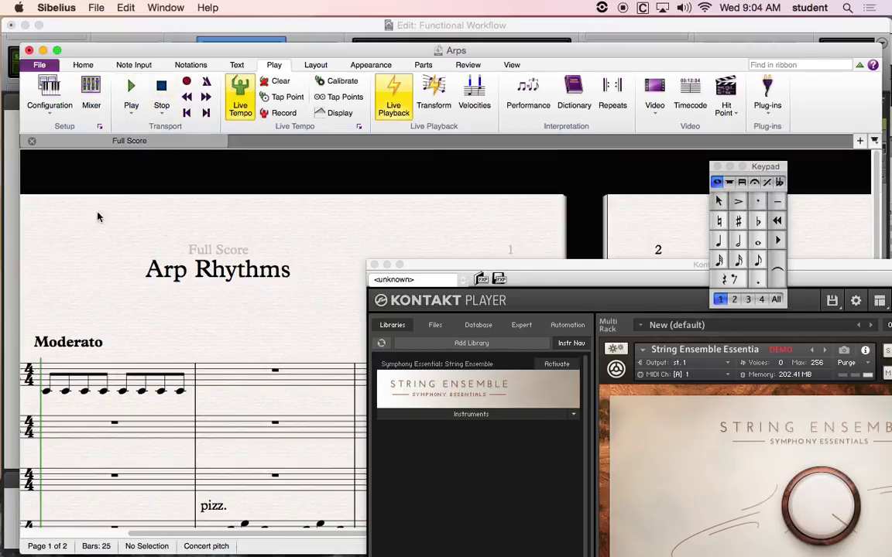
scroll(292, 209, "down", 8)
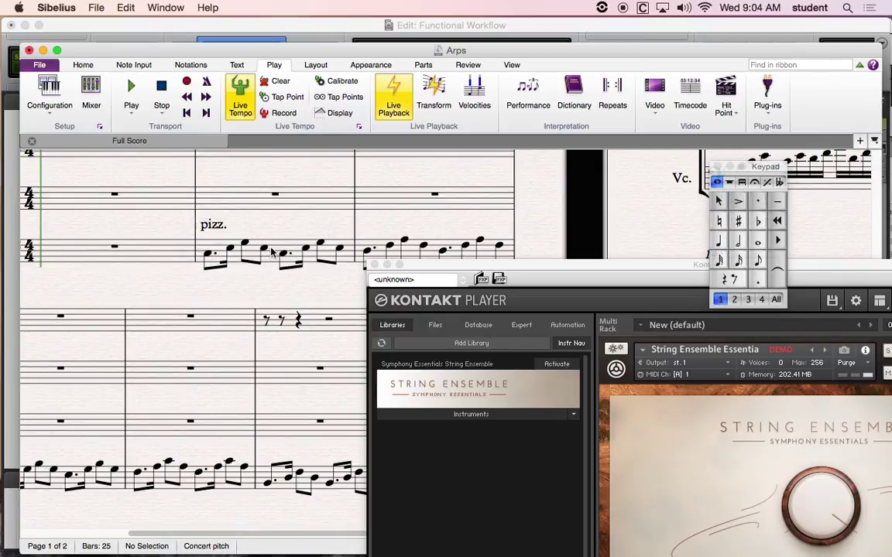
left_click(271, 252)
left_click(449, 248, "shift")
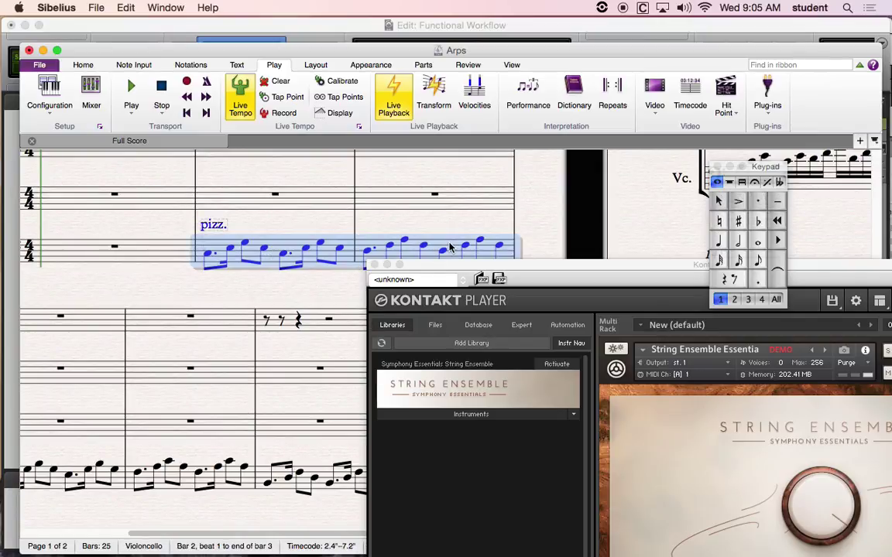
key("space")
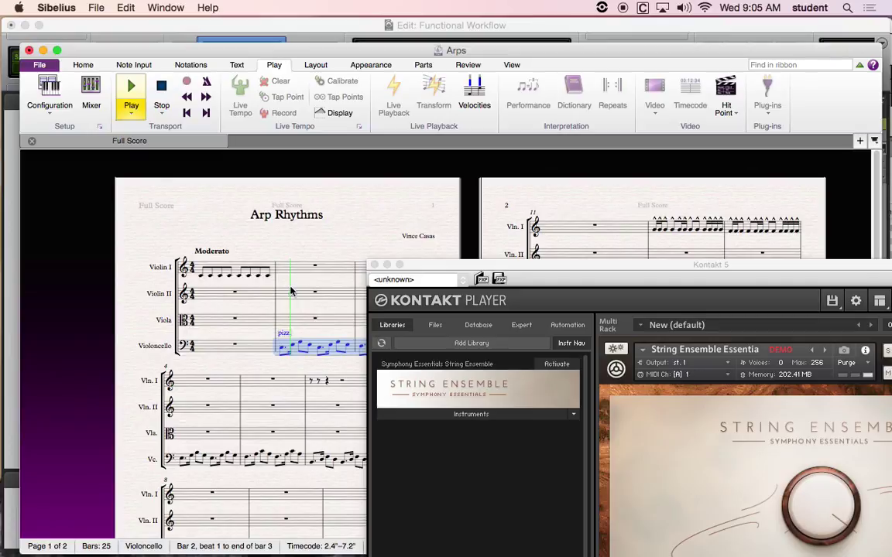
left_click(90, 93)
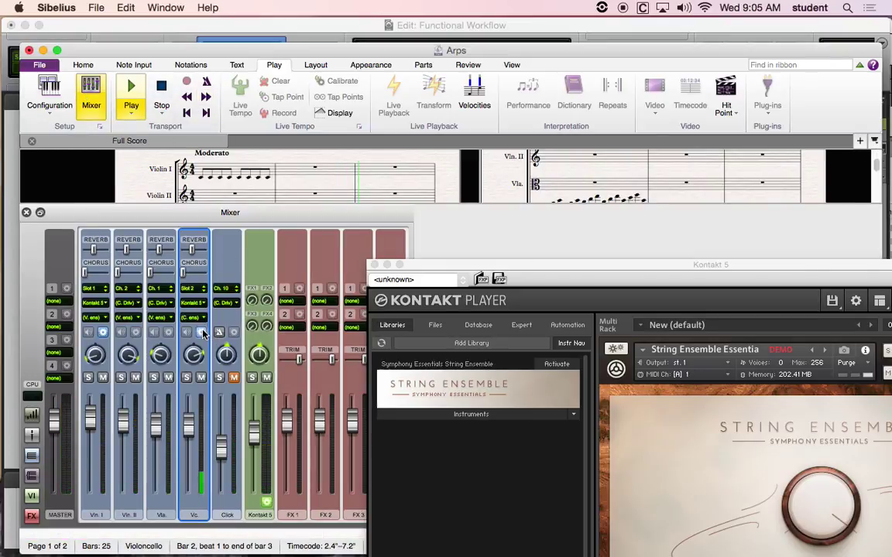
key("space")
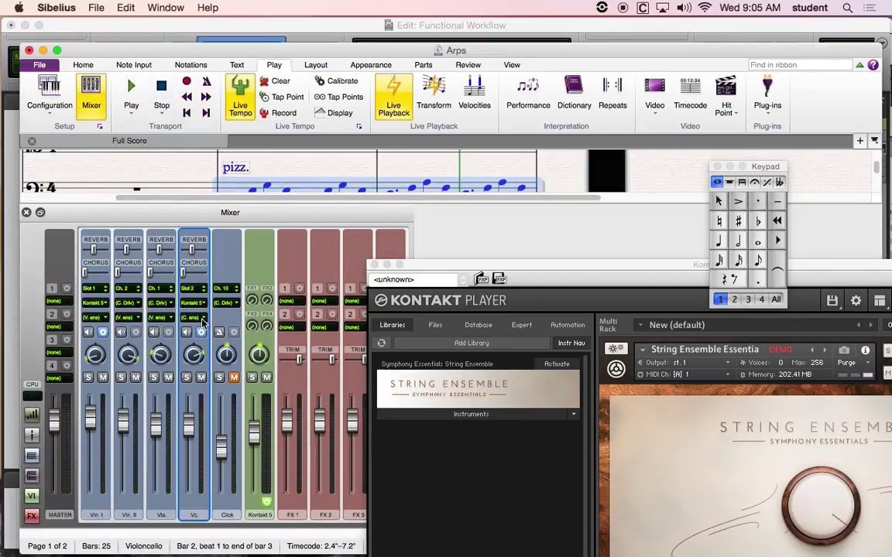
Set the Vc. mixer channel's sound to the General MIDI Cello (43), play the selected passage briefly and stop.
left_click(204, 318)
mouse_move(255, 331)
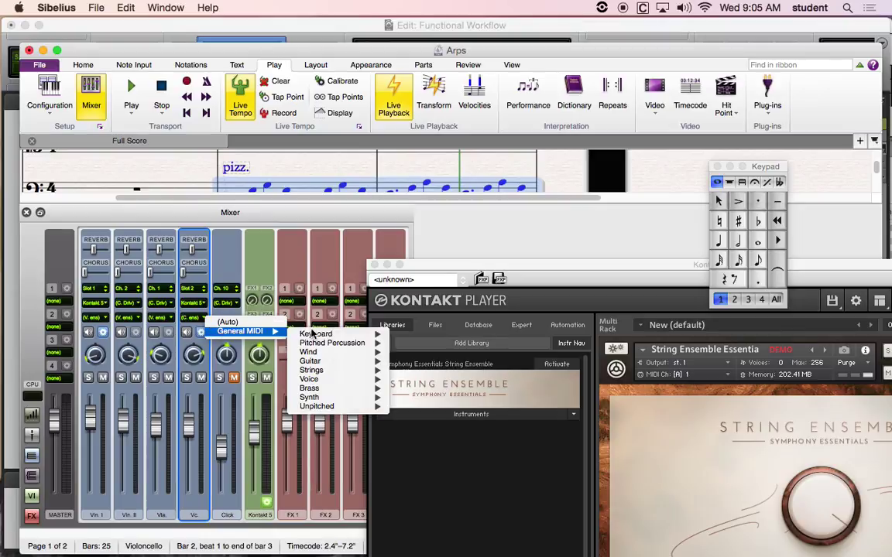
mouse_move(313, 334)
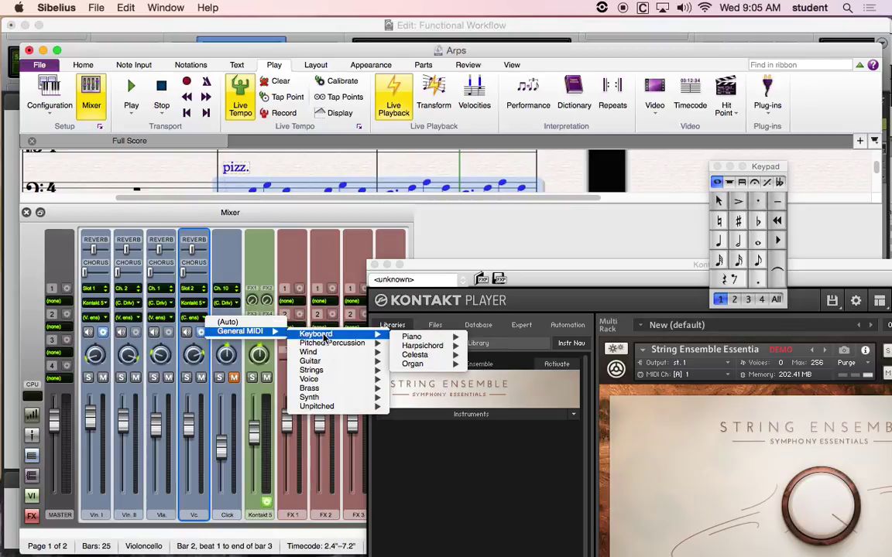
mouse_move(309, 372)
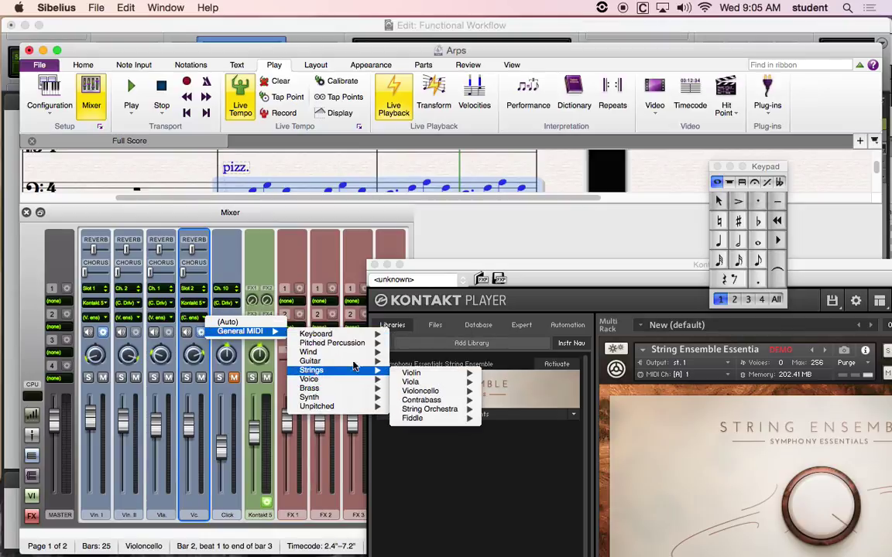
mouse_move(358, 380)
mouse_move(429, 391)
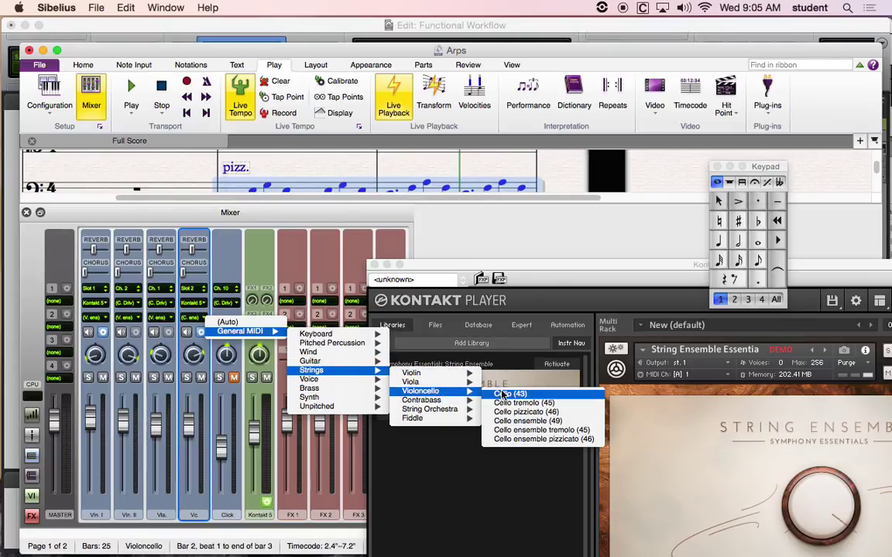
left_click(504, 395)
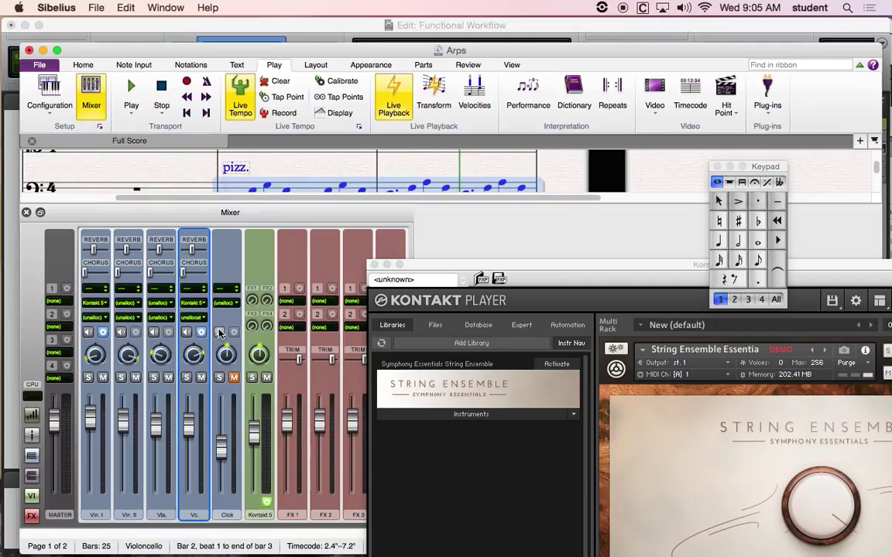
key("p")
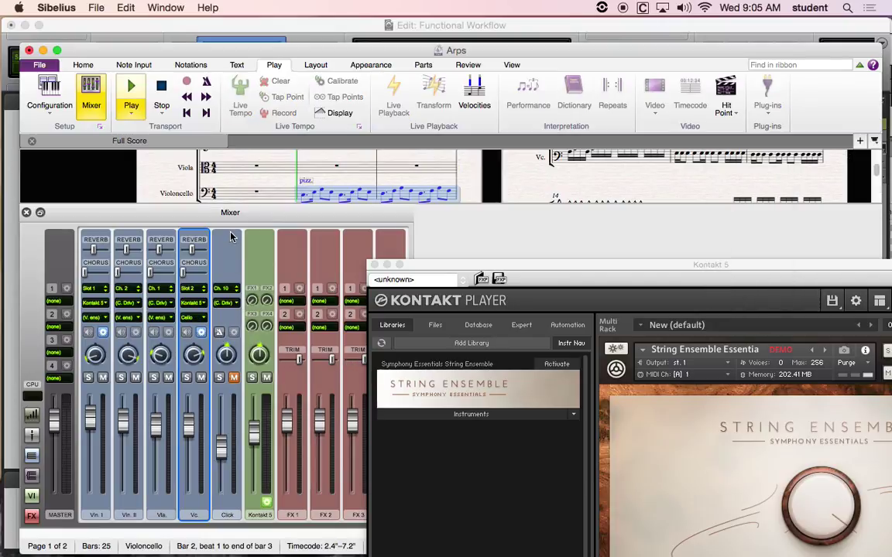
key("space")
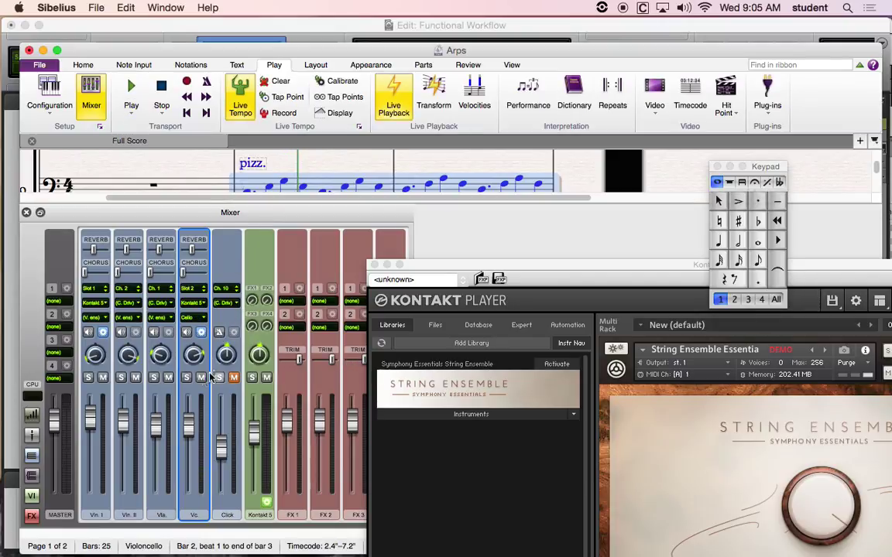
Remove the loaded instrument from the Kontakt rack and load String Ensemble Essential.nki into it again.
left_click_drag(415, 266, 376, 113)
left_click(457, 261)
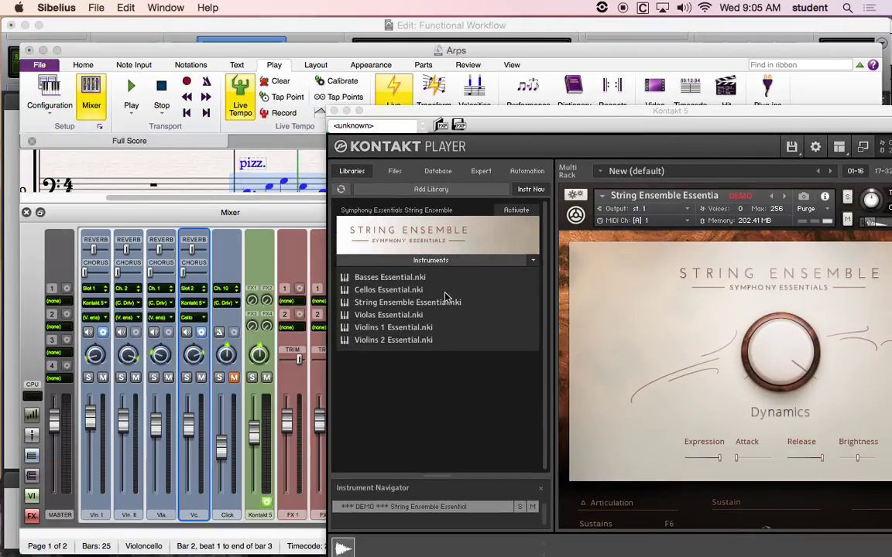
left_click(743, 129)
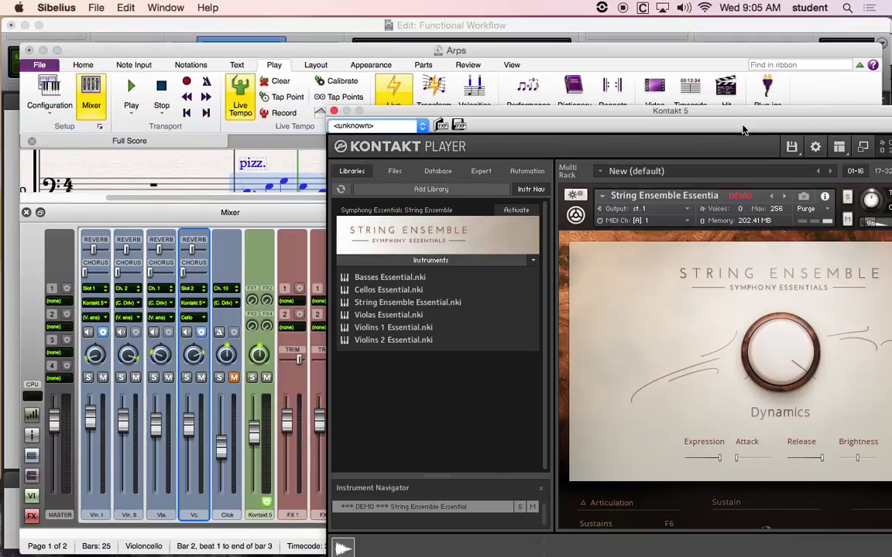
left_click_drag(734, 114, 611, 126)
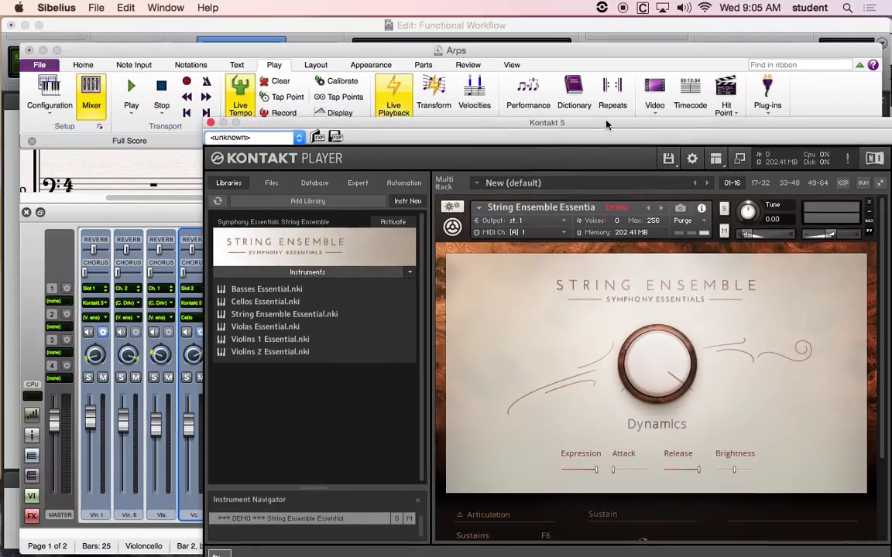
left_click(869, 201)
left_click(869, 202)
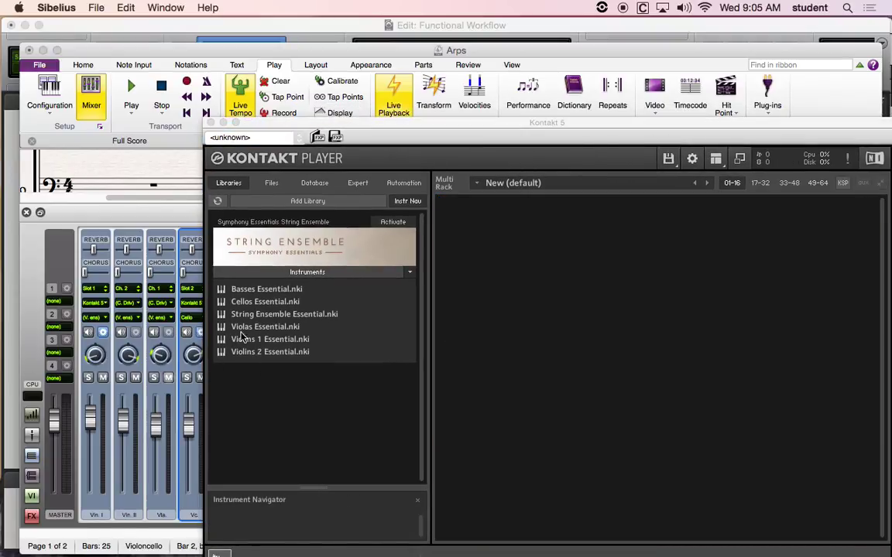
left_click_drag(239, 319, 522, 332)
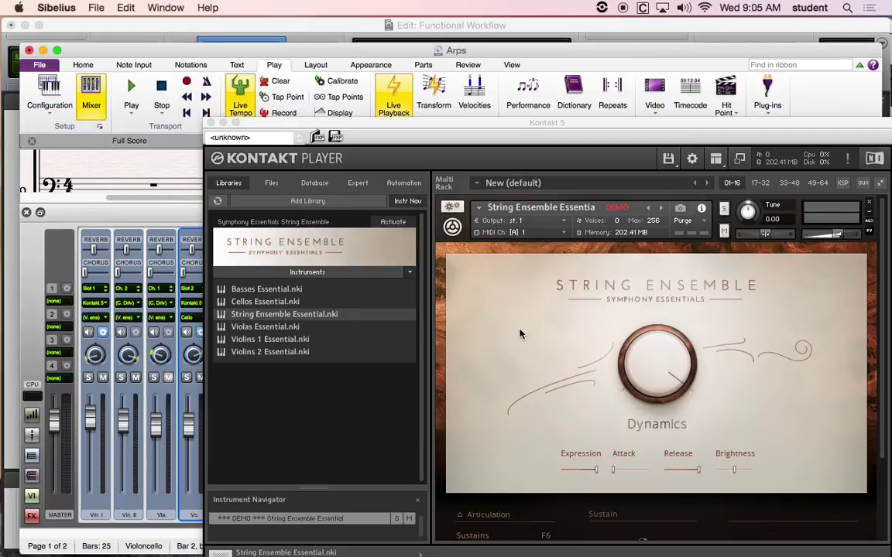
Play the cello passage with the Kontakt window moved clear of the mixer levels, and stop playback.
key("space")
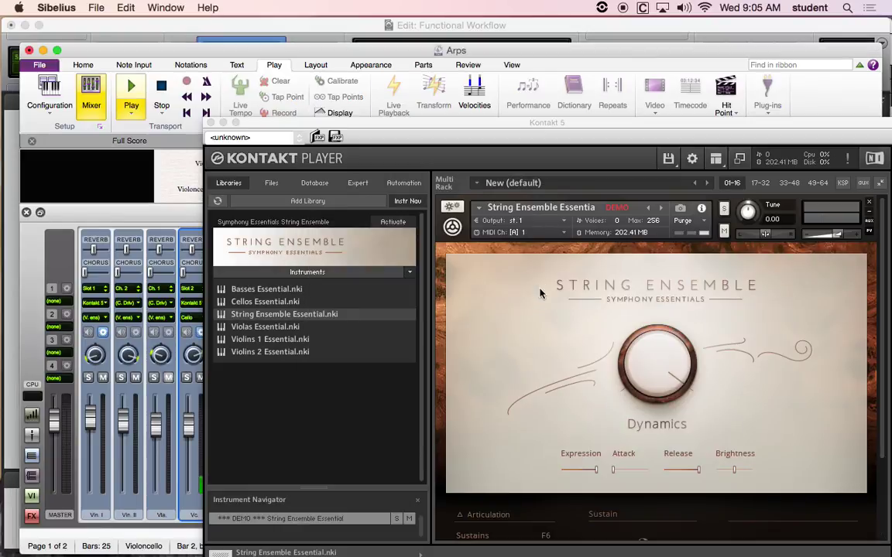
left_click_drag(391, 130, 532, 306)
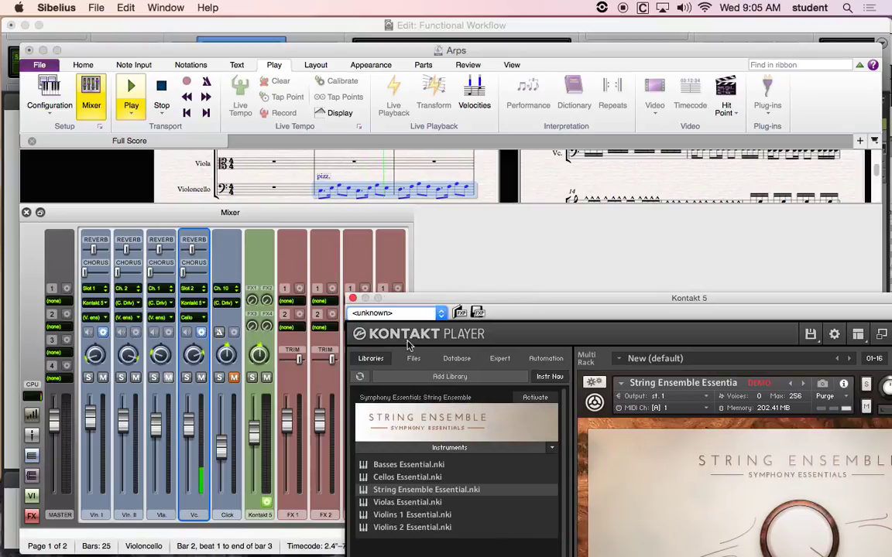
key("space")
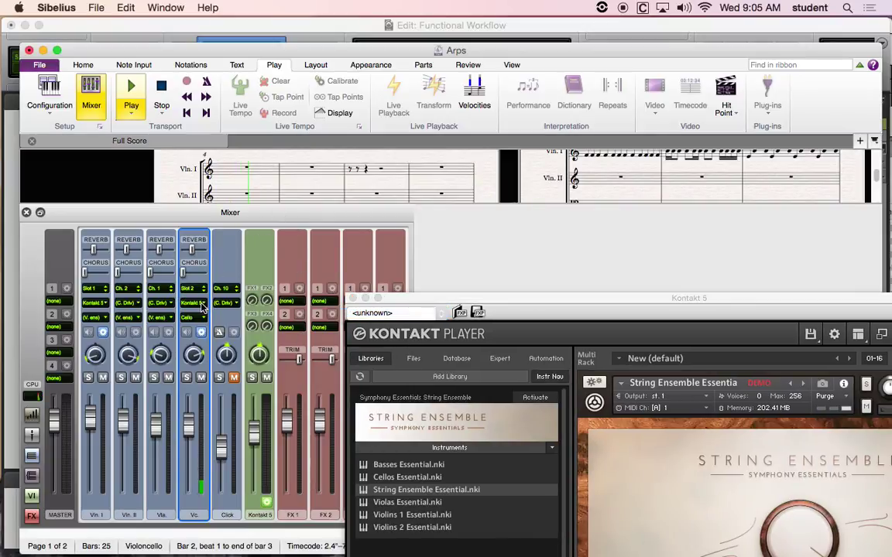
key("space")
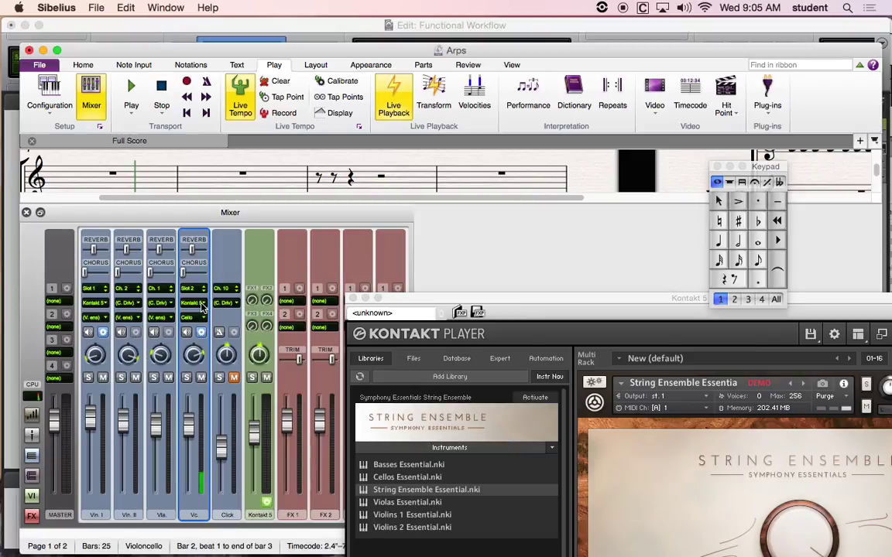
Keep Kontakt 5 as the Vc. channel's playback device and assign IAC Driver Bus 1 to the Vln. I channel.
left_click(203, 305)
left_click(221, 330)
left_click(95, 302)
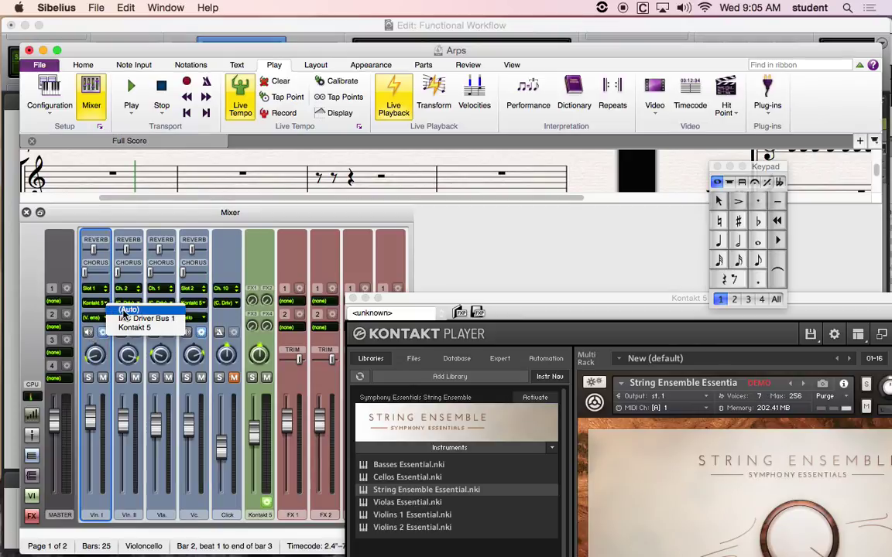
left_click(147, 319)
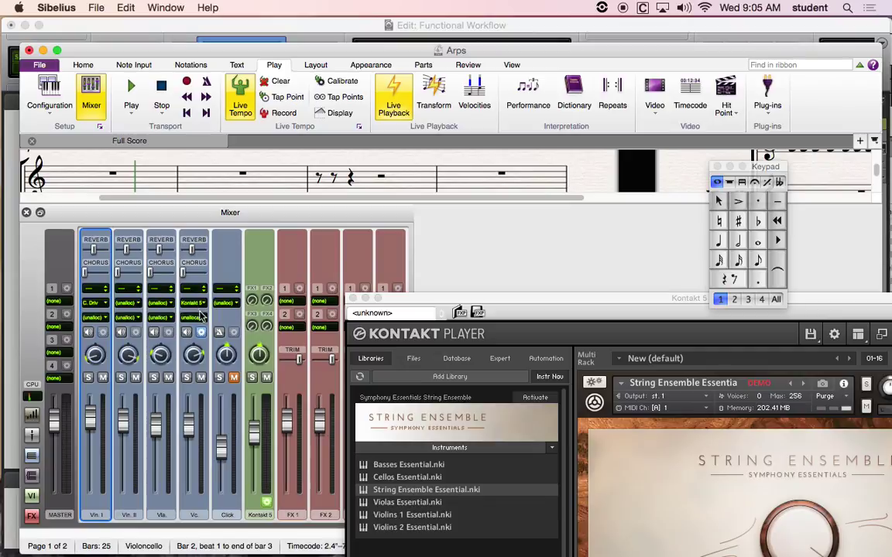
left_click(191, 333)
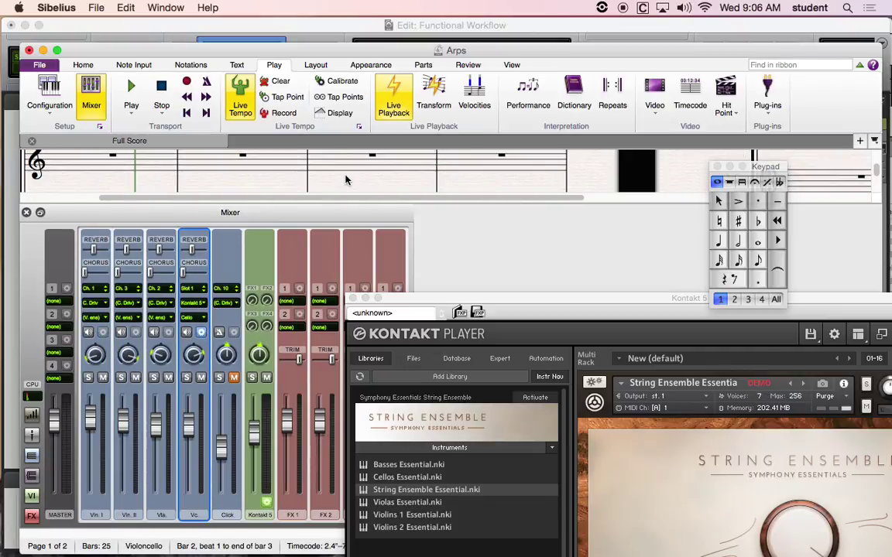
Play the score and bring the whole Kontakt window into view to watch the instrument respond.
key("space")
left_click_drag(457, 301, 161, 91)
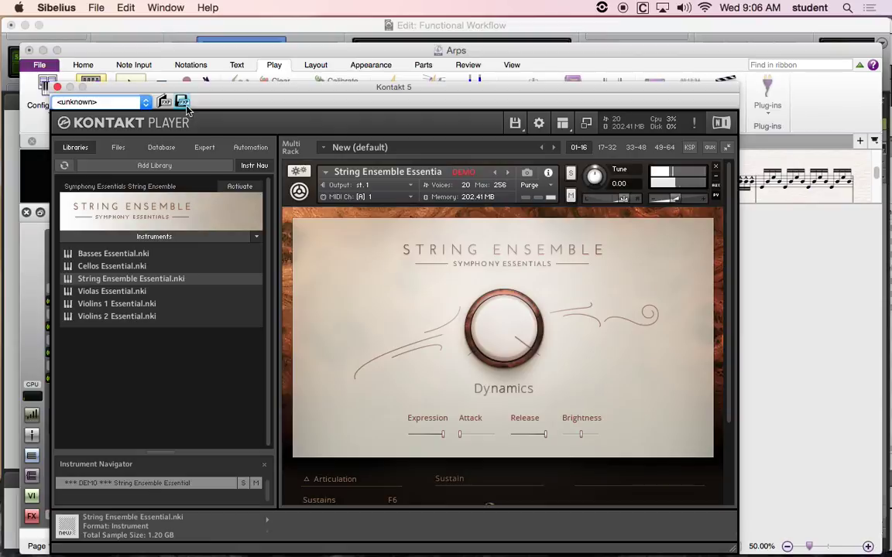
left_click_drag(227, 91, 360, 49)
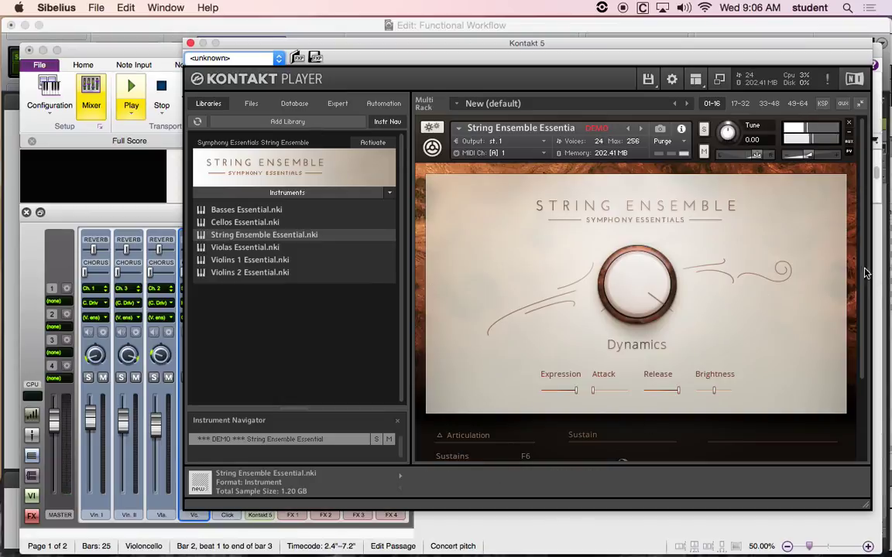
Switch the String Ensemble instrument's articulation to Staccato during playback and move the Kontakt window below the score.
scroll(777, 268, "down", 3)
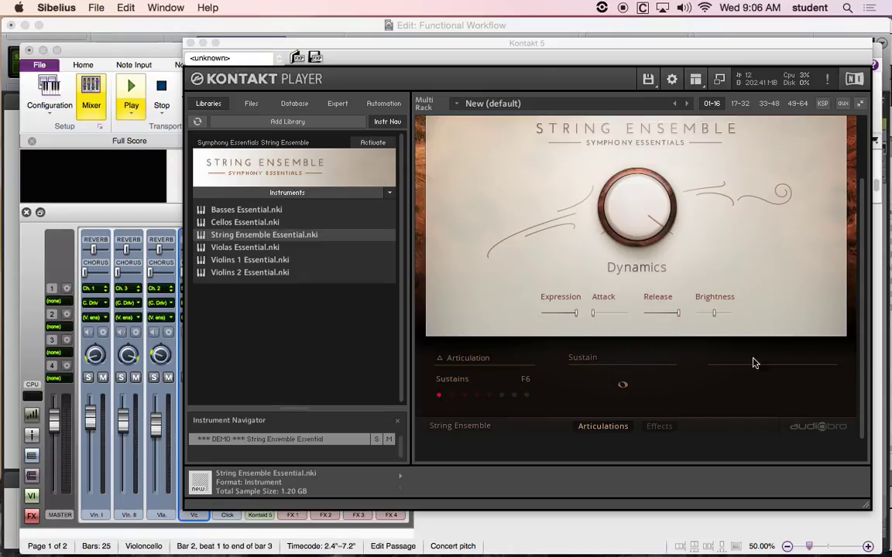
left_click(502, 397)
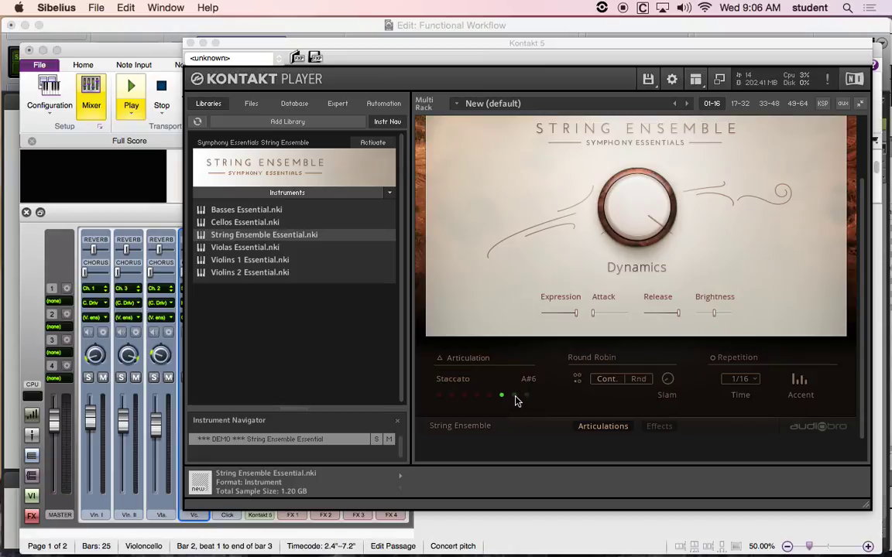
left_click_drag(302, 50, 222, 247)
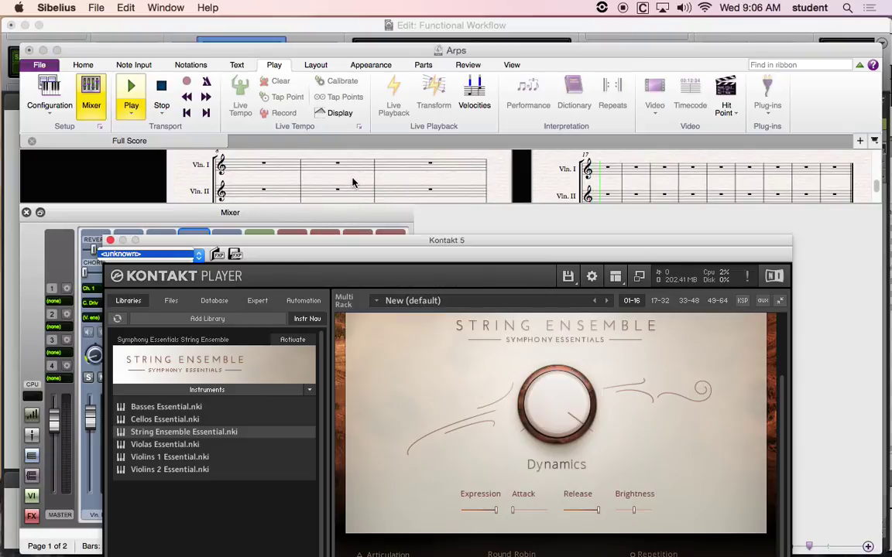
left_click(27, 197)
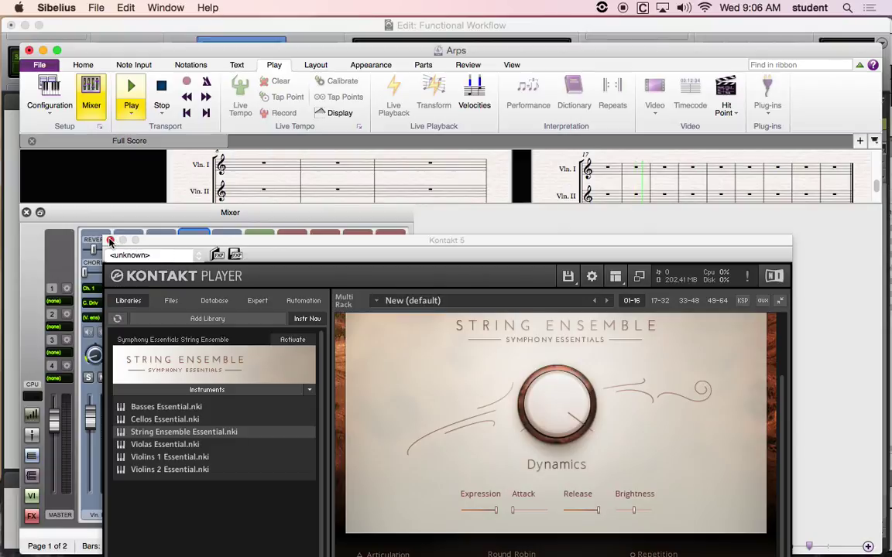
Close the Kontakt 5 window and the Mixer, and stop playback of the score.
left_click(110, 241)
left_click(26, 212)
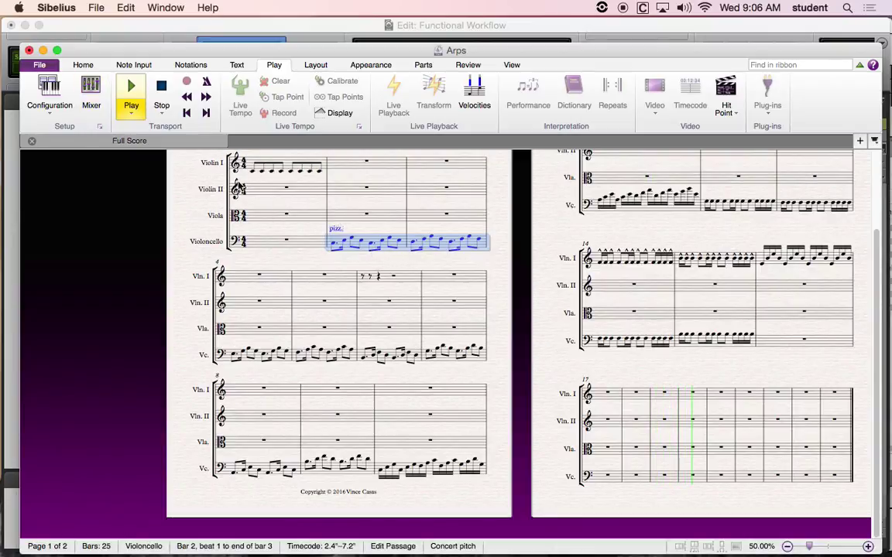
left_click(131, 113)
left_click(136, 130)
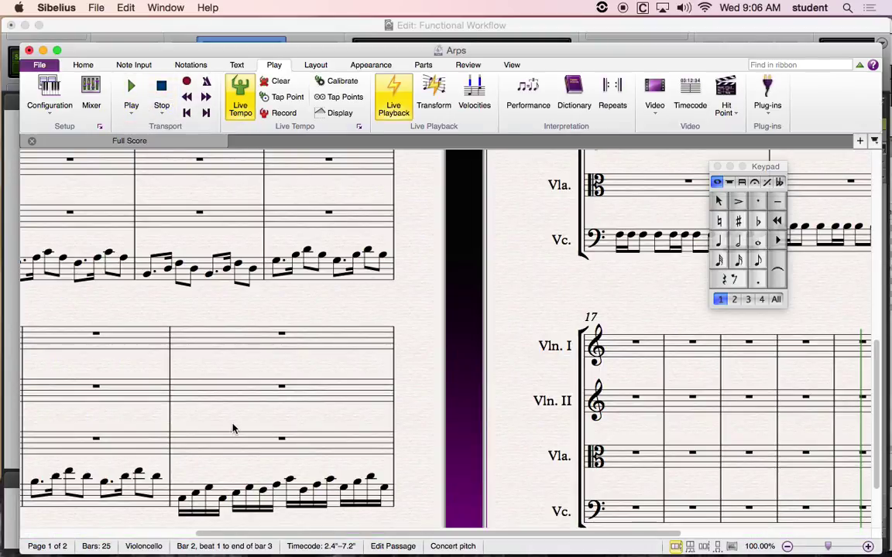
Reduce the score zoom to 60% and play from the cello's pizz. passage in bar 2.
left_click(787, 546)
left_click(787, 547)
left_click(787, 546)
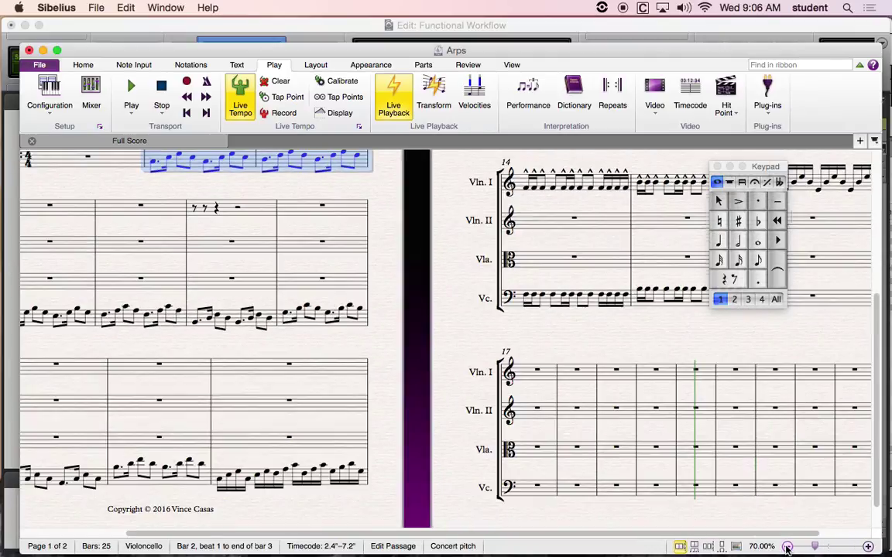
left_click(787, 546)
scroll(260, 284, "up", 5)
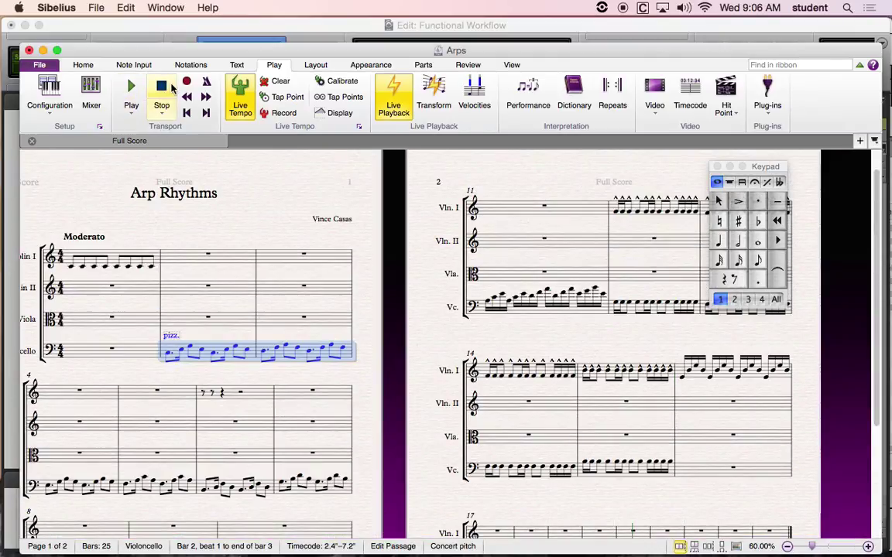
left_click(277, 315)
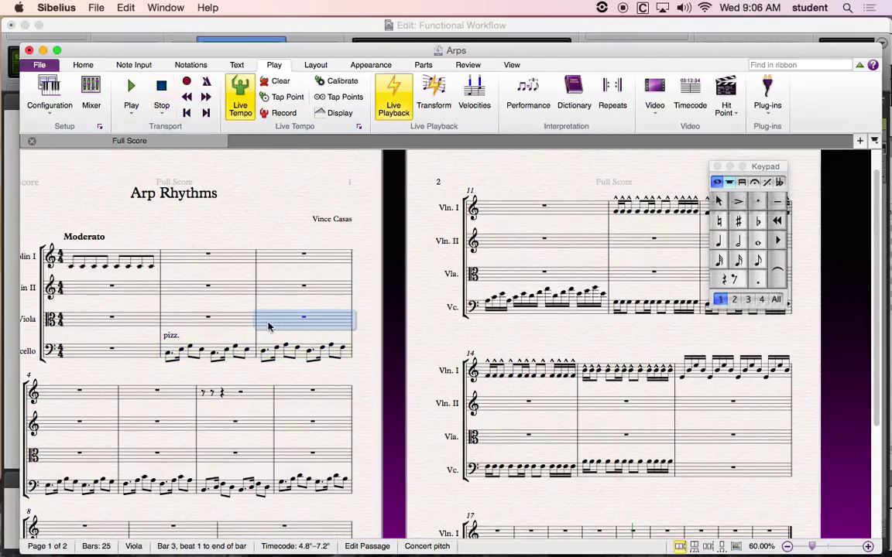
left_click(215, 350)
key("space")
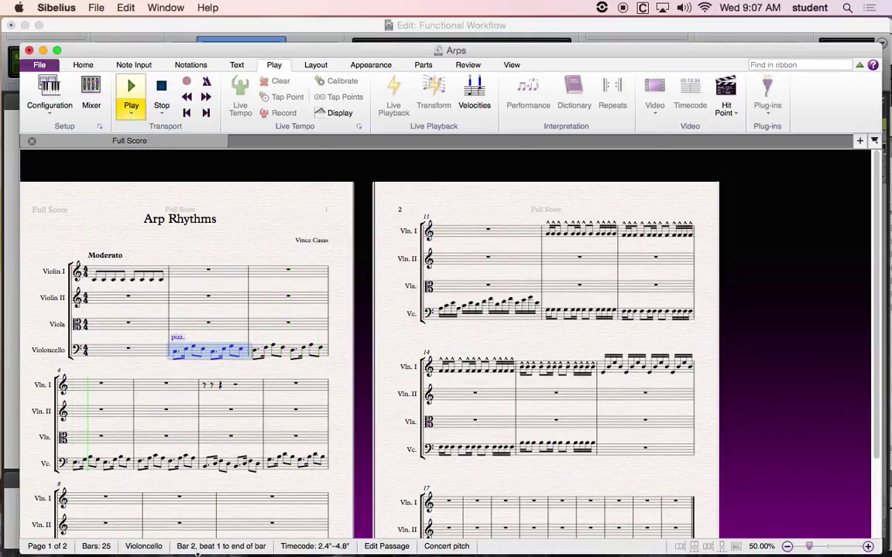
Reopen the Vc. channel's Kontakt 5 instrument from the Mixer during playback and raise the String Ensemble's output volume.
left_click(91, 92)
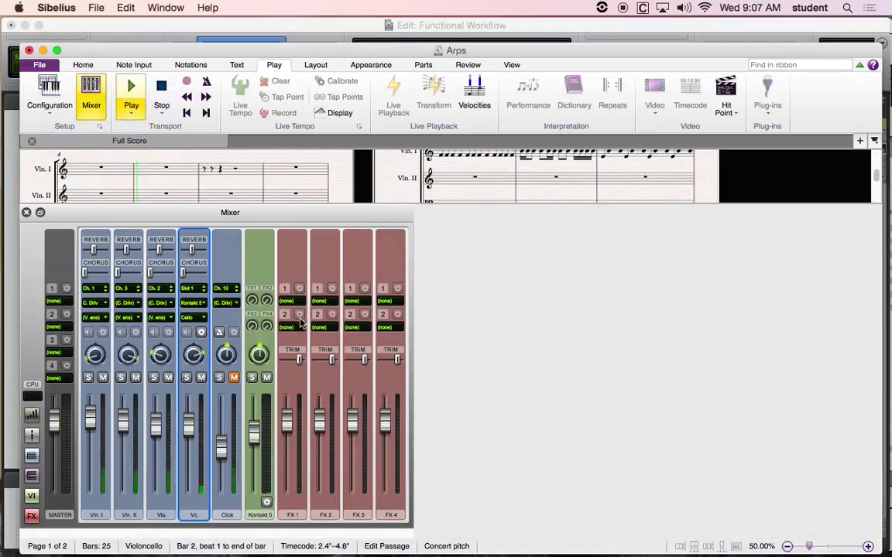
left_click(201, 333)
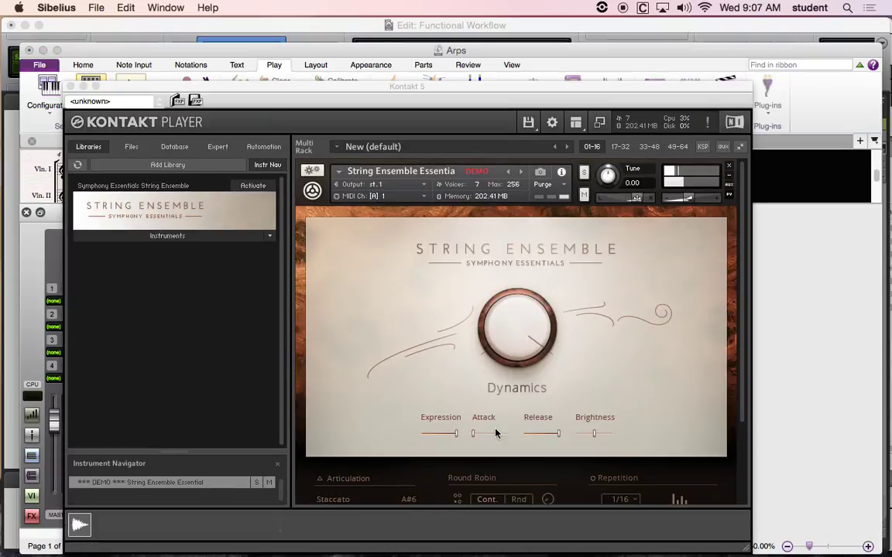
mouse_move(501, 320)
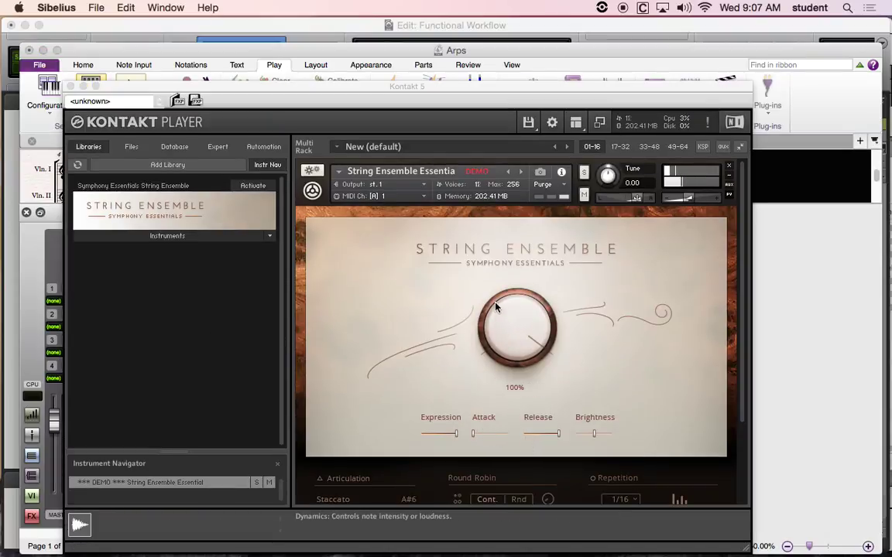
mouse_move(693, 197)
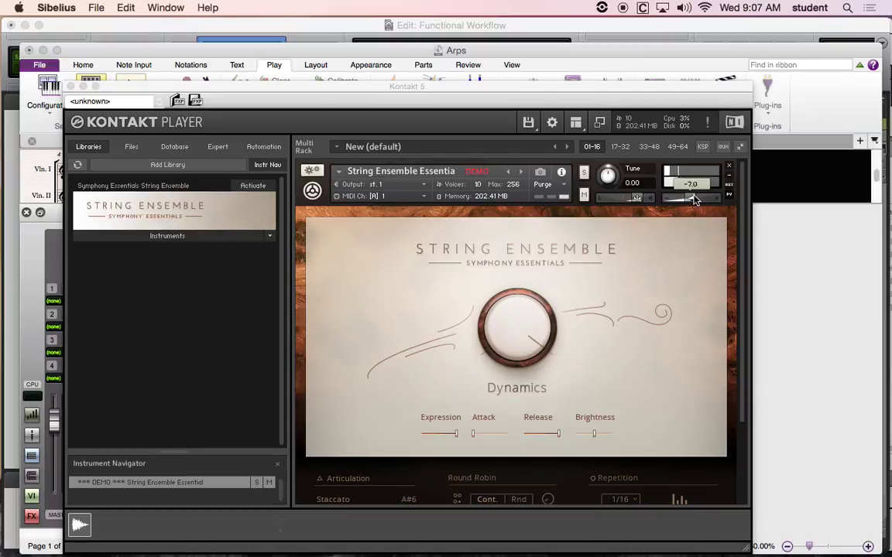
left_click_drag(705, 200, 713, 199)
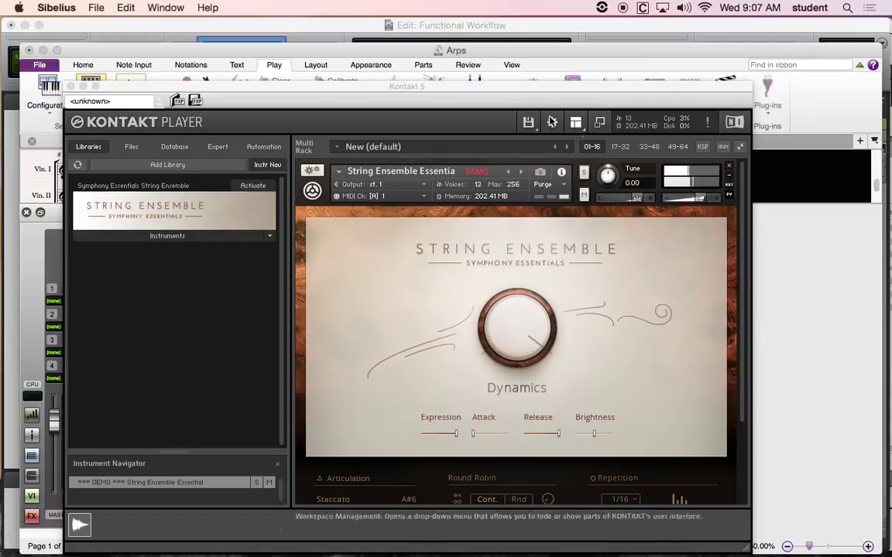
Move the Kontakt 5 window aside and close it, and briefly mute and unmute the Vc. channel during playback.
left_click_drag(494, 87, 596, 76)
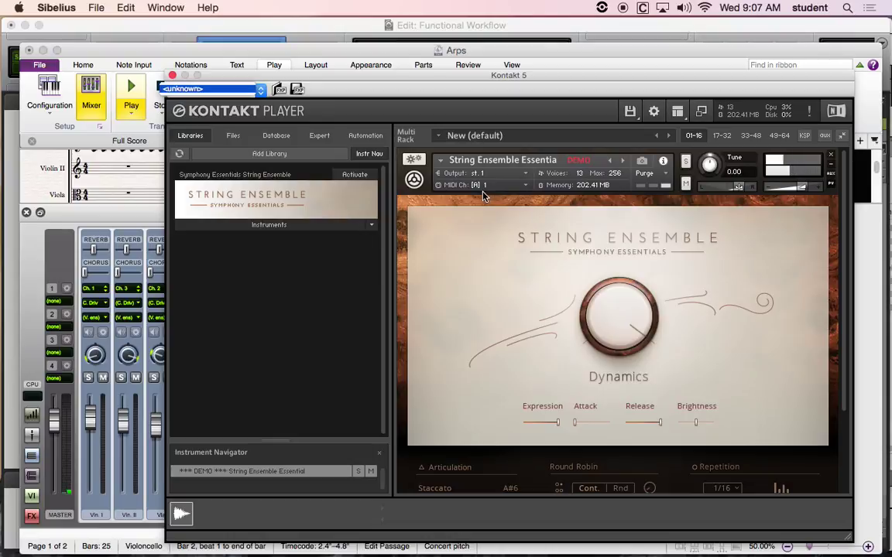
left_click_drag(302, 76, 322, 152)
left_click(192, 151)
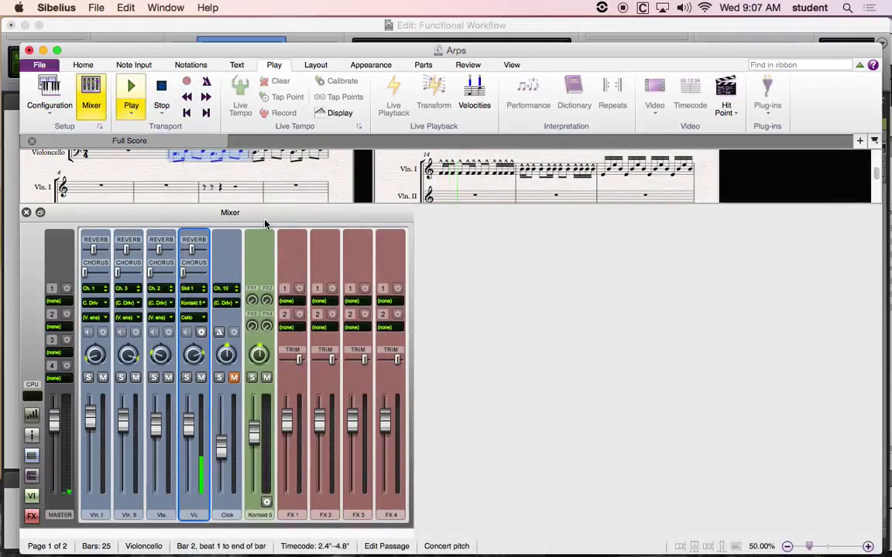
left_click(202, 377)
left_click(202, 378)
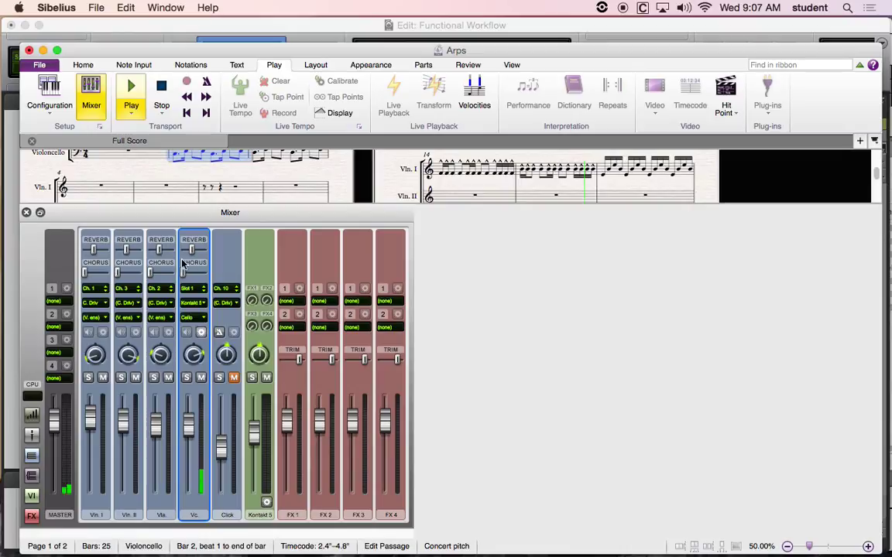
Disable user interface sound effects in the Mac's System Preferences sound settings and lower the alert volume to near minimum.
left_click(15, 7)
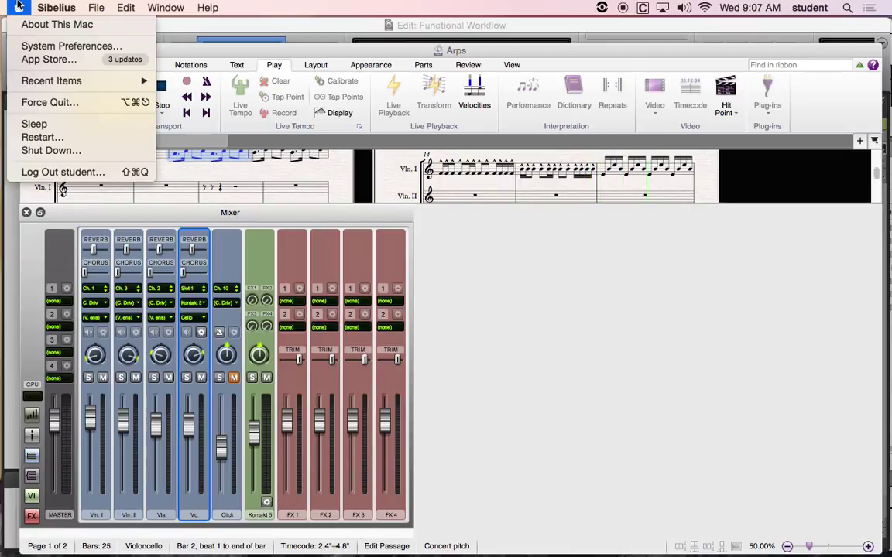
left_click(41, 49)
left_click(375, 148)
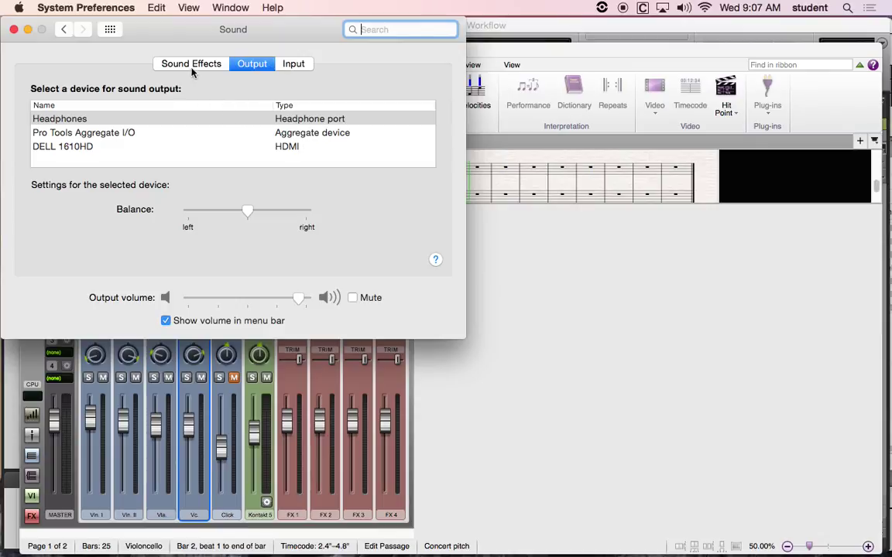
left_click(192, 66)
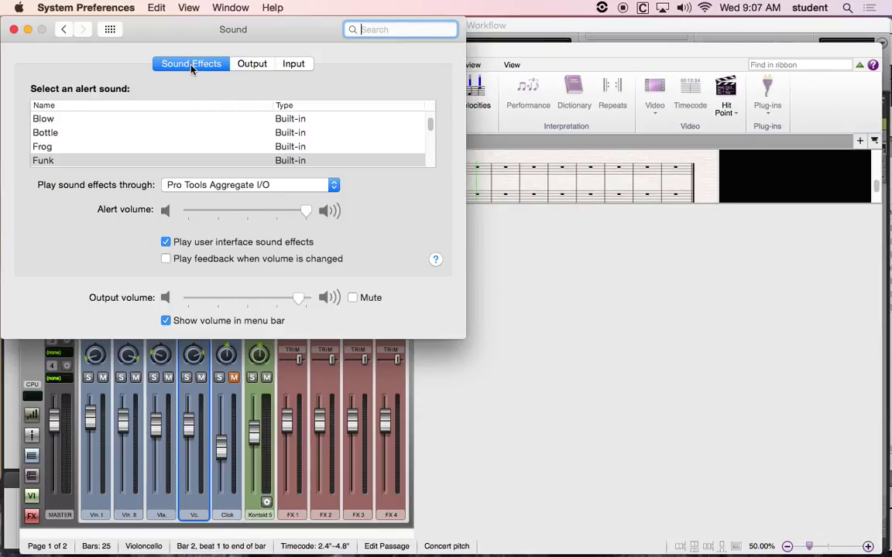
left_click(166, 243)
left_click_drag(305, 210, 88, 228)
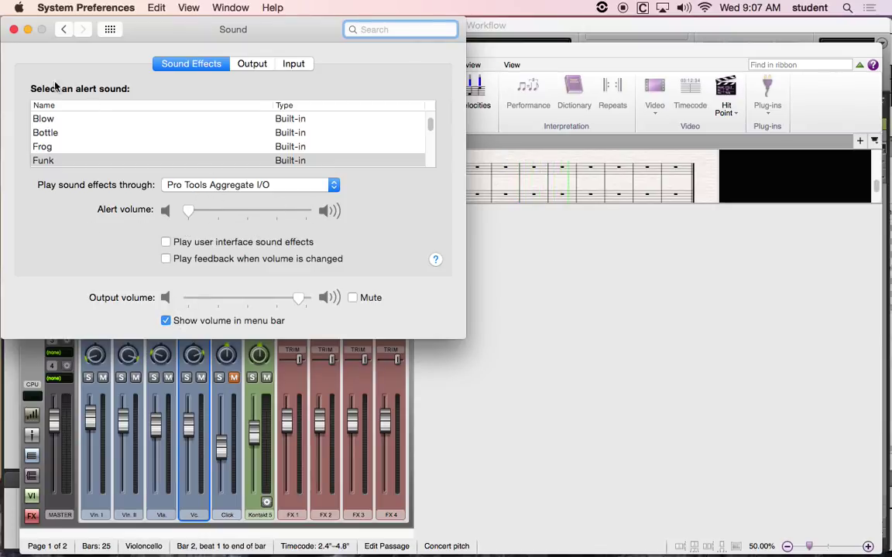
Try the Blow alert sound, choose Bottle instead, and close the sound settings.
left_click(134, 120)
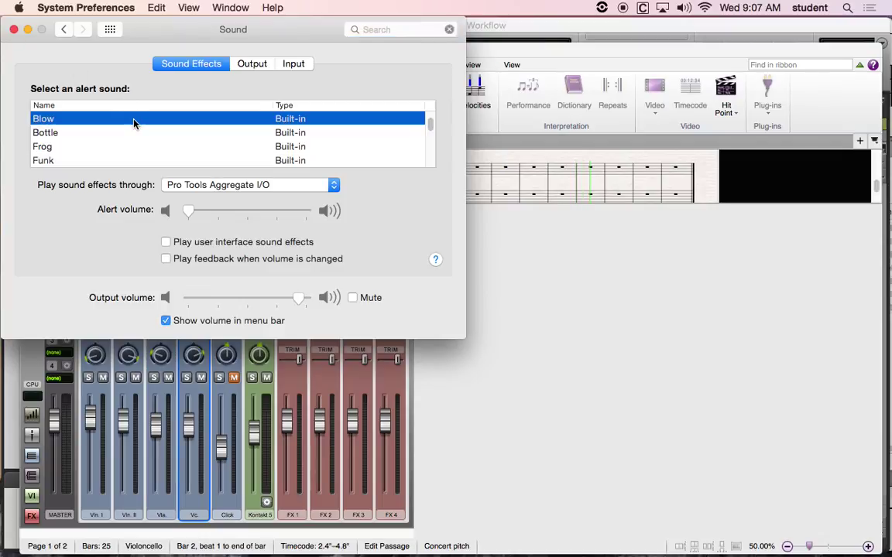
left_click(131, 132)
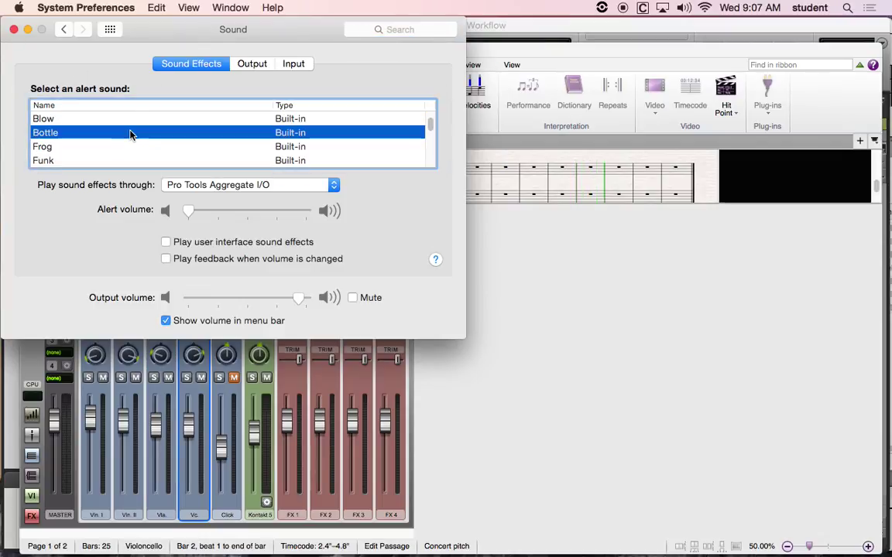
left_click(14, 30)
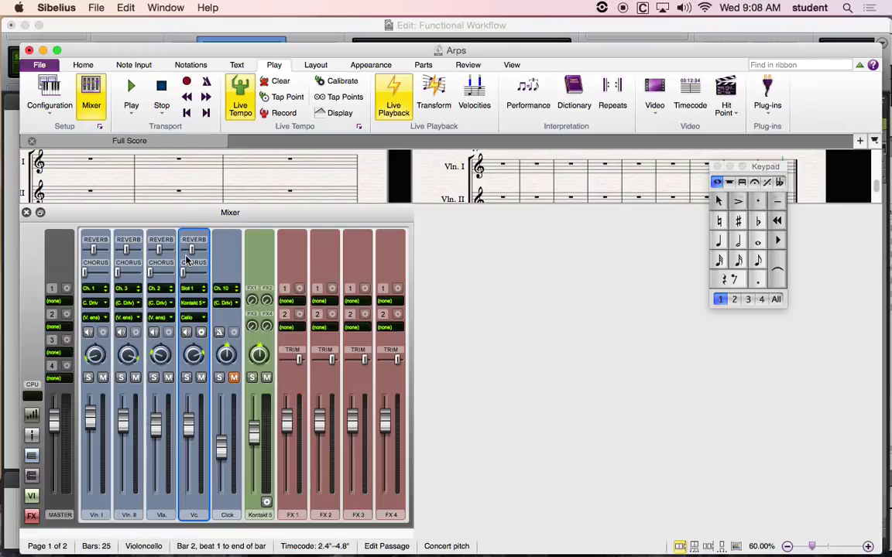
Set the Vc. channel's playback device to (Auto).
mouse_move(187, 260)
left_click(203, 303)
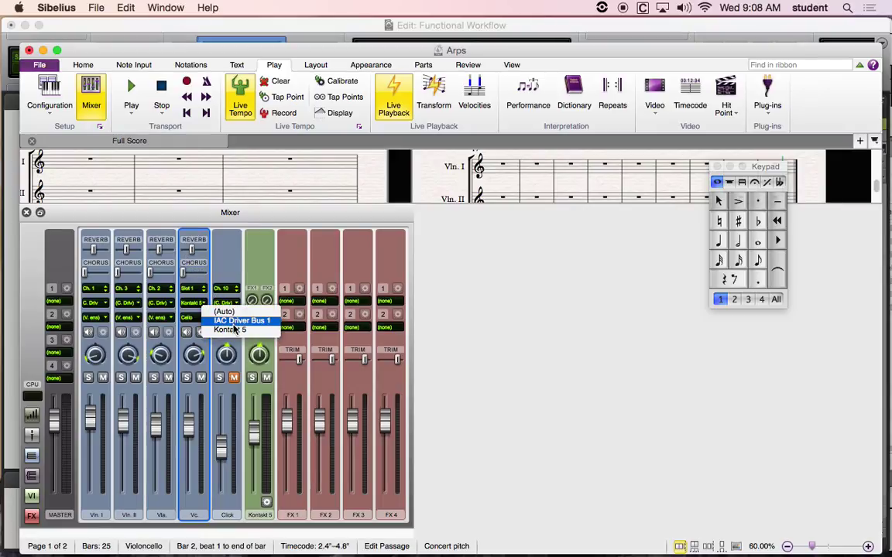
left_click(219, 300)
left_click(205, 302)
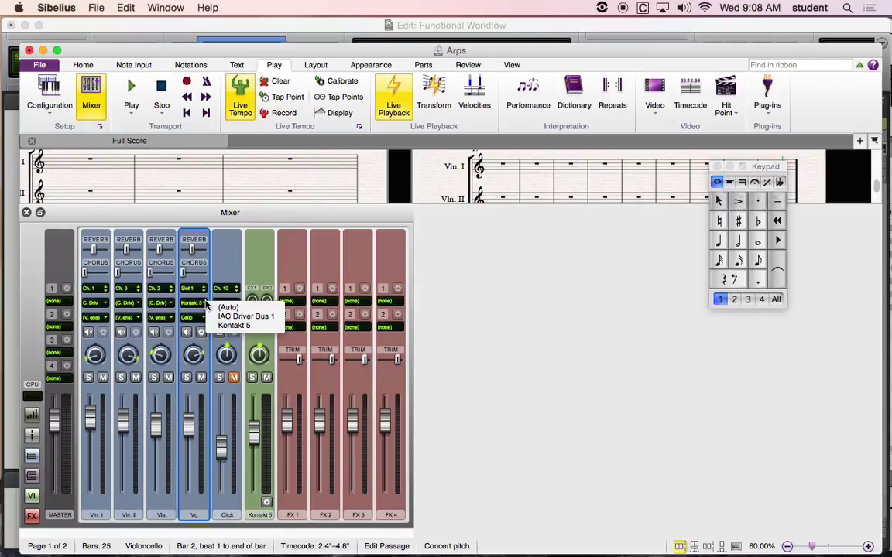
left_click(220, 307)
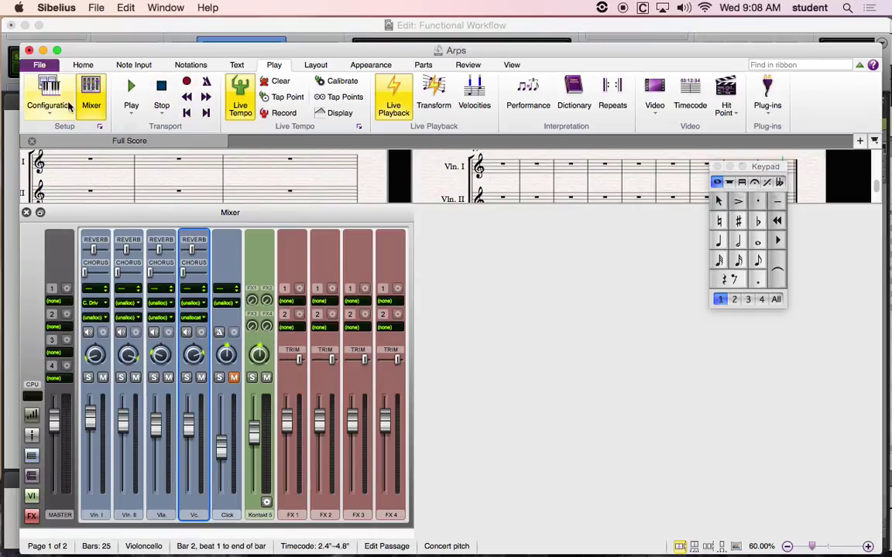
Activate Sibelius Player as a playback device in the Sibelius 7 Sounds (2) configuration and close the Playback Devices settings.
left_click(99, 127)
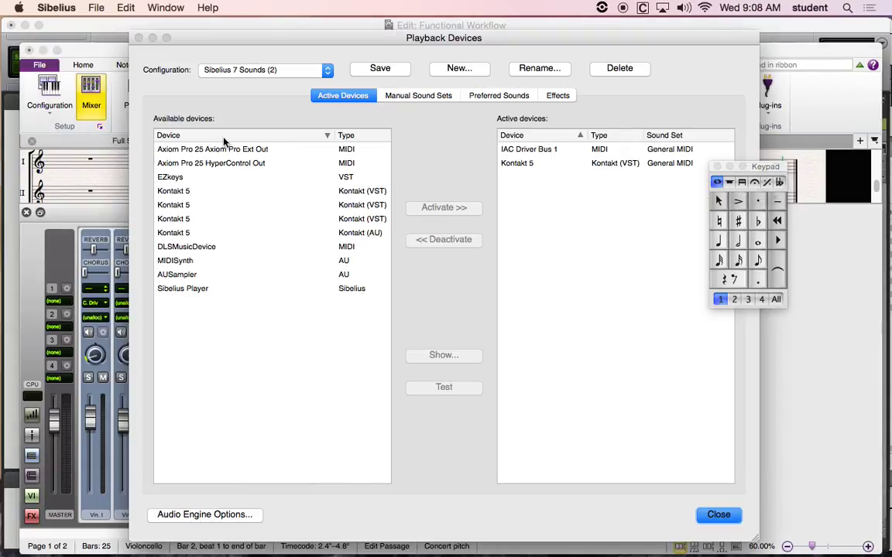
left_click(294, 71)
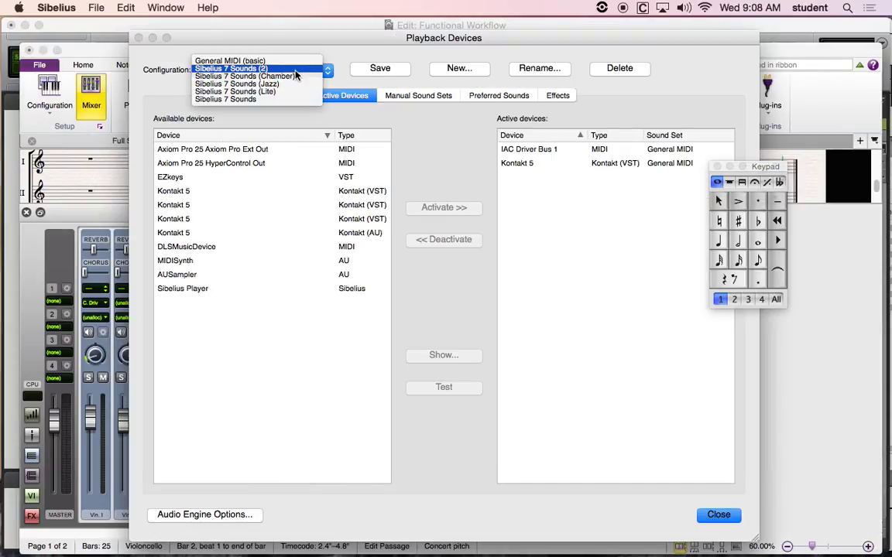
left_click(280, 108)
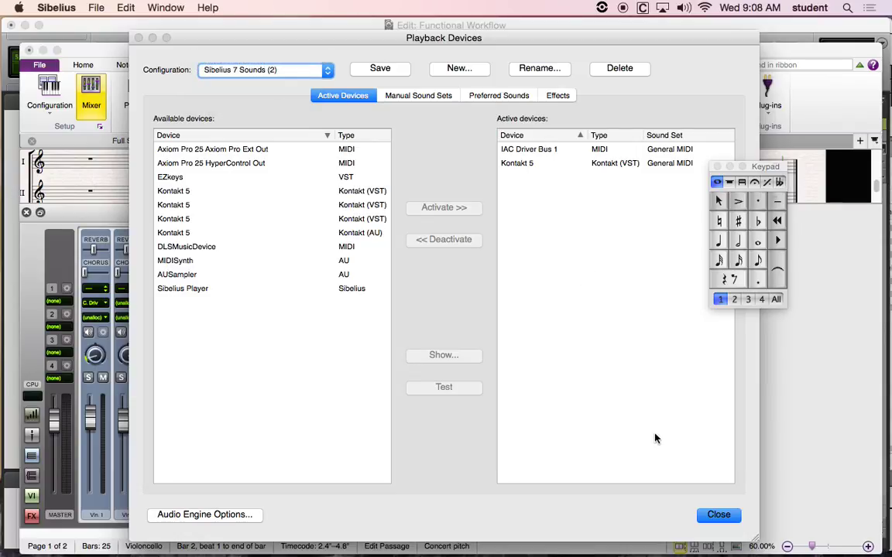
left_click(223, 290)
left_click(465, 206)
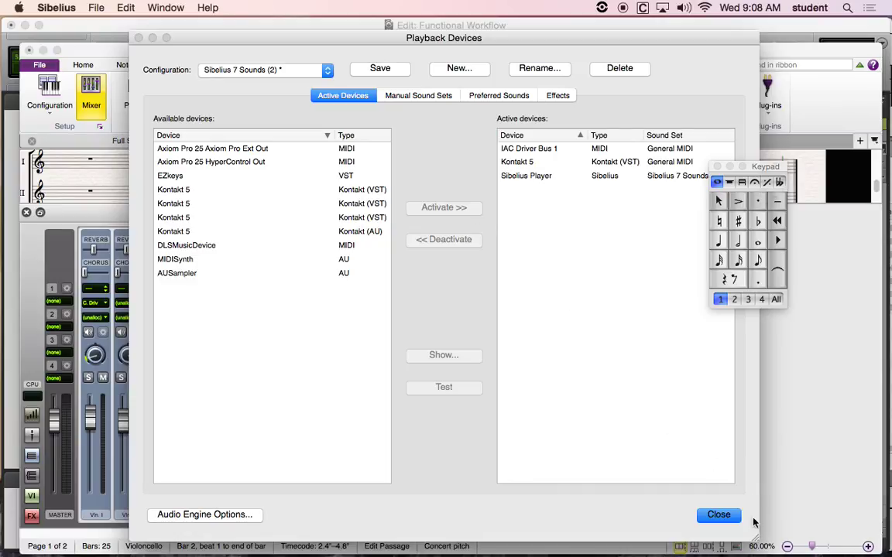
left_click(720, 516)
left_click(534, 302)
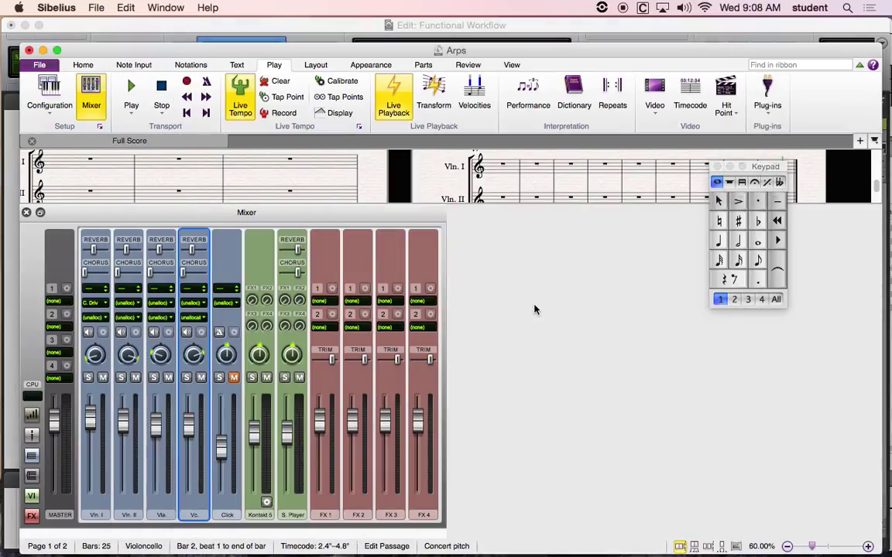
Assign Sibelius Player as the Vc. channel's playback device and close the Mixer.
left_click(195, 303)
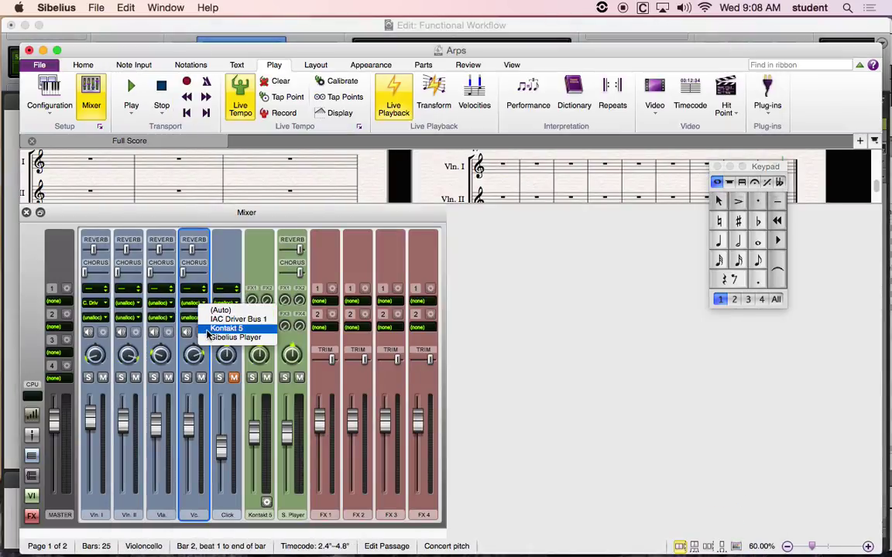
left_click(235, 337)
left_click(29, 212)
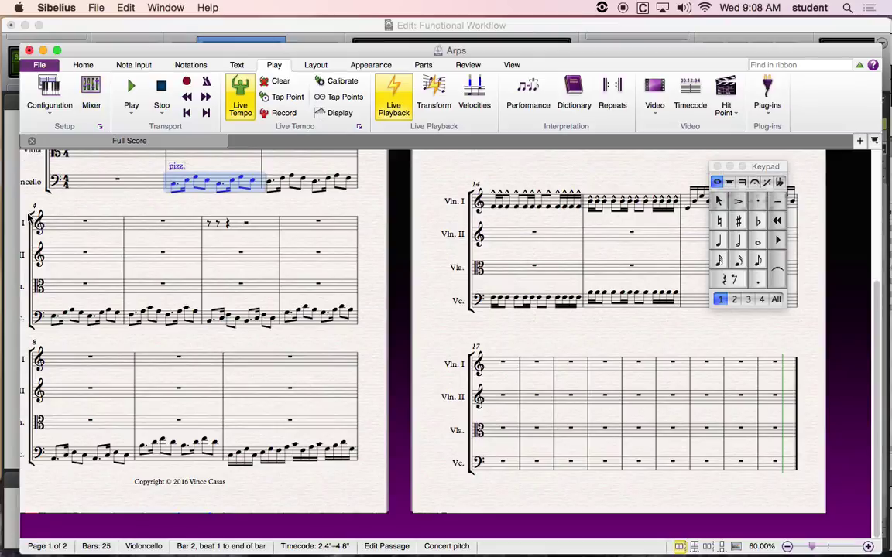
Select the cello's bar 2 with the pizz. marking and play the score from there with the newly assigned device.
scroll(291, 243, "up", 3)
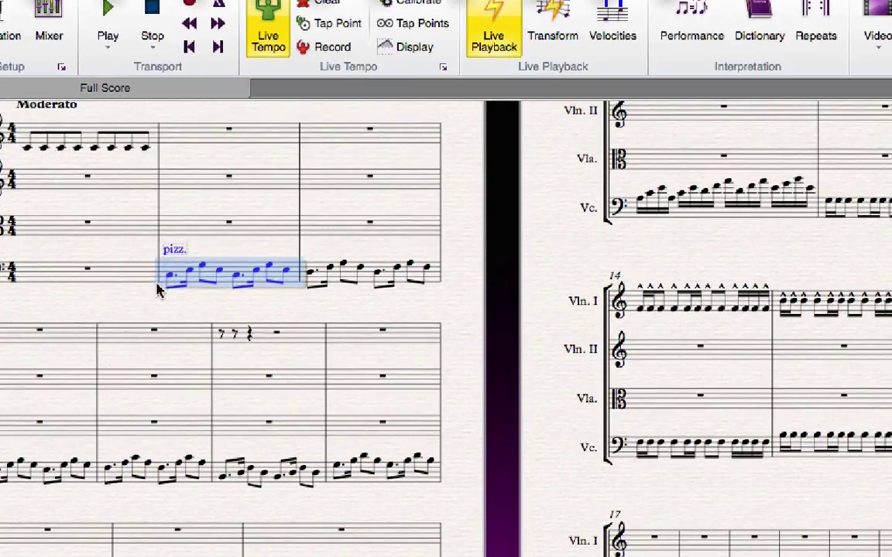
left_click(152, 284)
left_click(176, 271)
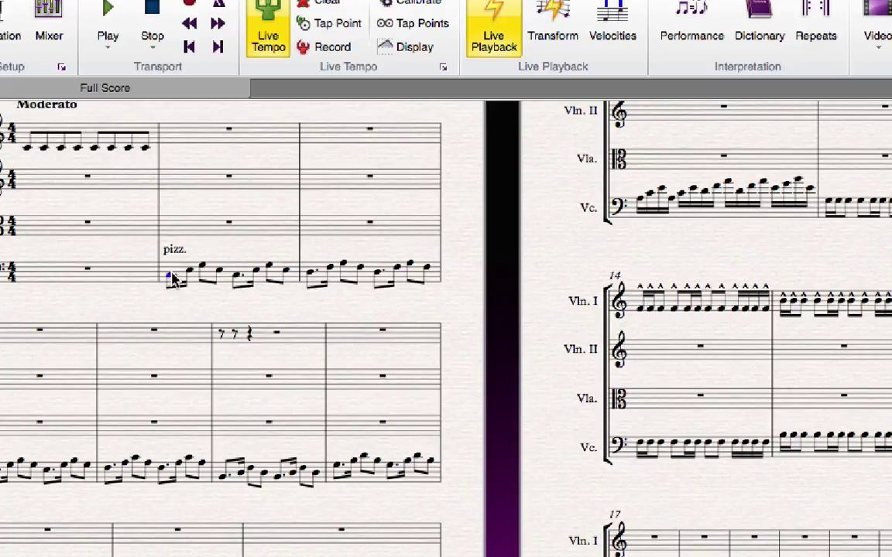
left_click(179, 272)
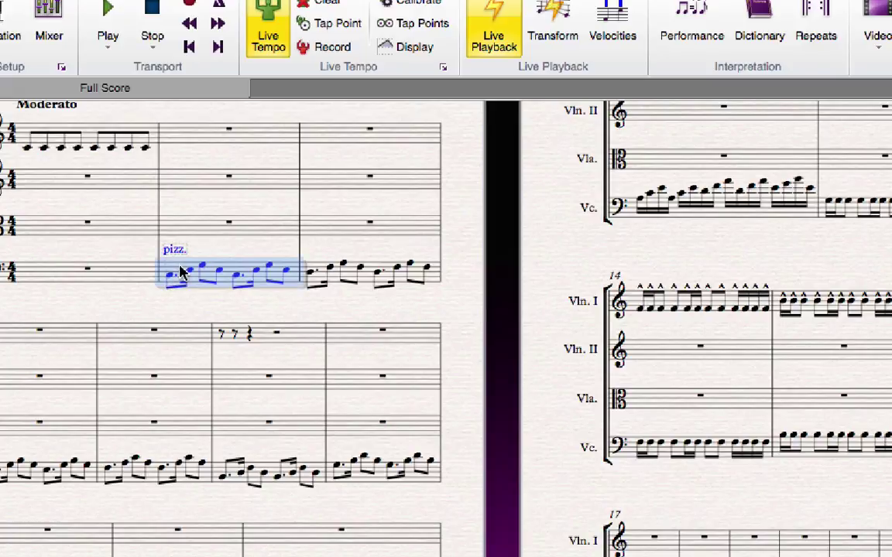
key("space")
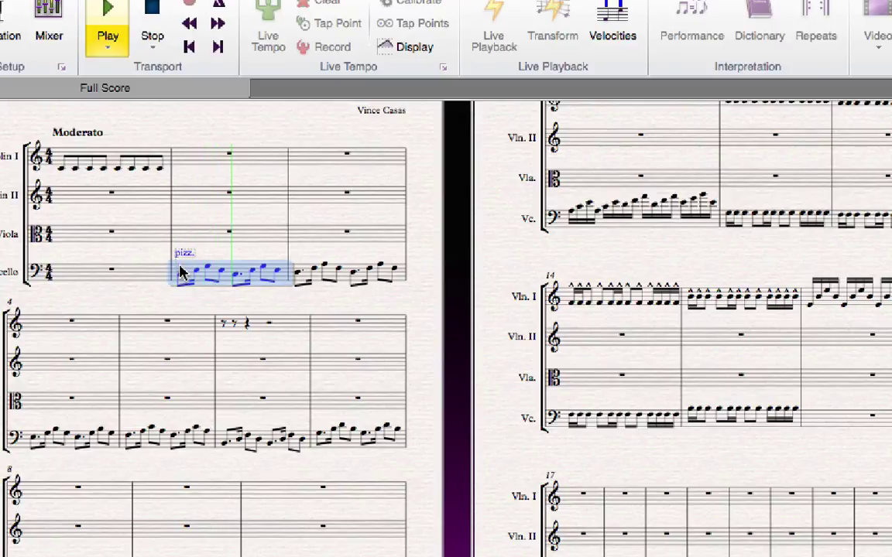
Delete the pizz. marking from the cello's bar 2 and play the passage from that bar without it.
key("space")
left_click(188, 256)
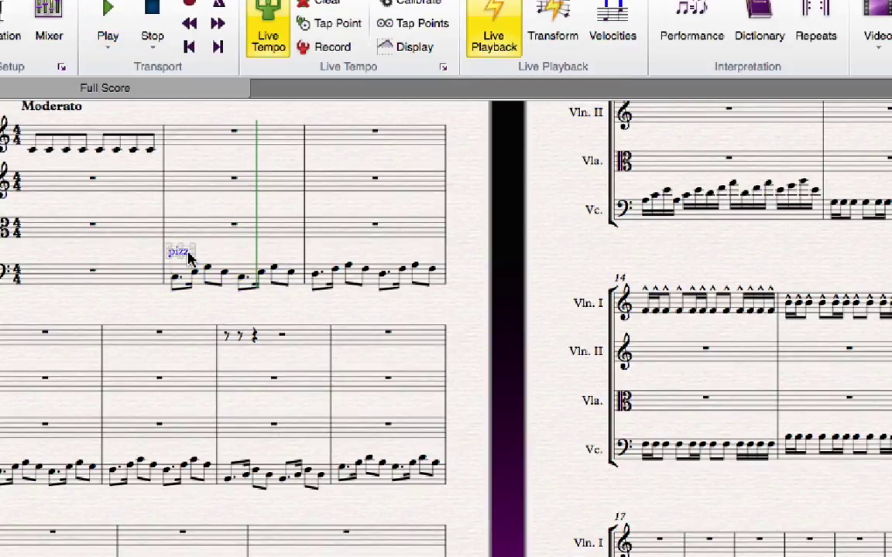
key("Delete")
left_click(182, 272)
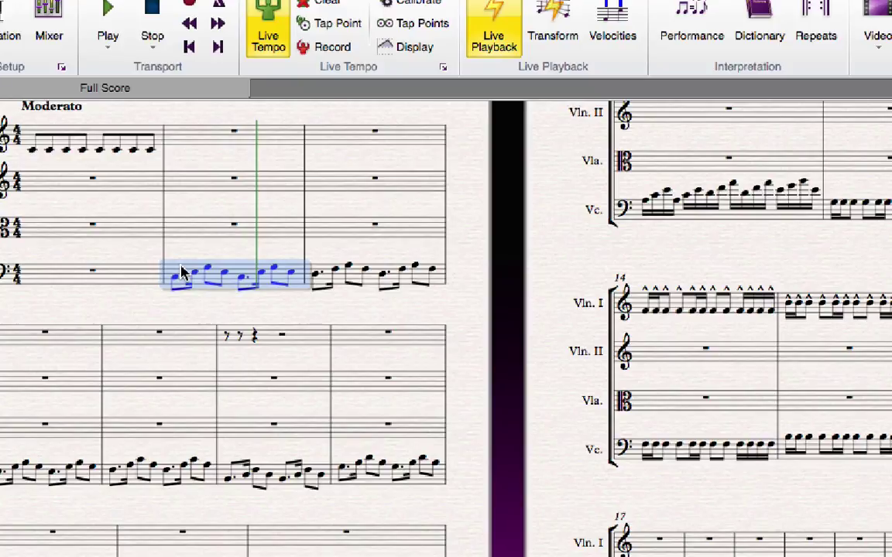
key("p")
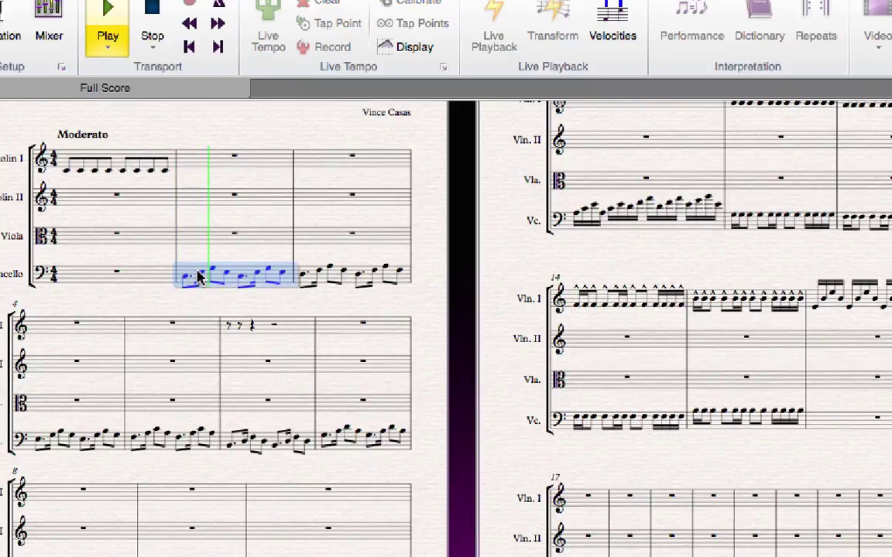
key("Escape")
key("Escape")
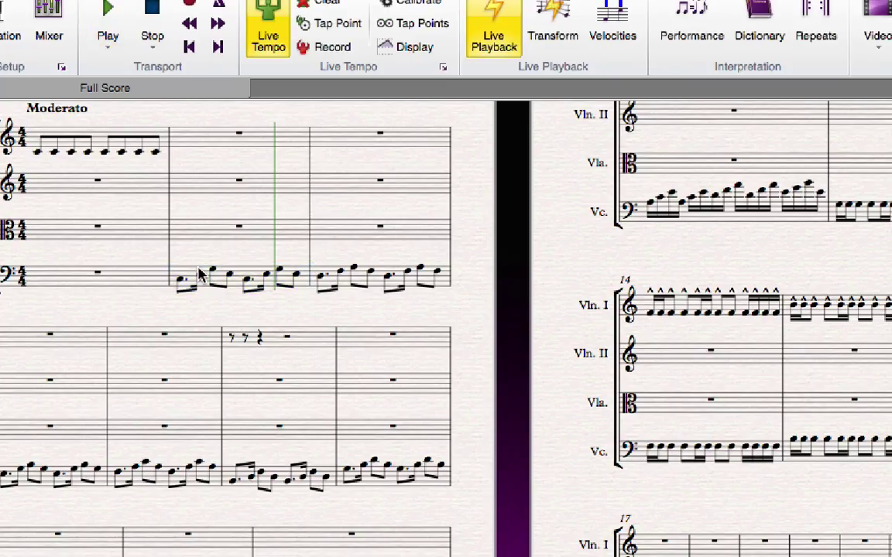
Add a pizz. marking above the first cello note of bar 2.
left_click(183, 281)
key("ctrl+t")
type("pizz")
key("Escape")
key("Escape")
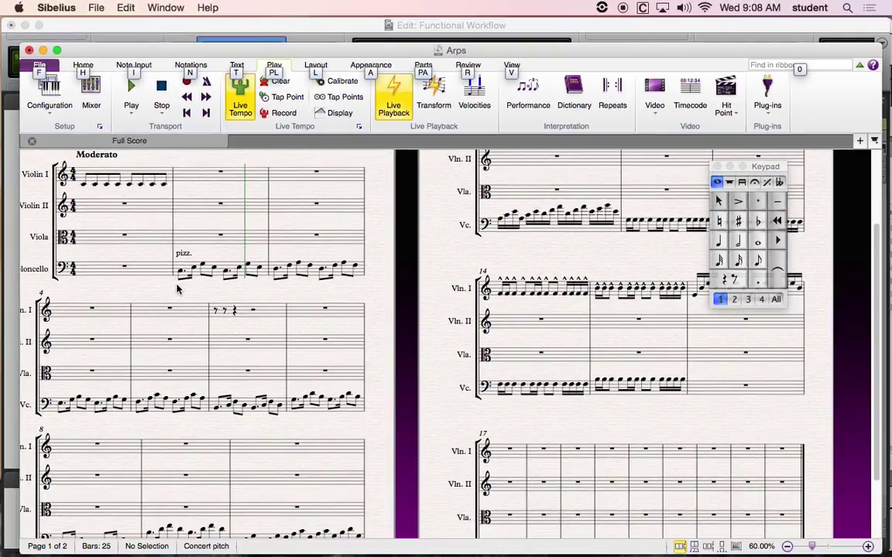
Set the Vc. channel's playback device to Kontakt 5 in the Mixer and open its plug-in interface.
key("m")
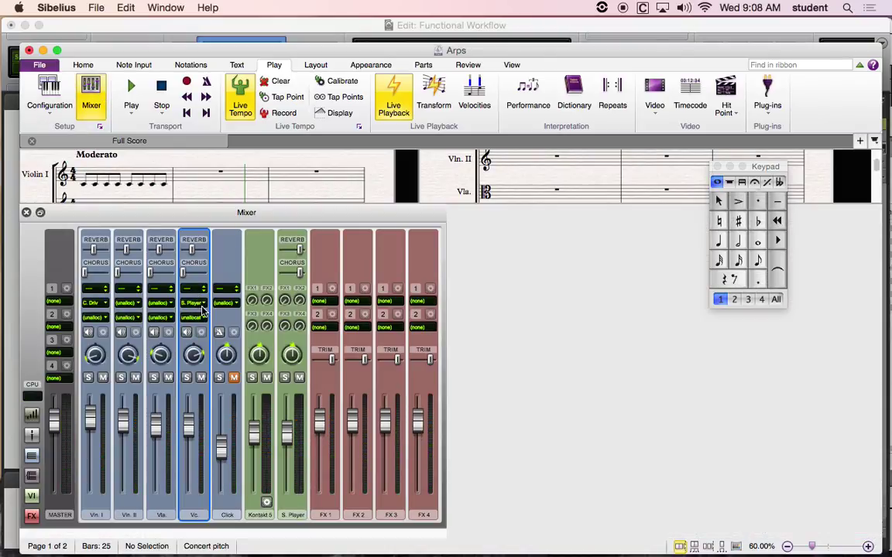
left_click(226, 302)
left_click(232, 329)
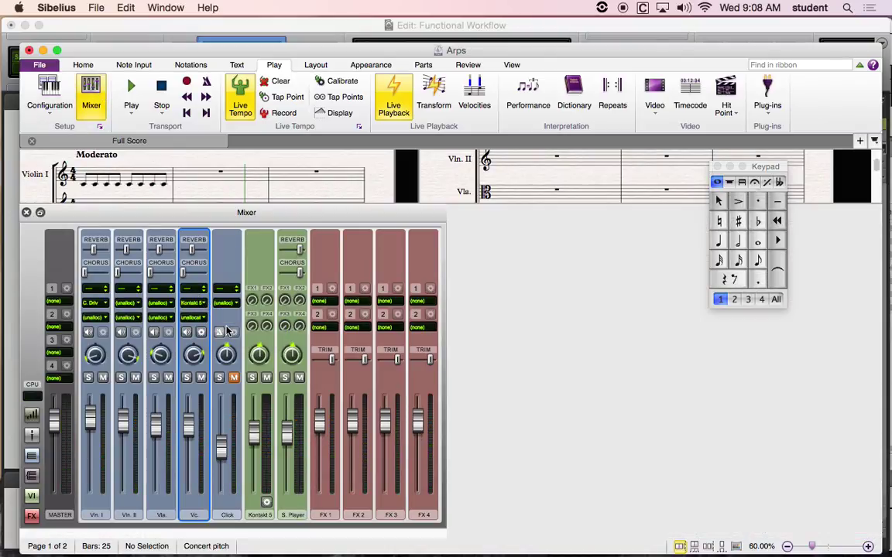
left_click(203, 334)
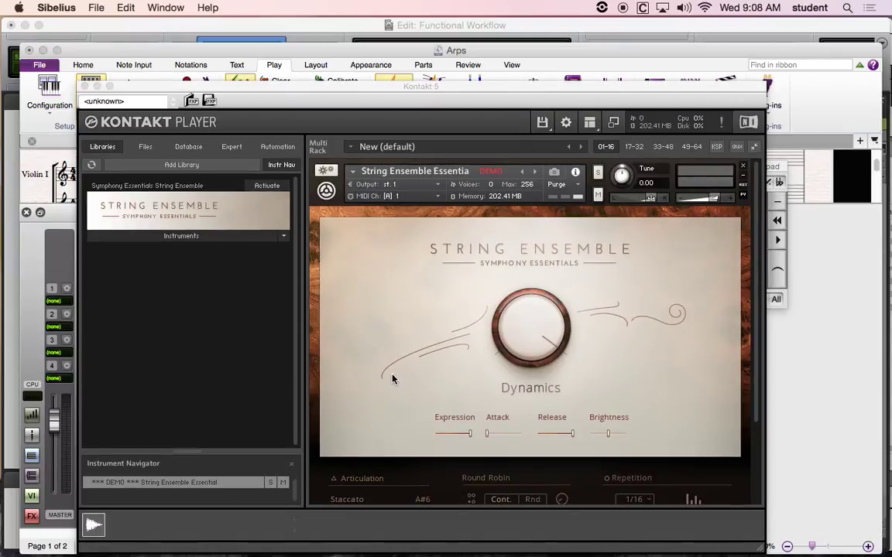
Switch the String Ensemble articulation to Sustains.
scroll(392, 377, "down", 2)
scroll(409, 485, "down", 2)
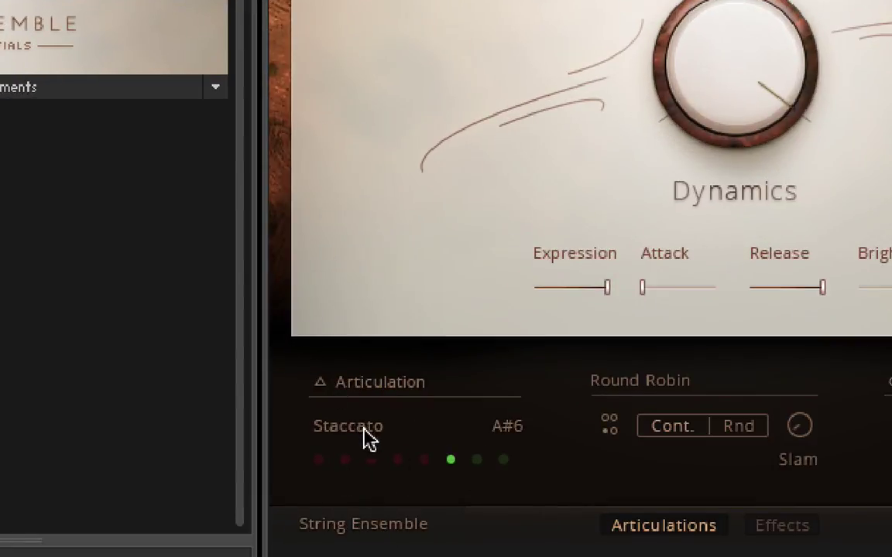
left_click(318, 461)
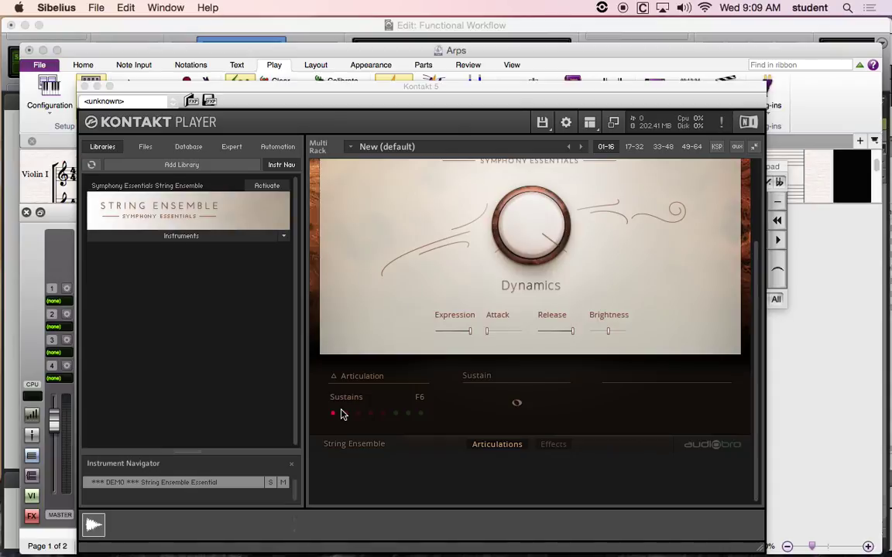
Examine the MIDI channel and port options of the String Ensemble instrument.
scroll(446, 390, "up", 3)
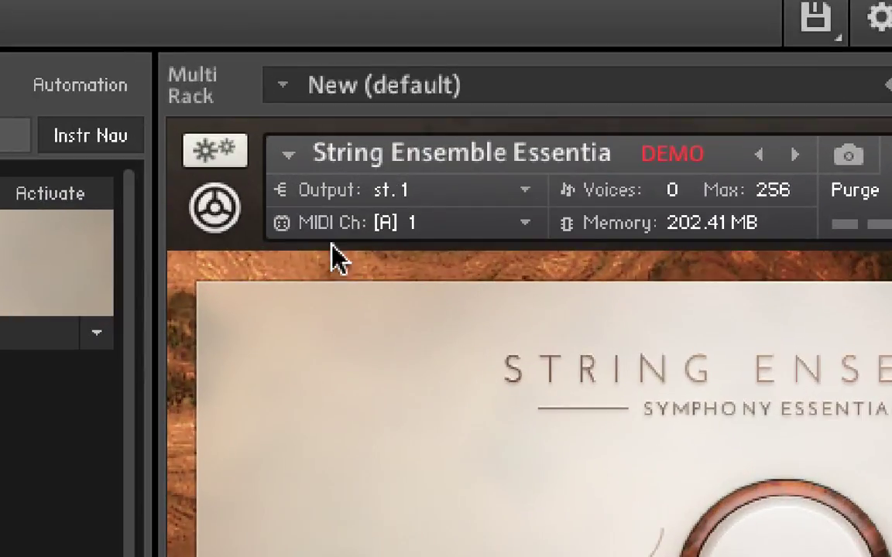
left_click(525, 223)
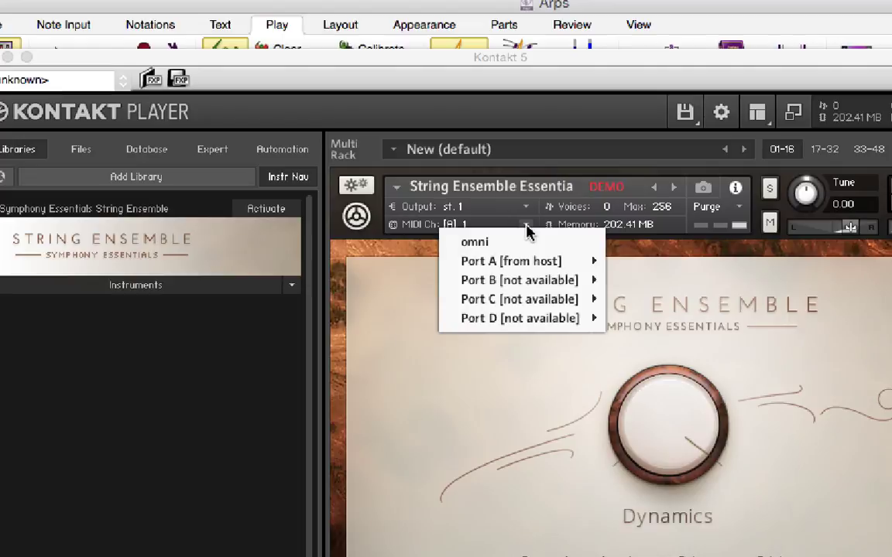
mouse_move(513, 269)
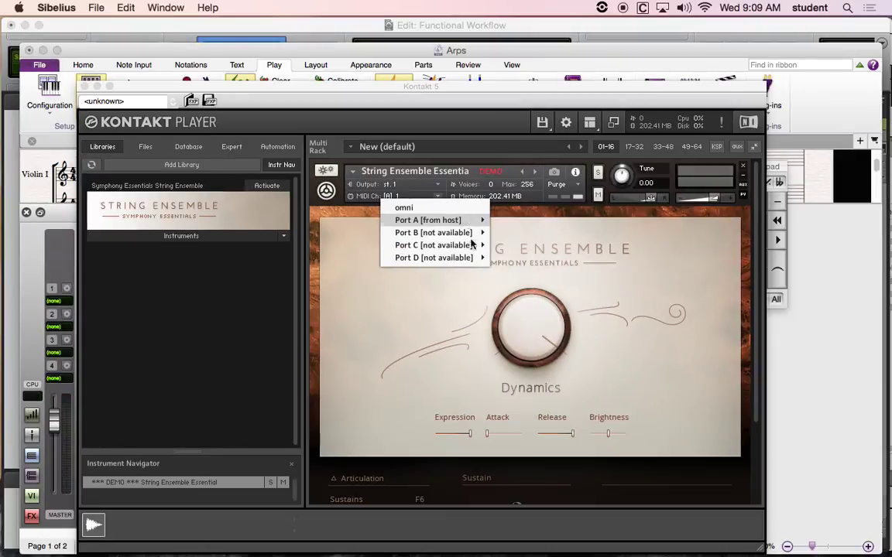
left_click(389, 345)
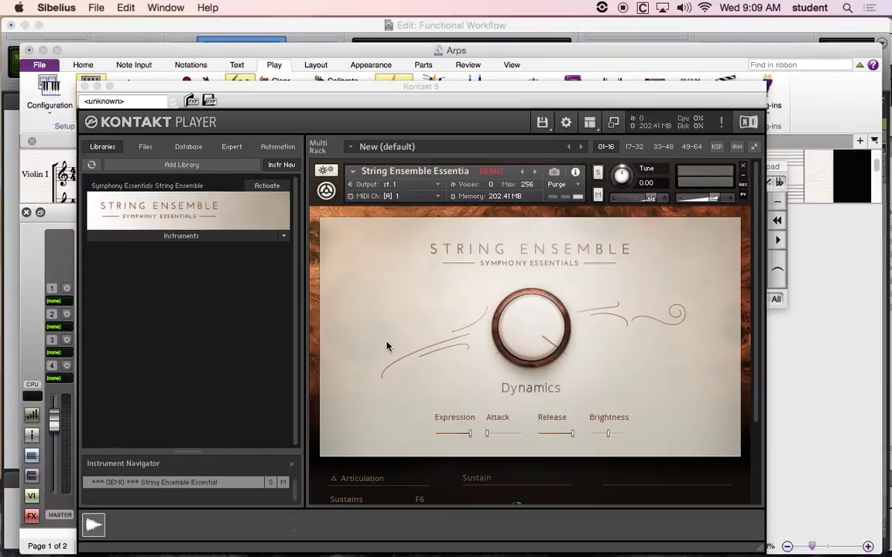
Set the Vln. I channel's playback device to Kontakt 5, check its plug-in window and close it.
left_click_drag(165, 83, 544, 52)
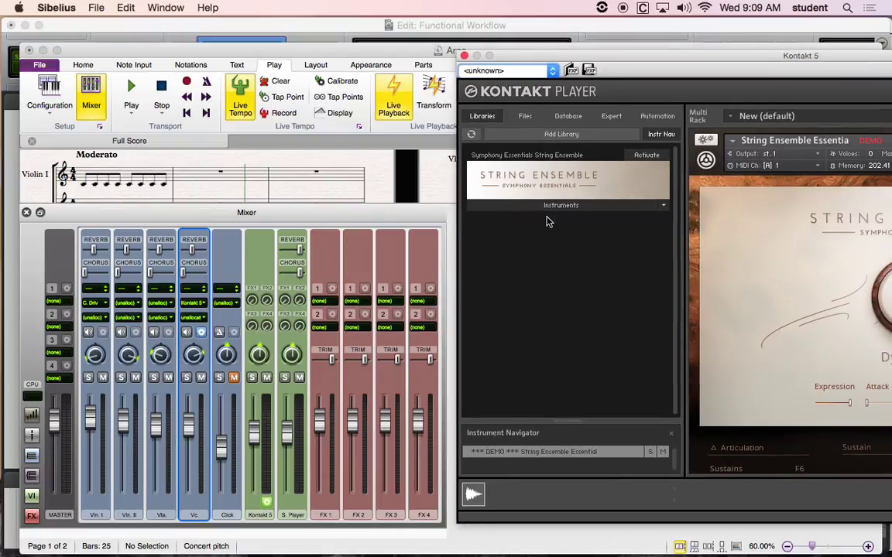
left_click(105, 303)
left_click(121, 332)
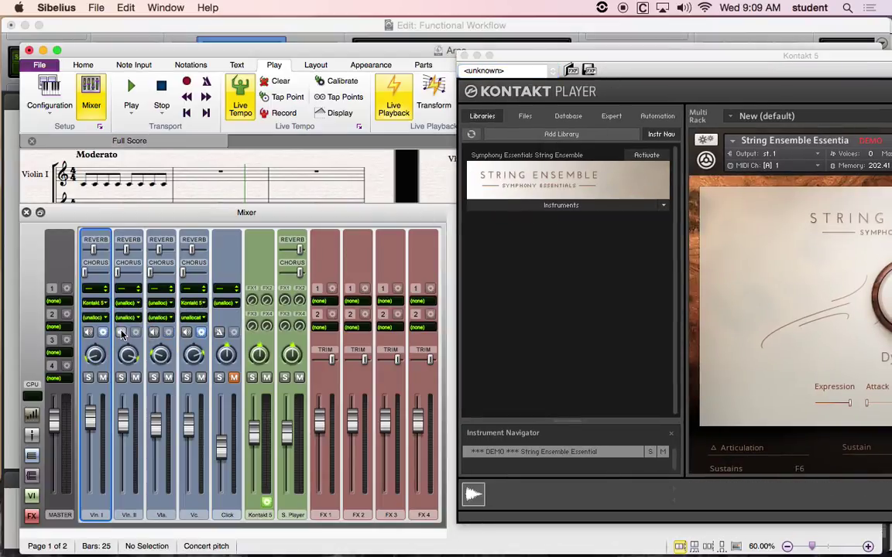
left_click(103, 332)
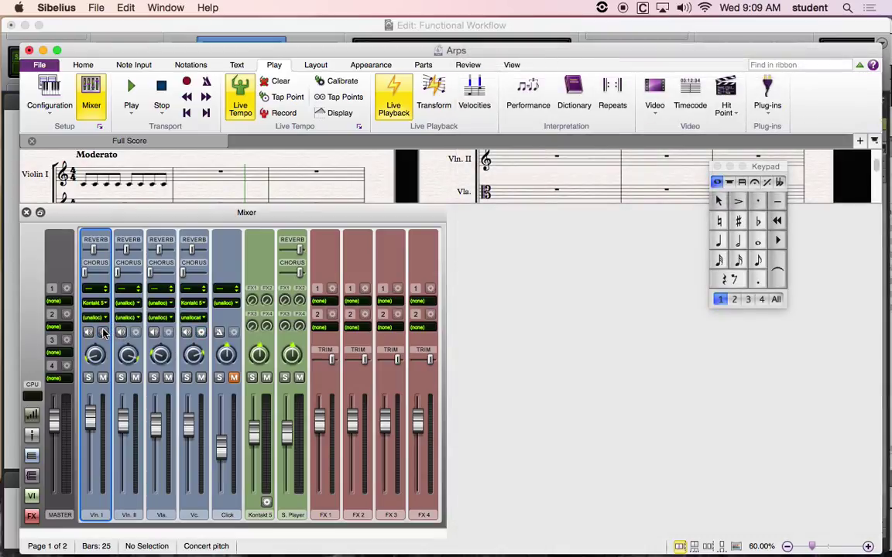
left_click(102, 333)
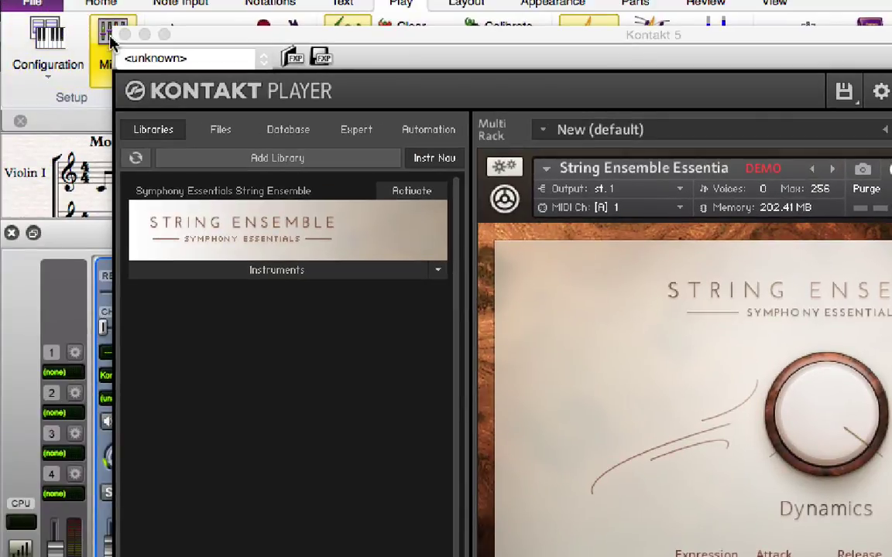
left_click(124, 34)
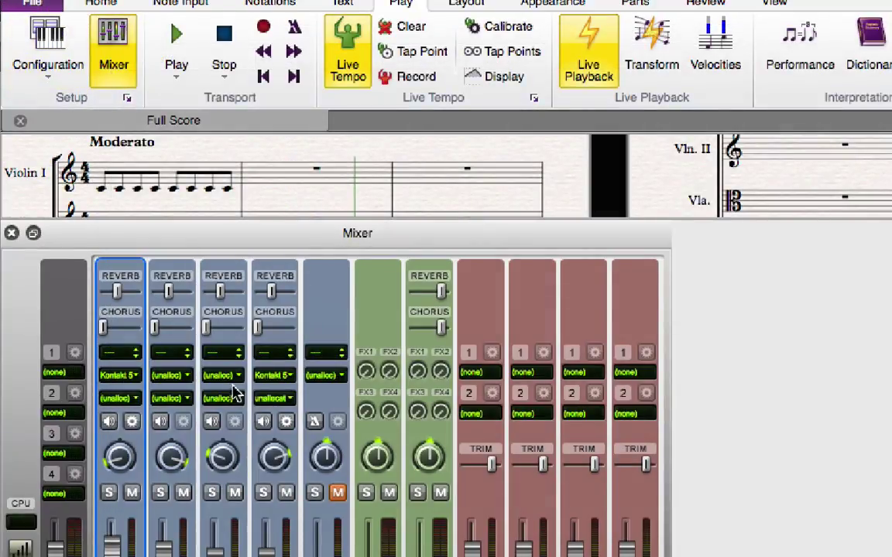
Set the Vln. II channel's playback device to Kontakt 5 and its sound to (Auto).
left_click(184, 376)
left_click(221, 418)
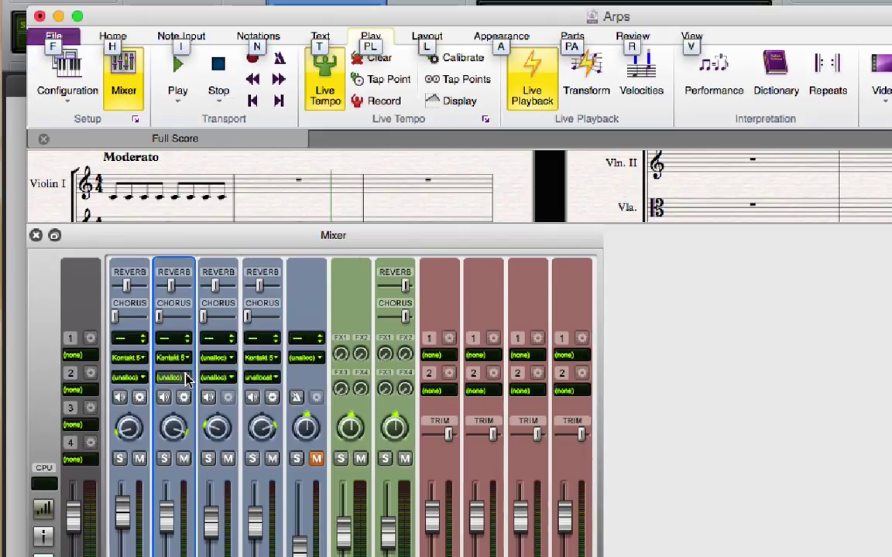
left_click(184, 399)
mouse_move(208, 398)
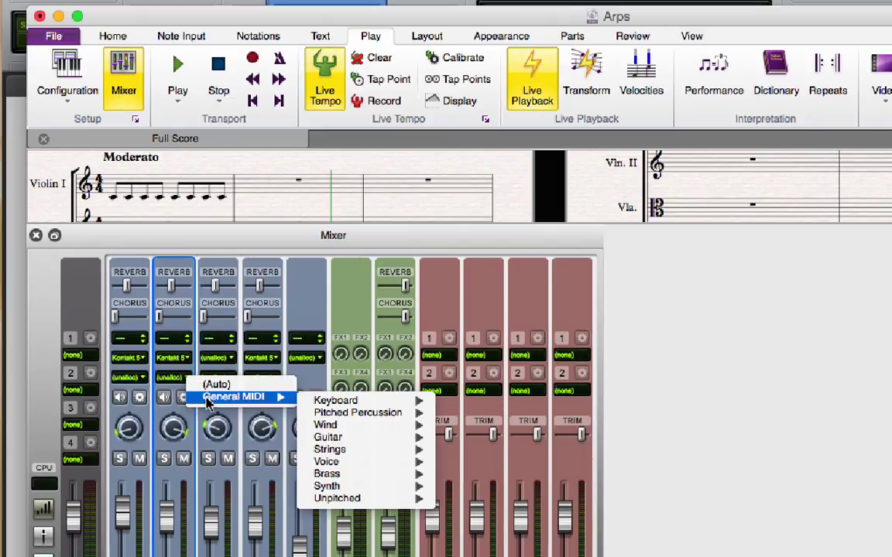
left_click(178, 426)
left_click(179, 377)
left_click(216, 386)
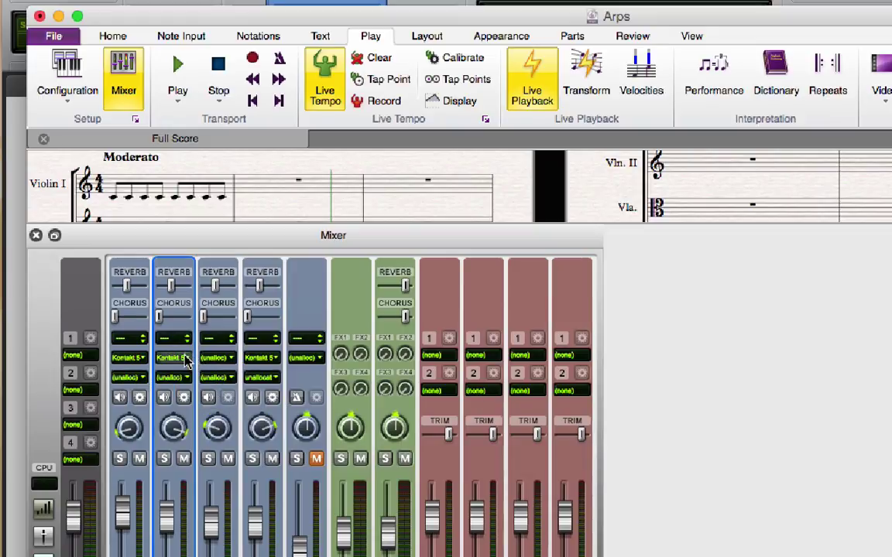
left_click(186, 361)
left_click(200, 389)
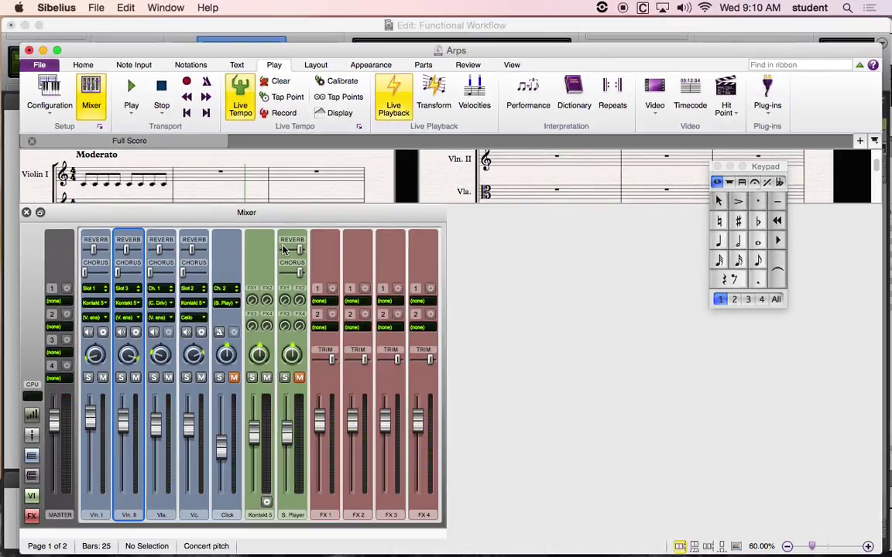
Examine String Ensemble's Port A MIDI channel options from Vln. II's Kontakt 5 window, and check Vln. I's plug-in window as well.
key("ctrl")
left_click(136, 335)
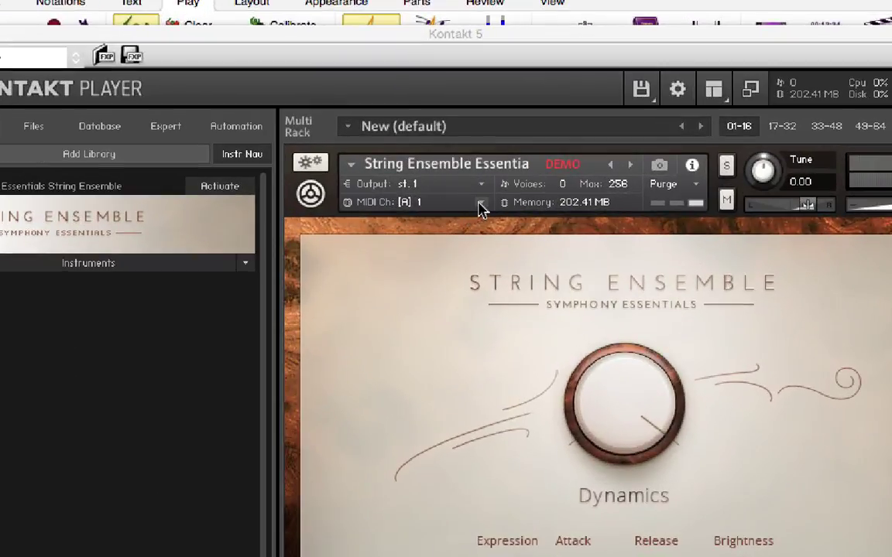
left_click(465, 196)
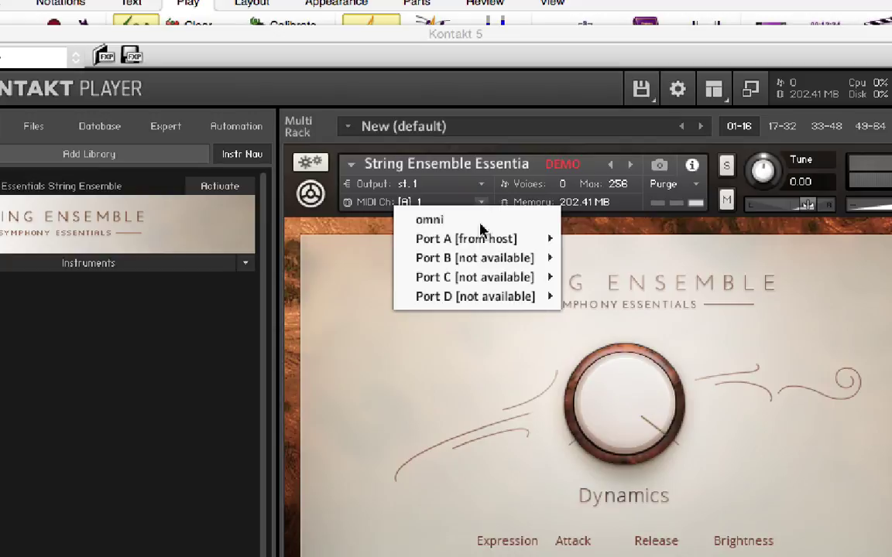
mouse_move(402, 239)
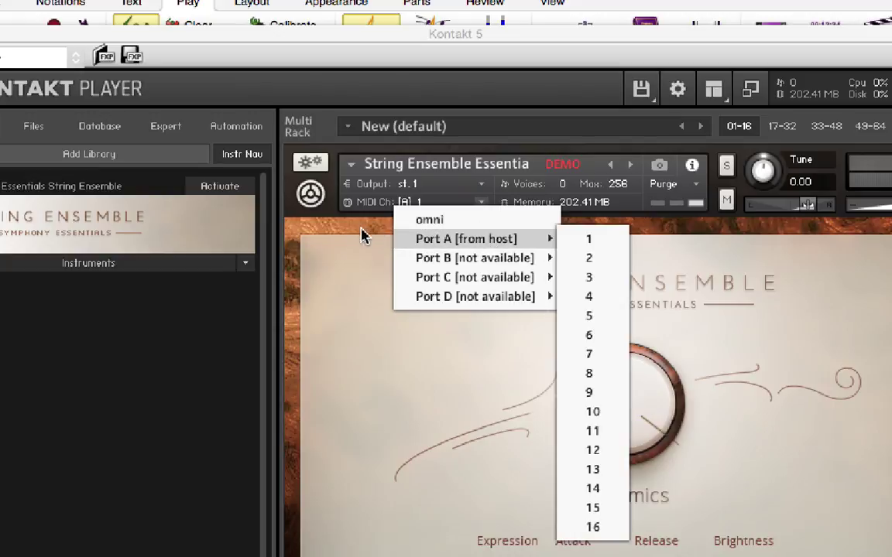
left_click(364, 236)
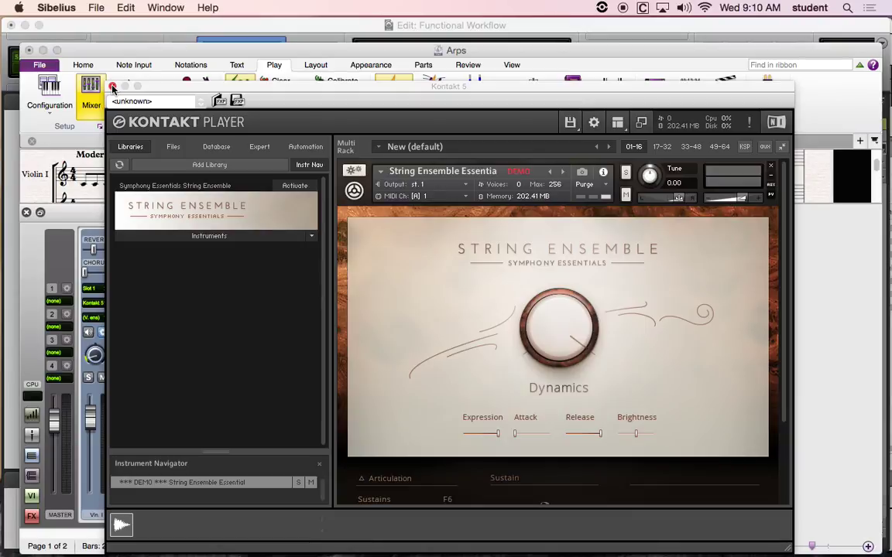
left_click(112, 88)
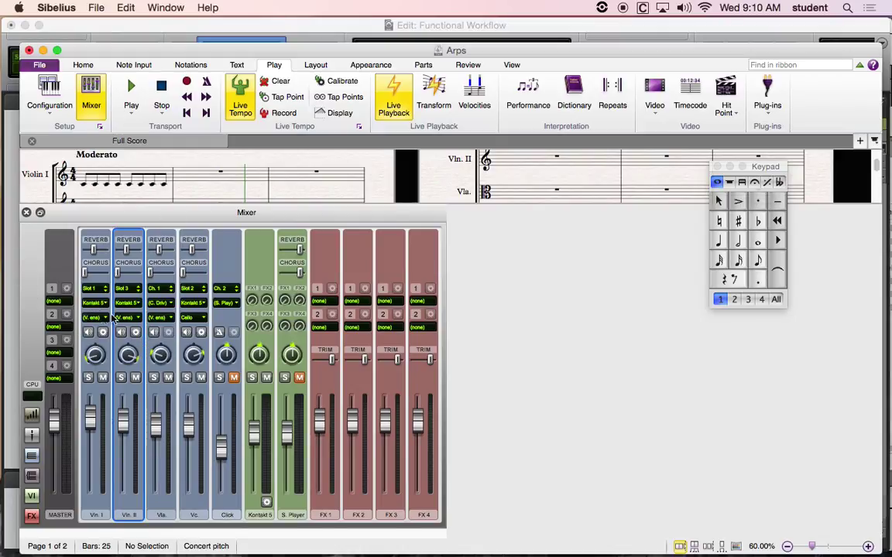
left_click(104, 333)
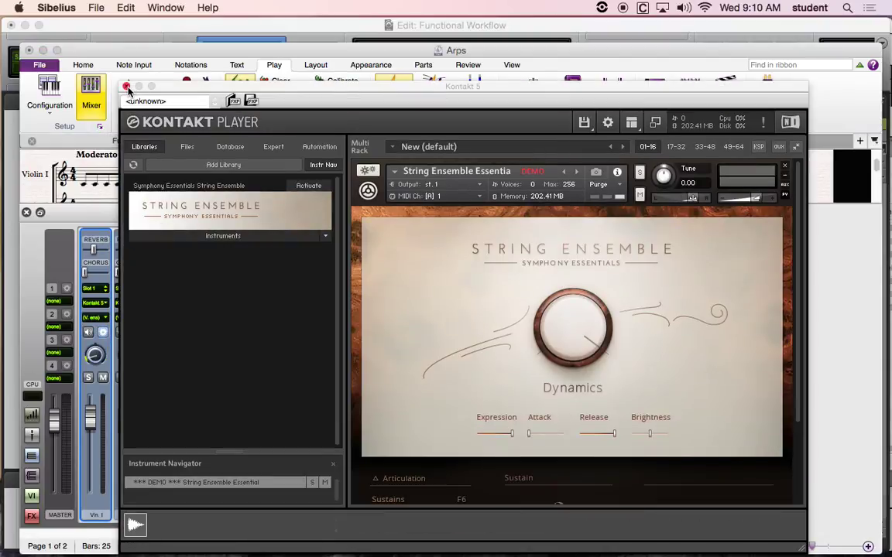
left_click(127, 87)
Review the available playback configurations and the active devices of Sibelius 7 Sounds (2) in the Playback Devices settings.
left_click(99, 125)
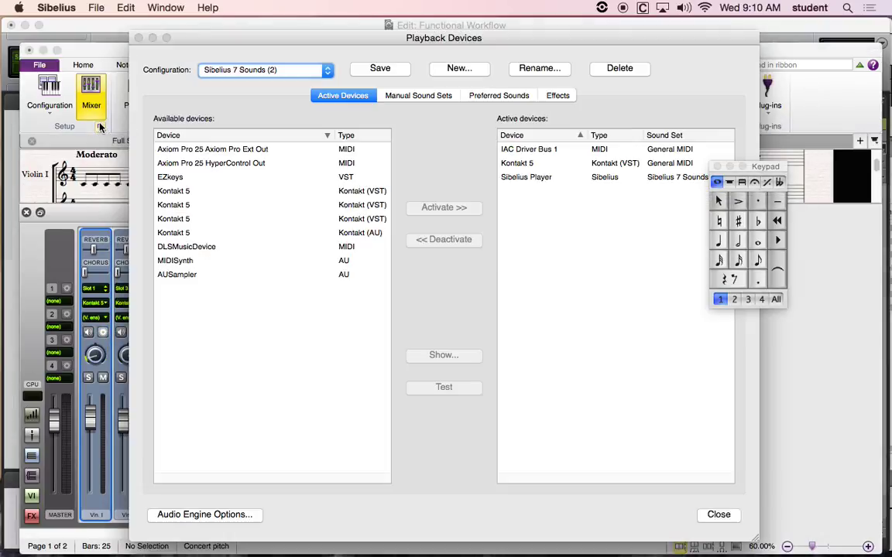
left_click(213, 70)
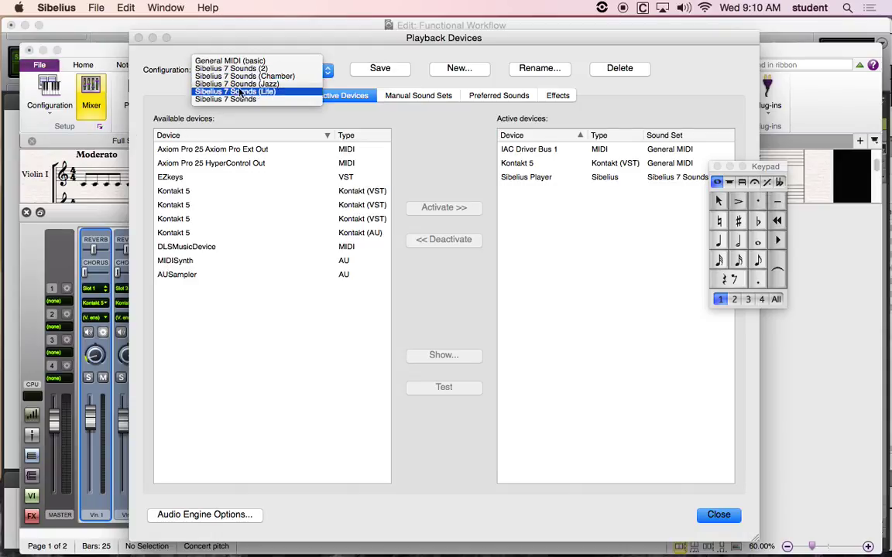
left_click(176, 77)
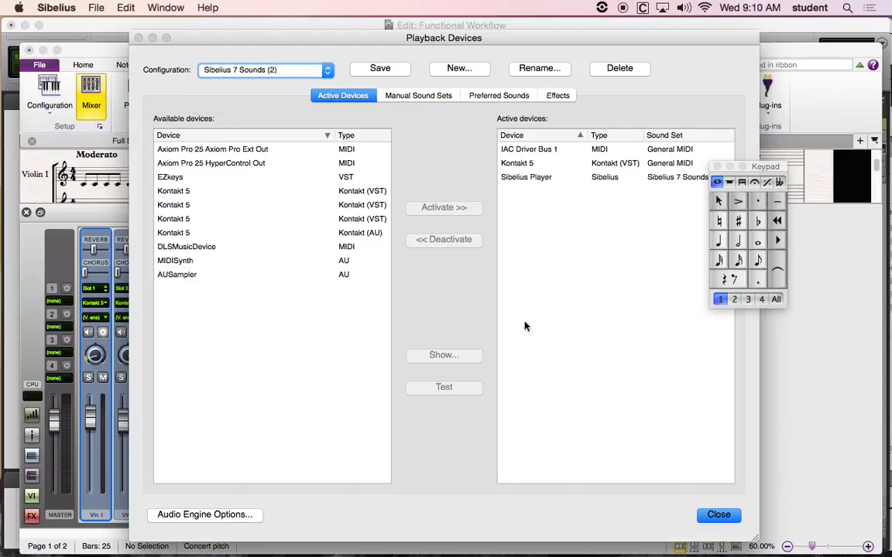
left_click(723, 517)
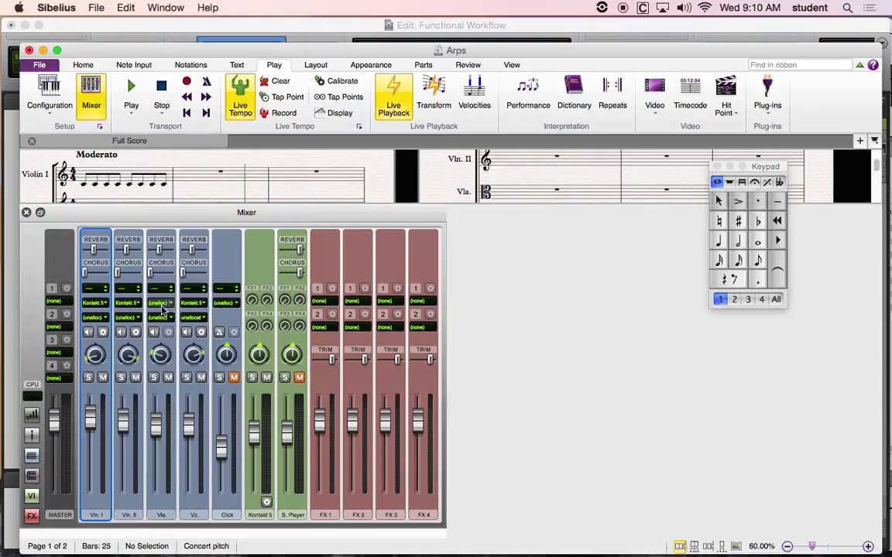
Close the Mixer and bring up the export options for the Arps score.
left_click(26, 213)
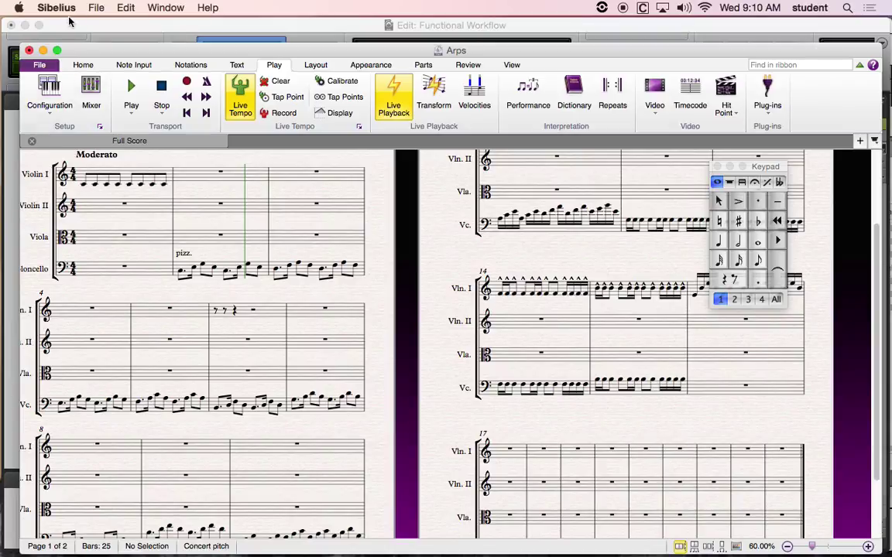
left_click(41, 65)
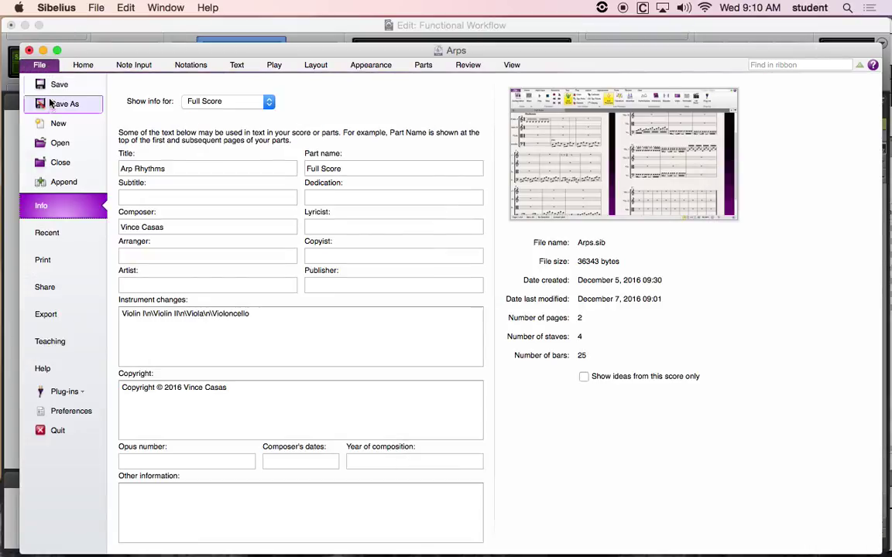
left_click(43, 314)
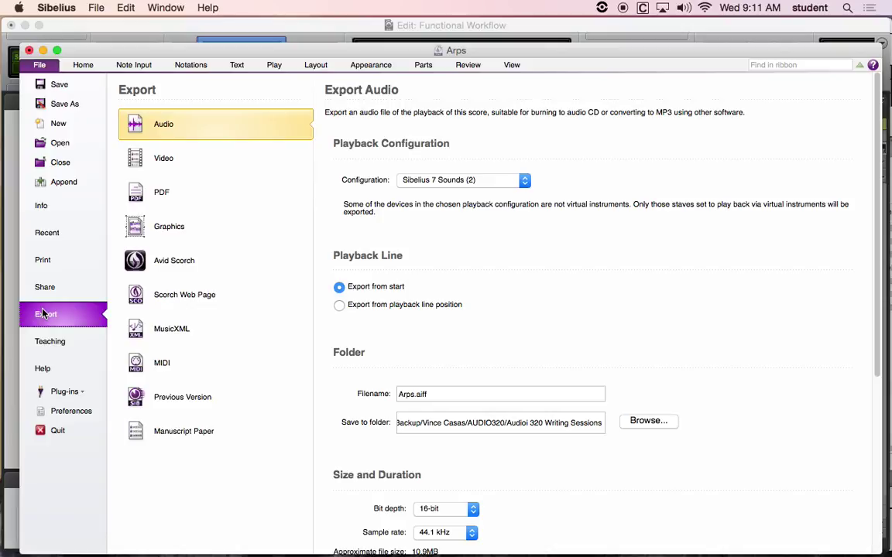
left_click(57, 66)
left_click(56, 67)
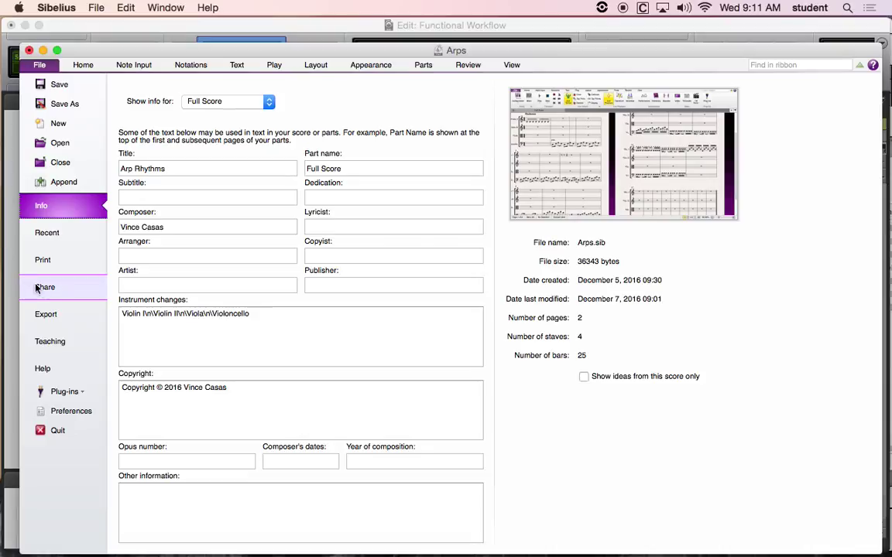
left_click(44, 315)
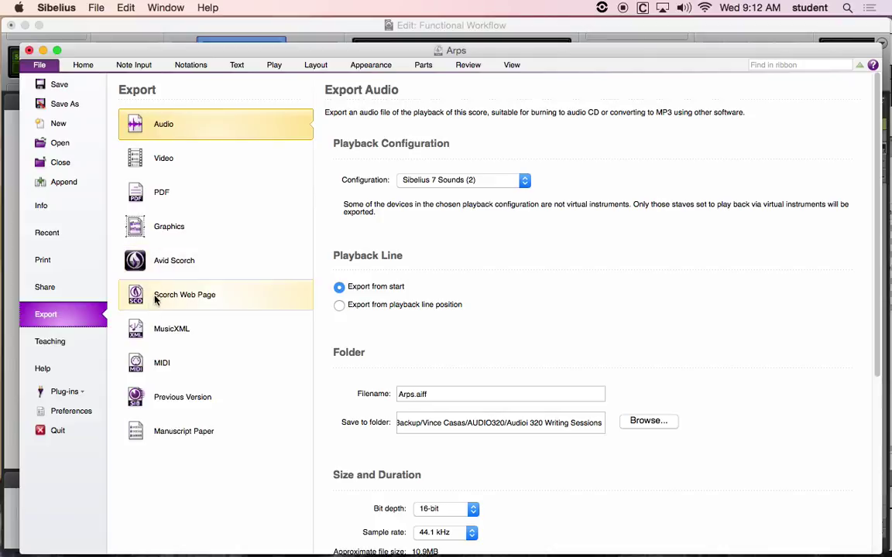
Set up a MIDI export of the Arps score with file type Type 1 and start the export.
left_click(178, 374)
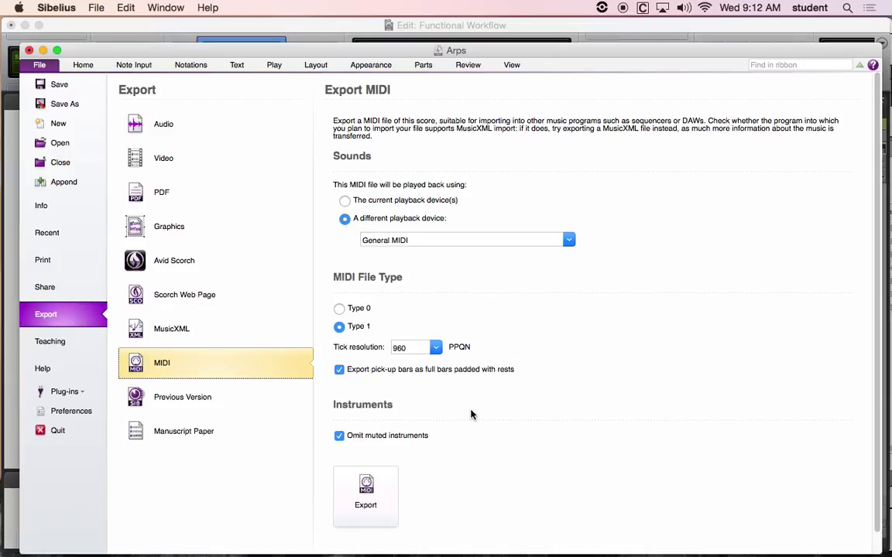
left_click(339, 309)
left_click(339, 327)
left_click(338, 326)
left_click(361, 505)
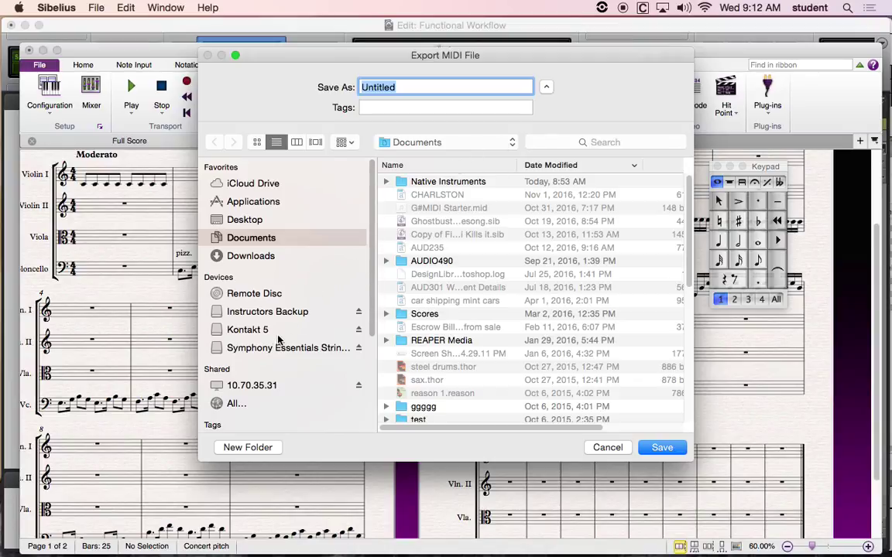
Save the MIDI export as "ARPS From SIbelius" in AUDIO320's Audioi 320 Writing Sessions folder on the Instructors Backup drive.
left_click(279, 312)
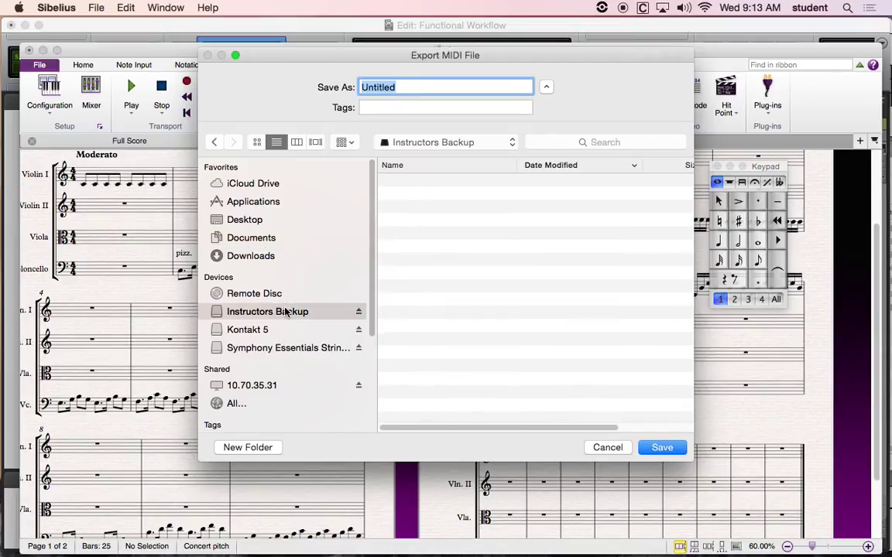
left_click(452, 181)
double_click(454, 181)
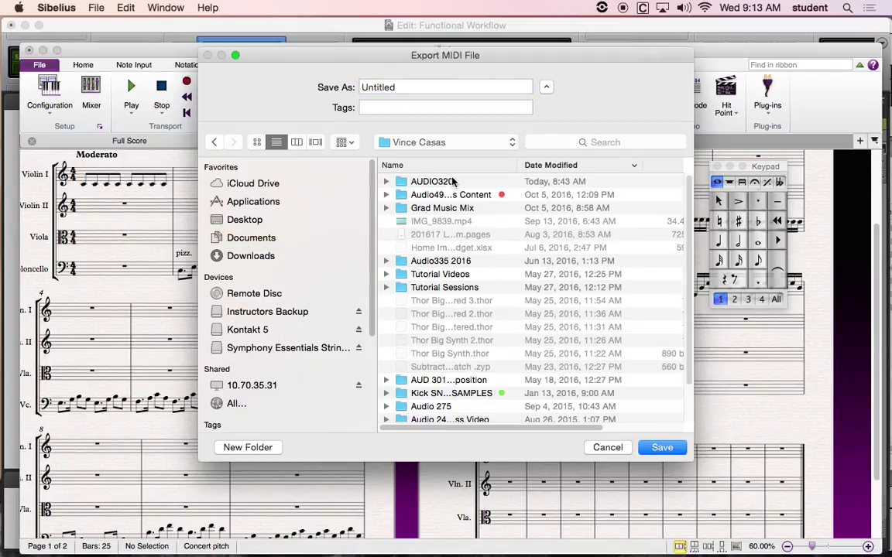
double_click(456, 182)
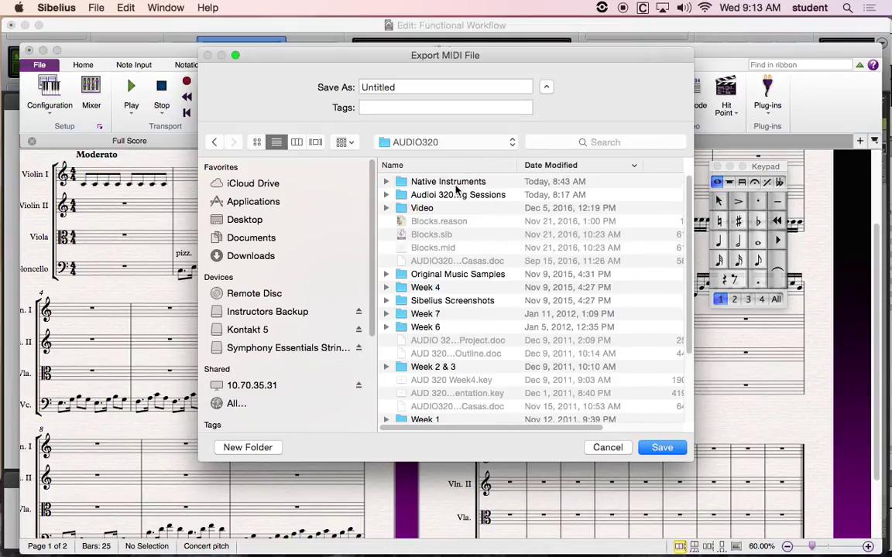
double_click(450, 194)
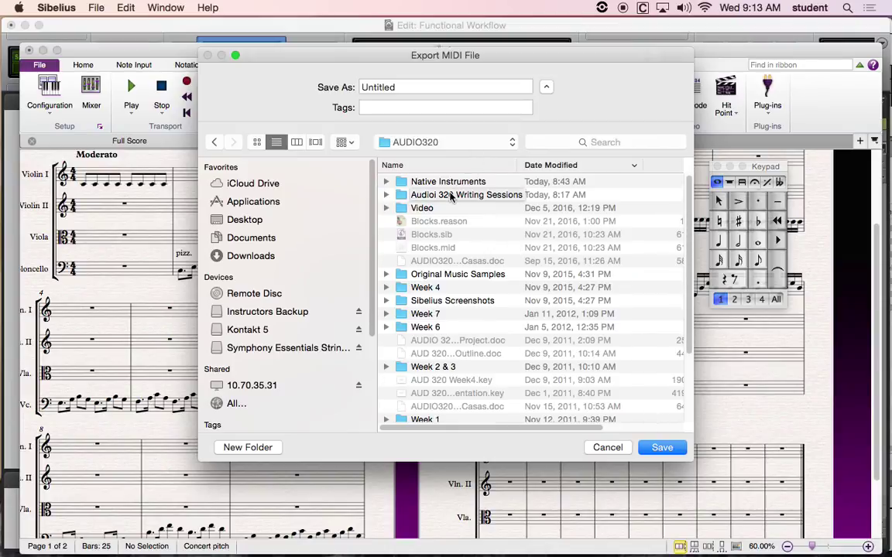
left_click(422, 85)
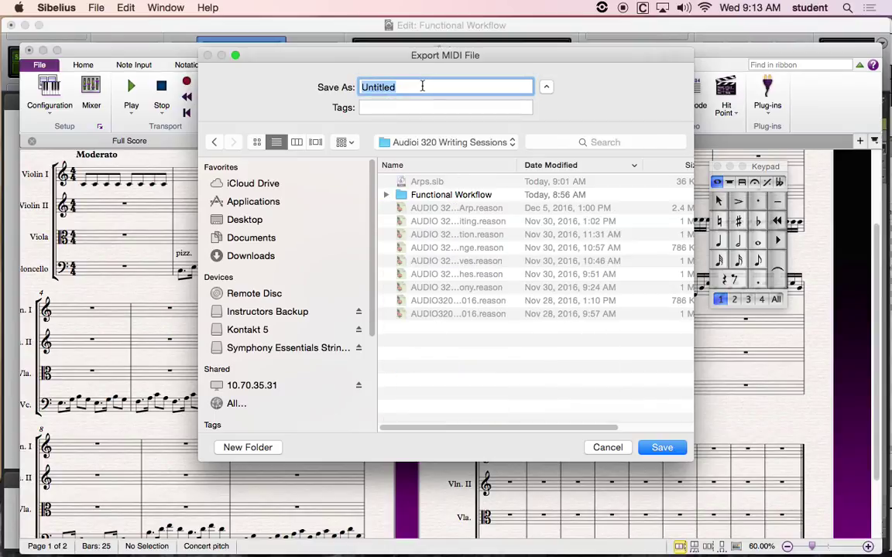
type("ARPS")
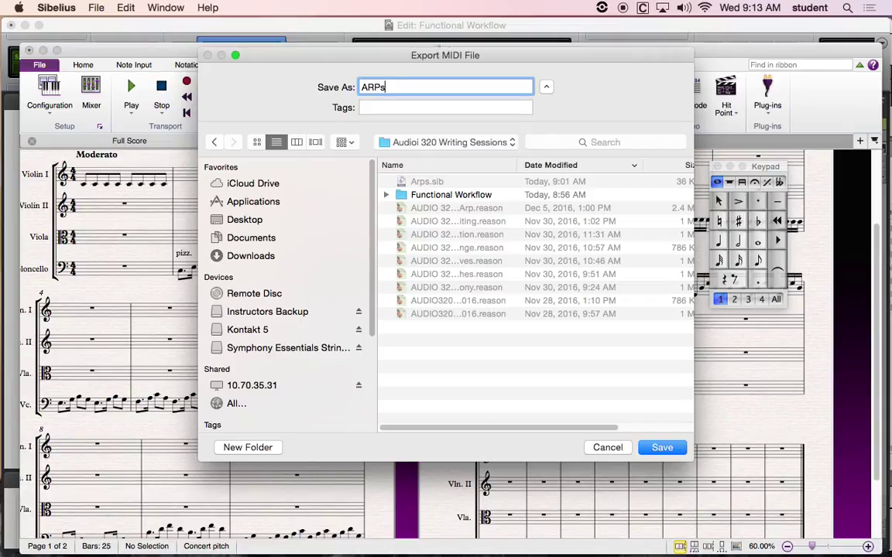
type(" From Sibelius")
key("Return")
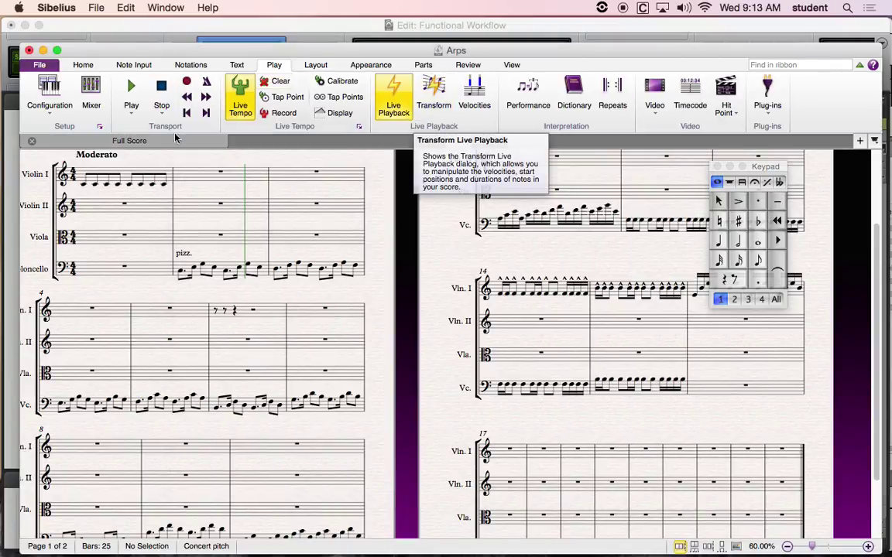
Set up a second MIDI export of the score with file type Type 0 and start the export.
left_click(40, 66)
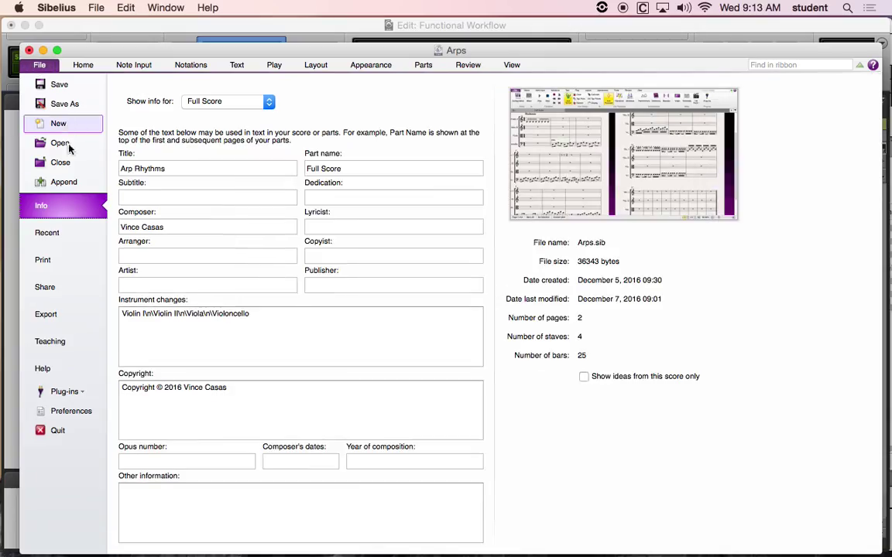
left_click(47, 314)
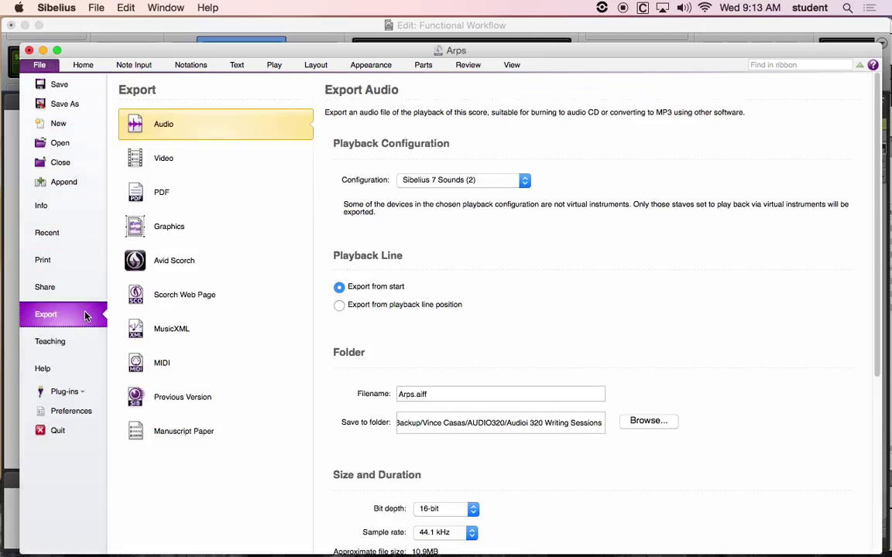
left_click(186, 362)
left_click(340, 309)
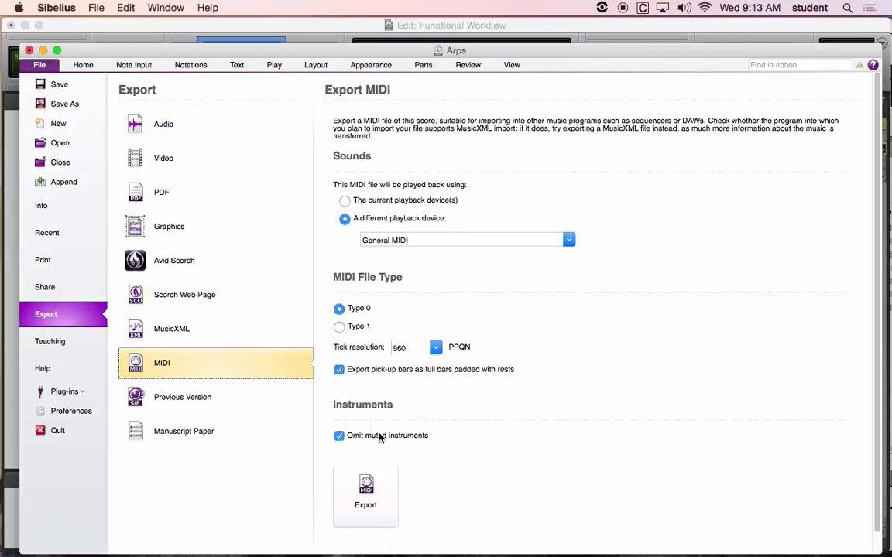
left_click(365, 503)
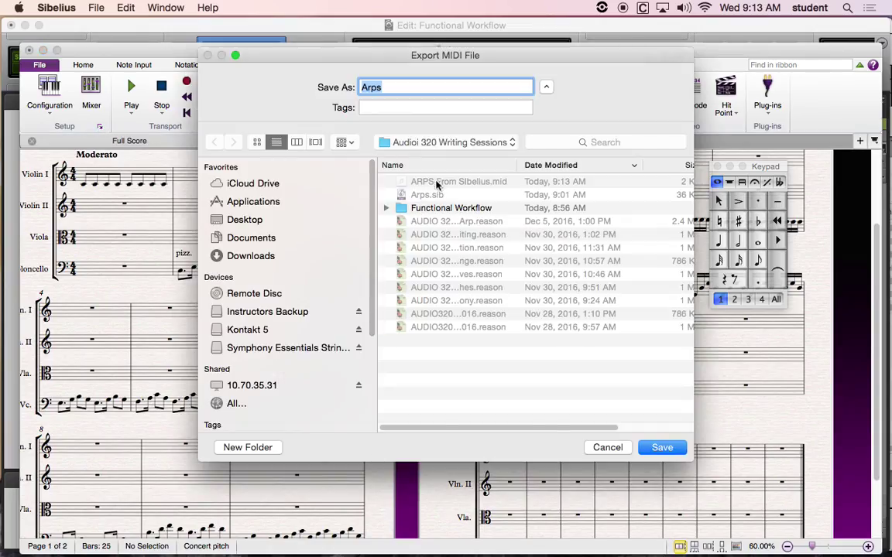
Save the second MIDI file as "ARPS From SIbelius TYPE 0", basing the name on the existing MIDI export.
left_click(450, 181)
left_click(454, 88)
type("TYPE")
type(" 5")
key("Return")
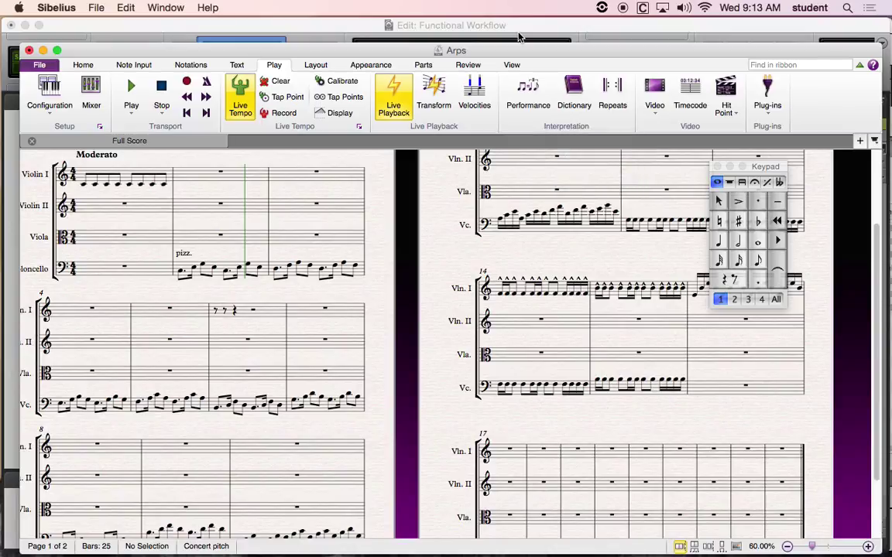
Switch to the Functional Workflow session in Pro Tools and choose ARPS From SIbelius.mid from Audioi 320 Writing Sessions for MIDI import.
left_click(519, 37)
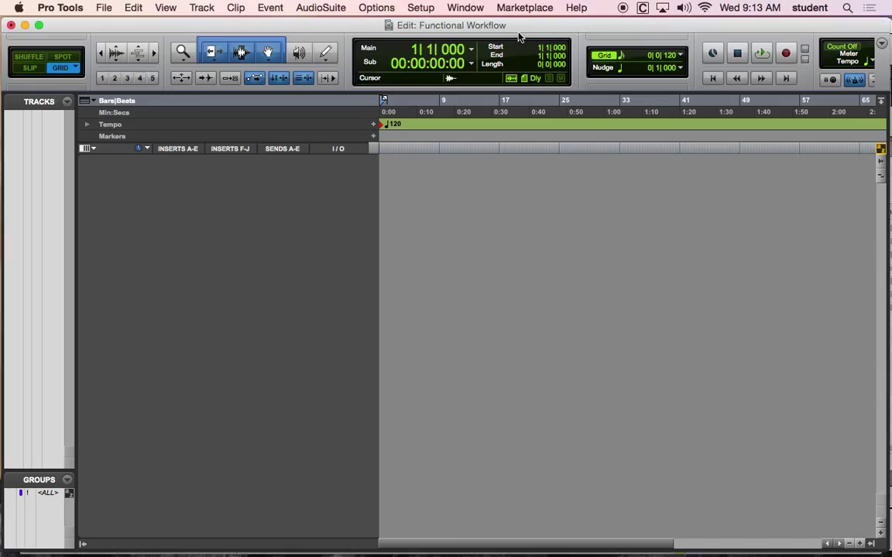
left_click(108, 9)
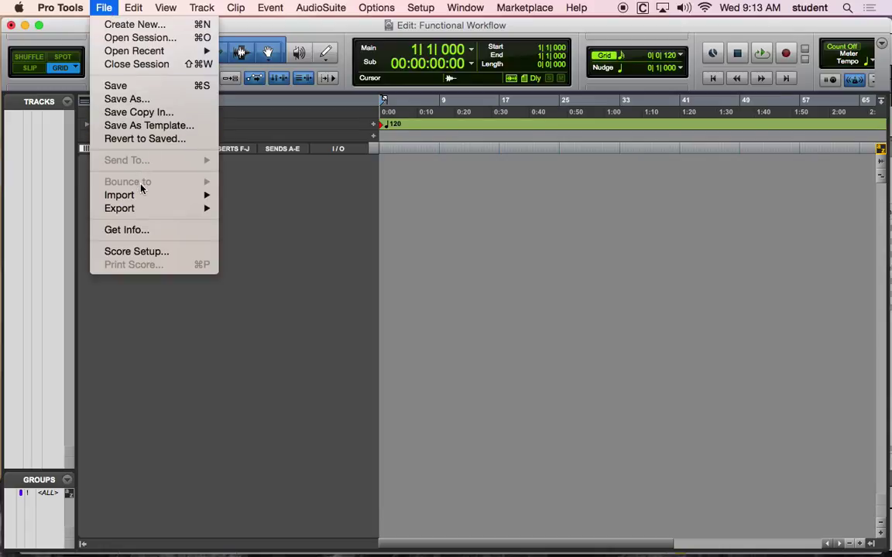
mouse_move(145, 195)
left_click(278, 232)
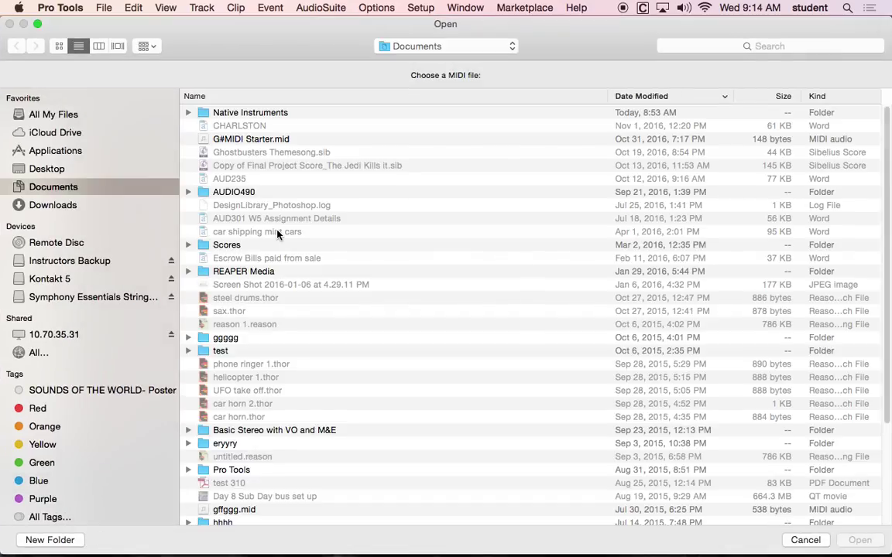
left_click(113, 261)
double_click(238, 113)
double_click(240, 113)
double_click(247, 113)
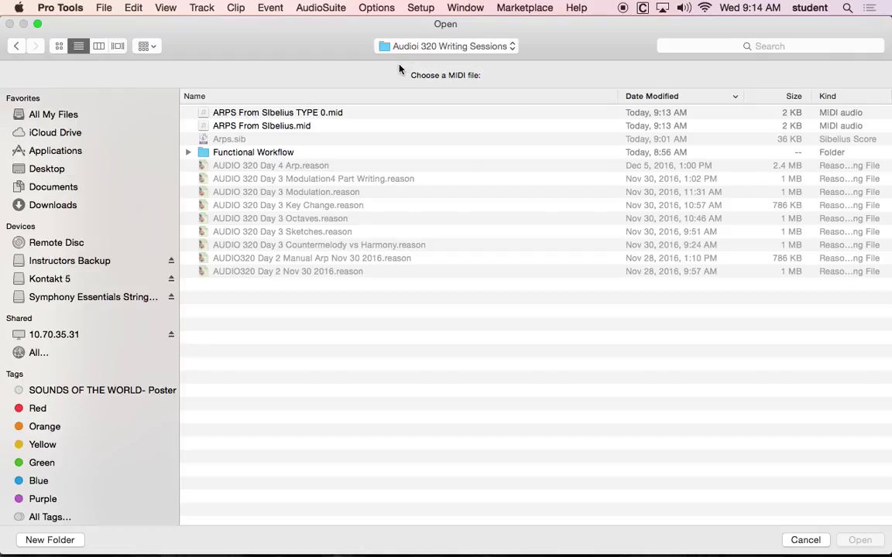
left_click(308, 127)
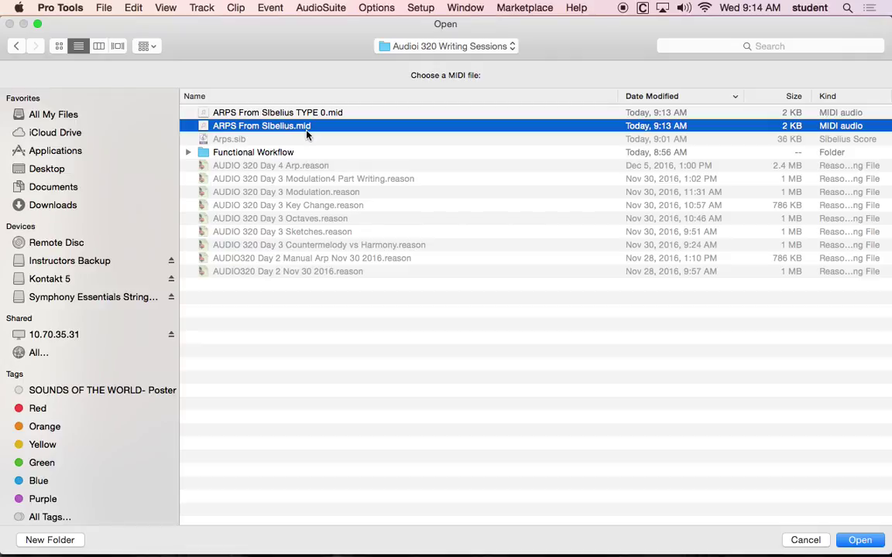
key("Return")
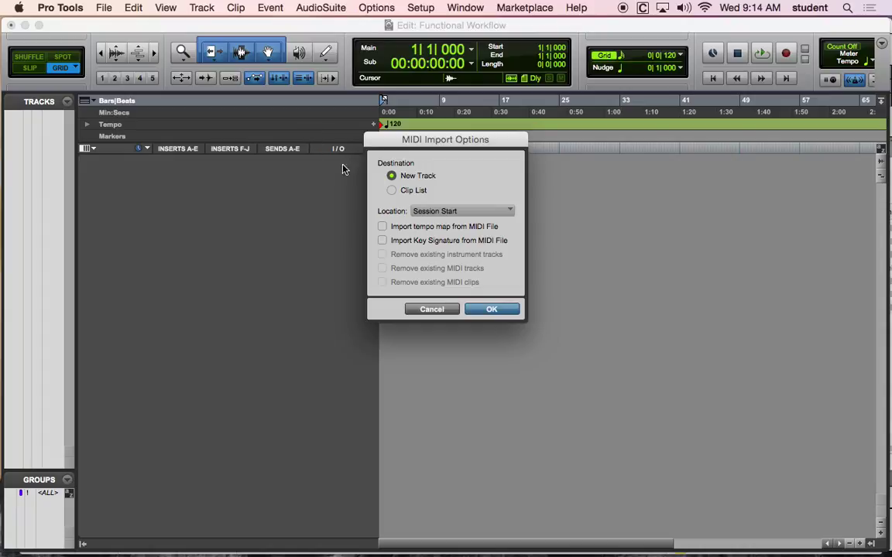
Import the MIDI file to new tracks at the session start, including its tempo map and key signature.
left_click(382, 226)
left_click(382, 240)
left_click(499, 308)
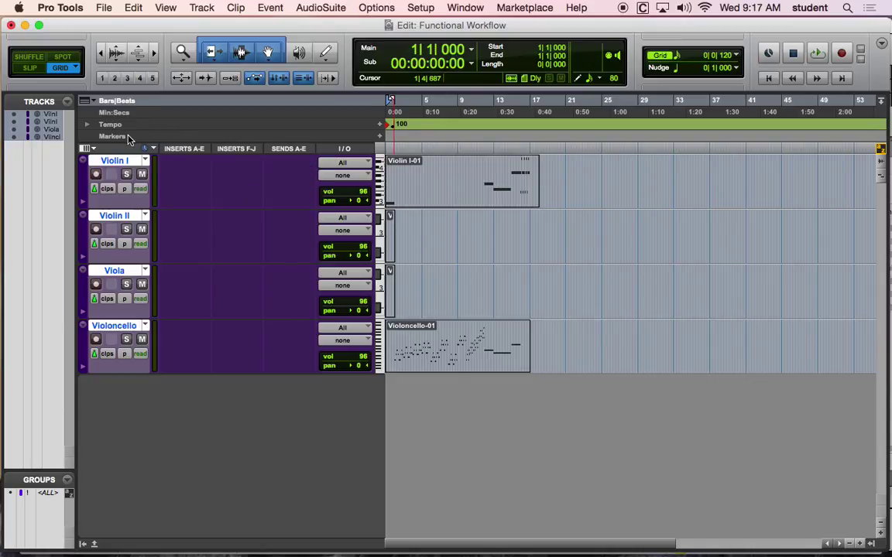
Hide the Inserts A-E, Inserts F-J and Sends A-E columns in the Edit window.
left_click(93, 106)
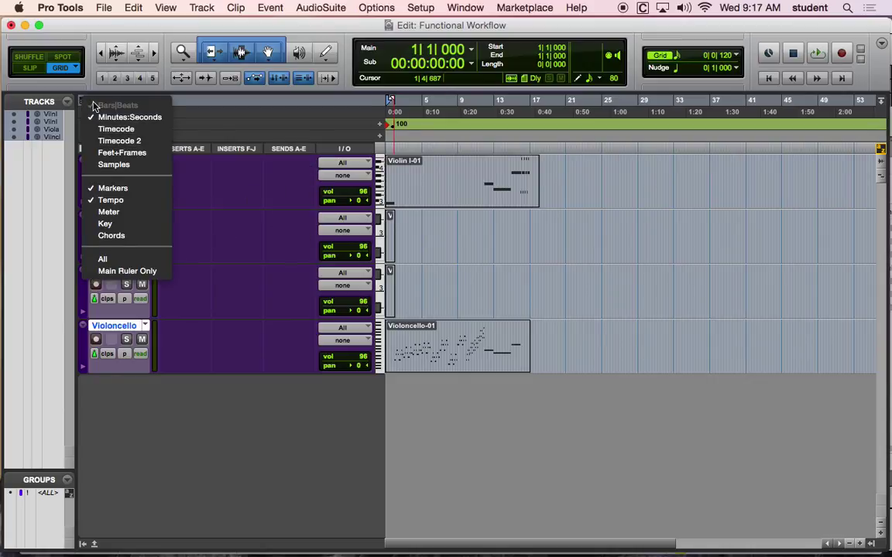
left_click(194, 428)
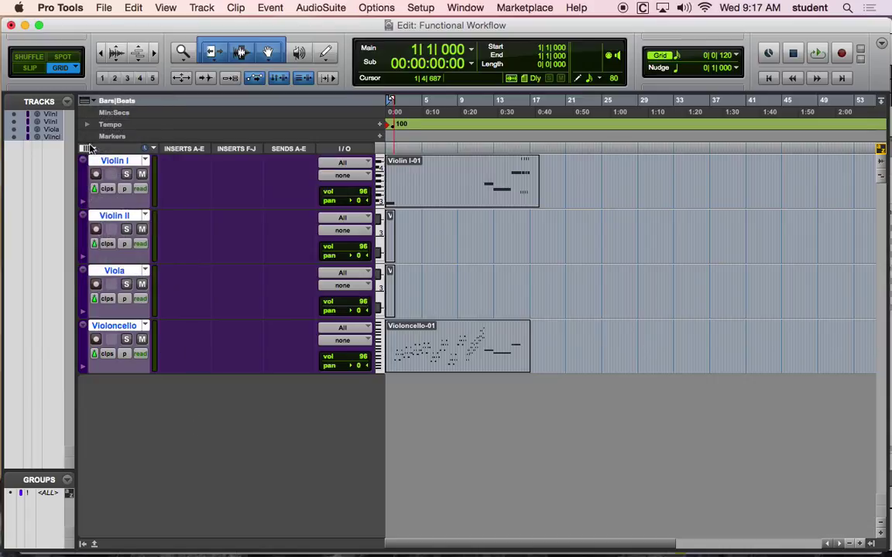
left_click(85, 148)
left_click(100, 189)
left_click(86, 149)
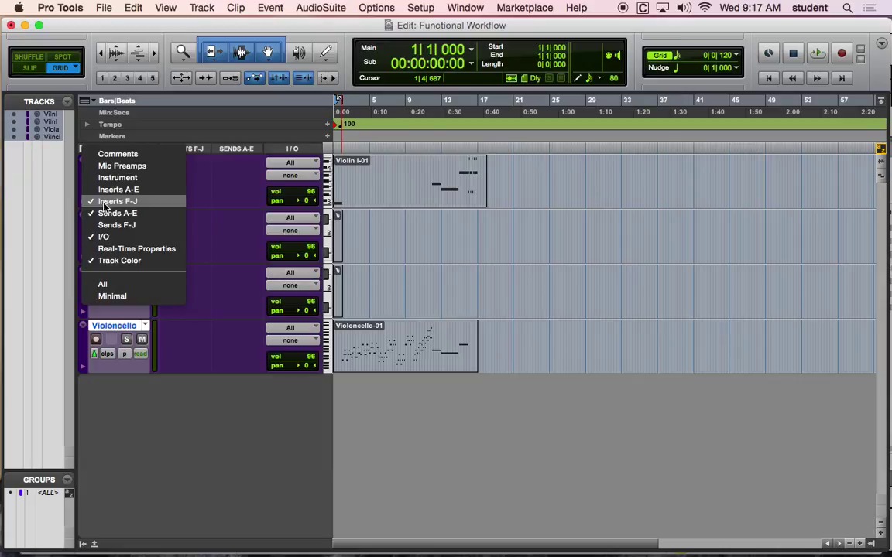
left_click(106, 202)
left_click(86, 148)
left_click(106, 211)
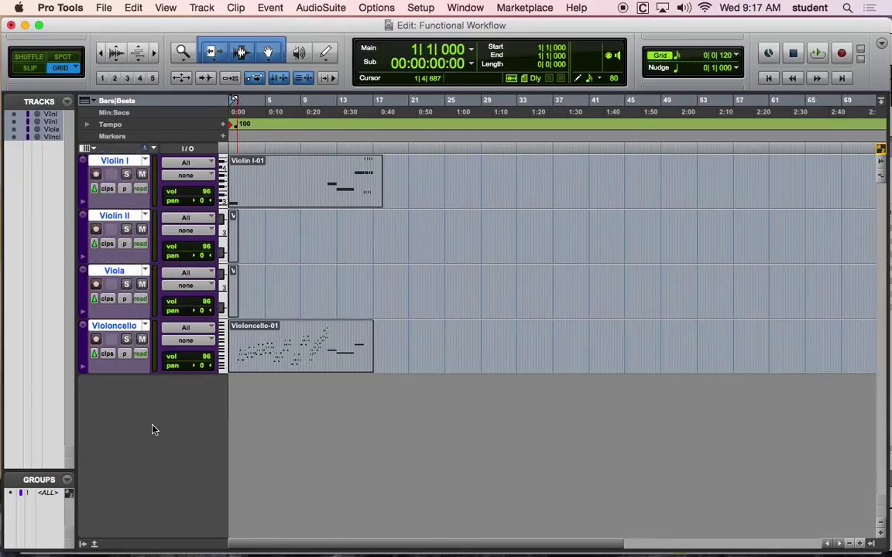
Look back and forth between the Mix and Edit windows of the imported string tracks.
key("super+equal")
key("super+equal")
key("super+equal")
key("super+equal")
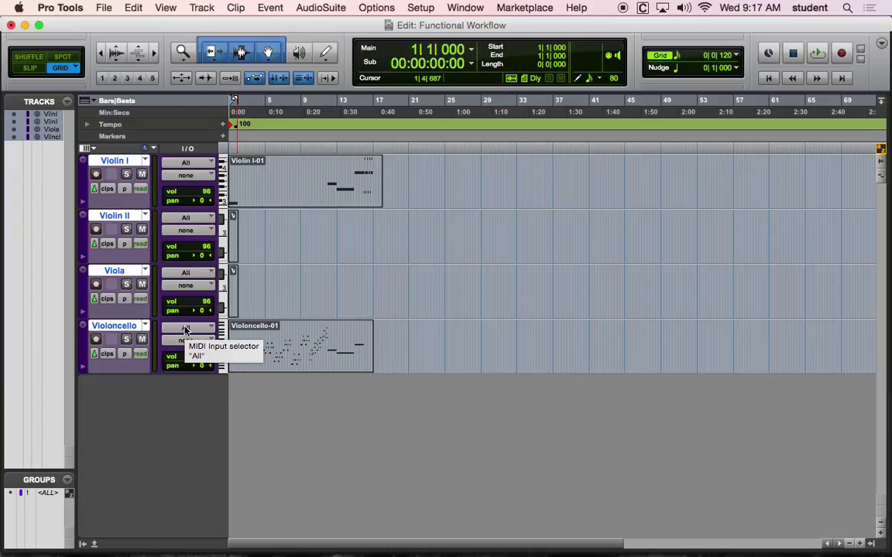
Show the Real-Time Properties column briefly, reduce the Edit window to the Minimal column view, and switch to the Mix window.
left_click(87, 148)
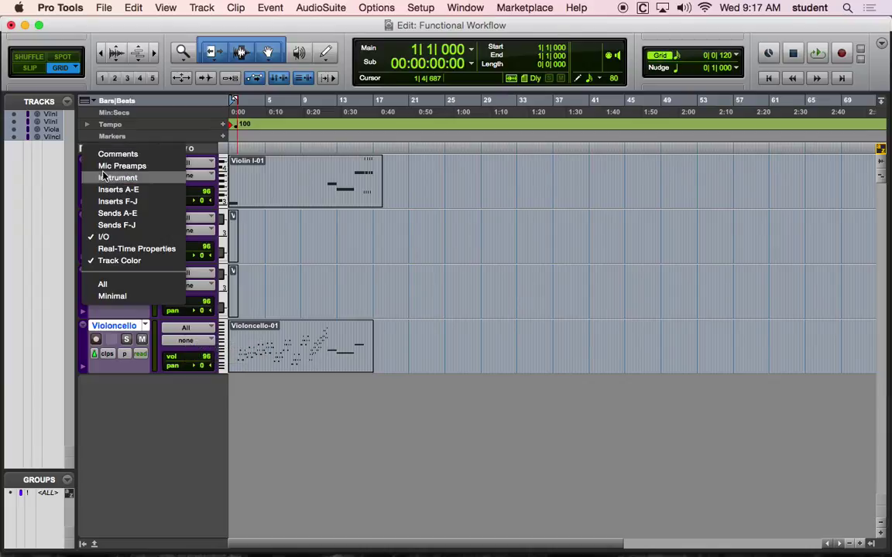
left_click(116, 248)
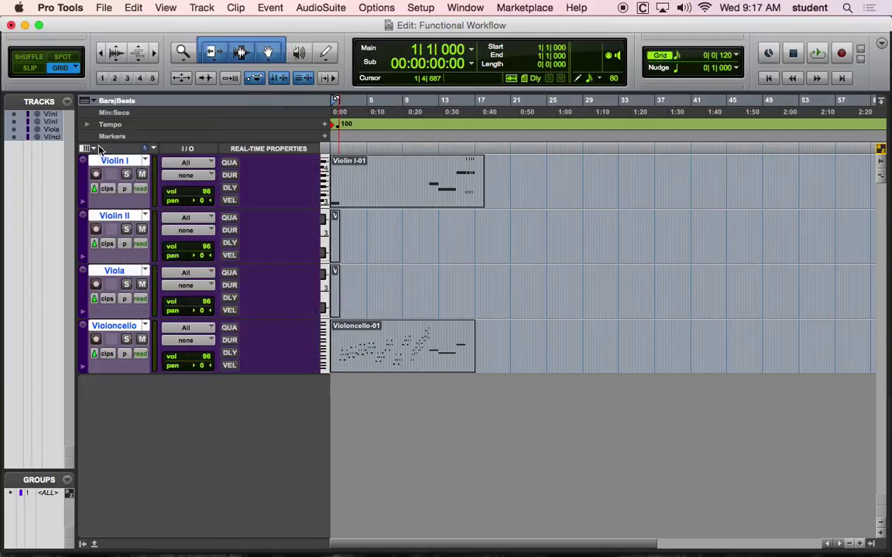
left_click(91, 147)
left_click(108, 301)
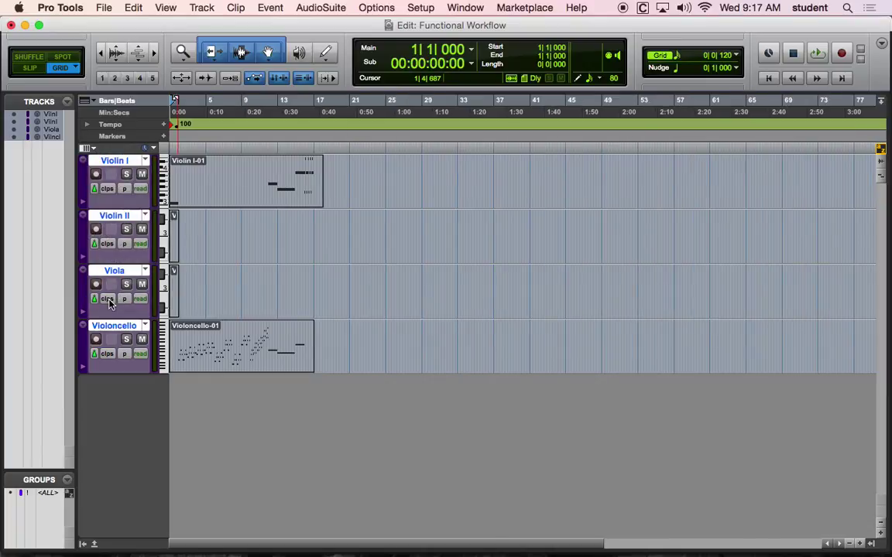
key("super+equal")
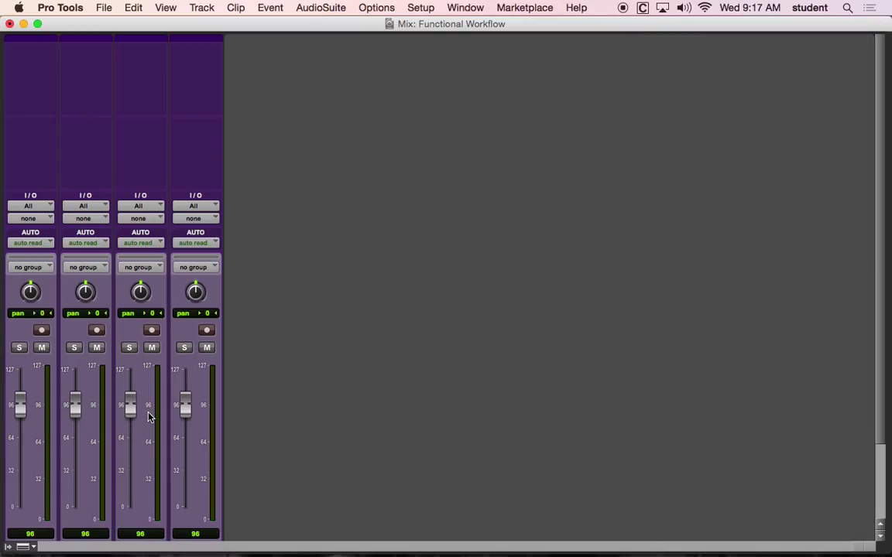
Return to the Edit window and create four new stereo Instrument tracks with a tick timebase.
scroll(269, 423, "down", 5)
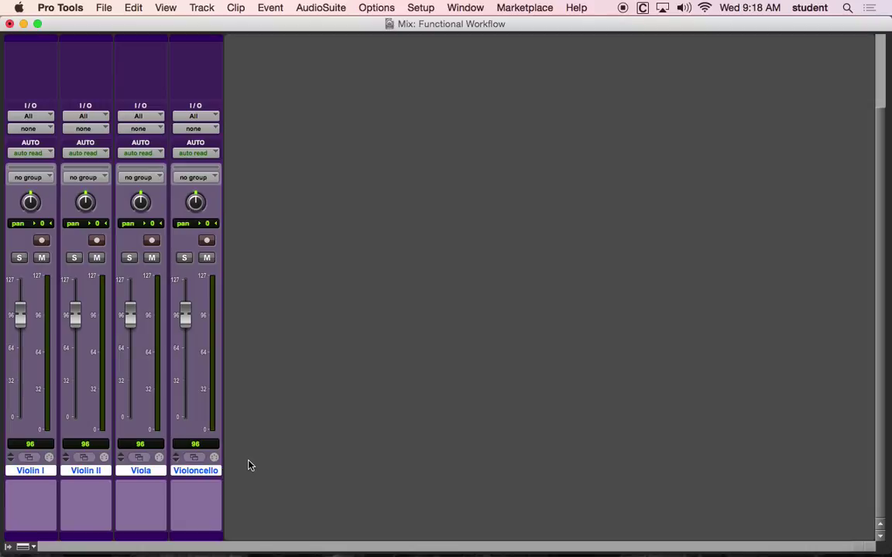
key("super+equal")
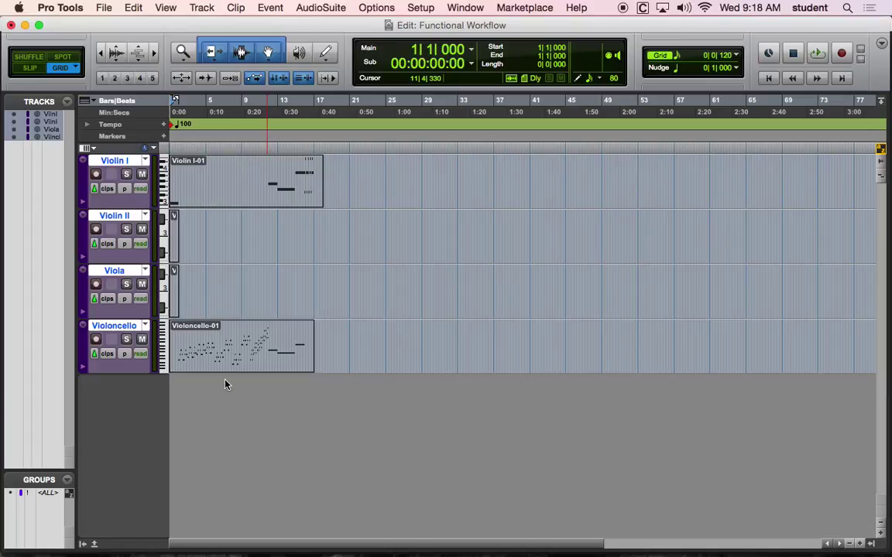
key("super+shift+n")
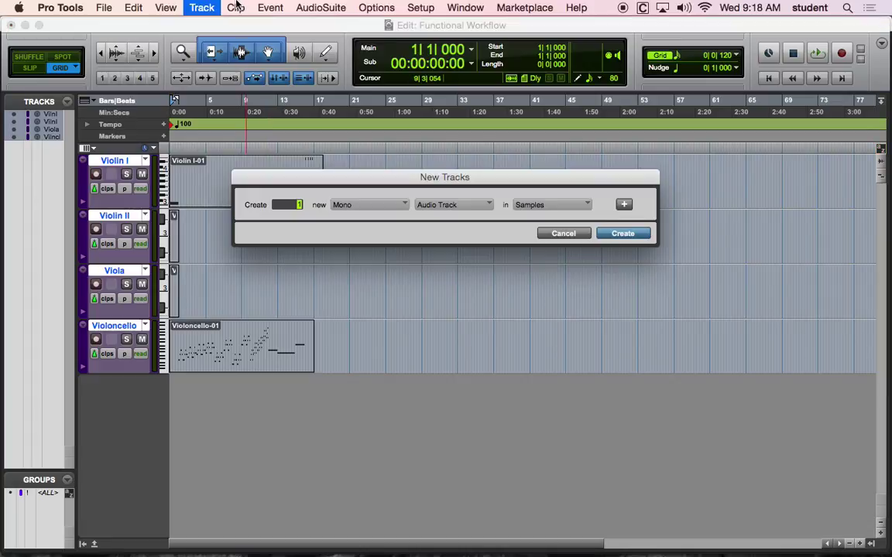
key("super+Down")
key("super+Right")
key("super+Down")
key("super+Down")
key("super+Down")
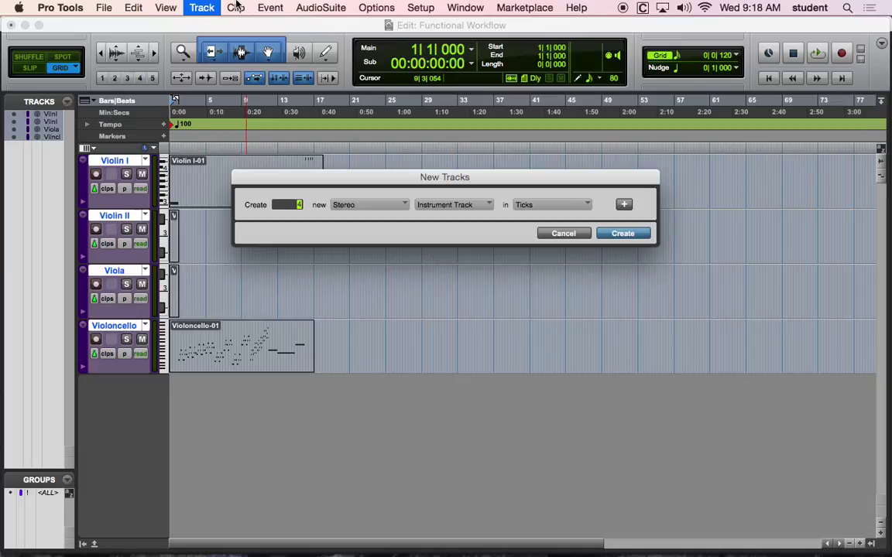
key("Return")
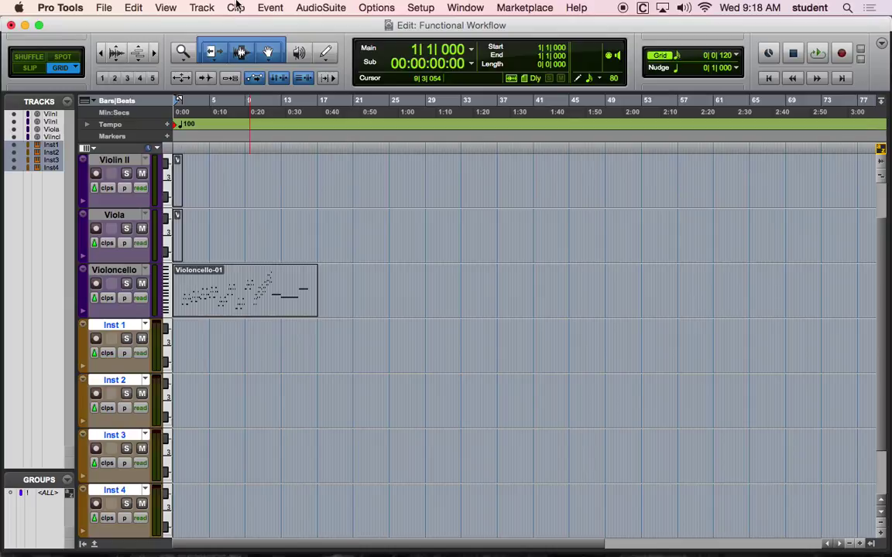
Select the clips on all four string MIDI tracks and move them onto the four new instrument tracks at bar 1.
scroll(234, 278, "up", 2)
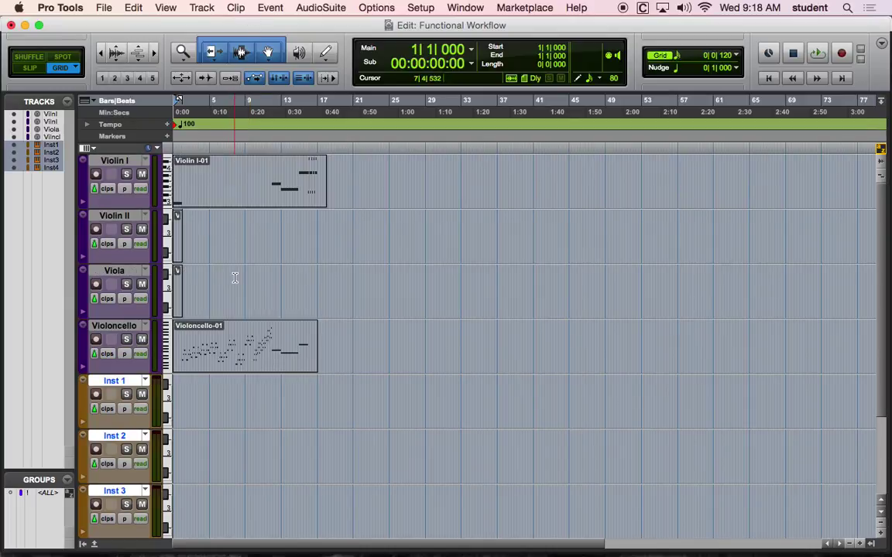
double_click(196, 177)
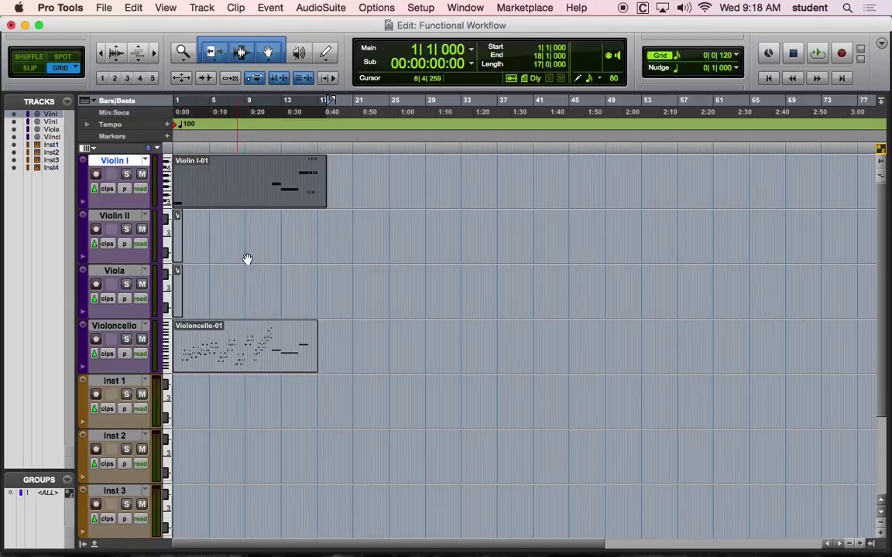
left_click(275, 327, "shift")
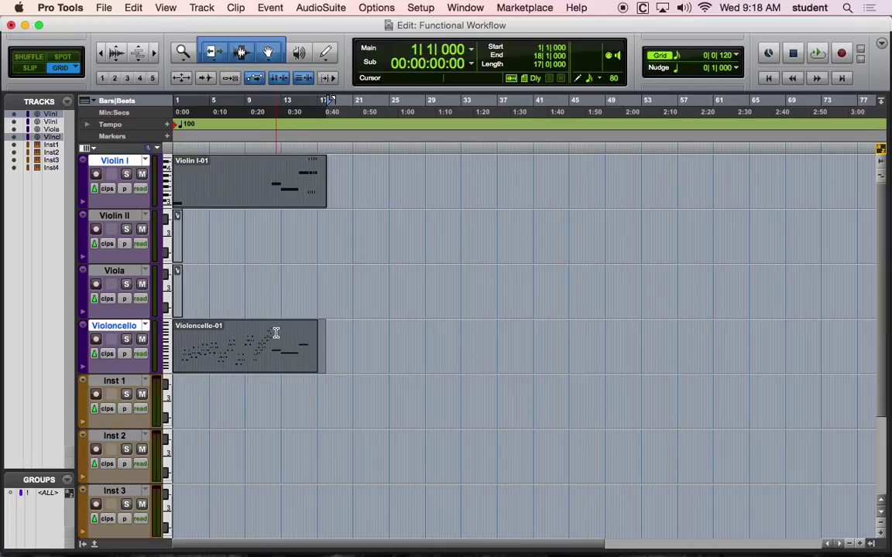
left_click(192, 296, "shift")
left_click(176, 243, "shift")
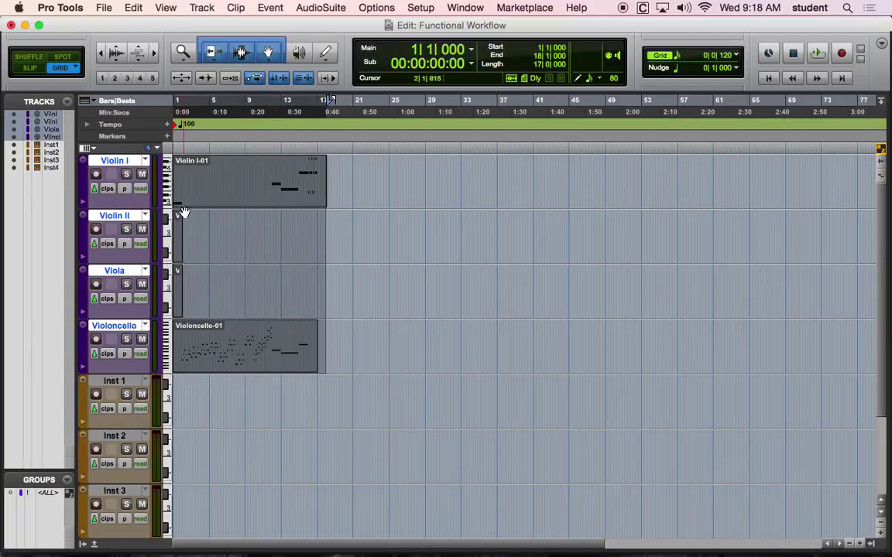
left_click_drag(191, 191, 182, 440)
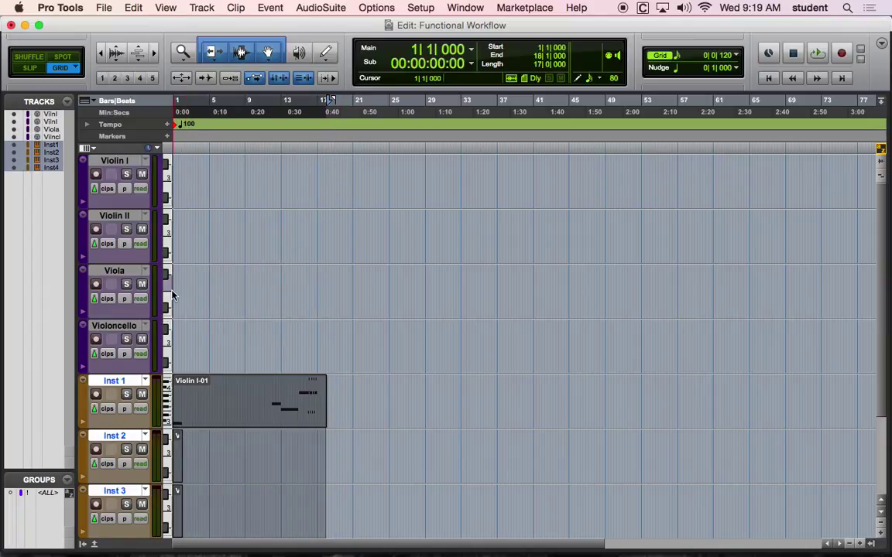
Delete the four emptied MIDI tracks, Violin I, Violin II, Viola and Violoncello.
scroll(178, 281, "down", 3)
scroll(178, 281, "up", 3)
left_click(114, 325)
left_click(116, 160, "shift")
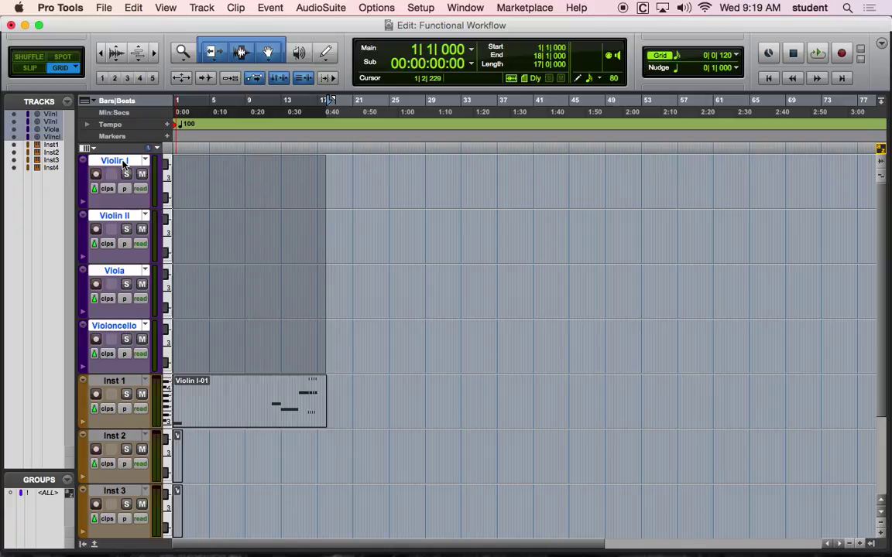
right_click(123, 164)
left_click(123, 164)
right_click(123, 164)
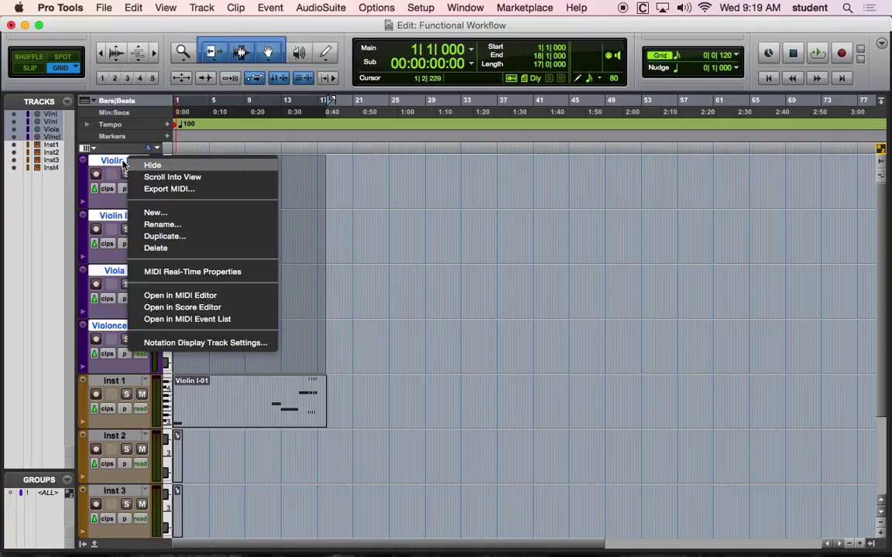
left_click(102, 162)
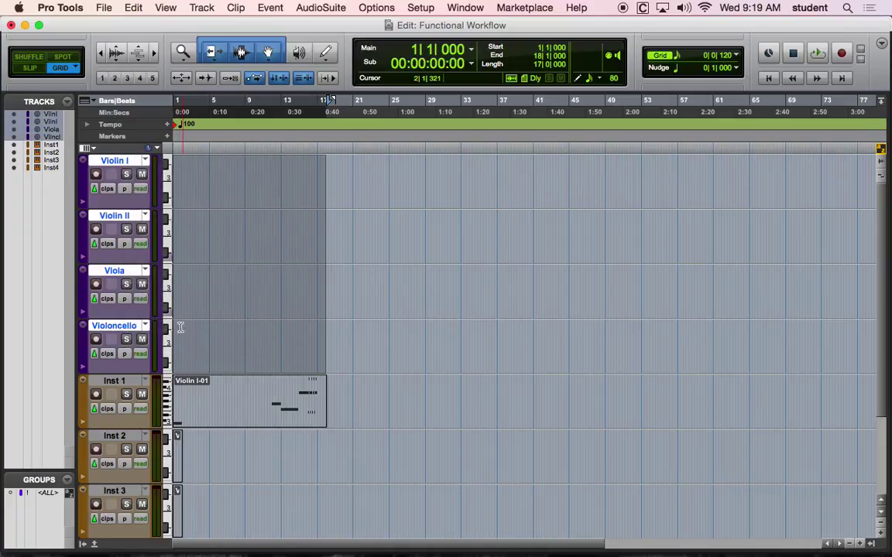
right_click(109, 163)
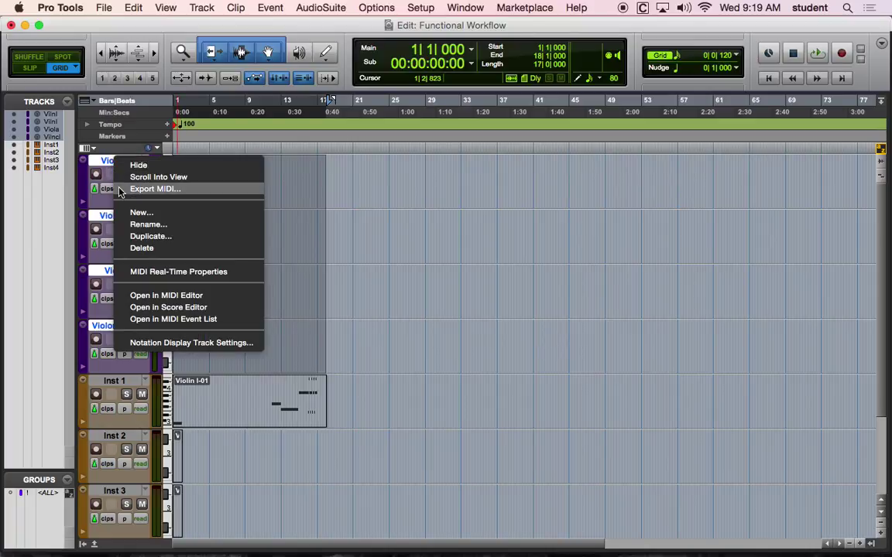
left_click(138, 247)
left_click(227, 275)
Rename the four instrument tracks Violin 1, Violin 2, Viola and Cello in order, and save the session.
double_click(116, 161)
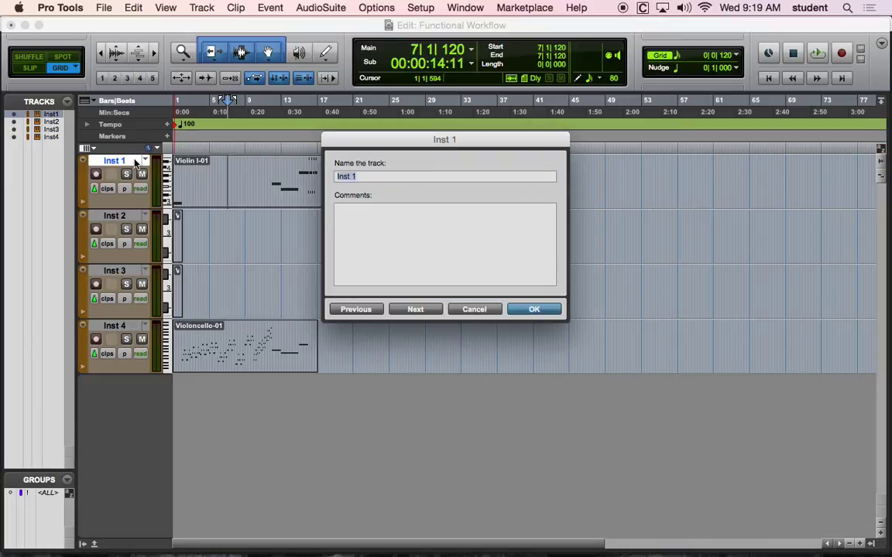
type("Violin 1")
key("super+Right")
type("Violin 2")
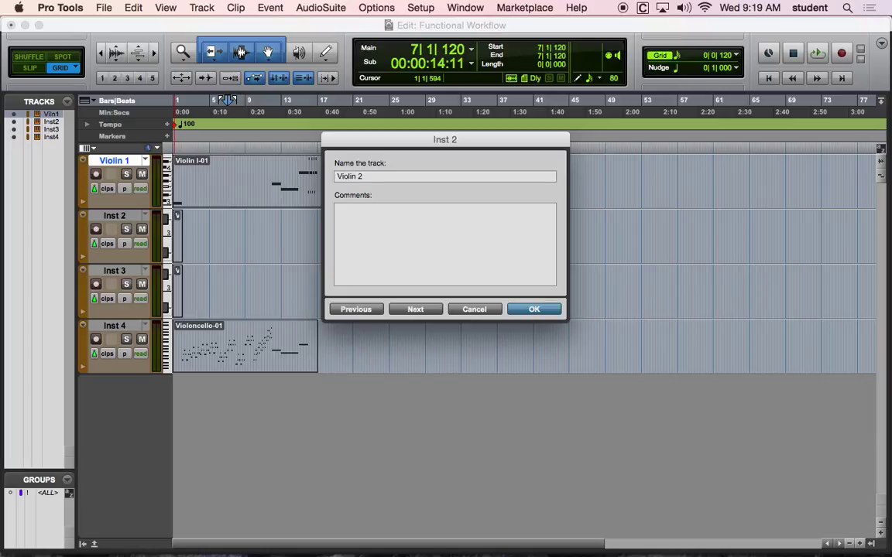
key("super+Right")
type("Viola")
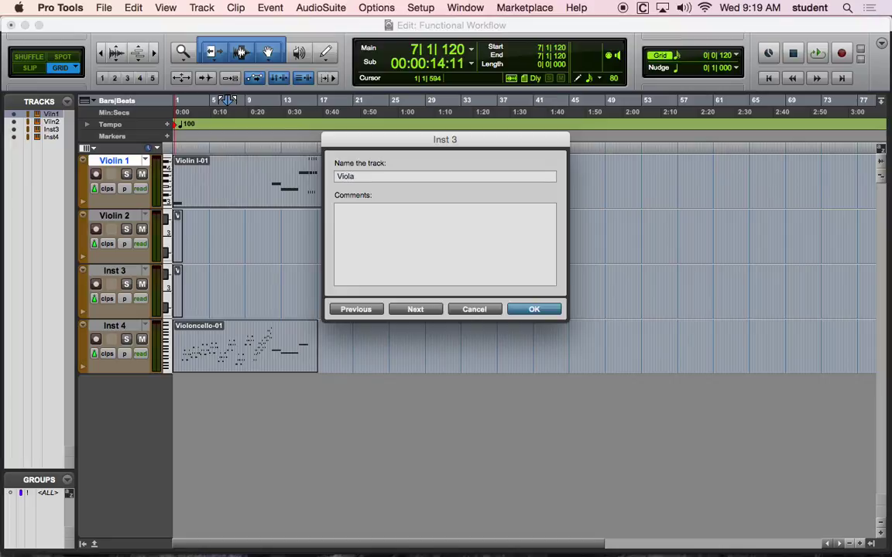
key("super+Right")
type("Cello")
key("Return")
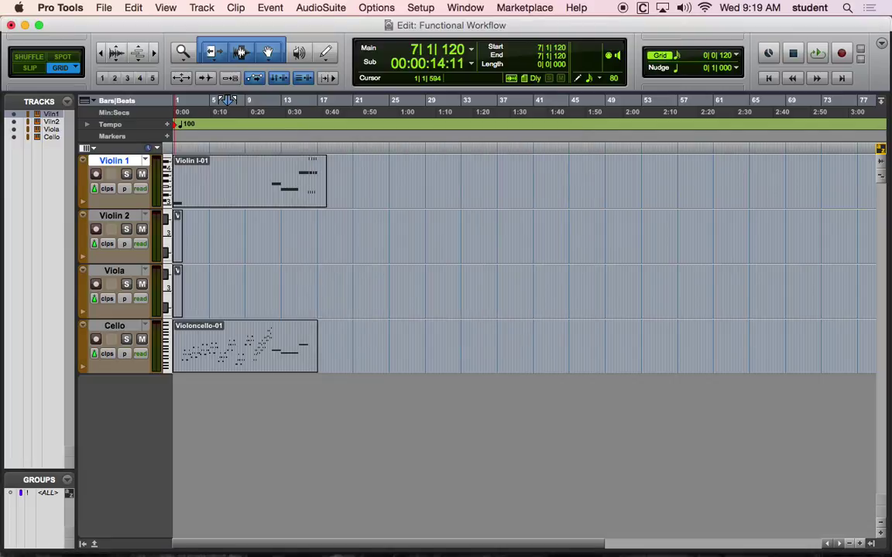
key("super+s")
Select the Cello clip, switch to the Mix window, and reduce it to the Minimal view plus Inserts A-E.
left_click(193, 195)
left_click(246, 363)
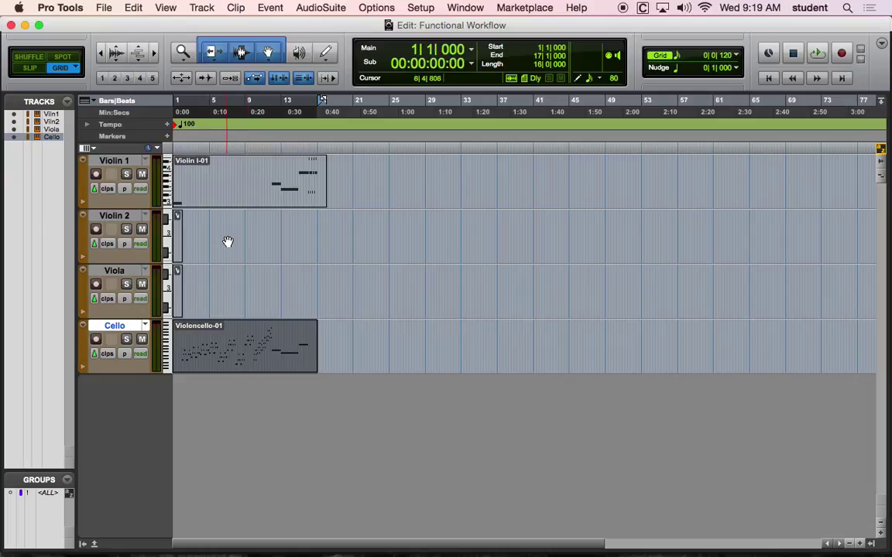
key("super+equal")
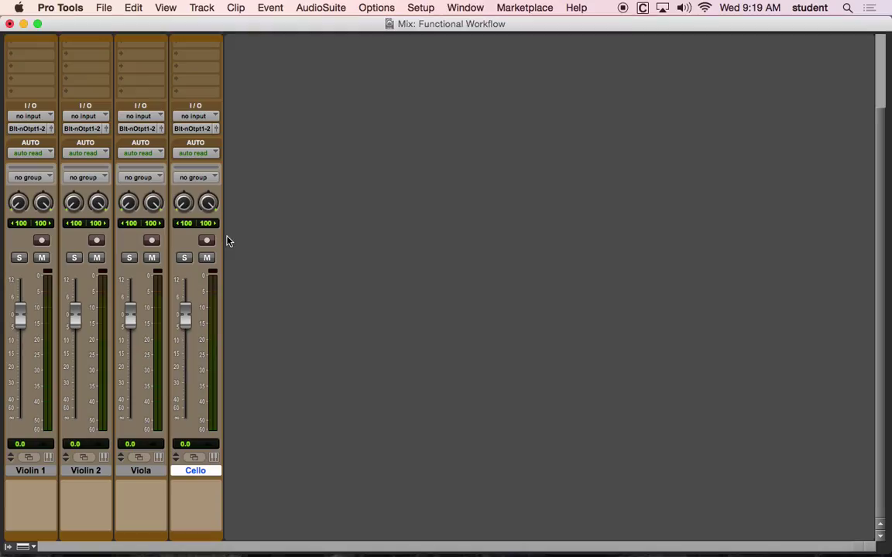
scroll(241, 234, "up", 3)
scroll(241, 234, "down", 3)
scroll(241, 239, "up", 6)
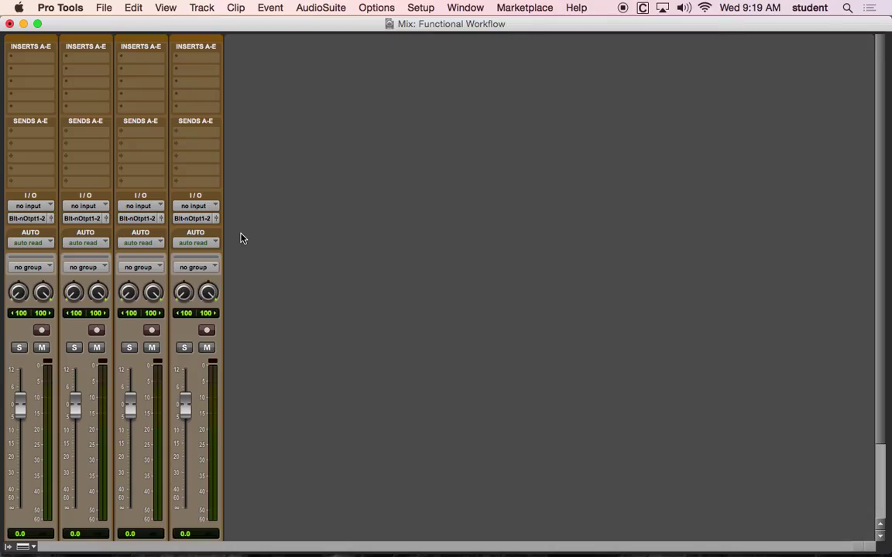
left_click(28, 549)
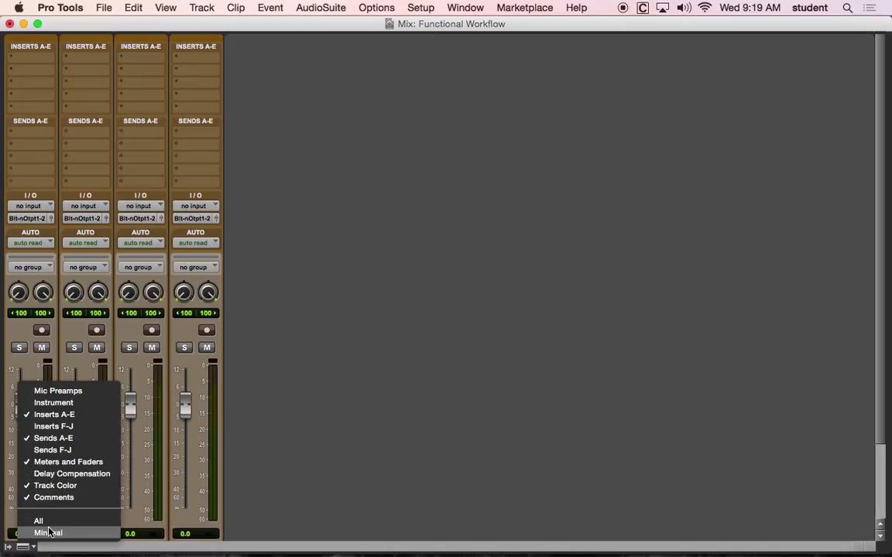
left_click(48, 531)
left_click(27, 548)
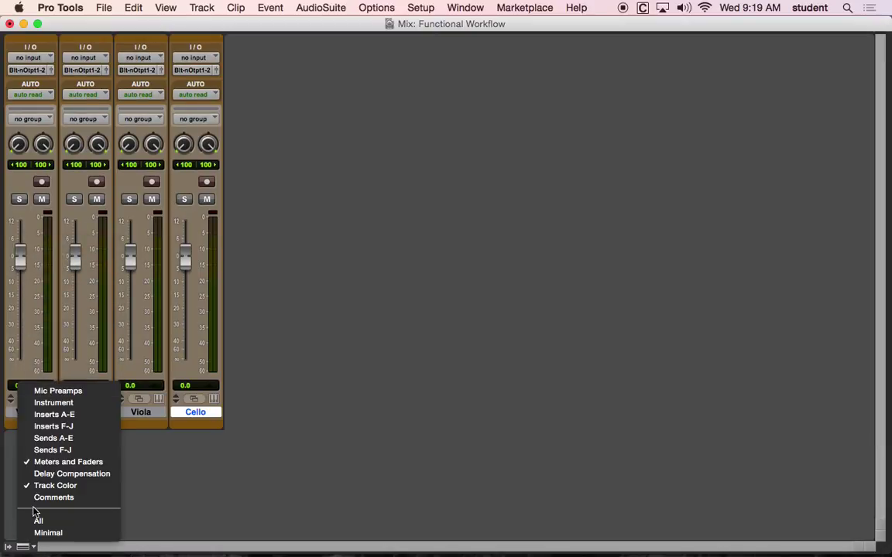
left_click(38, 414)
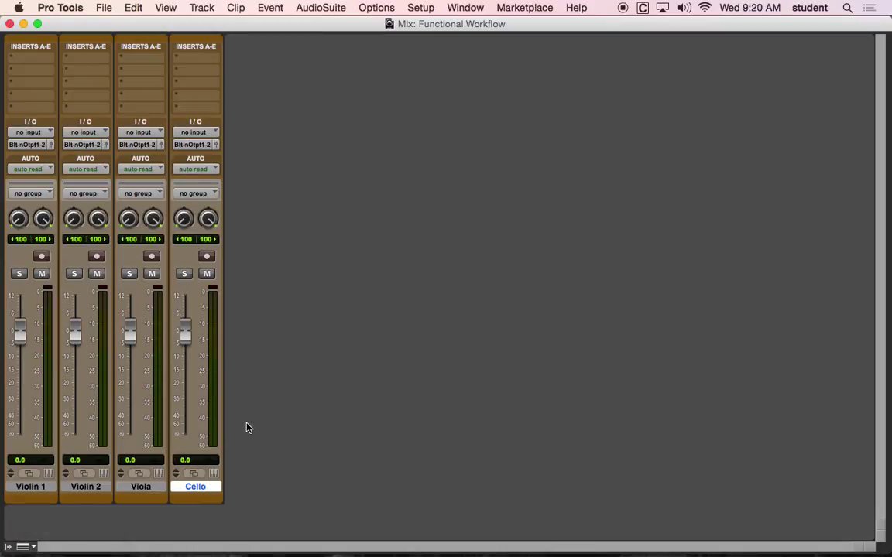
Switch to Sibelius to review the cello part in the Arps score, and return to Pro Tools.
key("super+Tab")
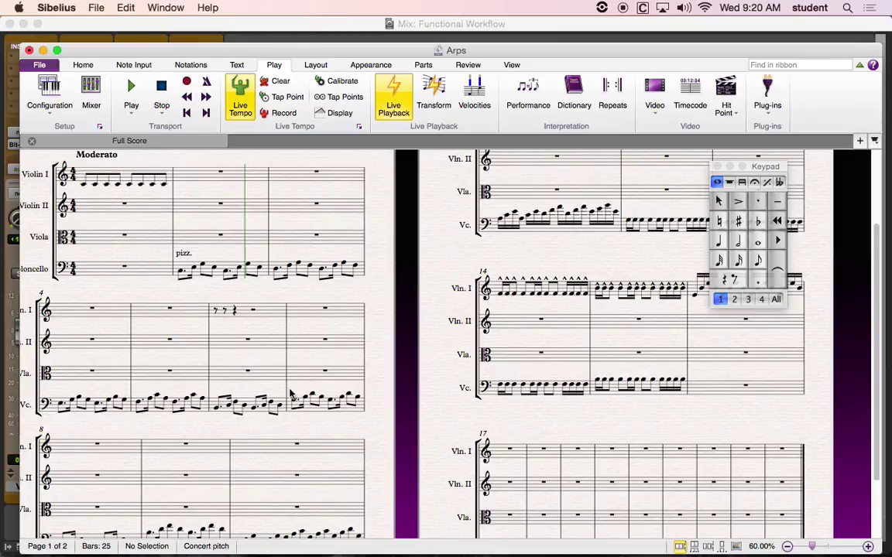
scroll(248, 428, "up", 2)
scroll(331, 338, "down", 4)
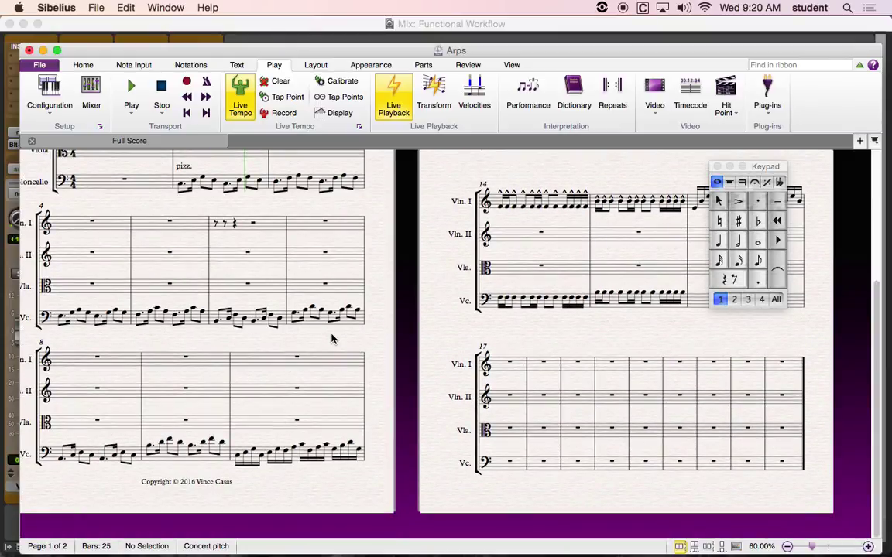
scroll(331, 338, "up", 1)
key("super+Tab")
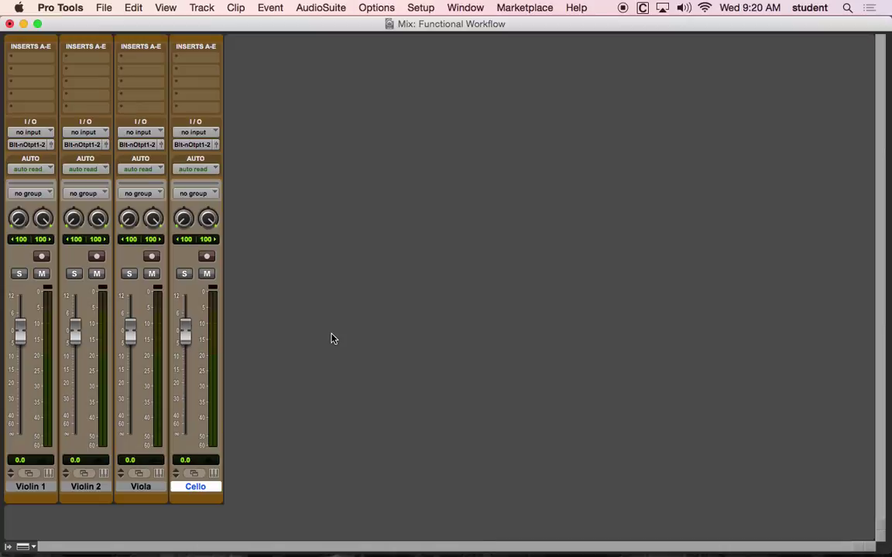
Switch to the Edit window and set the grid value to 1 bar.
key("super+equal")
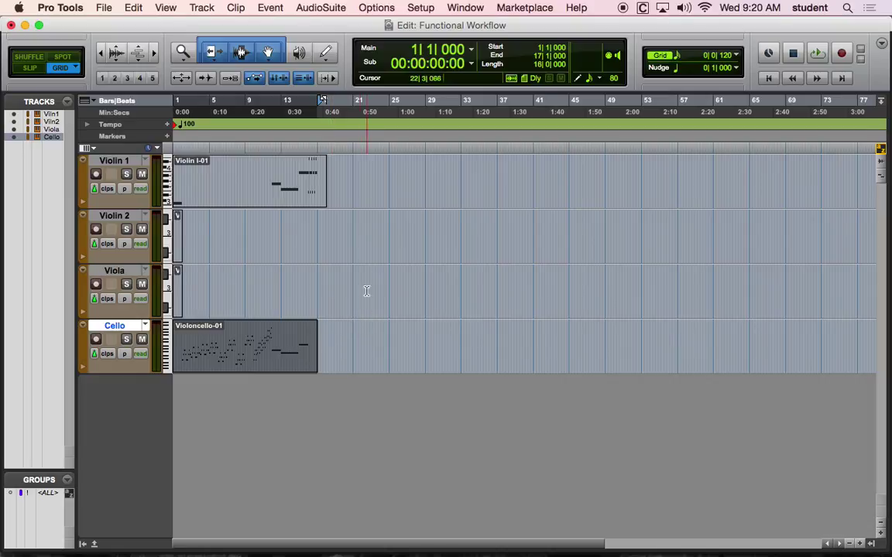
left_click(679, 56)
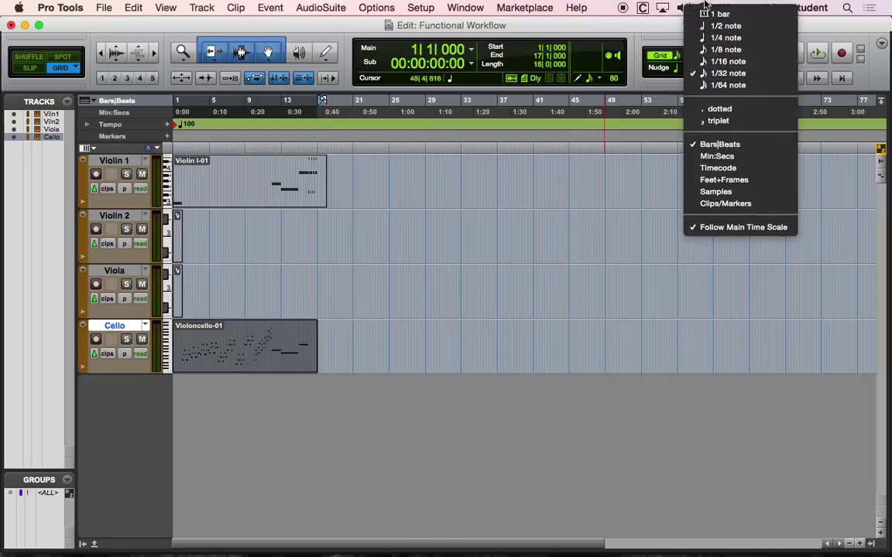
left_click(720, 10)
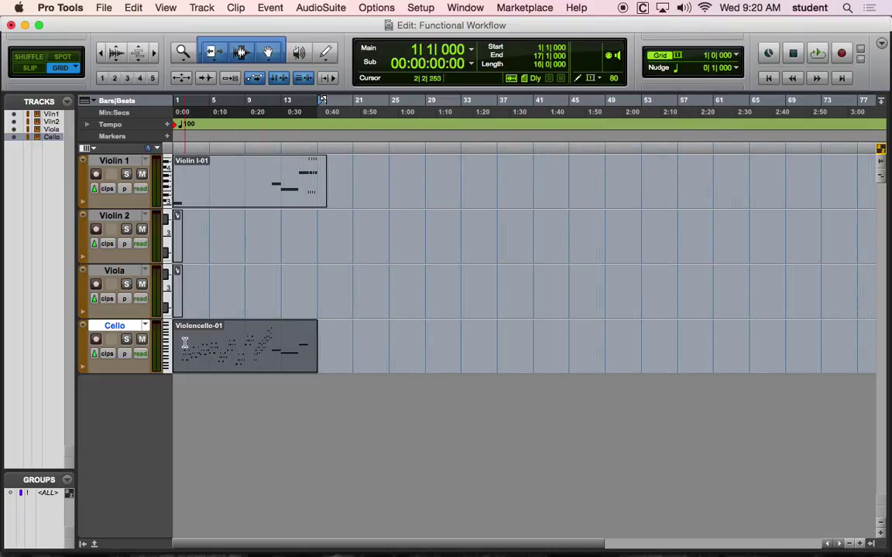
Examine the opening cello phrase at a closer horizontal zoom, selecting it from bar 2 to the start of bar 6.
left_click_drag(183, 329, 207, 332)
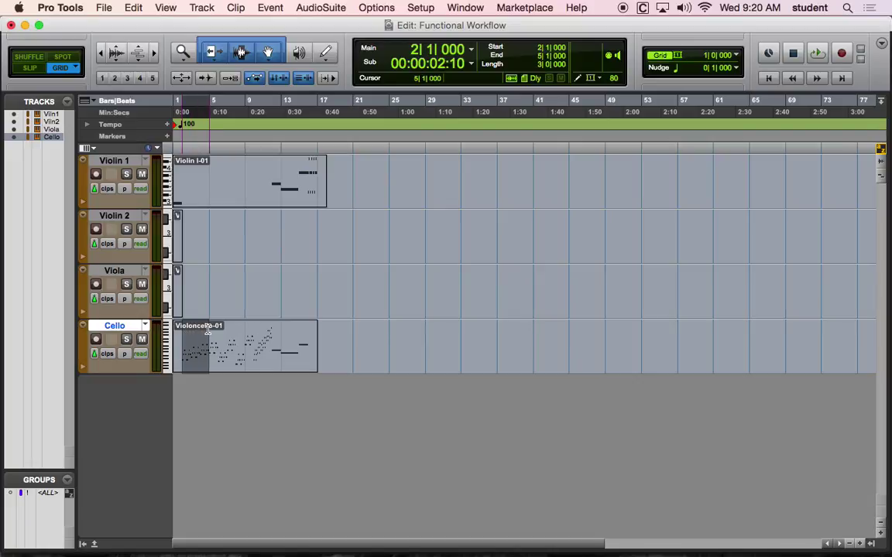
left_click(154, 55)
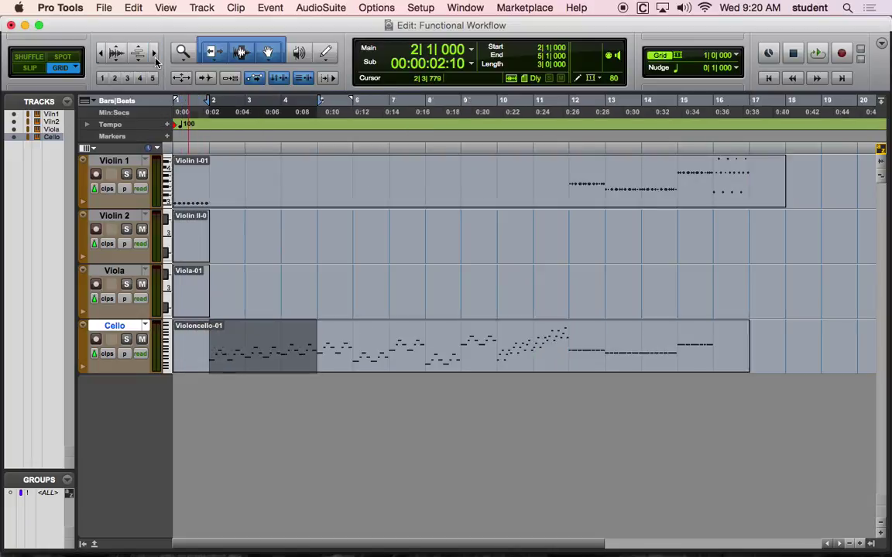
left_click(154, 55)
left_click(283, 337)
left_click_drag(282, 337, 503, 341)
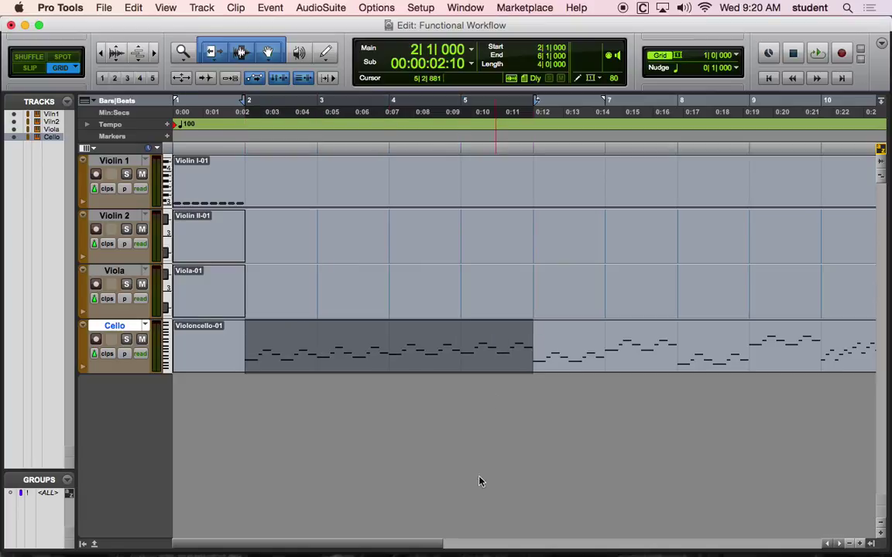
Select the cello passage from bar 10 to the start of bar 12 and check the Loop Playback option.
left_click_drag(439, 549, 557, 548)
left_click_drag(512, 343, 585, 306)
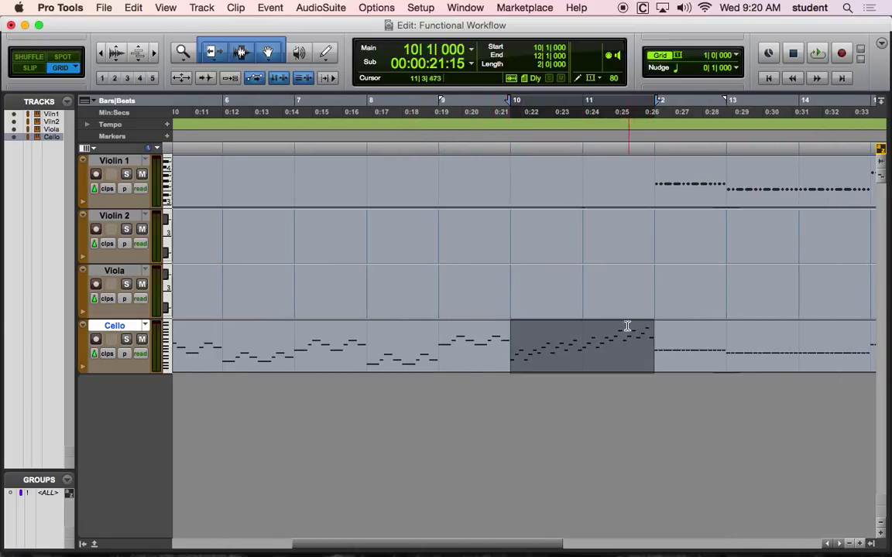
left_click(376, 8)
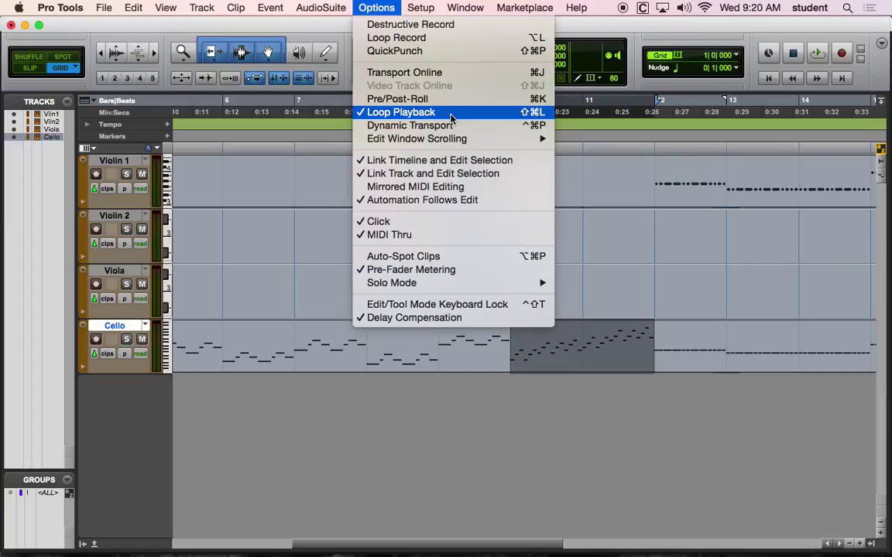
left_click(480, 401)
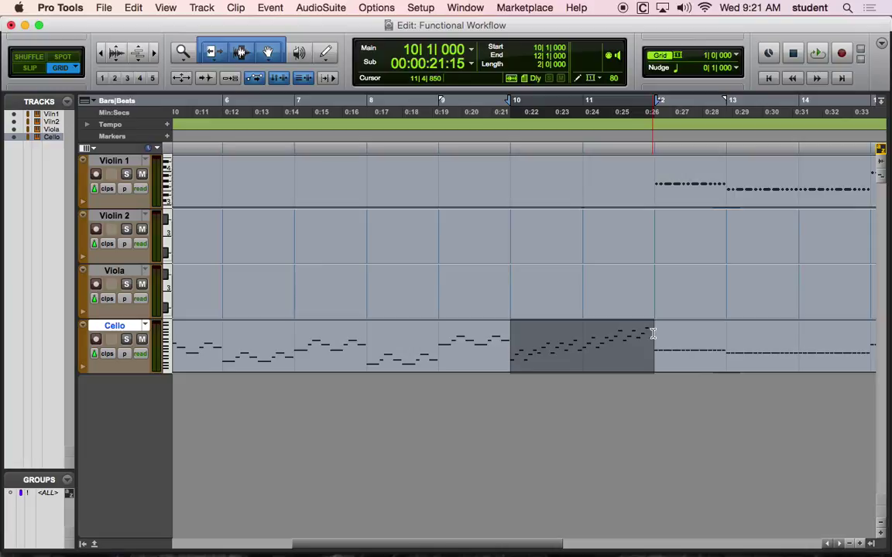
Switch to the Mix window and insert the multichannel instrument plug-in Kontakt 5-AAX (stereo) in the Cello track's first insert slot.
key("super+equal")
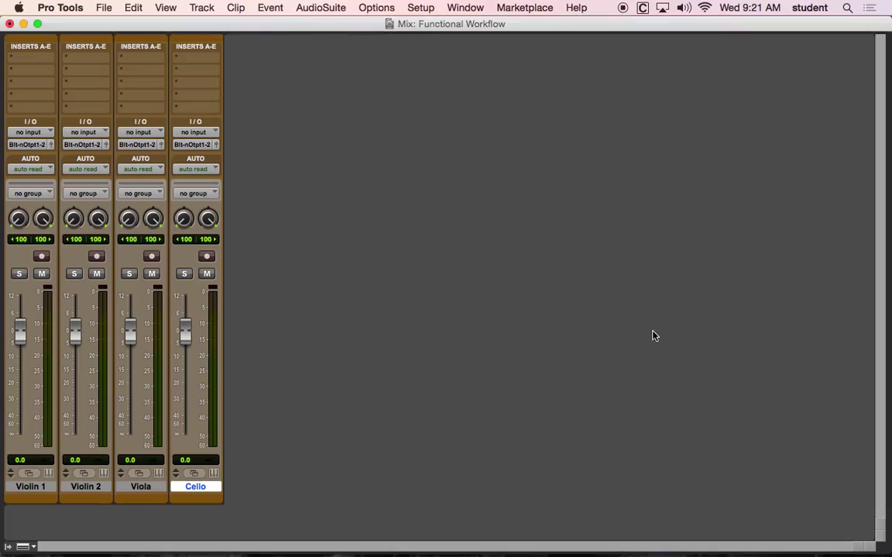
left_click(178, 62)
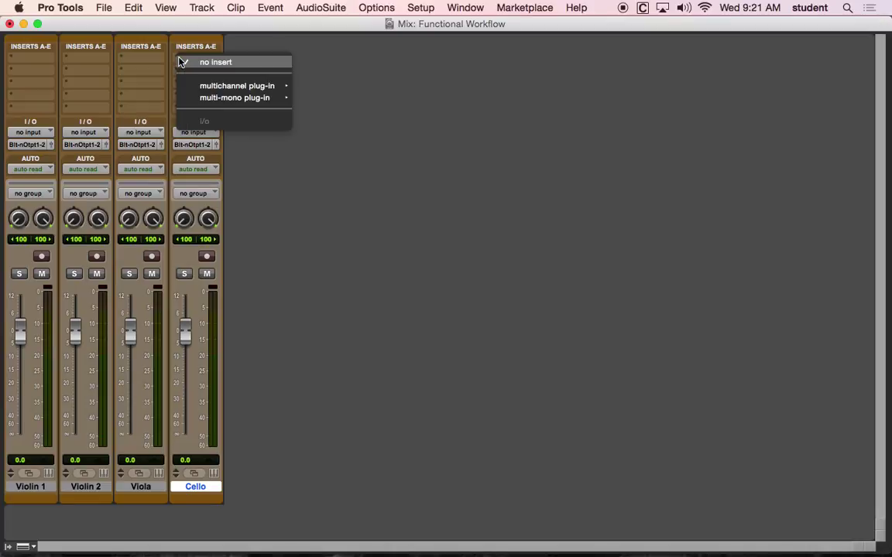
mouse_move(206, 85)
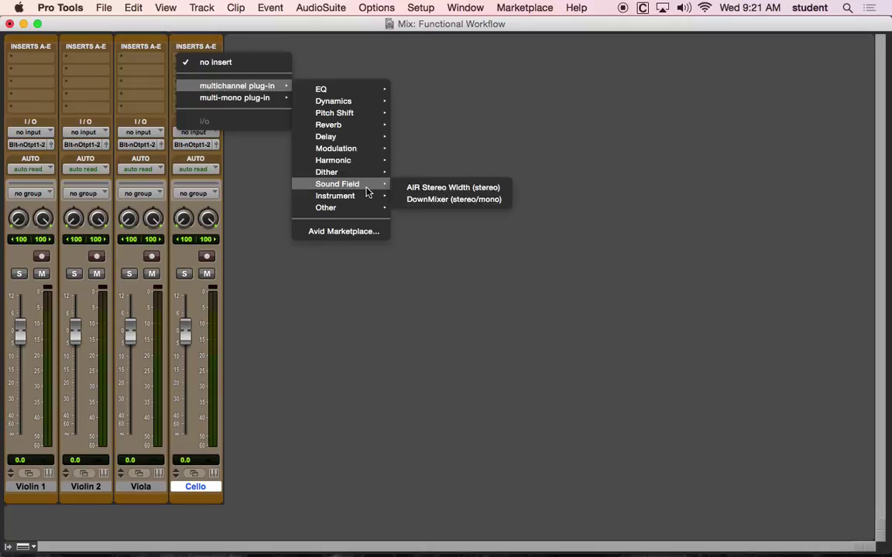
mouse_move(368, 201)
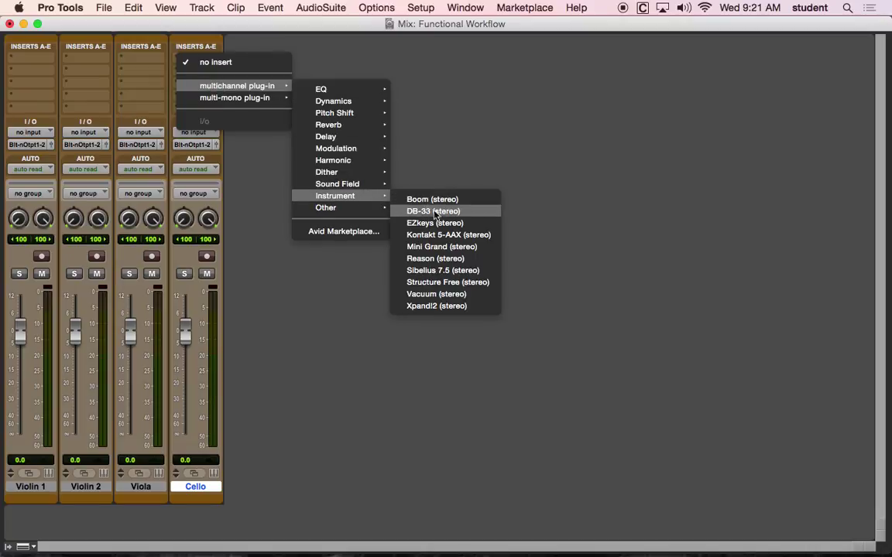
left_click(498, 235)
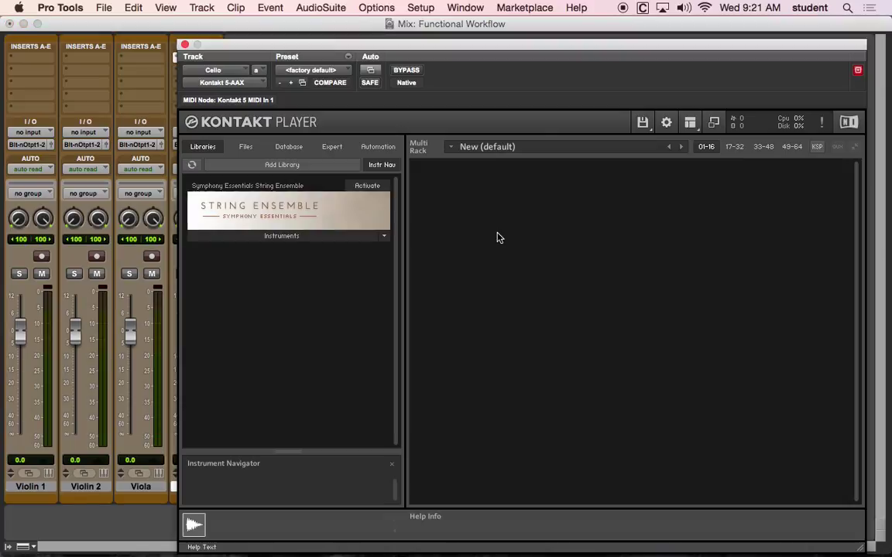
Load Cellos Essential.nki from the String Ensemble library into Kontakt, and move the plug-in window clear of the mixer strips.
left_click(352, 239)
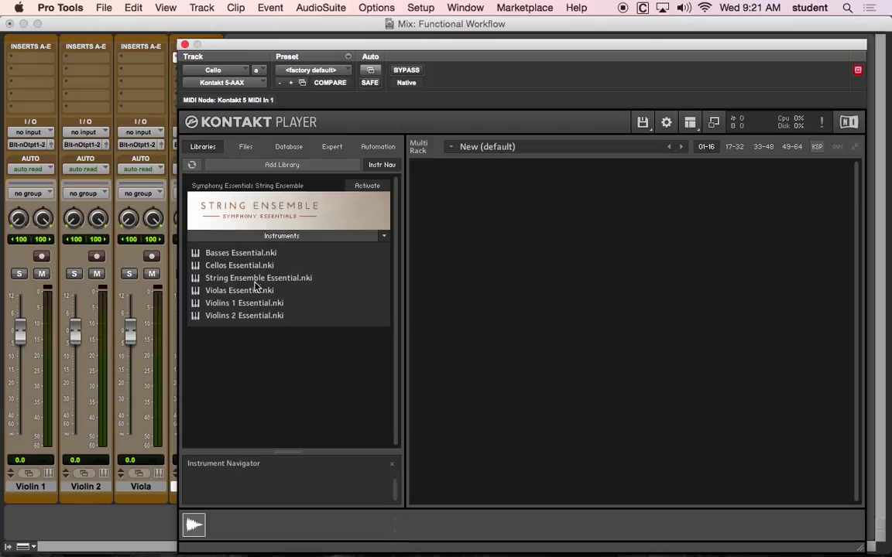
left_click(221, 277)
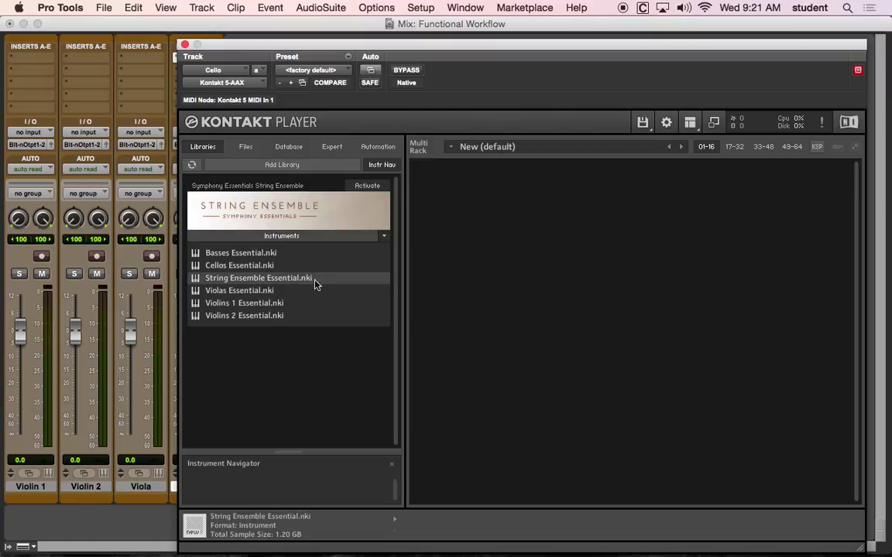
left_click(236, 266)
left_click_drag(236, 270, 489, 223)
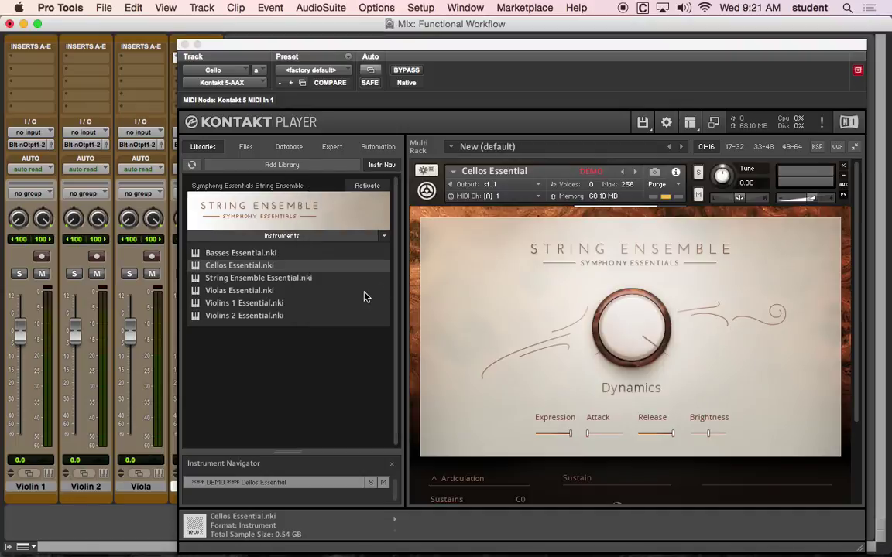
left_click_drag(287, 44, 378, 22)
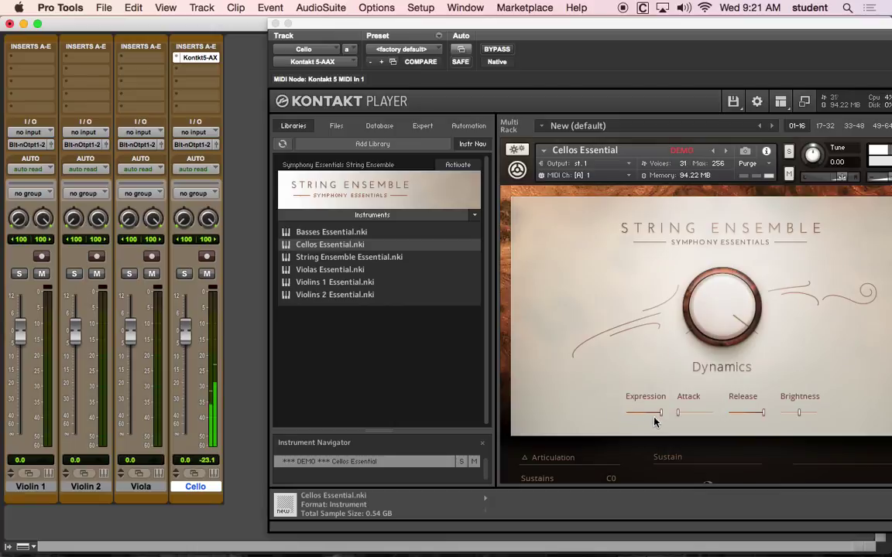
Lower the cello instrument's Release to about 48%.
left_click(760, 416)
left_click_drag(760, 416, 751, 420)
left_click_drag(745, 415, 686, 413)
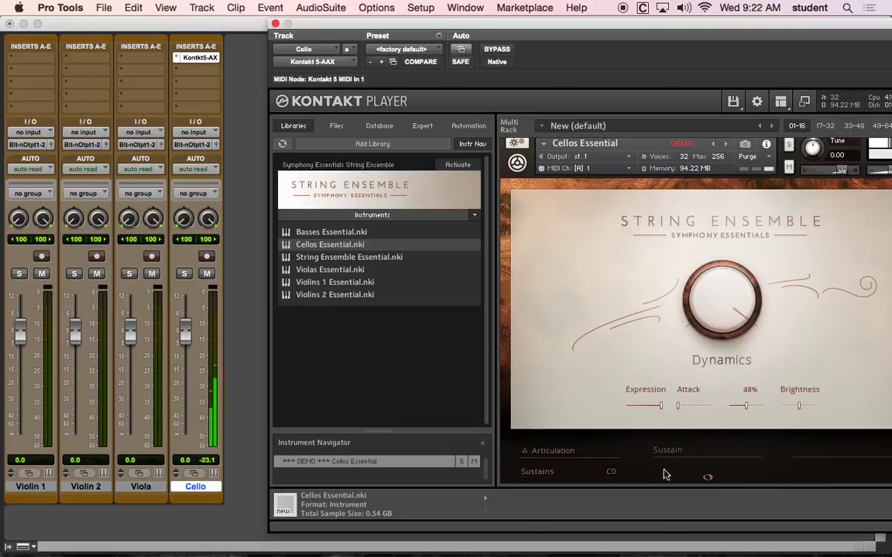
Audition the cello articulations Sordino Sus. Vib., Staccato and Spiccato, and return to Sustains.
scroll(604, 387, "down", 3)
left_click(536, 433)
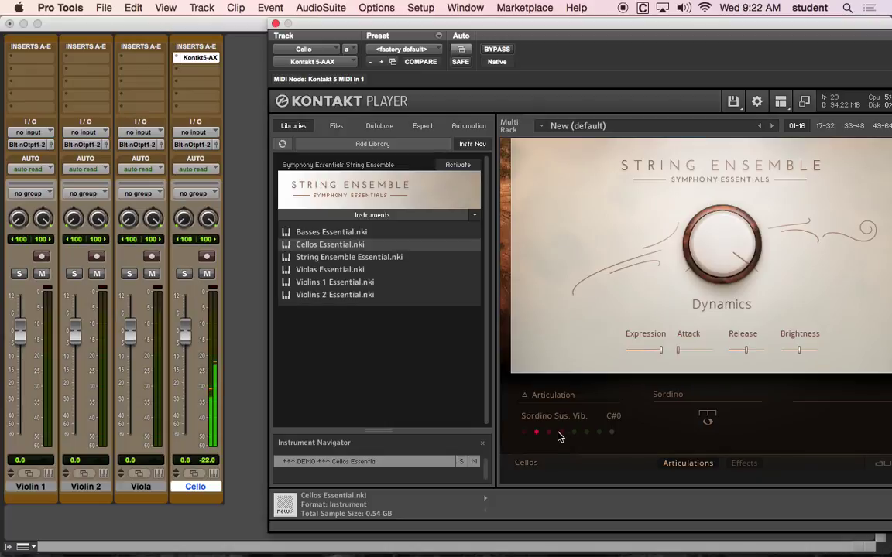
left_click(575, 433)
left_click(587, 433)
left_click(574, 434)
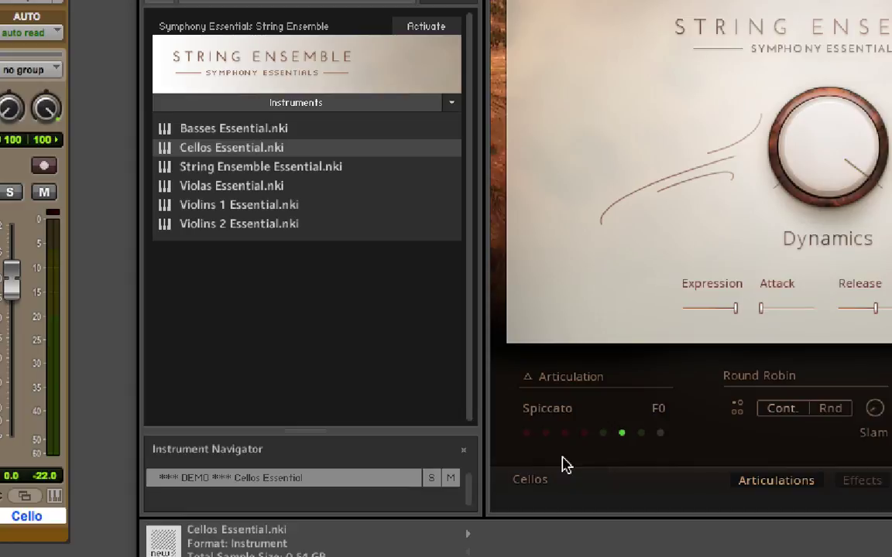
left_click(529, 434)
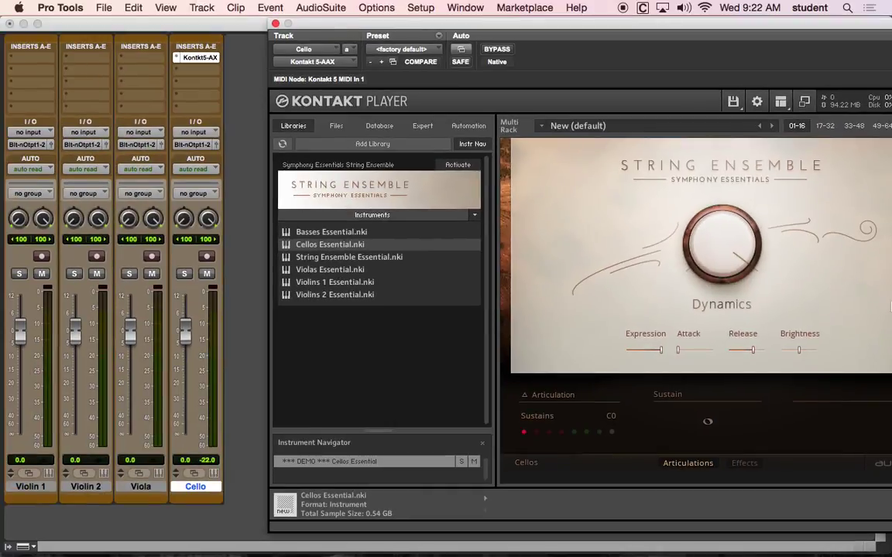
Reposition the Kontakt window so the whole instrument fits on screen, and compare the Sordino Sus. Vib. articulation with Sustains.
left_click_drag(684, 26, 530, 24)
scroll(796, 228, "up", 3)
scroll(792, 231, "down", 4)
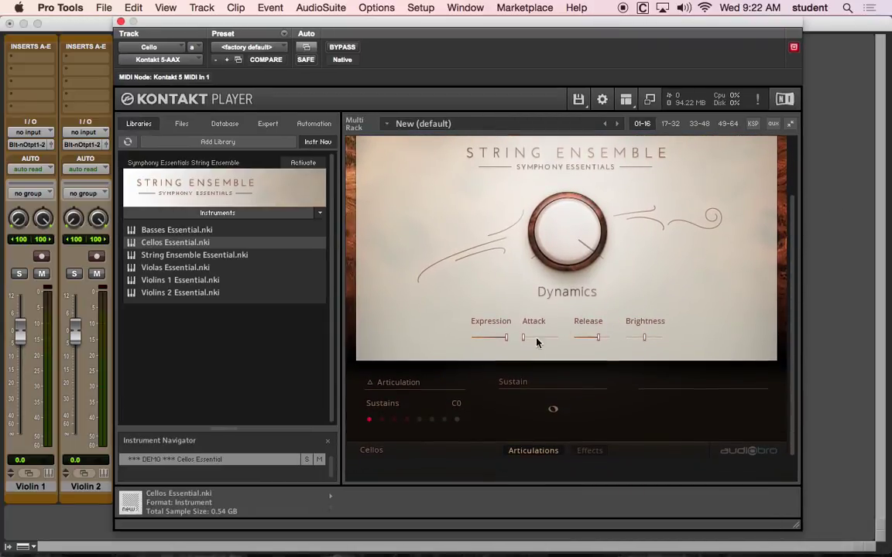
left_click(381, 420)
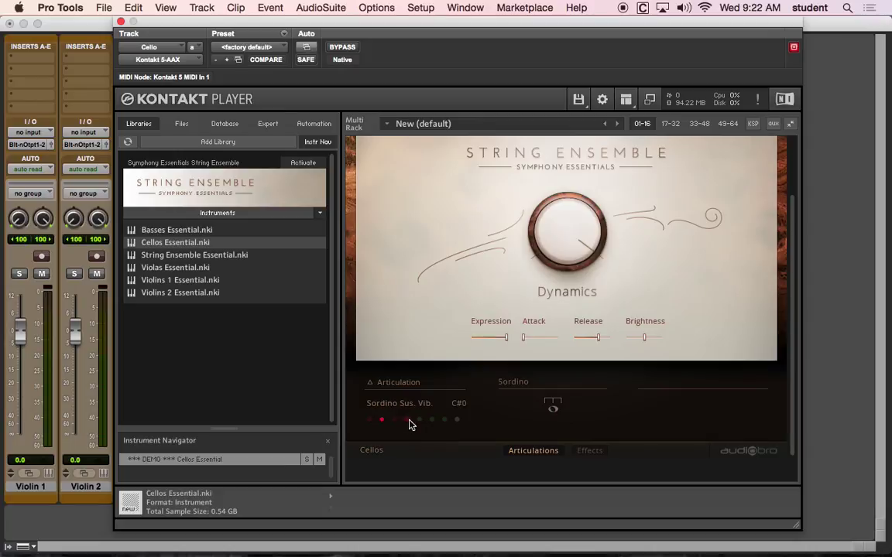
left_click(369, 420)
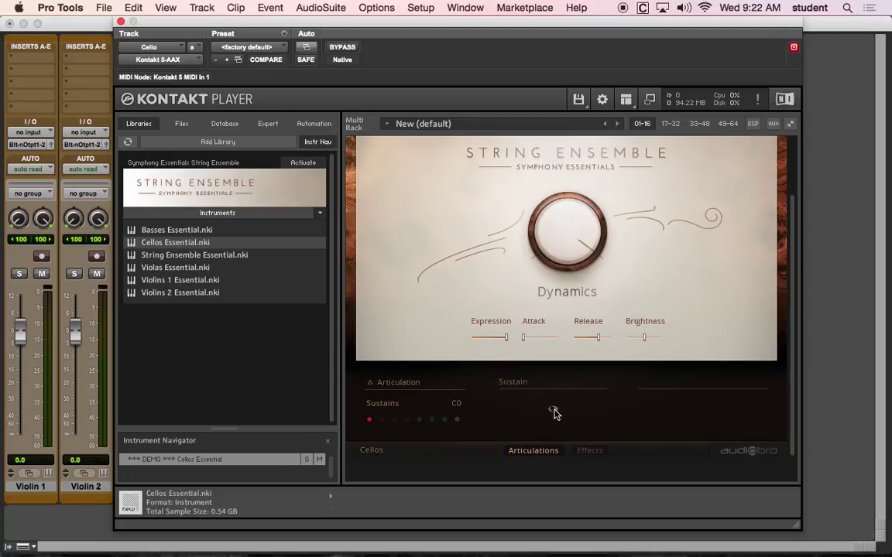
right_click(554, 414)
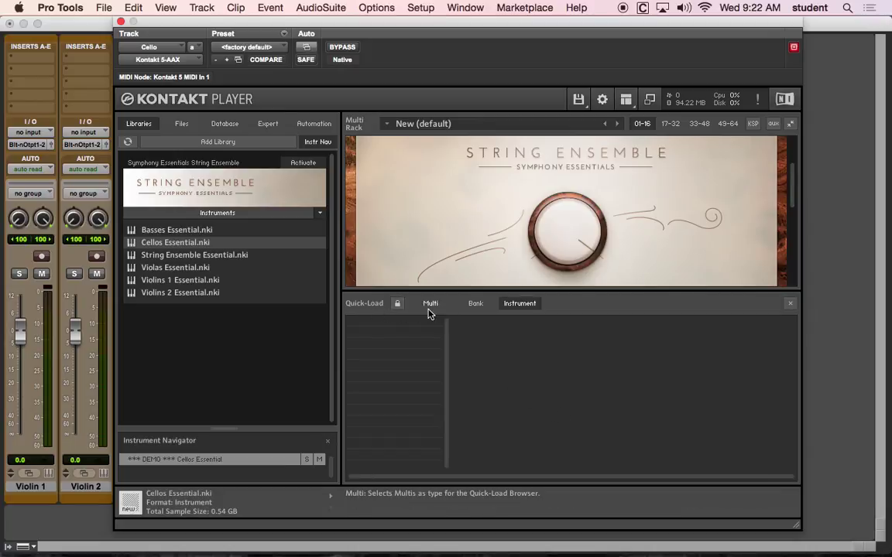
left_click(789, 303)
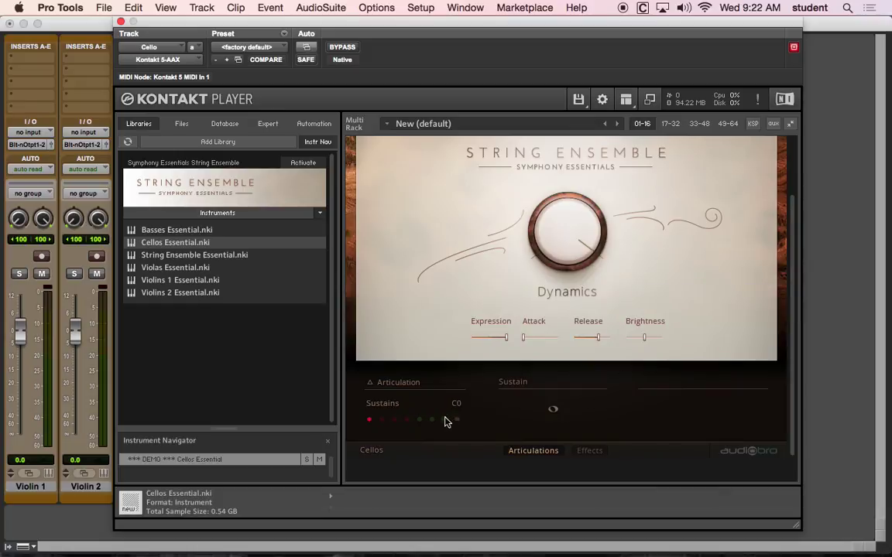
Step through the cello articulations from Sordino Sus. Vib. past Tremolo and Staccato to Spiccato.
left_click(382, 419)
left_click(394, 420)
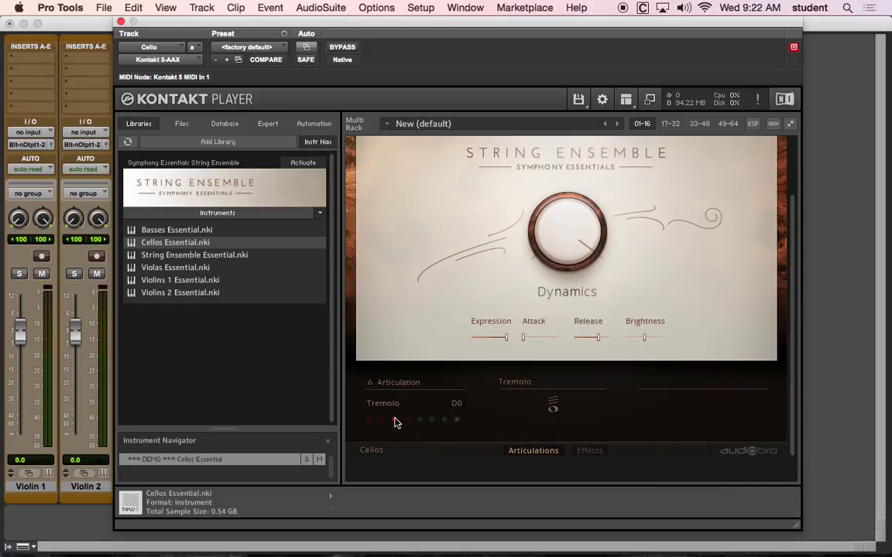
left_click(406, 420)
left_click(419, 420)
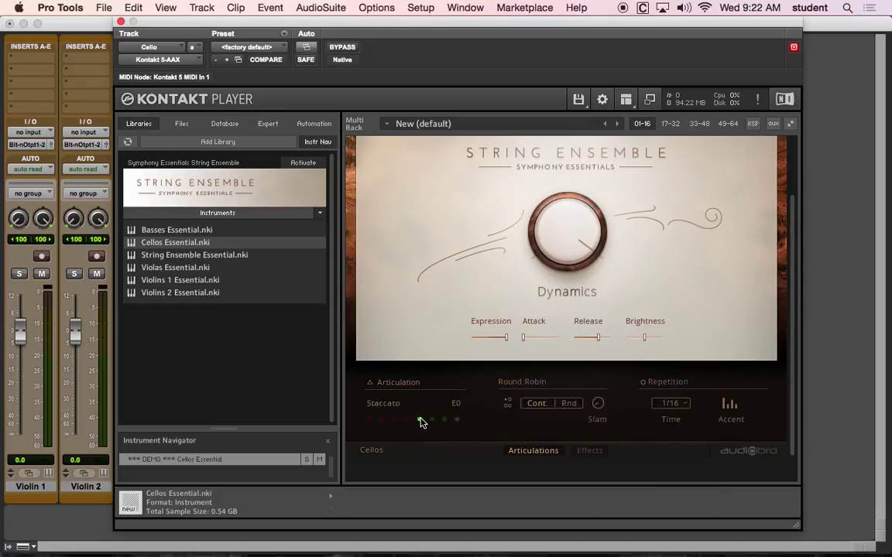
left_click(432, 421)
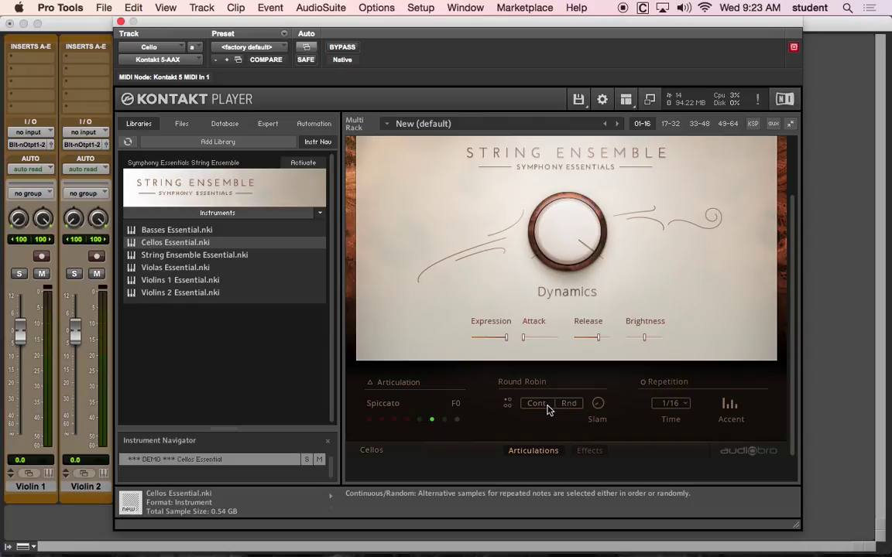
Set the repetition time of the Spiccato articulation to 1/8.
left_click(670, 404)
left_click(670, 415)
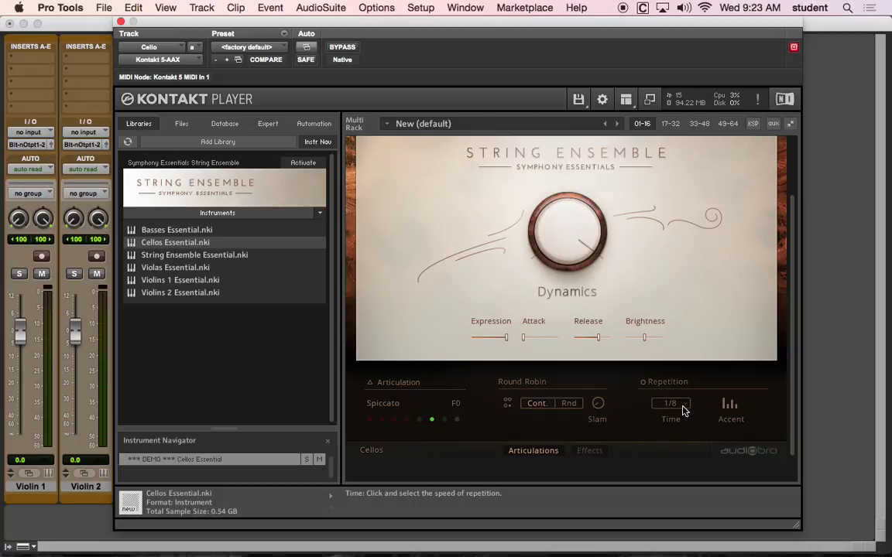
left_click(684, 408)
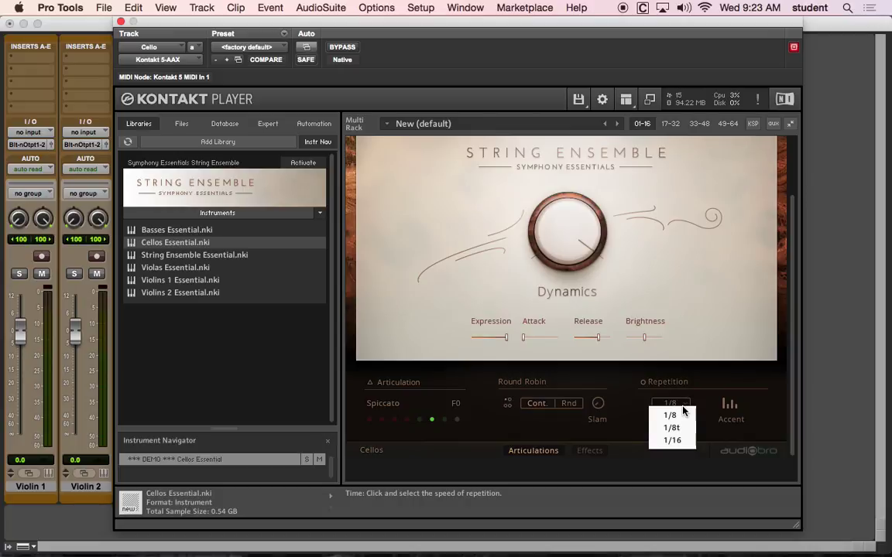
left_click(670, 413)
Try the Accent 1 + 3 and Strong Accent 1 + 3 patterns for the Spiccato repetition, and set it to No accents.
left_click(729, 410)
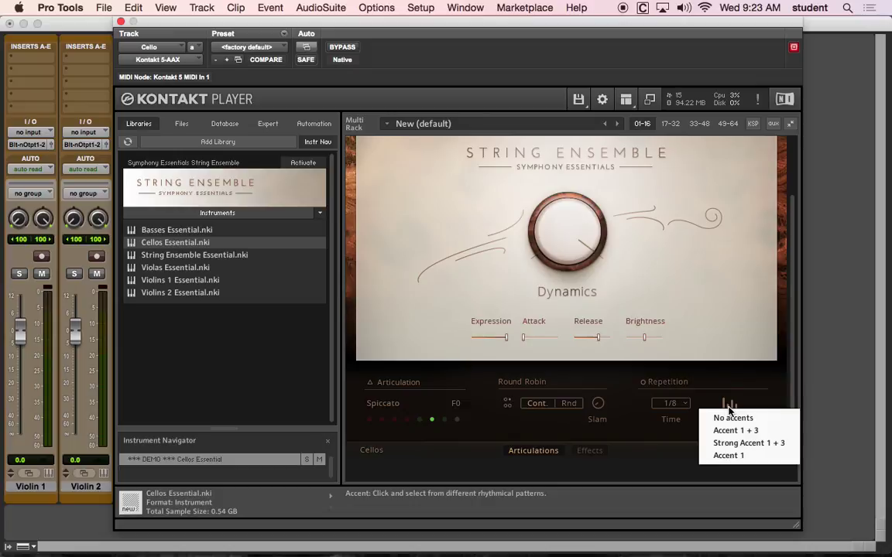
left_click(736, 428)
left_click(733, 411)
left_click(724, 442)
left_click(730, 406)
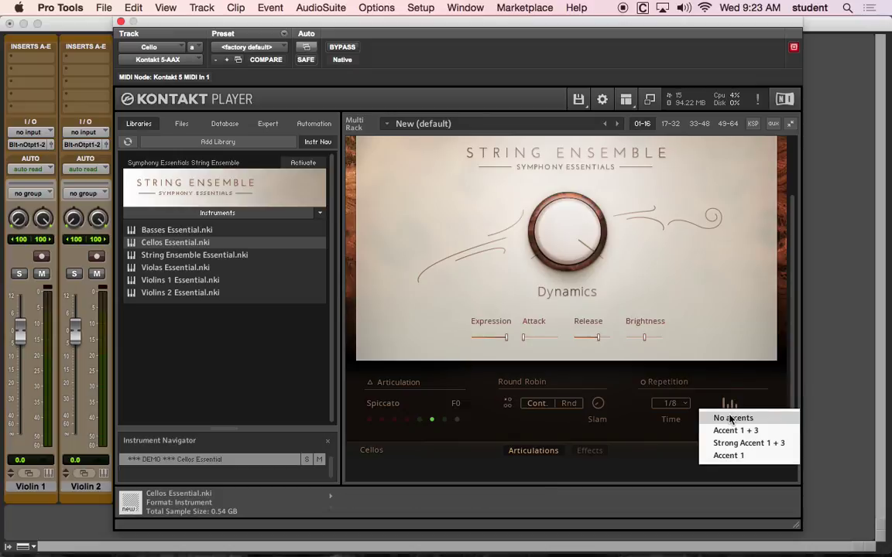
left_click(728, 418)
left_click(728, 405)
left_click(728, 429)
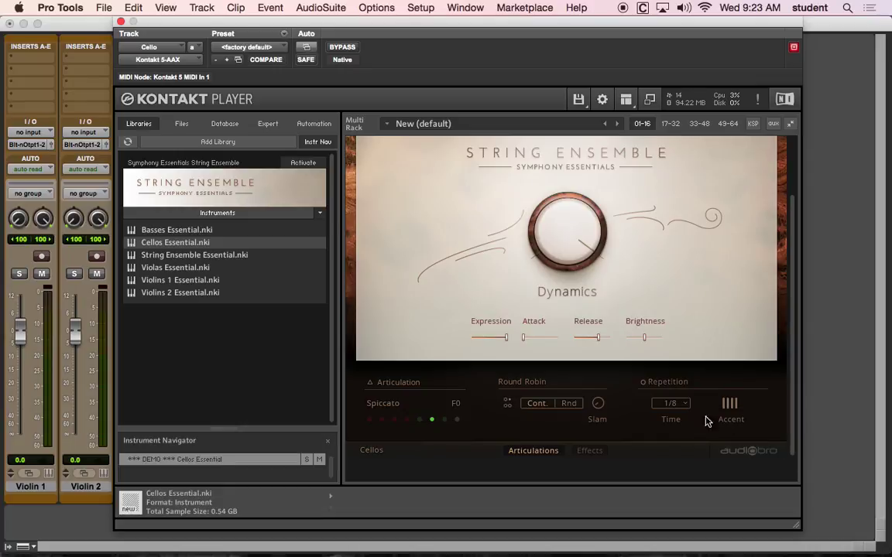
Look at the Pizzicato articulation and the last one in the row, and go back to Staccato.
left_click(444, 421)
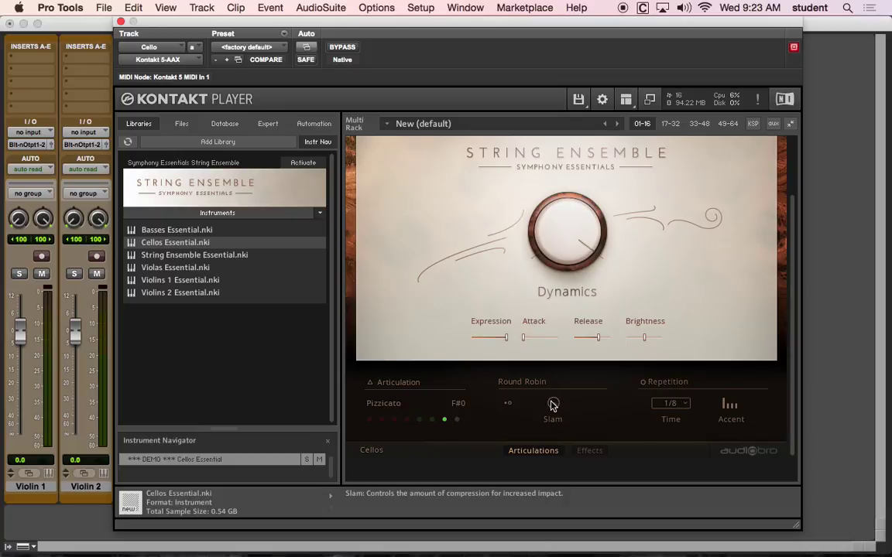
left_click(457, 420)
left_click(419, 421)
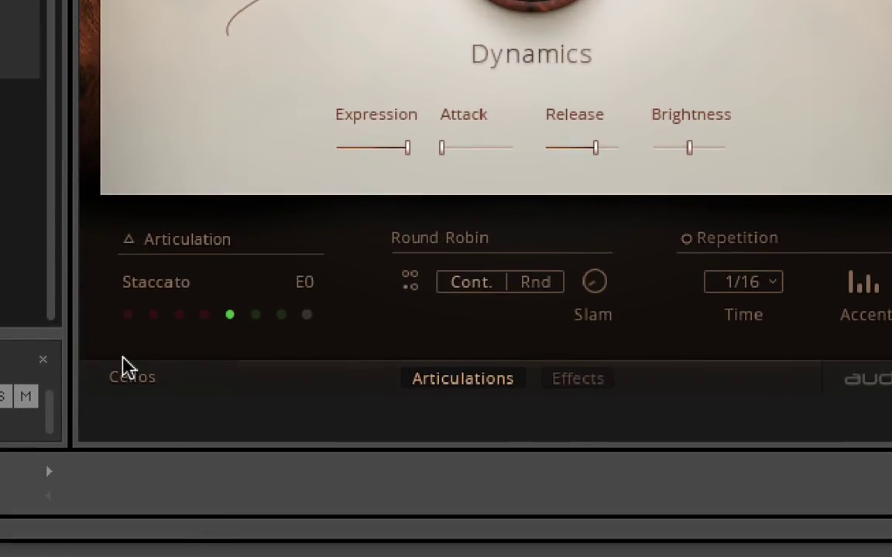
Step through the four red-marked articulations, from Sustains and Sordino Sus. Vib. through Tremolo to the fourth.
left_click(127, 314)
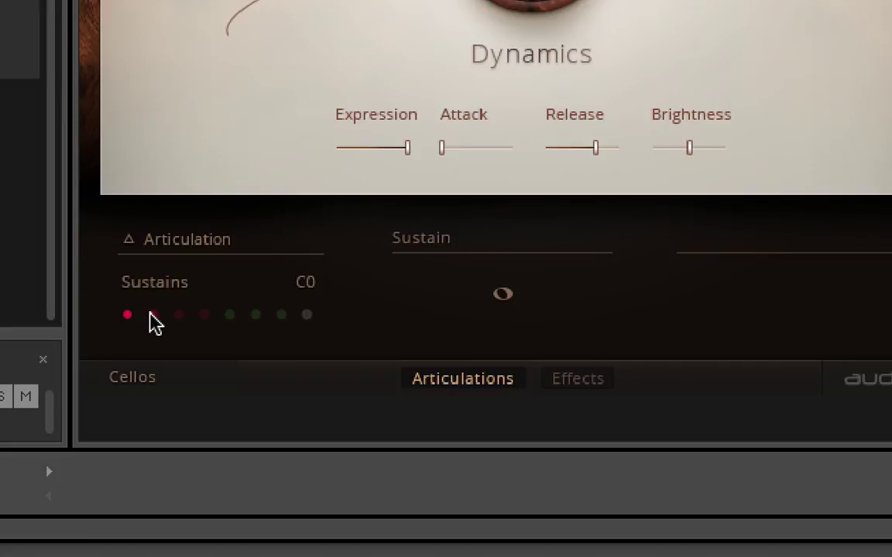
left_click(154, 315)
left_click(178, 315)
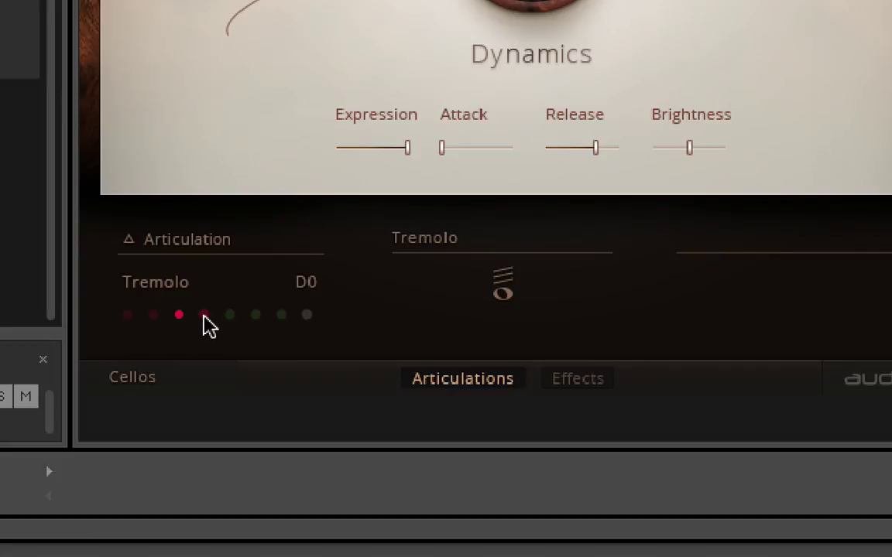
left_click(204, 314)
Return the cello instrument to the Sustains articulation and lower its Release to the minimum.
left_click(128, 314)
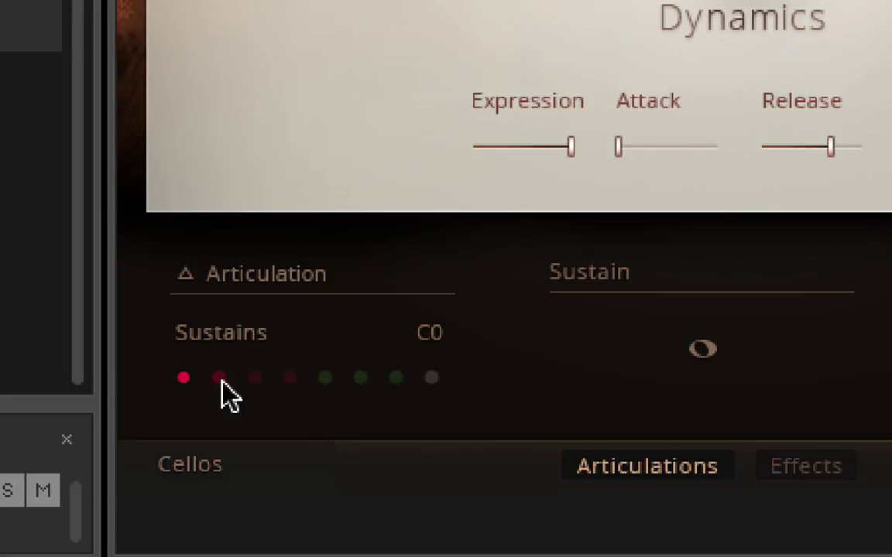
left_click_drag(687, 149, 512, 152)
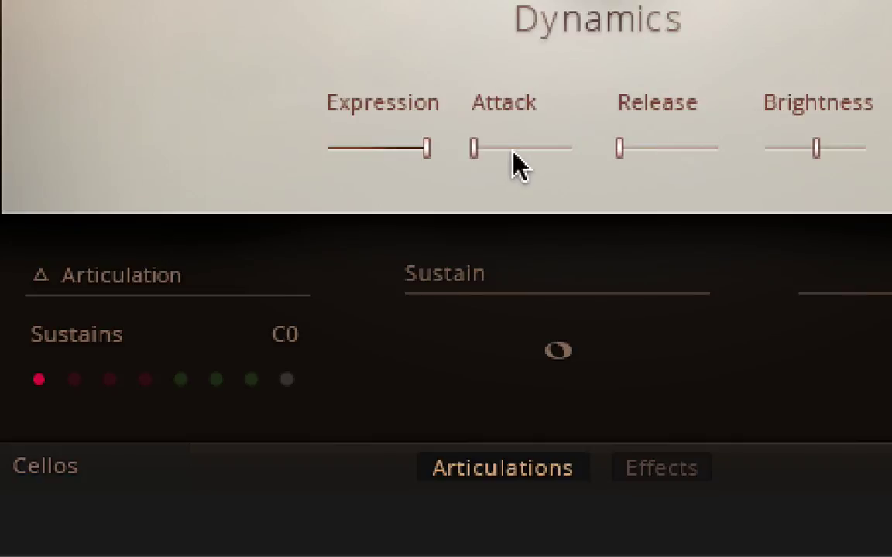
Lower the cello instrument's Expression to roughly two-thirds and raise its Attack to 48%.
left_click_drag(425, 147, 373, 137)
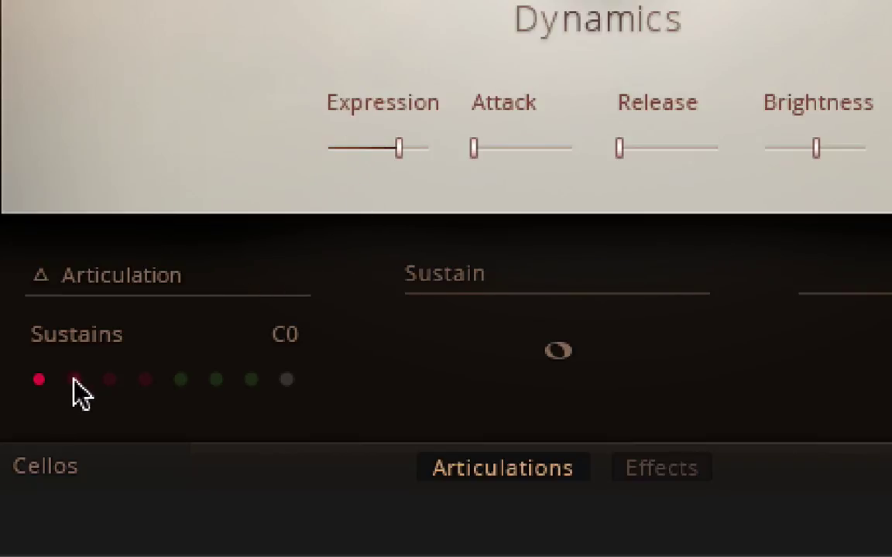
left_click_drag(473, 148, 538, 152)
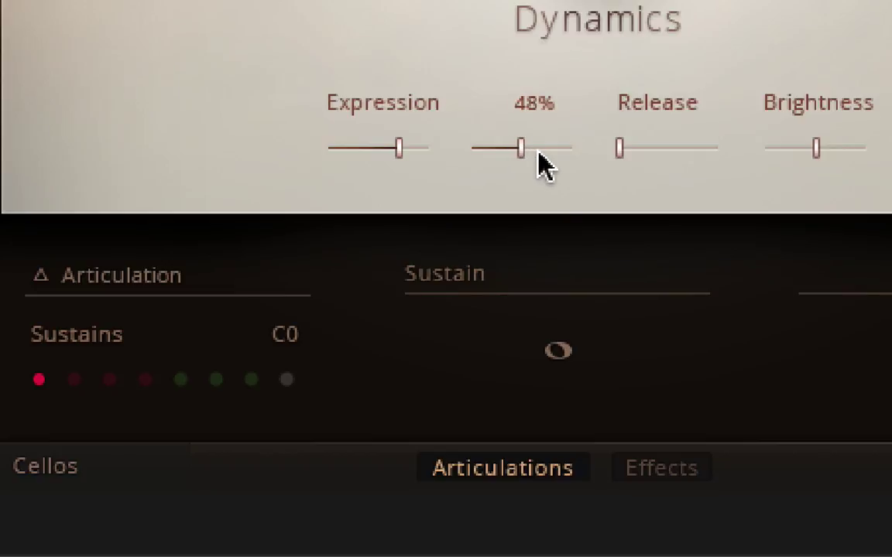
Step through the Sordino Sus. Vib., Tremolo, Harmonics, Staccato and Spiccato articulations, and settle on Staccato.
left_click(71, 382)
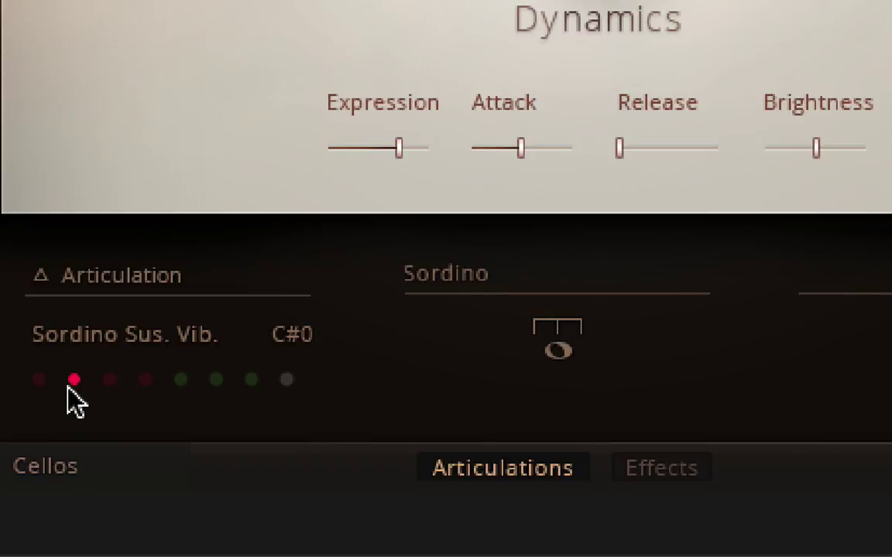
left_click(109, 381)
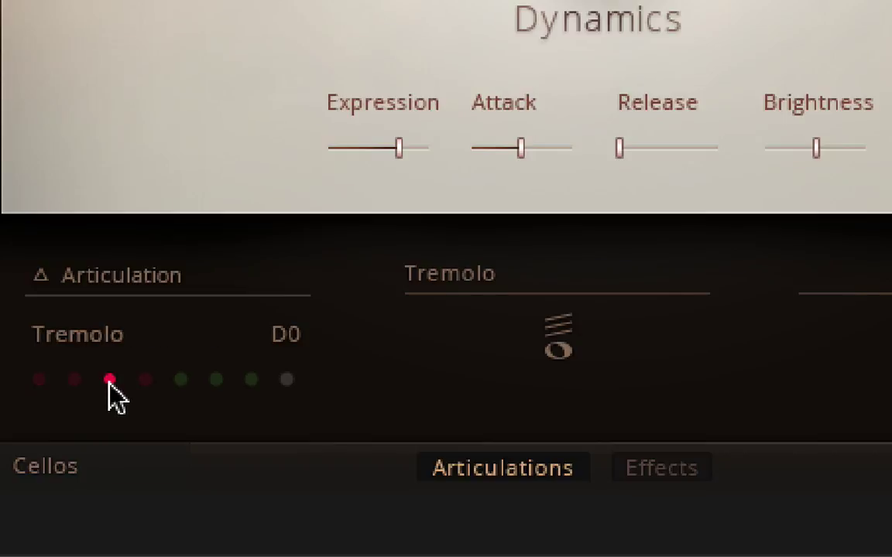
left_click(157, 379)
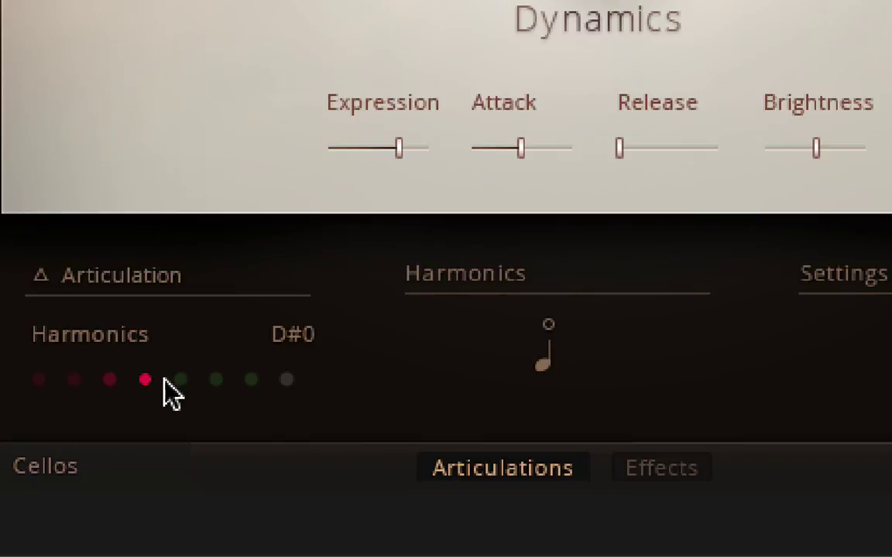
left_click(182, 379)
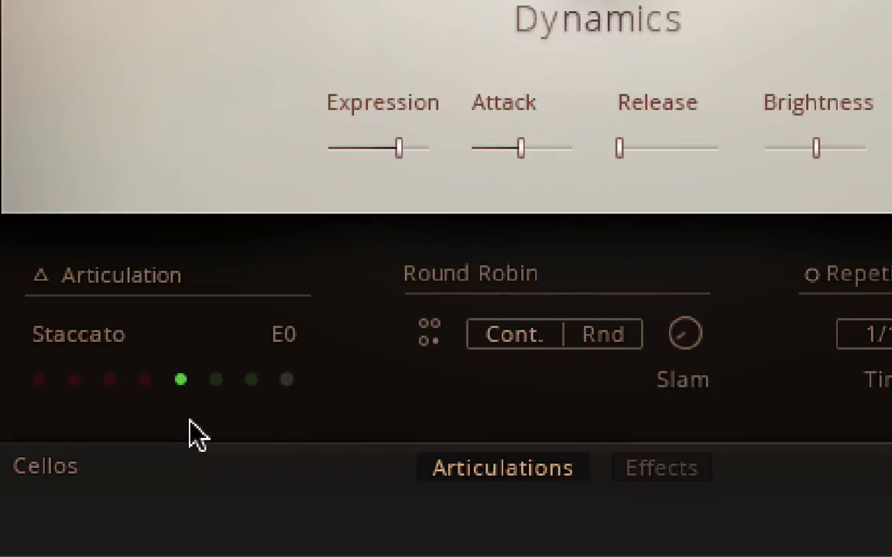
left_click(206, 381)
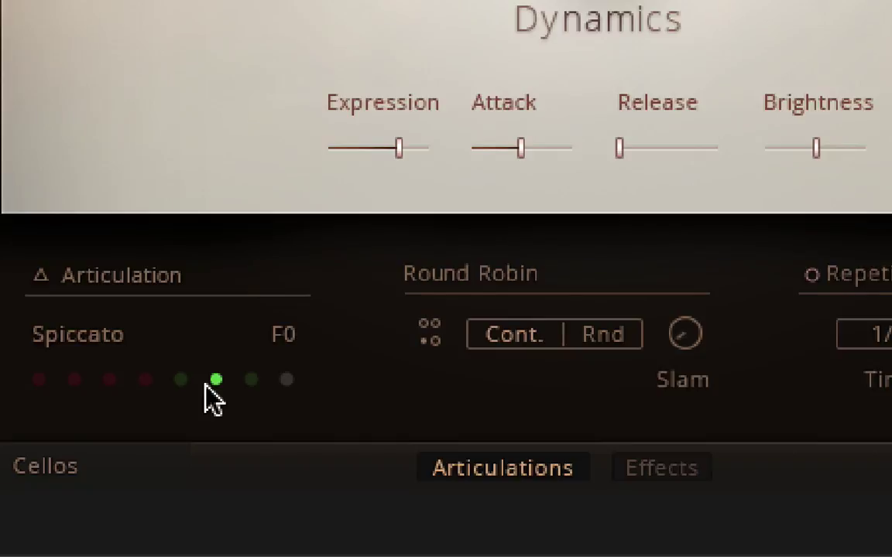
left_click(179, 380)
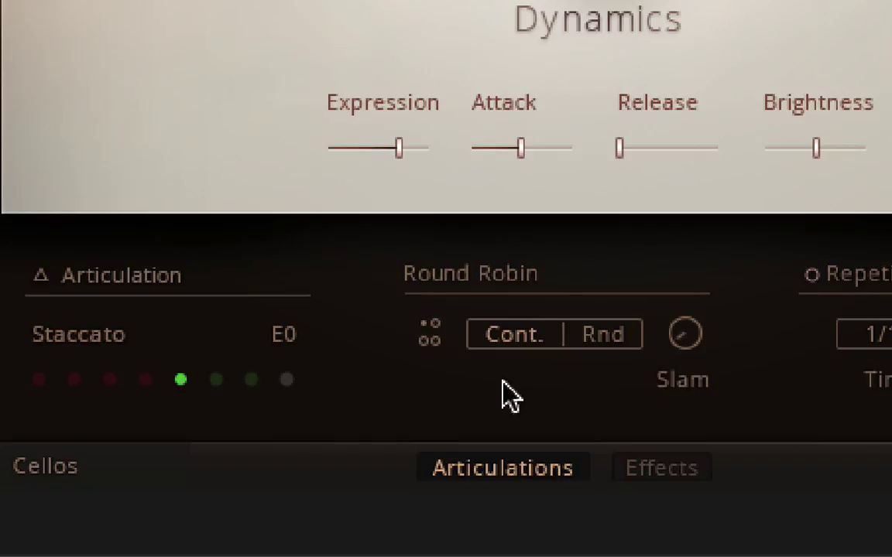
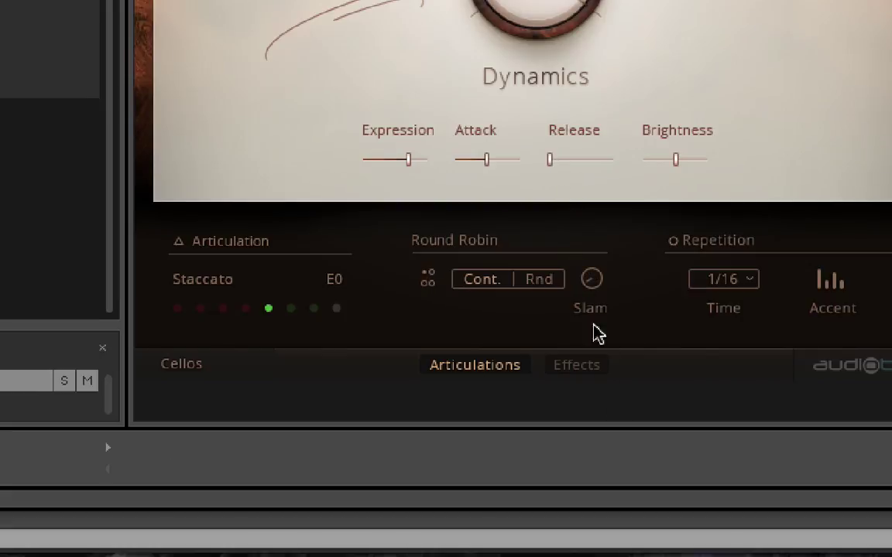
Increase the Staccato Slam amount, and try a 1/8 repetition time before setting it back to 1/16.
left_click_drag(591, 288, 565, 209)
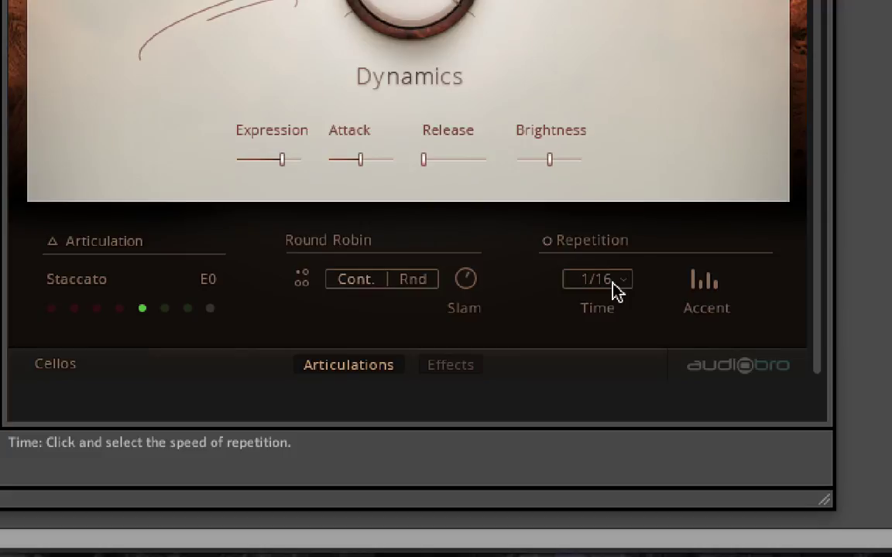
left_click(616, 284)
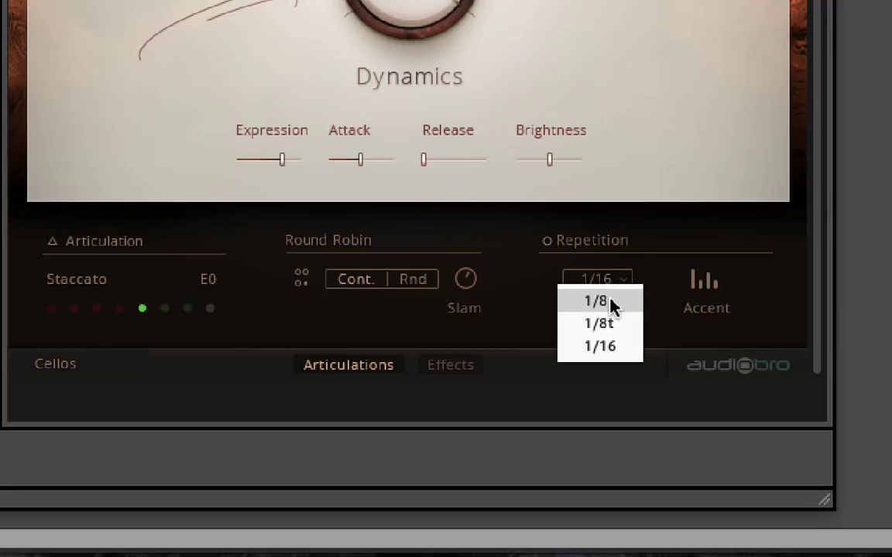
left_click(611, 301)
left_click(623, 281)
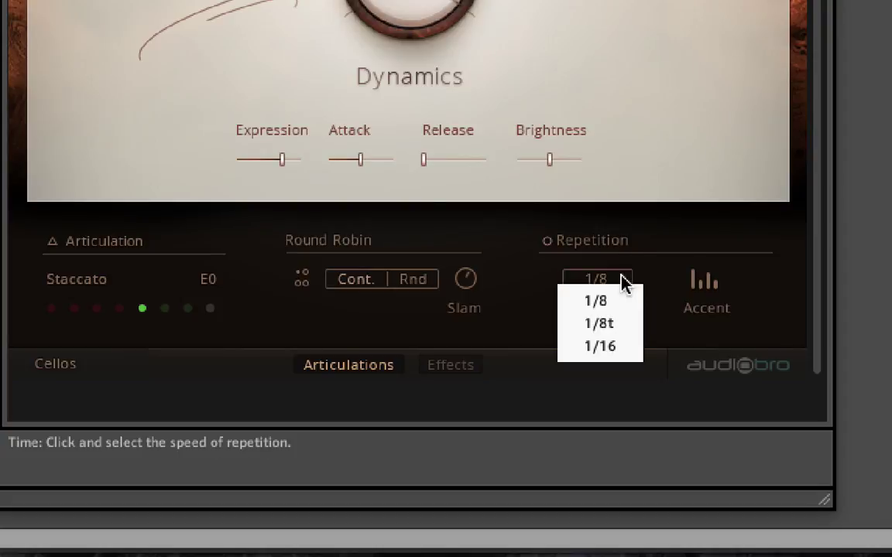
left_click(616, 344)
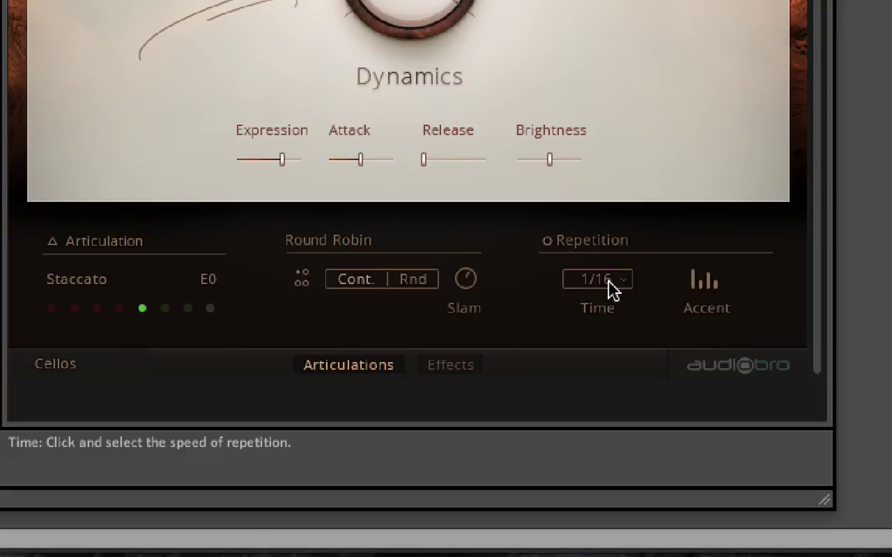
Try the Staccato repetition with No accents and with the Accent 1 + 3 pattern.
left_click(719, 282)
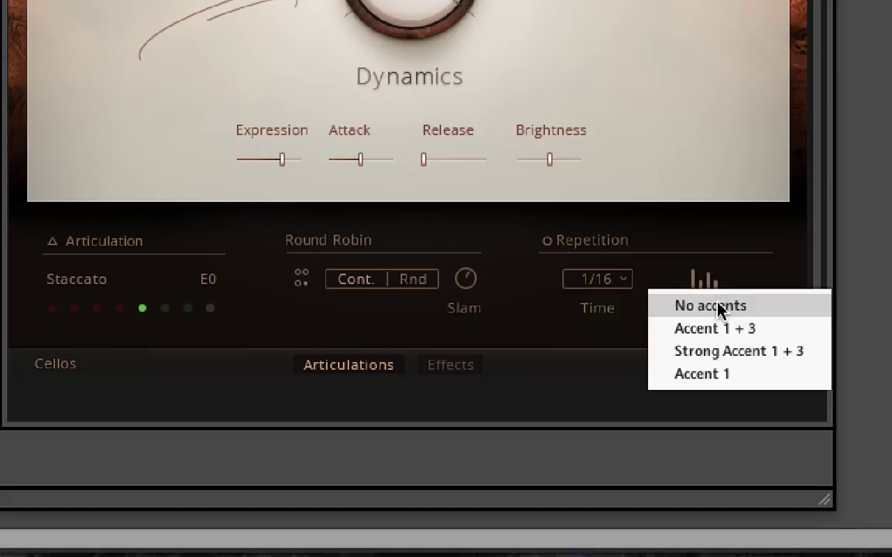
left_click(617, 333)
left_click(711, 298)
left_click(713, 306)
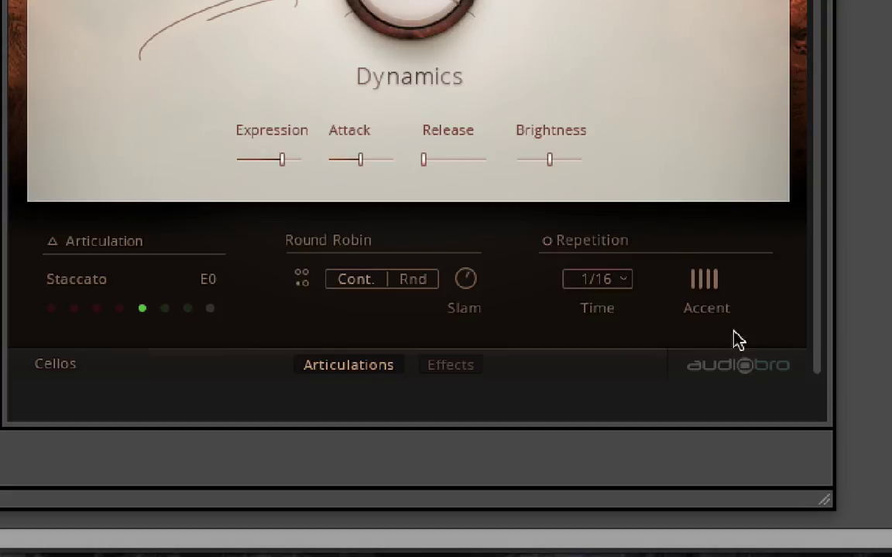
left_click(692, 281)
left_click(721, 308)
left_click(725, 302)
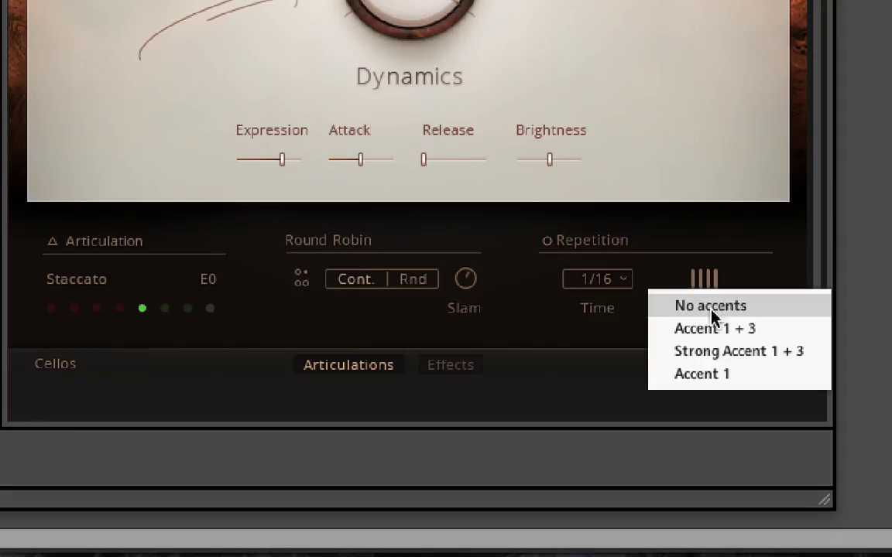
left_click(713, 329)
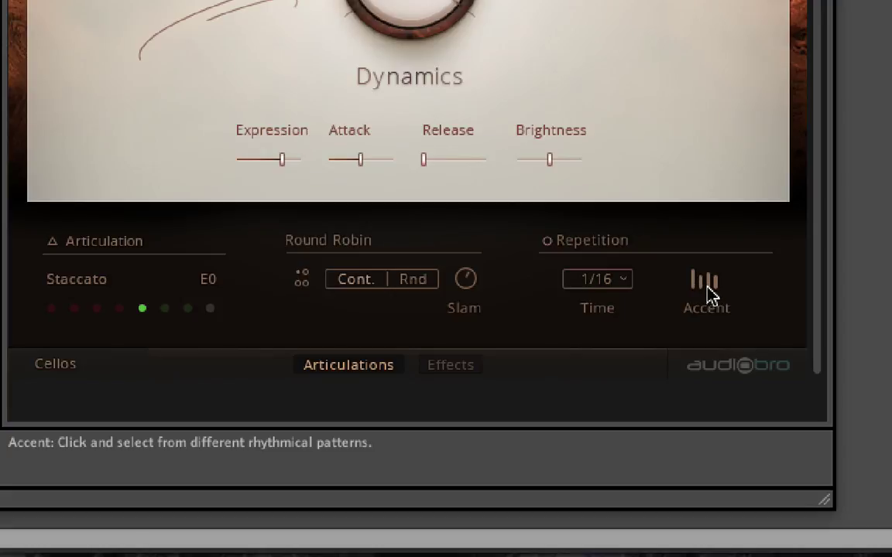
Compare the Strong Accent 1 + 3 and Accent 1 patterns, and set the Staccato repetition to Strong Accent 1 + 3.
left_click(708, 296)
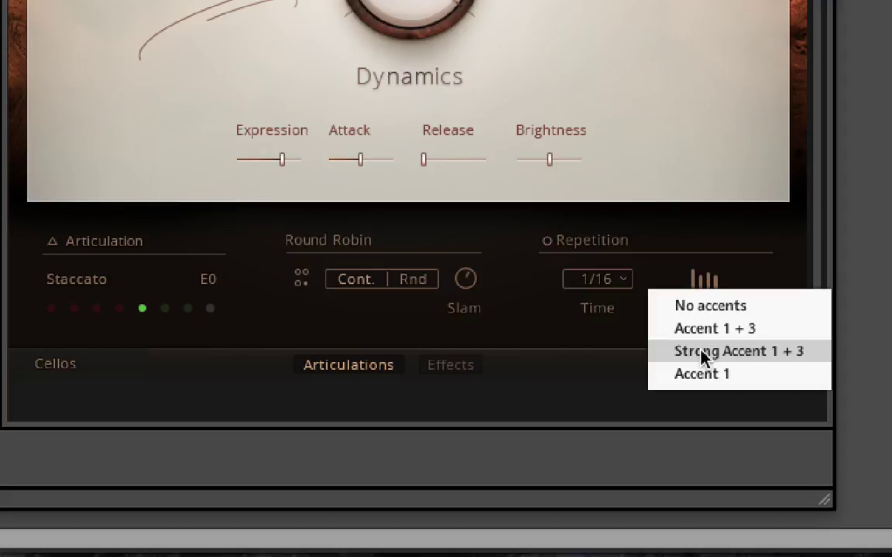
left_click(703, 352)
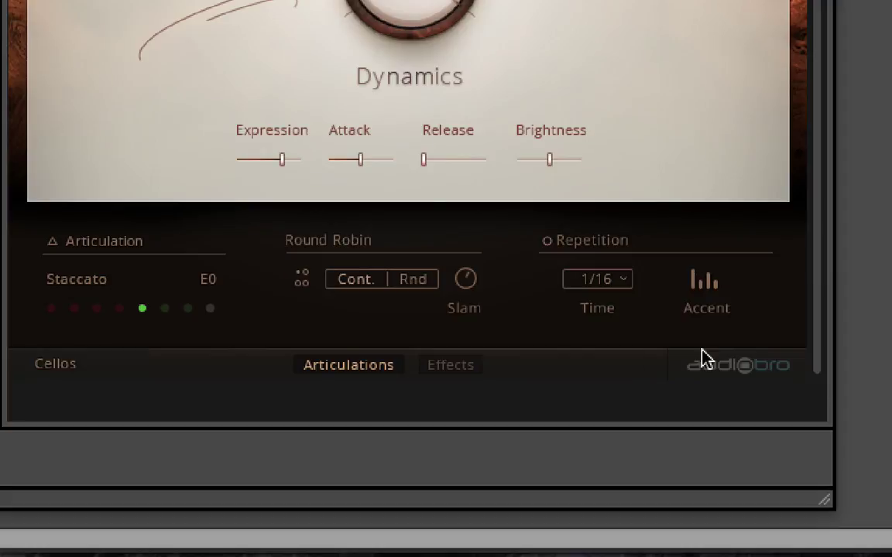
left_click(706, 284)
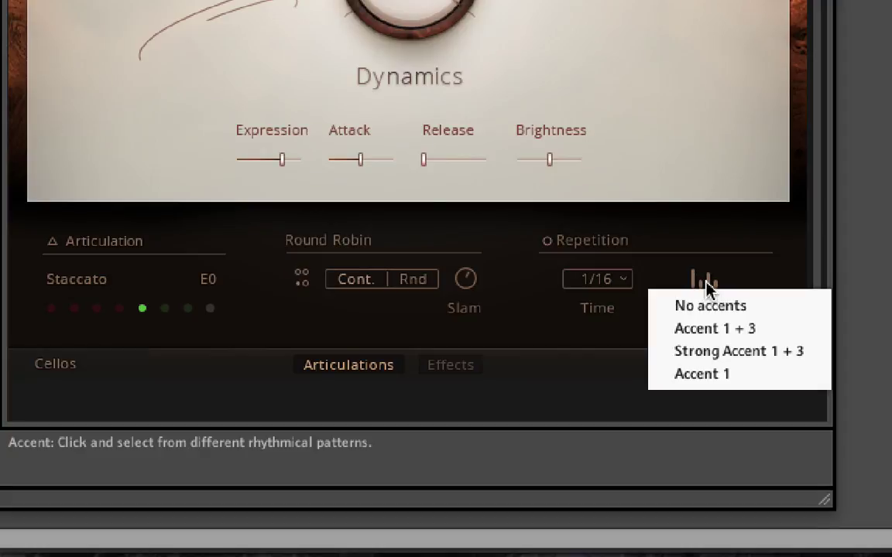
left_click(702, 372)
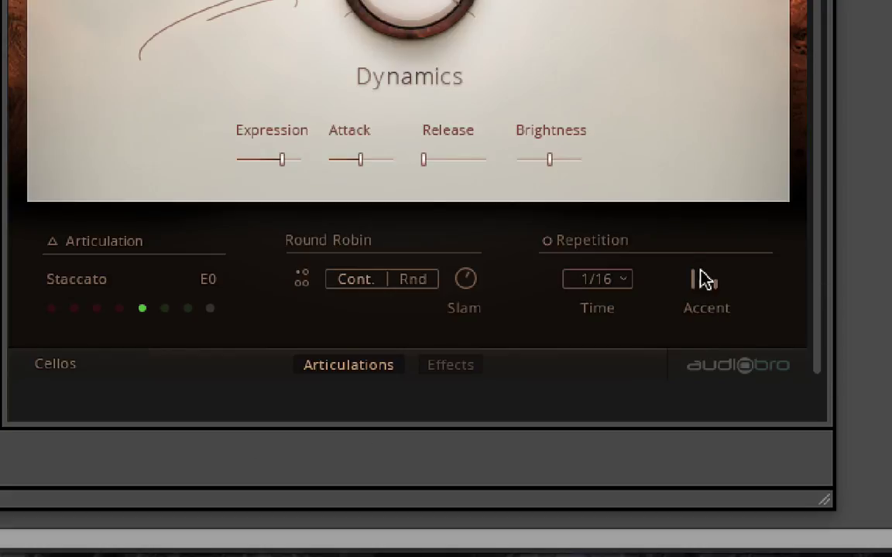
left_click(703, 275)
left_click(707, 350)
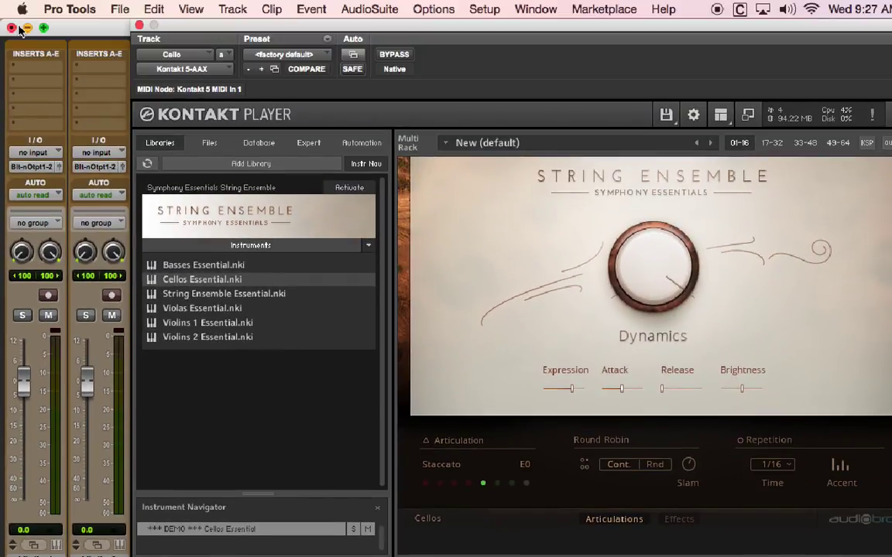
Uncover the Edit window, show the session from bar 1, and select bar 12 of the Cello track.
left_click(13, 28)
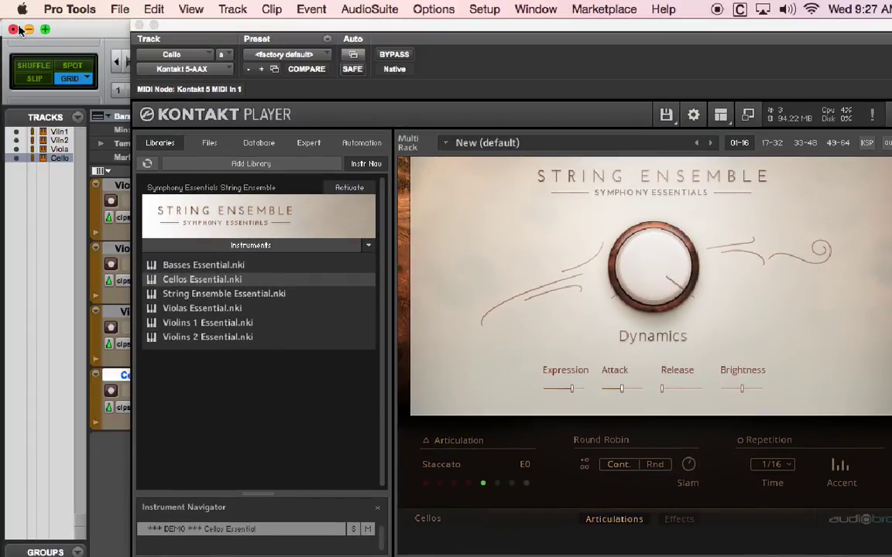
left_click_drag(177, 26, 252, 522)
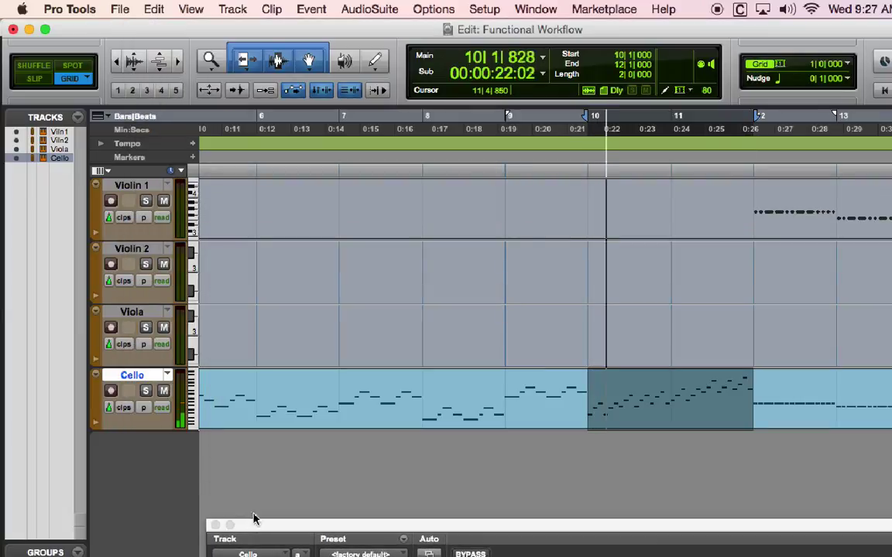
double_click(210, 61)
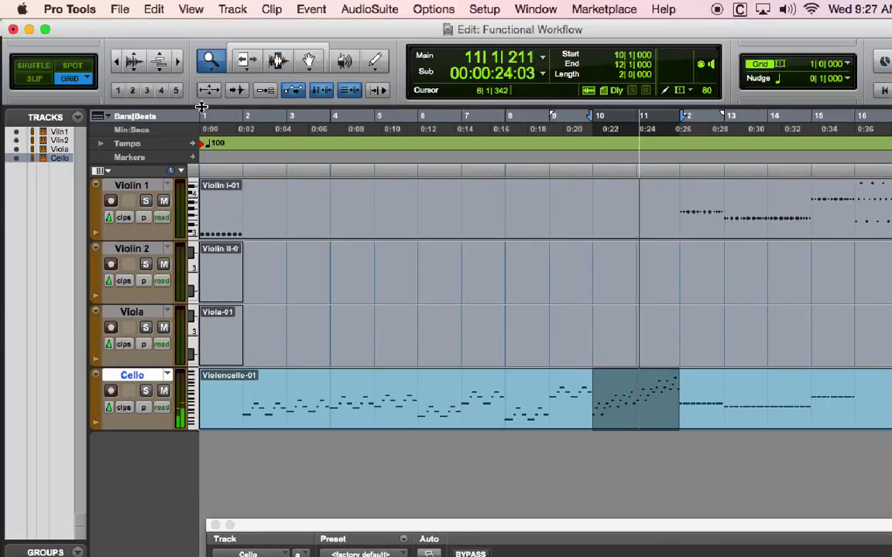
left_click(278, 62)
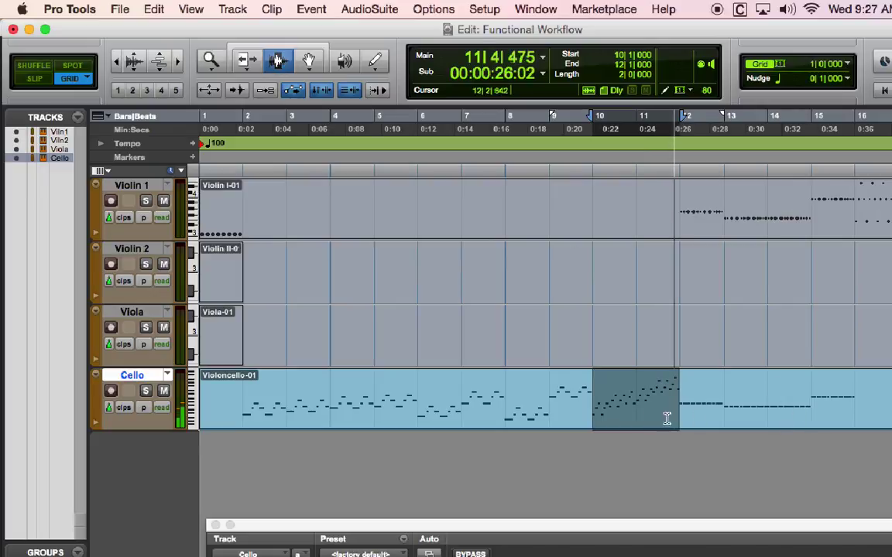
left_click_drag(681, 405, 718, 406)
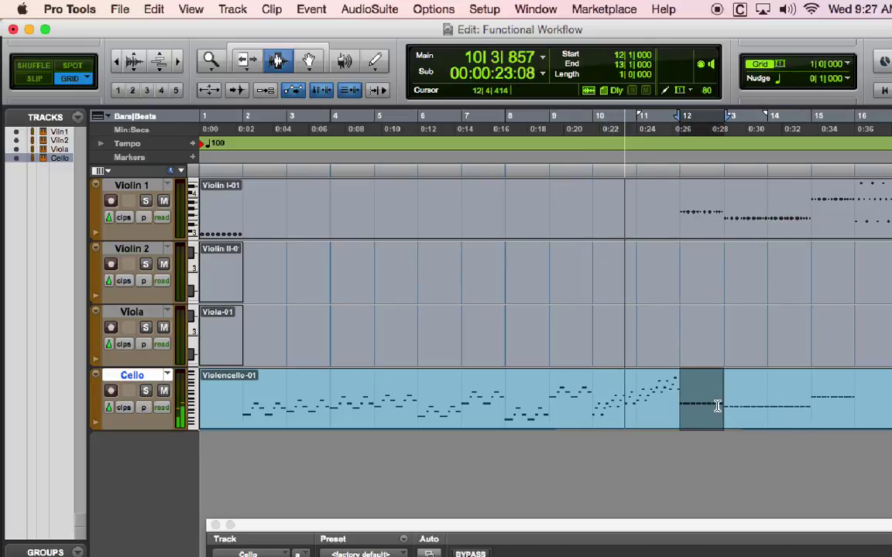
Bring back the Mix window with the full Kontakt window, and raise the Cellos Essential instrument's volume.
key("super+equal")
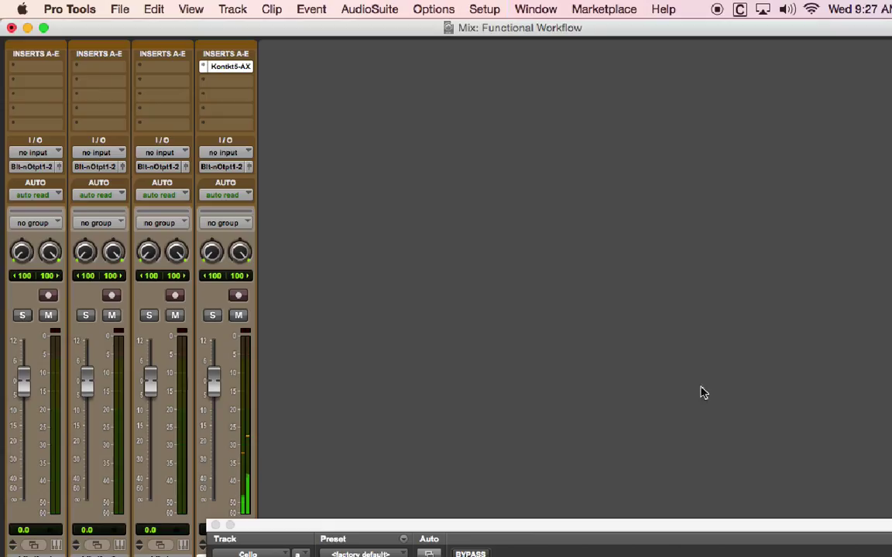
left_click_drag(569, 528, 345, 28)
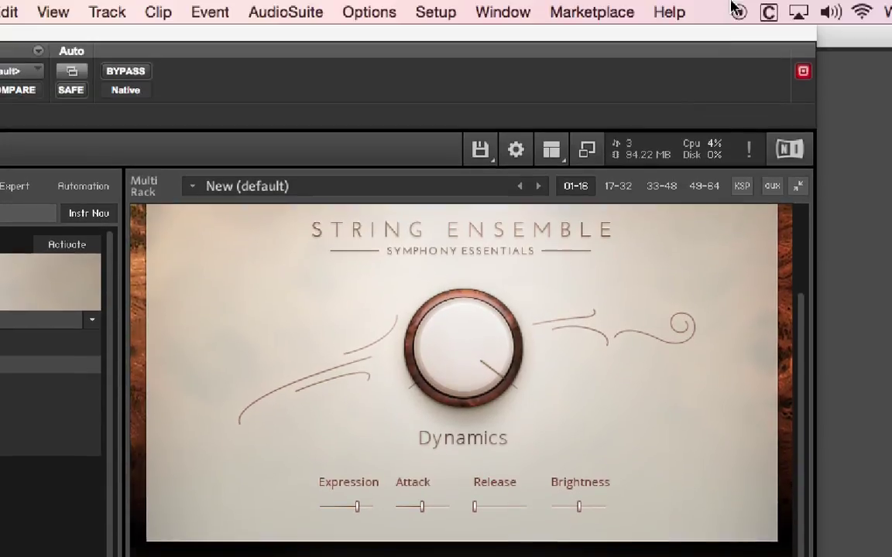
scroll(546, 345, "up", 3)
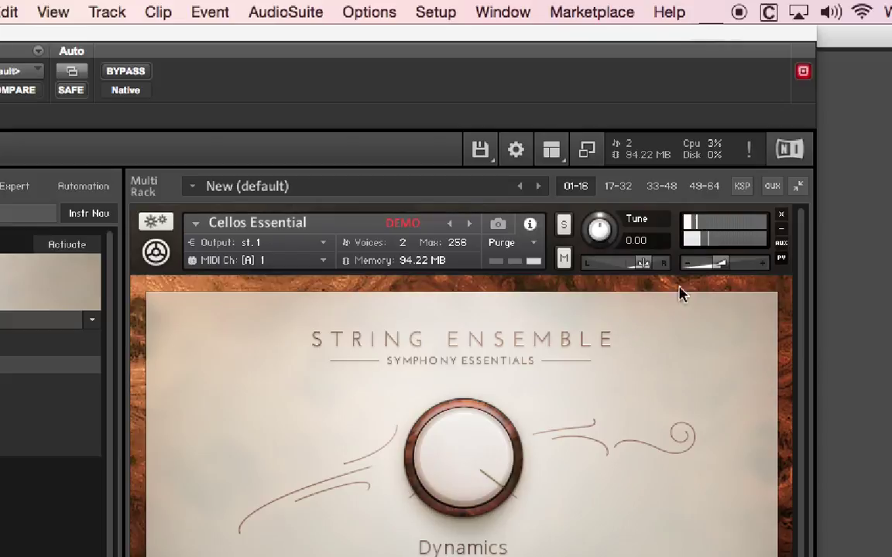
left_click_drag(721, 267, 751, 278)
Try No accents for the Staccato repetition on the selected bar, and return to Strong Accent 1 + 3.
scroll(701, 388, "down", 4)
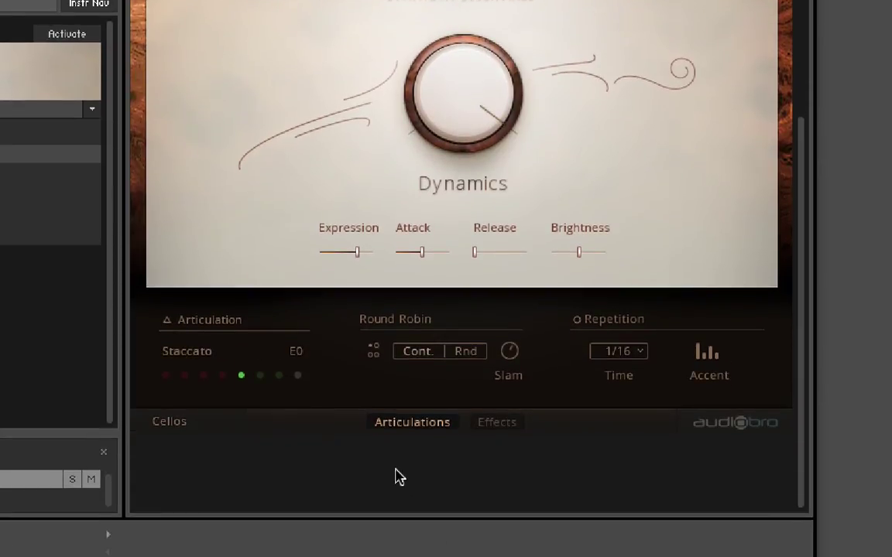
left_click(706, 362)
left_click(723, 380)
left_click(712, 362)
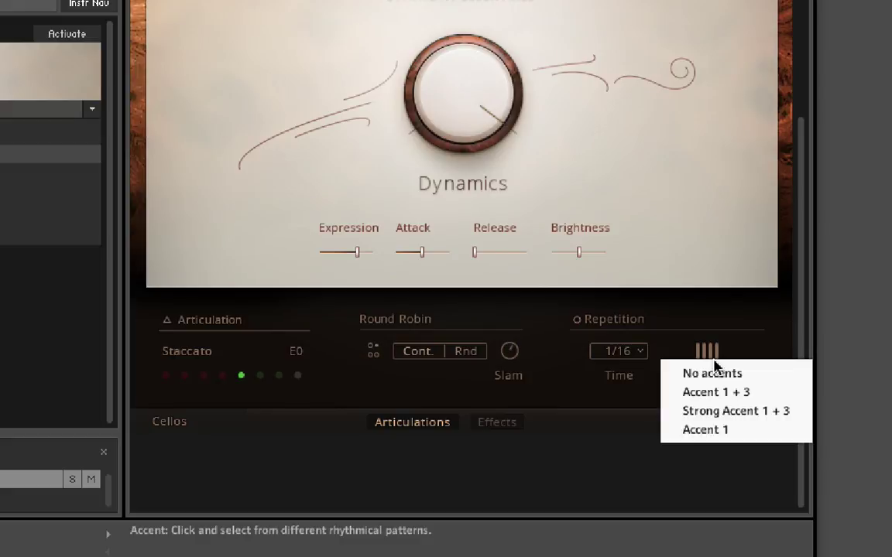
left_click(714, 414)
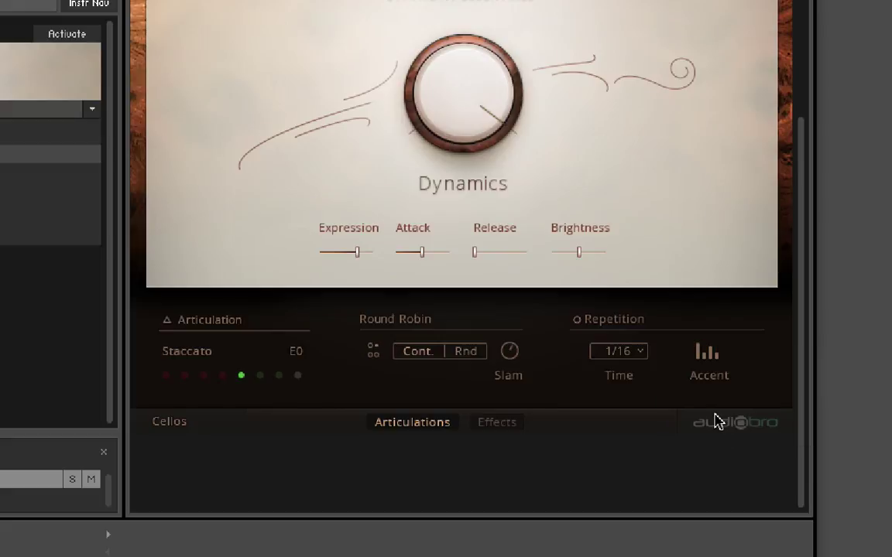
Try a repetition time of 1/8 on the selected bar, and set it back to 1/16.
left_click(630, 356)
left_click(623, 369)
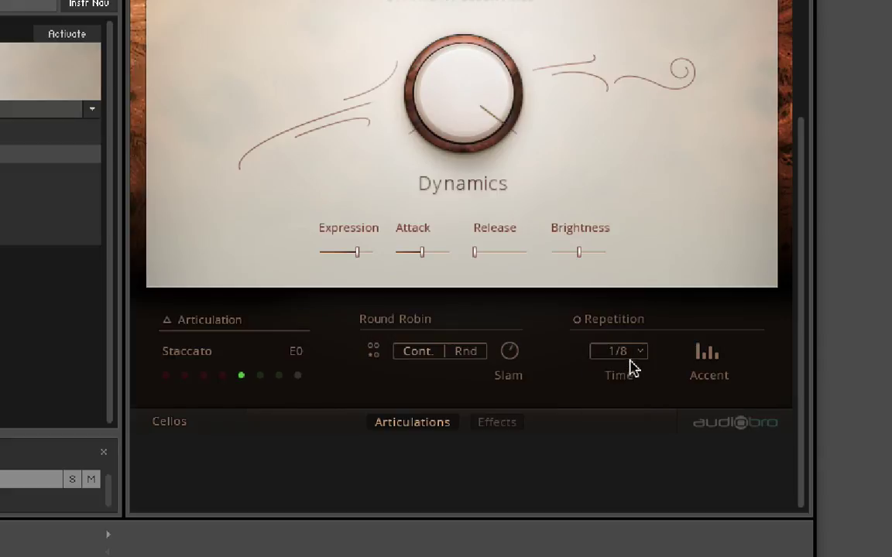
left_click(630, 356)
left_click(621, 407)
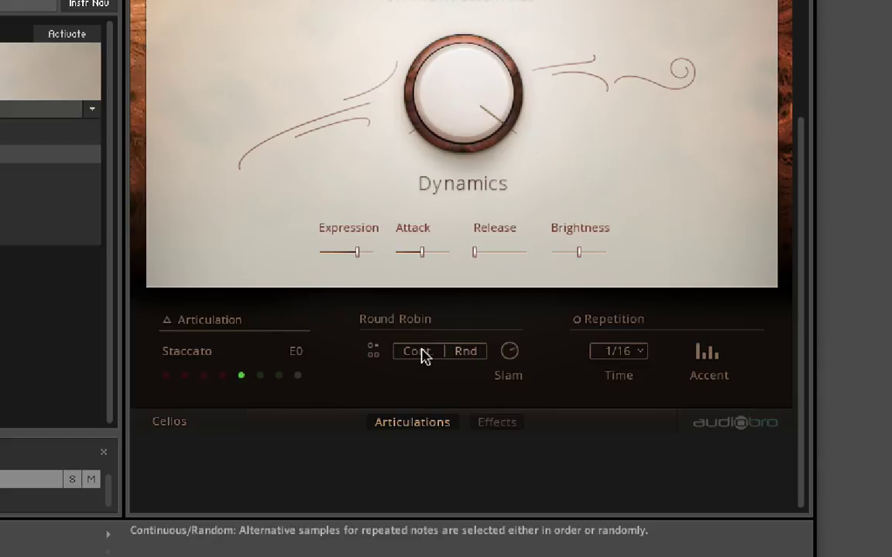
Try lower Attack settings on the Kontakt Cellos instrument while bar 12 loops.
left_click_drag(420, 251, 399, 259)
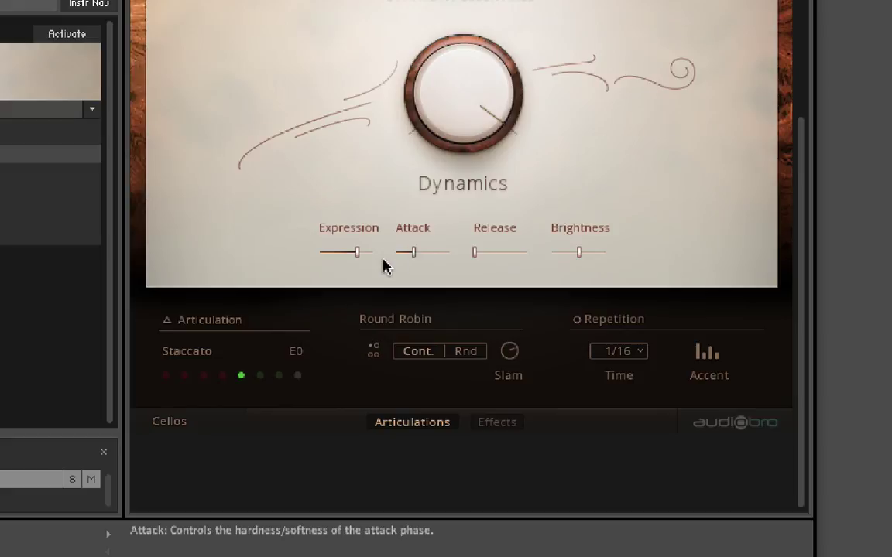
left_click_drag(388, 261, 401, 254)
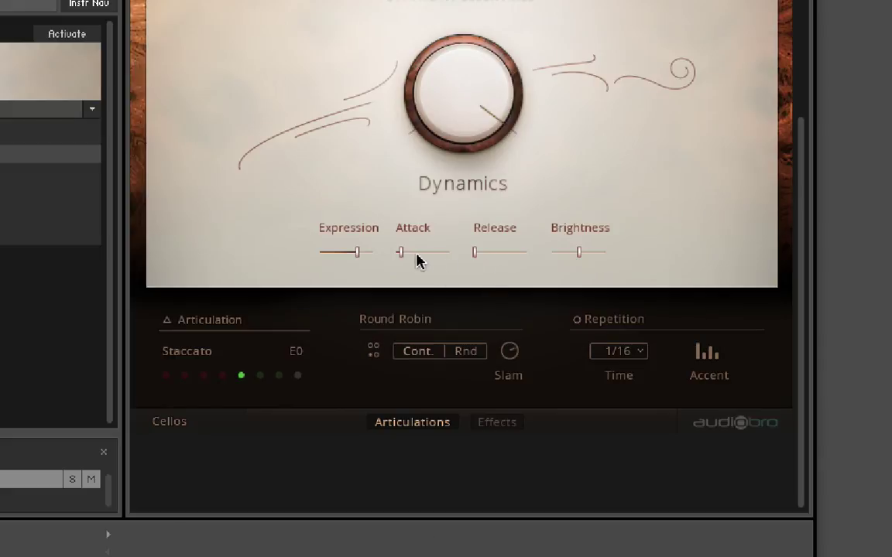
left_click_drag(401, 255, 375, 256)
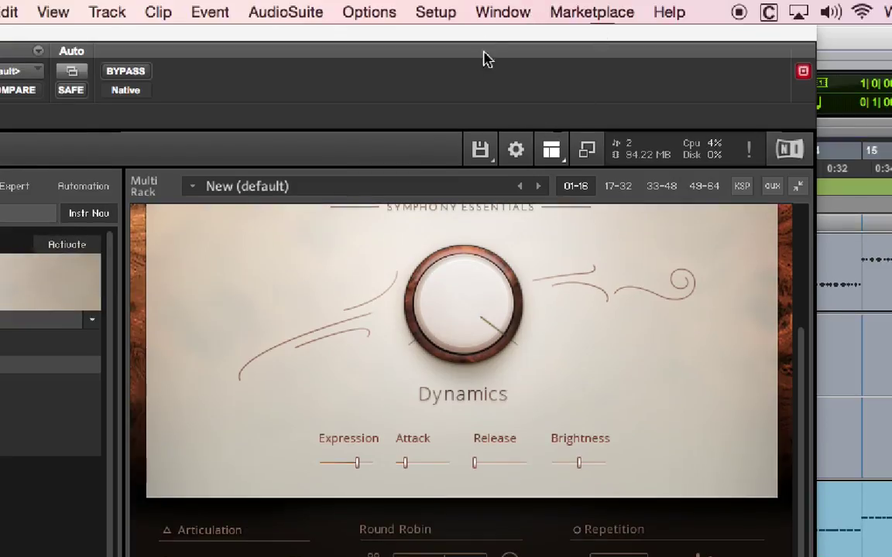
Uncover the Edit window and transpose the selected bar 12 of the Cello track by -1 octave and 0 semitones.
left_click_drag(471, 34, 819, 520)
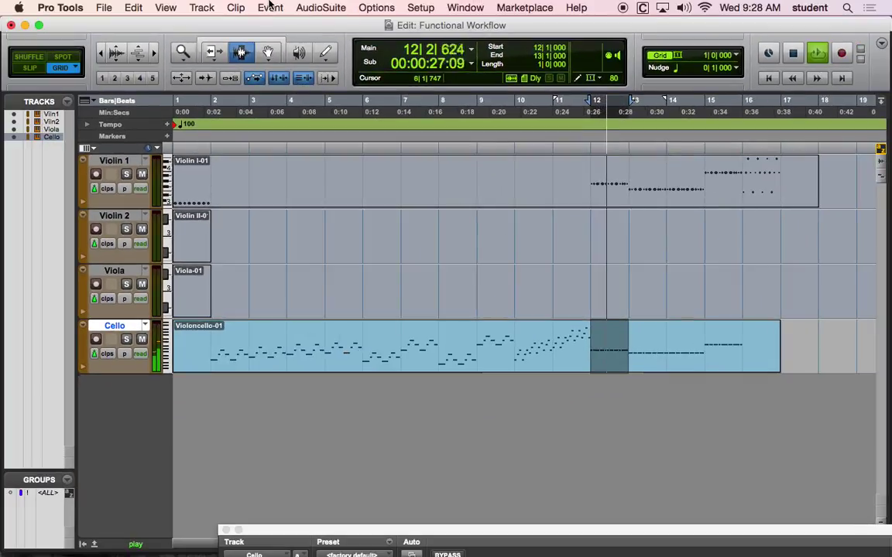
left_click(320, 7)
mouse_move(205, 6)
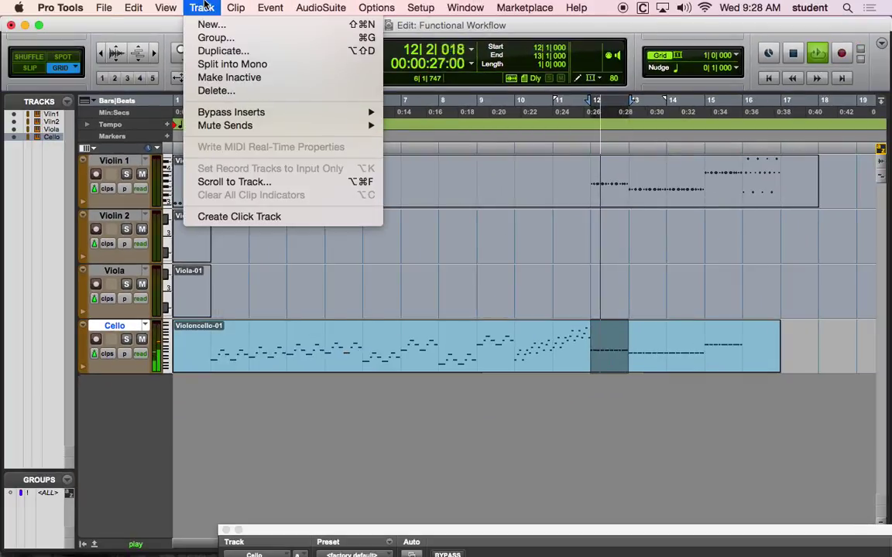
mouse_move(271, 7)
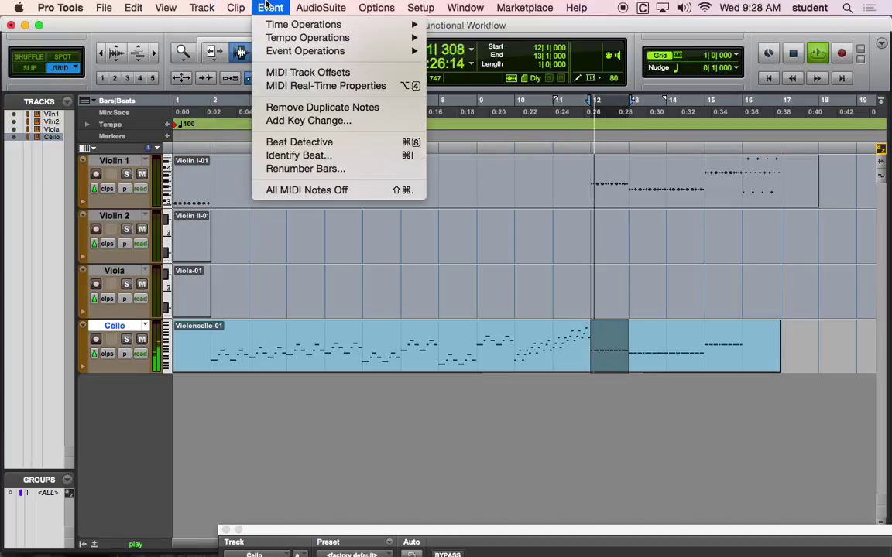
mouse_move(283, 52)
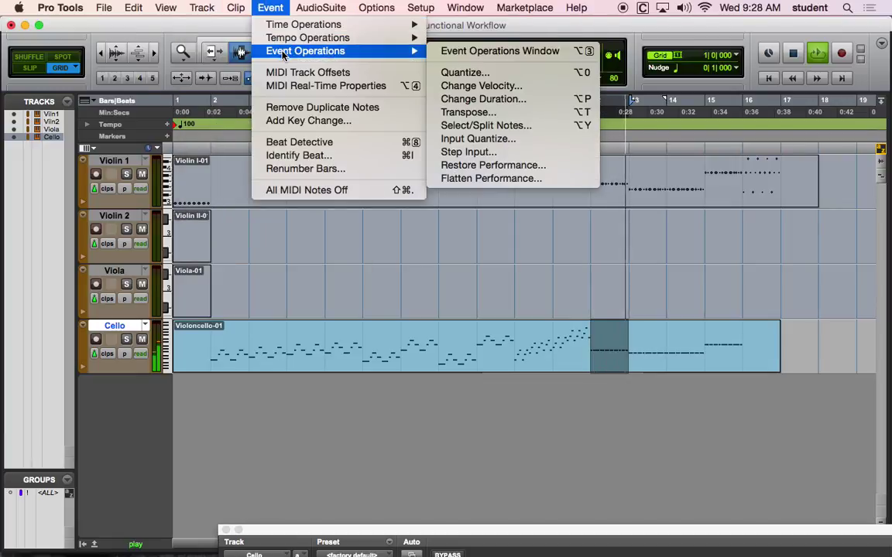
left_click(468, 113)
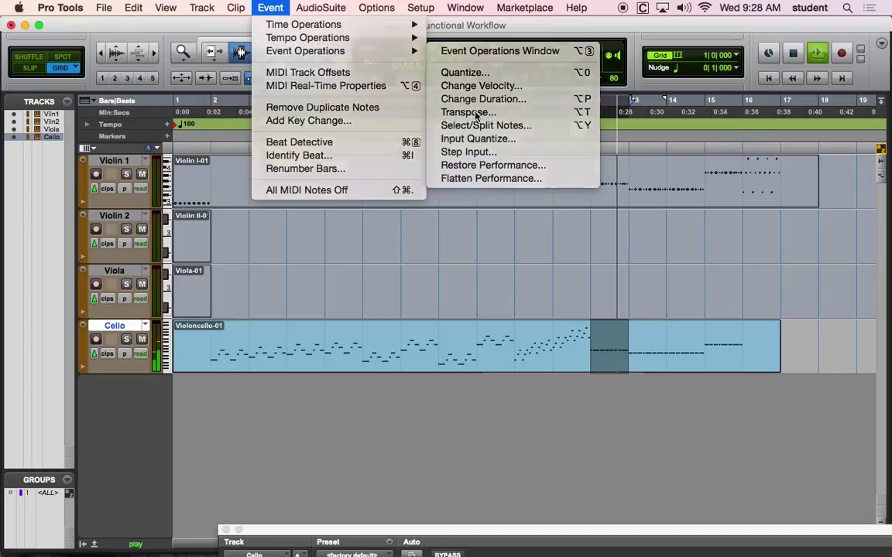
left_click_drag(430, 207, 423, 206)
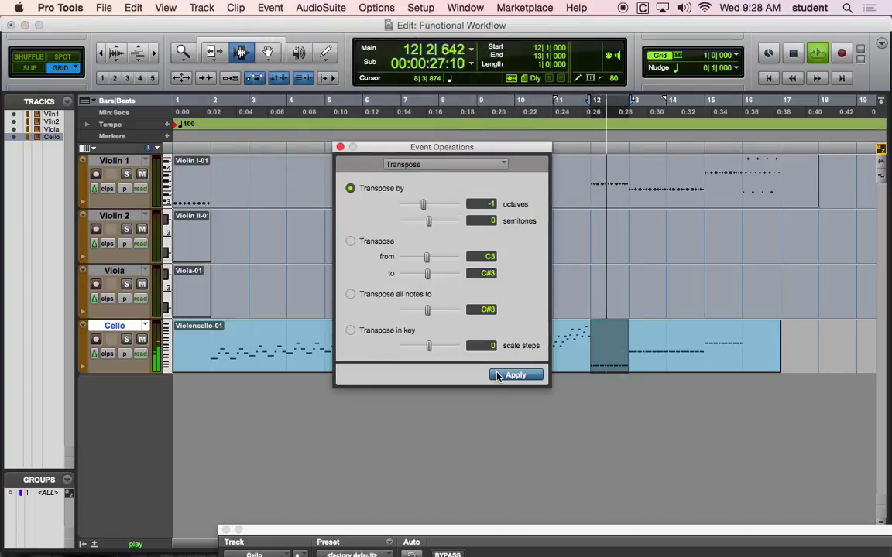
Lower the Cellos Attack to its minimum in Kontakt, and clear its window off the Edit window's tracks.
left_click_drag(478, 530, 338, 21)
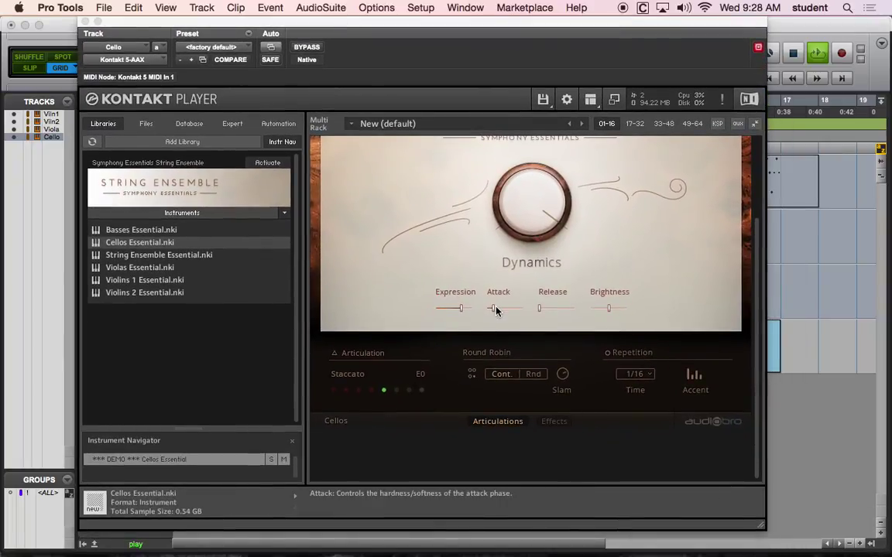
left_click_drag(493, 310, 462, 314)
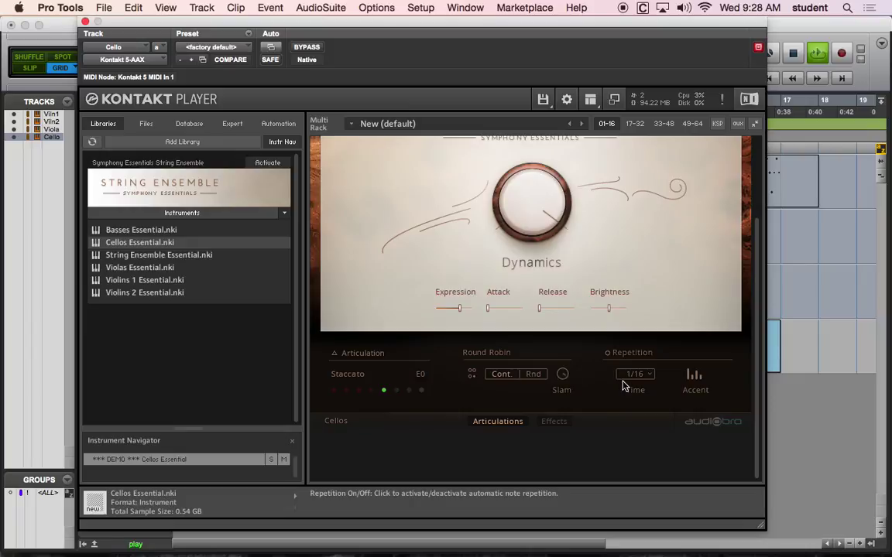
left_click_drag(424, 33, 591, 432)
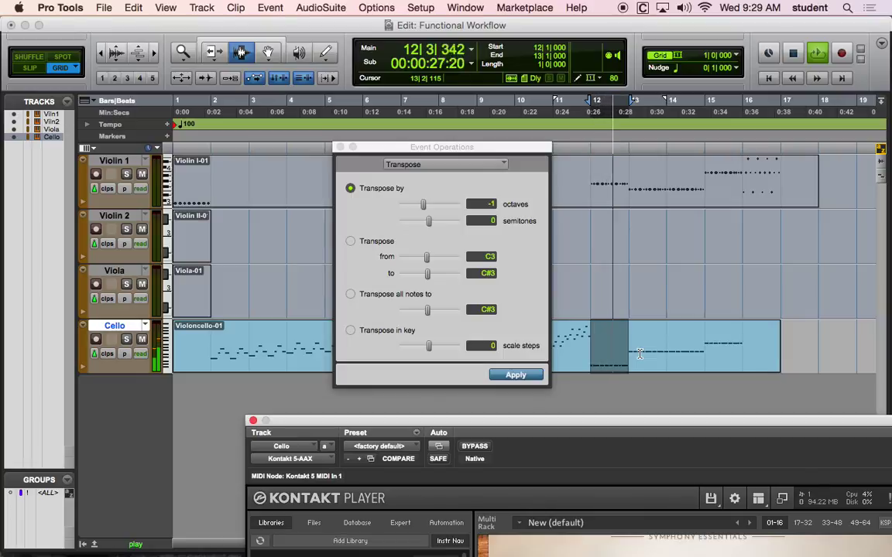
Duplicate the selected bar 12 of the Cello track repeatedly to fill bars 13 to 16.
key("super+d")
key("super+d")
key("super+d")
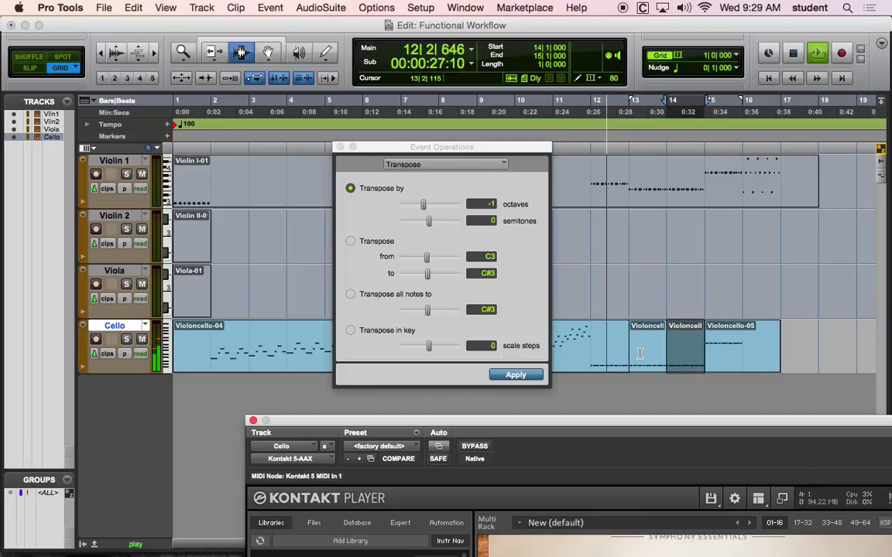
Transpose bar 13 of the Cello track by 0 octaves and -2 semitones.
double_click(639, 353)
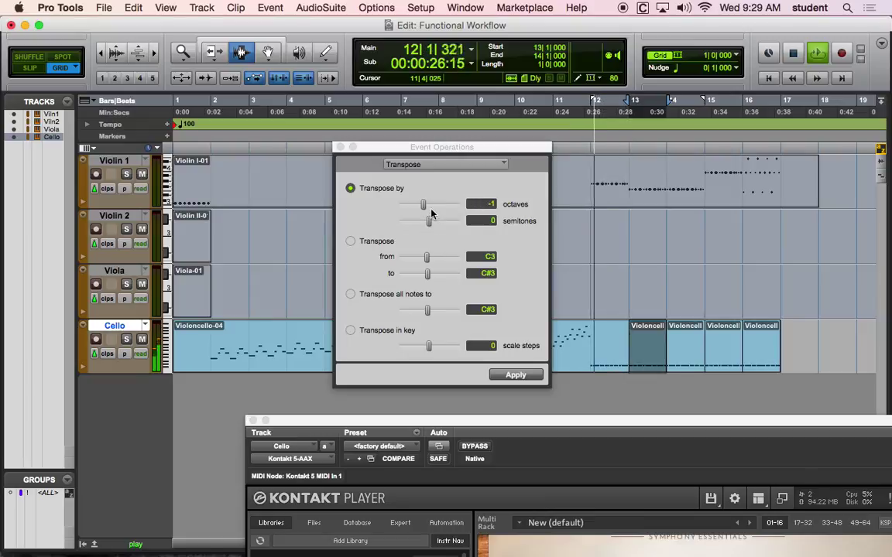
left_click_drag(423, 207, 424, 208)
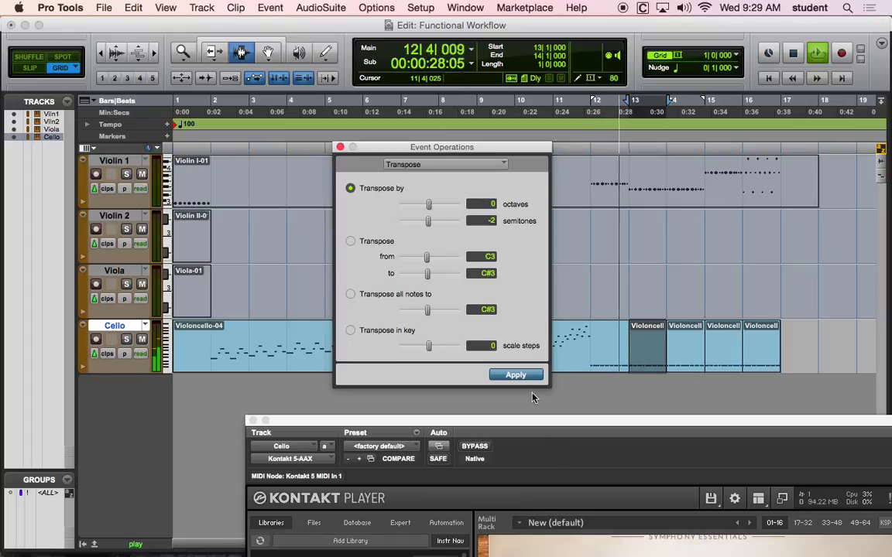
left_click(515, 376)
Select bars 12 and 13 of the Cello track and loop playback over them.
double_click(597, 360)
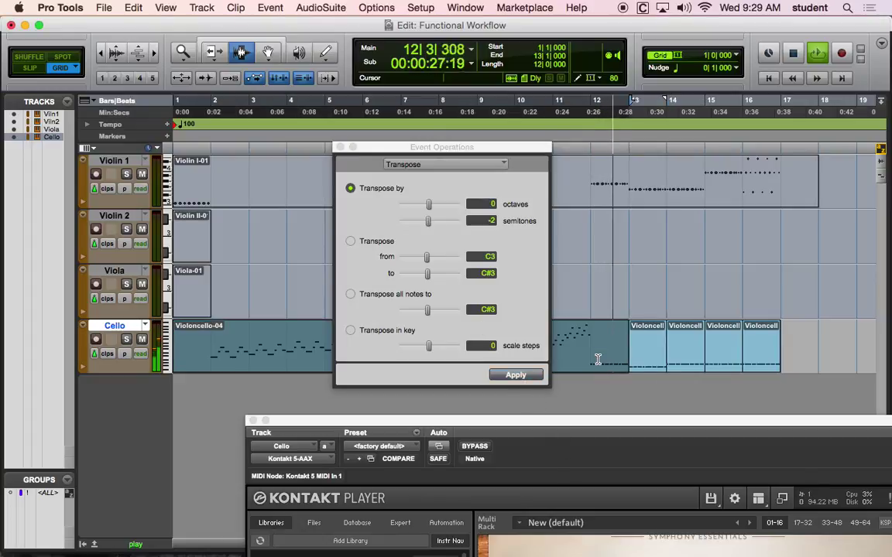
double_click(654, 346)
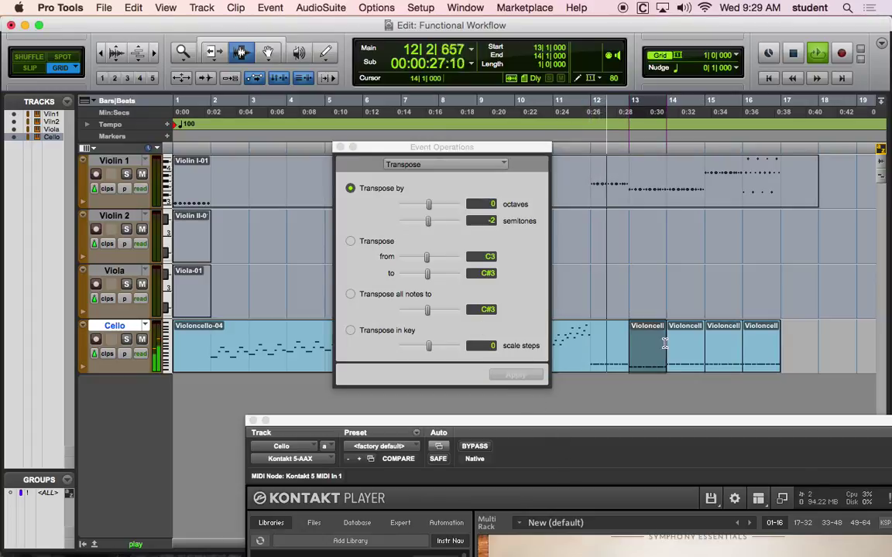
left_click(594, 341, "shift")
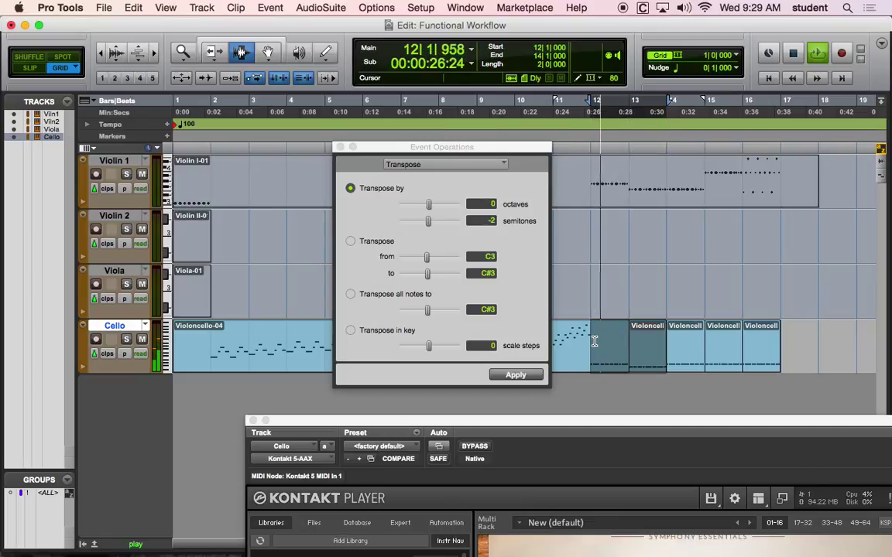
key("space")
key("space")
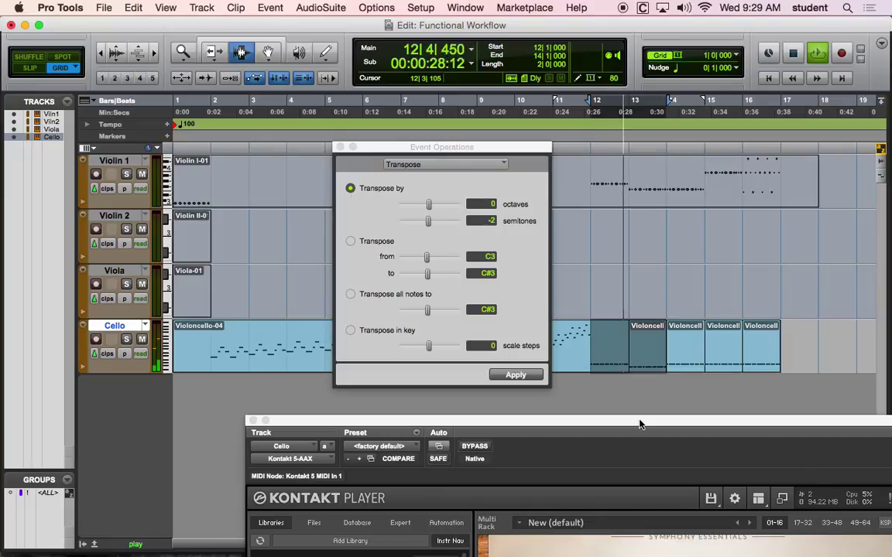
Check the Cellos Essential instrument's header controls in Kontakt, and uncover the Edit window's tracks again.
left_click_drag(632, 428, 418, 164)
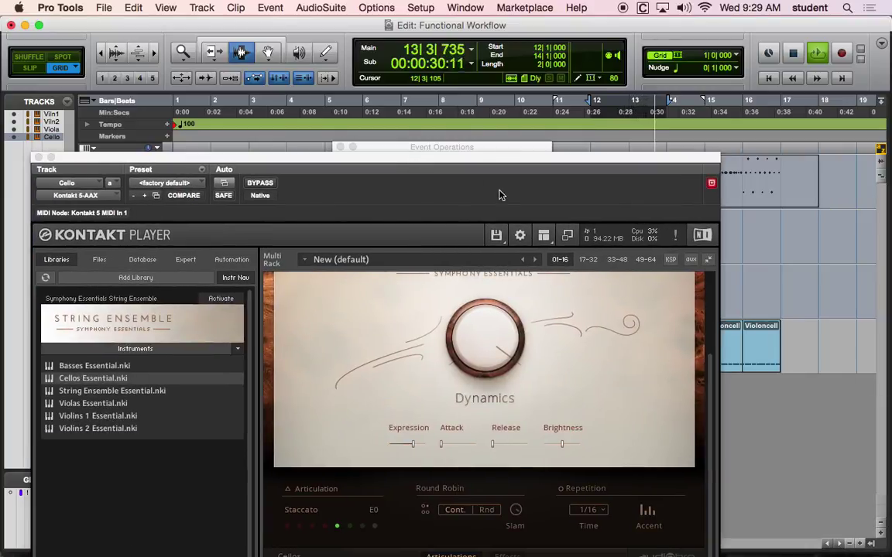
scroll(557, 372, "up", 3)
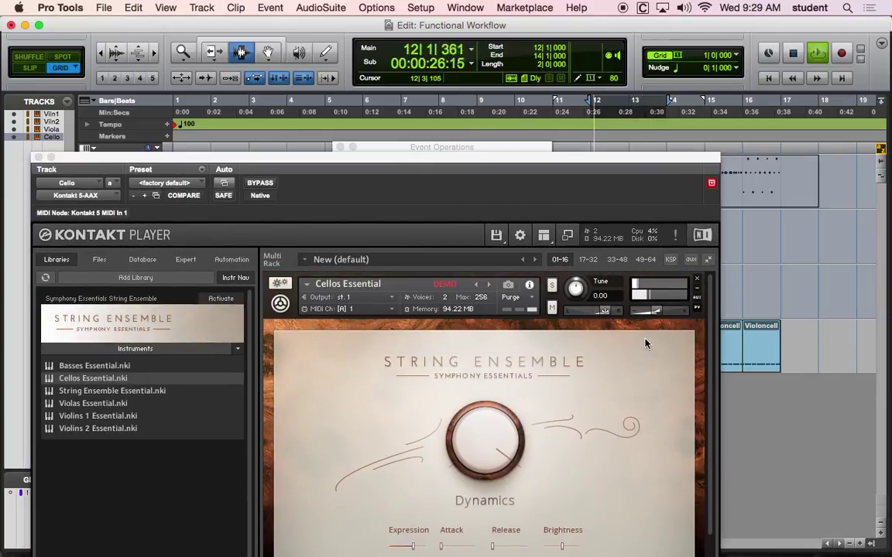
left_click(583, 170)
left_click_drag(583, 170, 679, 429)
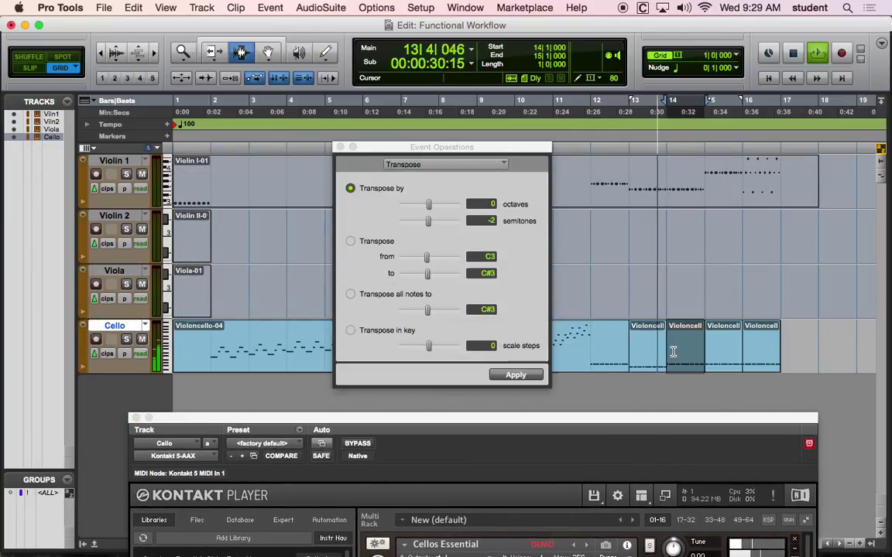
Transpose the bar 14 clip of the Cello track by 0 octaves and -3 semitones.
left_click_drag(429, 221, 434, 223)
left_click(492, 222)
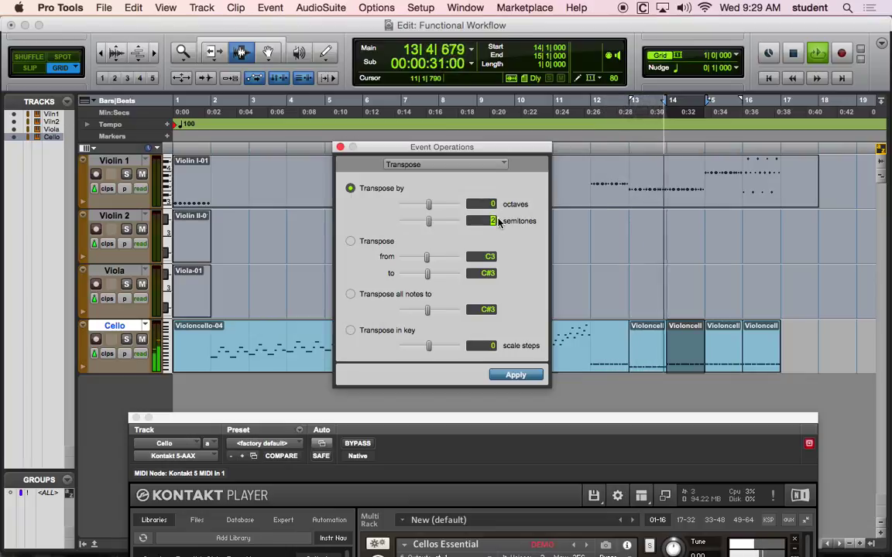
type("-3")
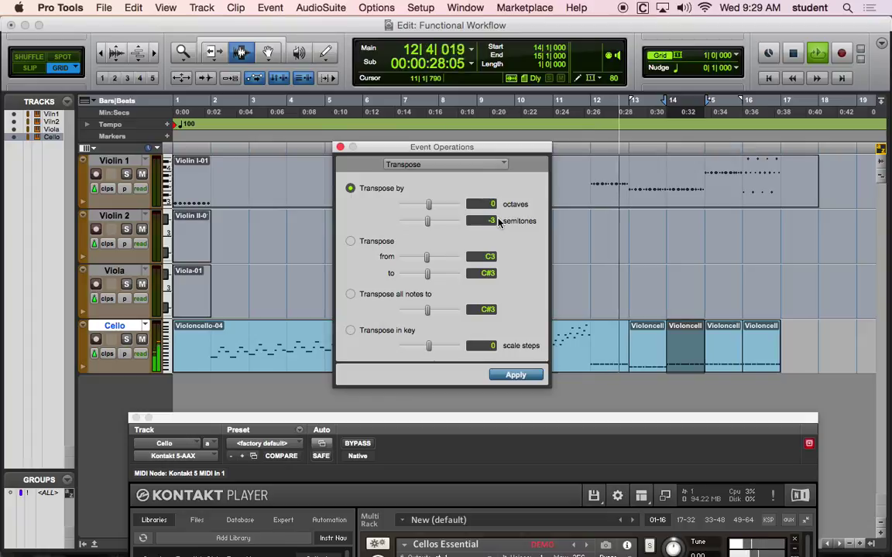
left_click(515, 375)
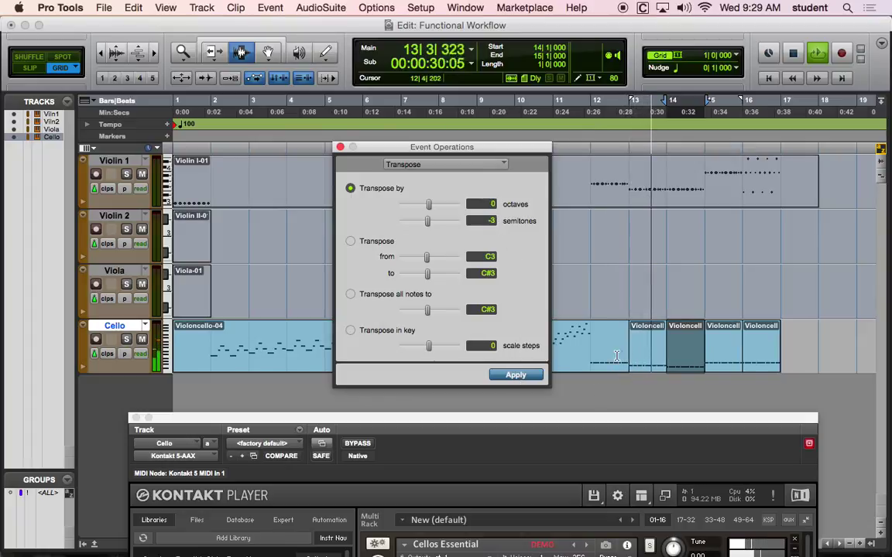
Transpose the Cello clip in bar 15 down by 4 semitones.
left_click_drag(593, 358, 618, 356)
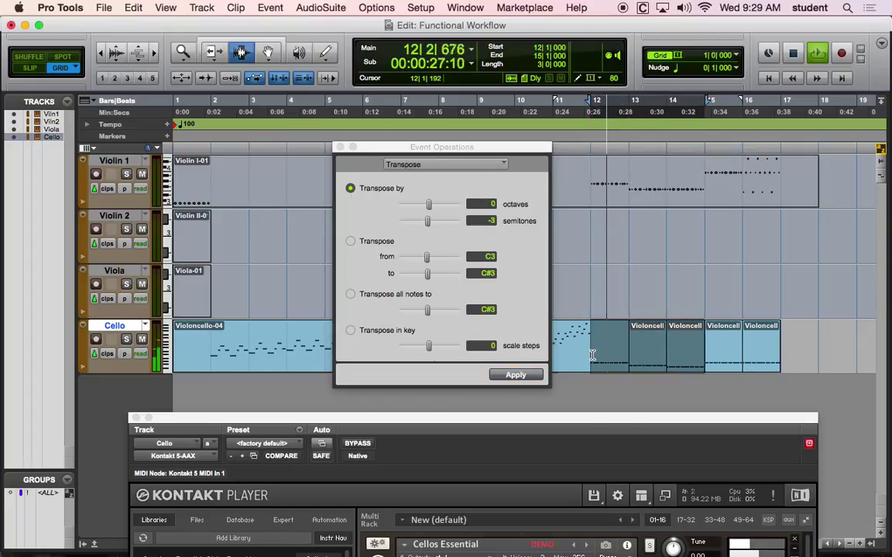
double_click(715, 349)
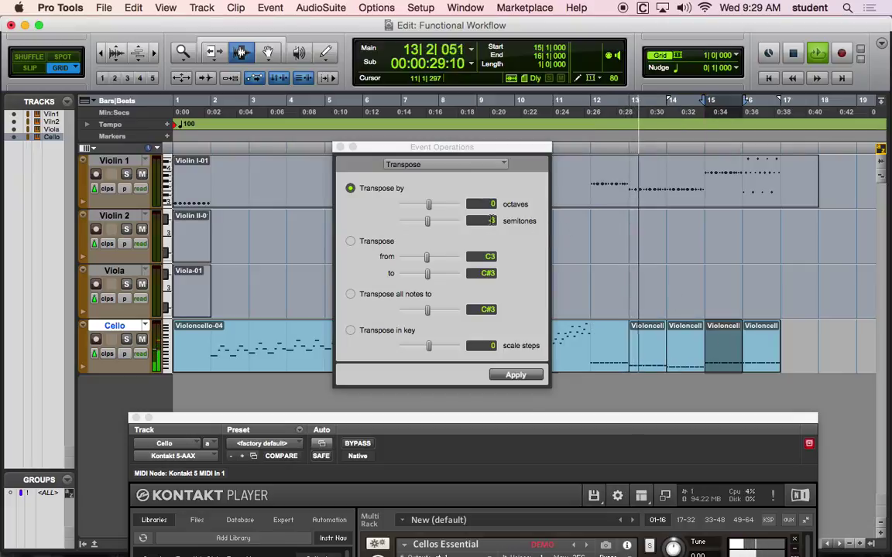
left_click(492, 221)
type("-4")
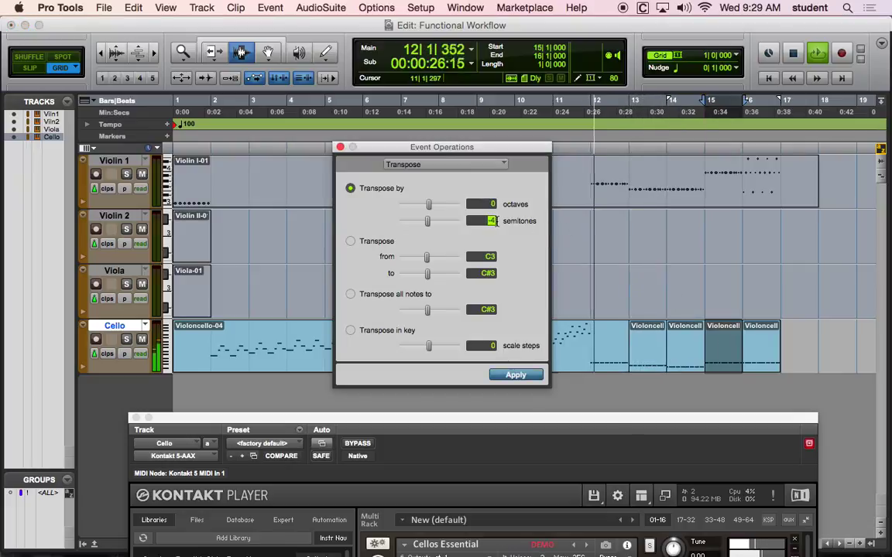
left_click(511, 374)
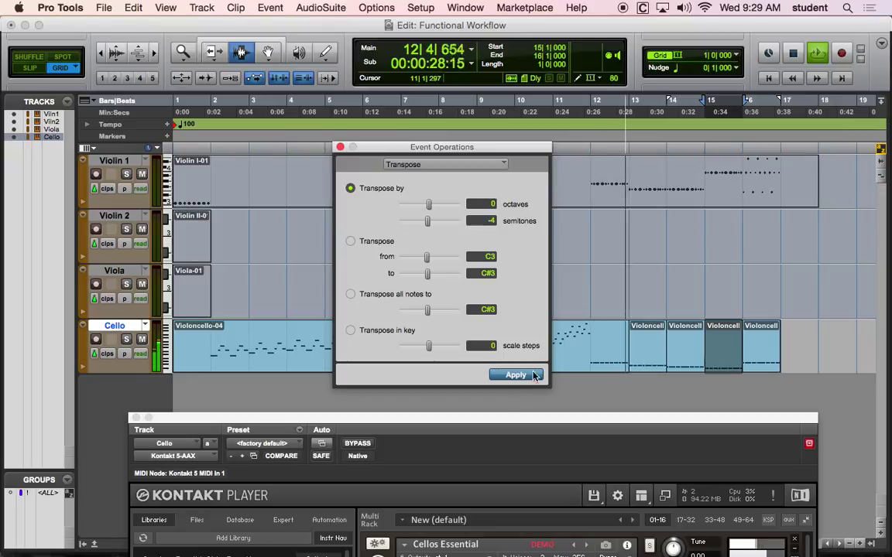
Play bars 12 to 15 of the Cello track to check the transposed line.
left_click_drag(594, 352, 750, 347)
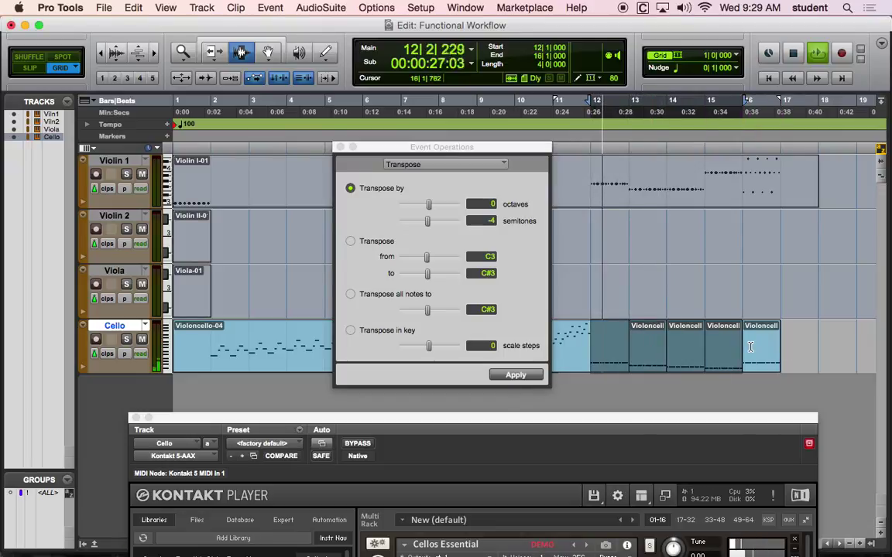
left_click_drag(715, 426, 709, 373)
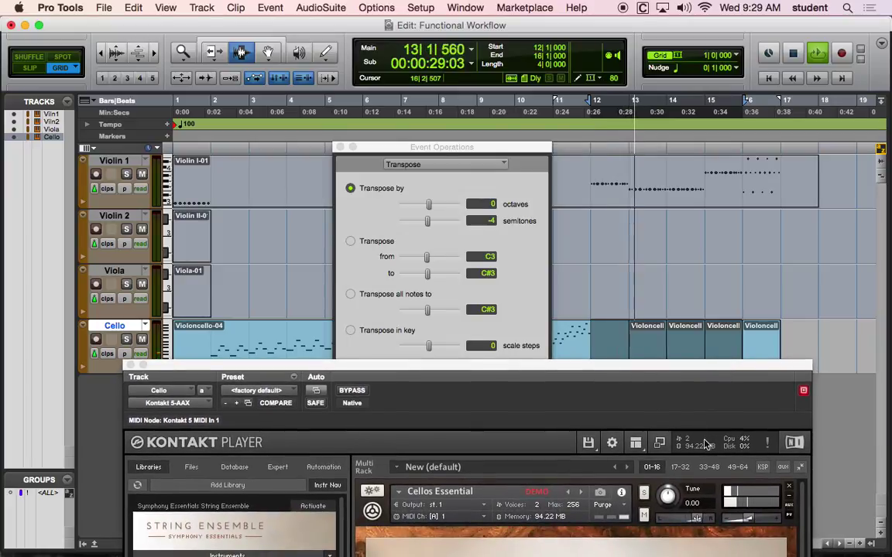
left_click_drag(648, 365, 630, 413)
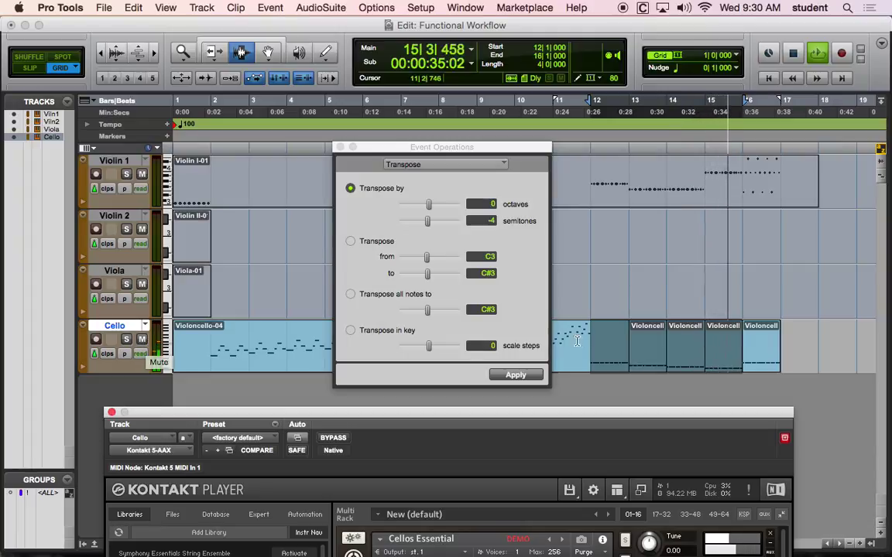
Open the bar 15 Cello clip in the MIDI Editor and show its individual notes unobstructed by the floating windows.
double_click(722, 343)
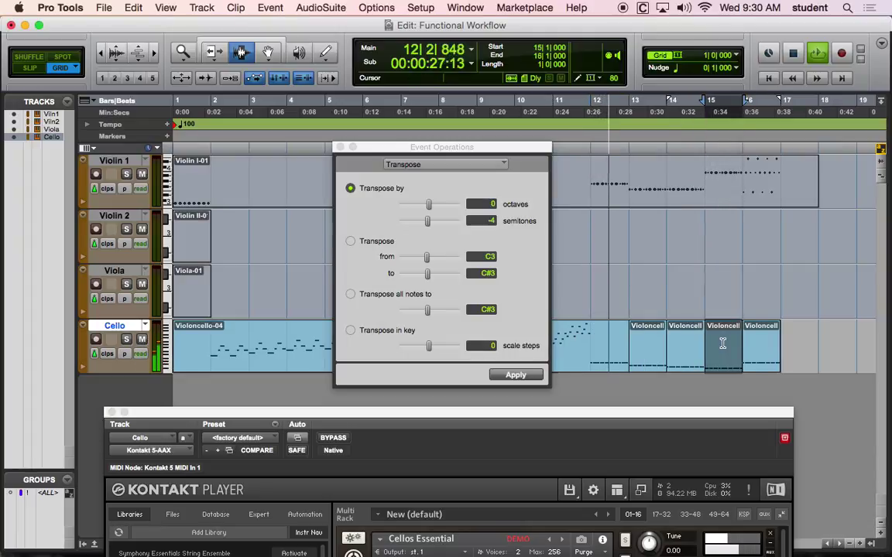
left_click(270, 59)
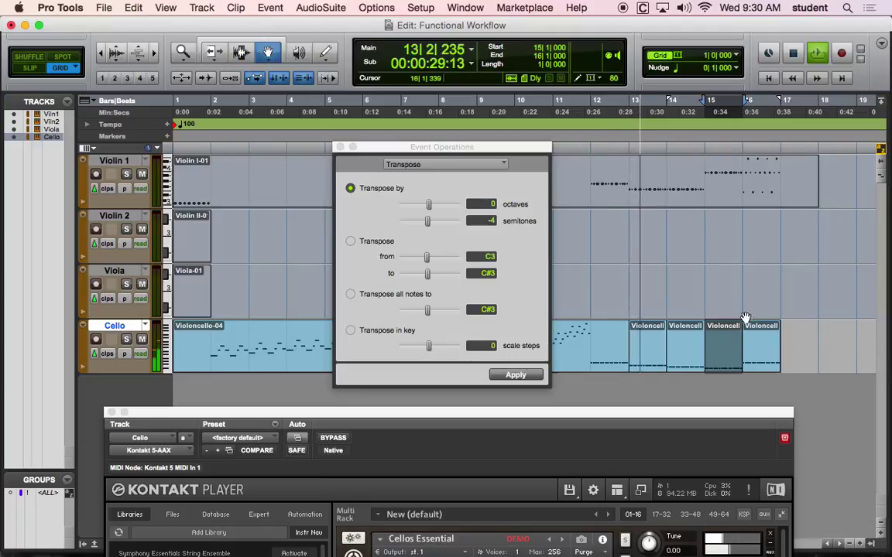
double_click(722, 353)
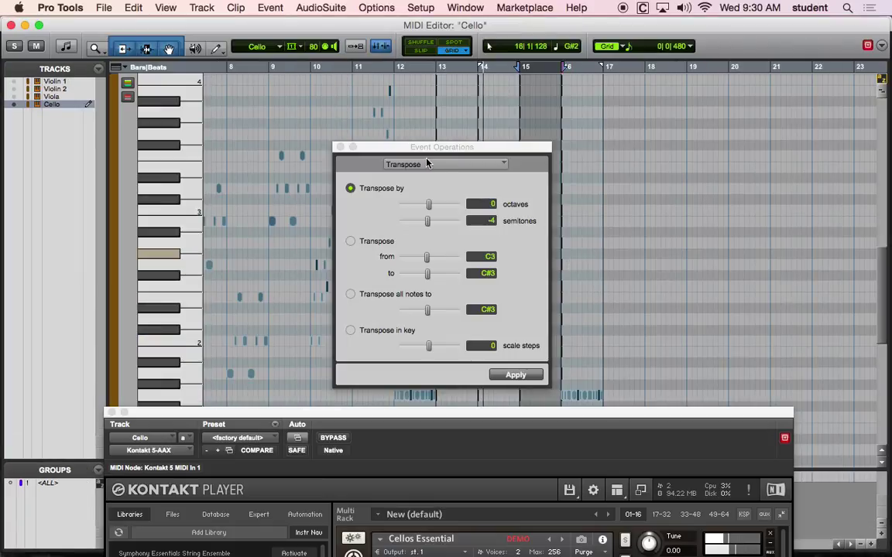
left_click_drag(413, 151, 72, 122)
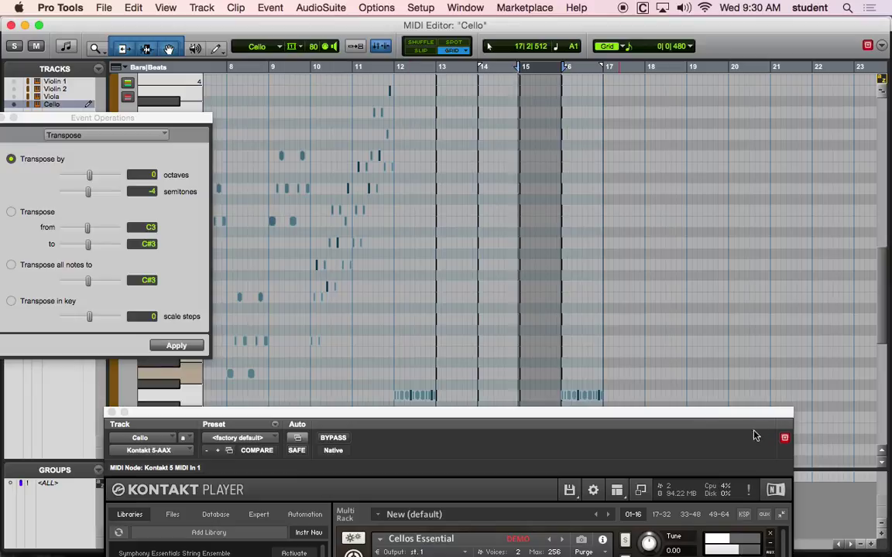
left_click_drag(706, 419, 647, 542)
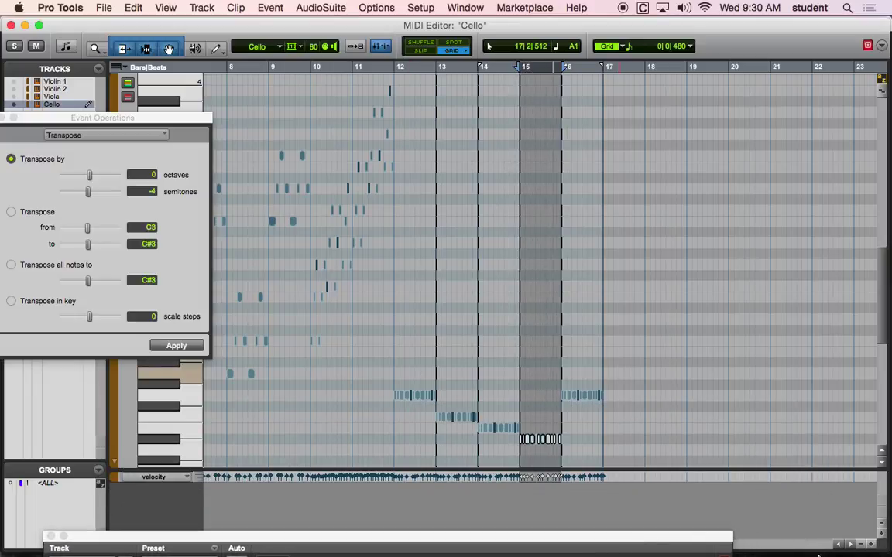
left_click(871, 547)
left_click(870, 546)
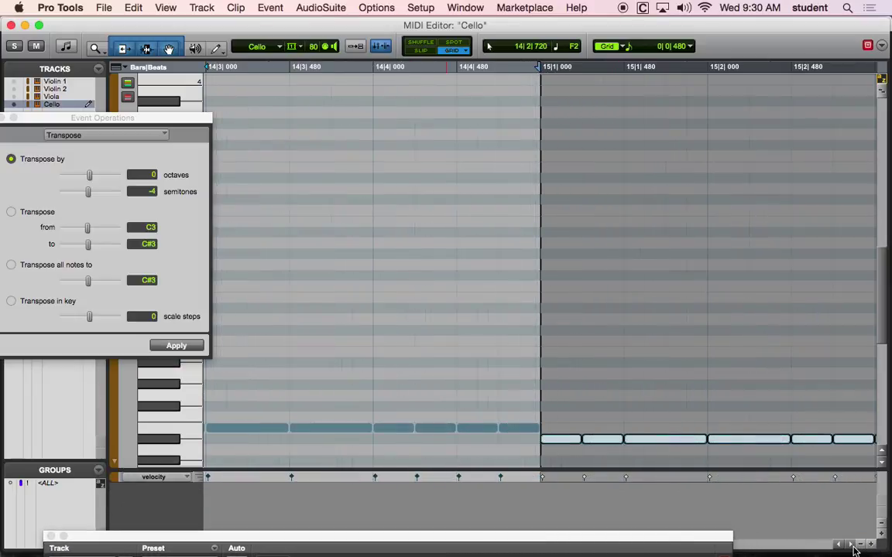
left_click(851, 545)
left_click_drag(851, 545, 851, 545)
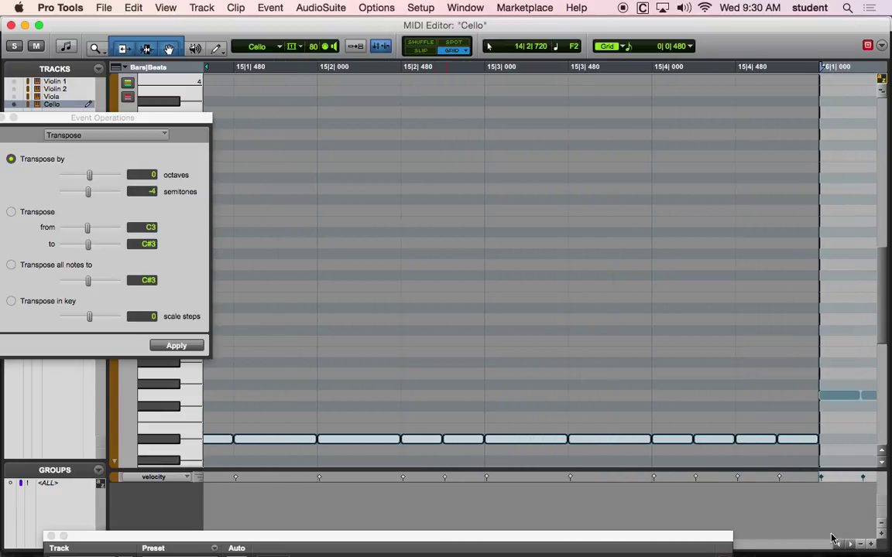
Lower the four Cello notes starting at 15|3|000 and ending before 15|4|480 by one semitone to D1.
left_click(507, 395)
left_click_drag(500, 432, 620, 440)
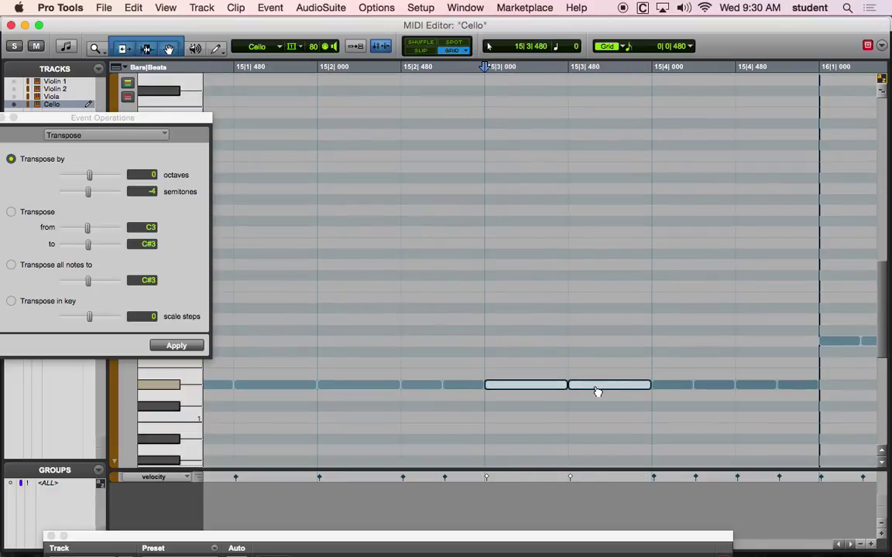
left_click_drag(597, 391, 594, 397)
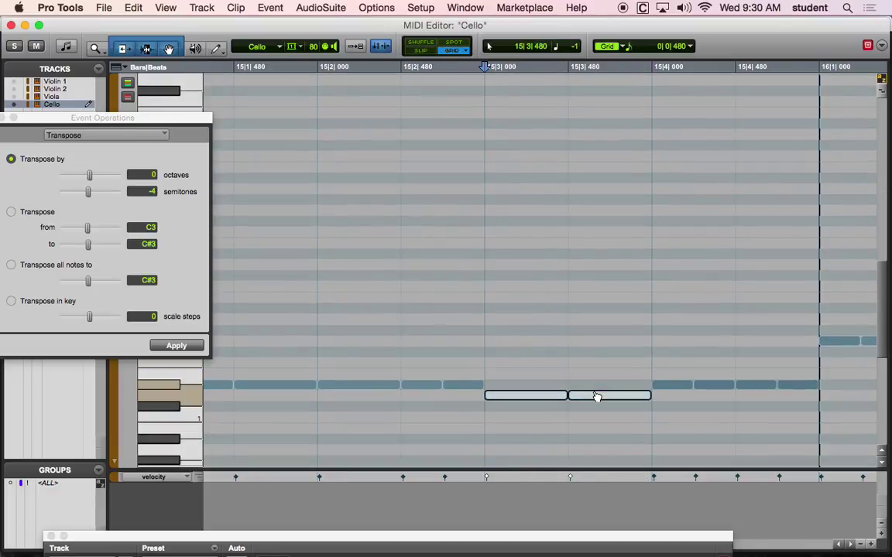
left_click(672, 384)
left_click(714, 384, "shift")
left_click_drag(684, 391, 683, 402)
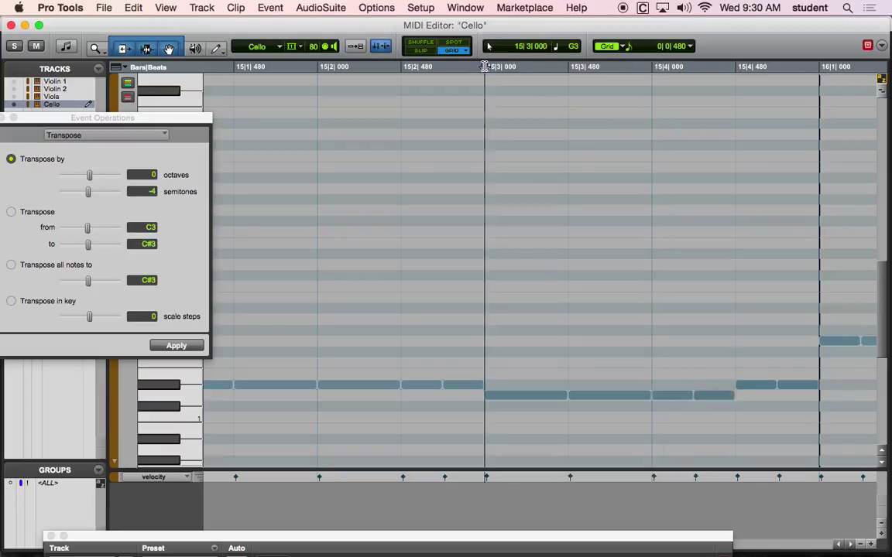
Play the Cello part from 15|3|000 to hear the lowered notes.
left_click(484, 67)
key("space")
key("space")
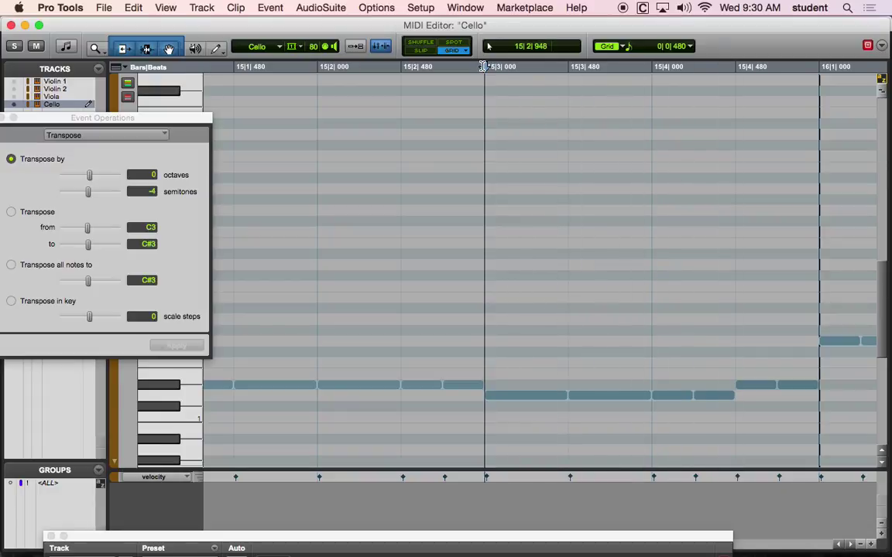
key("space")
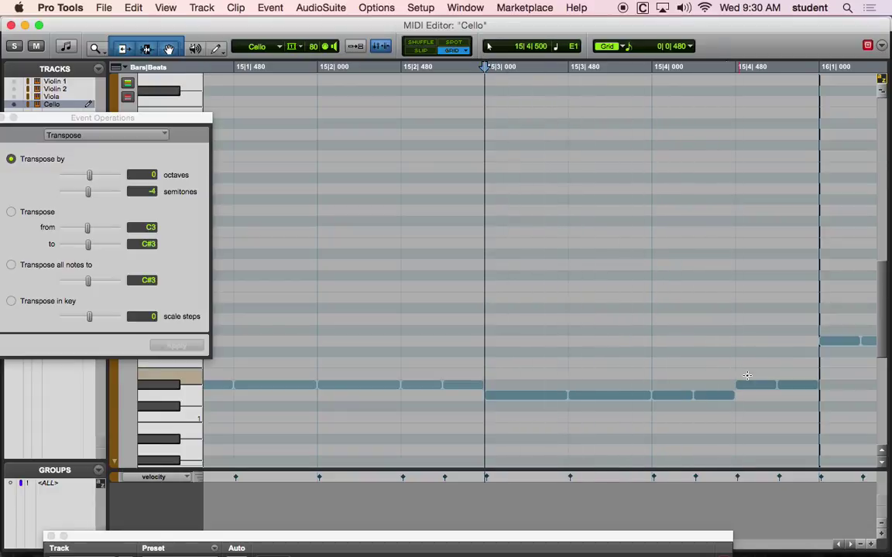
Select the last note of bar 15 and set the MIDI Editor grid to 1/16 note.
left_click_drag(792, 385, 808, 405)
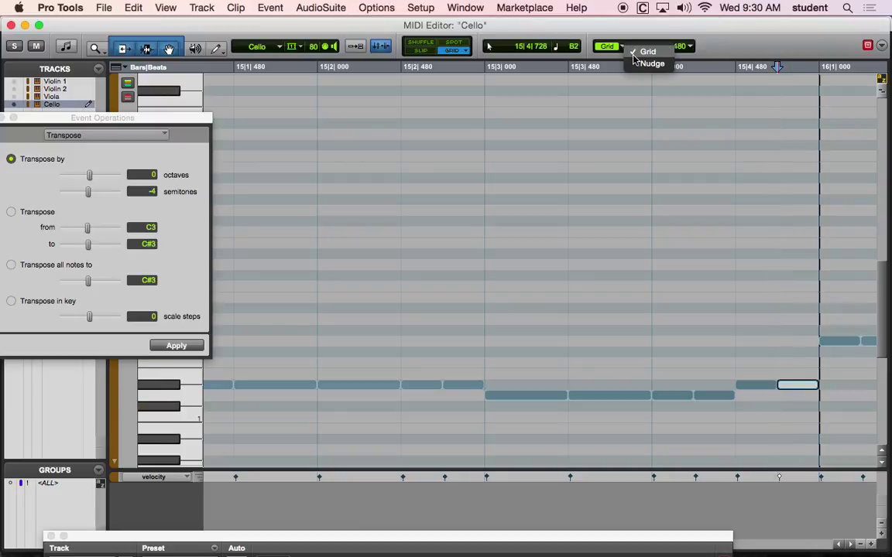
left_click(625, 47)
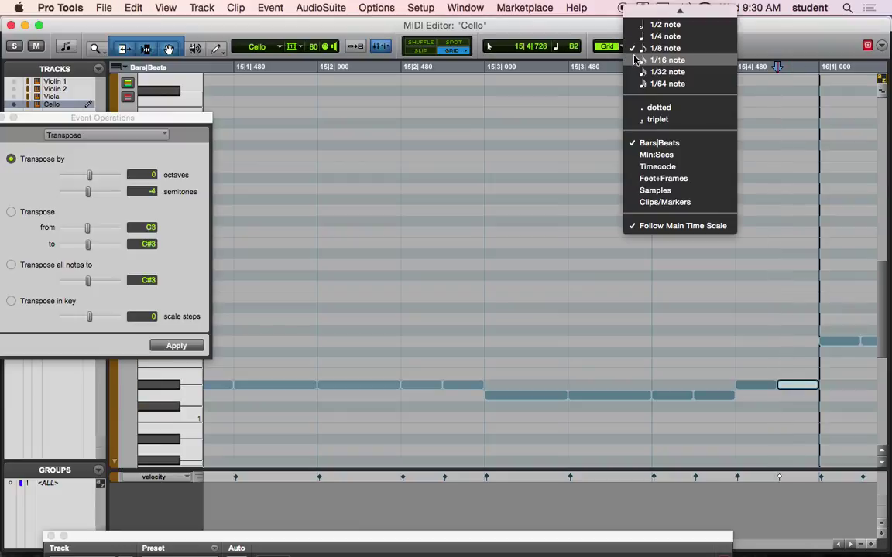
left_click(667, 60)
Raise the last three notes of bar 15 by one, two and three semitones in order, forming a rising line into bar 16.
left_click_drag(812, 394, 808, 360)
left_click_drag(772, 385, 770, 373)
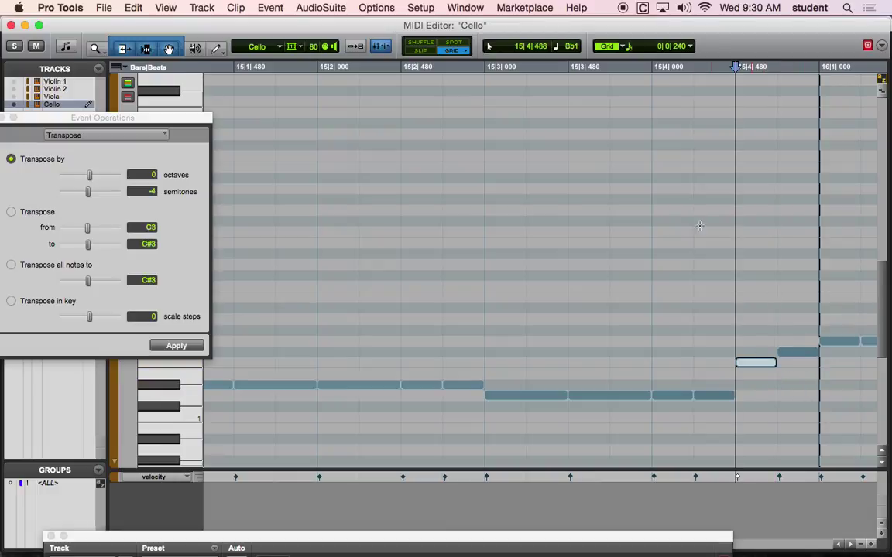
left_click(720, 396)
left_click_drag(720, 396, 721, 386)
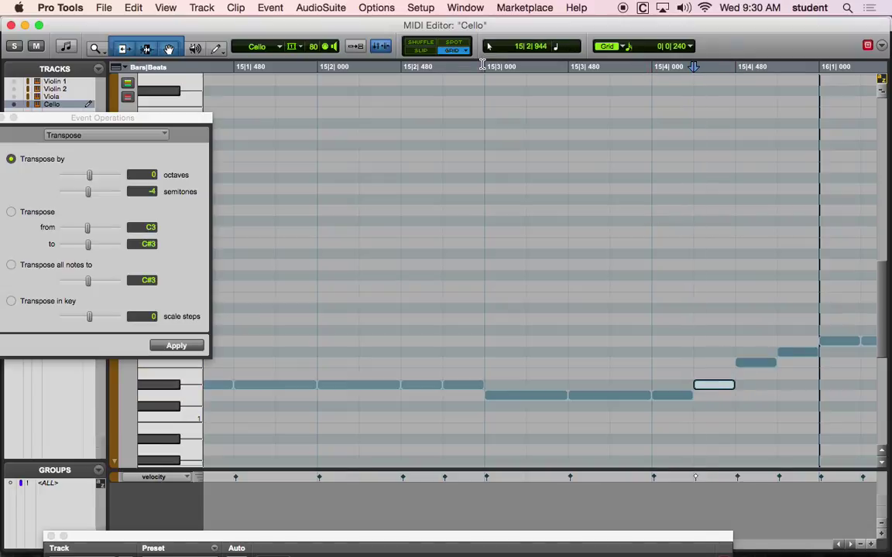
Play the edited Cello notes from 15|3|000, and close the MIDI Editor.
left_click(486, 68)
key("space")
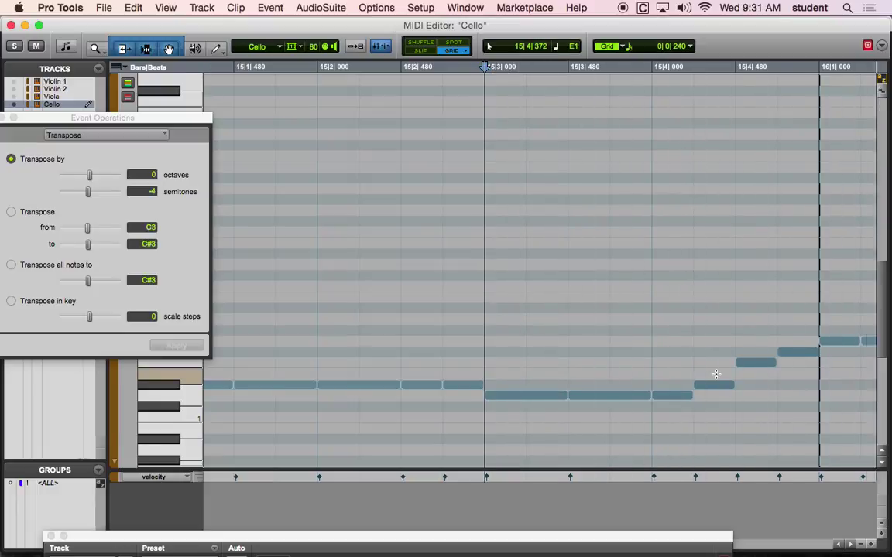
key("space")
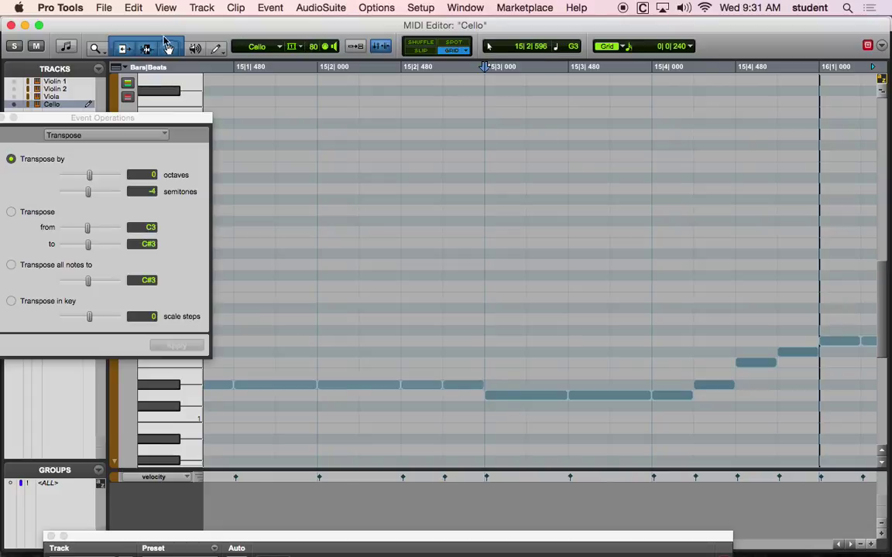
left_click(11, 25)
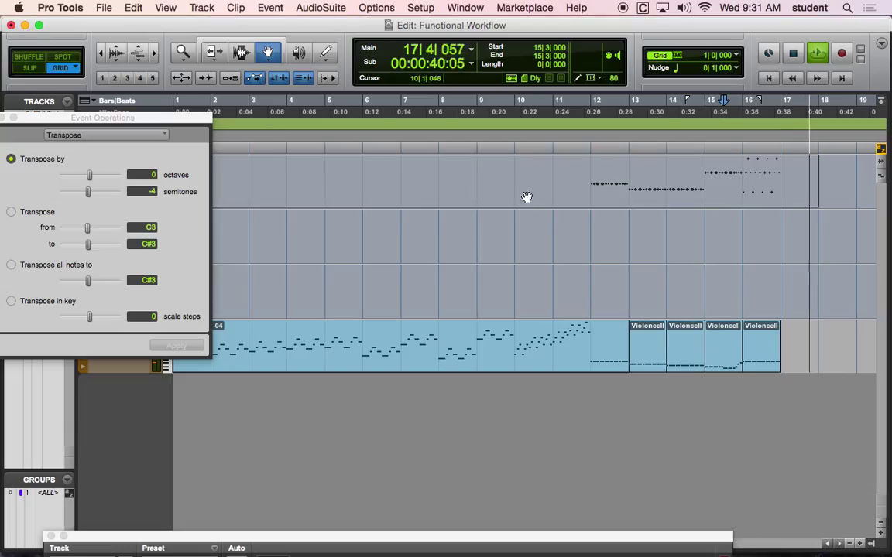
Select bars 12 to 15 on the Cello track and play them, moving the Event Operations window off the track names.
left_click(241, 52)
left_click_drag(592, 348, 731, 363)
key("space")
key("space")
left_click_drag(120, 118, 363, 47)
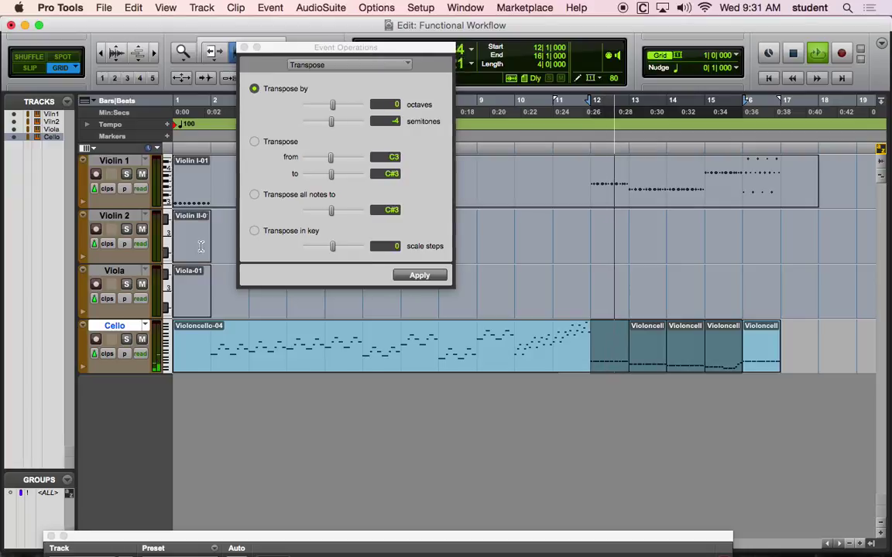
left_click(115, 358)
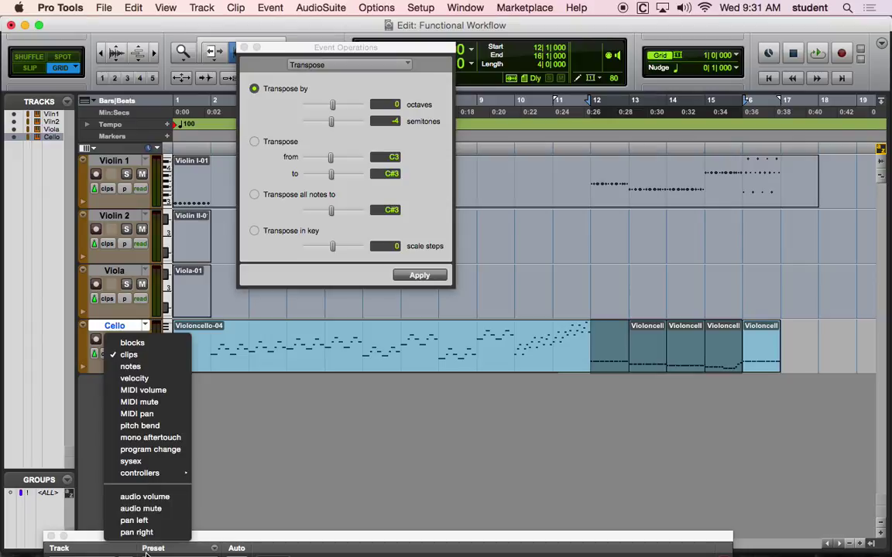
mouse_move(161, 475)
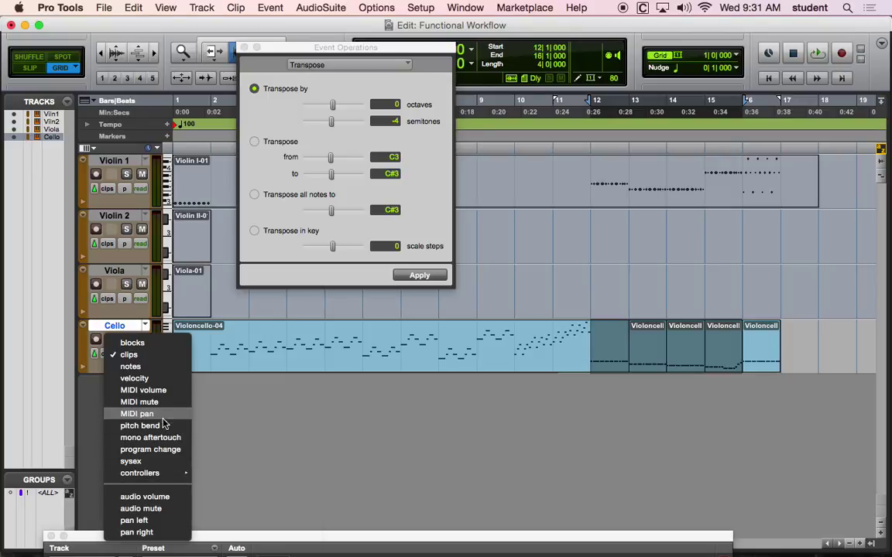
left_click(216, 415)
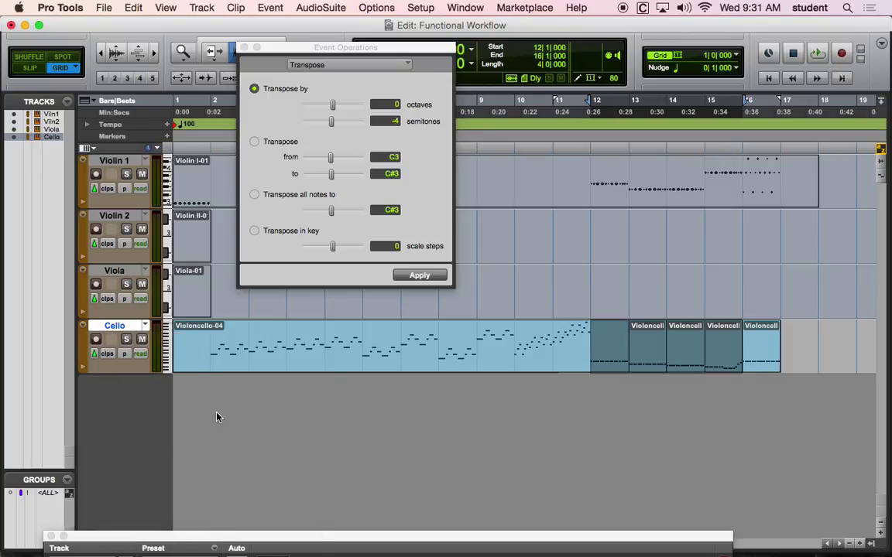
Start playback of the selected Cello bars and set the track's automation mode to off.
key("space")
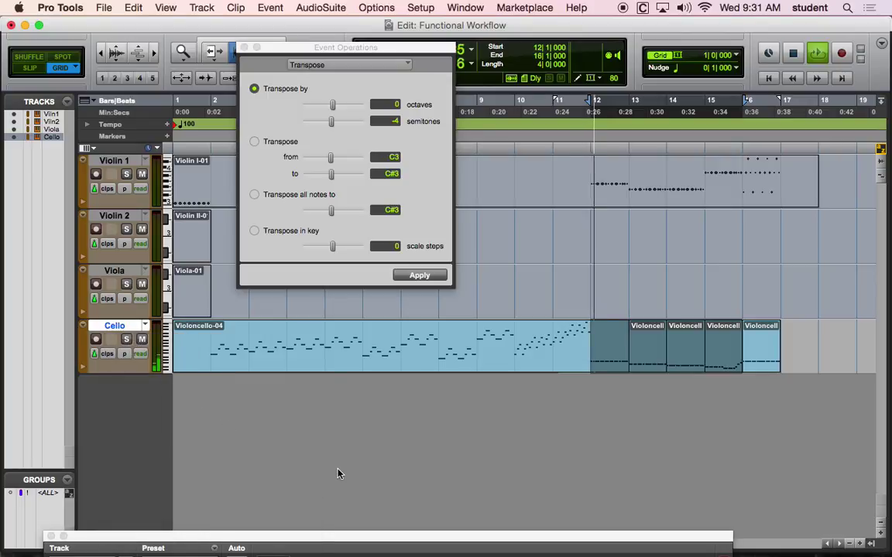
left_click(138, 354)
left_click(152, 343)
Bring the Cello's Kontakt Player window fully into view and reveal the articulation, round robin and repetition controls.
left_click_drag(312, 547, 303, 308)
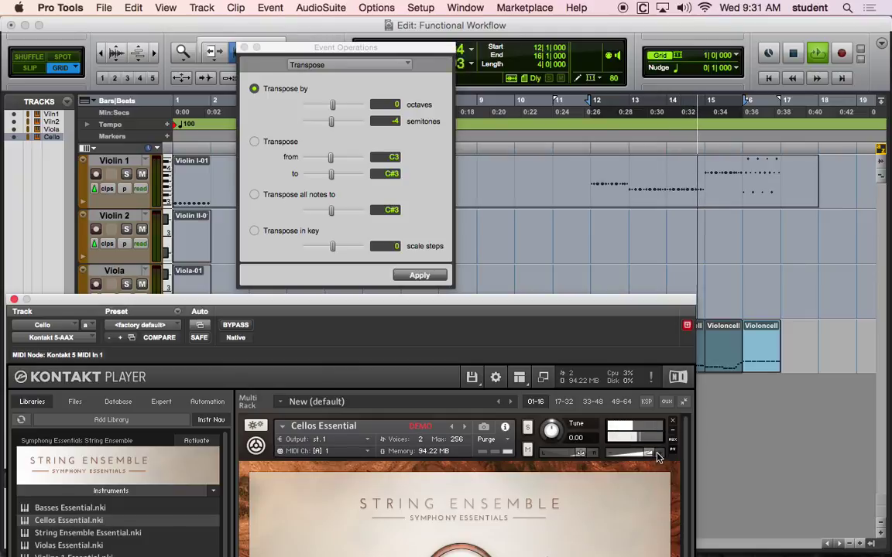
left_click_drag(599, 302, 677, 398)
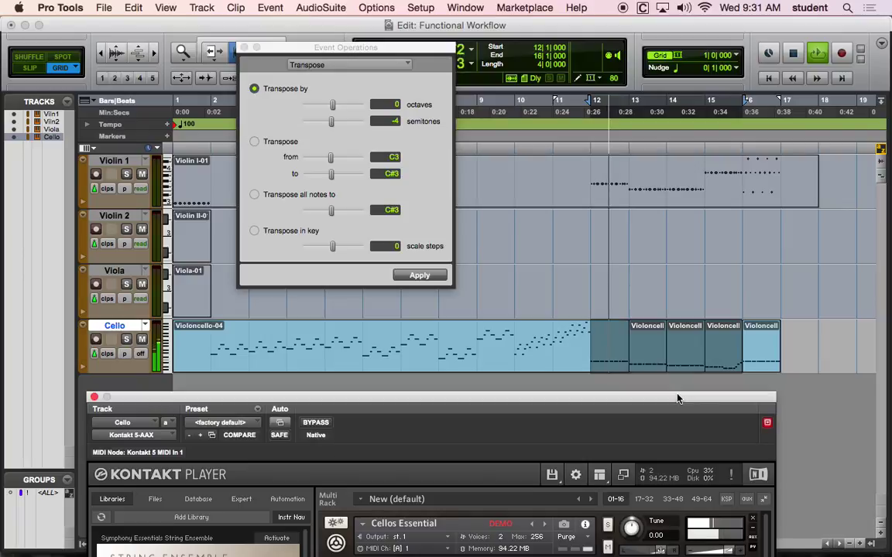
left_click_drag(677, 399, 656, 6)
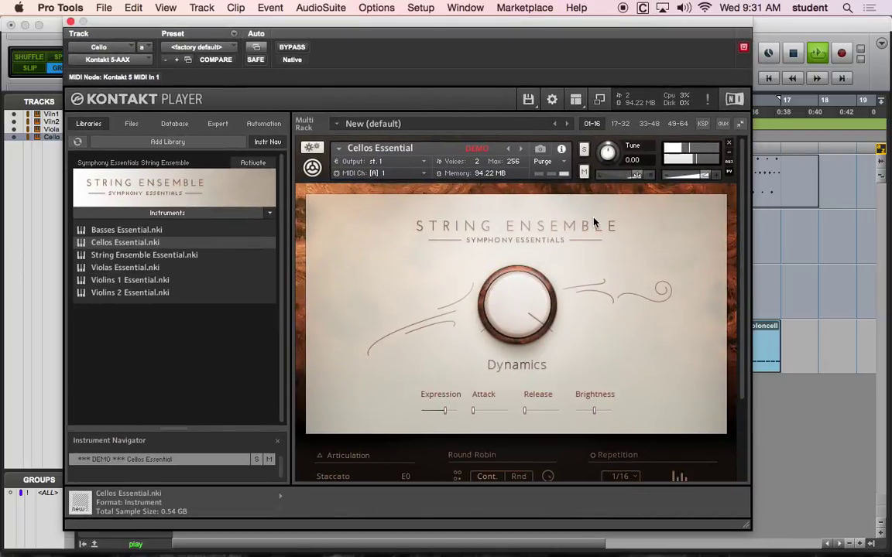
scroll(689, 318, "down", 2)
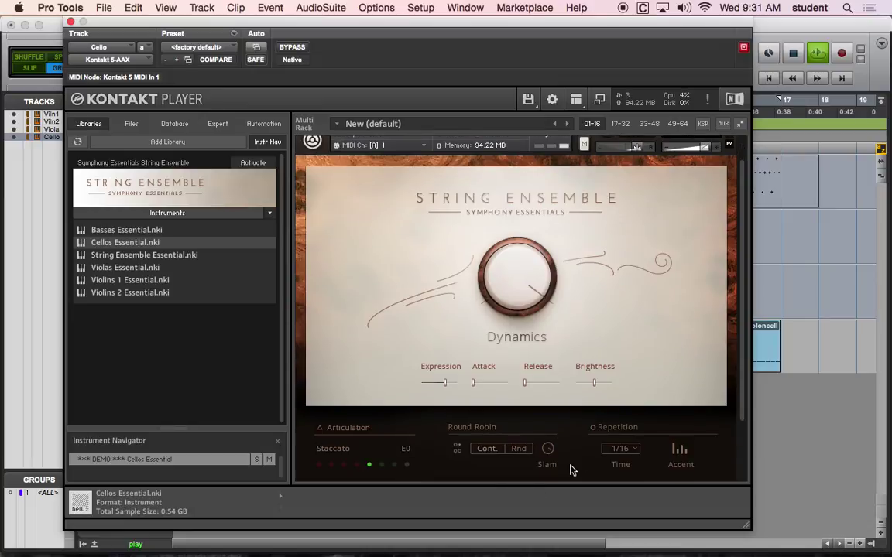
Set the repetition accent to Strong Accent 1 + 3 for the Spiccato articulation and Accent 1 + 3 for Pizzicato.
scroll(464, 457, "down", 2)
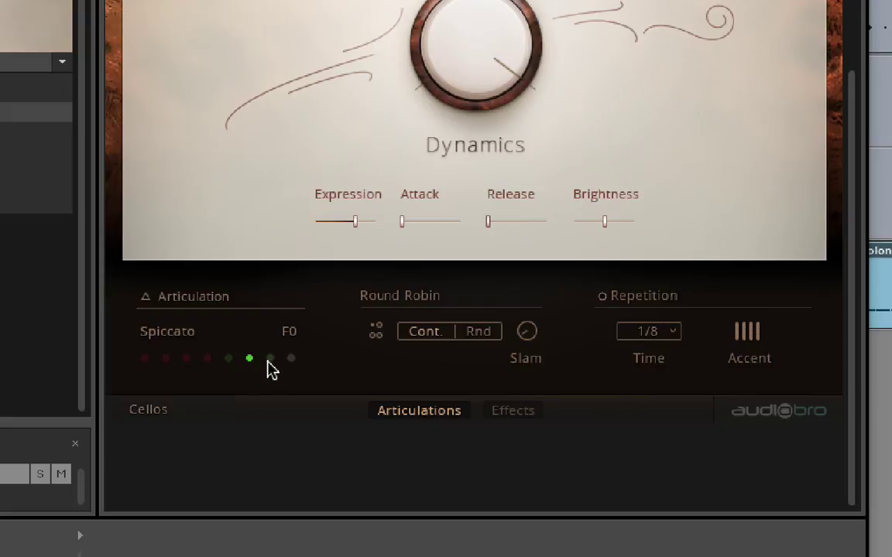
left_click(751, 329)
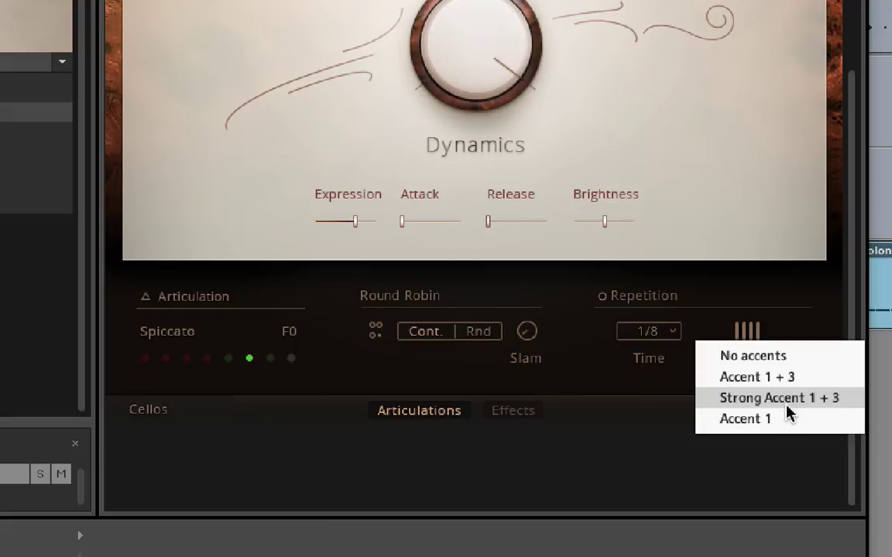
left_click(777, 397)
left_click(271, 358)
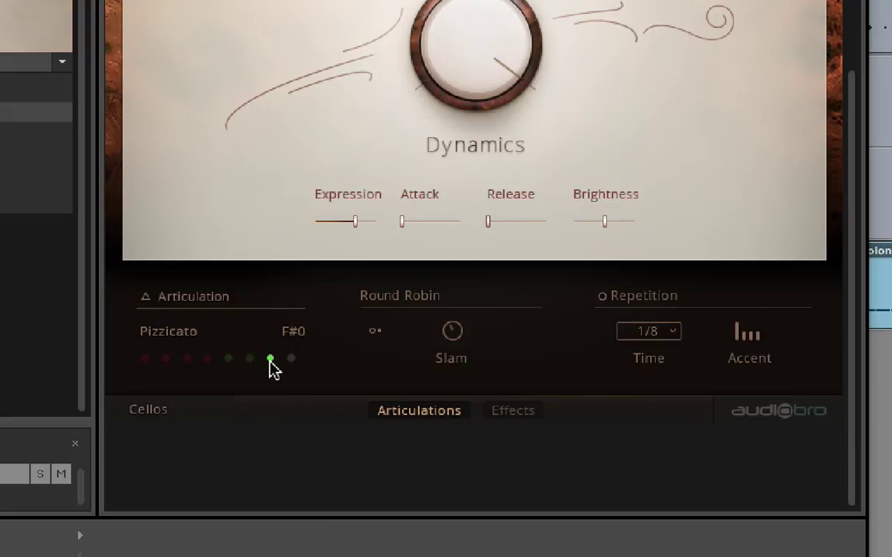
left_click(747, 335)
left_click(763, 379)
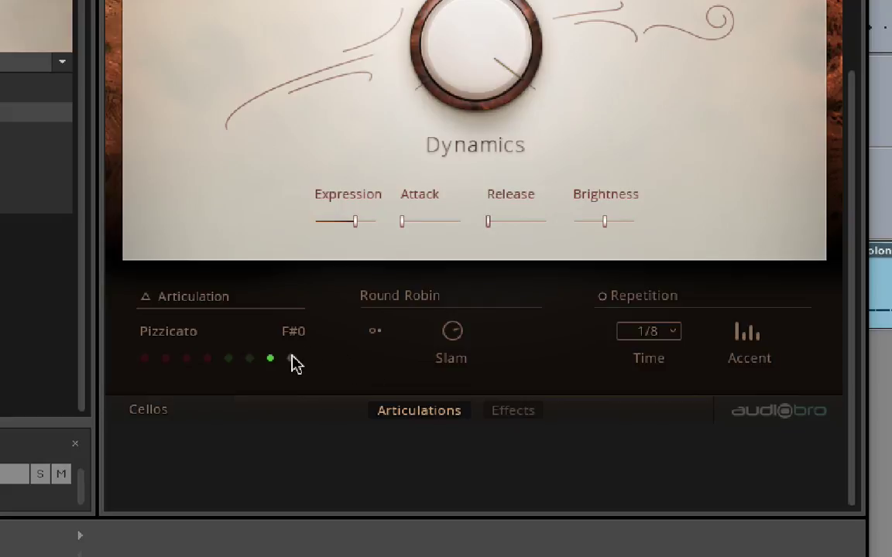
Try the Sustains and Sordino Sus. Vib. articulations, and raise the attack to 55% on Sustains.
left_click(145, 357)
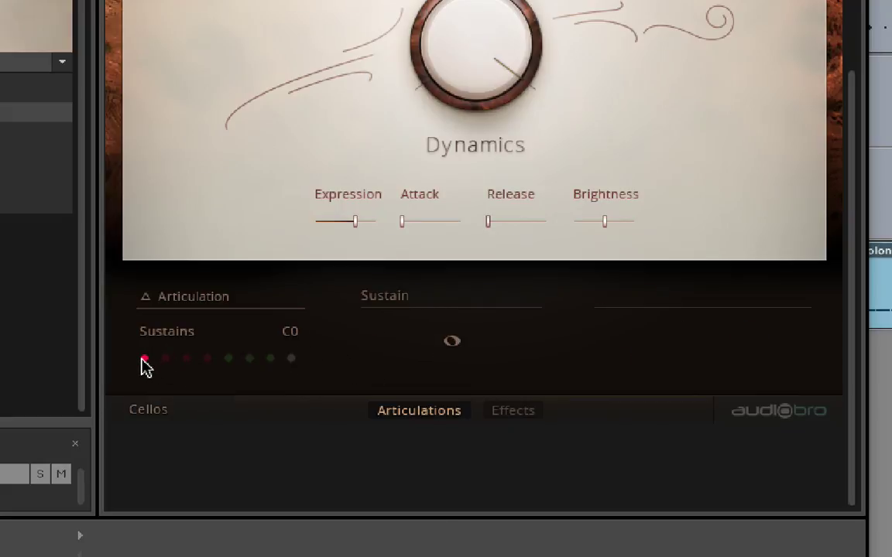
left_click(165, 358)
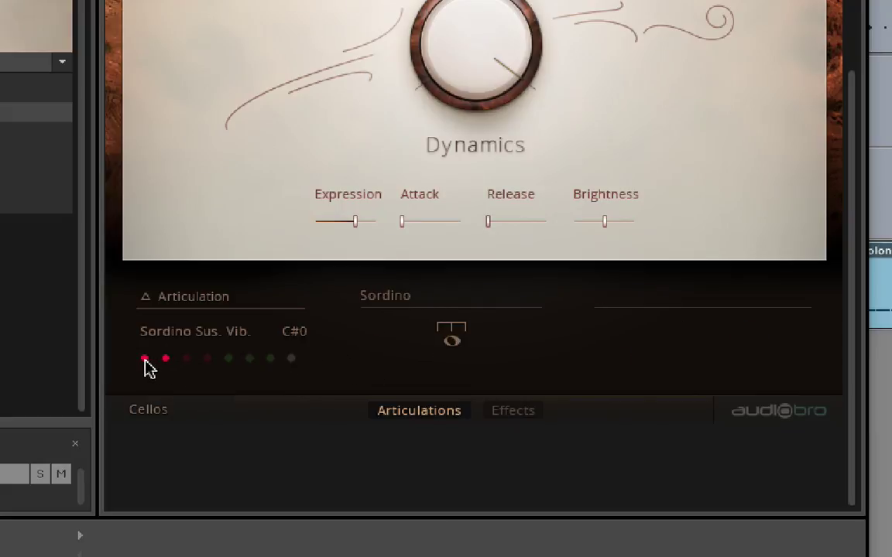
left_click(145, 360)
mouse_move(404, 221)
left_mouse_down()
mouse_move(429, 233)
mouse_move(466, 227)
mouse_move(432, 226)
mouse_move(470, 236)
mouse_move(418, 227)
left_mouse_up()
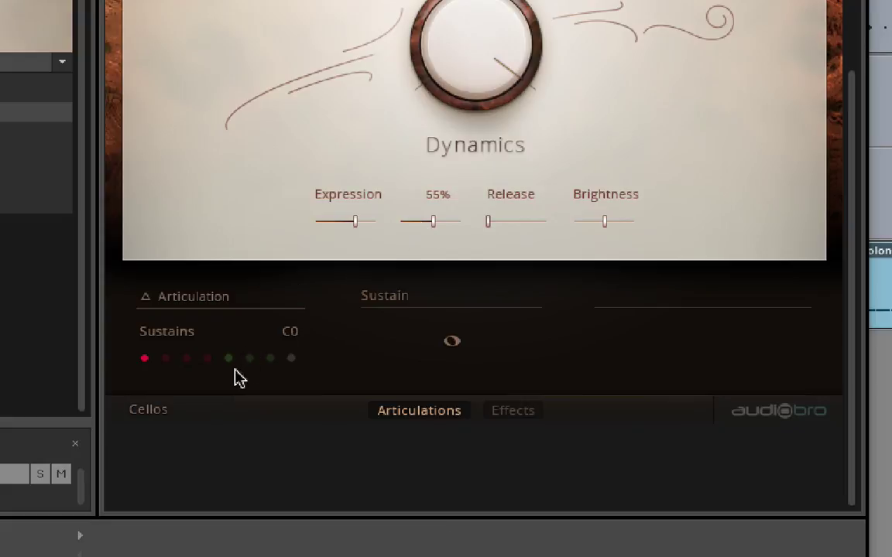
Select the Staccato articulation, set the release to 17% and lower the attack to a small amount.
left_click(228, 360)
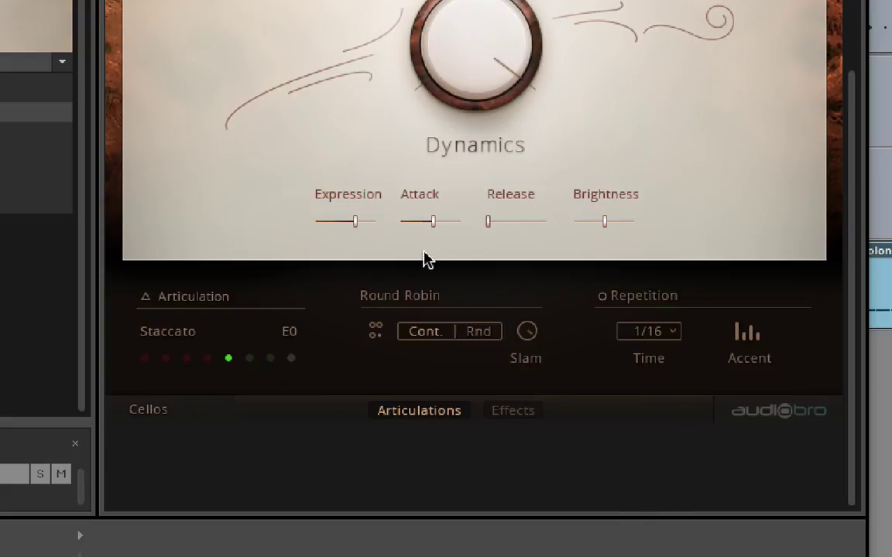
left_click_drag(433, 223, 396, 230)
left_click_drag(486, 230, 522, 231)
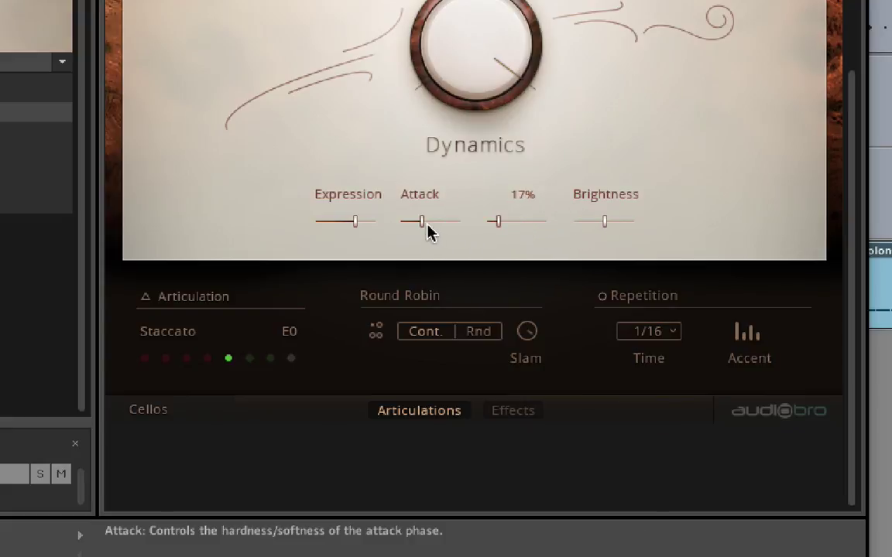
left_click_drag(419, 226, 404, 230)
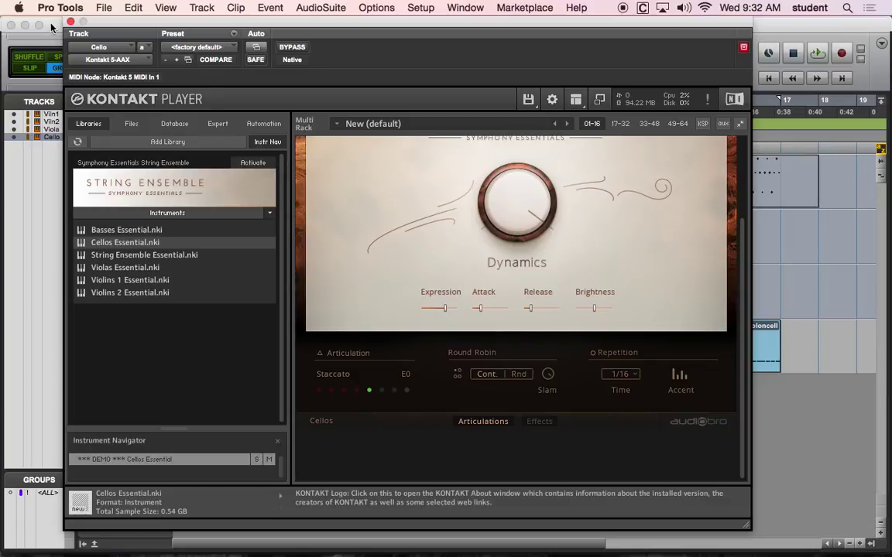
Save the session, and close the Kontakt Player and Event Operations windows.
left_click_drag(104, 26, 402, 142)
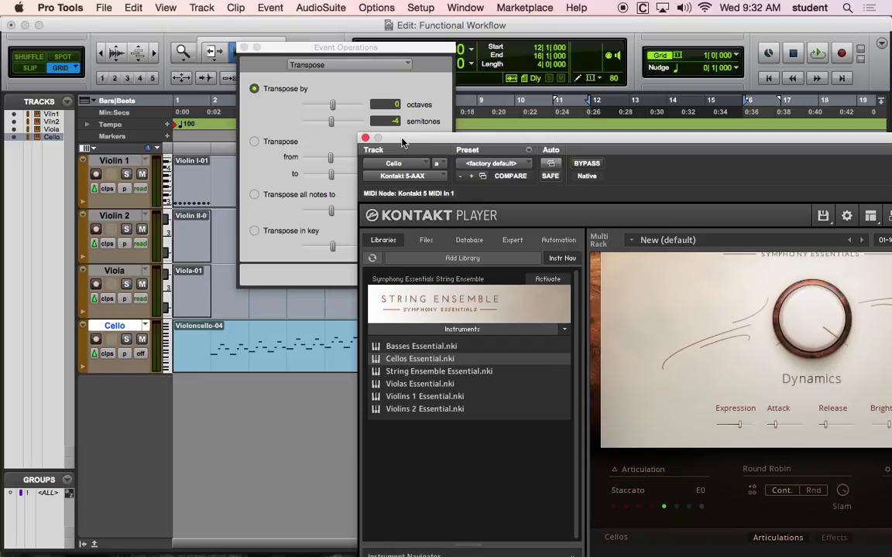
key("super+s")
left_click(365, 138)
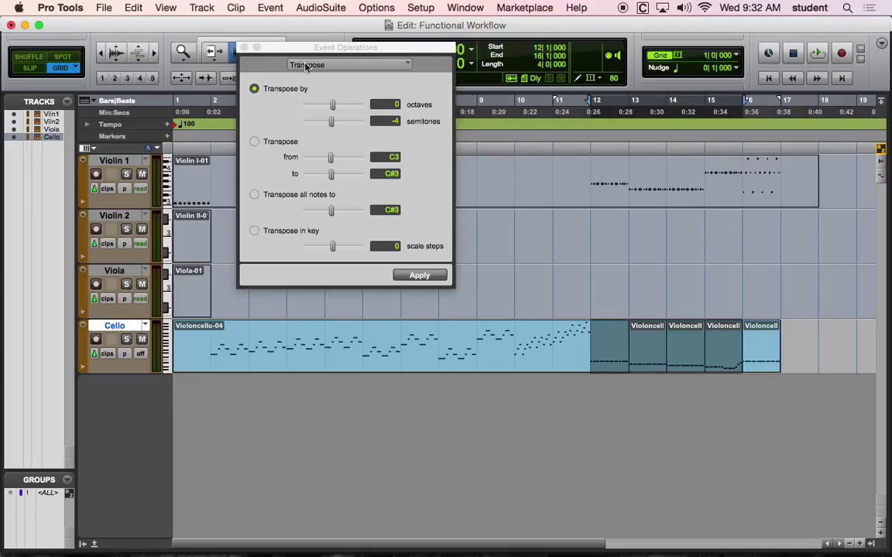
left_click(244, 48)
Select bars 10 and 11 on the Cello track, save the session and start playback.
left_click_drag(518, 346, 583, 346)
key("super+s")
key("space")
Open Kontakt from the Cello's insert in the Mix window, return to the Edit window and move Kontakt below the tracks.
key("super+equal")
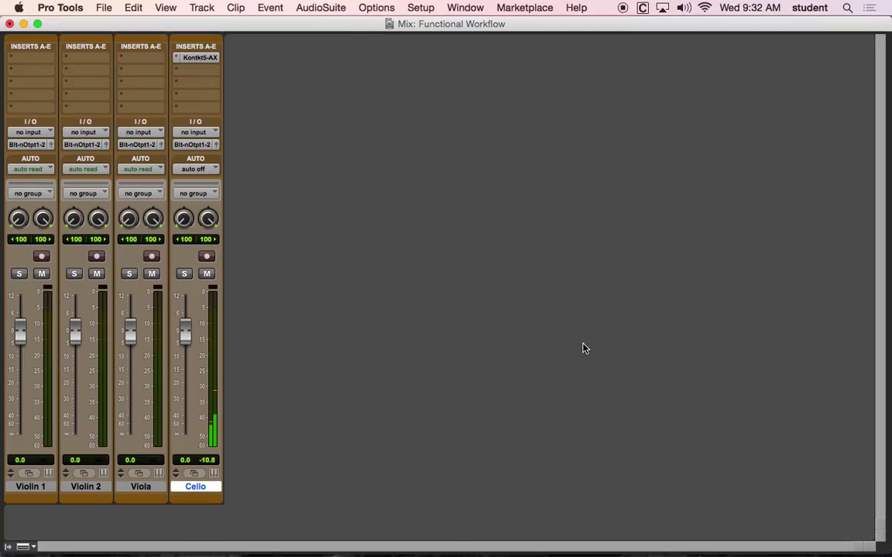
left_click(213, 58)
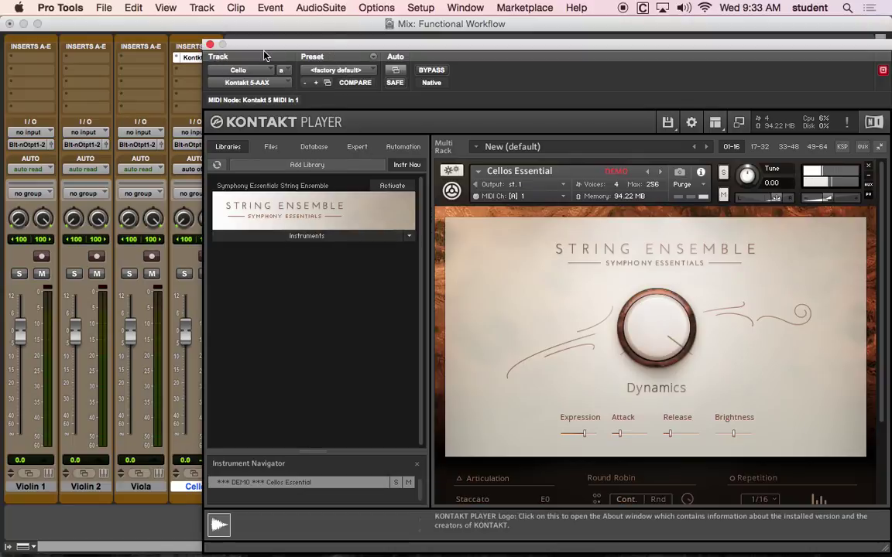
key("super+equal")
left_click_drag(272, 51, 179, 435)
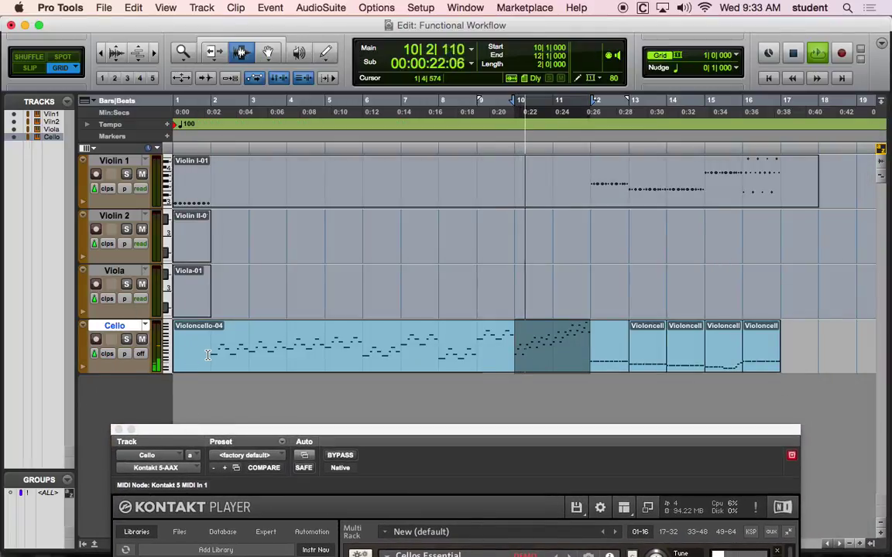
Transpose the Cello notes in bars 2 to 11 by -1 octave and 0 semitones.
left_click_drag(208, 355, 589, 378)
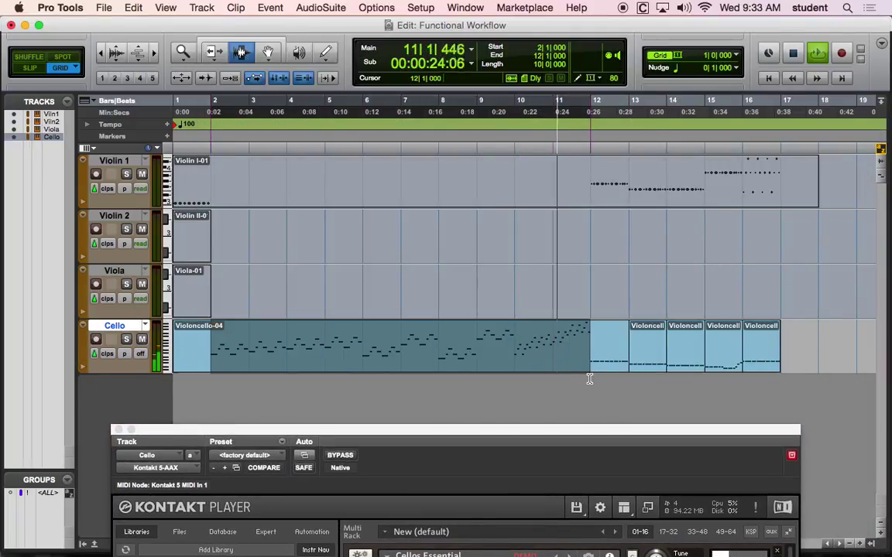
left_click(270, 8)
mouse_move(364, 52)
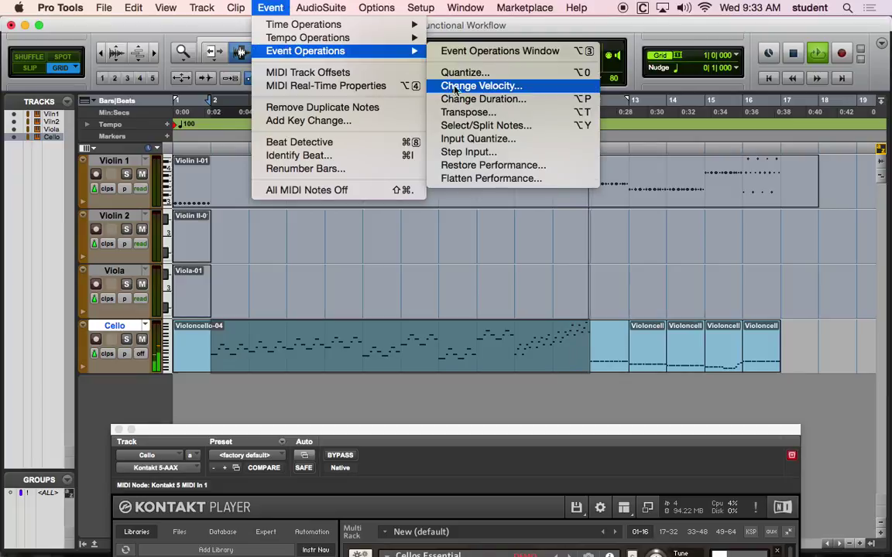
left_click(467, 112)
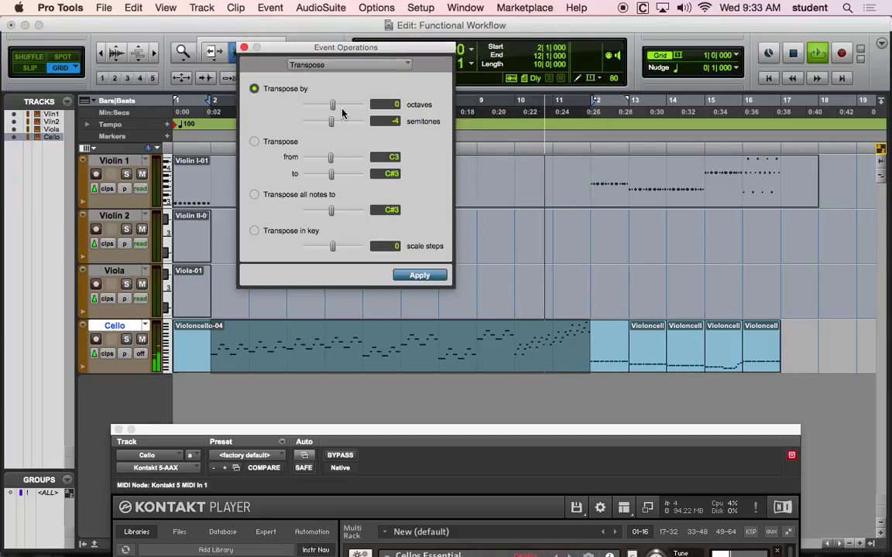
left_click_drag(332, 120, 327, 106)
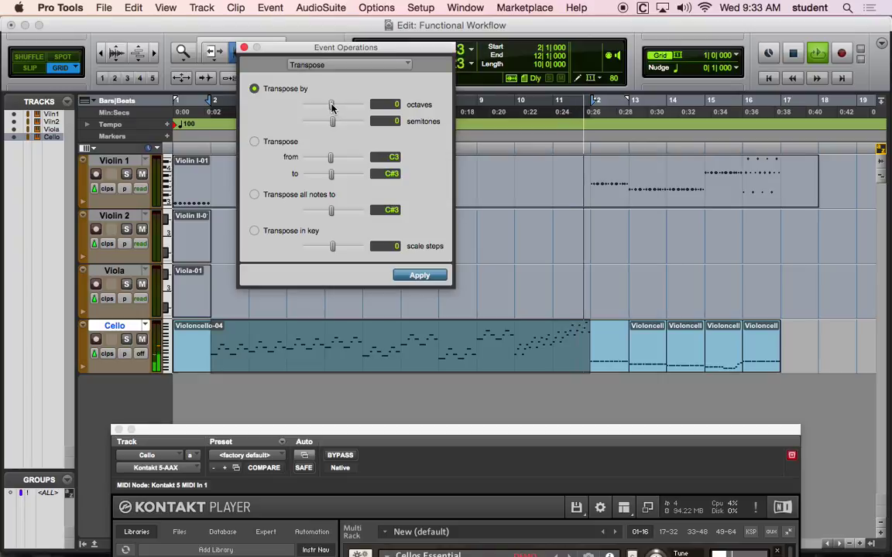
left_click(402, 276)
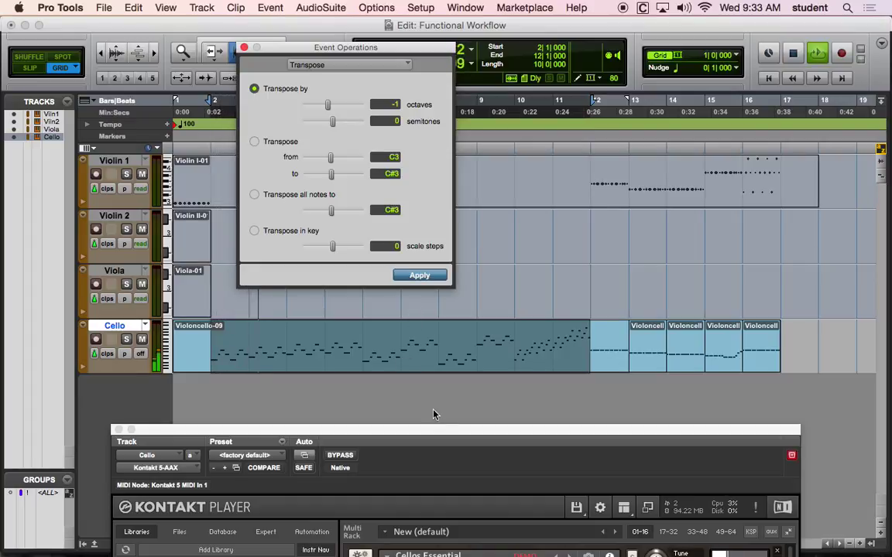
Transpose the Cello notes in bars 6 to 8 up by 1 octave.
left_click_drag(429, 434, 412, 417)
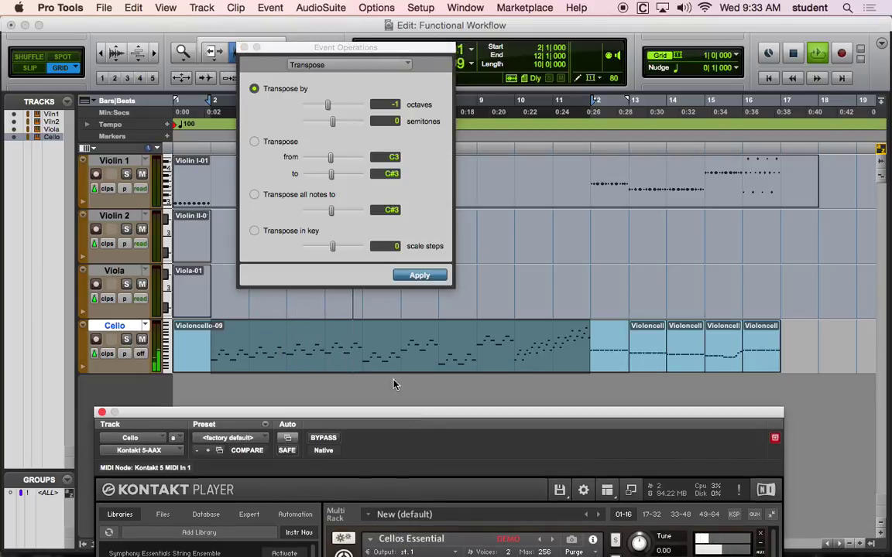
left_click(363, 348)
left_click_drag(364, 348, 473, 345)
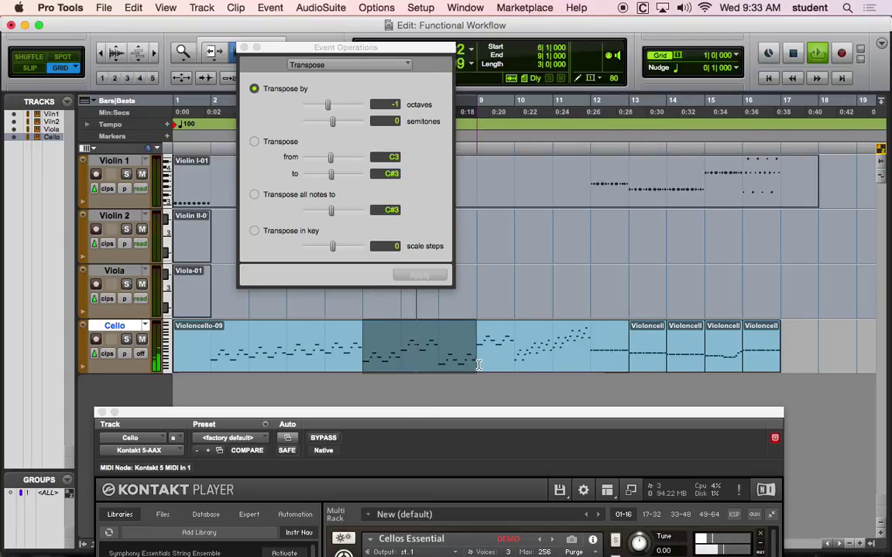
left_click_drag(328, 106, 338, 112)
left_click(403, 276)
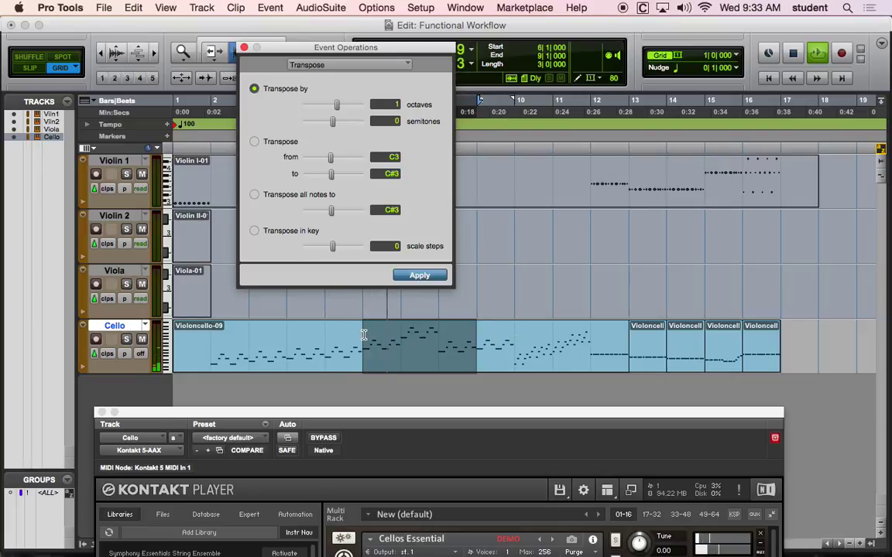
Extend the Cello selection through bar 11, raise the Kontakt Player window into view and stop playback after listening.
left_click(559, 370, "shift")
left_click(584, 370, "shift")
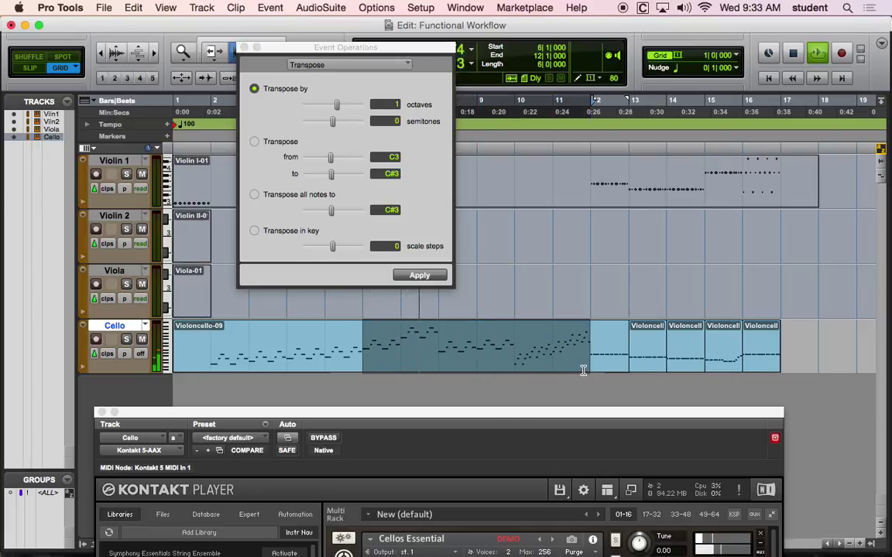
left_click_drag(560, 416, 559, 223)
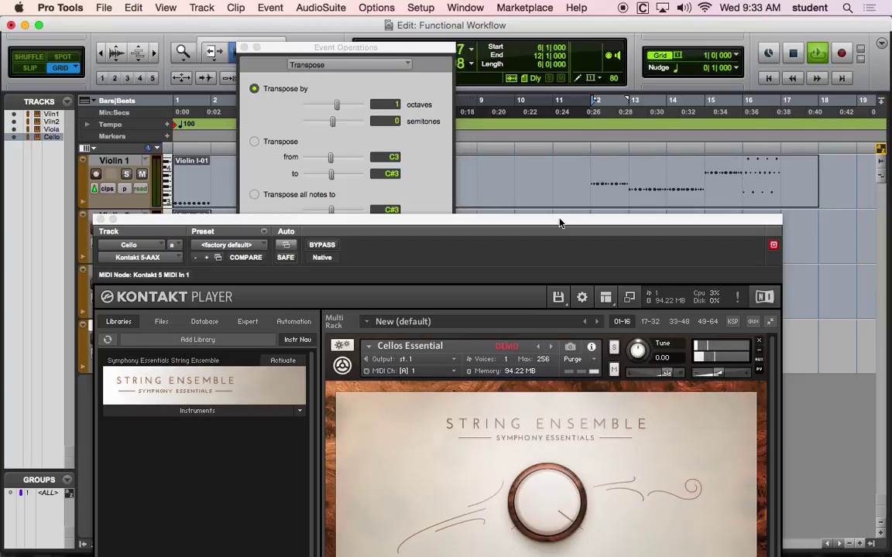
key("space")
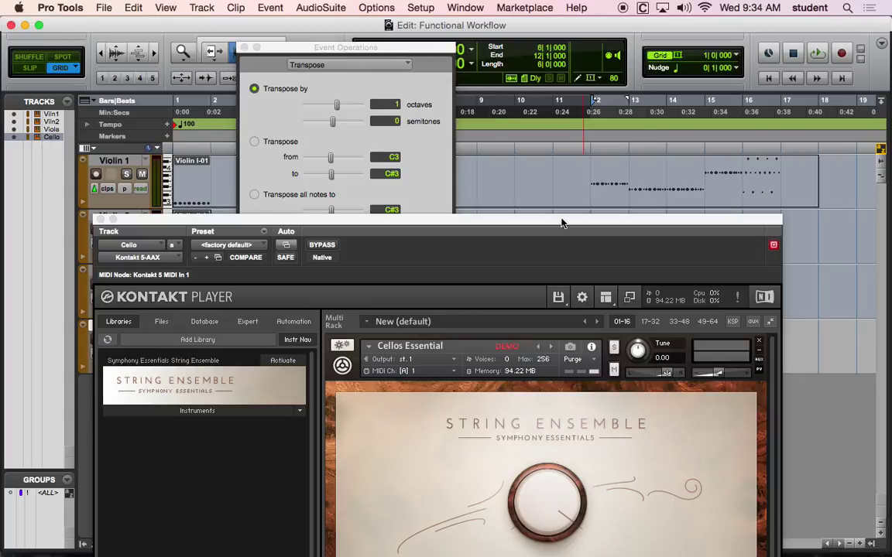
Expand the String Ensemble instrument list in Kontakt Player and move the window to show more of the interface.
left_click(562, 223)
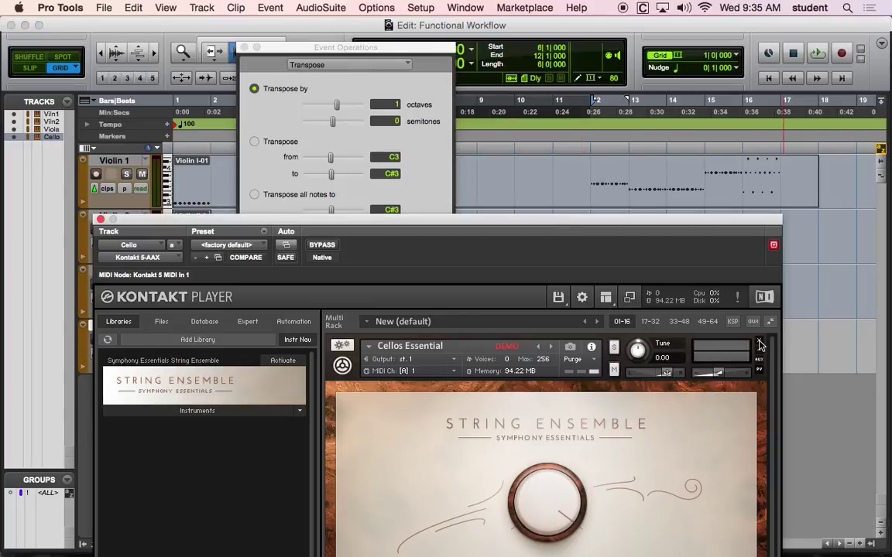
left_click(225, 411)
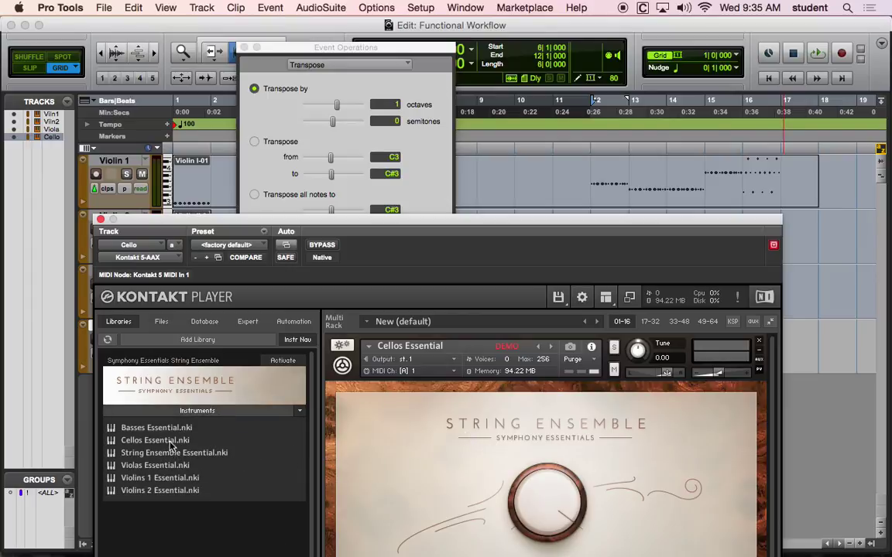
left_click_drag(461, 219, 547, 95)
Save and close the session, and reopen the recent session Functional Workflow.
key("super+s")
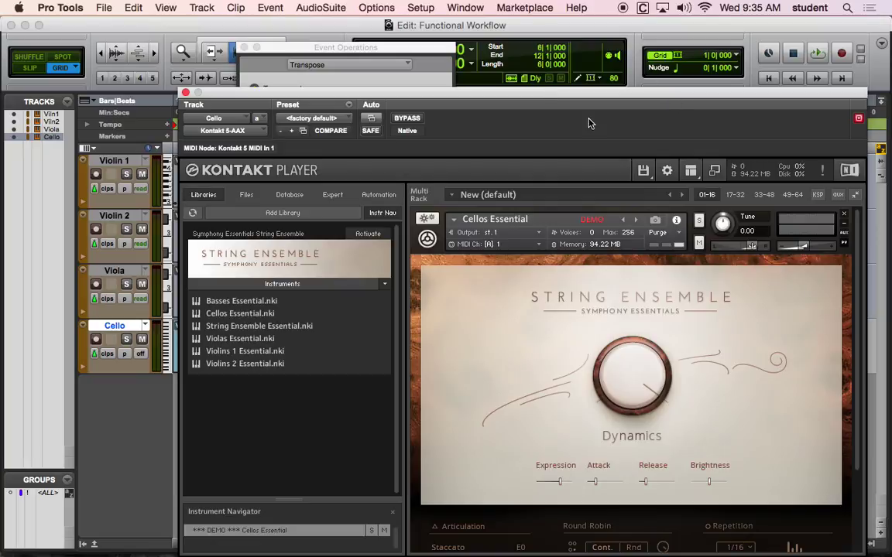
left_click(104, 8)
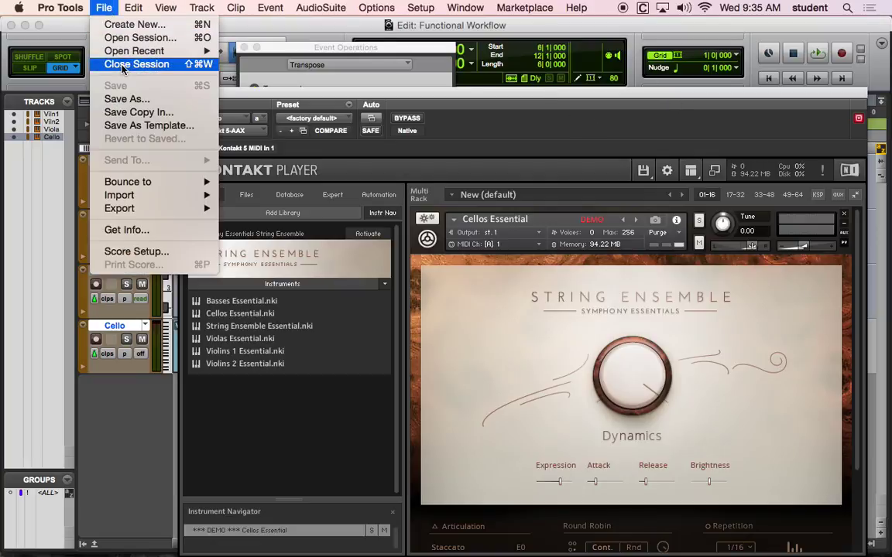
left_click(122, 64)
left_click(104, 8)
mouse_move(136, 50)
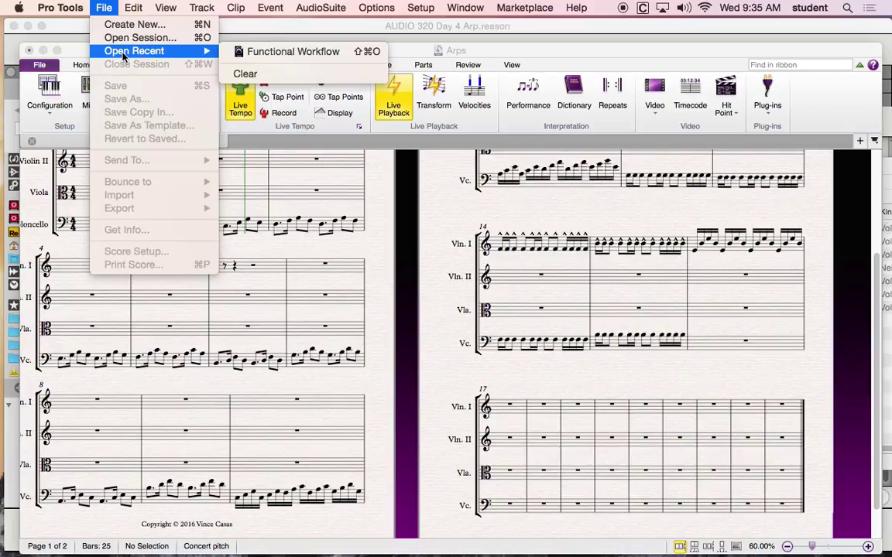
left_click(290, 51)
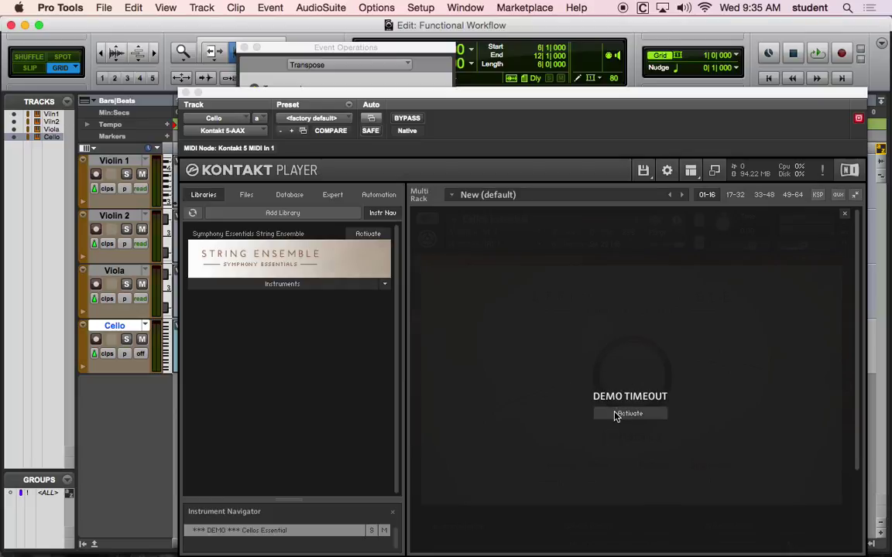
Remove the timed-out instrument from Kontakt's rack and load Cellos Essential.nki from the String Ensemble library again.
left_click(327, 288)
left_click(240, 313)
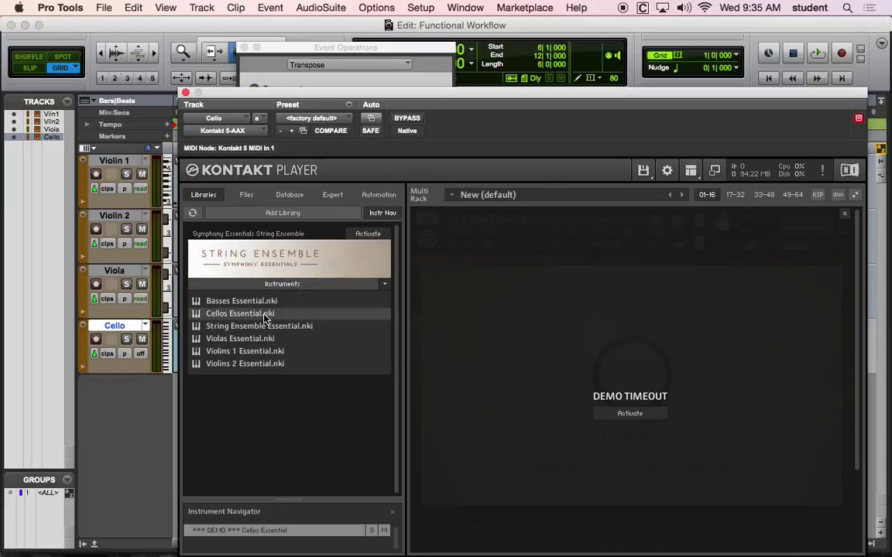
left_click(844, 214)
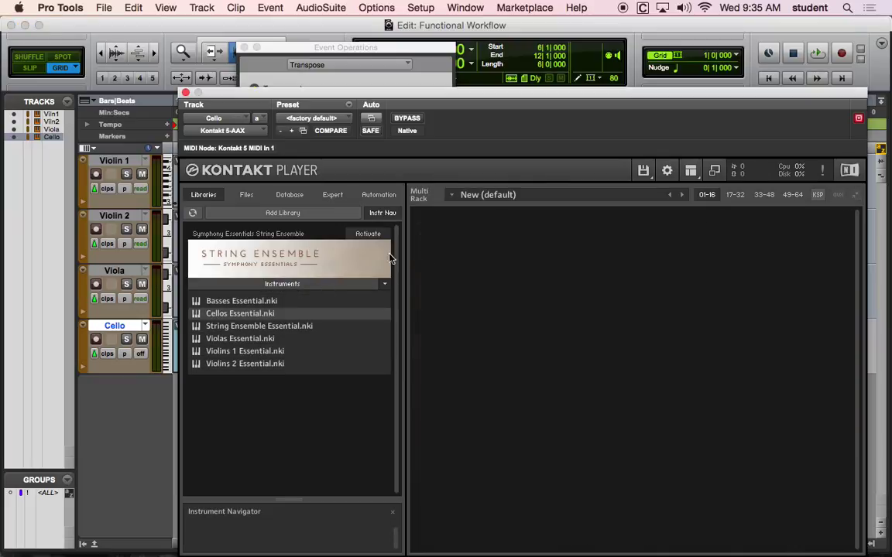
left_click_drag(210, 316, 503, 275)
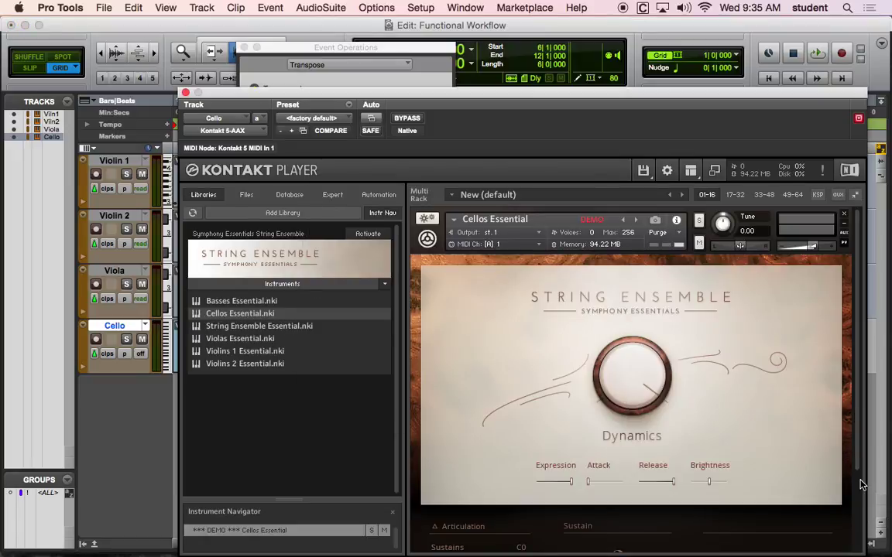
Switch the Kontakt cello to the Staccato articulation and play the selected passage back to hear it.
scroll(861, 480, "down", 5)
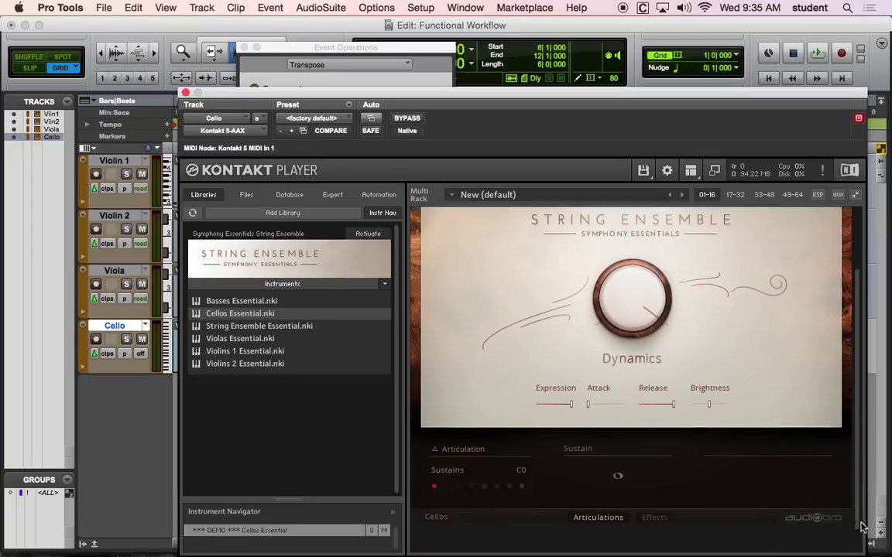
left_click(483, 475)
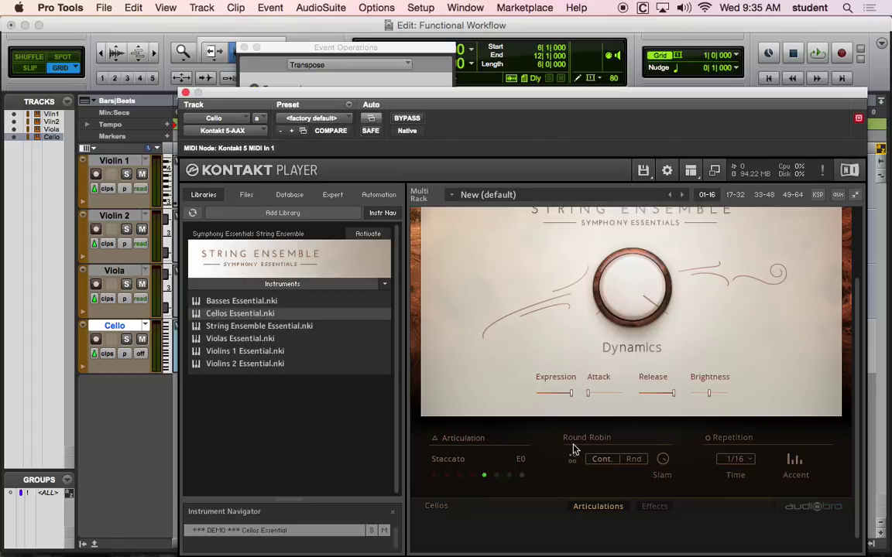
key("space")
key("space")
key("space")
mouse_move(588, 394)
left_mouse_down()
mouse_move(603, 406)
mouse_move(631, 391)
mouse_move(638, 403)
mouse_move(527, 379)
mouse_move(582, 393)
left_mouse_up()
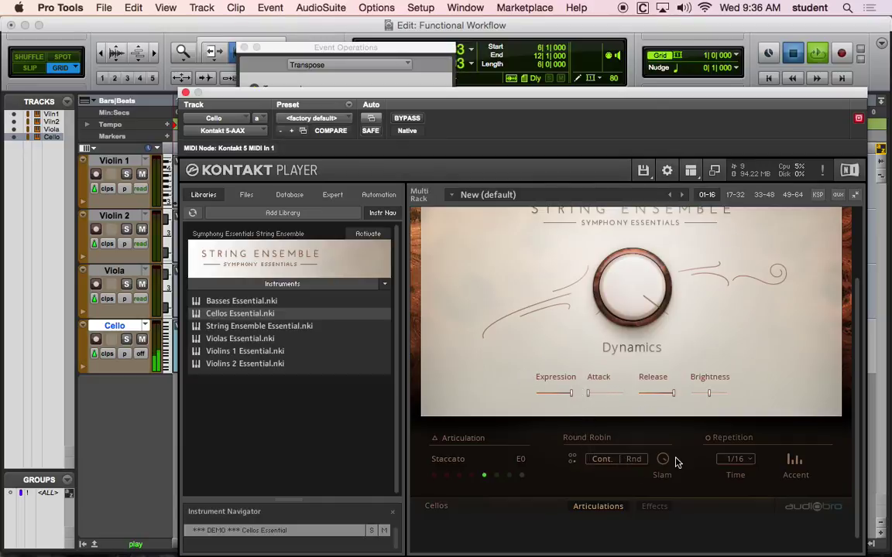
key("space")
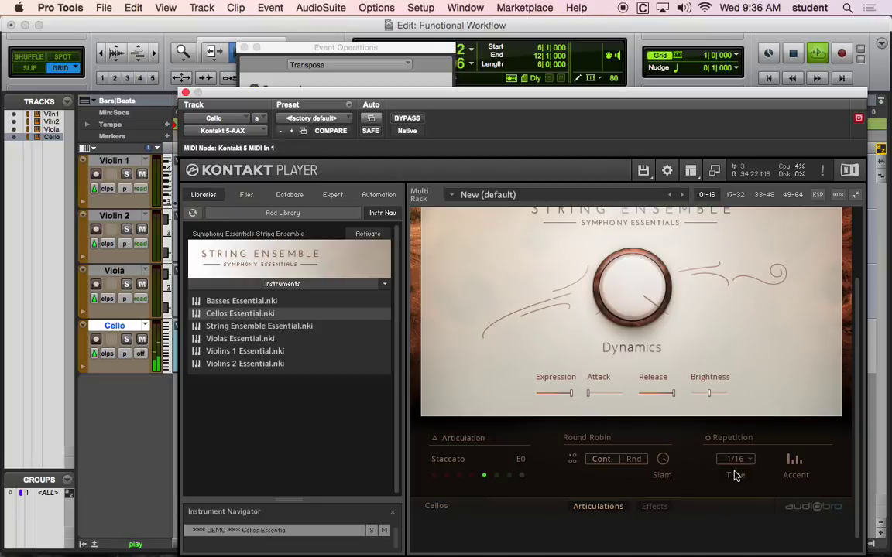
key("space")
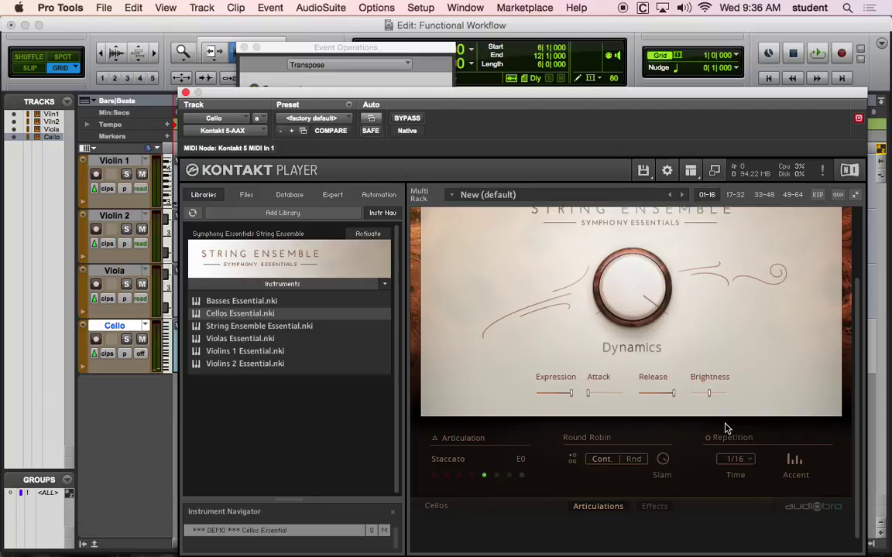
key("space")
Select the Cello track from 12|1|000 to 16|1|000, play it and bring the Kontakt Player window back into full view.
key("super+equal")
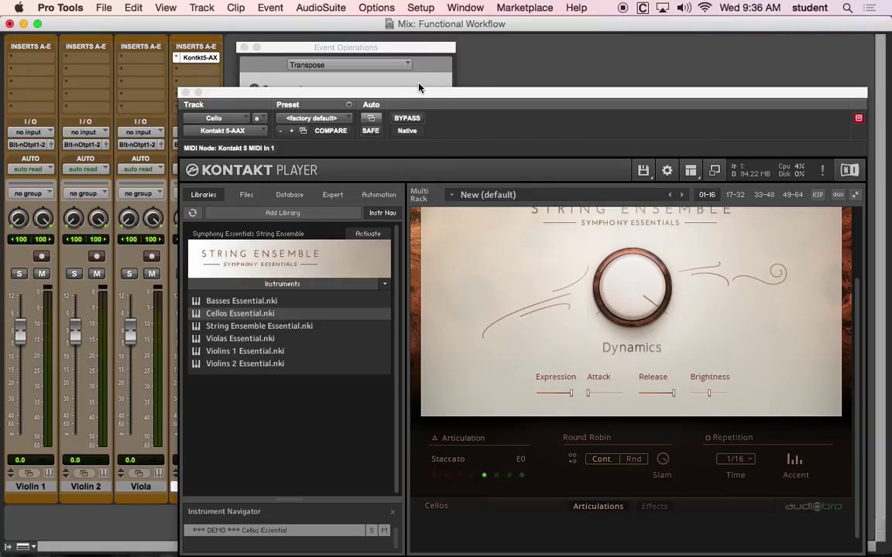
key("super+equal")
left_click_drag(418, 87, 447, 448)
left_click_drag(593, 352, 737, 357)
key("space")
left_click_drag(654, 459, 559, 32)
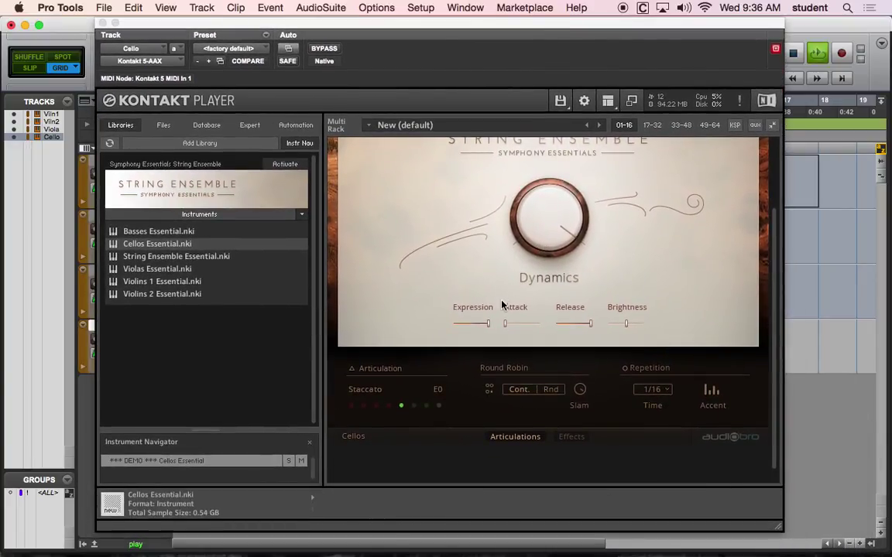
Switch the cello to the Spiccato articulation and set Release to 42% while the passage plays.
left_click(413, 408)
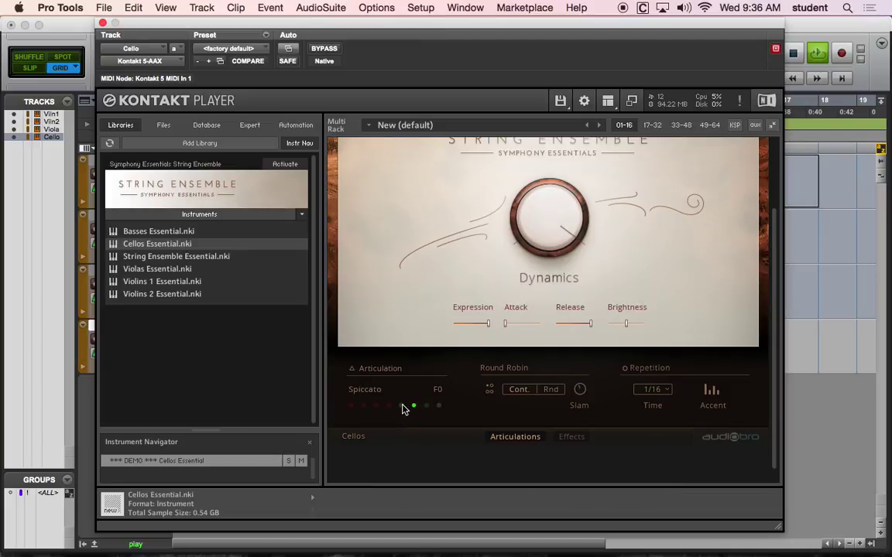
left_click_drag(525, 332, 488, 330)
left_click_drag(589, 324, 574, 325)
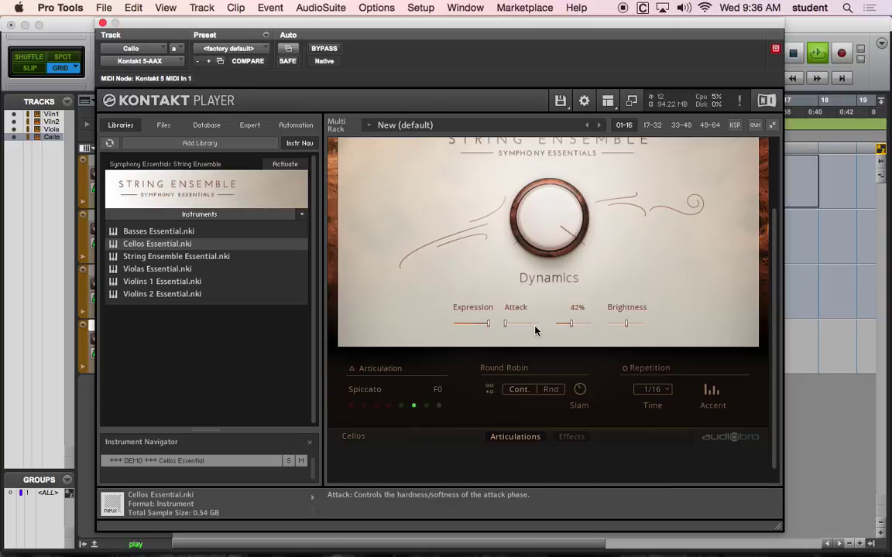
scroll(604, 258, "up", 3)
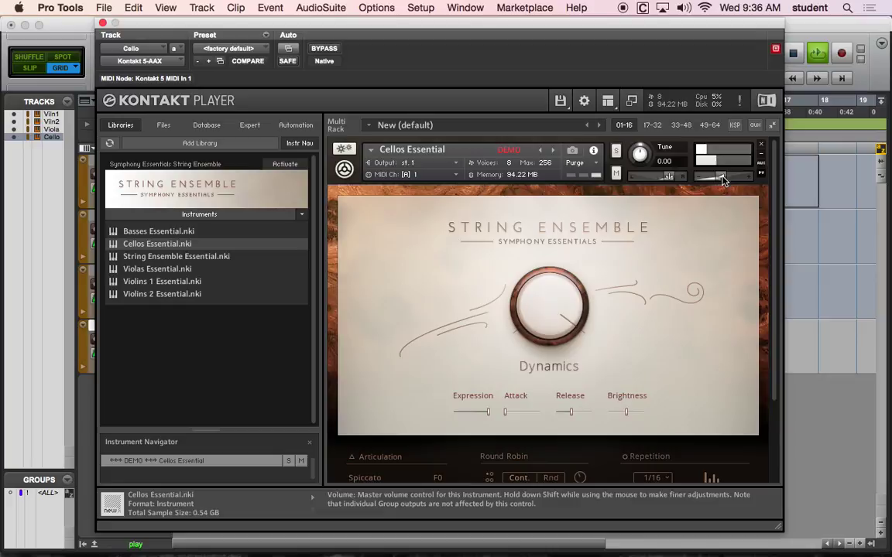
scroll(669, 249, "down", 3)
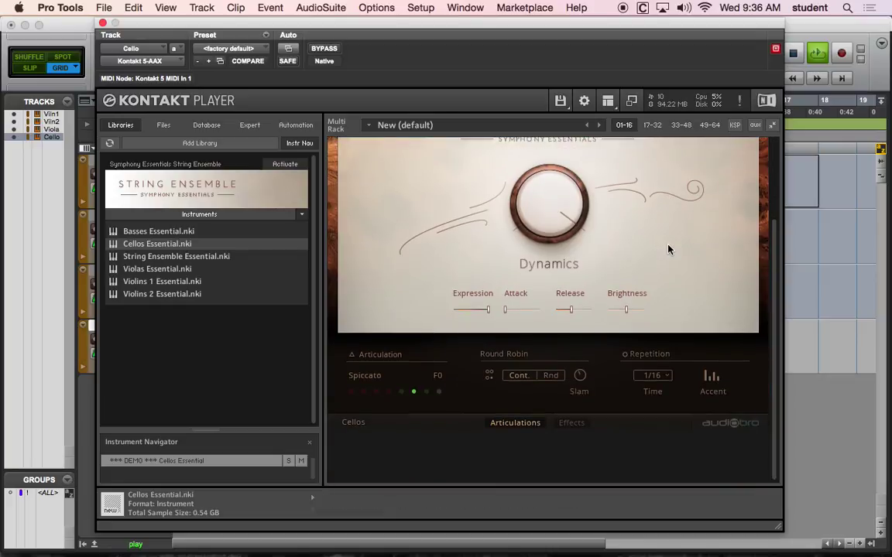
left_click_drag(297, 27, 443, 355)
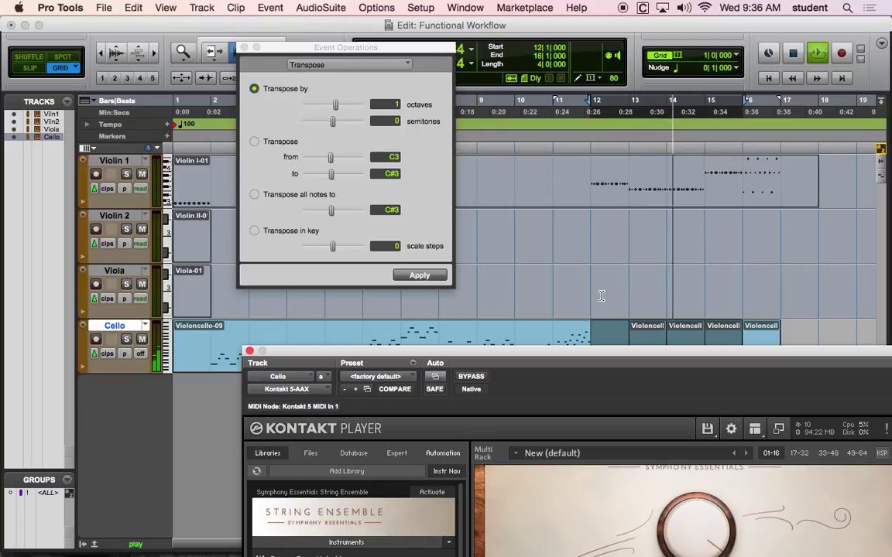
left_click_drag(622, 354, 460, 14)
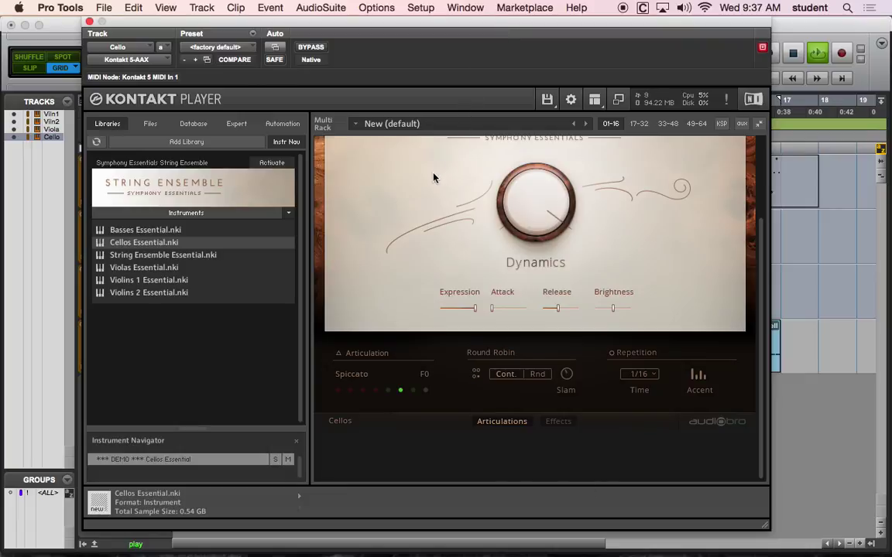
Audition the cello's reverb impulses and categories from Cinematic through FX Long, ending back on Cinematic Modern Film.
left_click(552, 423)
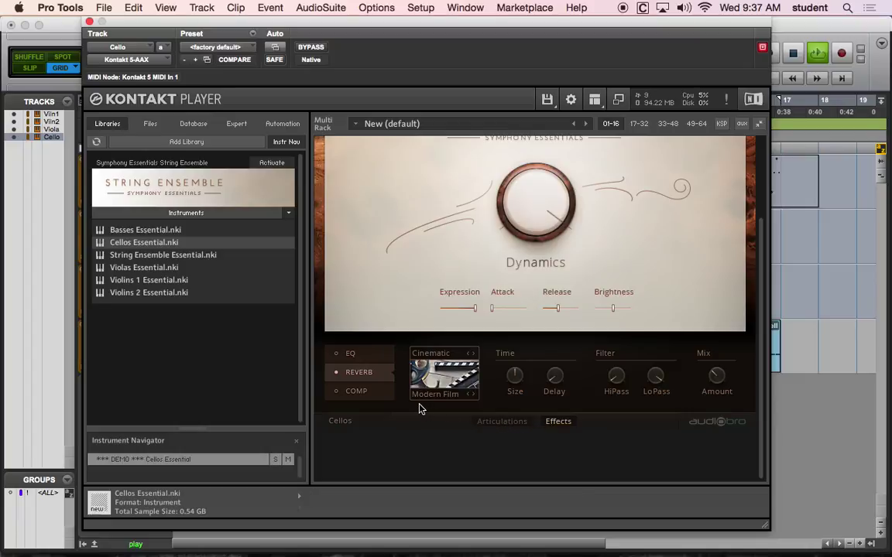
left_click(474, 397)
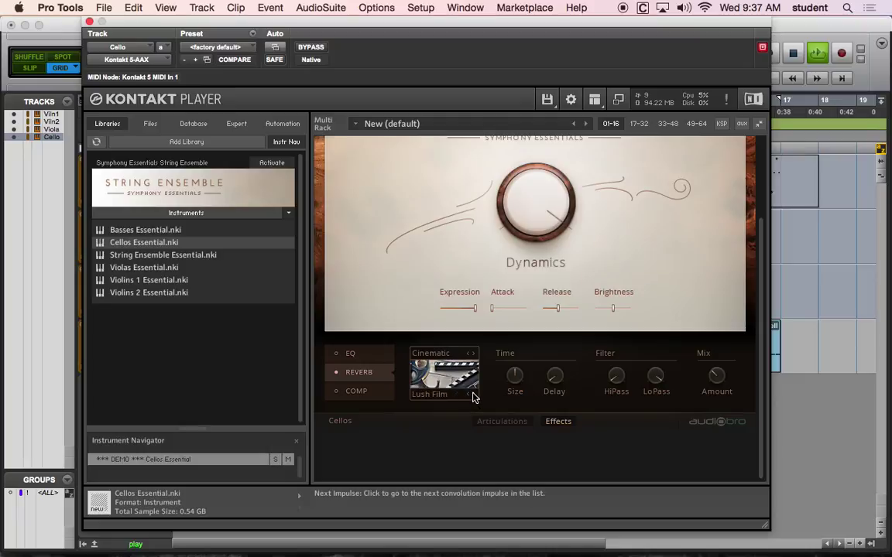
left_click(474, 397)
left_click(473, 396)
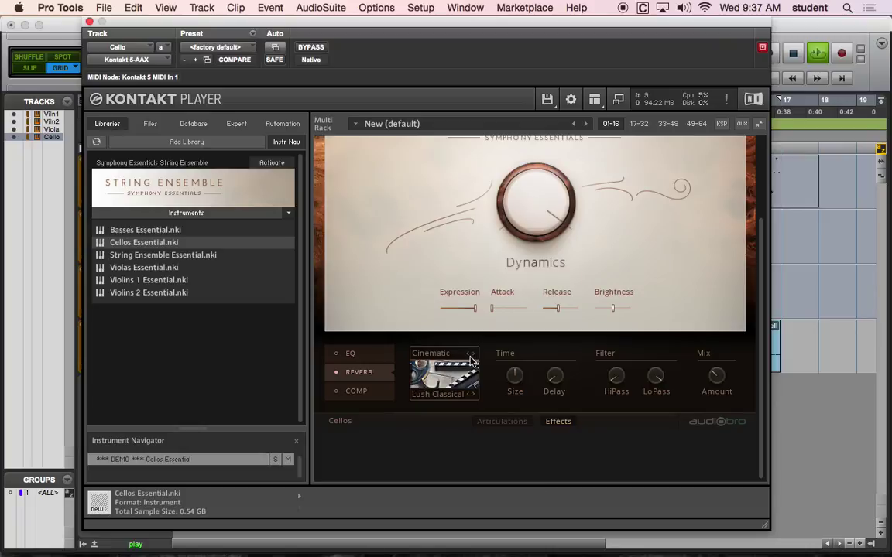
left_click(472, 356)
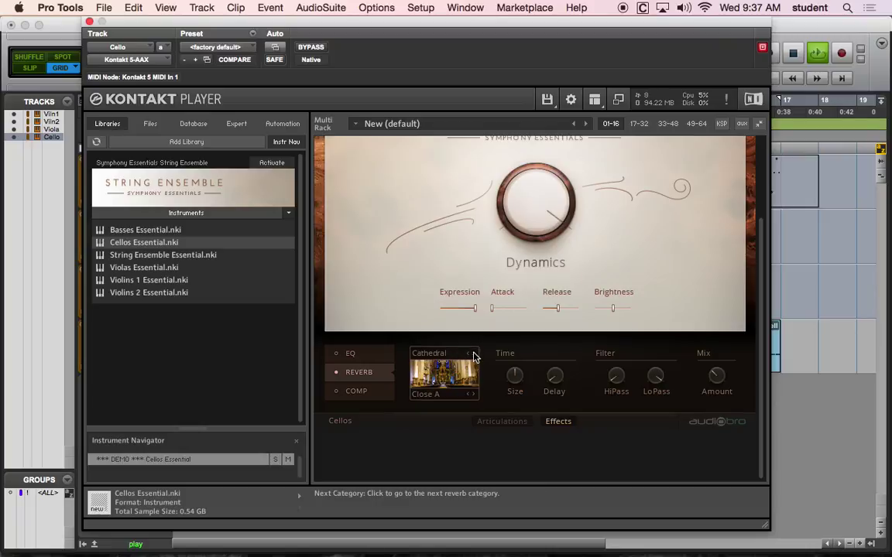
left_click(474, 357)
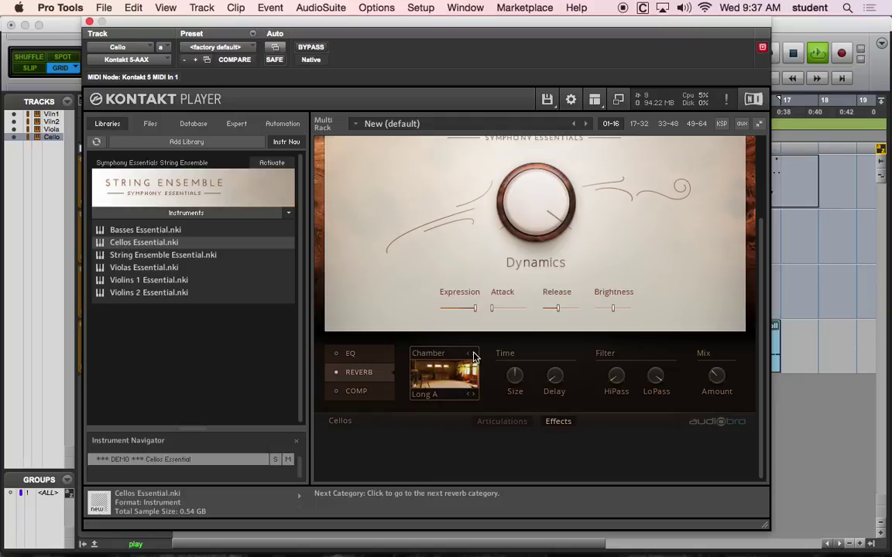
left_click(473, 356)
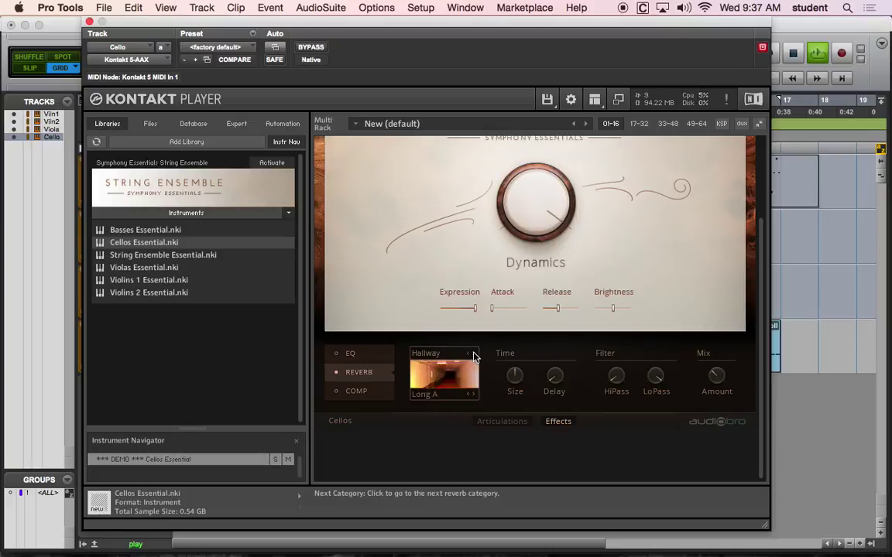
left_click(474, 356)
left_click(474, 356)
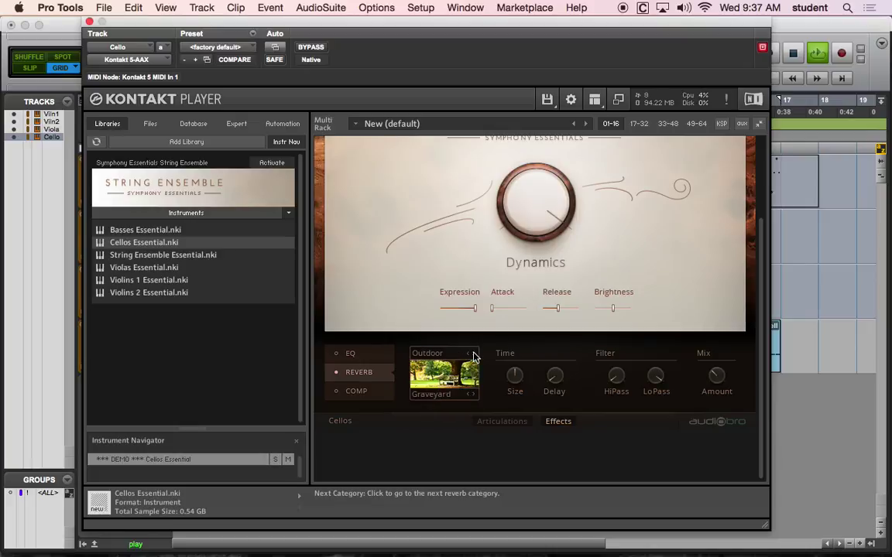
left_click(474, 356)
left_click(473, 356)
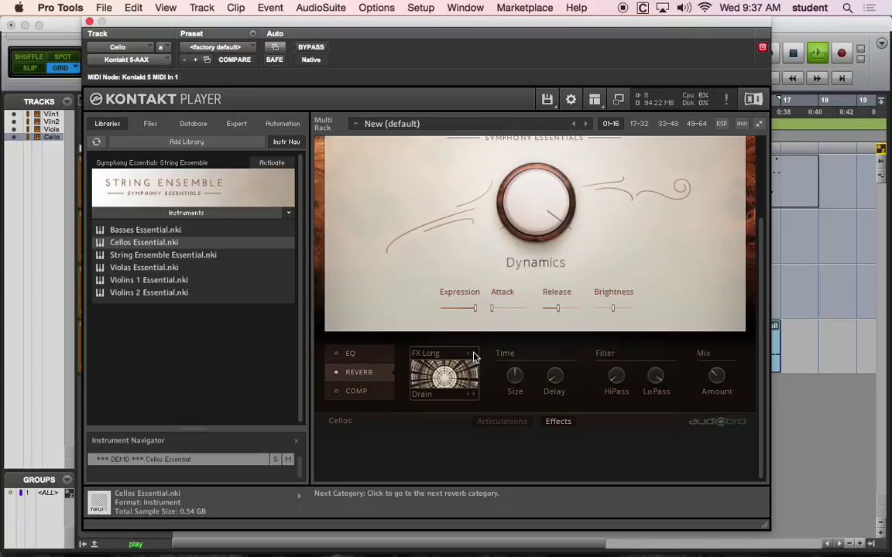
left_click(473, 356)
left_click(474, 356)
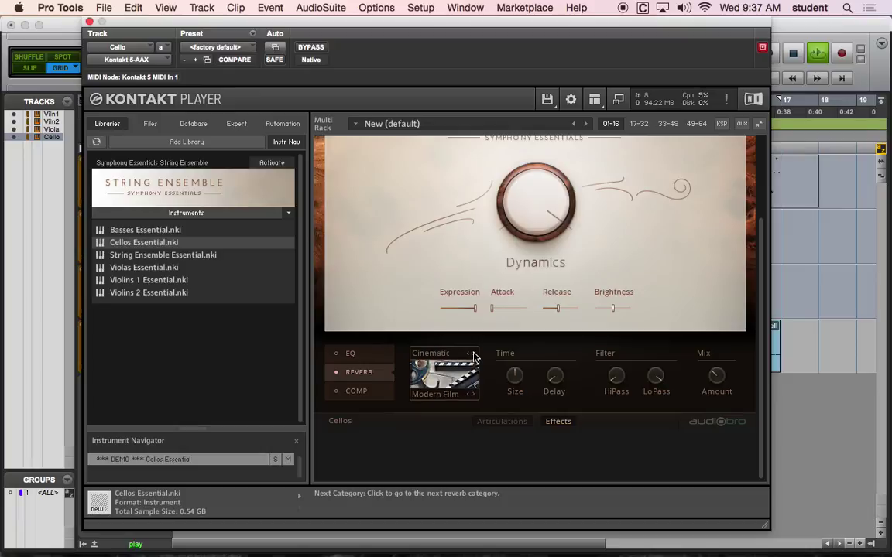
Look through the cello's EQ, compressor, articulation and reverb settings.
left_click(368, 354)
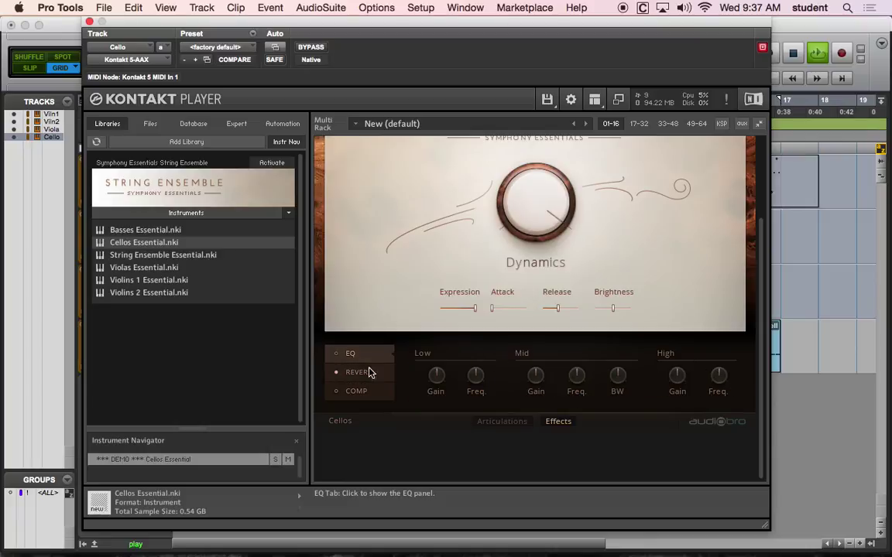
left_click(366, 393)
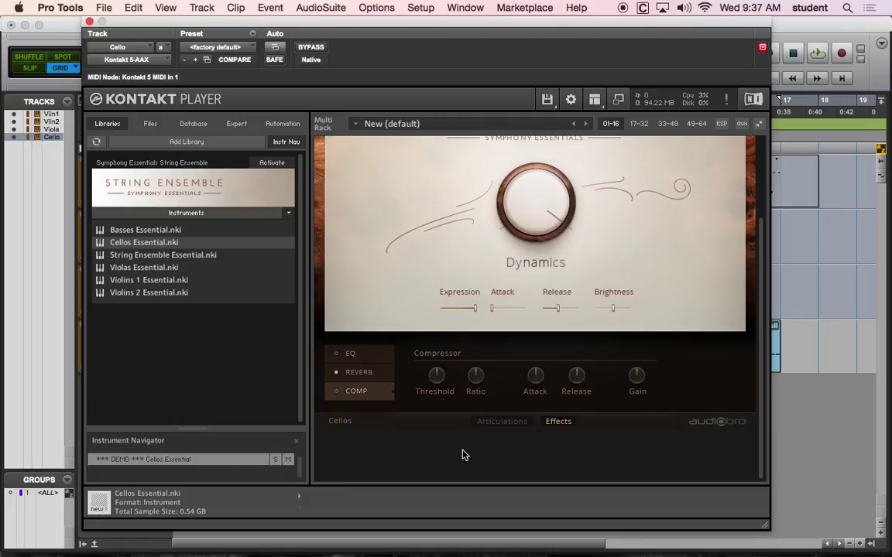
left_click(483, 425)
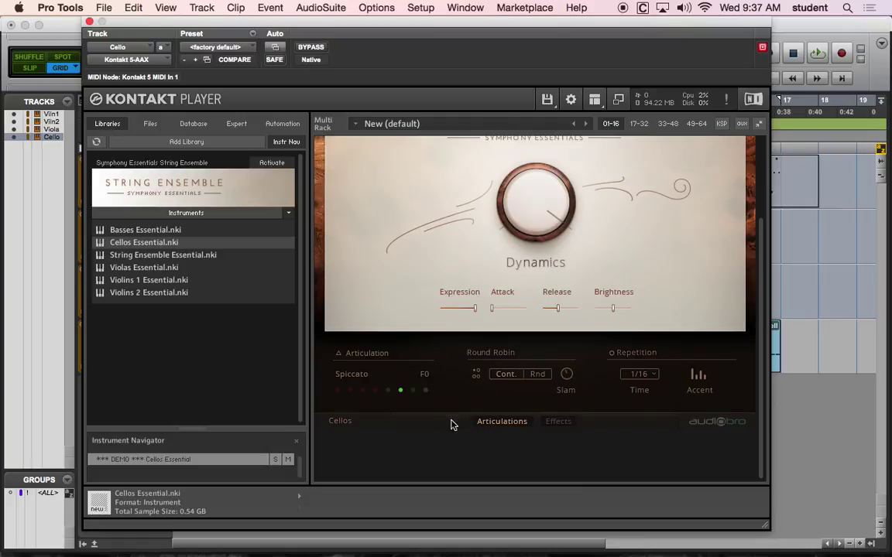
left_click(553, 422)
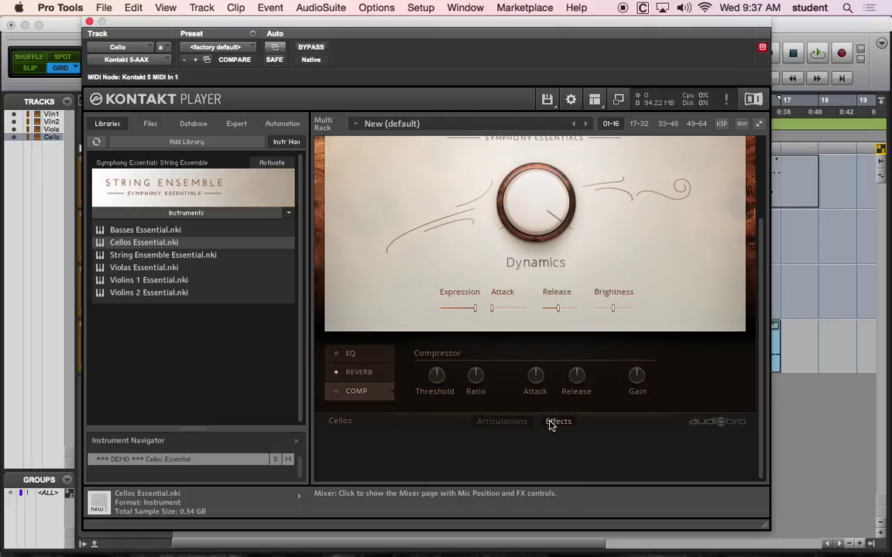
left_click(385, 356)
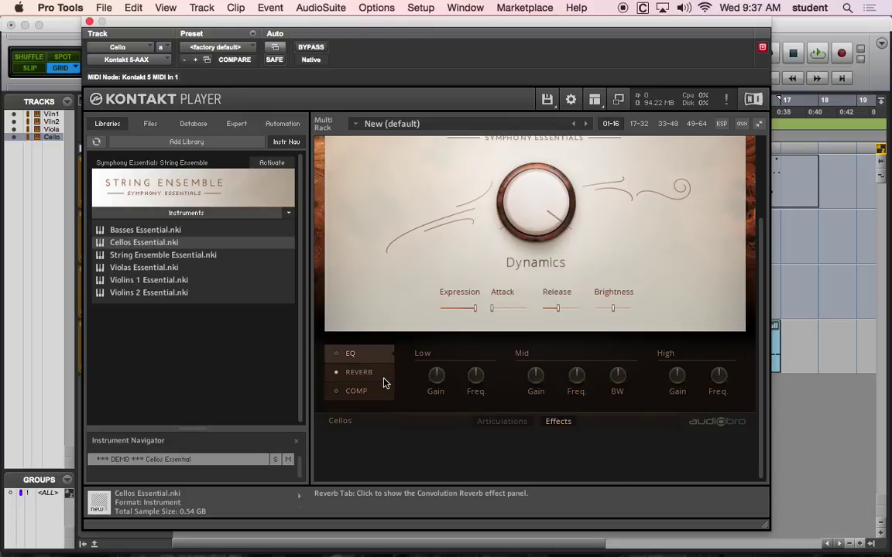
left_click(383, 379)
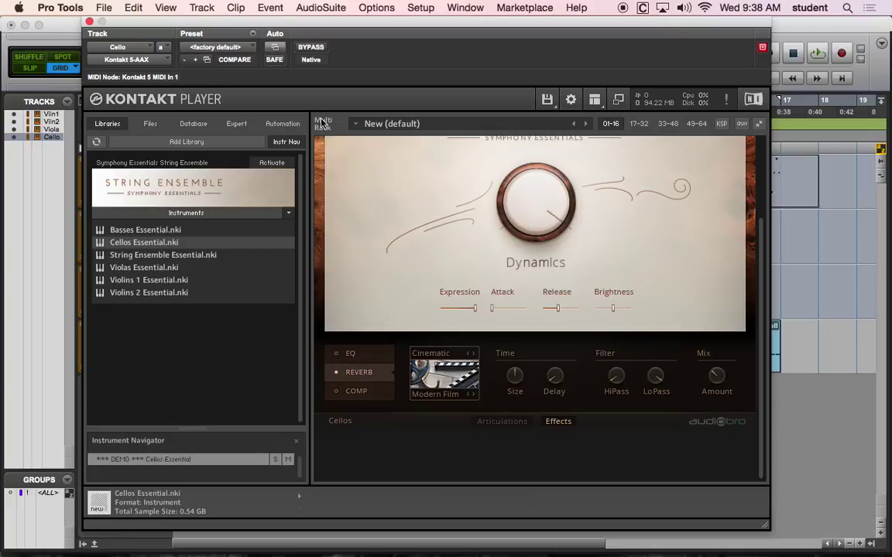
Close the Kontakt Player and Event Operations windows and switch to Reason.
left_click(89, 21)
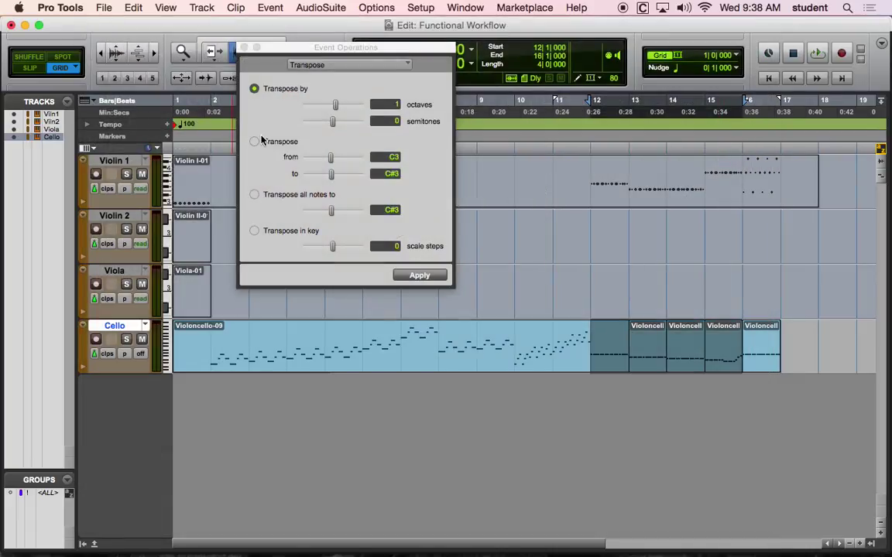
left_click(244, 47)
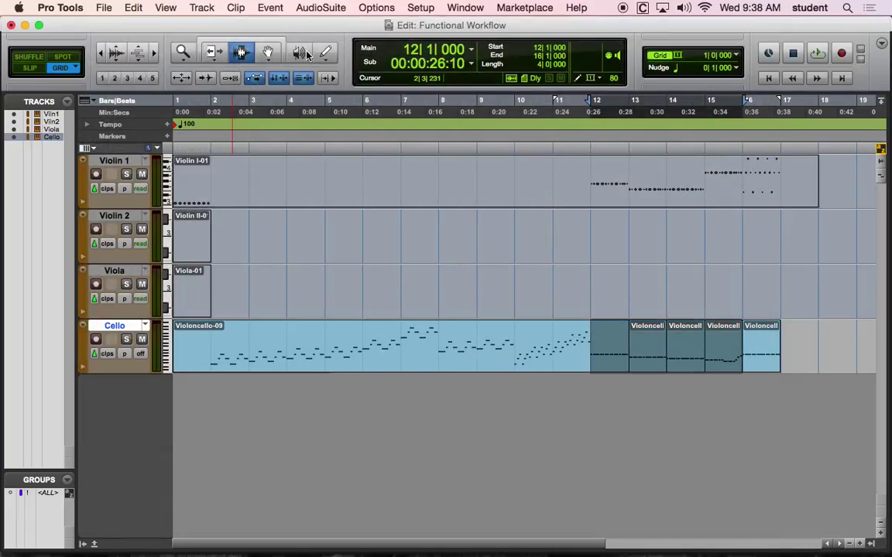
key("super+Tab")
key("Tab")
key("Tab")
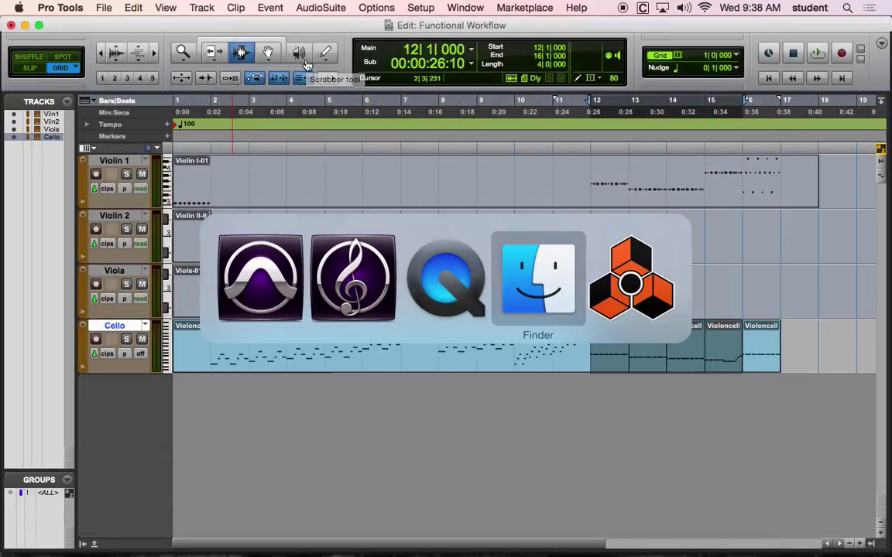
key("Tab")
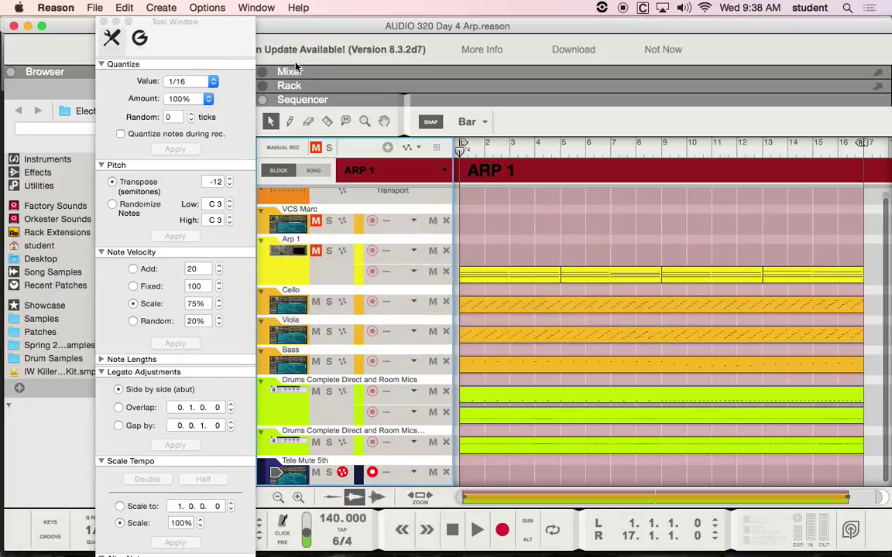
Close Reason's Tool Window and collapse the Browser to give the sequencer the full width.
left_click(108, 22)
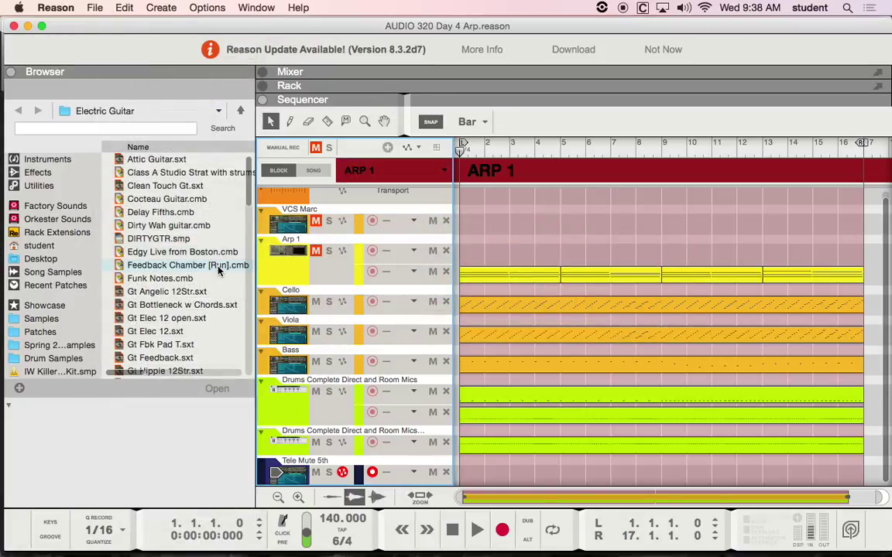
left_click(11, 71)
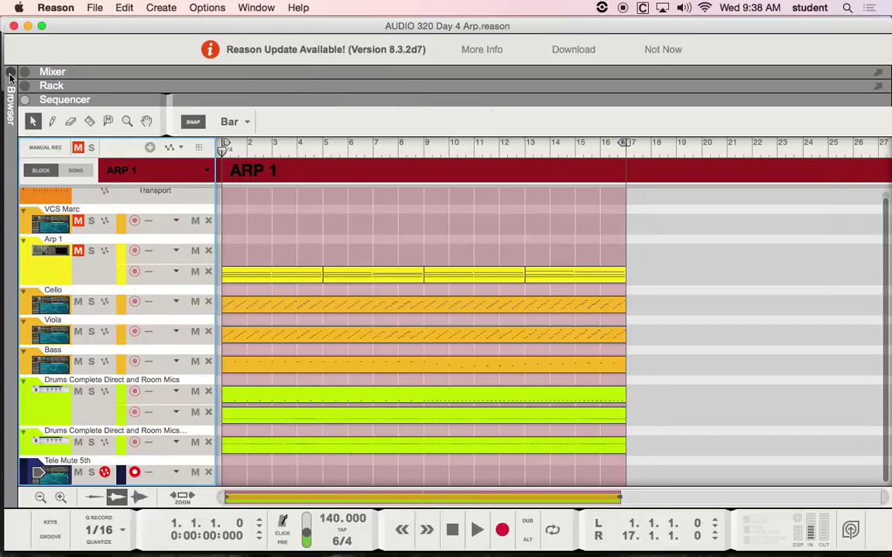
scroll(231, 256, "up", 1)
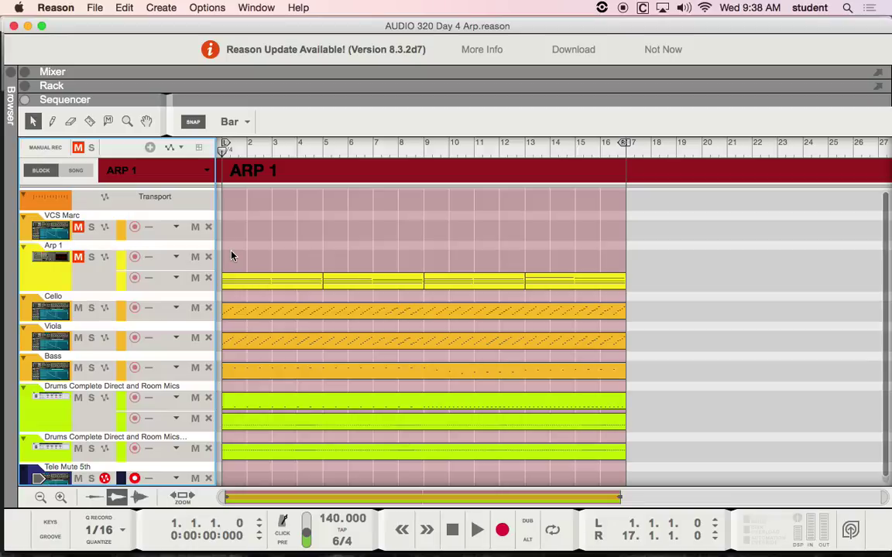
Export the song as a Standard MIDI File named ARPS From REASON in the Audioi 320 Writing Sessions folder.
scroll(170, 283, "down", 1)
scroll(168, 285, "up", 1)
left_click(91, 8)
left_click(91, 8)
left_click(91, 8)
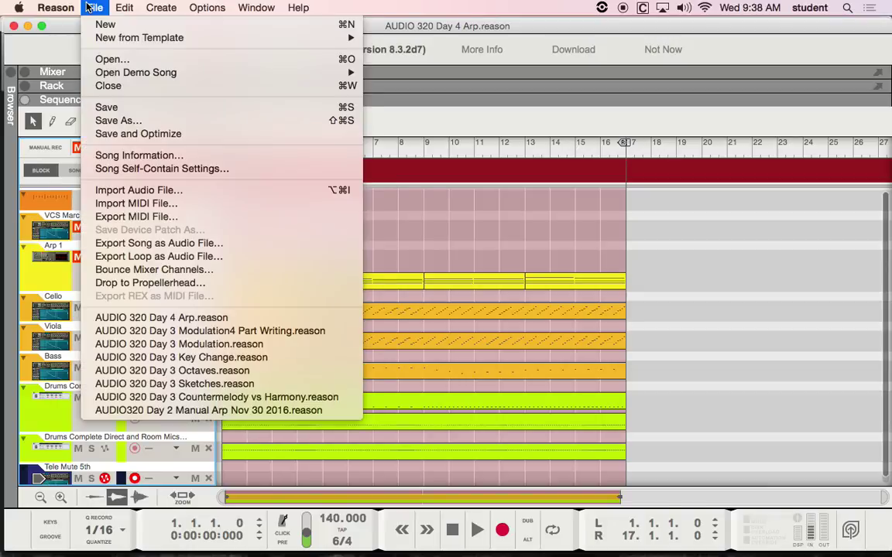
left_click(196, 217)
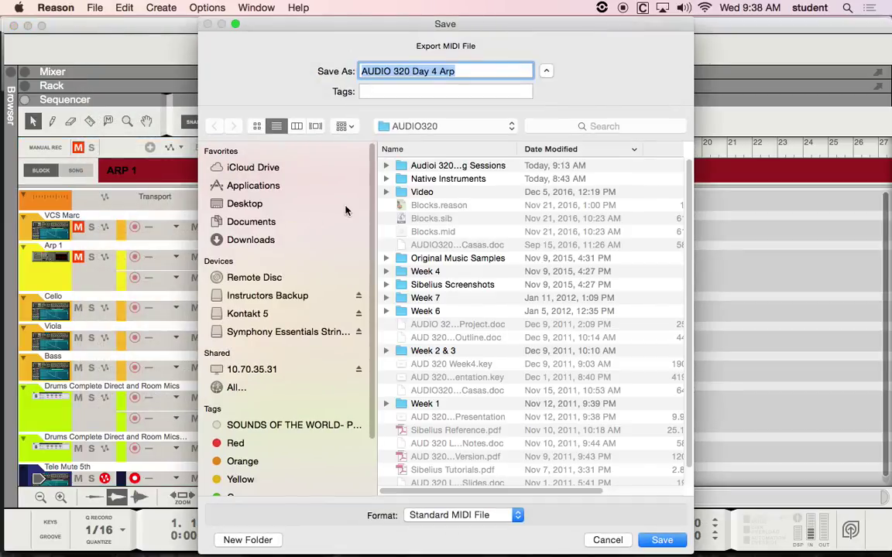
double_click(423, 168)
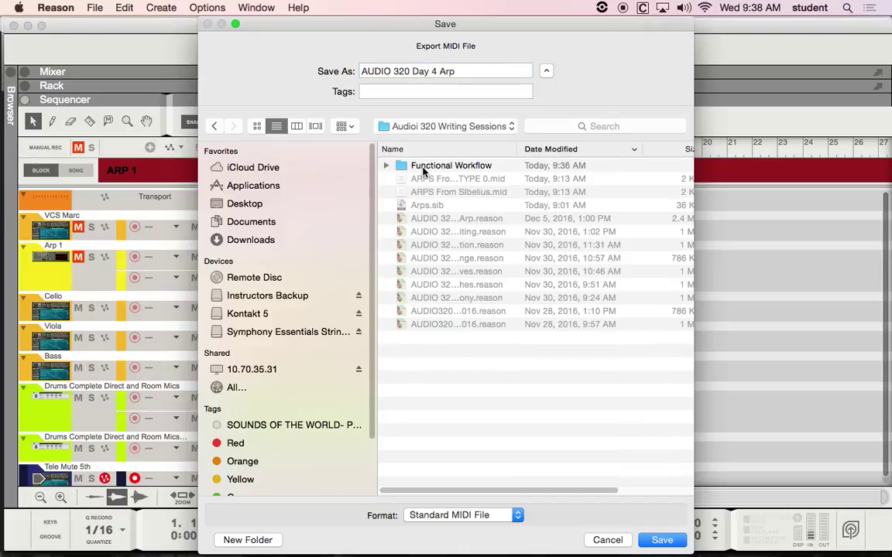
left_click(458, 72)
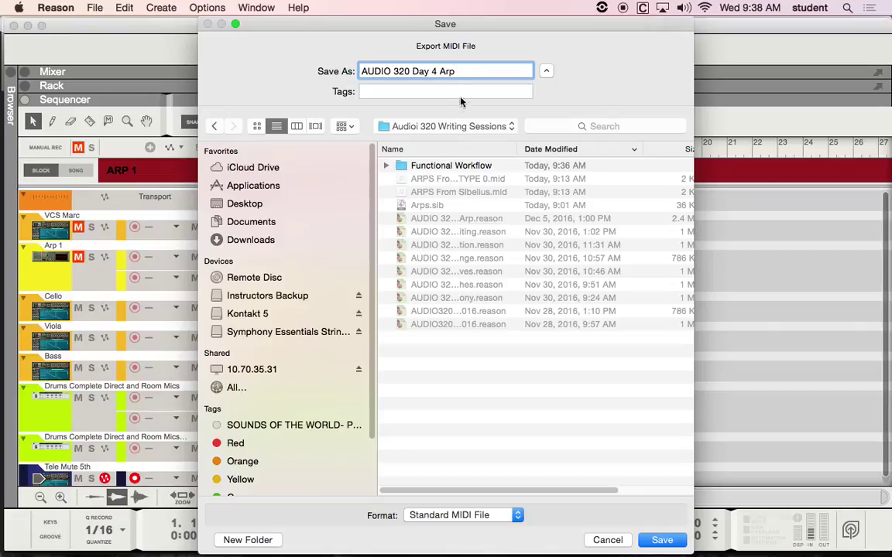
triple_click(420, 77)
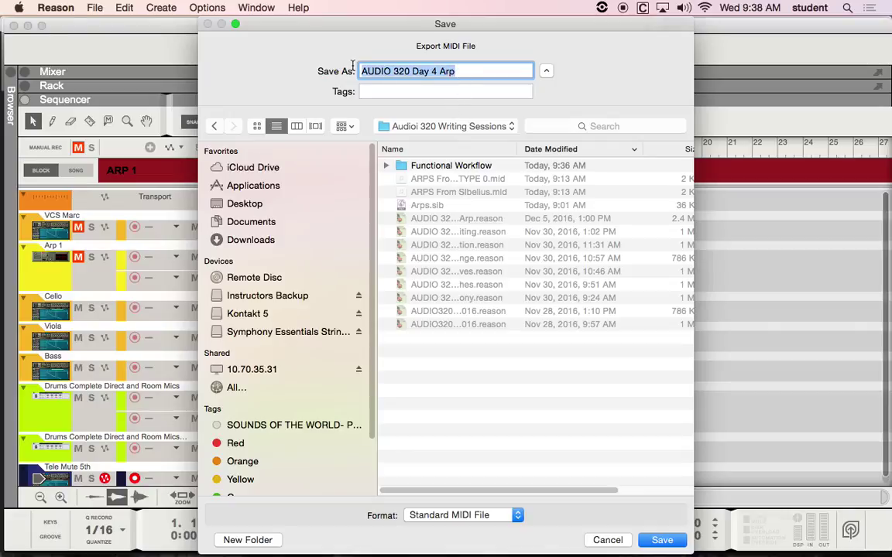
type("ARPS ")
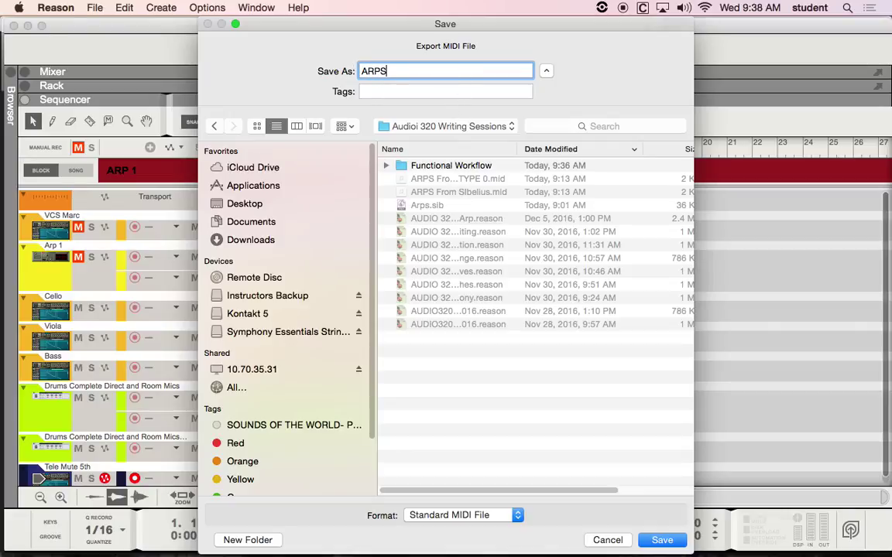
type("From REASON")
key("Return")
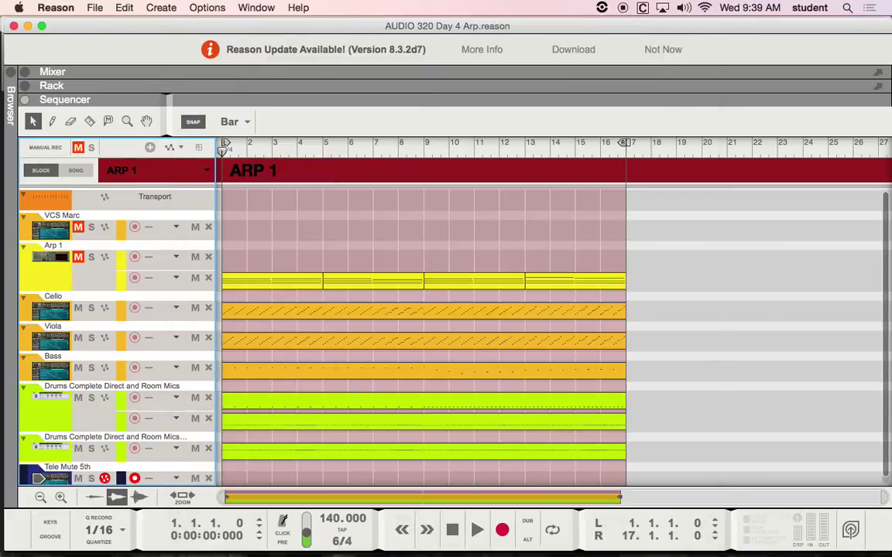
Switch to Pro Tools and save the Functional Workflow session.
key("super+Tab")
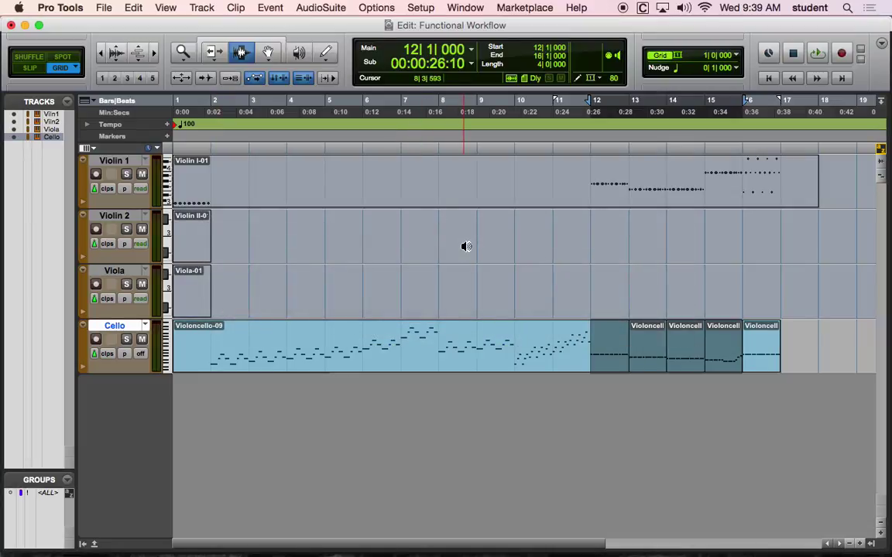
left_click(855, 545)
left_click(855, 545)
key("super+s")
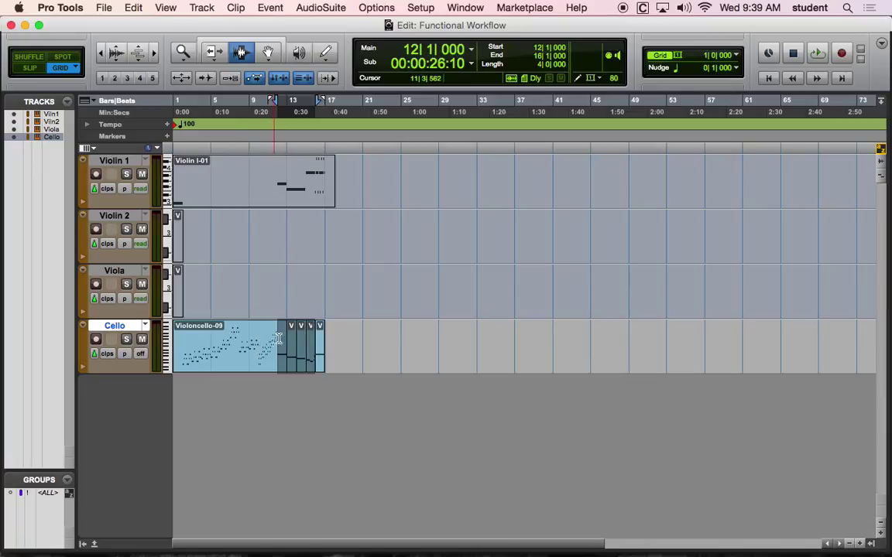
Select bar 20 across the Violin 1, Violin 2, Viola and Cello tracks, with the grid value at 1 bar.
left_click(363, 178)
left_click(157, 57)
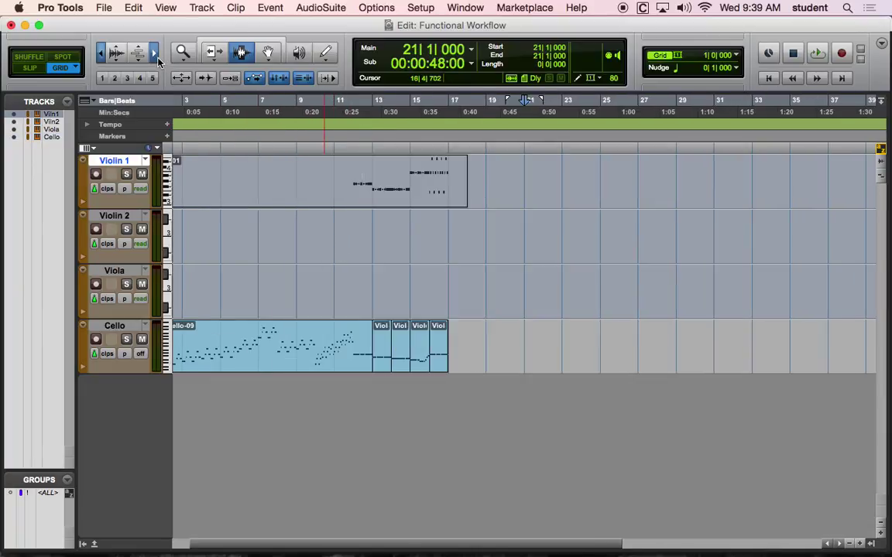
left_click(156, 56)
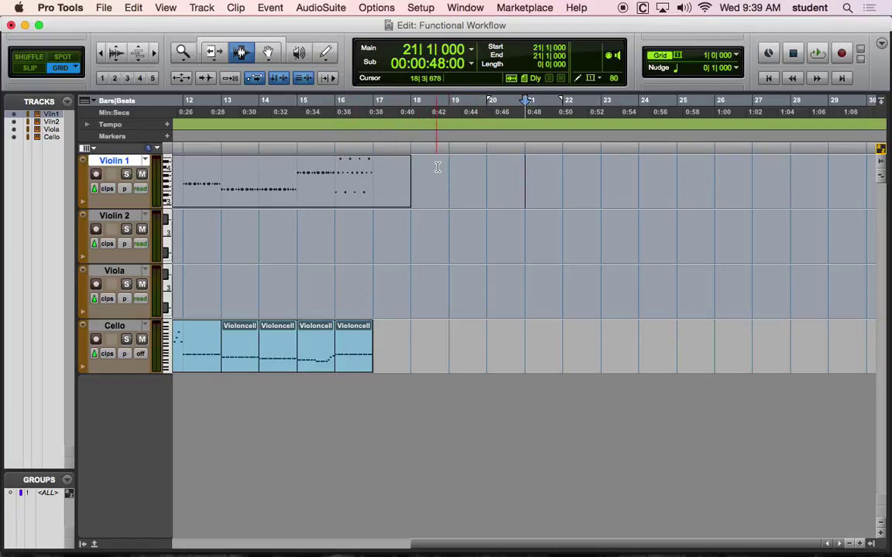
left_click(489, 176)
left_click_drag(494, 176, 533, 374)
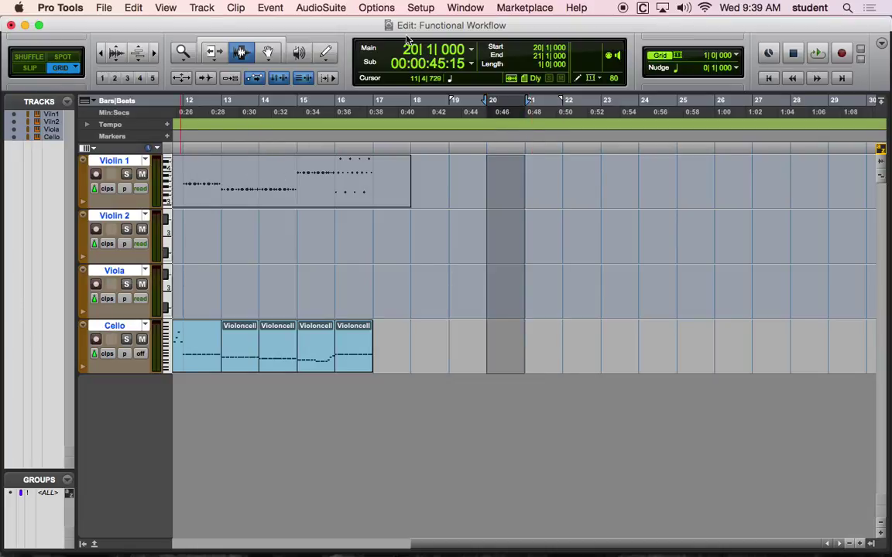
left_click(684, 62)
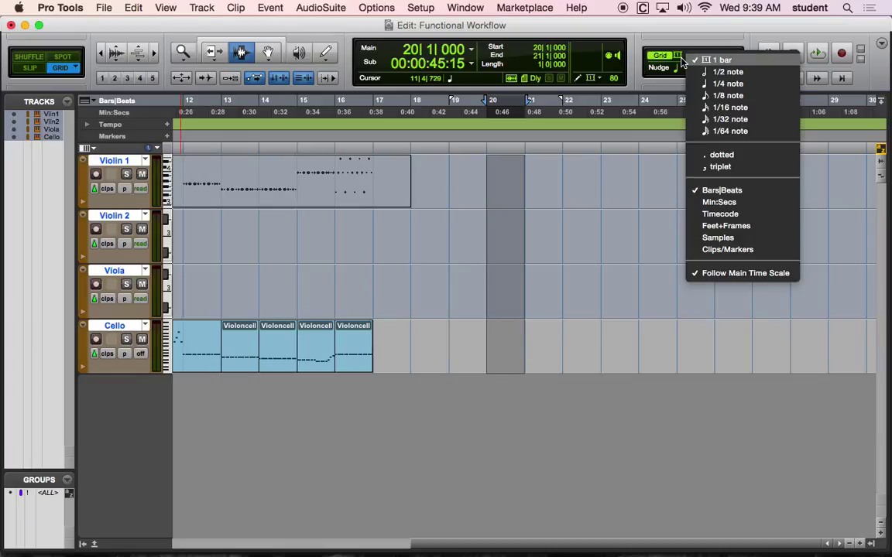
left_click(708, 62)
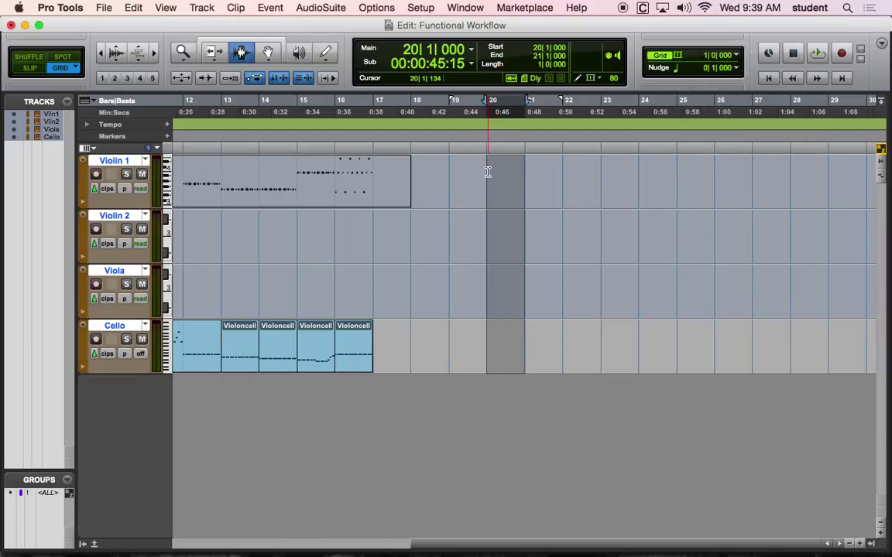
left_click(103, 8)
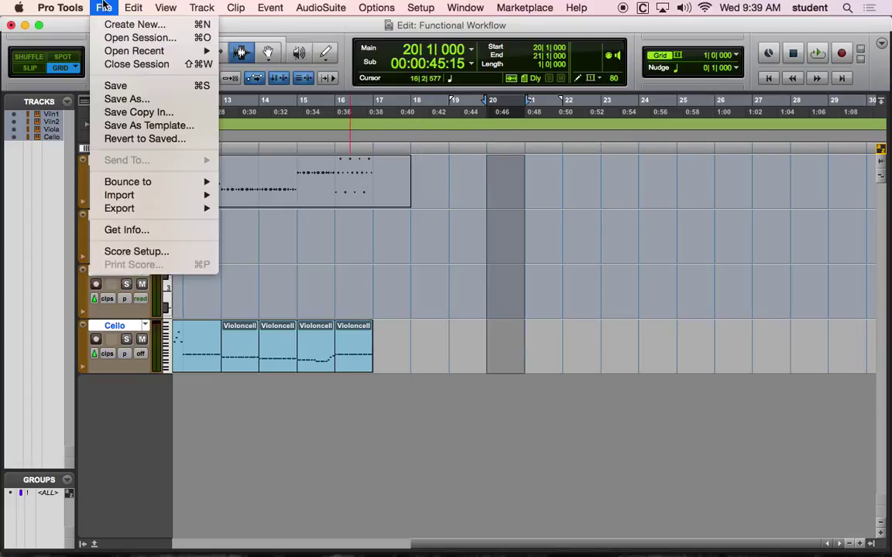
mouse_move(155, 195)
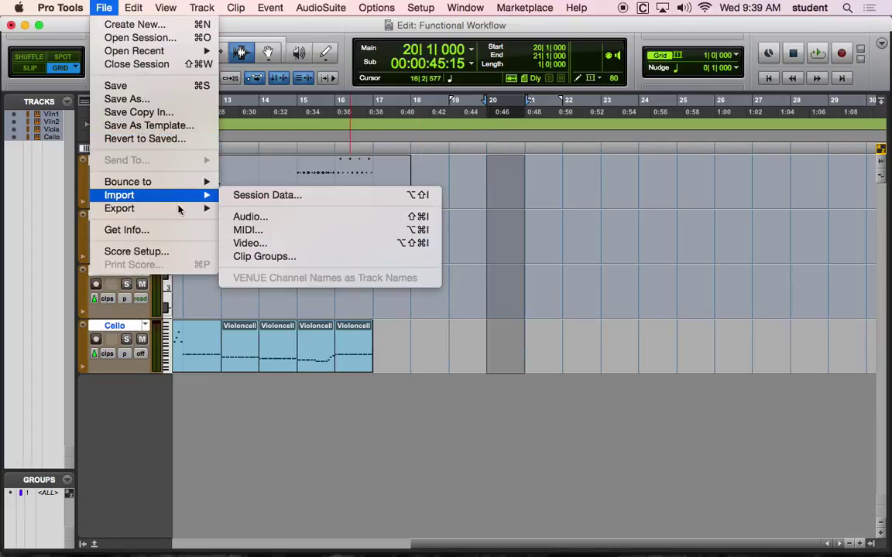
left_click(271, 230)
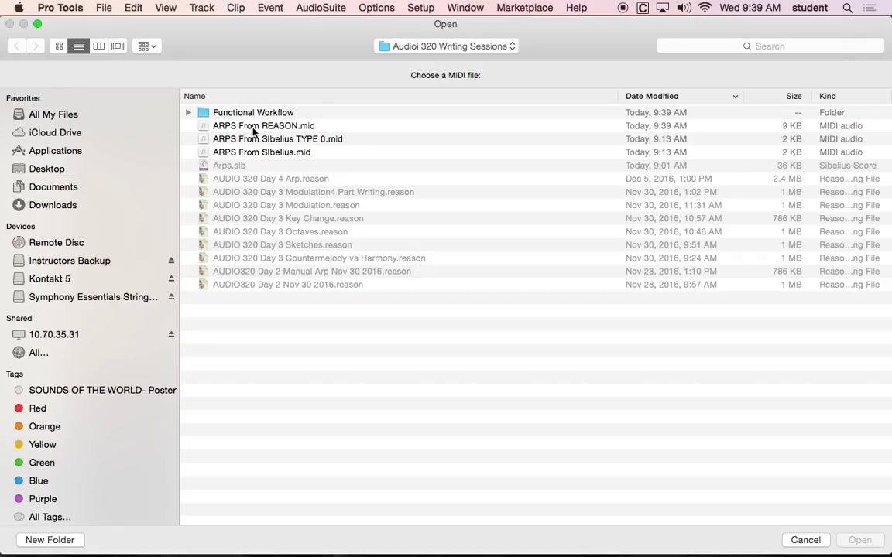
left_click(229, 124)
left_click(859, 540)
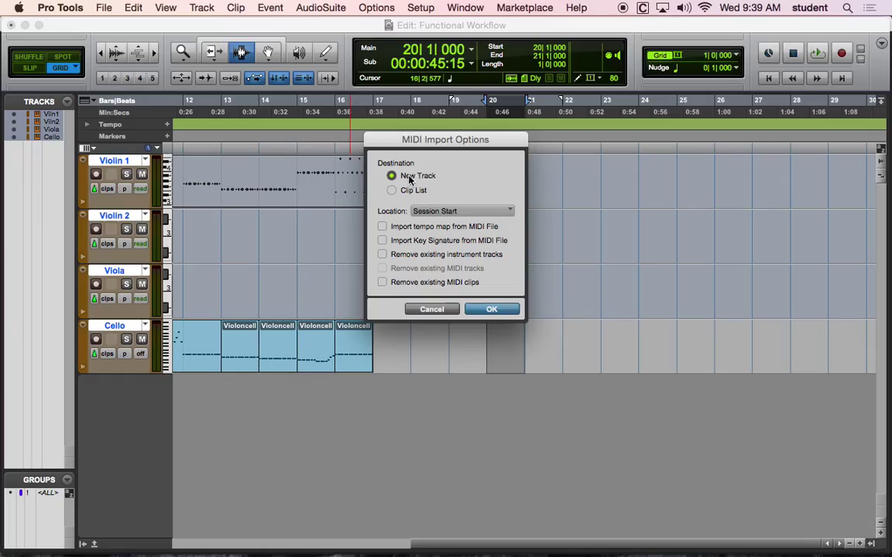
left_click(381, 226)
left_click(437, 214)
left_click(463, 202)
left_click(457, 211)
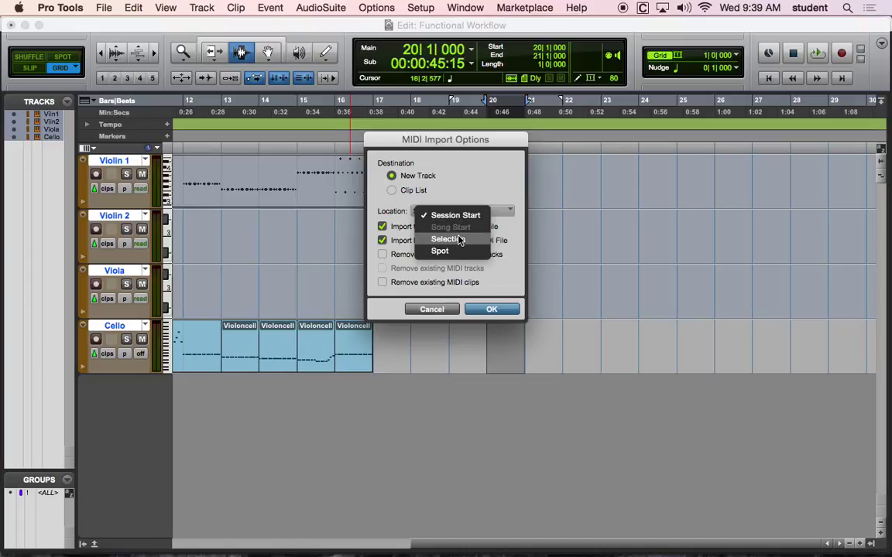
left_click(405, 279)
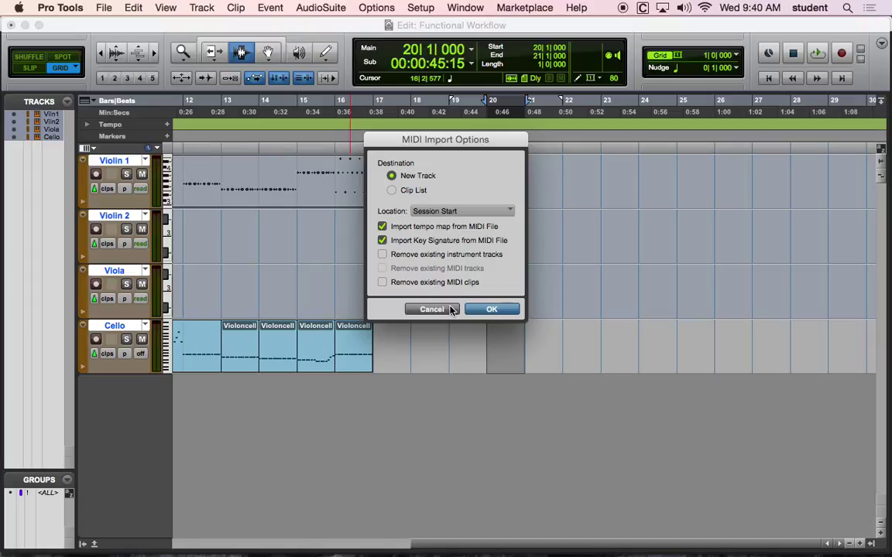
left_click(449, 309)
Select bar 20 on the Violin 1 track and open ARPS From REASON.mid for MIDI import.
left_click(485, 156)
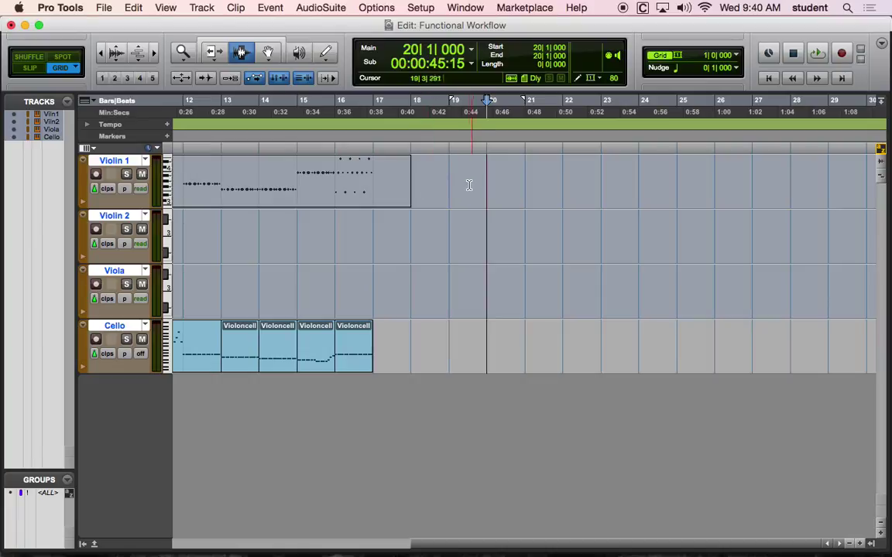
left_click_drag(485, 185, 525, 201)
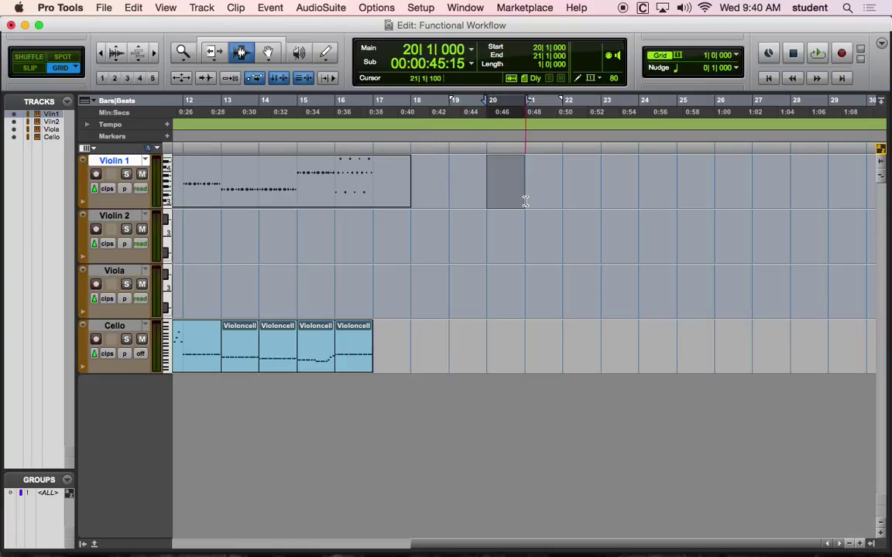
left_click(93, 7)
mouse_move(124, 195)
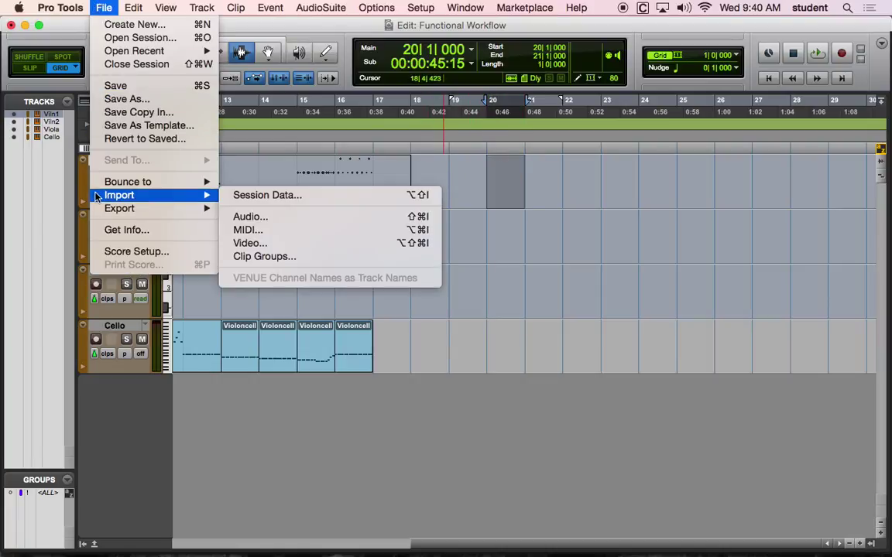
left_click(304, 228)
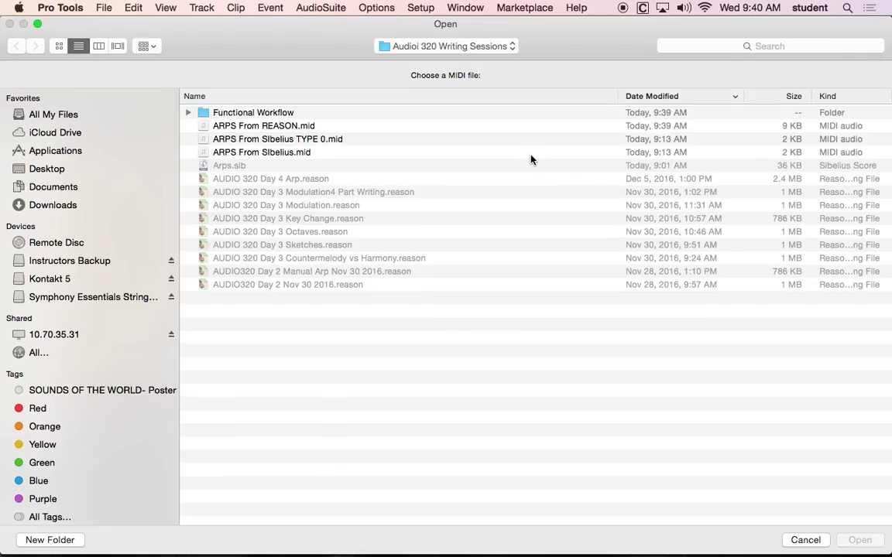
left_click(274, 132)
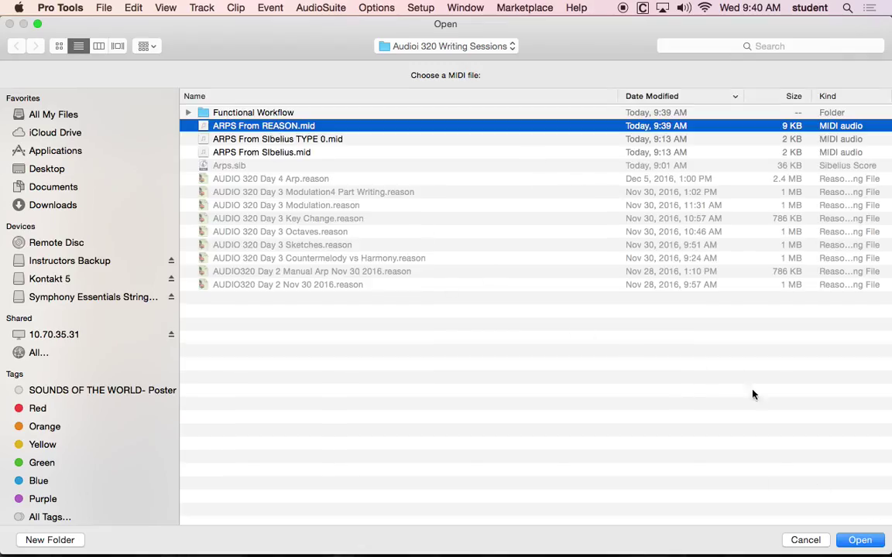
key("Return")
Import the MIDI to new tracks at the Selection location, including its tempo map and key signature.
left_click(457, 211)
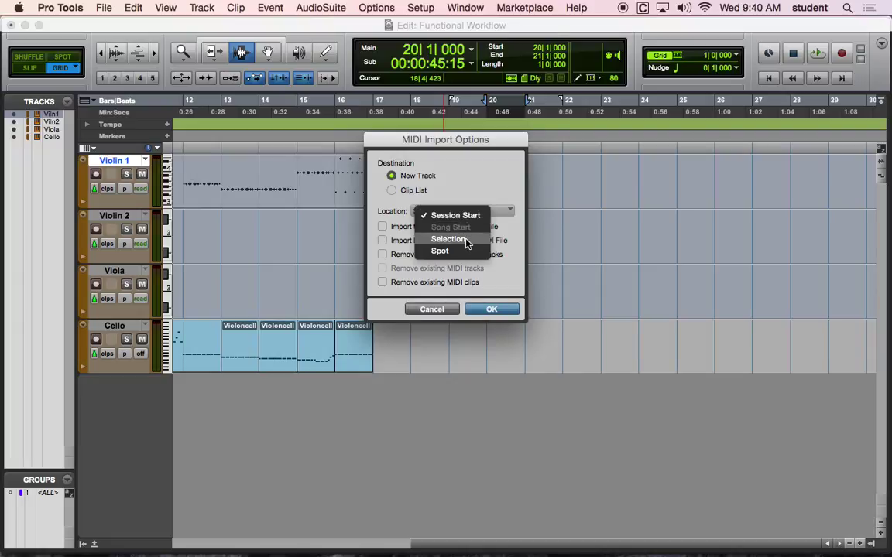
left_click(449, 239)
left_click(382, 227)
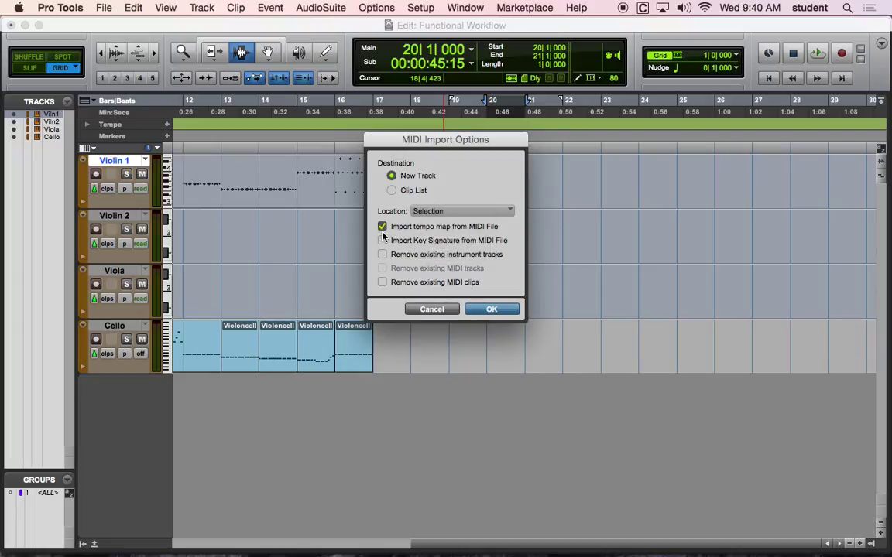
left_click(382, 241)
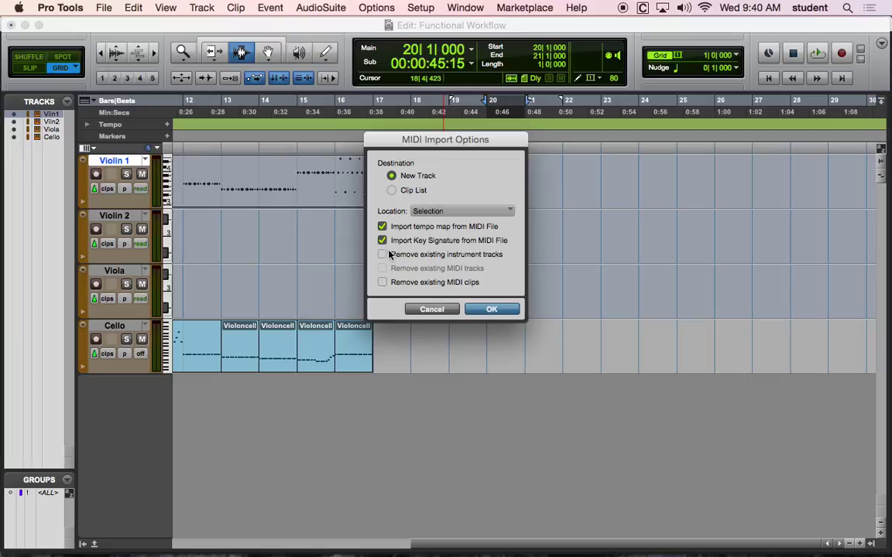
left_click(492, 310)
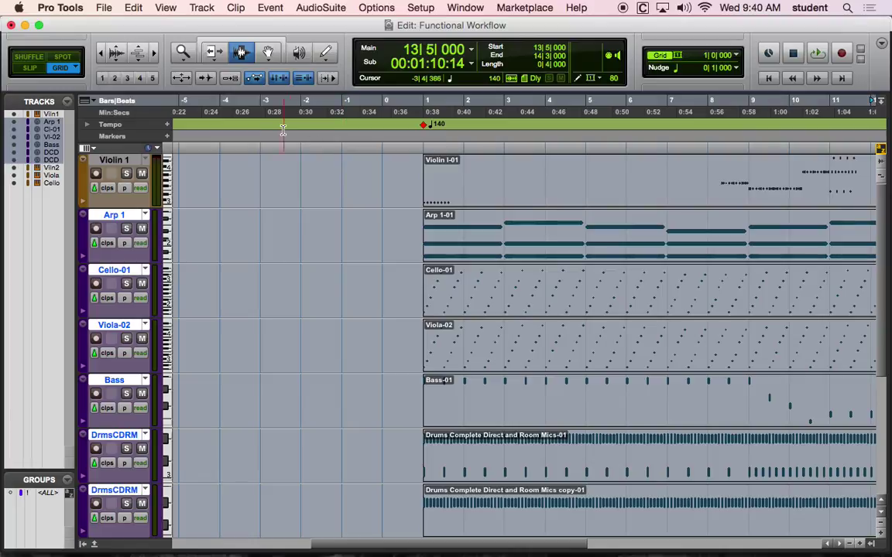
Expand the tempo editor and examine the tempo and the placement of the imported and original tracks along the whole timeline.
left_click(85, 126)
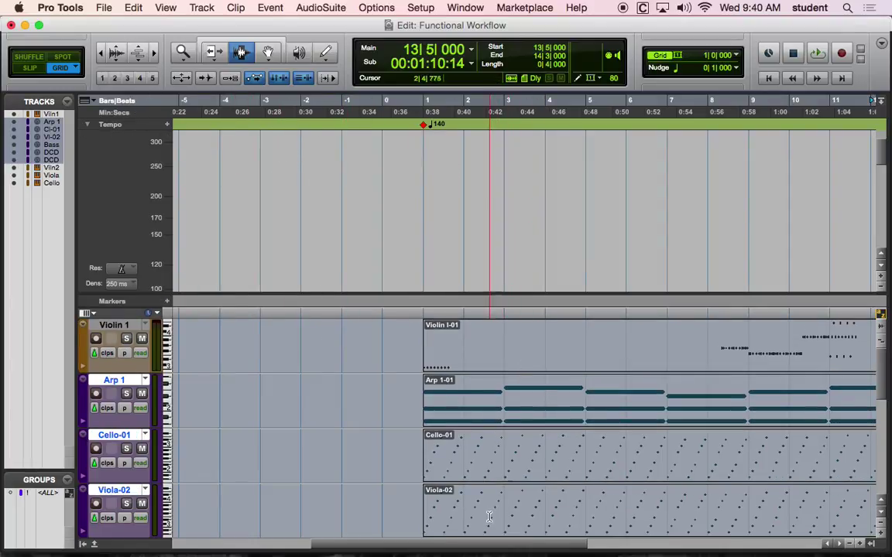
left_click_drag(481, 545, 275, 534)
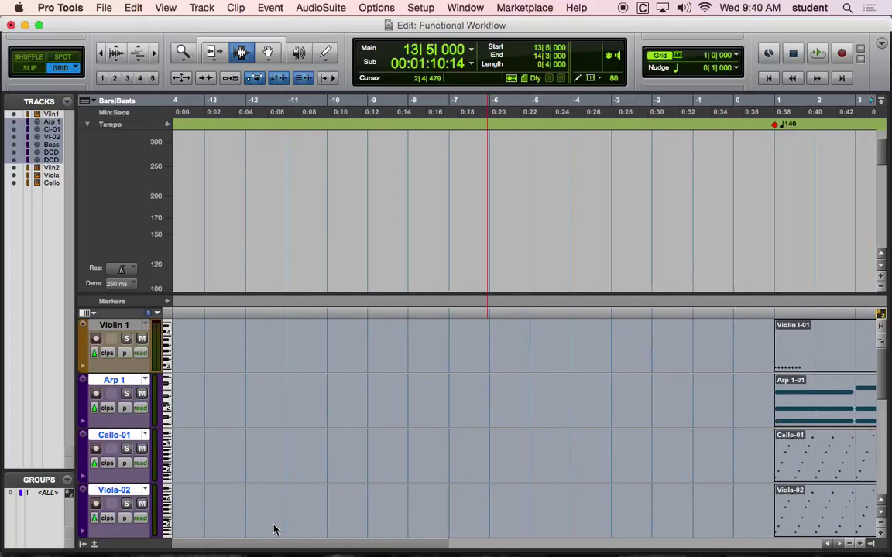
double_click(185, 52)
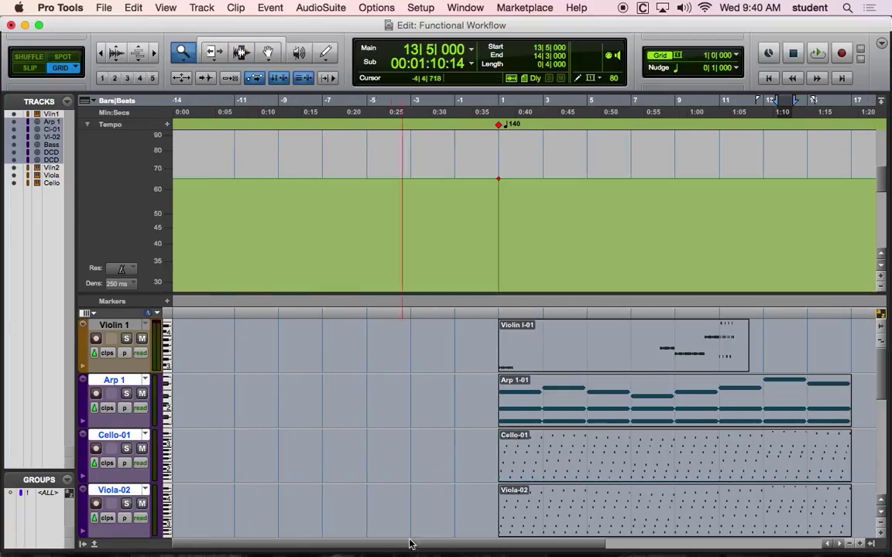
left_click_drag(420, 547, 706, 555)
left_click_drag(822, 547, 171, 537)
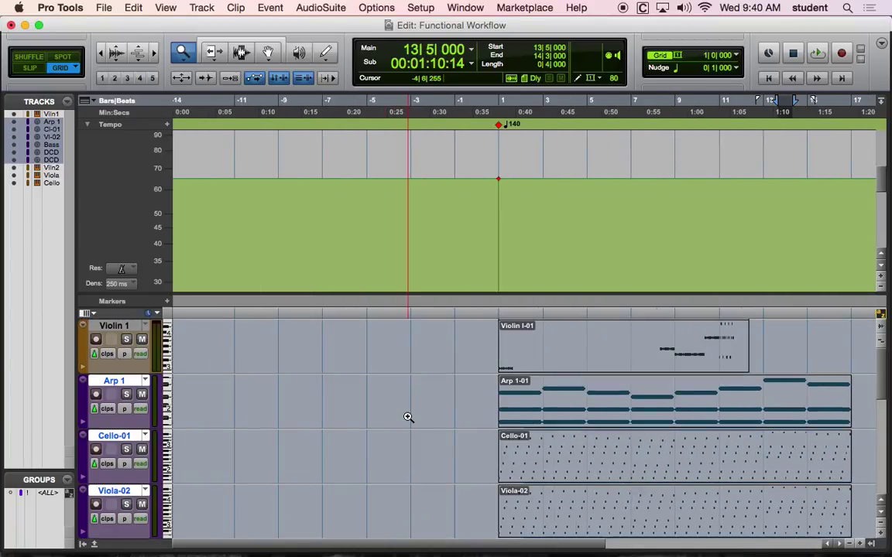
scroll(408, 417, "down", 10)
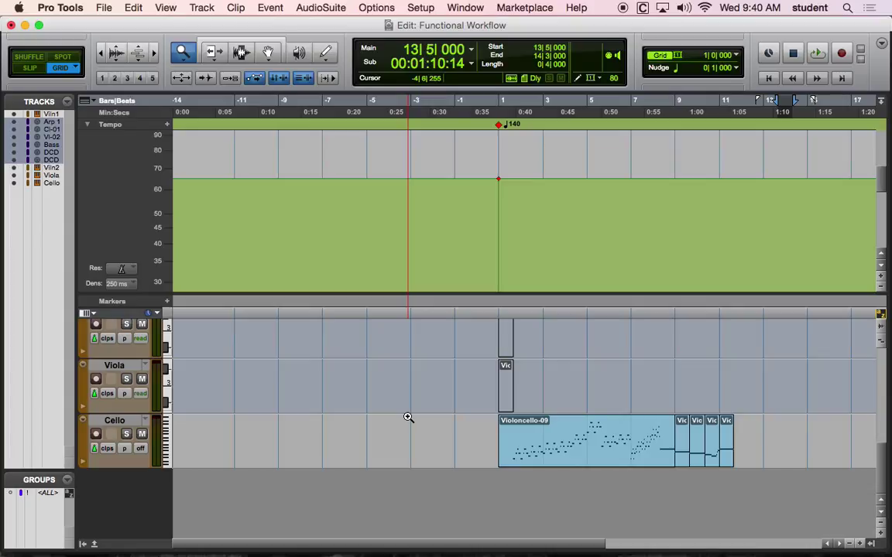
scroll(408, 417, "up", 10)
scroll(408, 417, "down", 10)
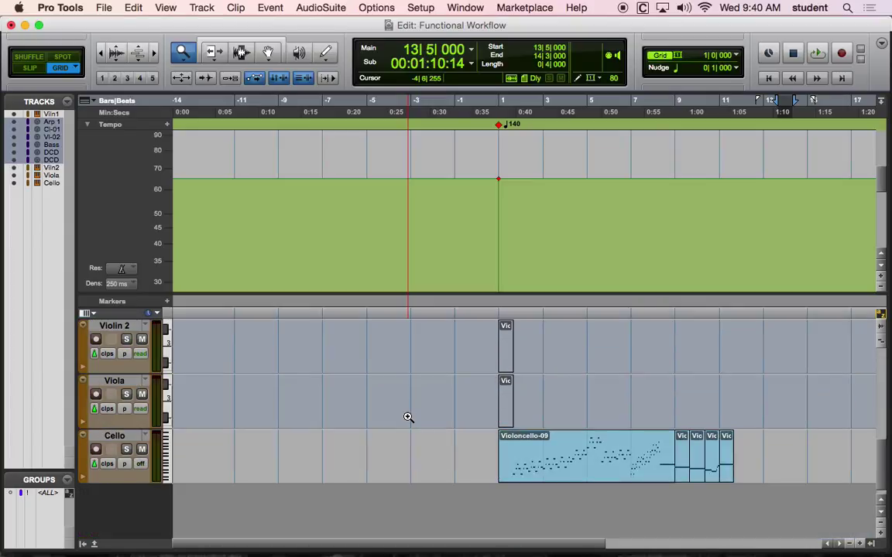
scroll(408, 417, "up", 10)
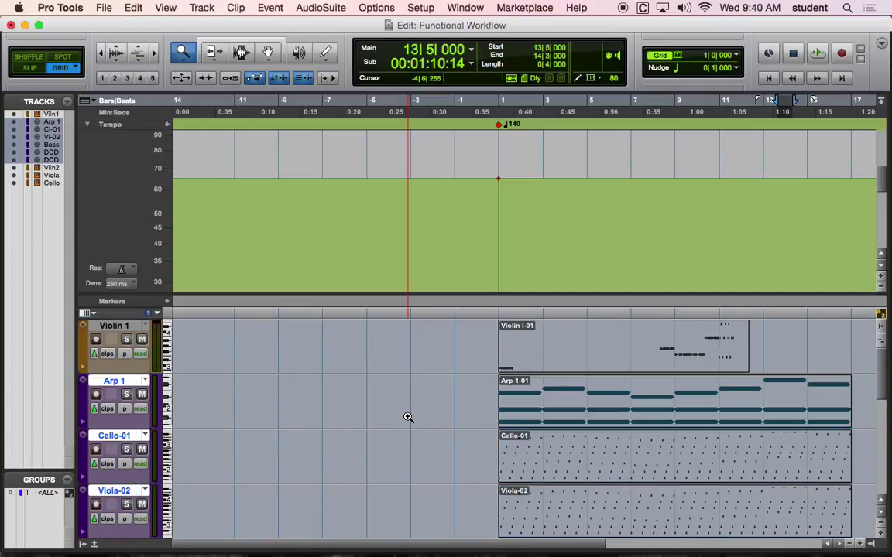
scroll(408, 417, "down", 10)
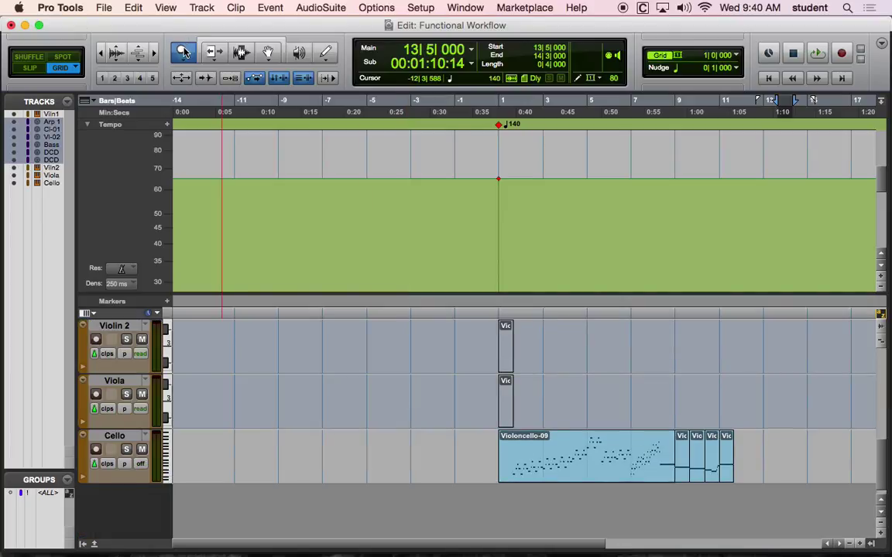
left_click(249, 51)
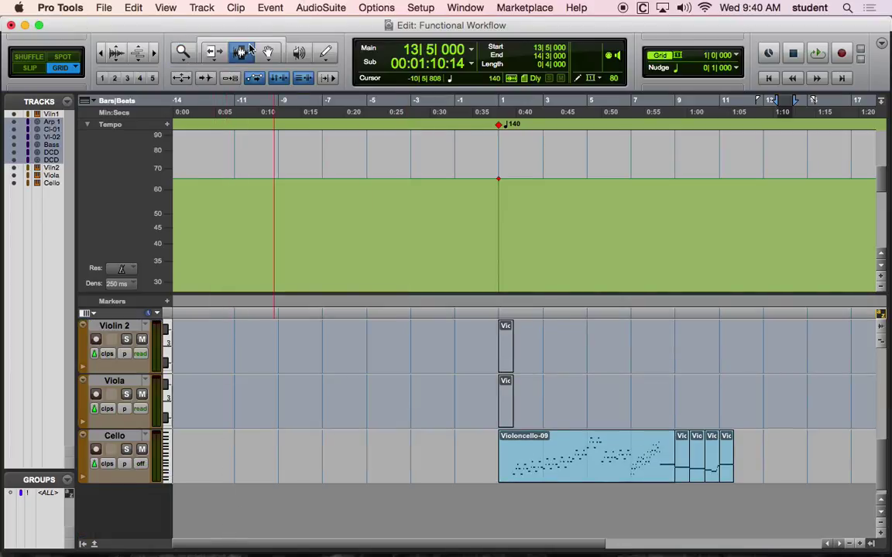
left_click(104, 7)
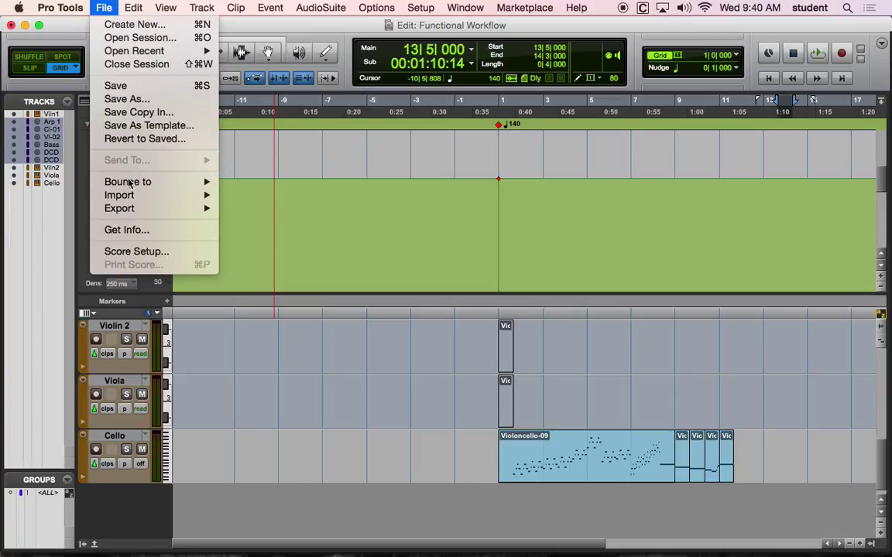
mouse_move(119, 195)
left_click(247, 228)
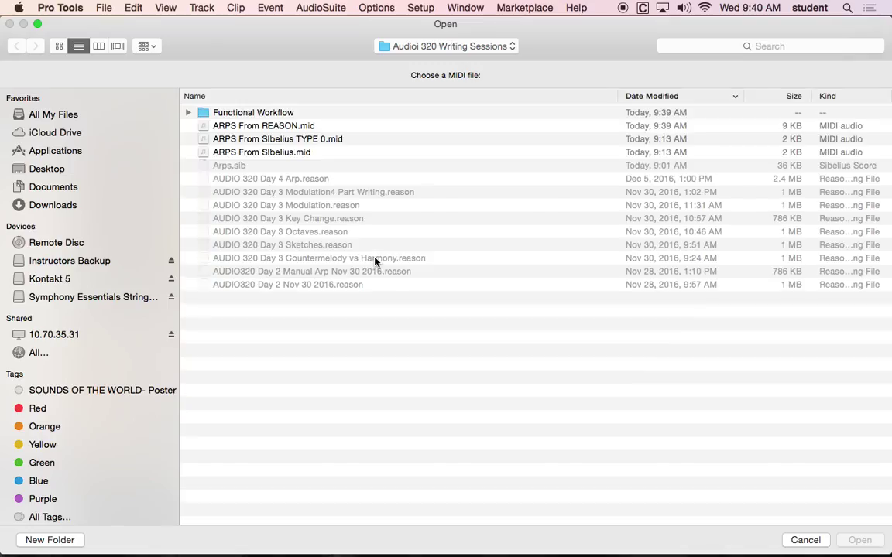
left_click(322, 126)
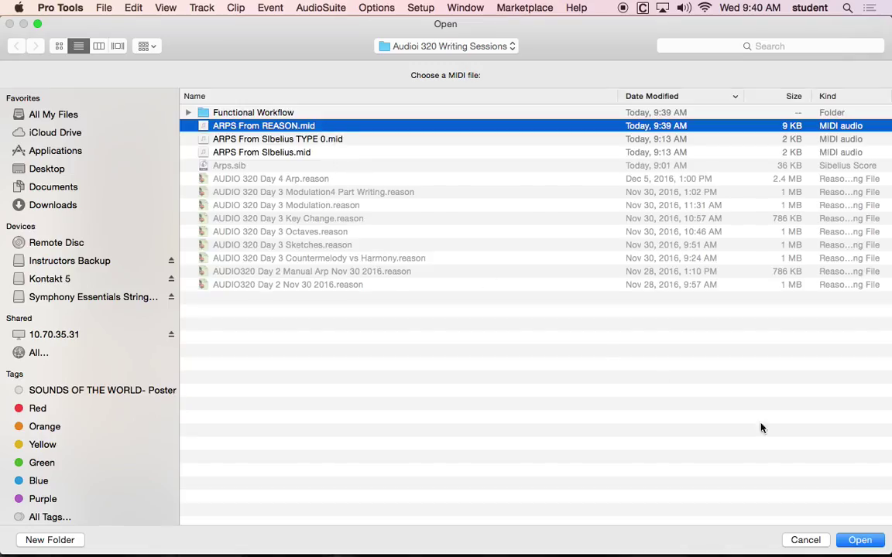
left_click(867, 537)
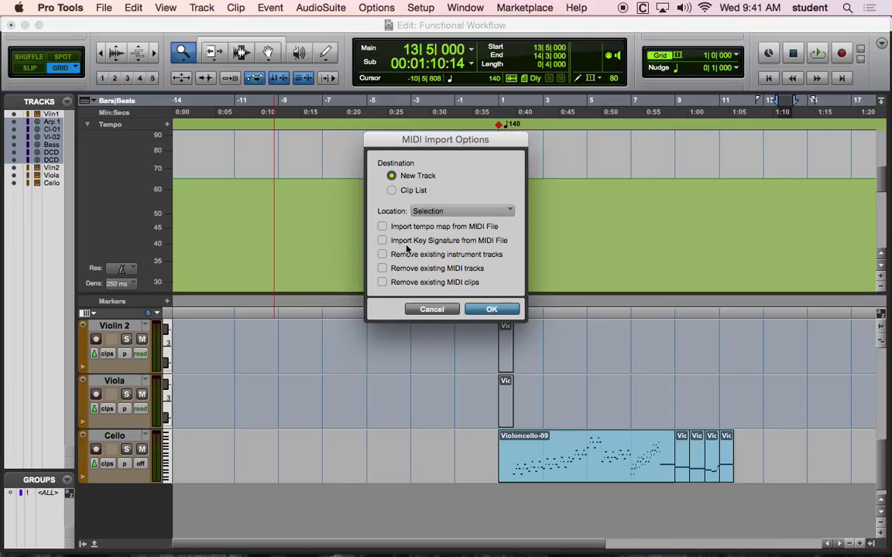
left_click(431, 309)
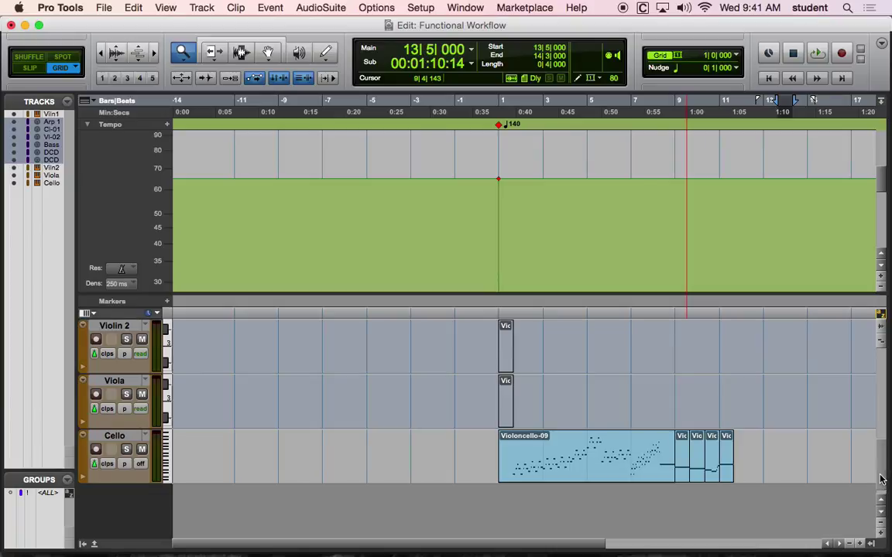
Examine how the original string clips line up with the imported Reason clips across the whole track list.
scroll(880, 480, "up", 10)
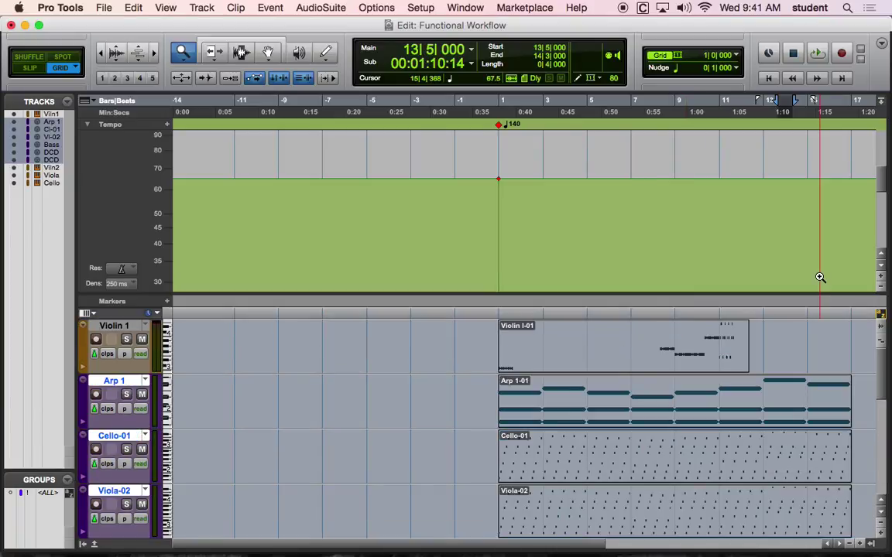
scroll(741, 377, "down", 4)
scroll(741, 377, "up", 4)
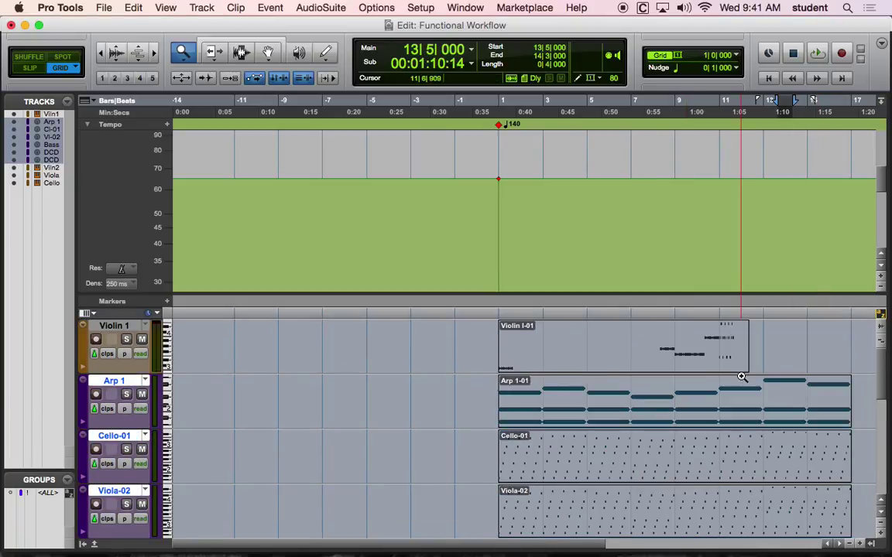
scroll(741, 377, "down", 10)
scroll(742, 377, "up", 6)
scroll(741, 377, "down", 6)
scroll(742, 377, "up", 3)
scroll(741, 376, "up", 4)
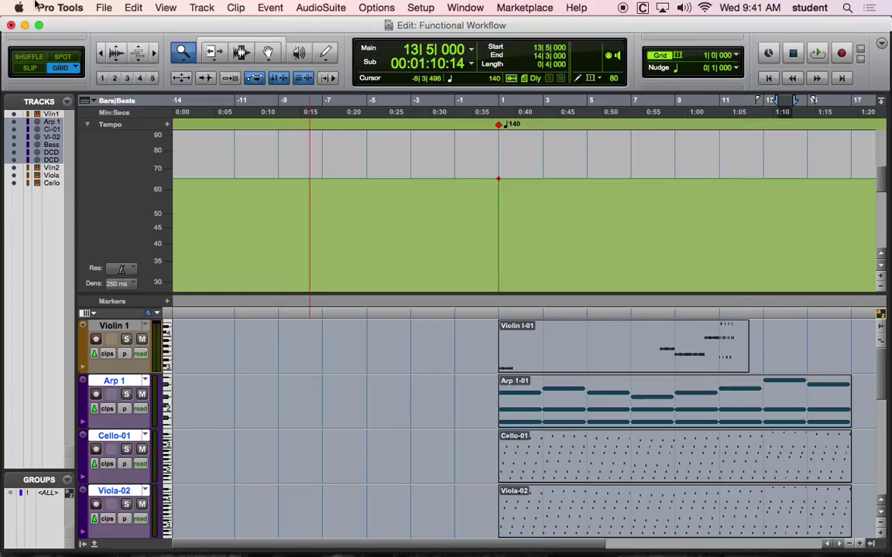
Revert the Functional Workflow session to its last saved version.
left_click(159, 6)
mouse_move(137, 6)
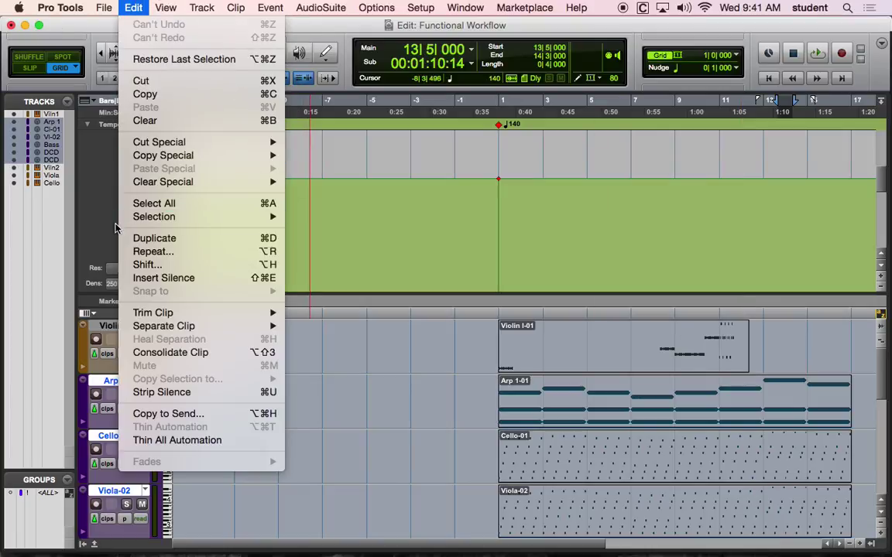
left_click(89, 199)
scroll(430, 447, "down", 3)
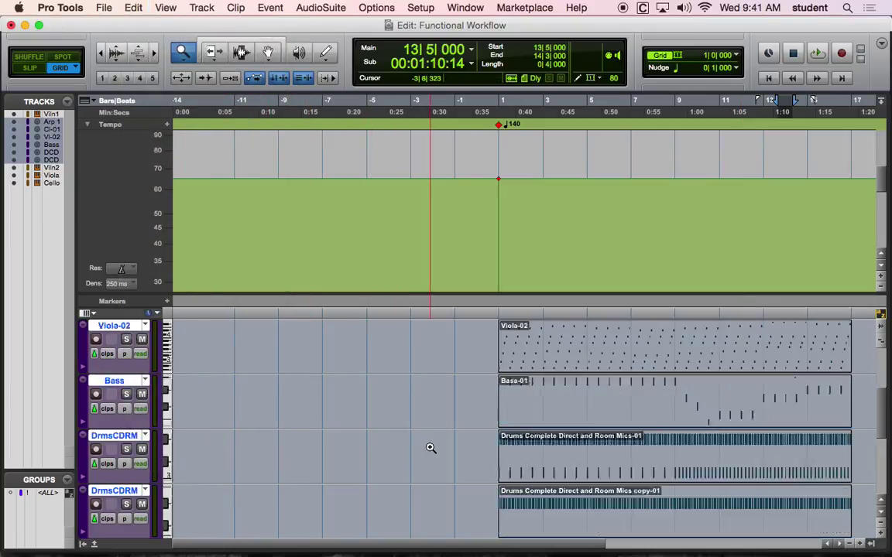
scroll(431, 447, "down", 5)
left_click_drag(881, 483, 879, 263)
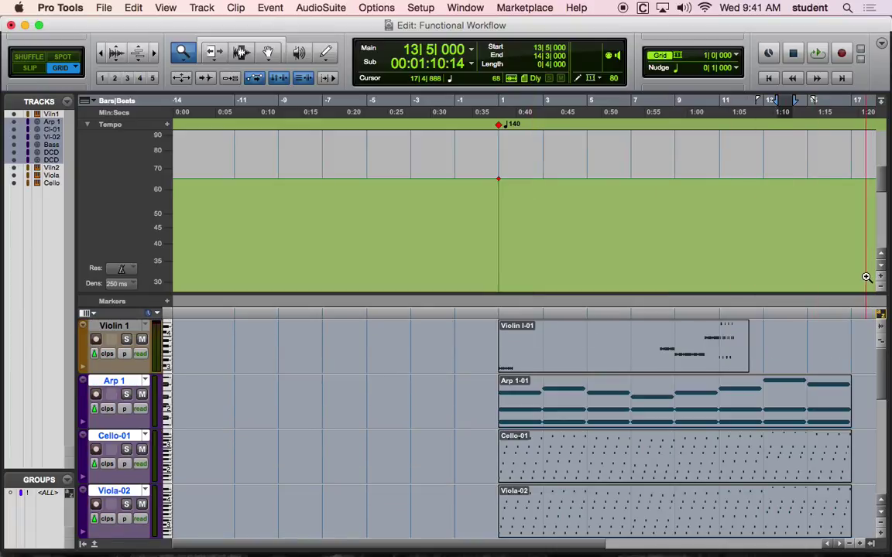
left_click(103, 7)
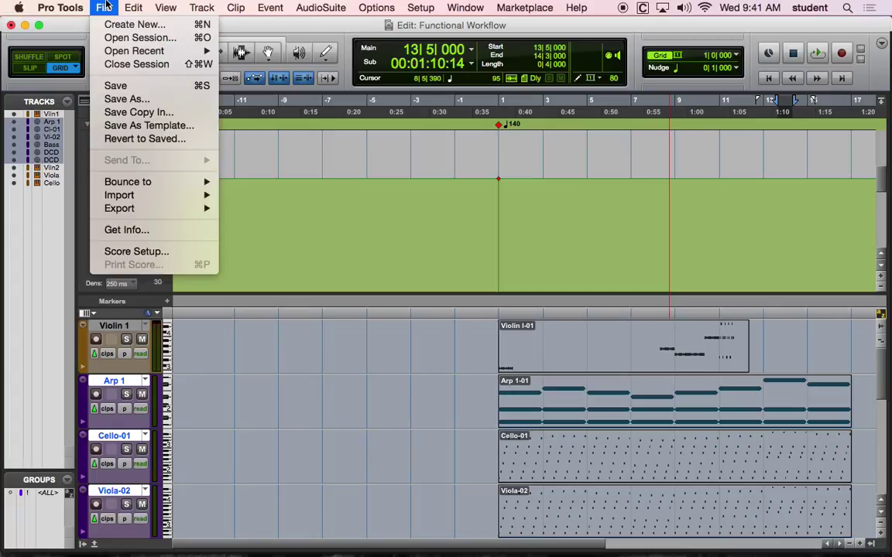
left_click(132, 140)
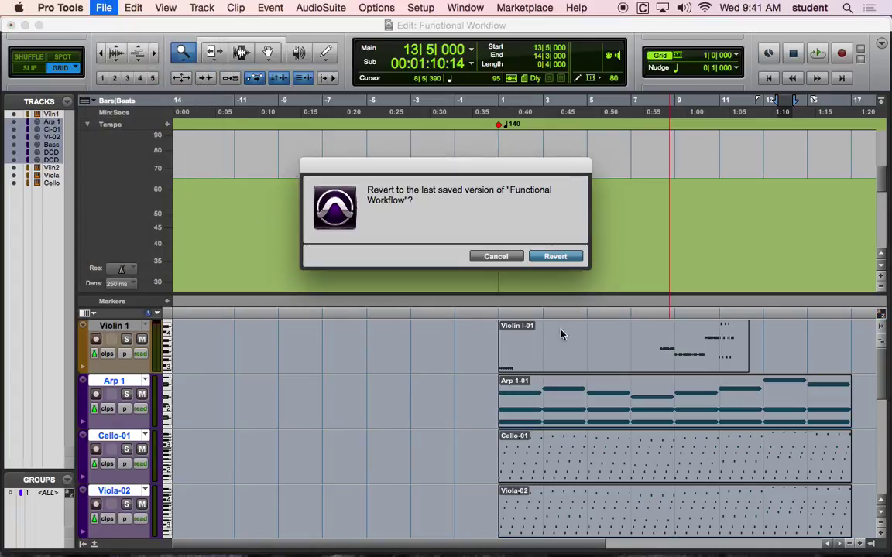
left_click(555, 256)
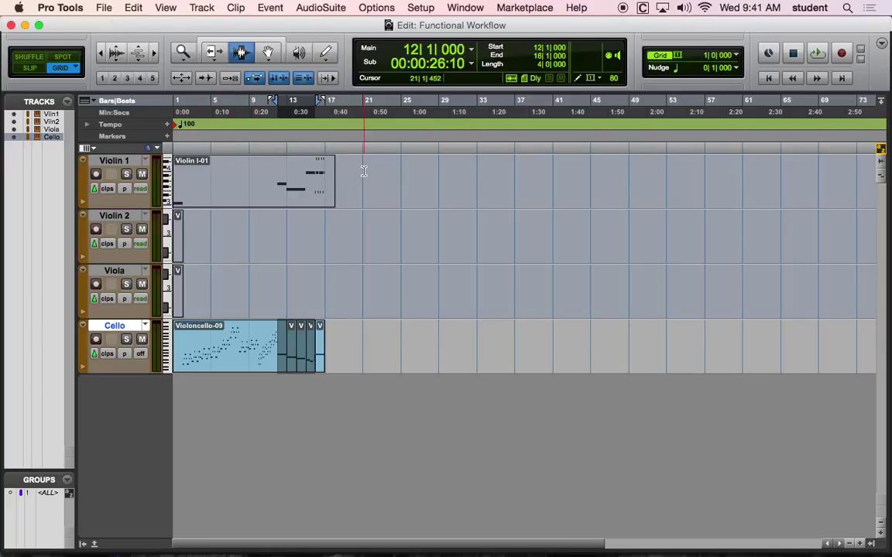
Select the four bars starting at bar 21 on the Violin 1 track and open ARPS From REASON.mid for MIDI import.
left_click_drag(364, 171, 379, 181)
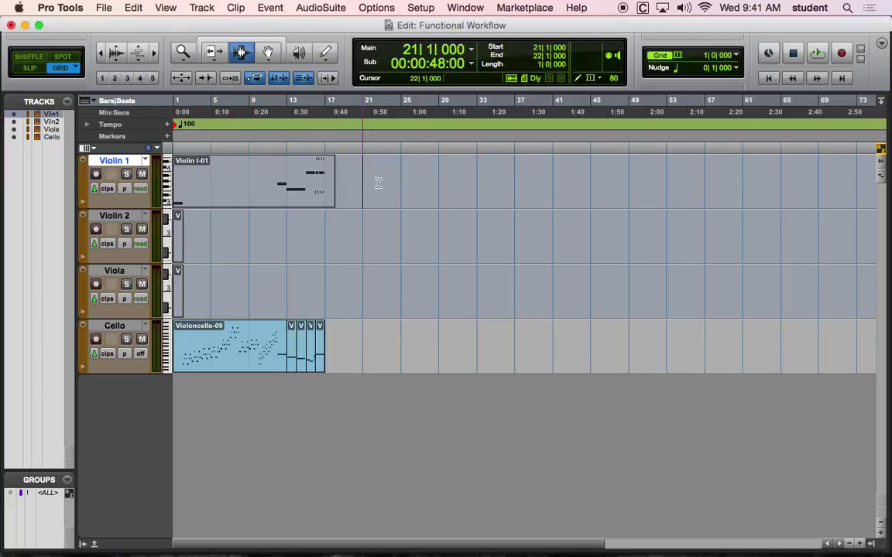
left_click(103, 6)
mouse_move(119, 194)
left_click(285, 236)
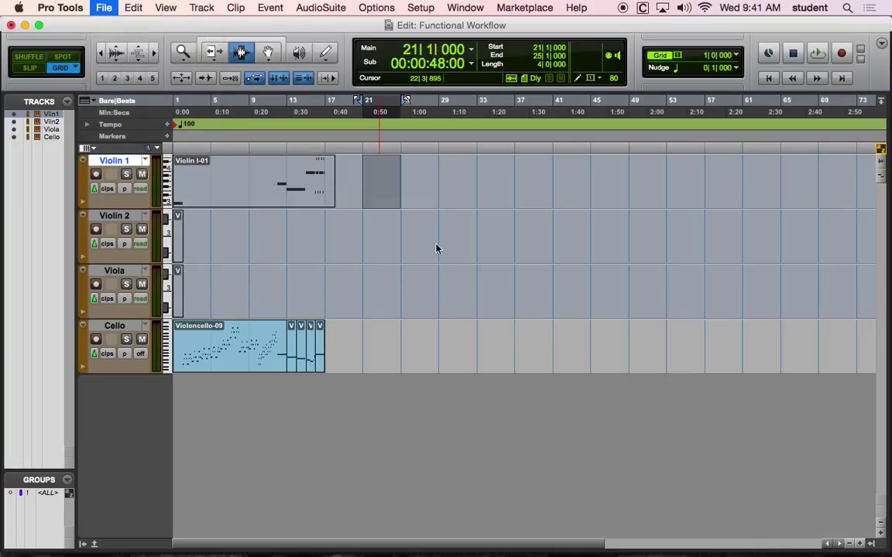
left_click(324, 126)
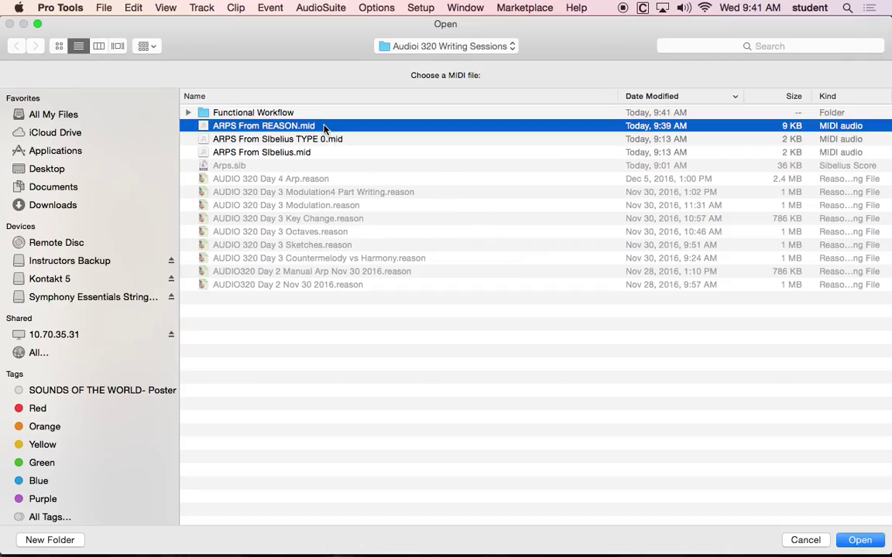
double_click(323, 126)
Set the MIDI import to new tracks at the Selection location, include the tempo map and key signature, and import.
left_click(440, 211)
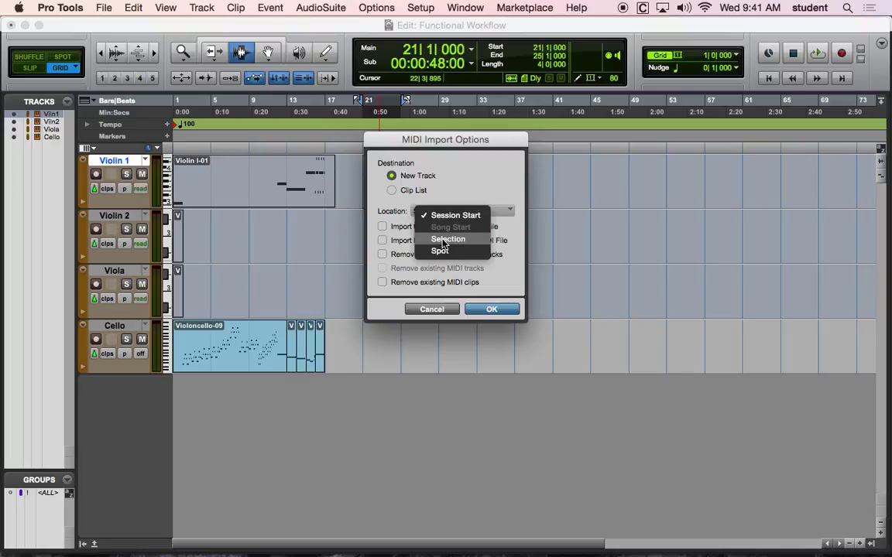
left_click(445, 240)
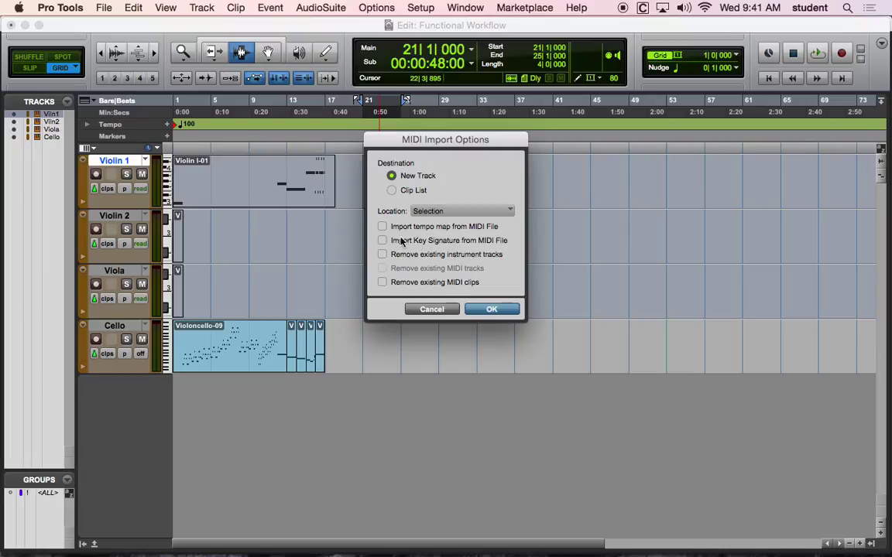
left_click(382, 227)
left_click(383, 240)
left_click(493, 310)
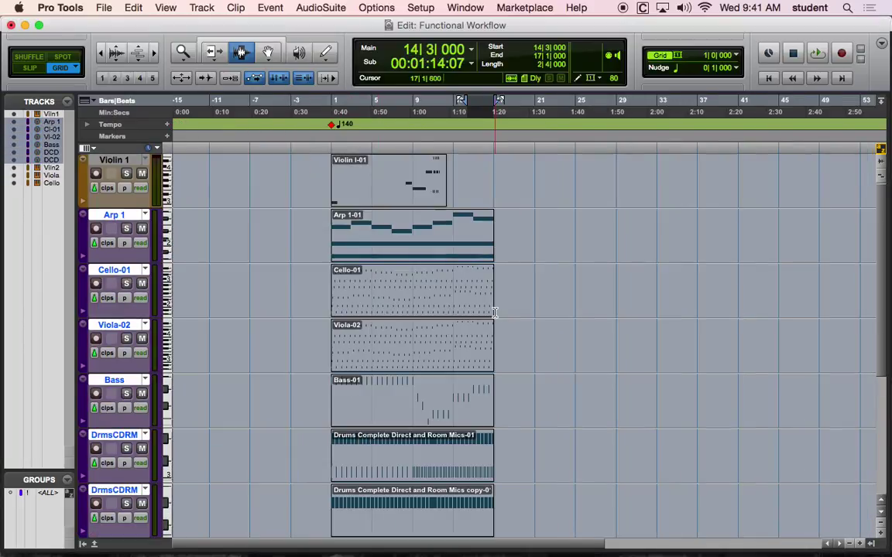
Move the six imported Reason tracks above the Violin 1 track.
scroll(489, 306, "down", 5)
scroll(485, 300, "up", 5)
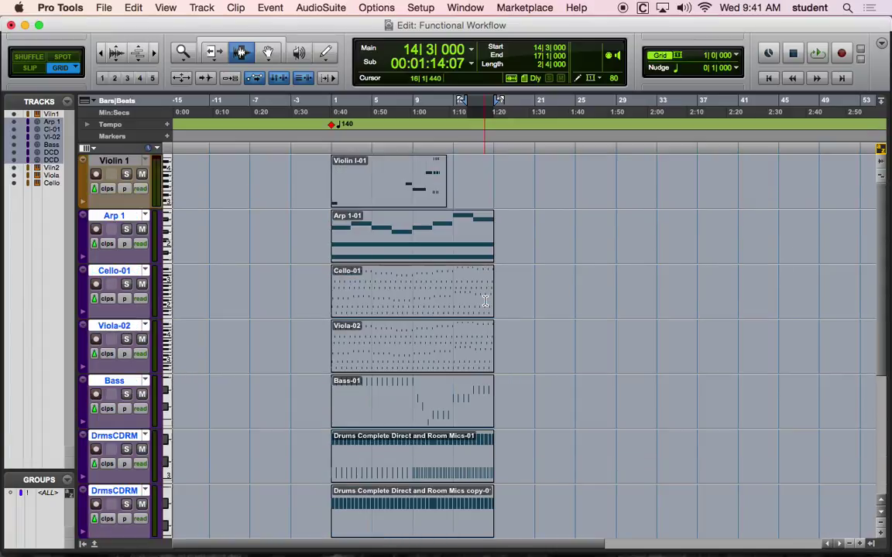
scroll(484, 300, "down", 5)
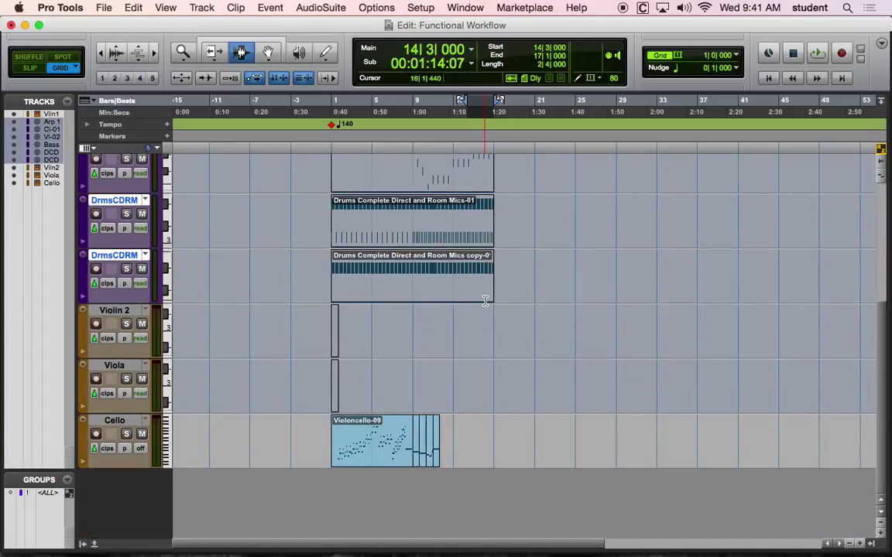
scroll(484, 301, "up", 5)
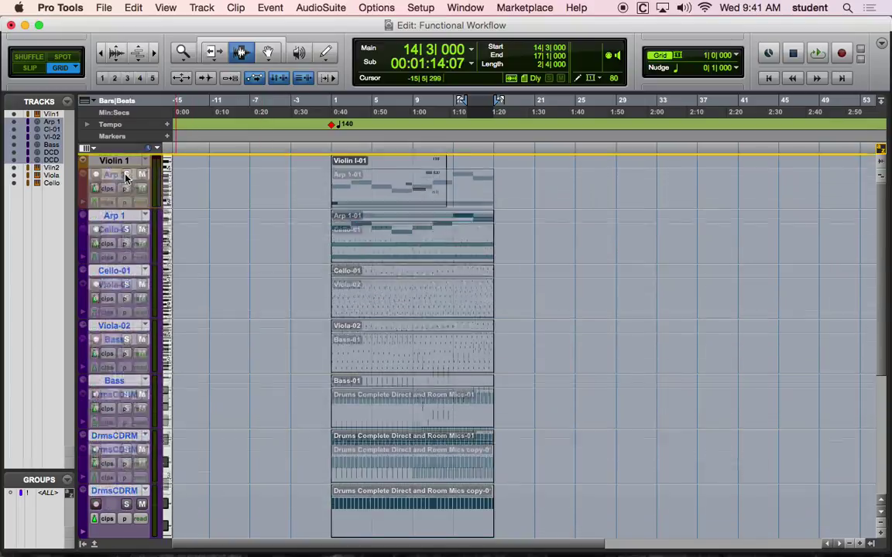
left_click_drag(126, 178, 119, 158)
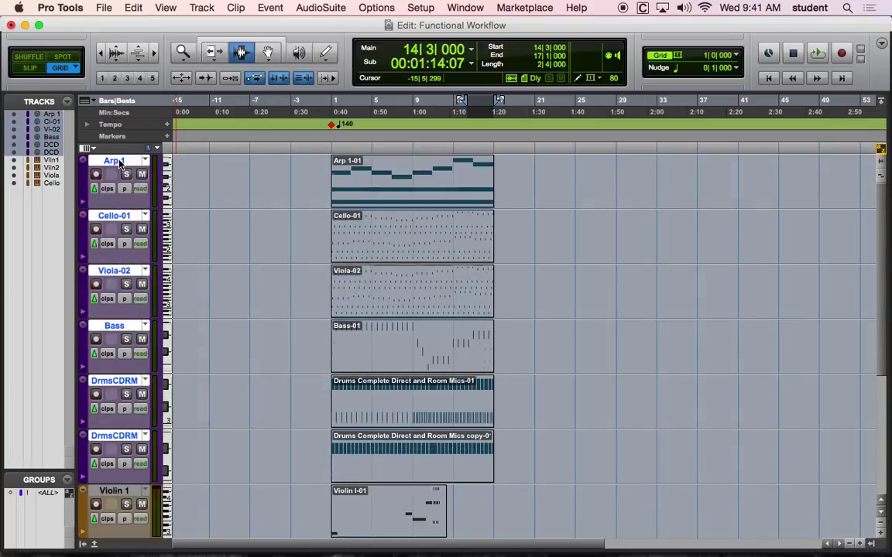
Select bars 1 to 13 across the Violin 1, Violin 2, Viola and Cello tracks and move their clips to the session start.
scroll(275, 214, "down", 5)
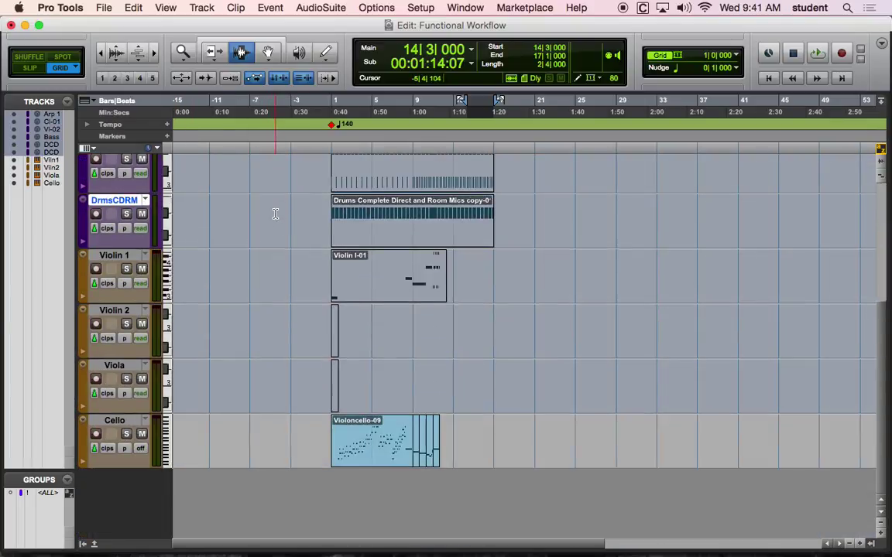
double_click(339, 279)
left_click(433, 301)
left_click(448, 290)
left_click_drag(448, 290, 330, 457)
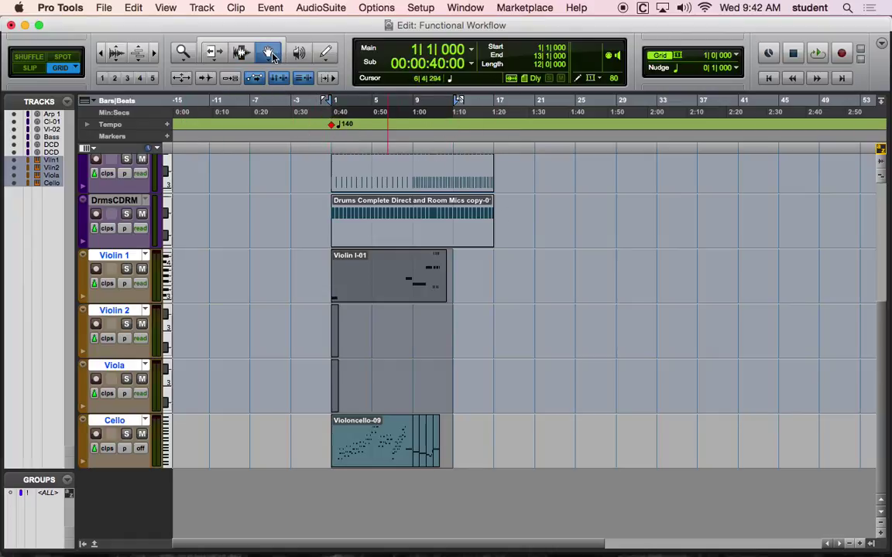
left_click_drag(408, 282, 222, 301)
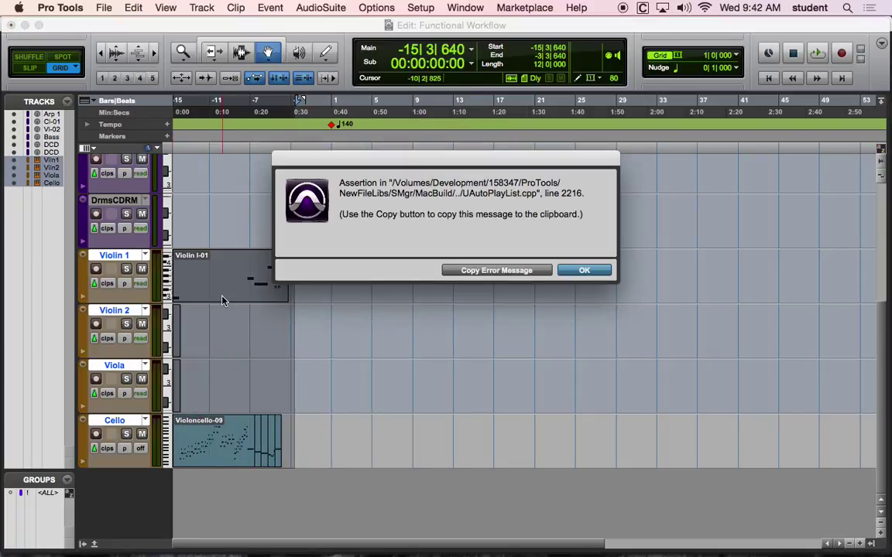
left_click(586, 274)
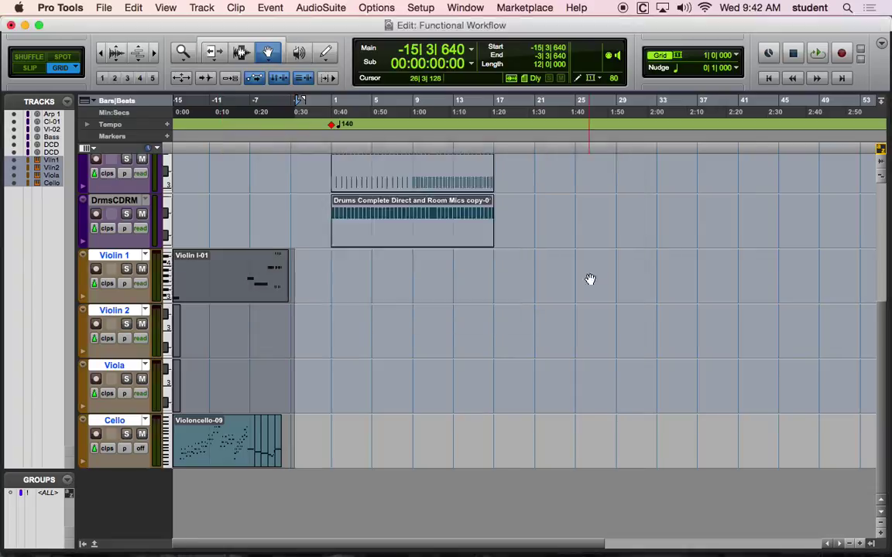
left_click(587, 275)
Start playback, and remove the timed-out Cellos Essential demo instrument from the Cello track's Kontakt 5 plug-in.
key("space")
left_click(245, 53)
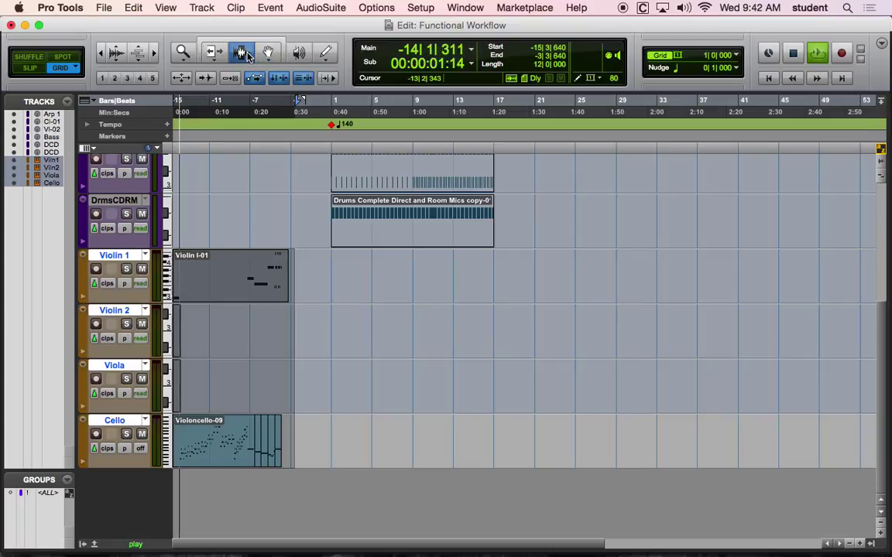
key("super+equal")
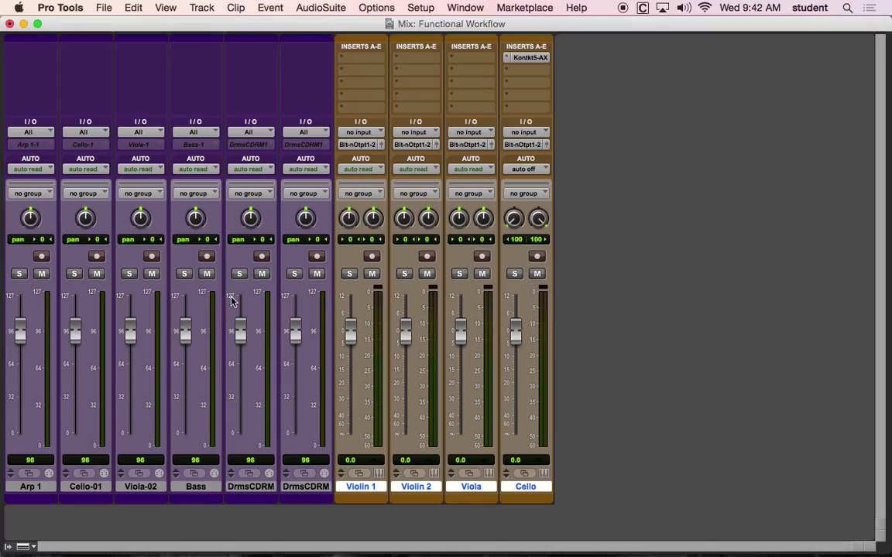
left_click(531, 58)
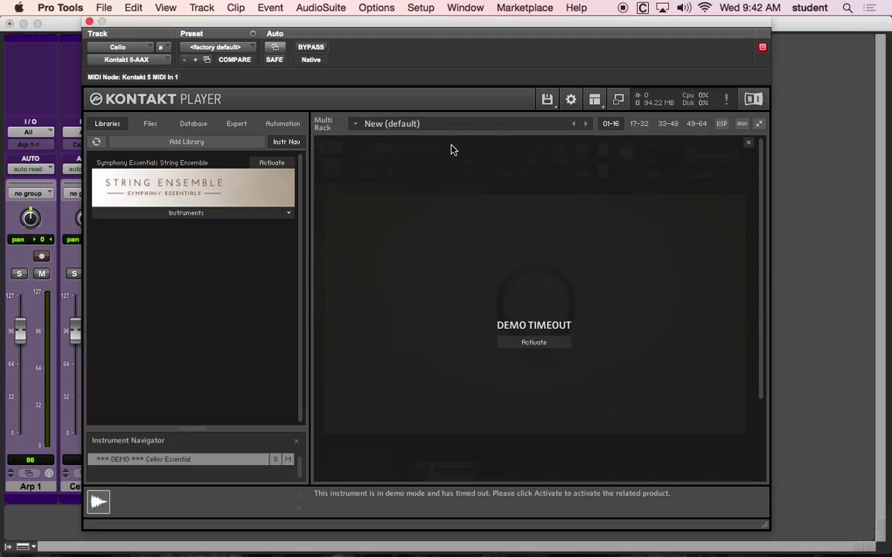
left_click(749, 143)
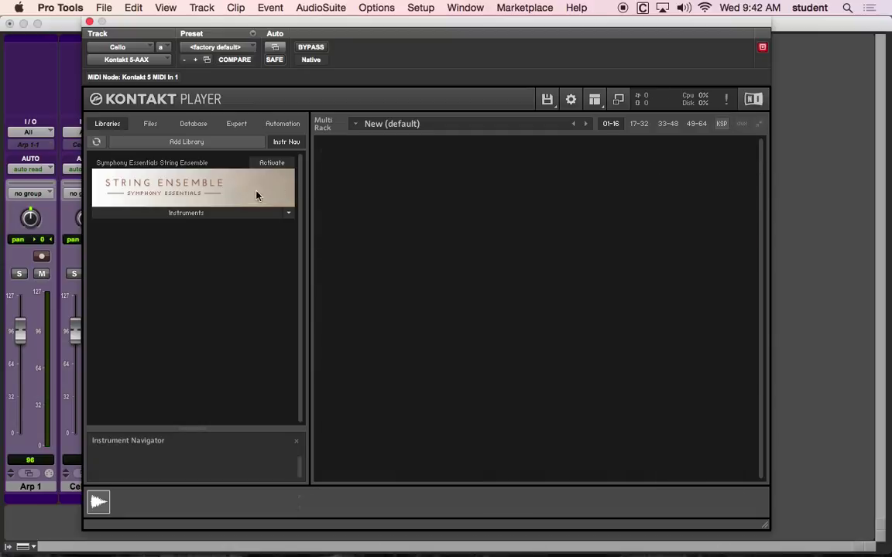
Load Cellos Essential from the String Ensemble library into the Cello track's Kontakt 5 and choose the Staccato articulation.
left_click(242, 214)
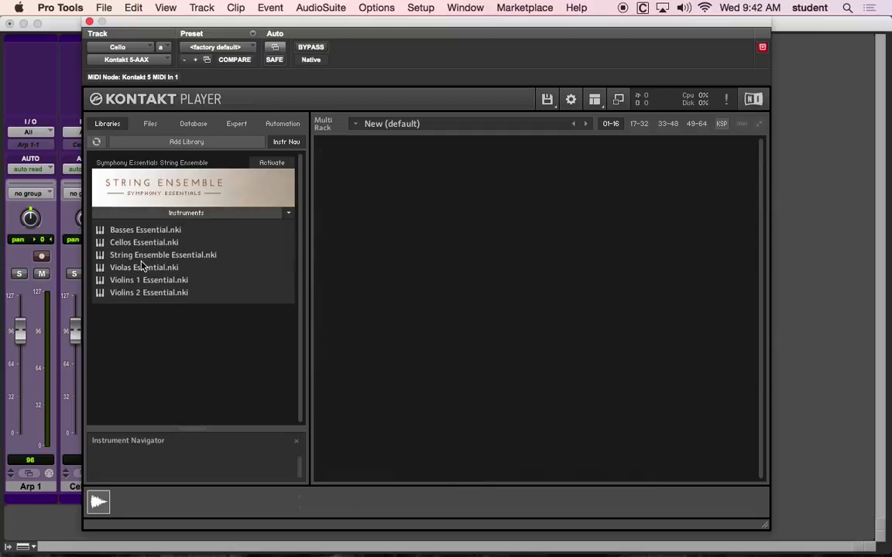
left_click_drag(127, 241, 404, 254)
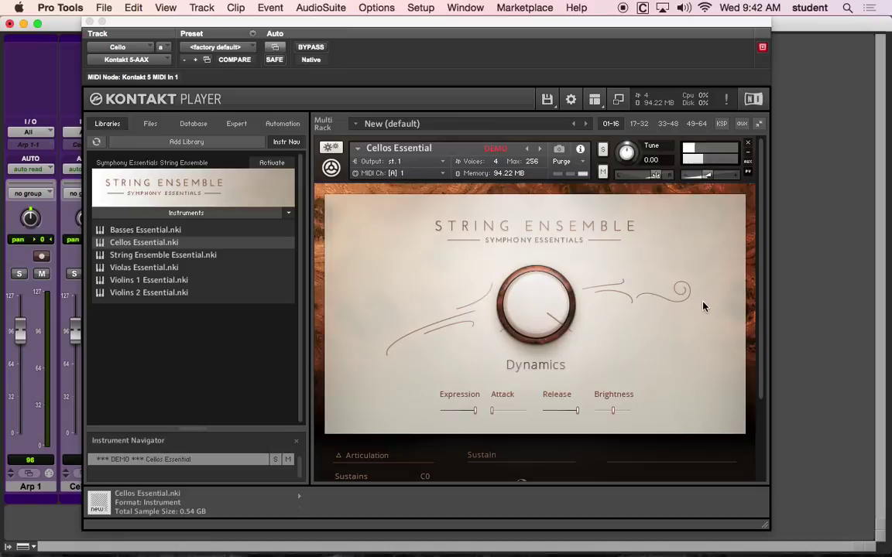
left_click_drag(763, 378, 767, 444)
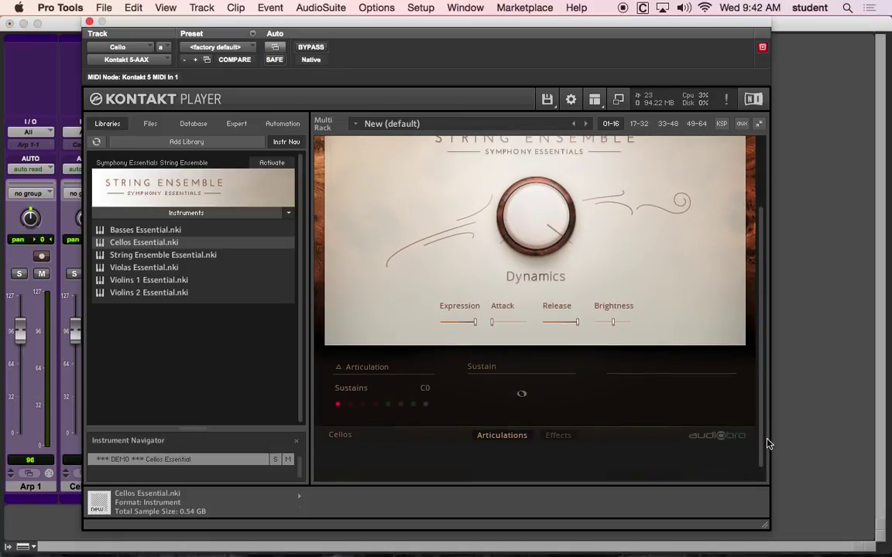
left_click(388, 404)
Adjust the system volume, close the Cello track's Kontakt window, and check playback in the Mix and Edit windows.
left_click_drag(413, 25, 586, 58)
key("XF86AudioRaiseVolume")
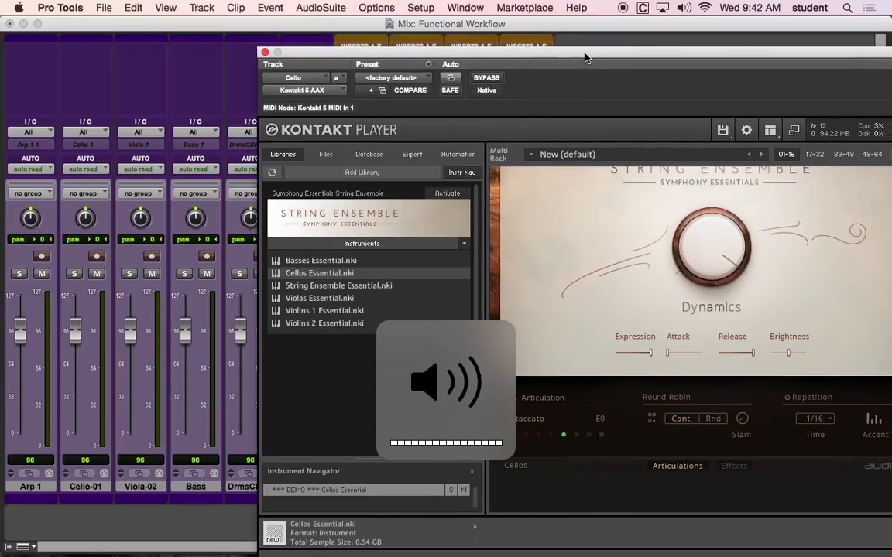
left_click(562, 27)
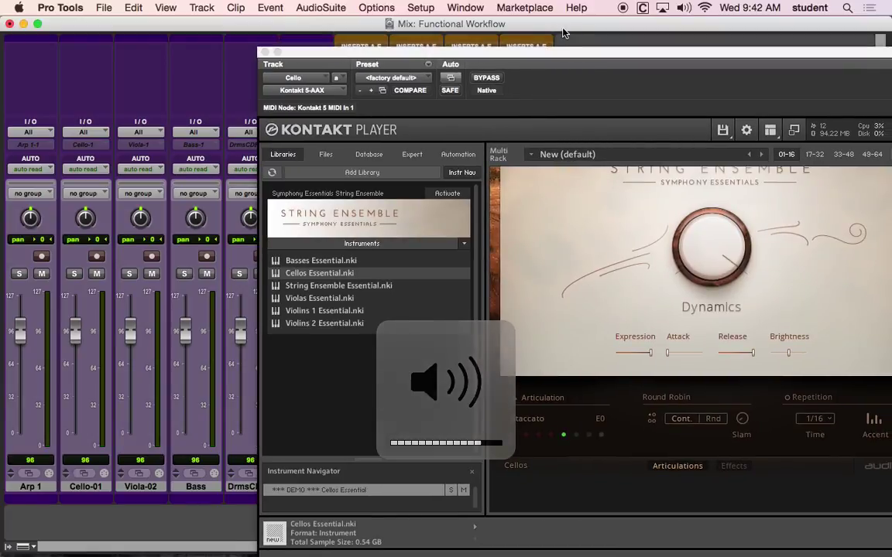
left_click(266, 53)
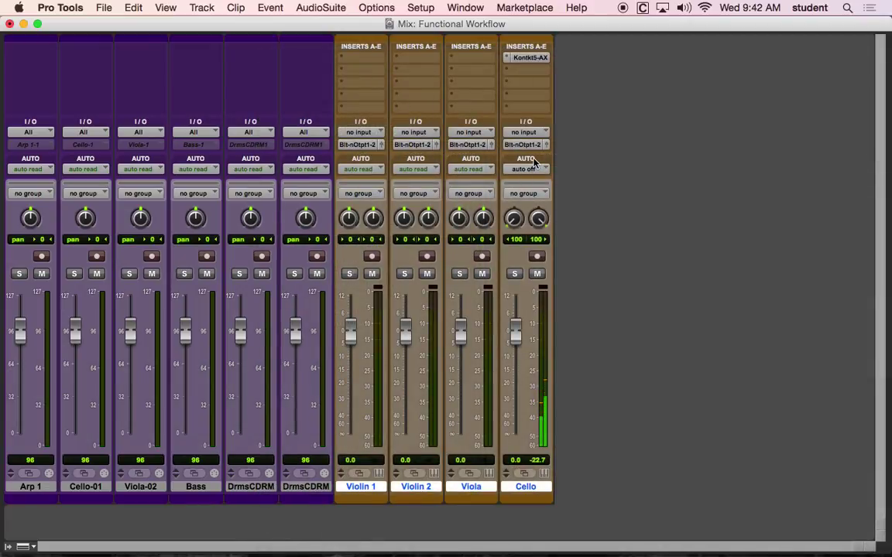
key("super+equal")
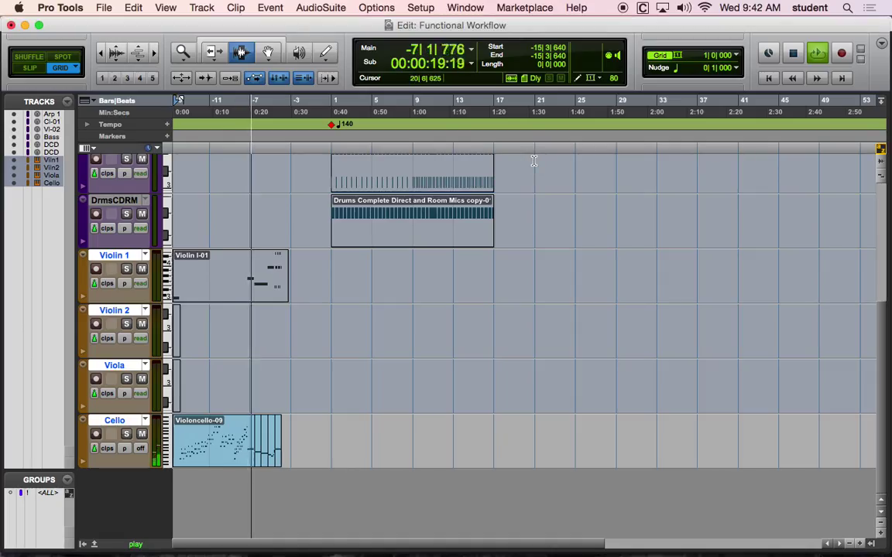
key("super+equal")
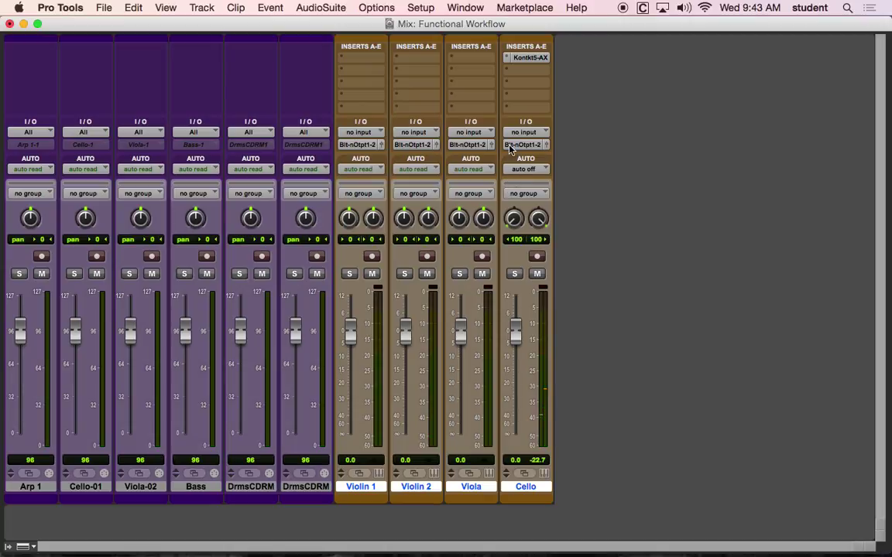
Switch to Reason and quit it.
key("super+Tab")
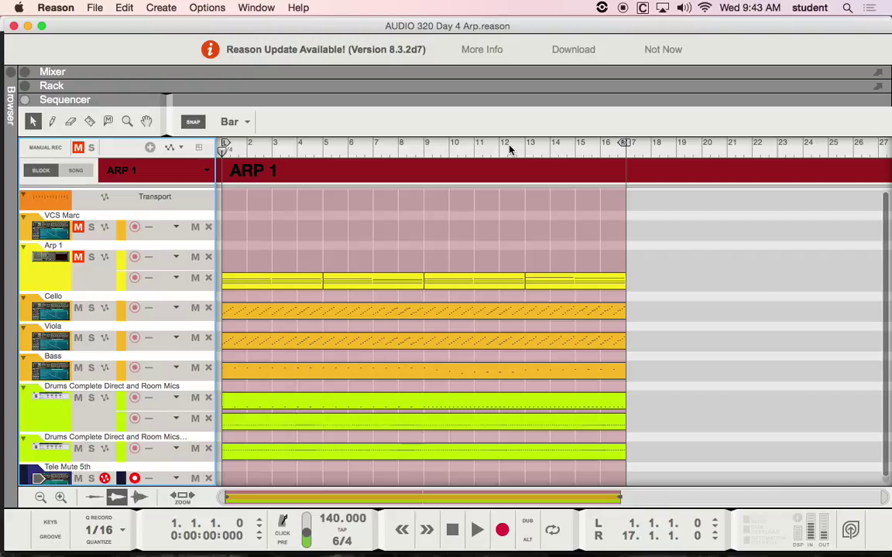
left_click(56, 7)
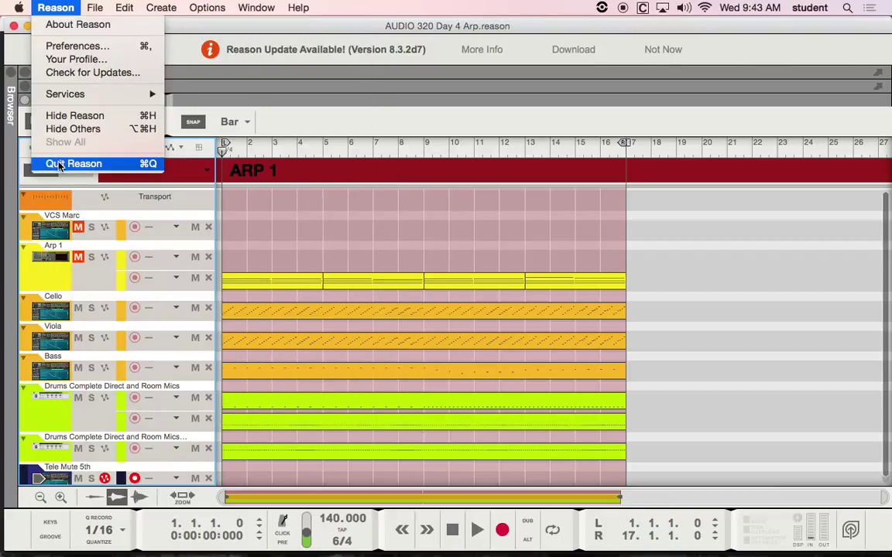
left_click(73, 164)
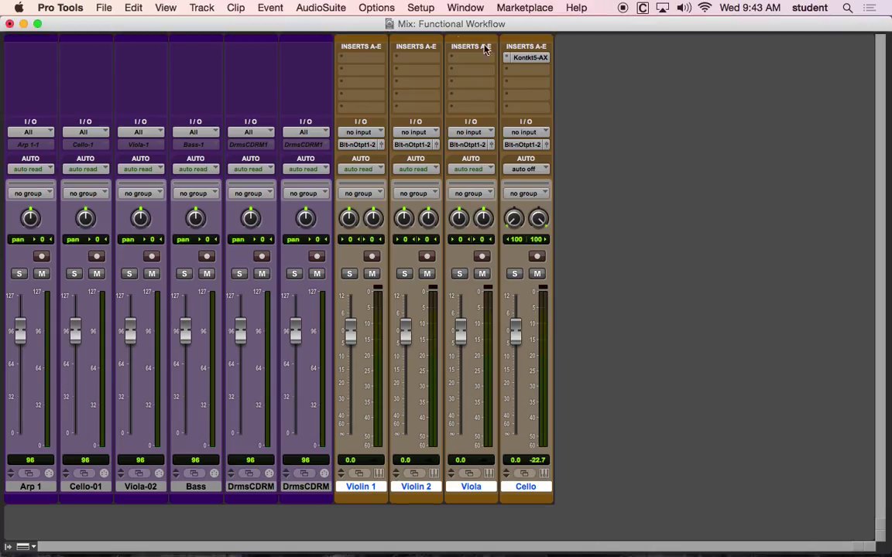
Select a different device than Built-in Output as the playback engine, accepting the save and reopening of the session.
left_click(385, 10)
left_click(341, 50)
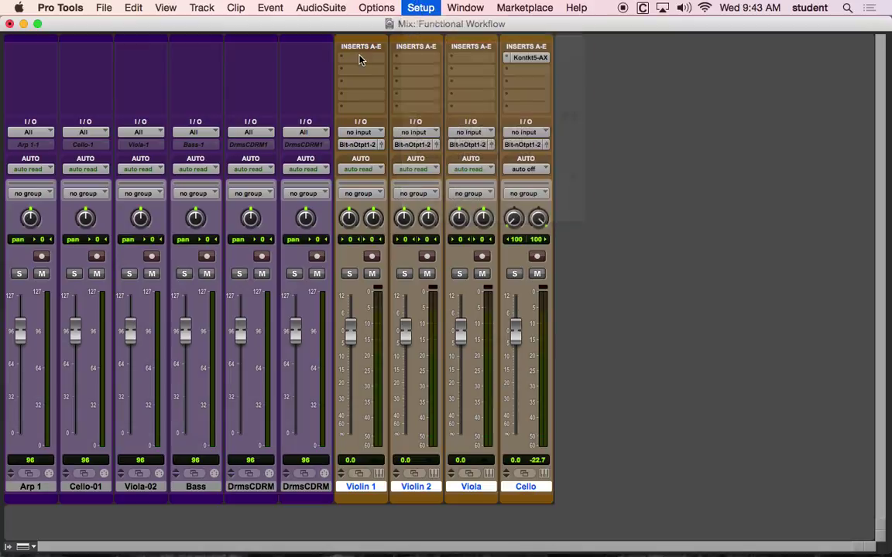
left_click(421, 8)
left_click(425, 36)
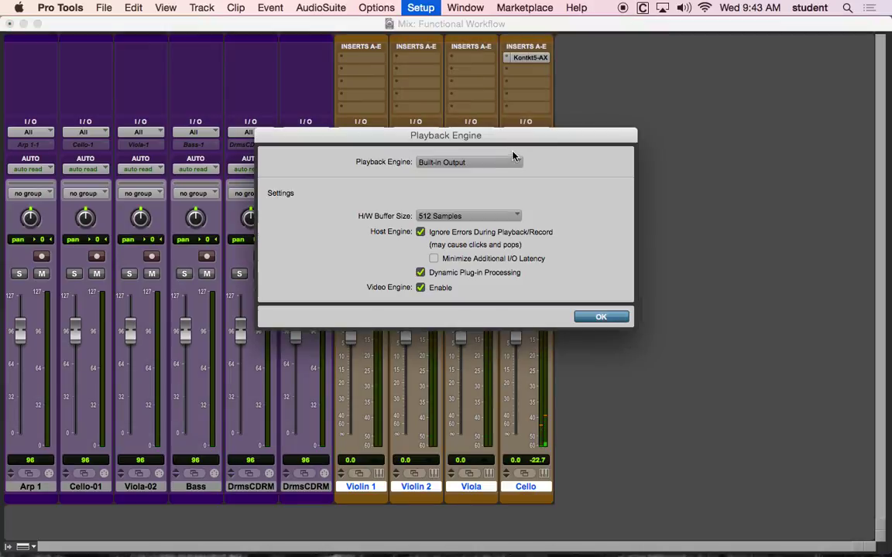
left_click(509, 162)
left_click(480, 139)
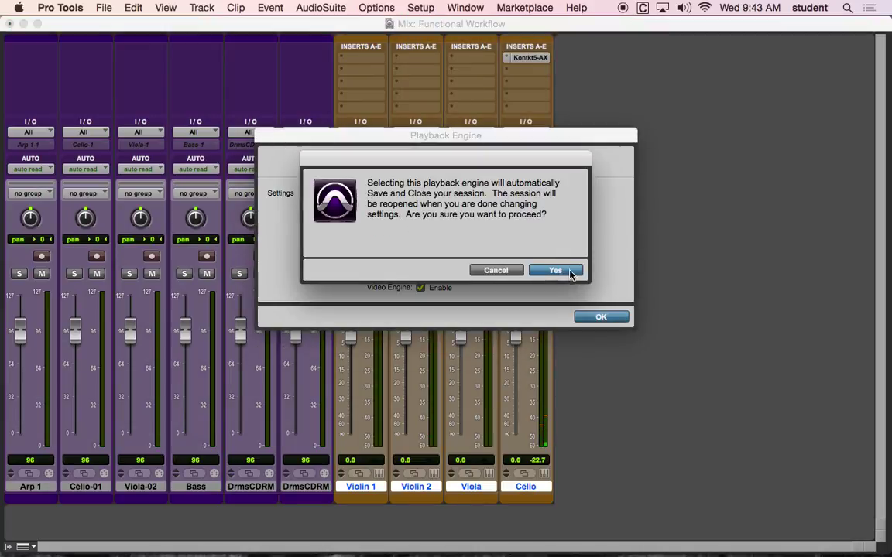
left_click(571, 273)
left_click(595, 317)
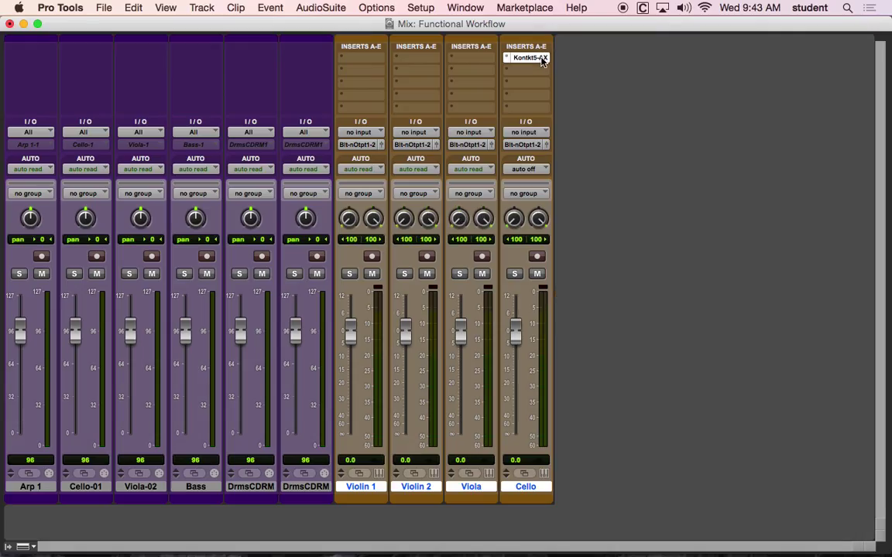
Reload Cellos Essential in the Cello track's Kontakt 5, set its volume to 0.0, and choose the Staccato articulation.
left_click(541, 60)
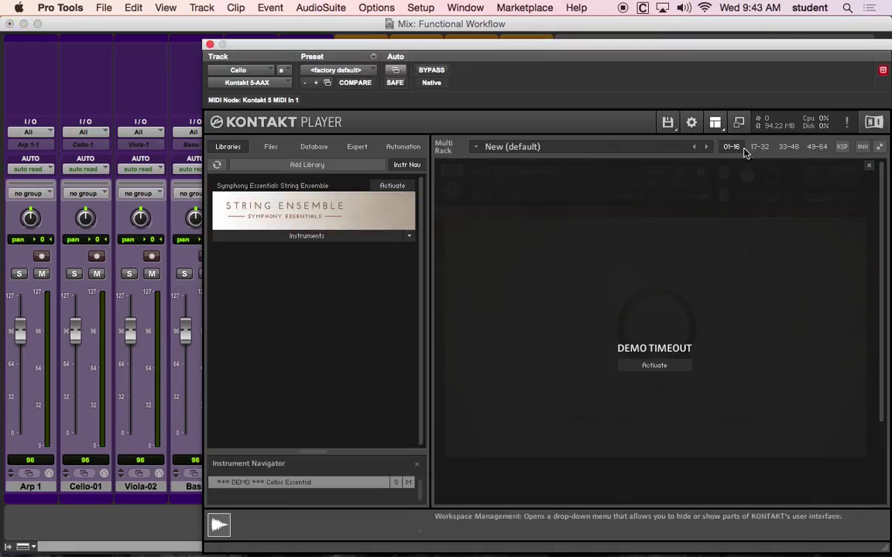
left_click(370, 239)
left_click_drag(246, 265, 525, 338)
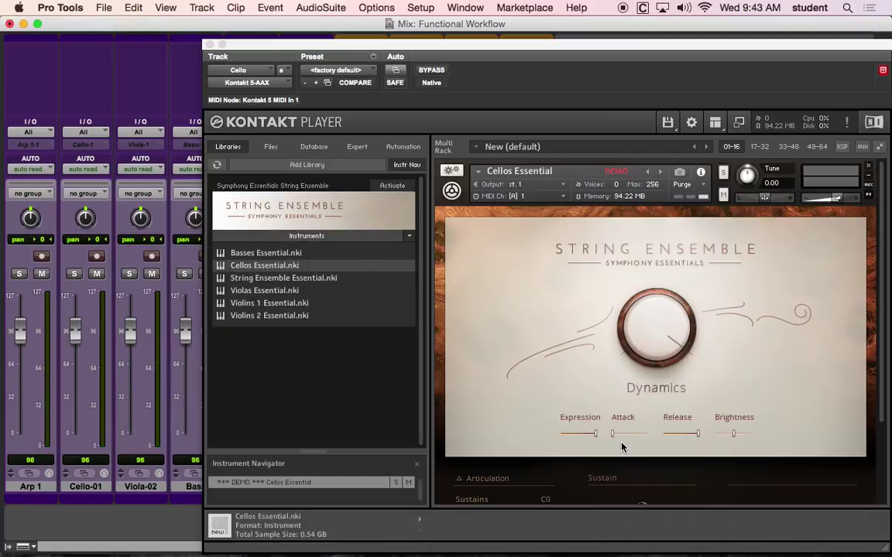
left_click(881, 286)
left_click_drag(828, 198, 837, 200)
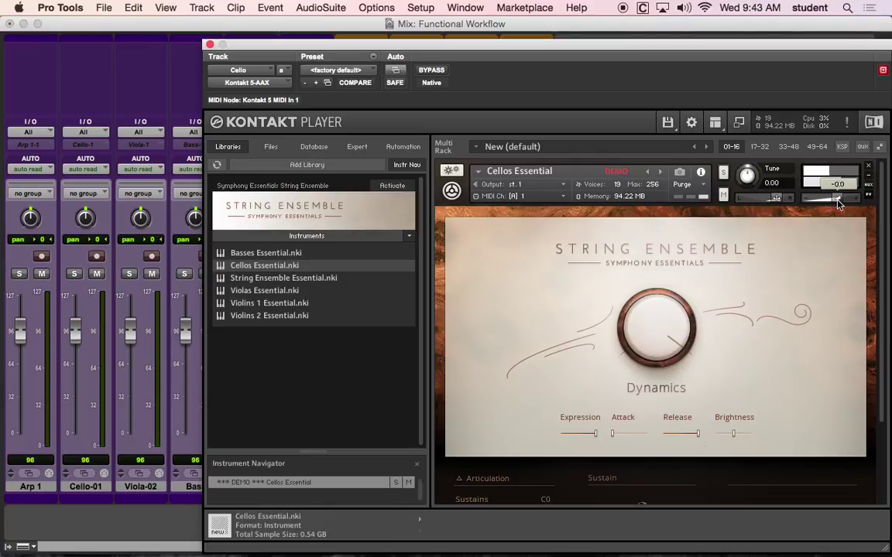
scroll(695, 376, "down", 3)
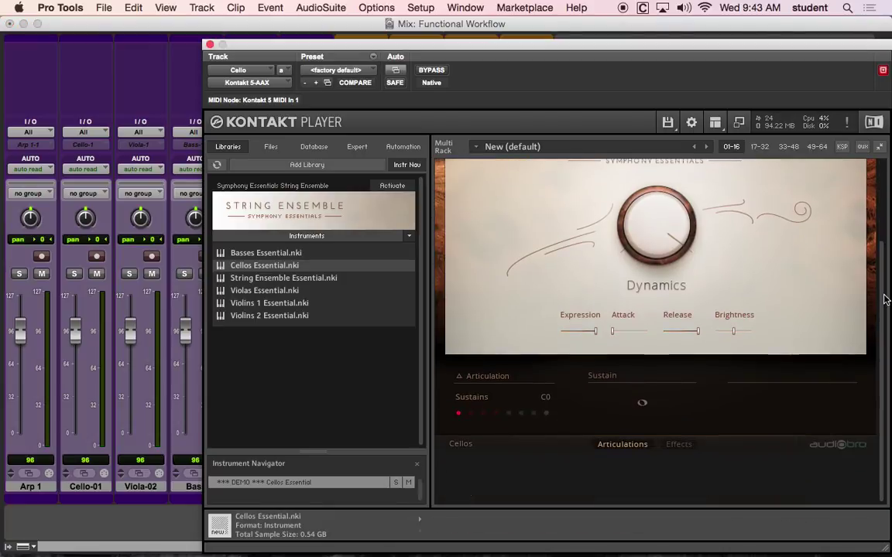
left_click(508, 414)
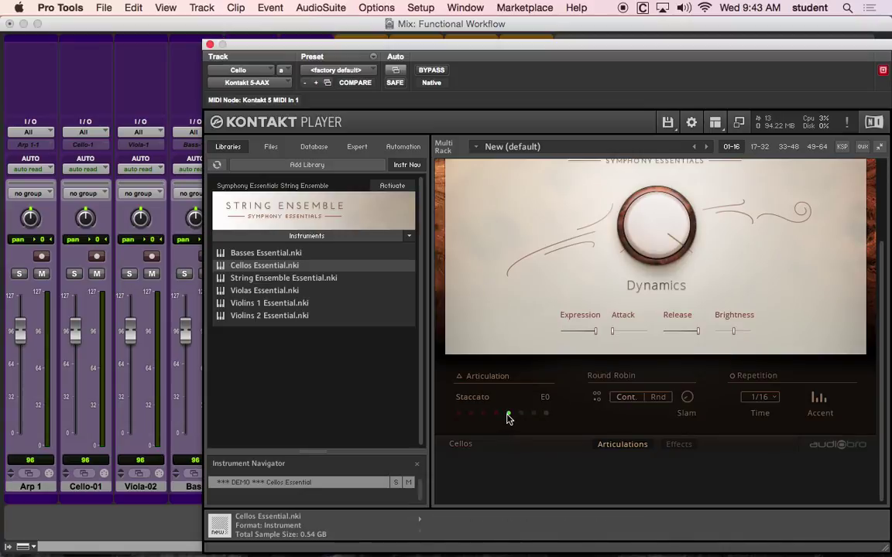
Move the Kontakt window off the Edit window's tempo ruler, stop playback, and revert Functional Workflow to its last saved version.
key("super+equal")
left_click_drag(248, 48, 358, 273)
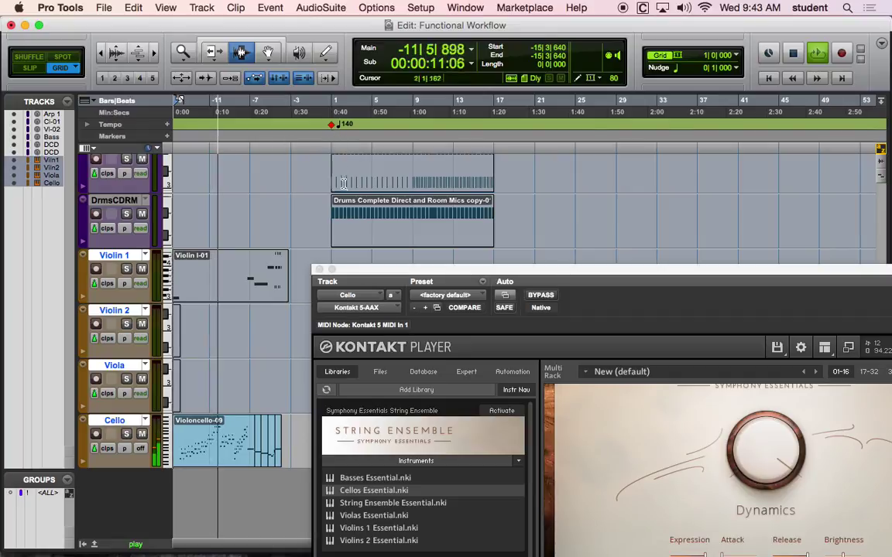
key("space")
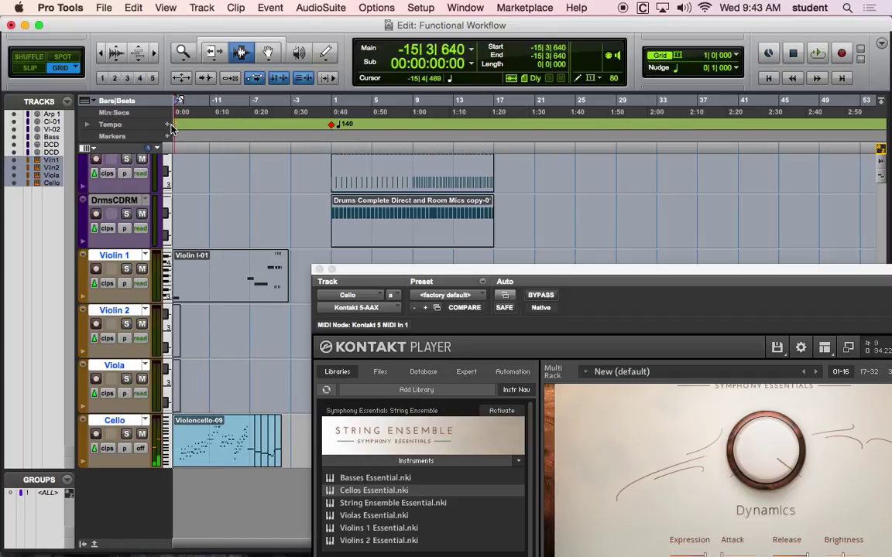
left_click(179, 126)
left_click(178, 126)
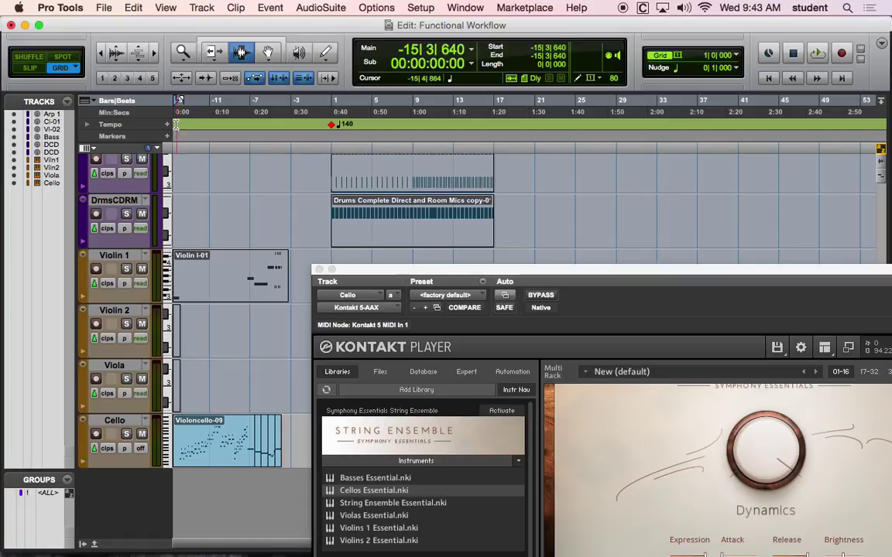
left_click(103, 7)
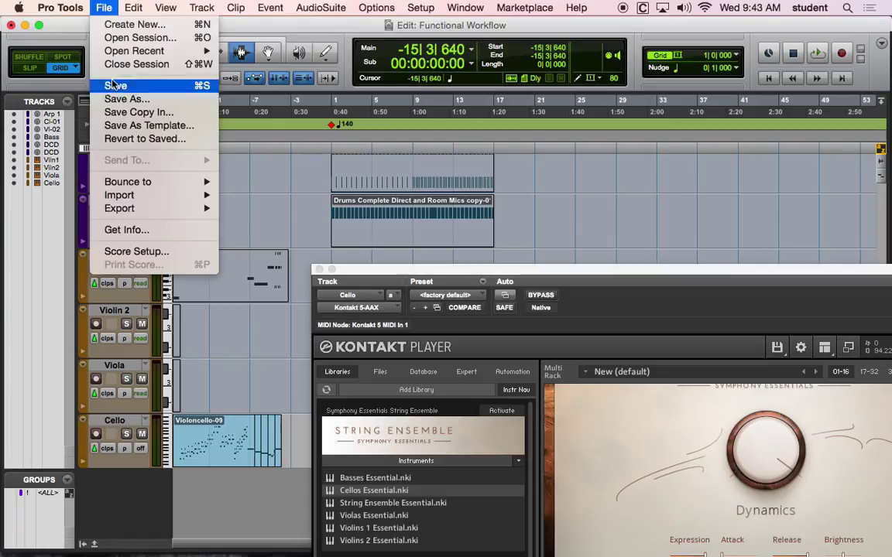
left_click(124, 137)
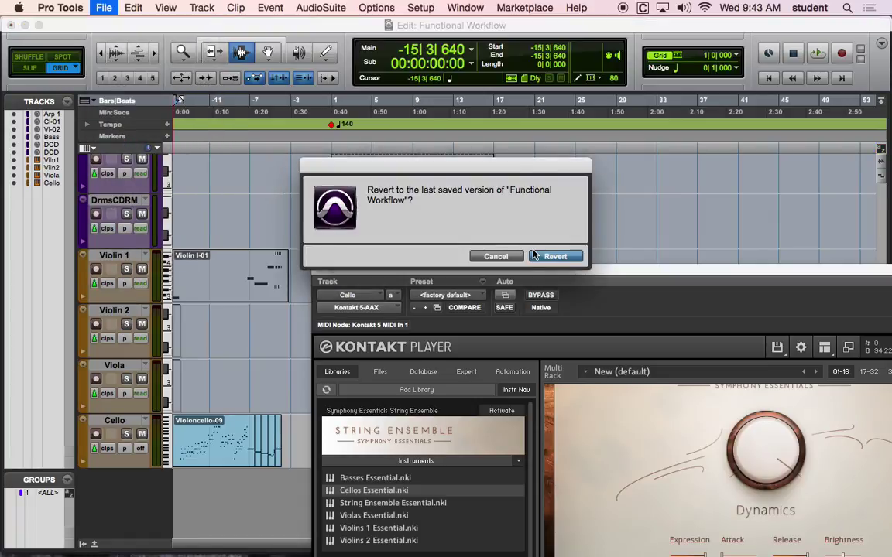
left_click(554, 257)
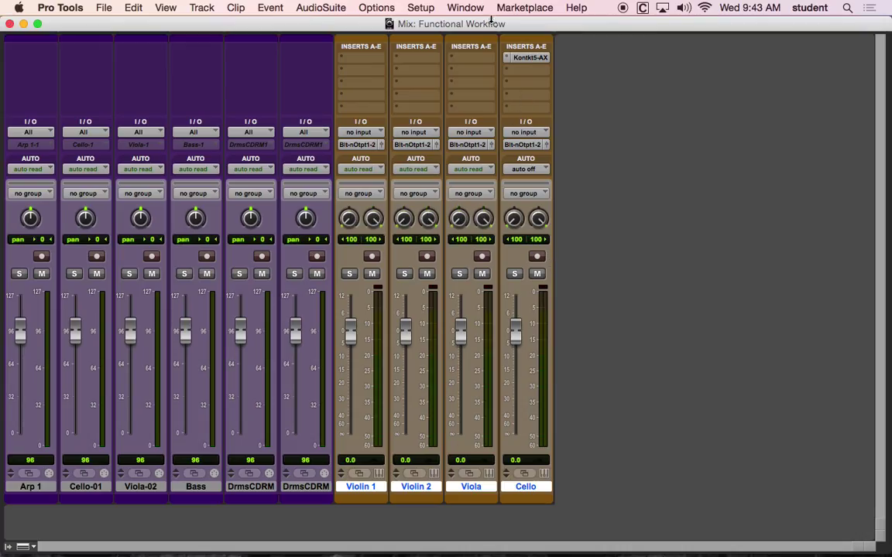
Insert a 100 BPM tempo change at bar -3 in the Edit window and move its marker to the session start.
left_click_drag(492, 24, 542, 194)
left_click(453, 27)
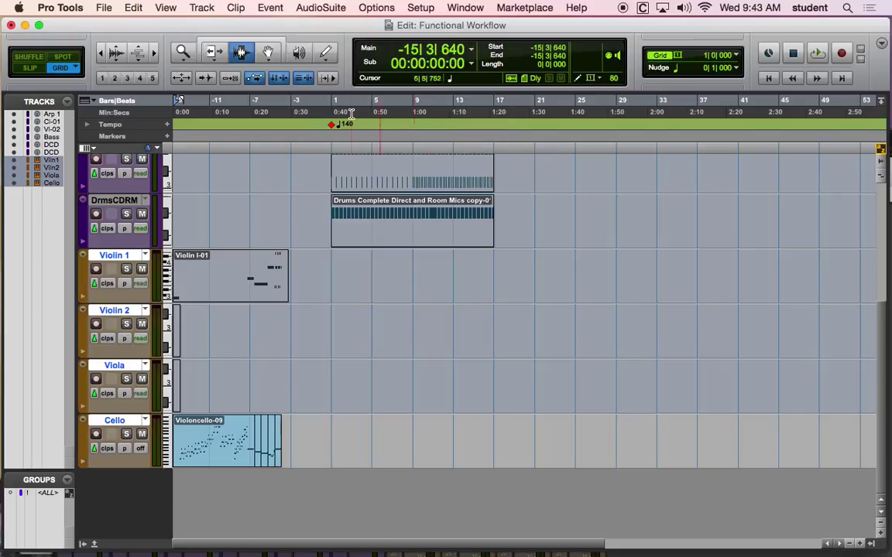
left_click(295, 102)
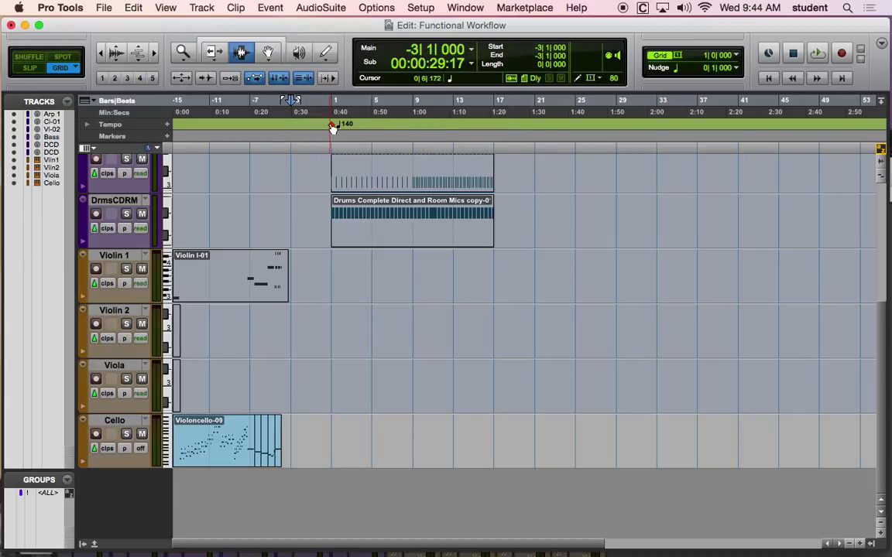
left_click(169, 126)
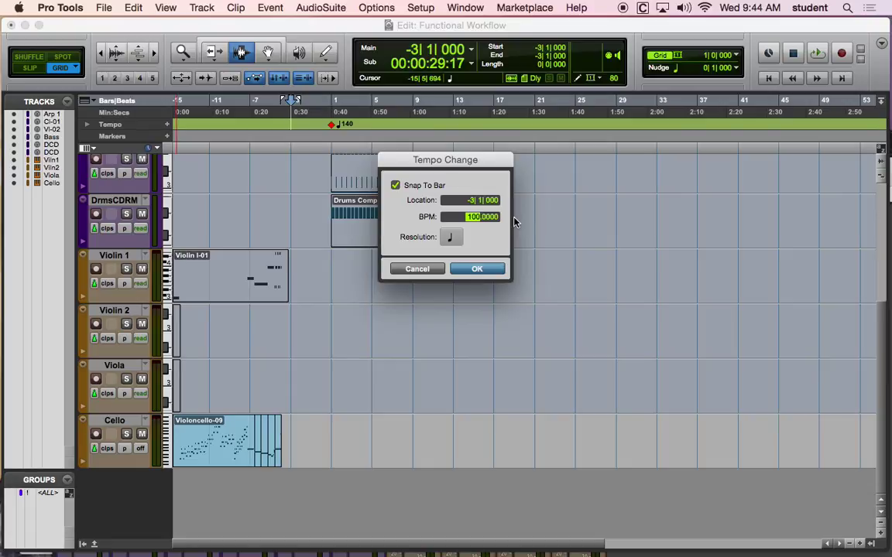
type("100")
key("Return")
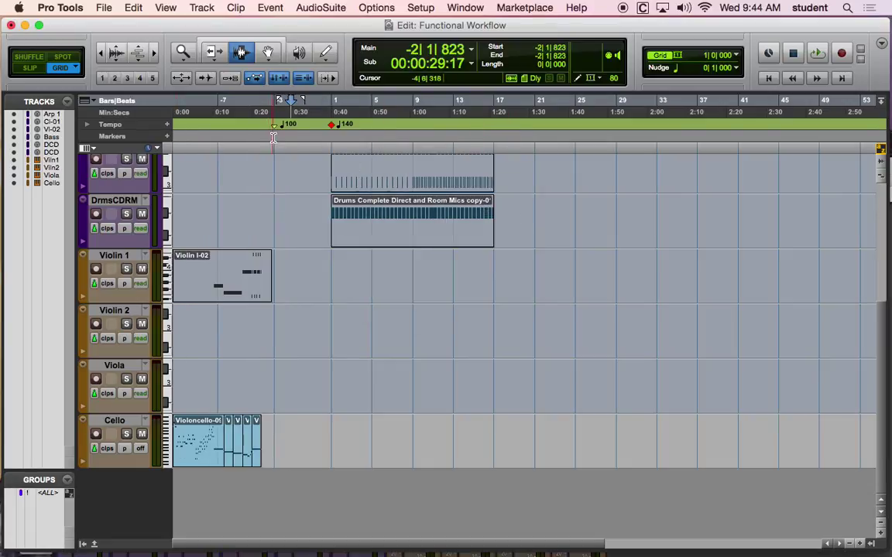
left_click_drag(276, 126, 160, 142)
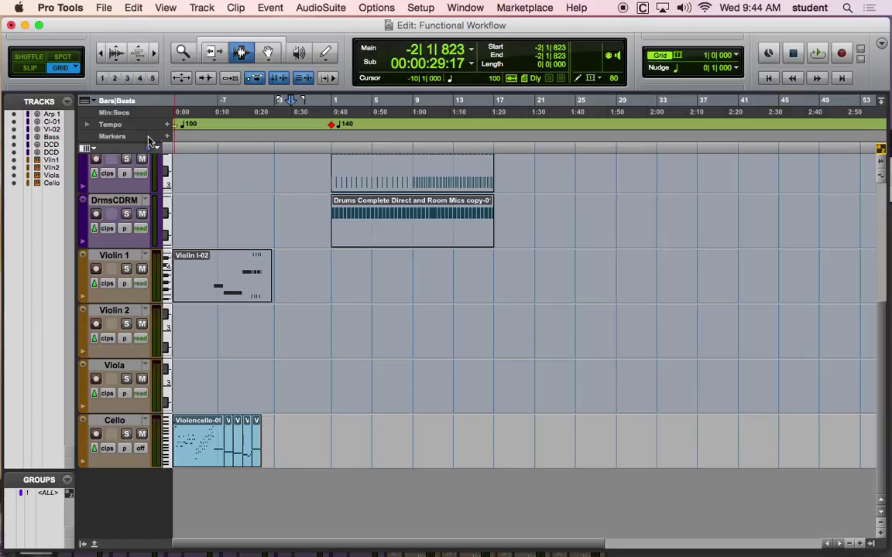
Play the session from its start to check the strings at the new tempo and the mixer output, and stop playback.
key("space")
key("space")
key("Return")
key("space")
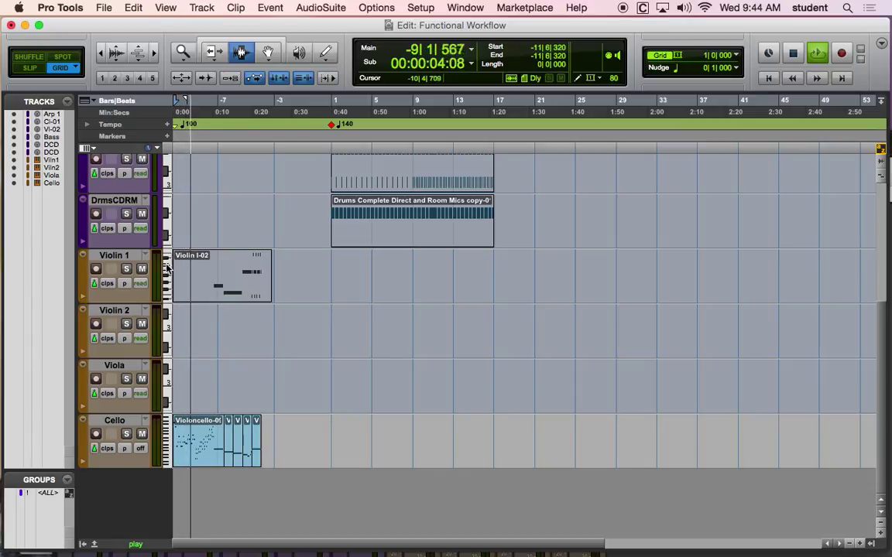
key("super+equal")
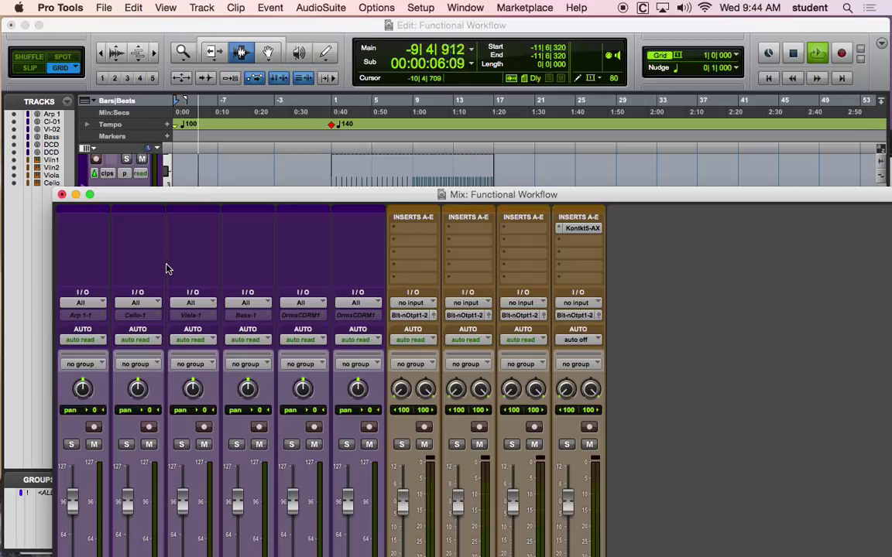
key("super+equal")
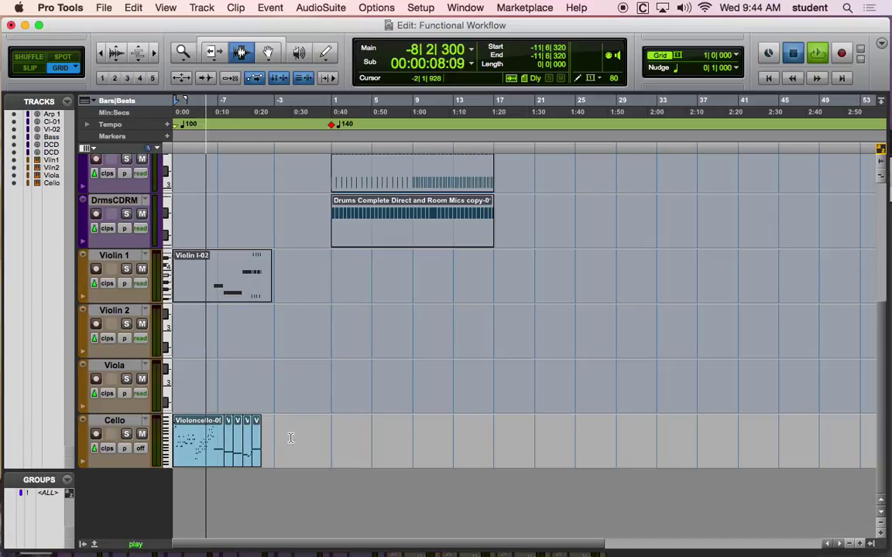
key("space")
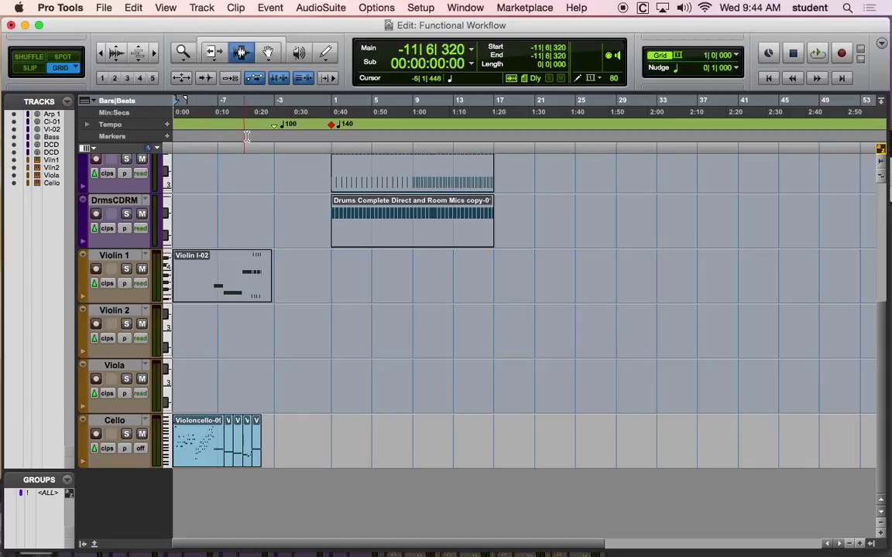
Undo the previous tempo marker change, insert a 100 BPM tempo change at the session start (bar -15), and start playback.
key("super+z")
left_click(206, 124)
left_click(181, 121)
left_click(168, 126)
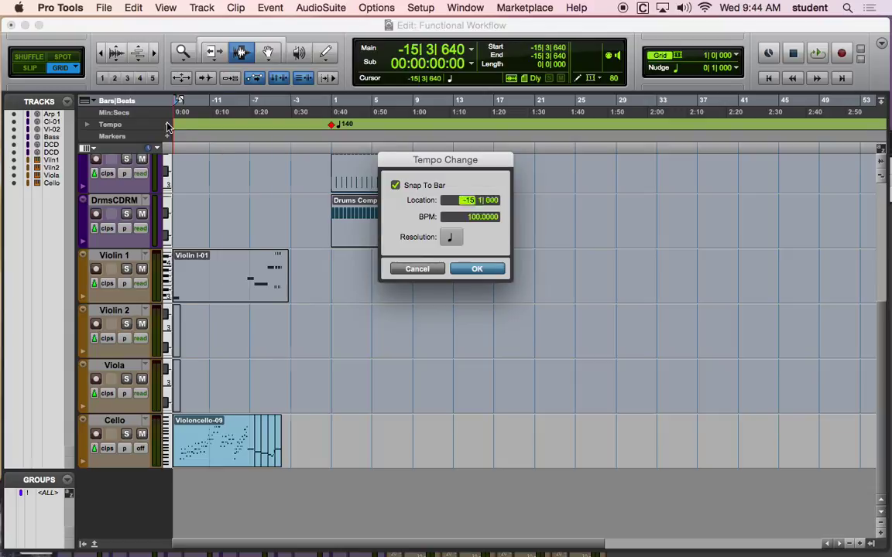
key("Return")
key("space")
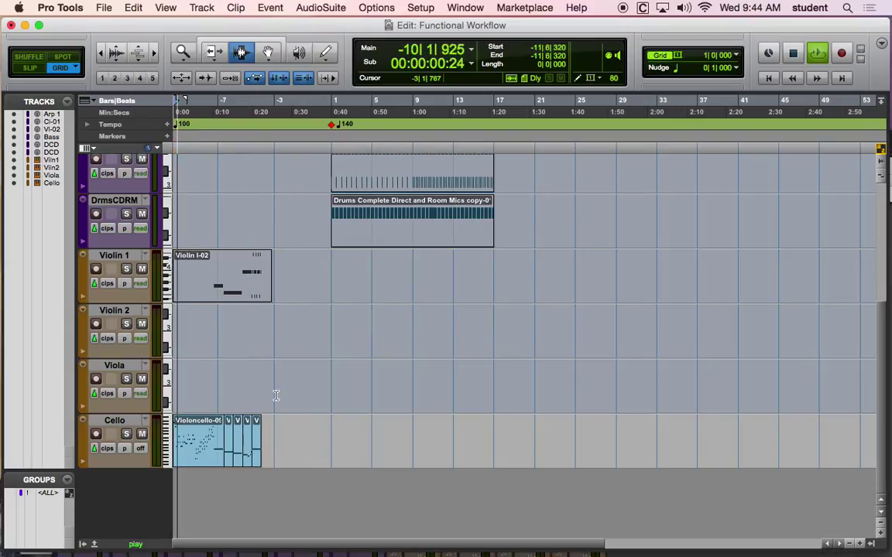
Replace the timed-out instrument in the Cello track's Kontakt with Cellos Essential, dismiss the CPU alert, and choose the Staccato articulation.
key("super+equal")
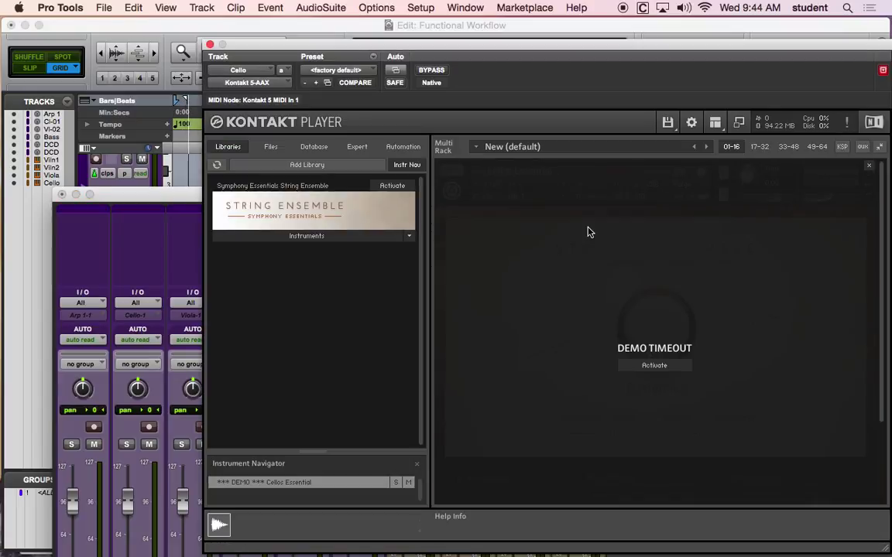
left_click(582, 228)
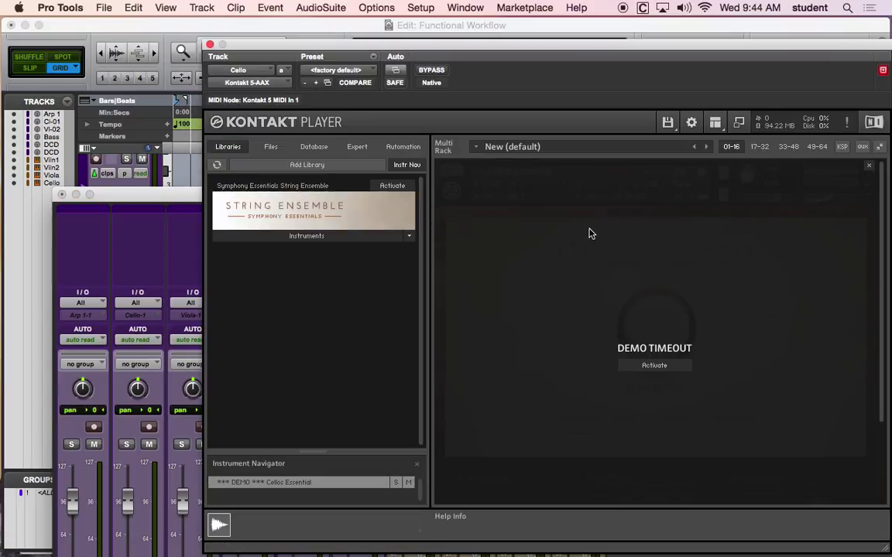
left_click(870, 166)
left_click(307, 235)
left_click_drag(270, 269, 631, 307)
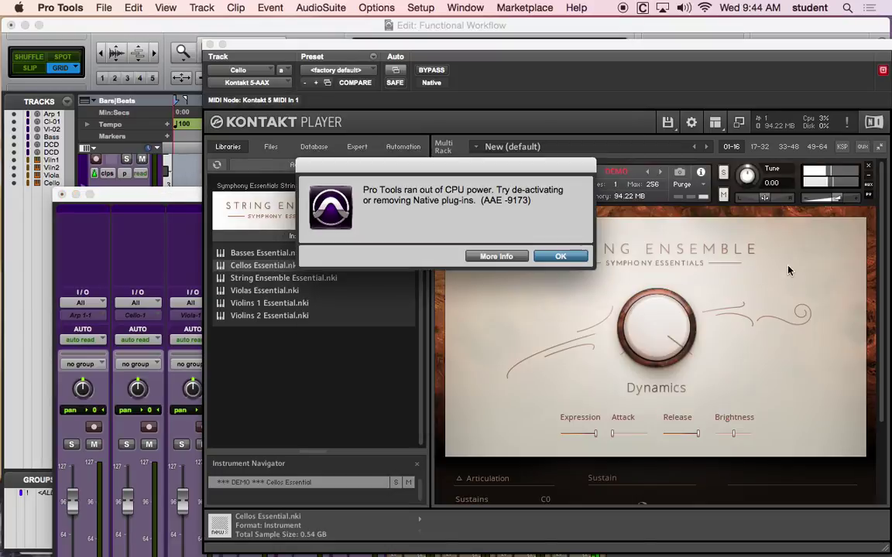
left_click(560, 256)
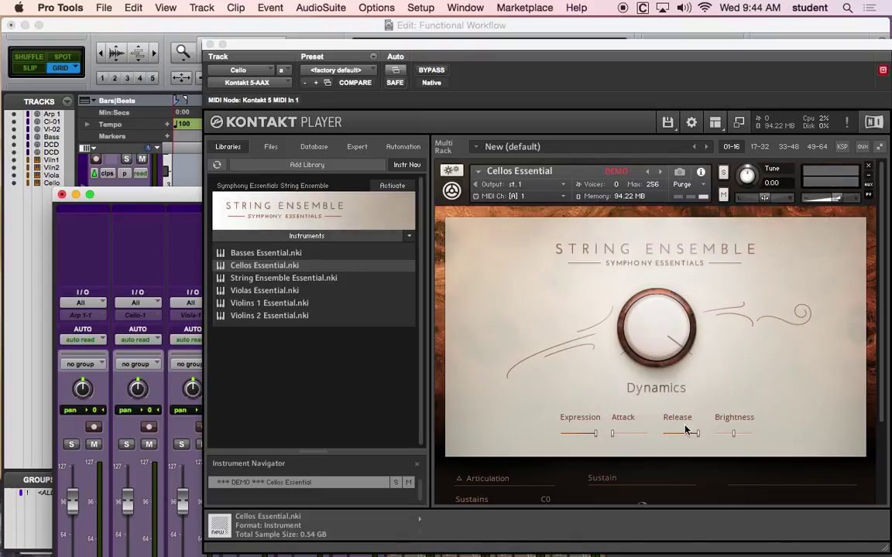
left_click(880, 364)
left_click_drag(881, 406, 867, 492)
left_click(508, 414)
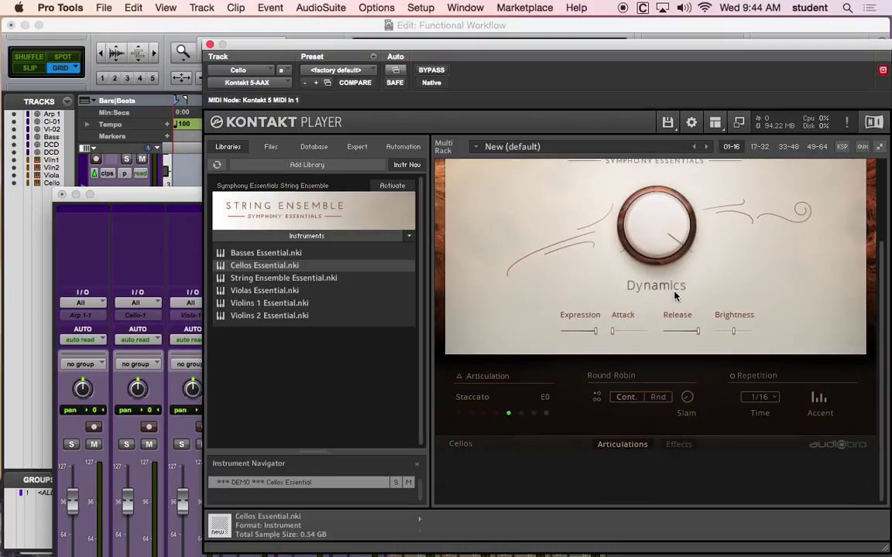
Close the Kontakt window, play the session from its start to check the cello, and stop playback.
left_click(210, 45)
left_click(202, 89)
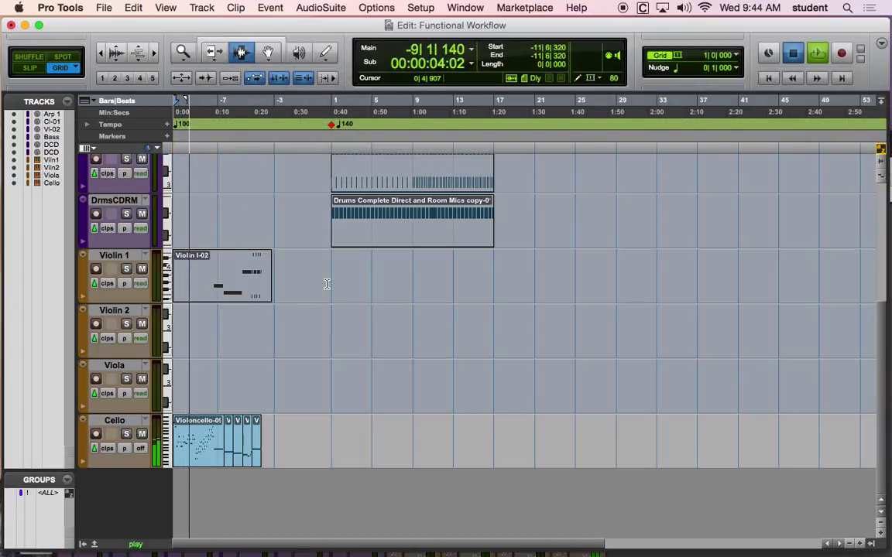
key("space")
scroll(326, 284, "up", 1)
scroll(326, 284, "up", 5)
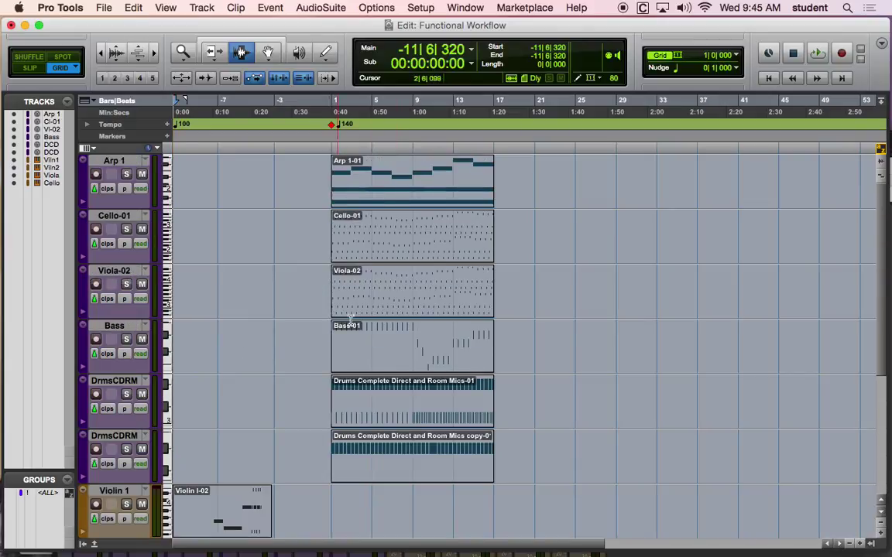
left_click(334, 174)
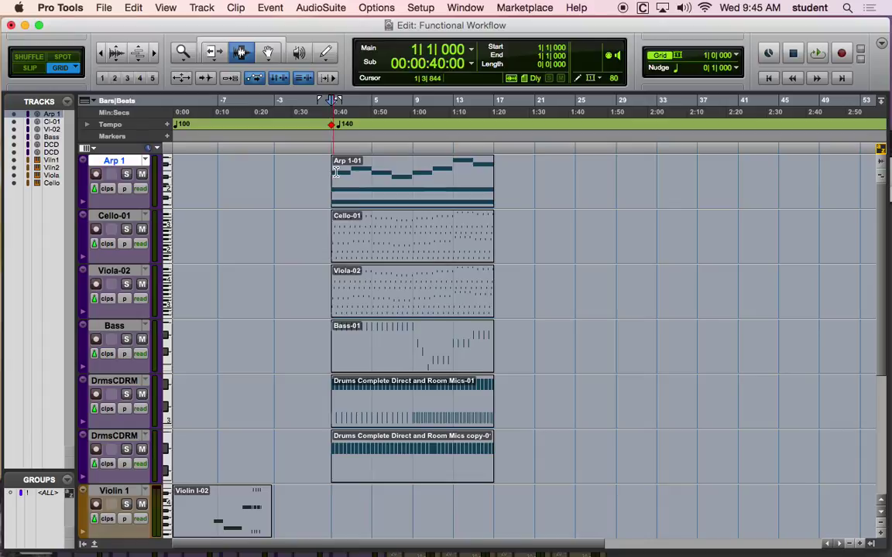
left_click_drag(335, 173, 496, 451)
left_click(537, 437)
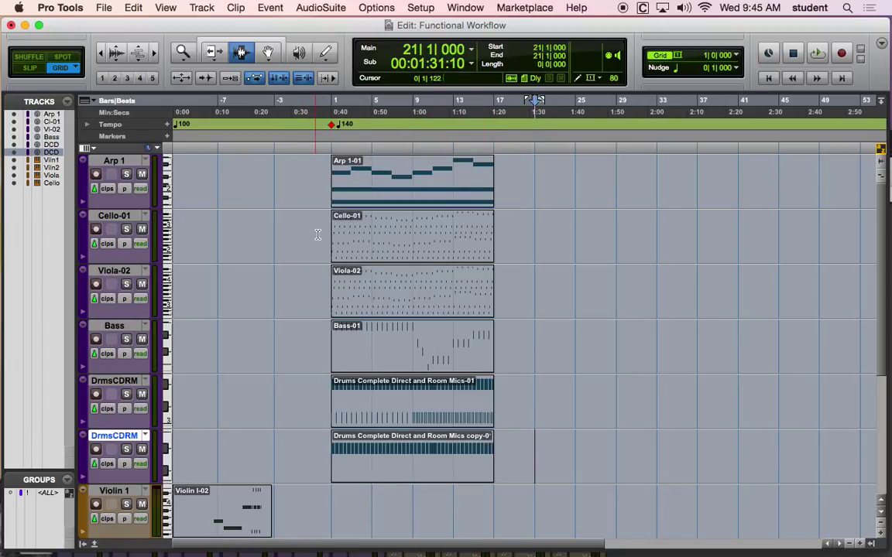
Mute the Arp 1 track and both DrmsCDRM drum tracks.
left_click(142, 174)
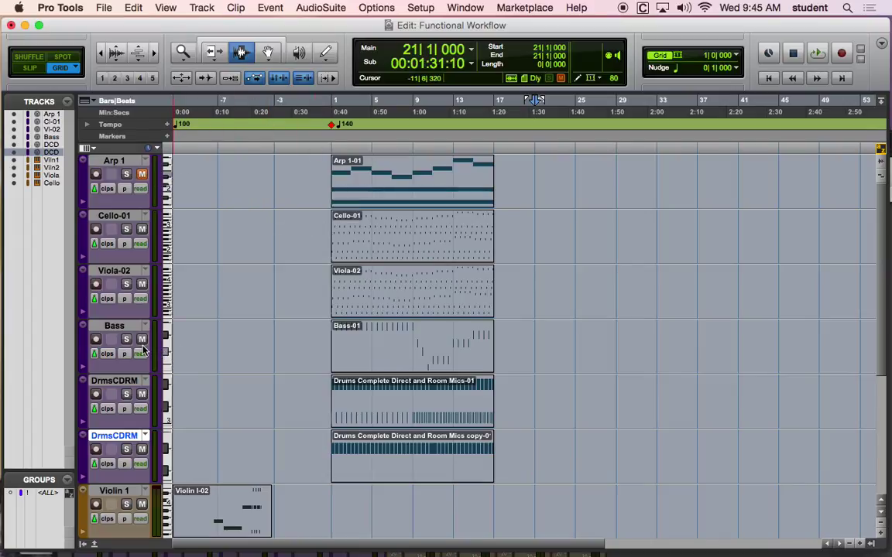
left_click(141, 394)
left_click(144, 448)
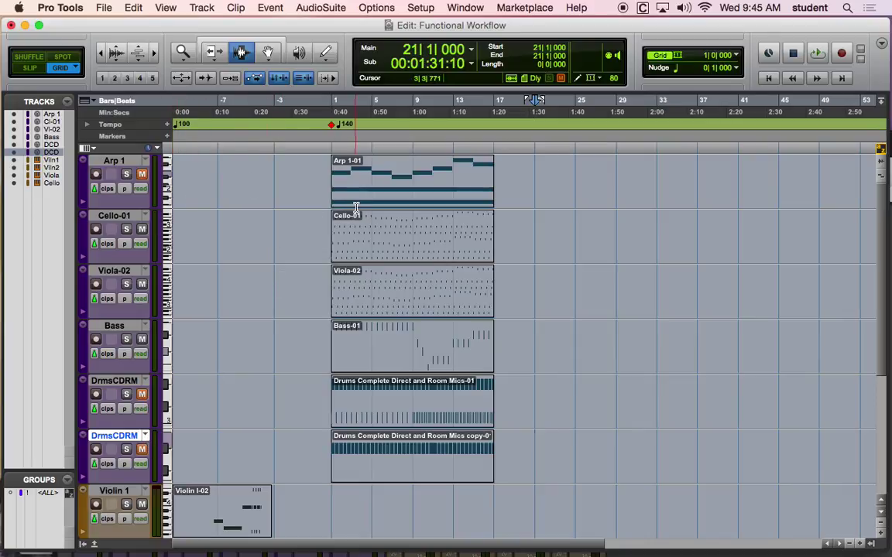
Move the Cello-01 track below the Viola-02 track in the Edit window.
left_click(103, 218)
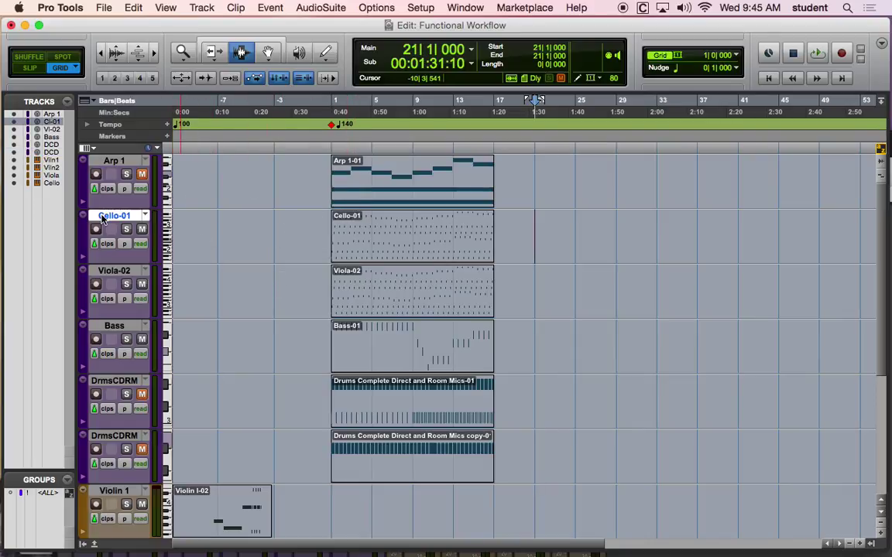
left_click_drag(102, 222, 98, 229)
left_click_drag(81, 296, 62, 279)
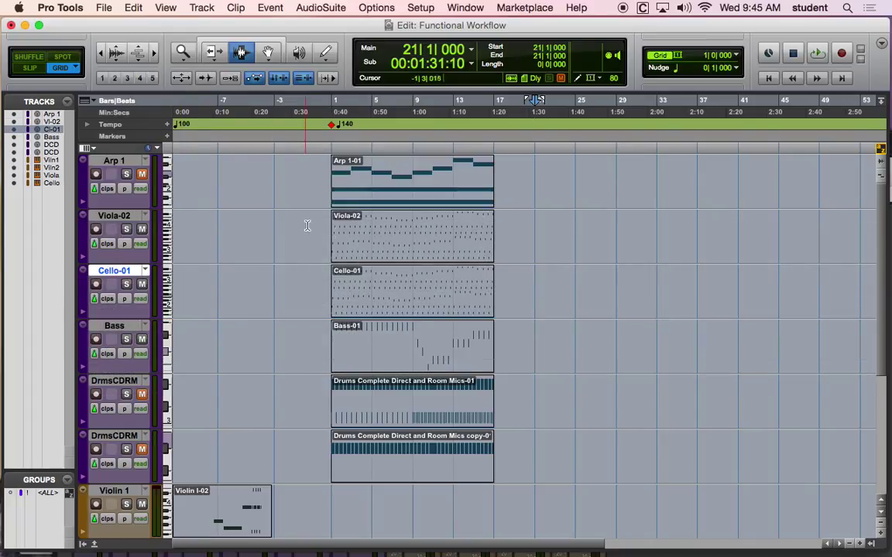
Select the Viola-02 clip, move the Mix window higher on the screen to check its channels, and return to the Edit window.
left_click(428, 260)
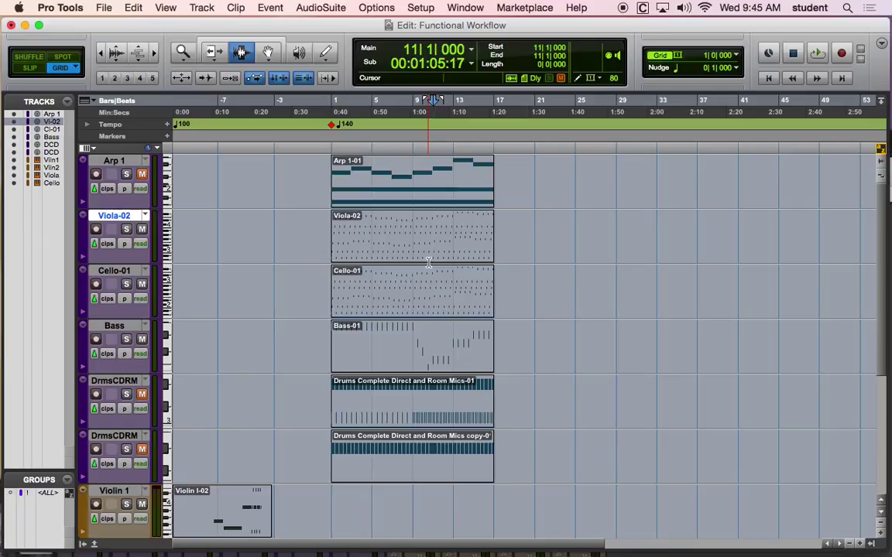
double_click(428, 261)
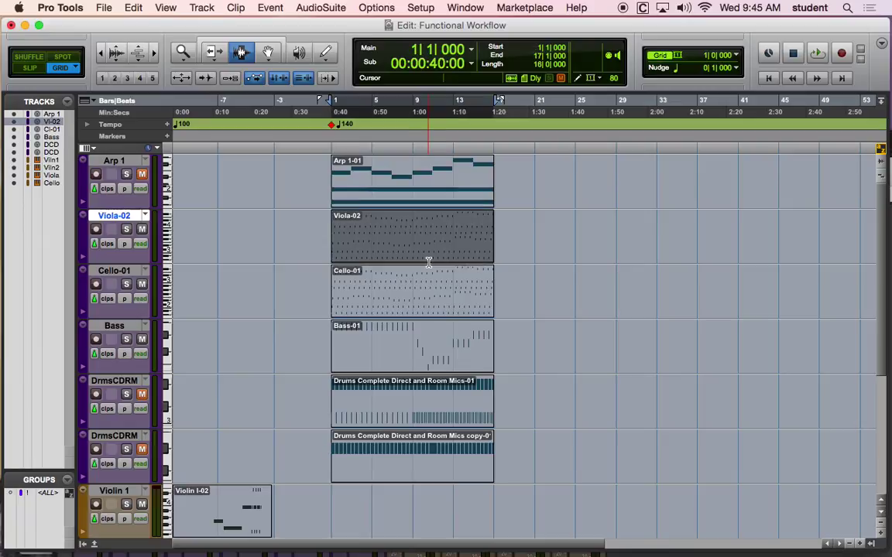
key("super+equal")
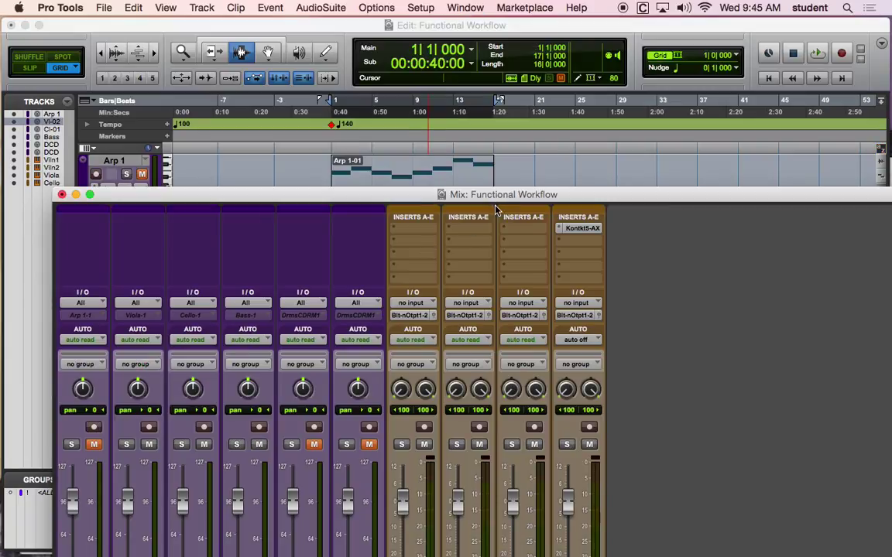
left_click_drag(489, 196, 489, 40)
key("super+equal")
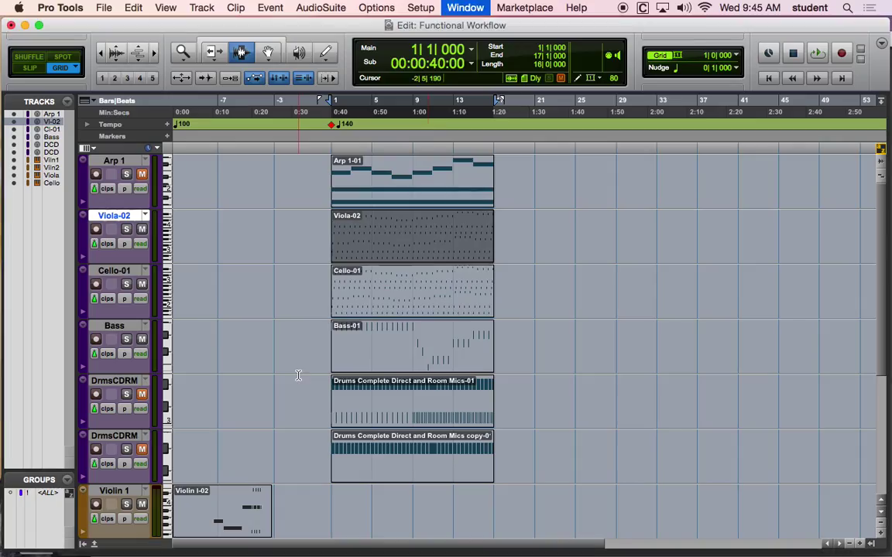
Create three new stereo instrument tracks in ticks directly below the second DrmsCDRM track.
left_click(117, 437)
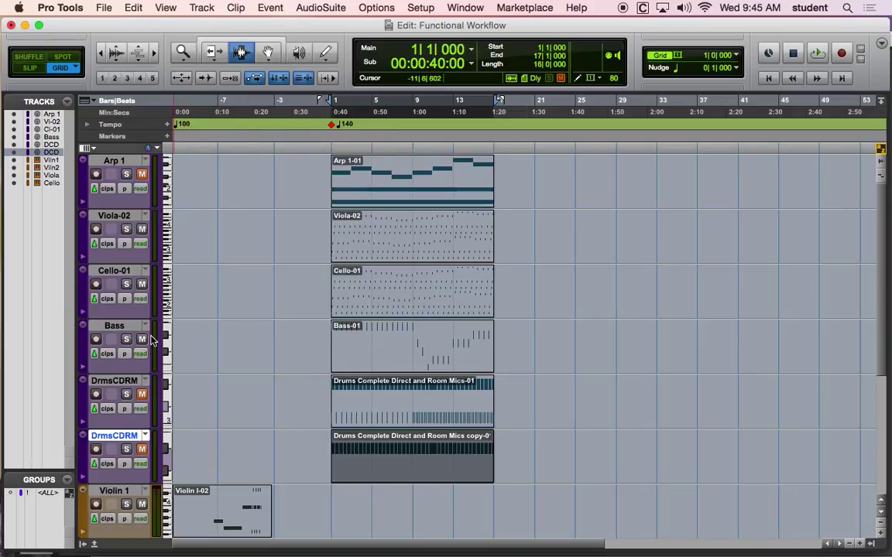
key("super+shift+n")
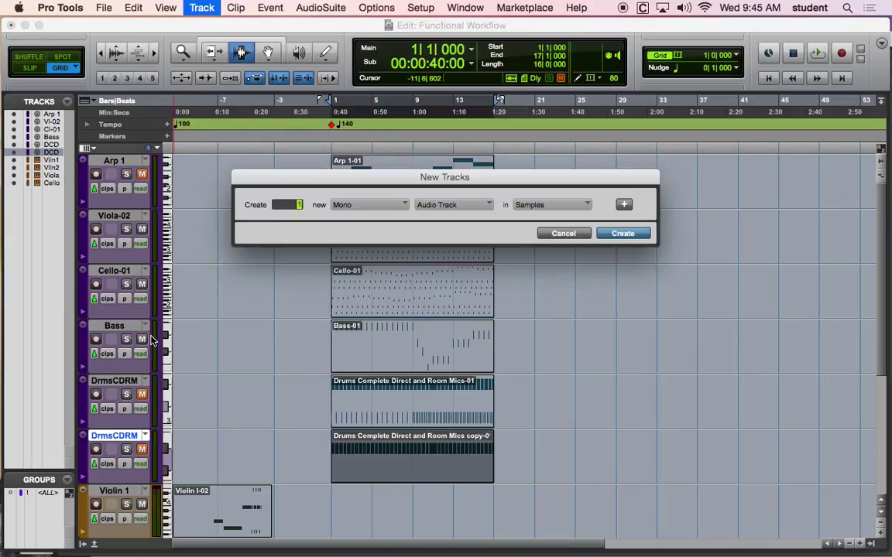
key("super+Down")
key("super+Down")
key("super+Down")
key("super+Down")
key("super+Down")
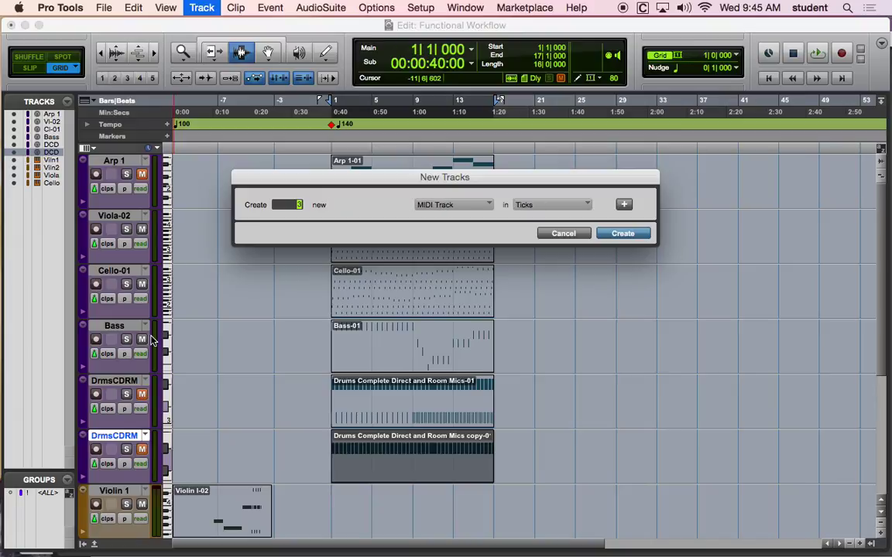
key("super+Right")
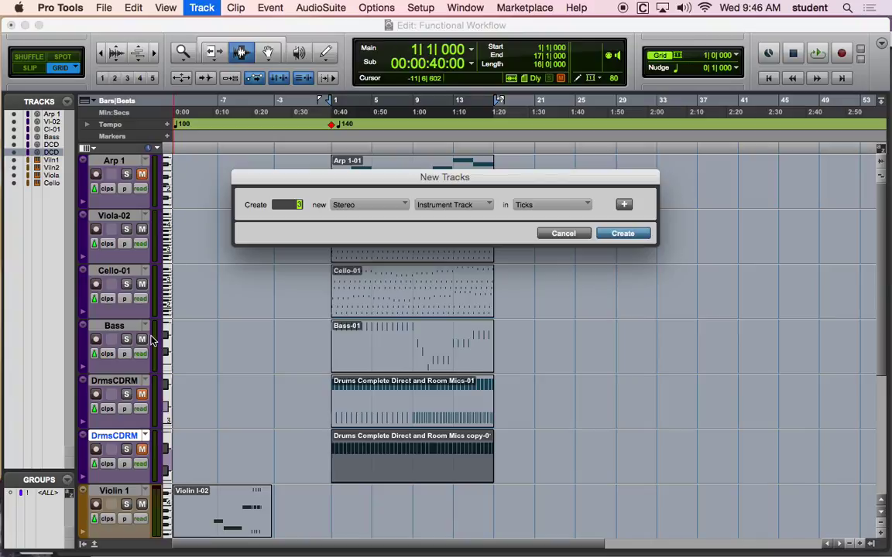
key("Return")
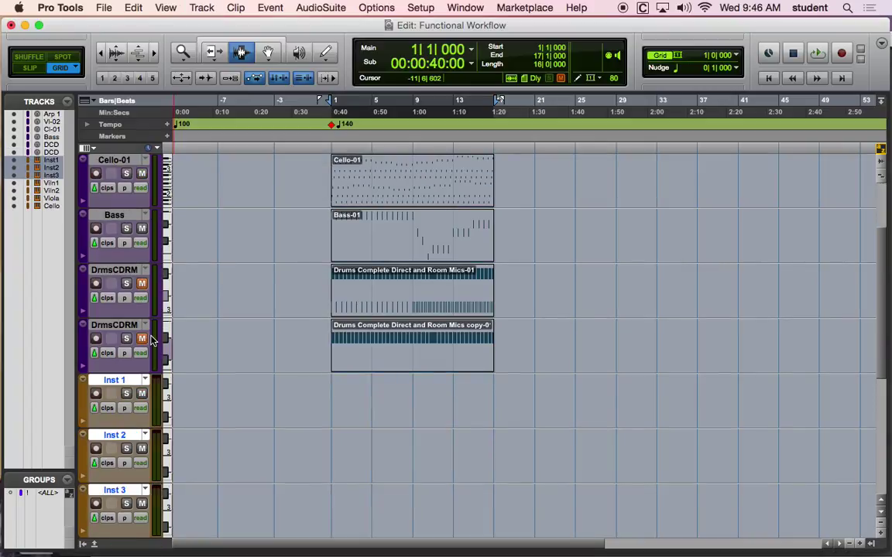
double_click(116, 380)
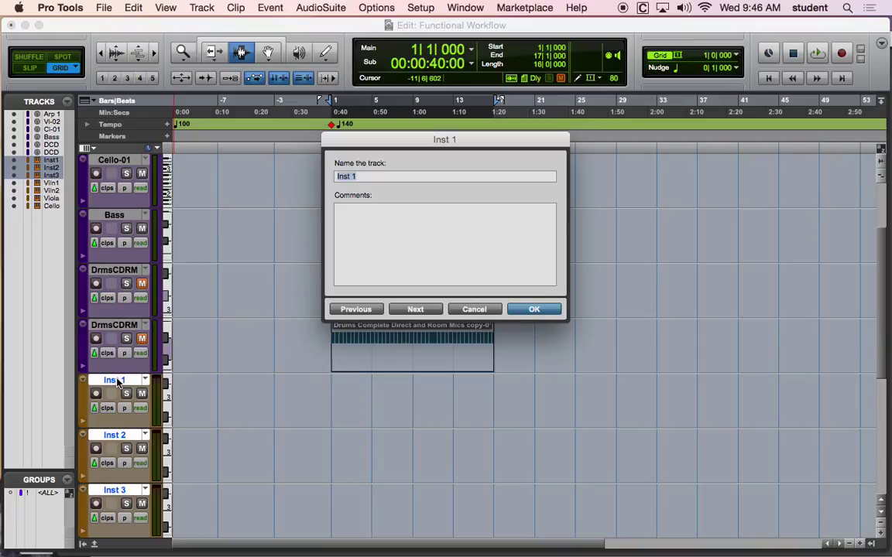
left_click(482, 309)
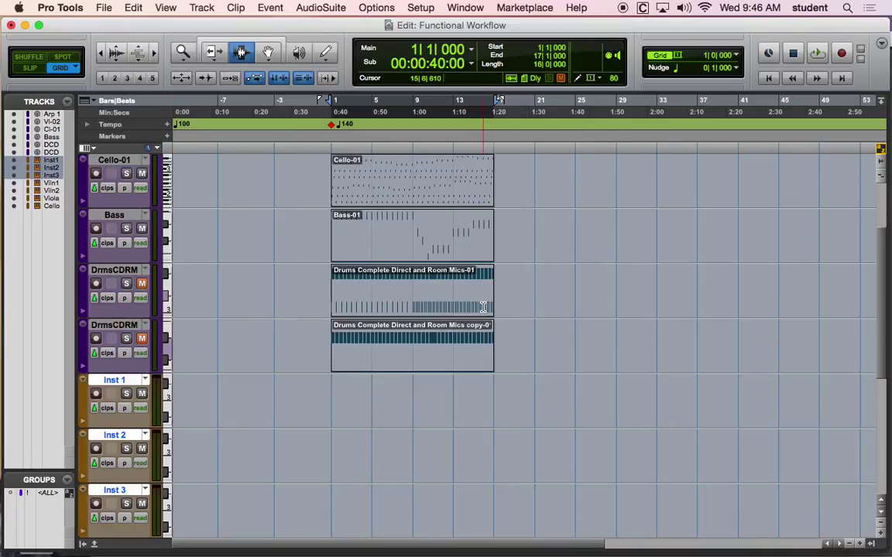
key("super+shift+n")
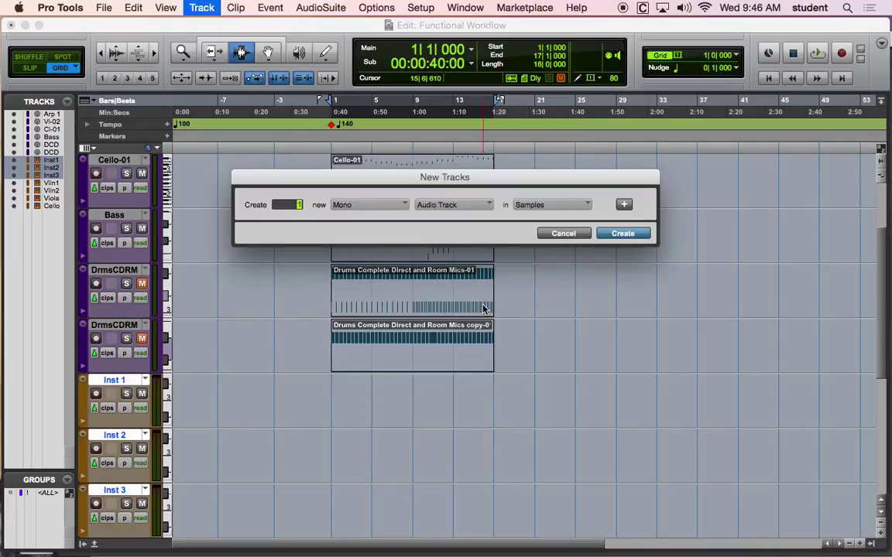
key("super+Down")
key("super+Up")
key("super+Down")
key("super+Up")
key("super+Down")
key("super+Right")
key("super+Up")
key("super+Down")
key("super+Left")
key("super+Right")
key("super+Down")
key("super+Down")
key("super+Down")
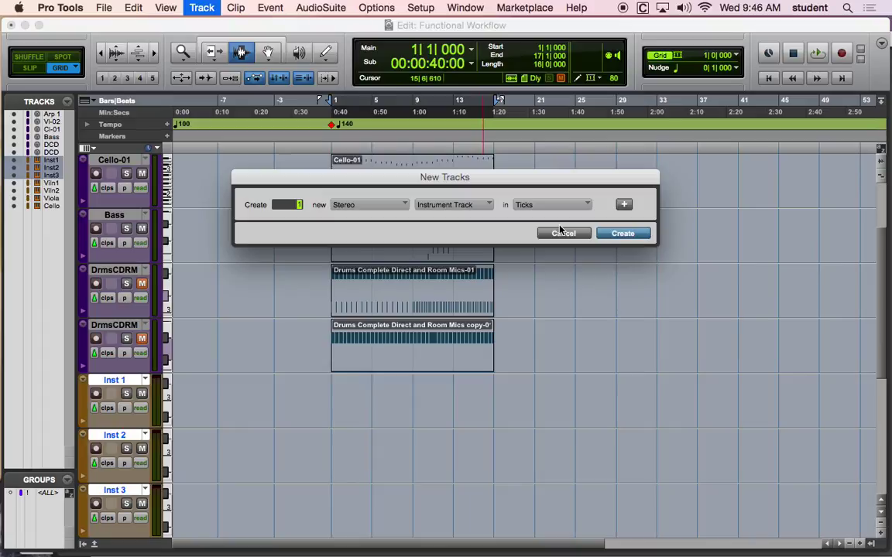
left_click(624, 205)
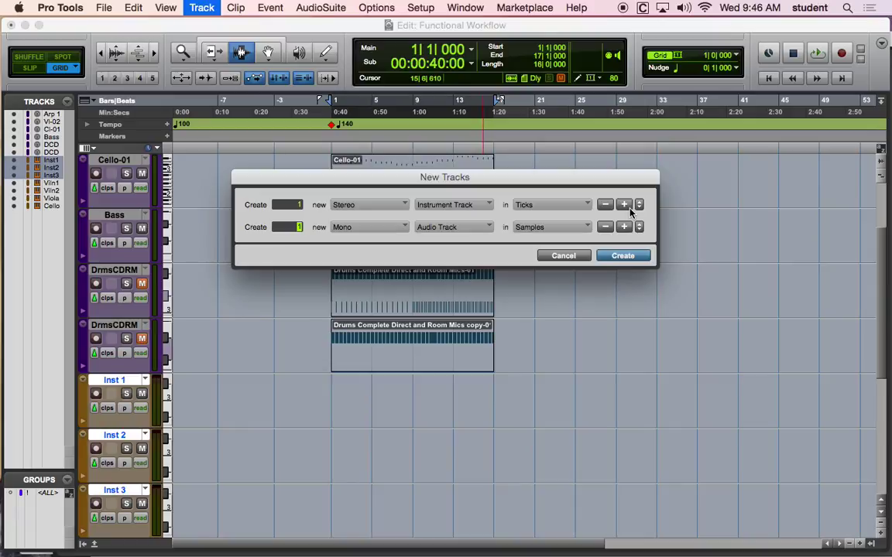
key("super+plus")
key("super+minus")
key("super+minus")
key("super+plus")
key("super+plus")
key("super+minus")
key("super+plus")
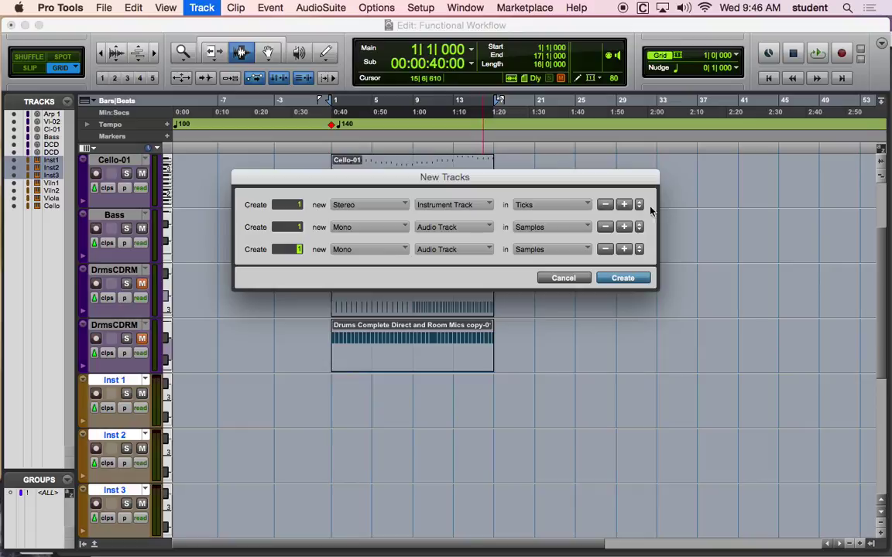
left_click(546, 278)
Copy the Viola-02, Cello-01 and Bass-01 clips onto the Inst 1, Inst 2 and Inst 3 tracks, starting at bar 1.
scroll(151, 298, "down", 2)
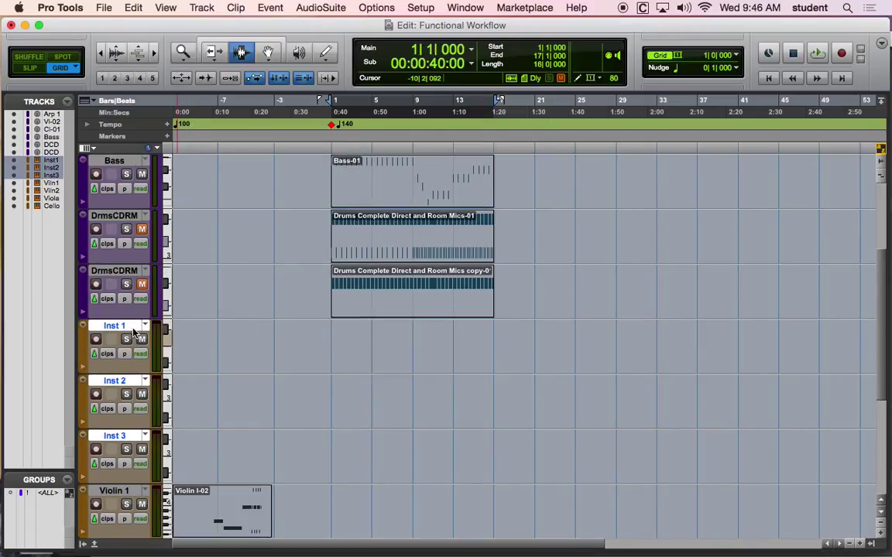
scroll(318, 229, "up", 5)
left_click(365, 249)
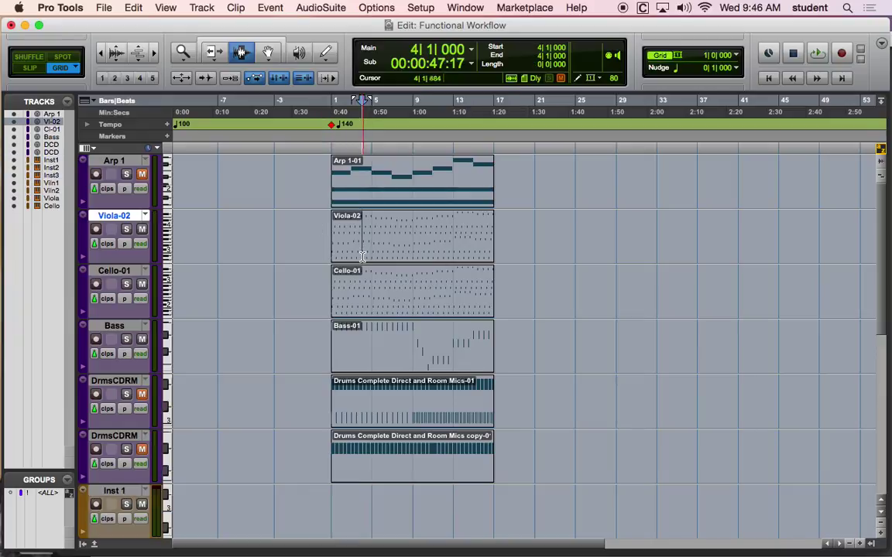
double_click(364, 254)
left_click(379, 303, "shift")
left_click(390, 341, "shift")
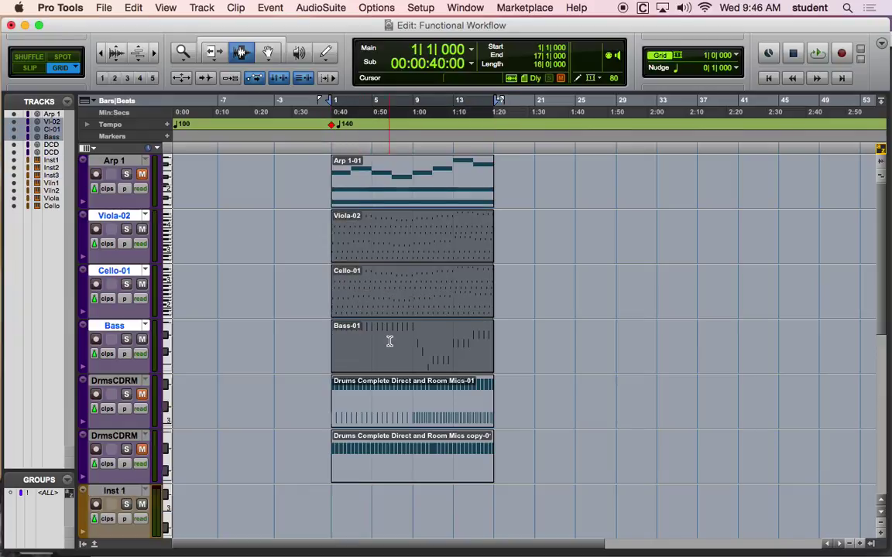
scroll(388, 342, "down", 10)
scroll(388, 342, "up", 4)
key("Return")
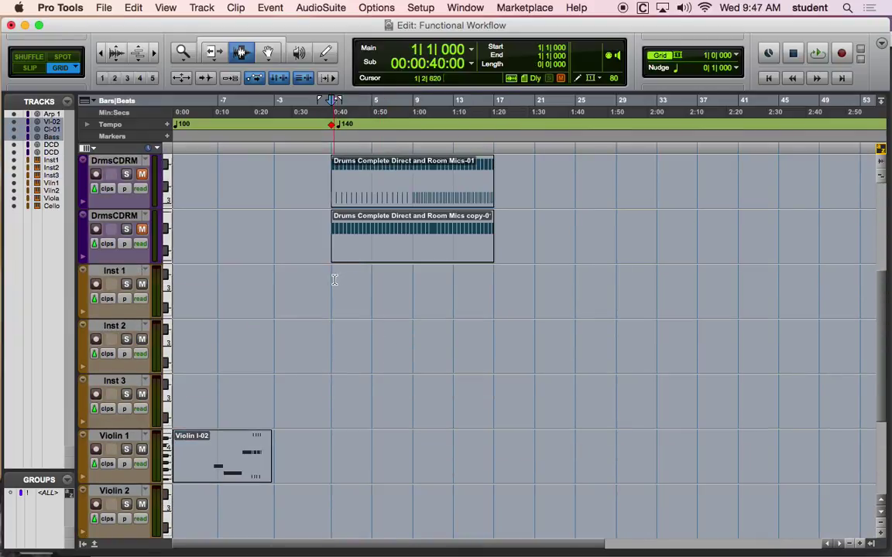
left_click_drag(334, 279, 434, 403)
key("super+v")
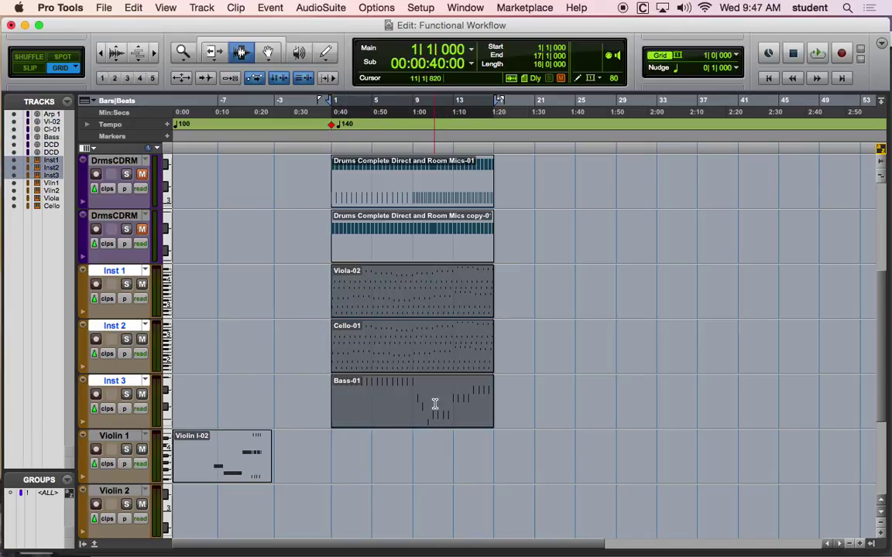
Delete the six original MIDI tracks from Arp 1 through the second DrmsCDRM track.
scroll(434, 403, "up", 5)
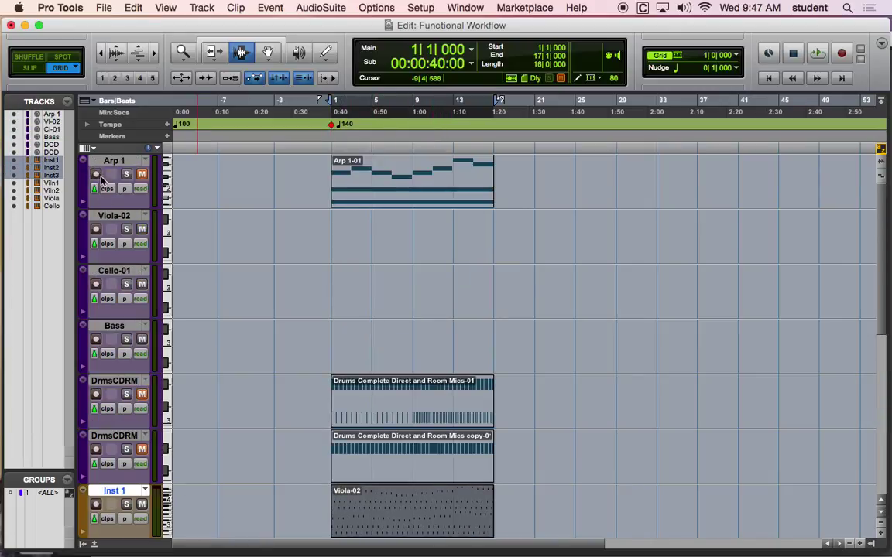
left_click(97, 160)
left_click(104, 438, "shift")
right_click(104, 438)
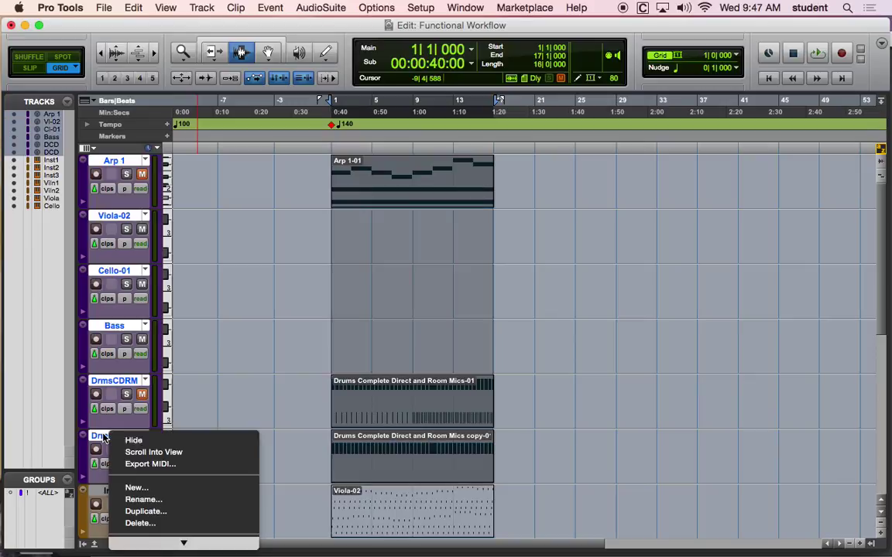
left_click(138, 523)
left_click(554, 263)
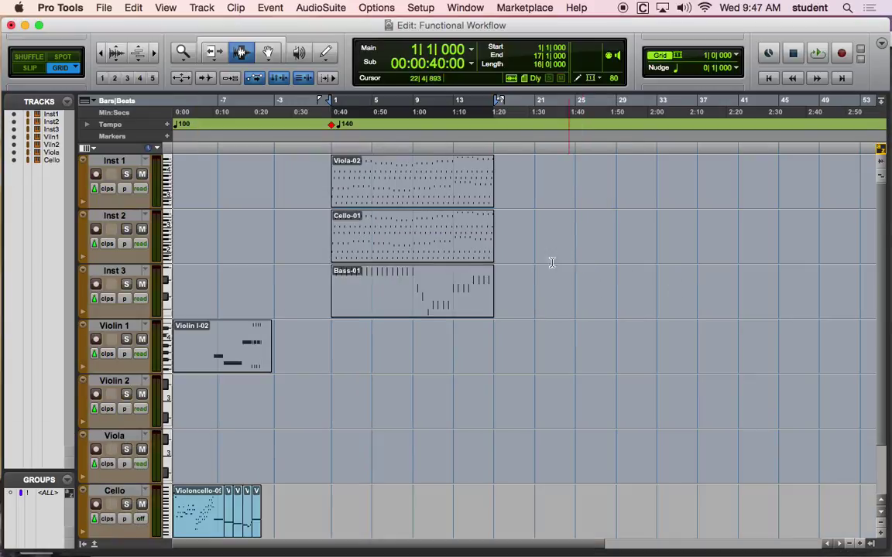
Select the Viola-02 clip and rename its track Inst 1 as Viola Reason.
double_click(365, 184)
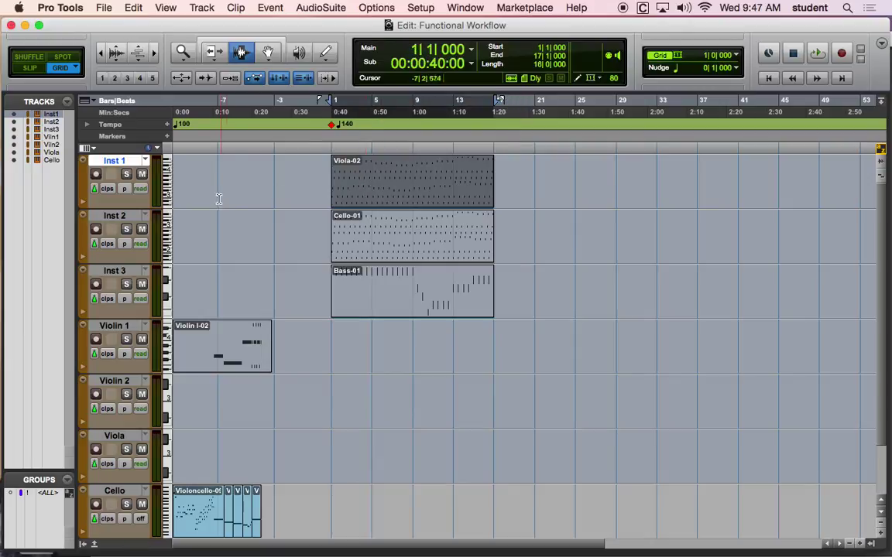
double_click(114, 161)
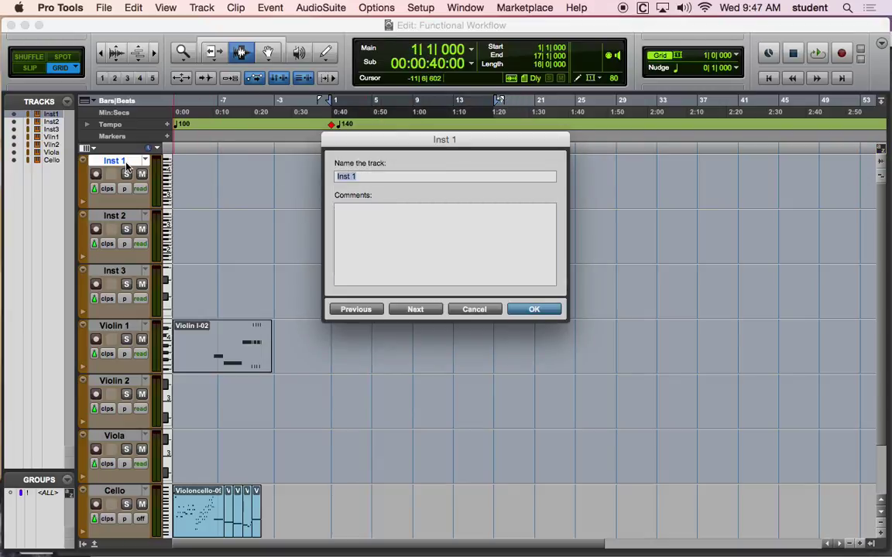
type("Viola Reason")
Rename the following track, Inst 2, as Cello Reason without leaving the naming dialog.
key("super+Right")
type("?Cello")
key("BackSpace")
key("BackSpace")
key("BackSpace")
key("BackSpace")
key("BackSpace")
key("BackSpace")
type("C")
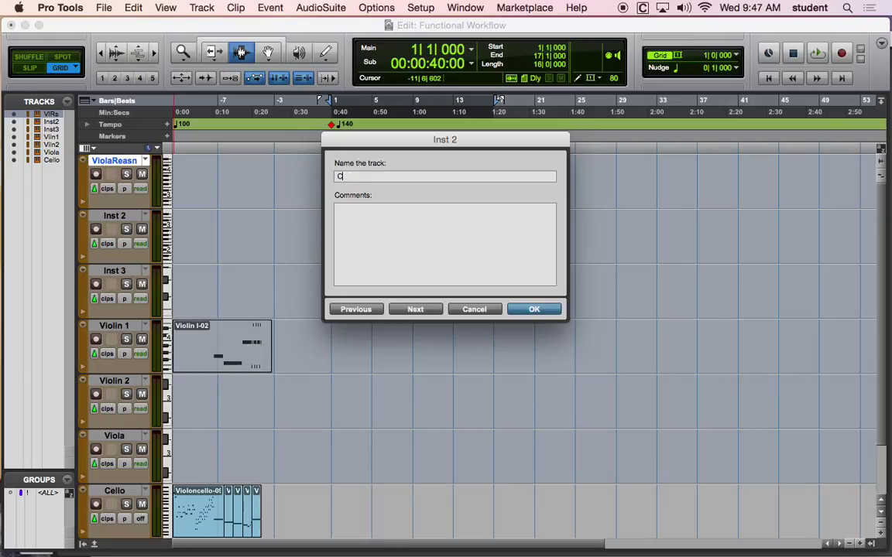
type("ello Reason")
Rename the Inst 3 track as Bass Reason and close the naming dialog.
key("super+Right")
type("Bass REason")
key("BackSpace")
key("BackSpace")
key("BackSpace")
key("BackSpace")
key("BackSpace")
type("eason")
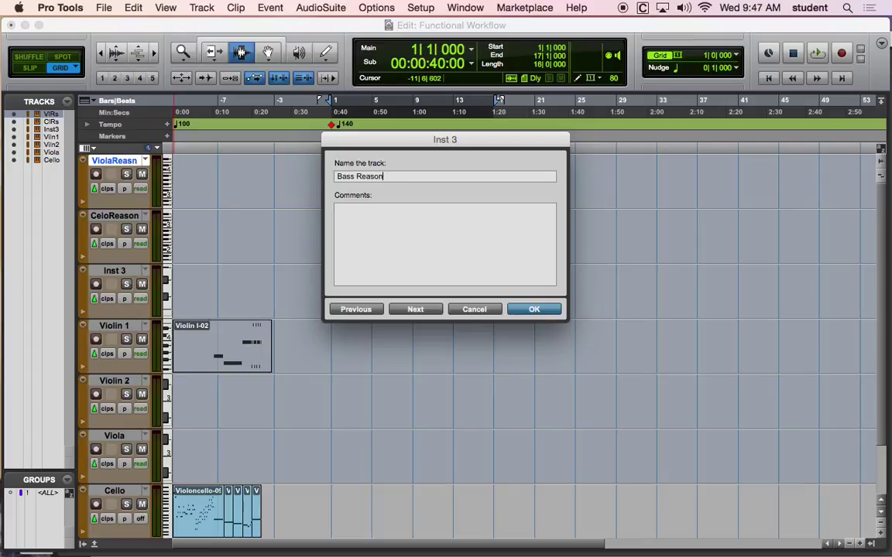
key("Return")
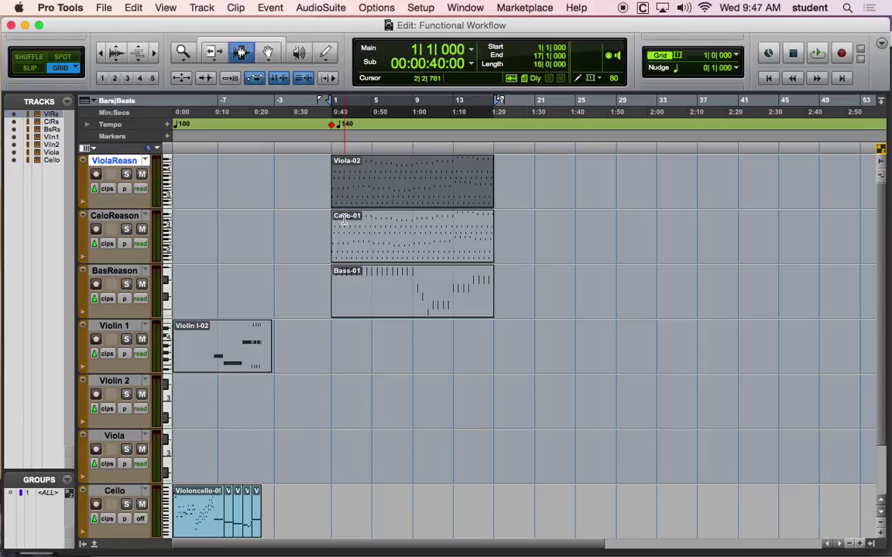
In the Mix window, check the Cello track's Kontakt 5 insert and copy it to the viola, cello and bass Reason tracks.
key("super+equal")
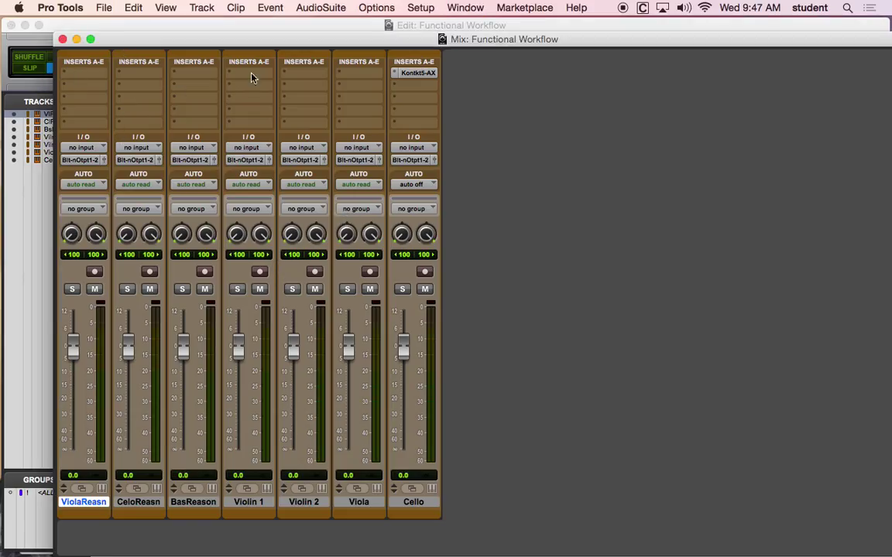
left_click(416, 72)
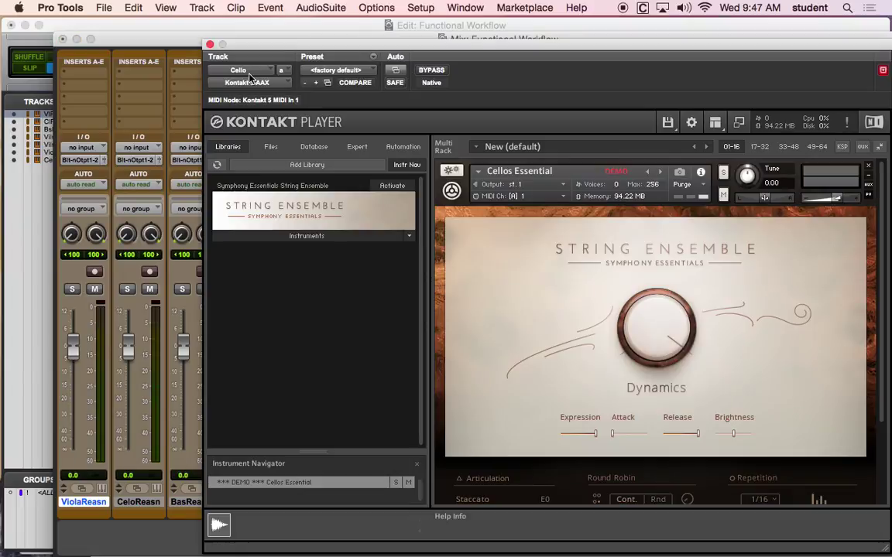
left_click(209, 44)
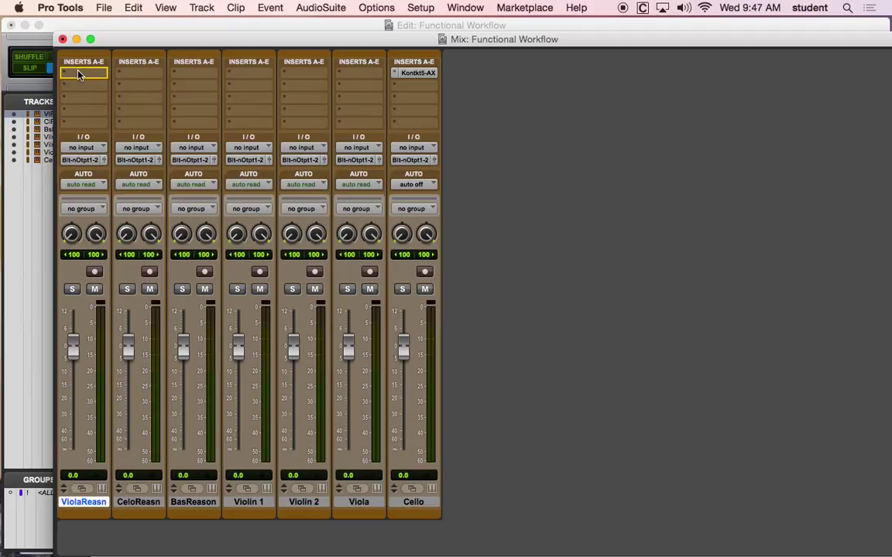
left_click_drag(81, 75, 189, 79)
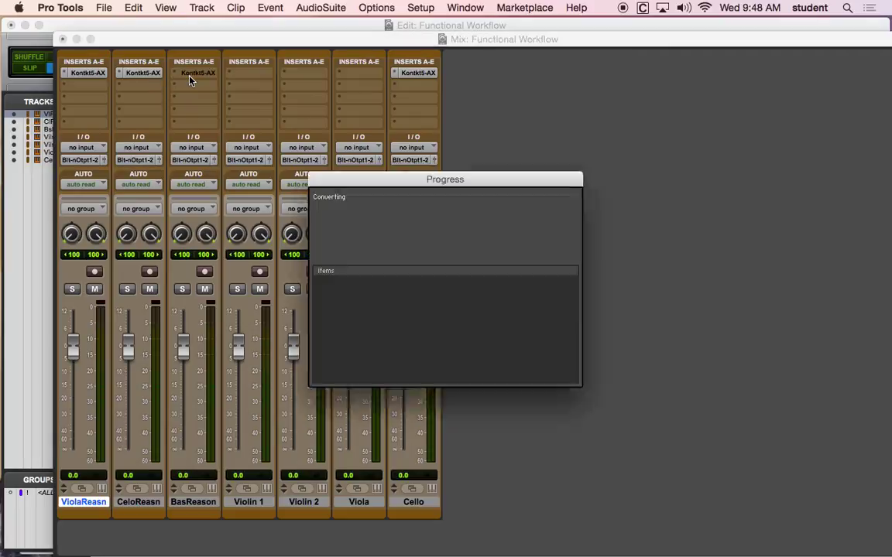
Replace the timed-out cello patch in the Viola Reason track's Kontakt with Violas Essential.nki.
left_click(87, 73)
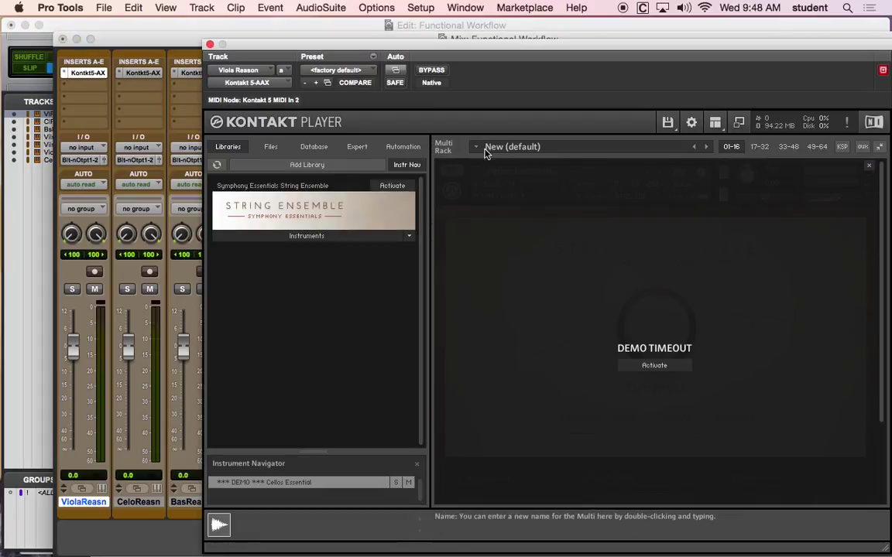
left_click(869, 166)
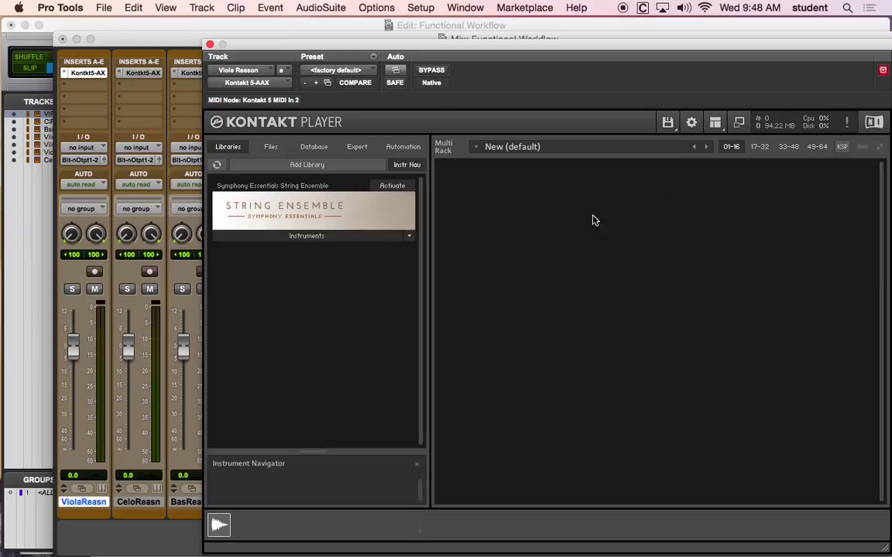
left_click(369, 237)
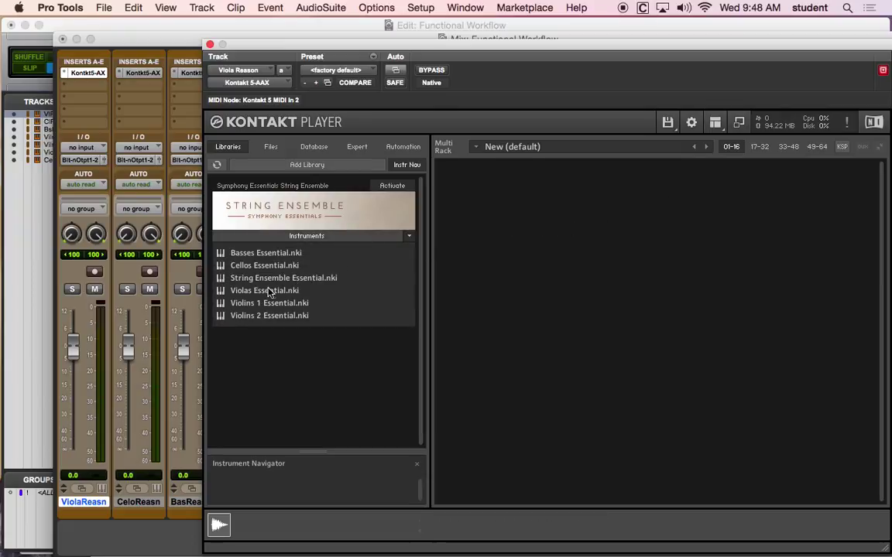
left_click(259, 291)
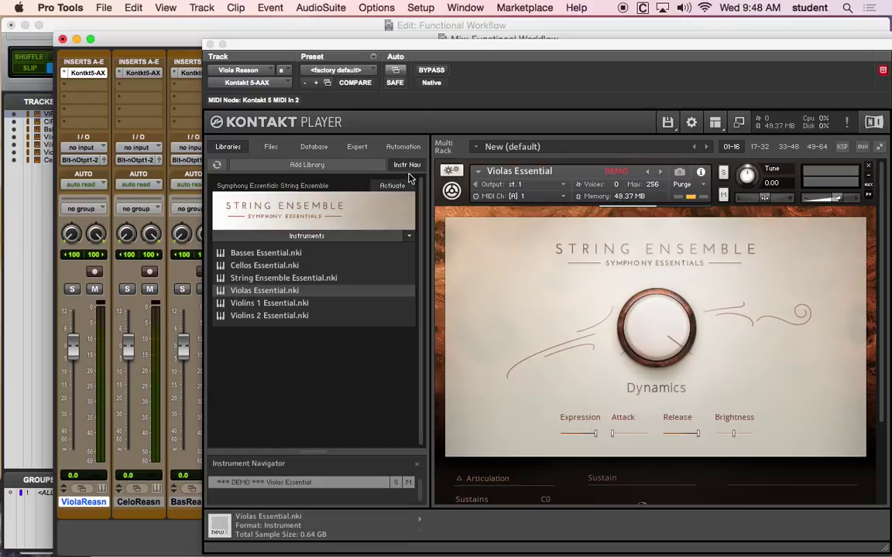
Remove the timed-out patch from the Cello Reason track's Kontakt and load Cellos Essential.nki.
left_click(136, 71)
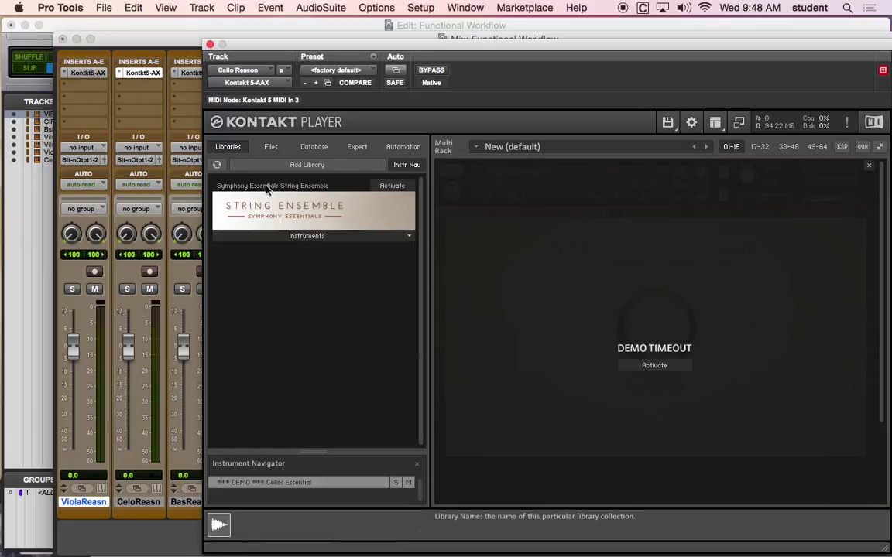
left_click(869, 165)
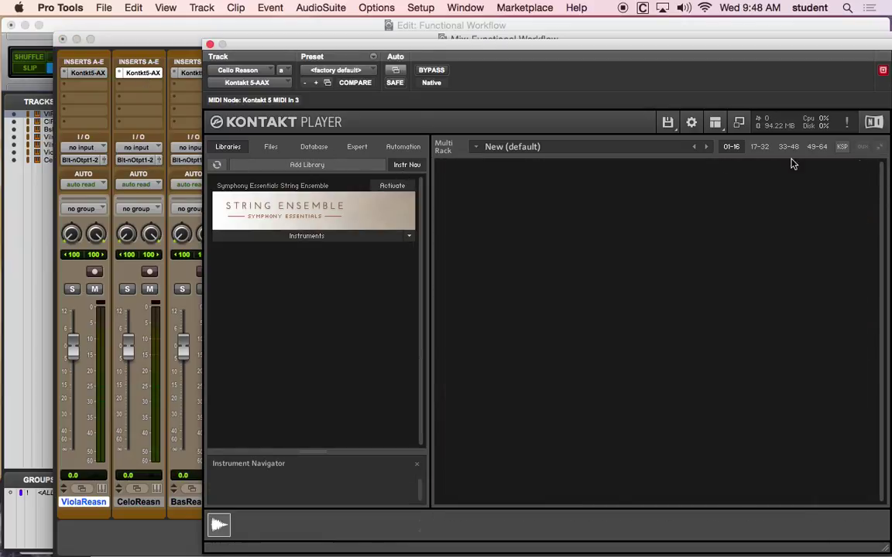
left_click(362, 237)
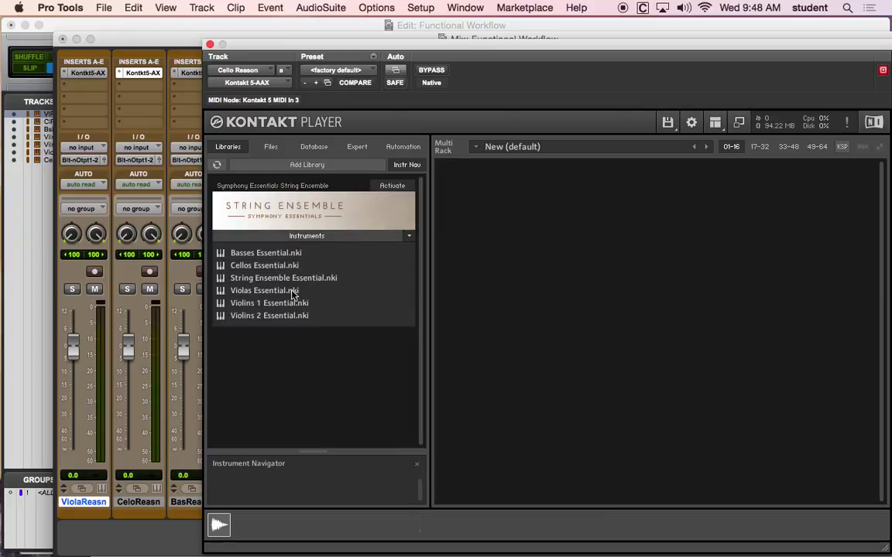
left_click(240, 265)
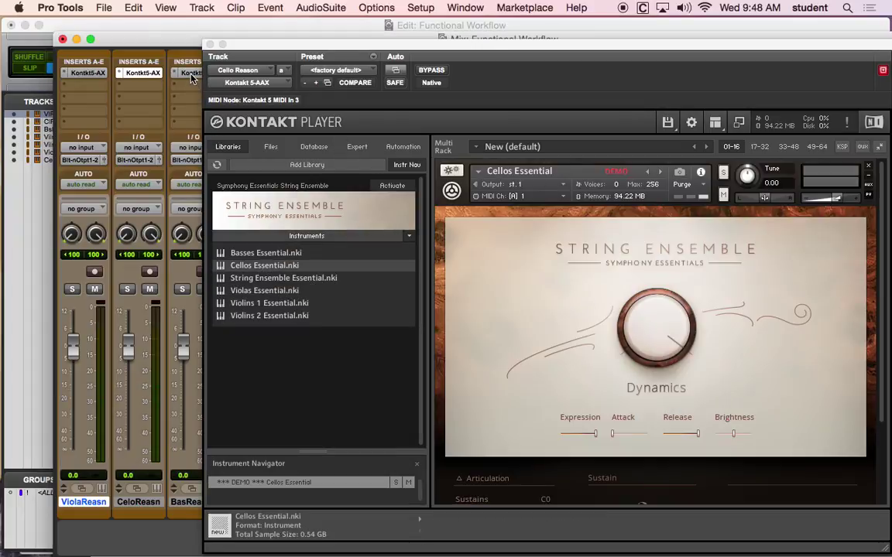
Swap the timed-out cello patch in the Bass Reason track's Kontakt for Basses Essential.nki.
left_click(190, 74)
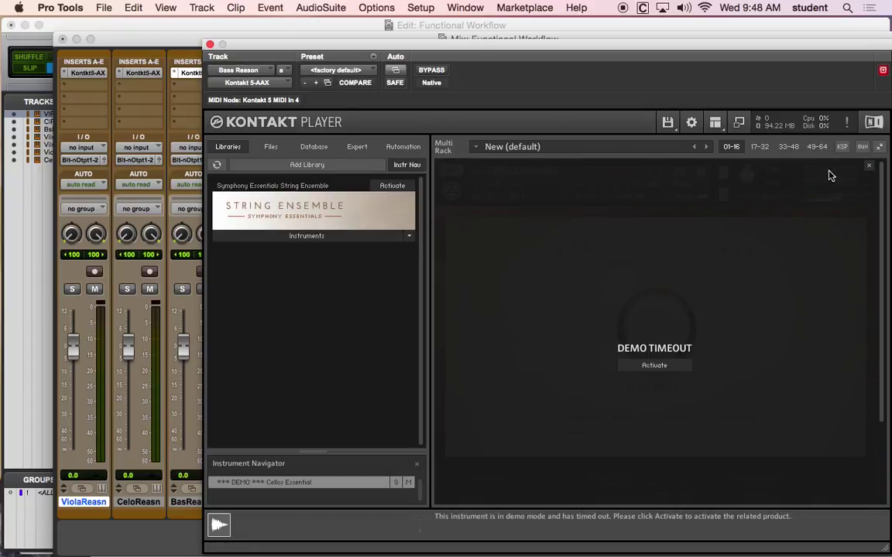
left_click(869, 166)
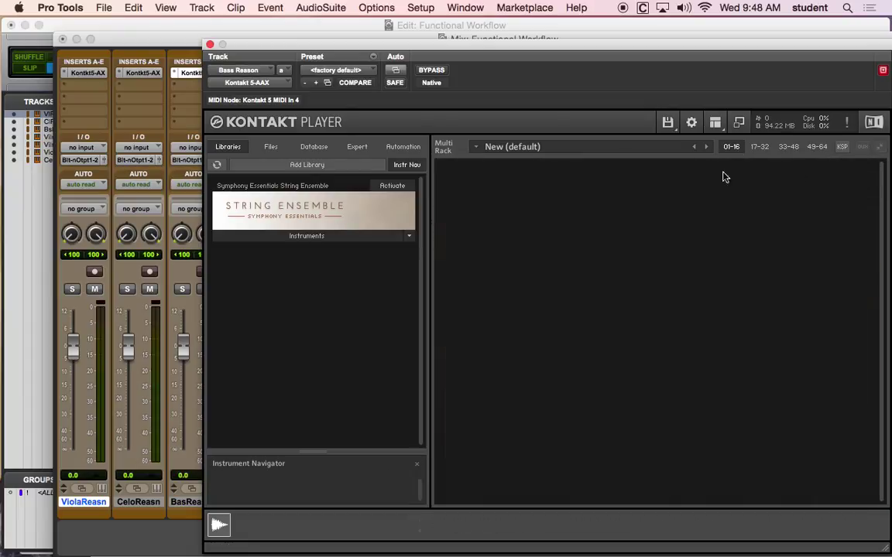
left_click(334, 237)
left_click_drag(272, 255, 583, 275)
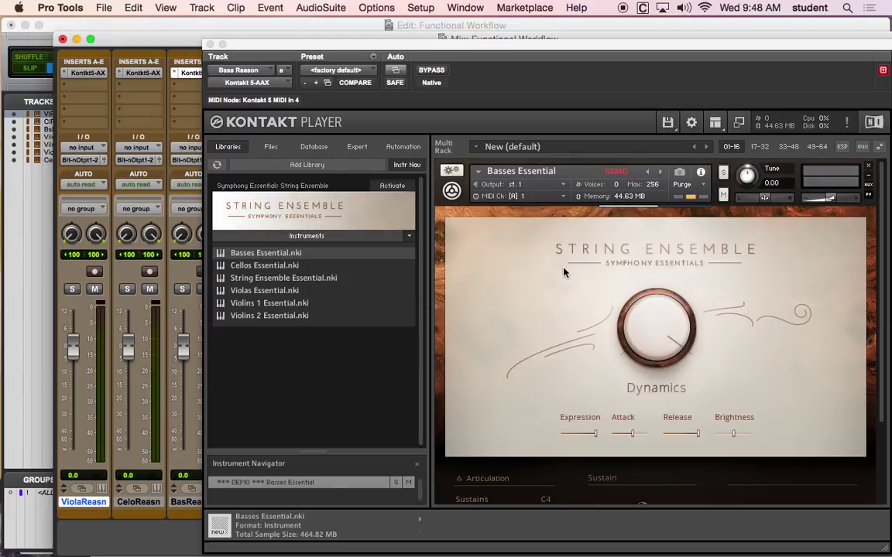
Play back the string parts and move the Kontakt window clear of their clips in the Edit window.
key("space")
left_click_drag(431, 48, 462, 38)
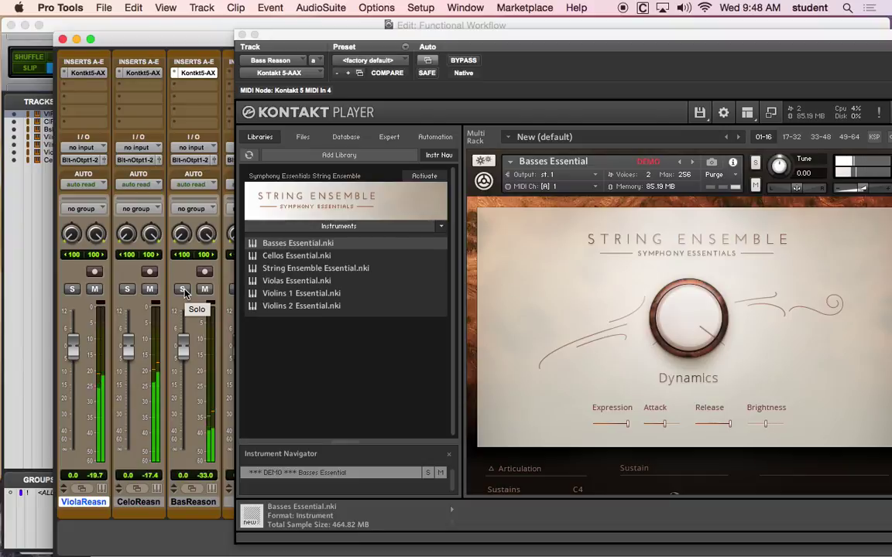
key("super+equal")
left_click_drag(441, 38, 317, 410)
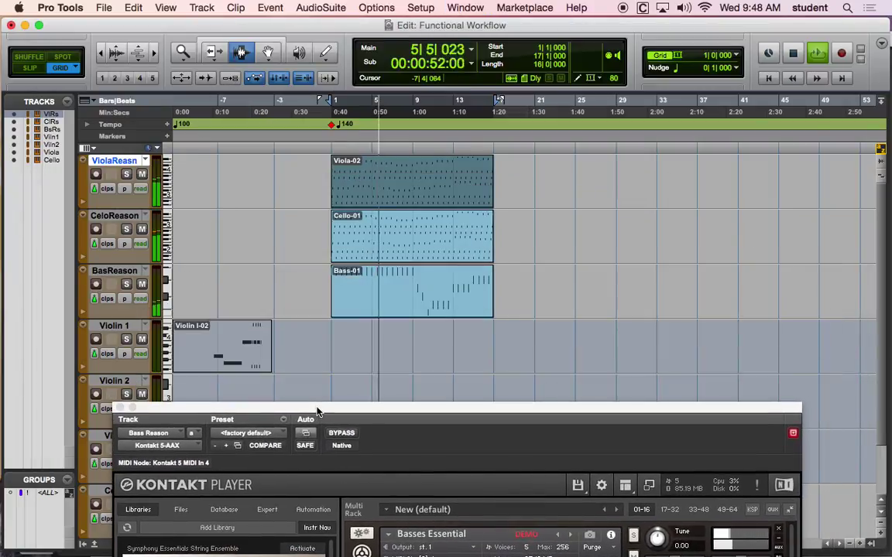
Transpose the Bass-01 clip by -1 octave and move the Event Operations window clear of the track headers.
double_click(367, 293)
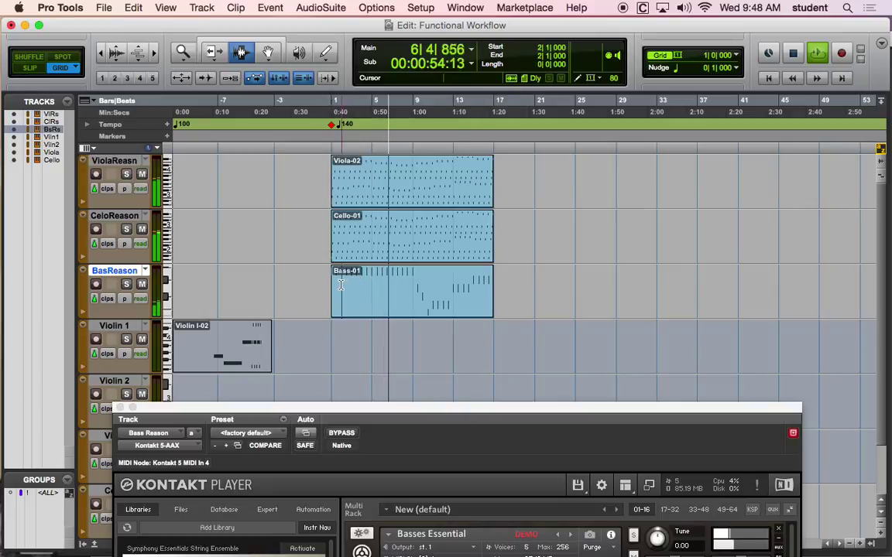
left_click(270, 7)
mouse_move(348, 50)
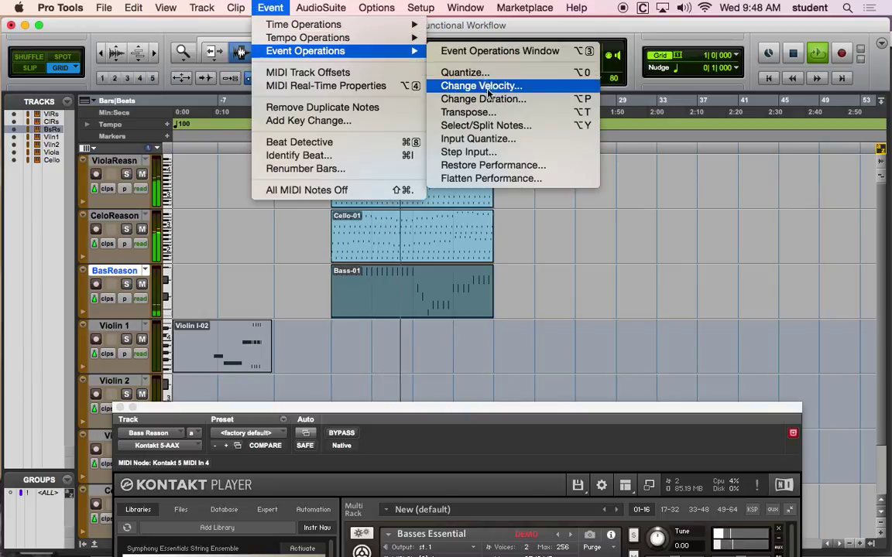
left_click(472, 112)
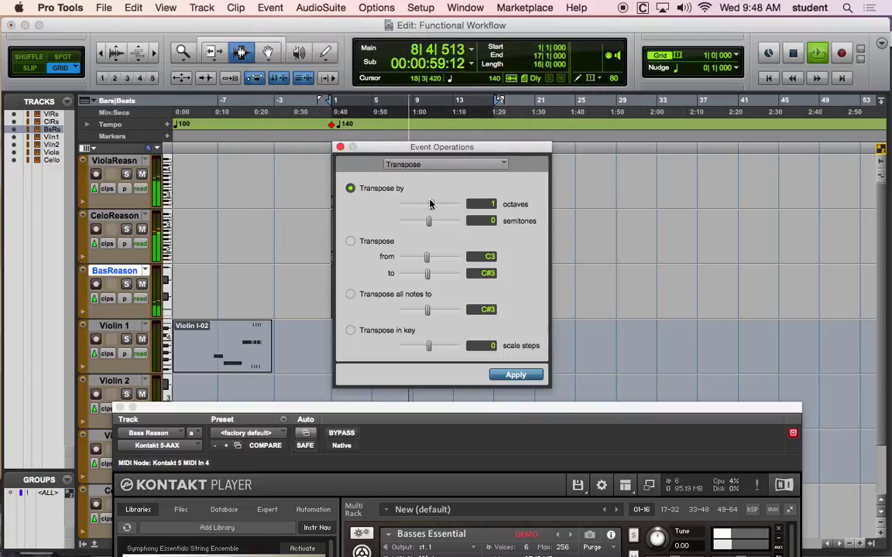
left_click_drag(431, 204, 423, 206)
left_click(511, 376)
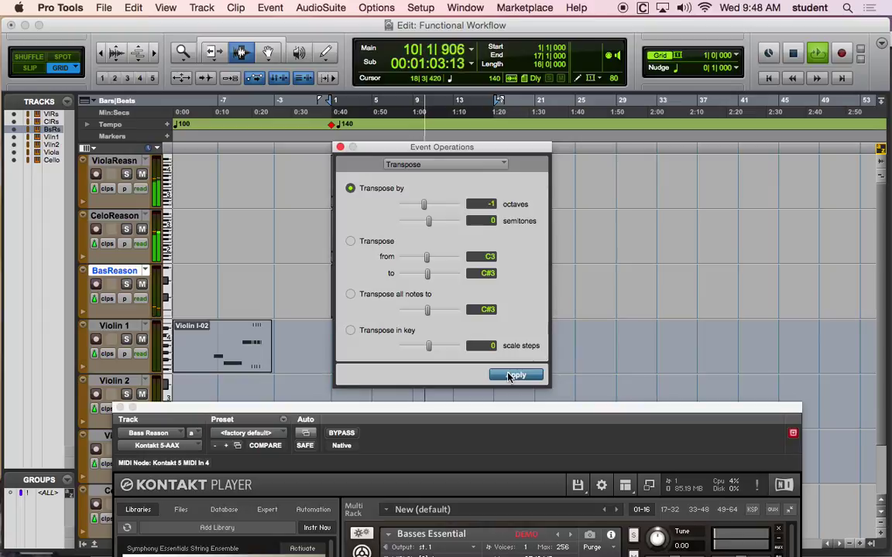
left_click_drag(467, 146, 604, 133)
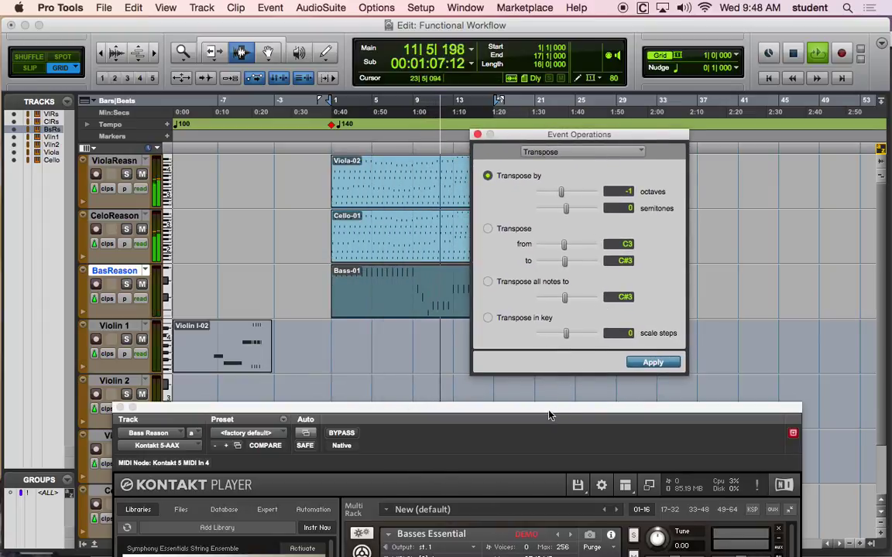
Briefly solo the BasReason track during playback, and raise the Basses Essential instrument's volume in its Kontakt window.
left_click(127, 284)
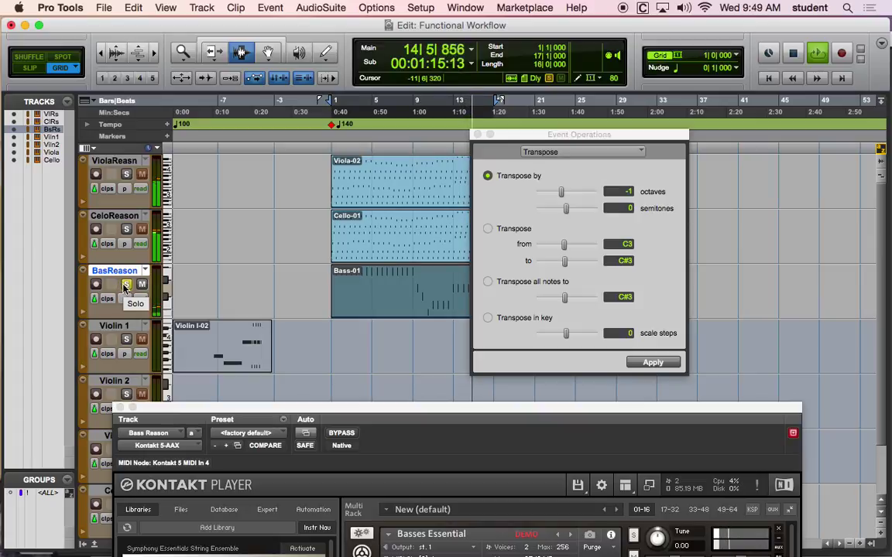
left_click(125, 285)
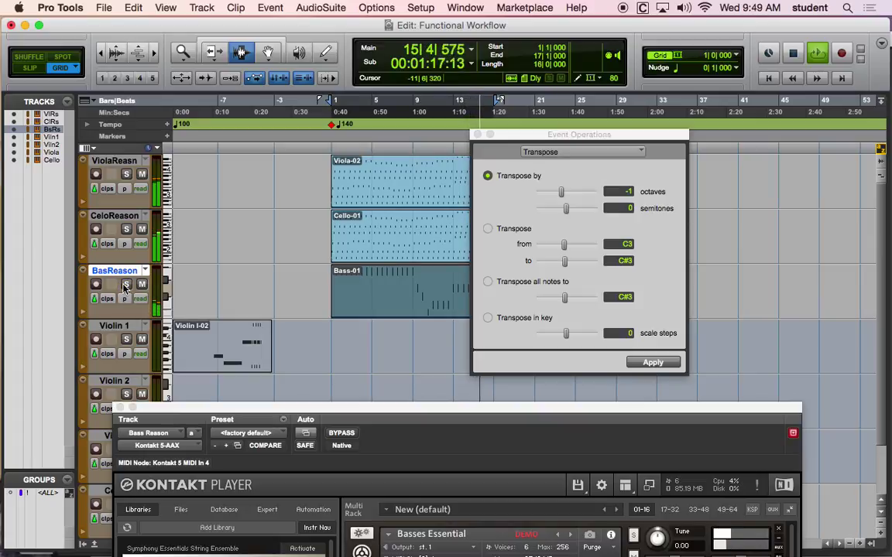
left_click_drag(394, 410, 376, 166)
left_click(726, 313)
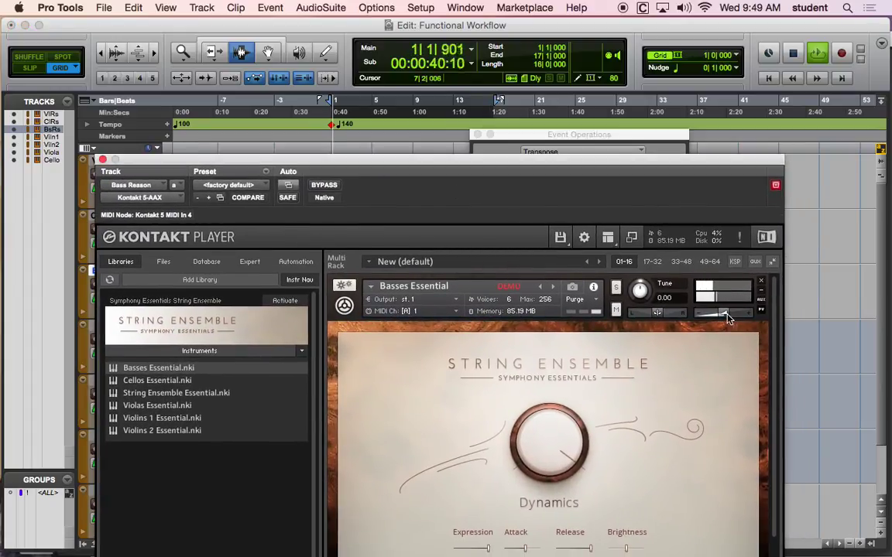
left_click_drag(726, 317, 747, 319)
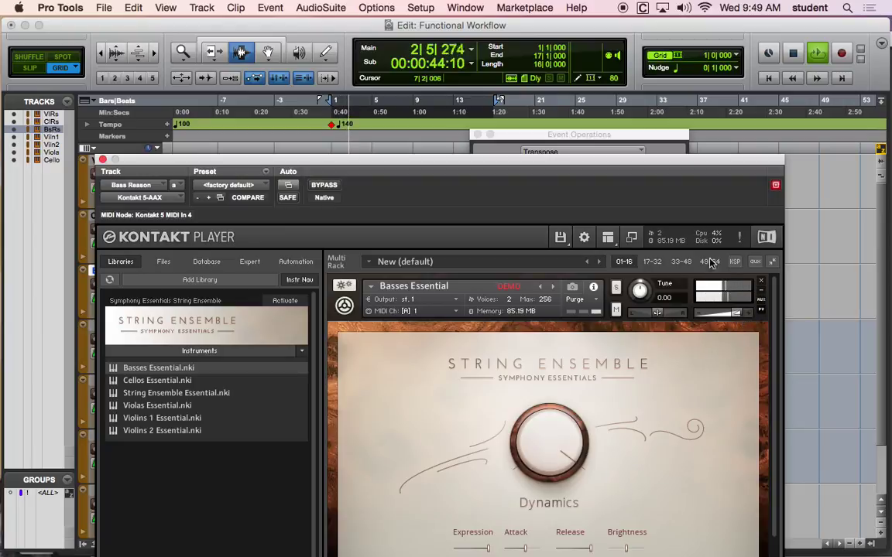
left_click_drag(623, 161, 628, 62)
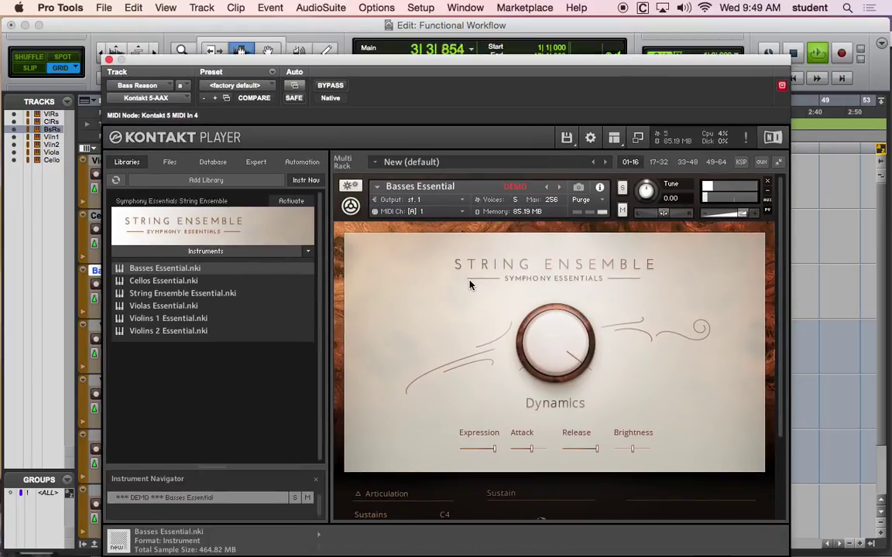
Set the Basses Essential instrument's articulation to Staccato and close its Kontakt window.
scroll(490, 369, "down", 3)
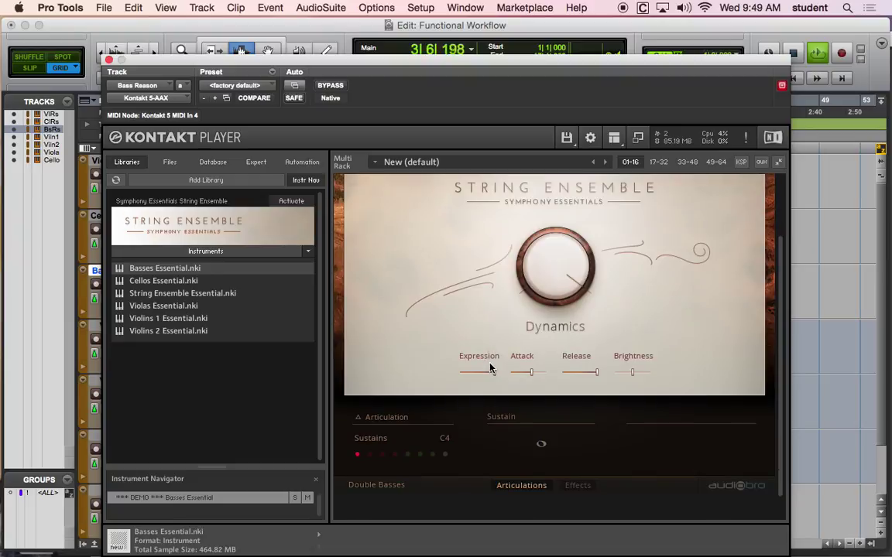
left_click(370, 456)
left_click(410, 454)
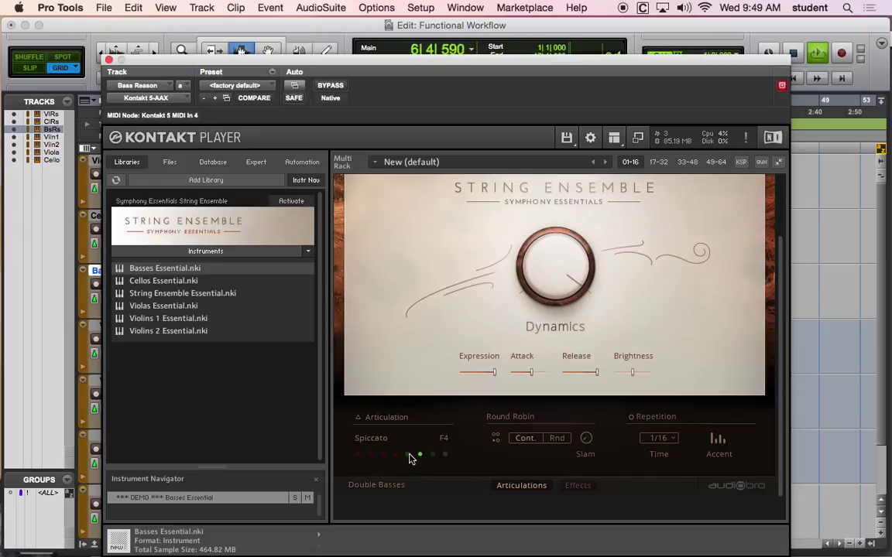
scroll(523, 425, "up", 3)
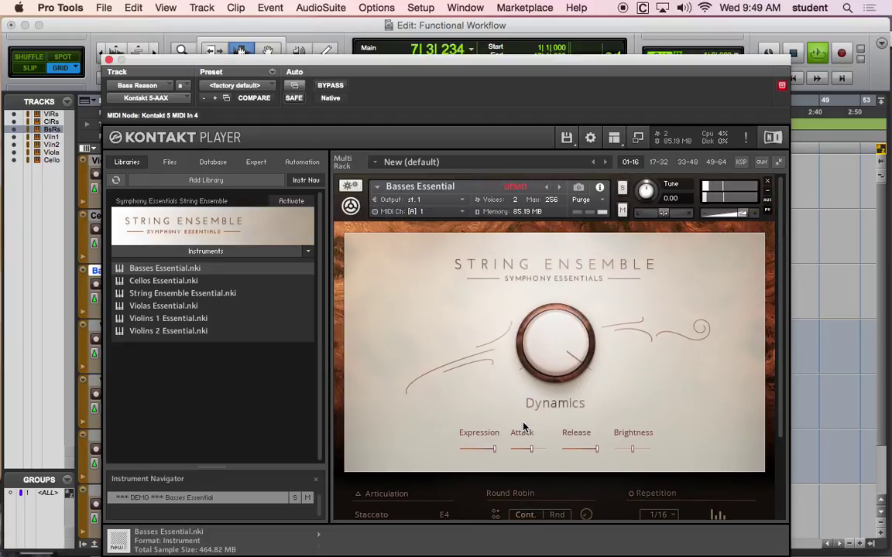
left_click(109, 58)
Open the Viola Reason track's Kontakt from the Mix window and audition the Staccato, Sordino Sus. Vib. and Spiccato articulations.
key("super+equal")
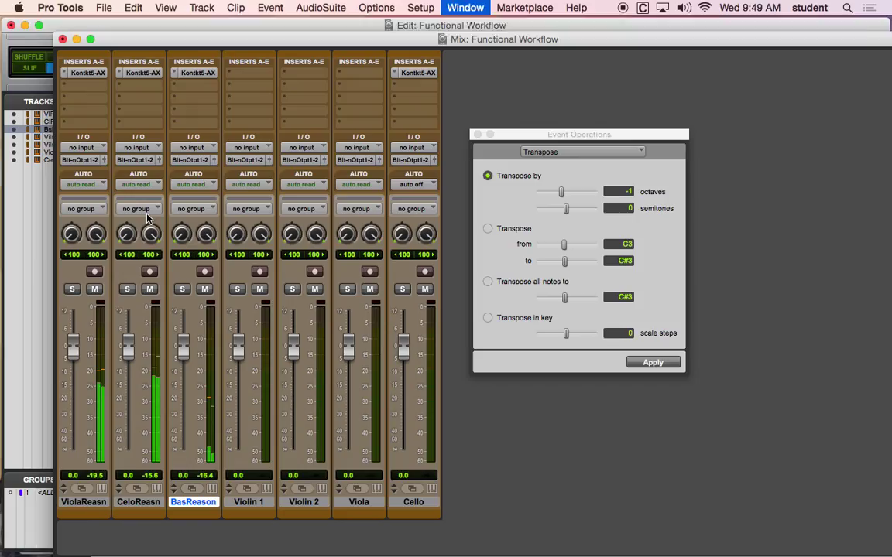
left_click(96, 74)
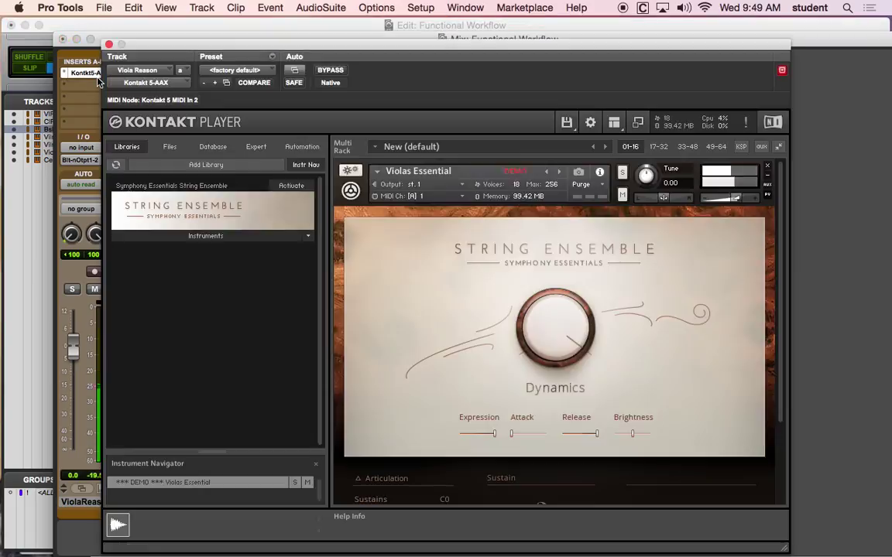
scroll(649, 358, "down", 3)
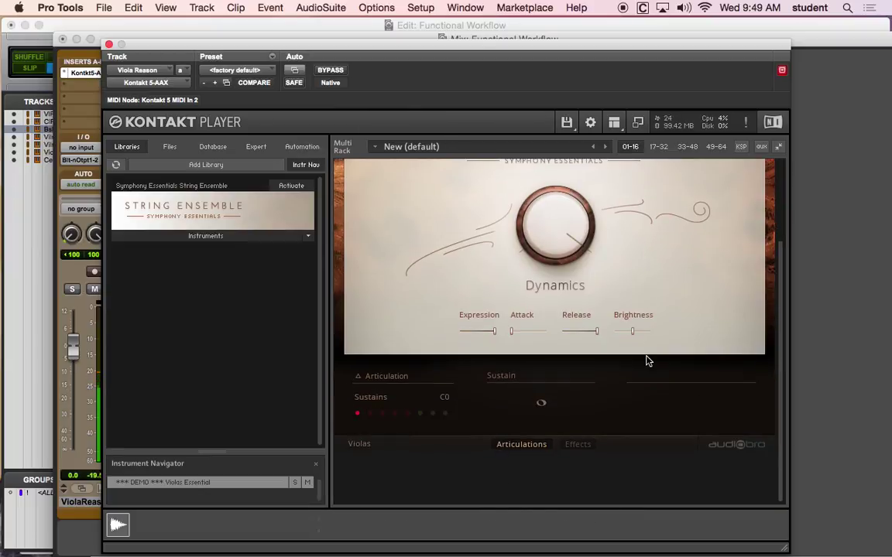
left_click(421, 413)
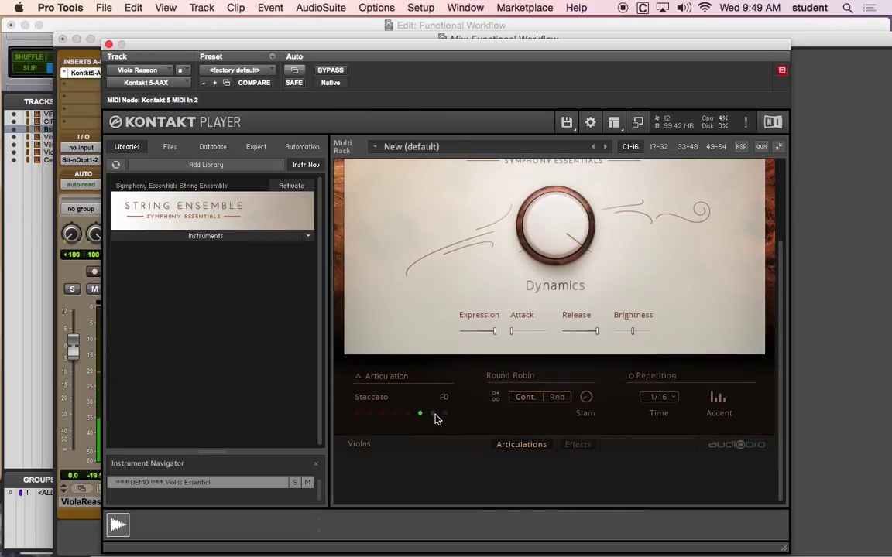
left_click(371, 415)
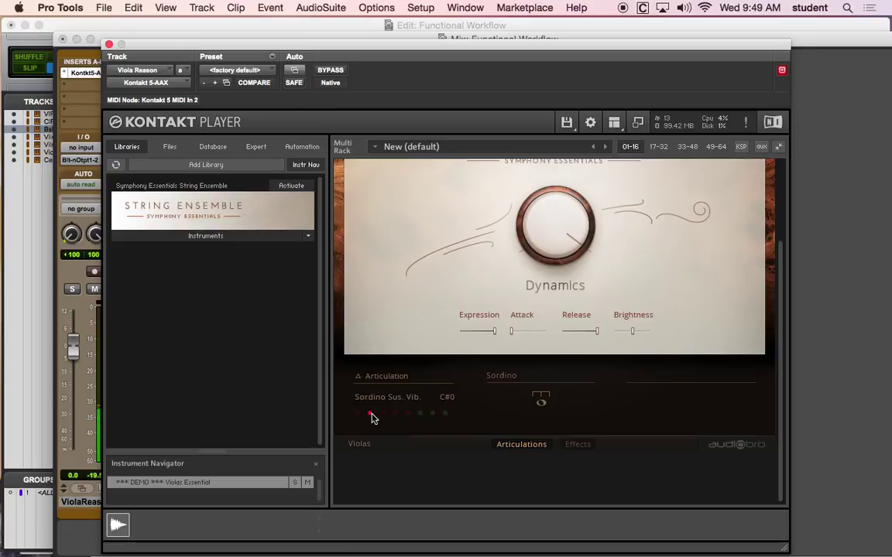
left_click(432, 414)
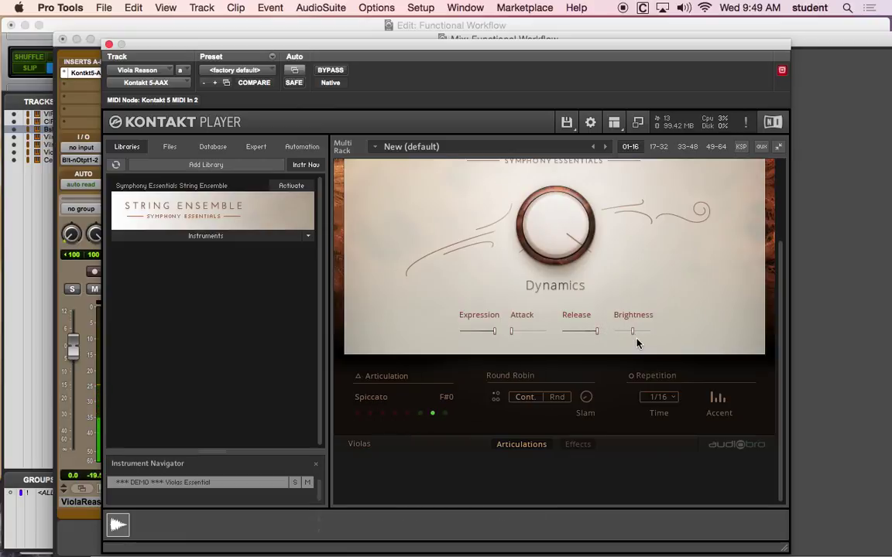
Raise the Violas Essential instrument's volume, set its articulation to Staccato, and close its Kontakt window.
scroll(637, 340, "up", 3)
left_click_drag(736, 198, 753, 198)
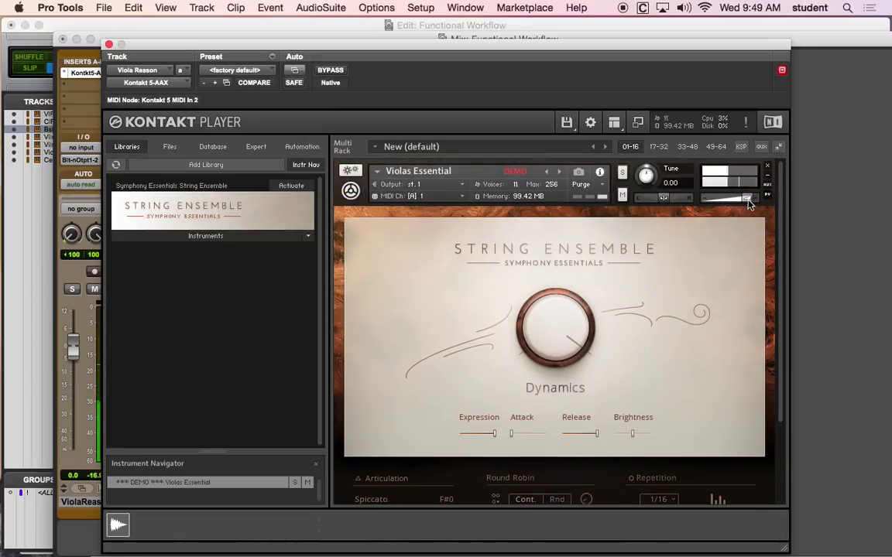
scroll(724, 263, "down", 1)
scroll(724, 292, "down", 1)
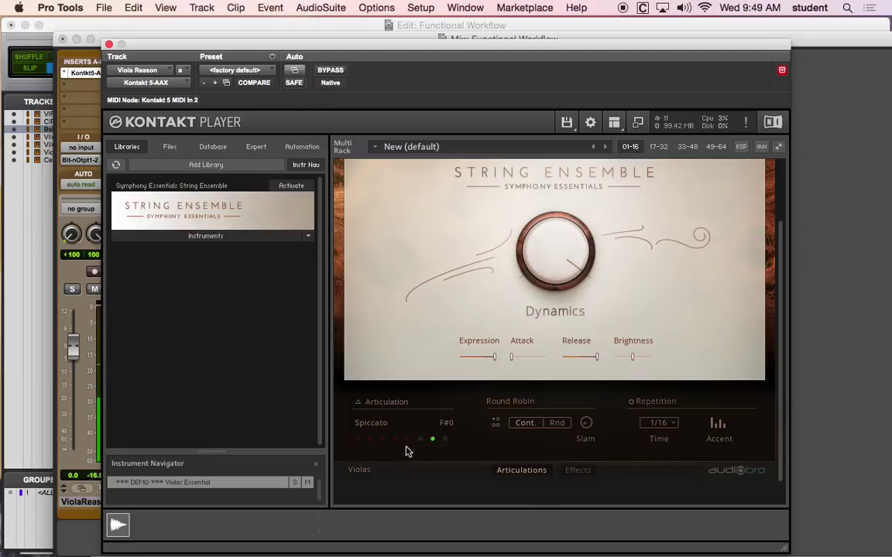
scroll(486, 428, "up", 2)
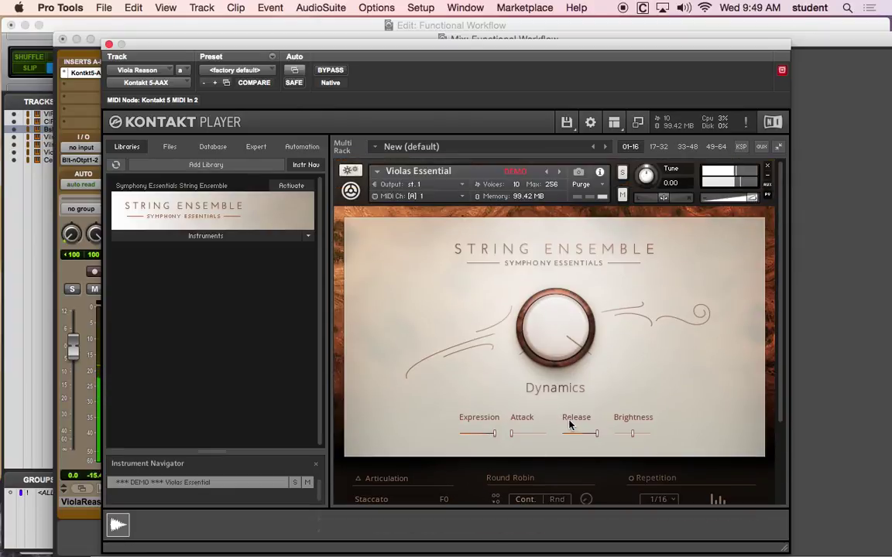
scroll(569, 425, "down", 2)
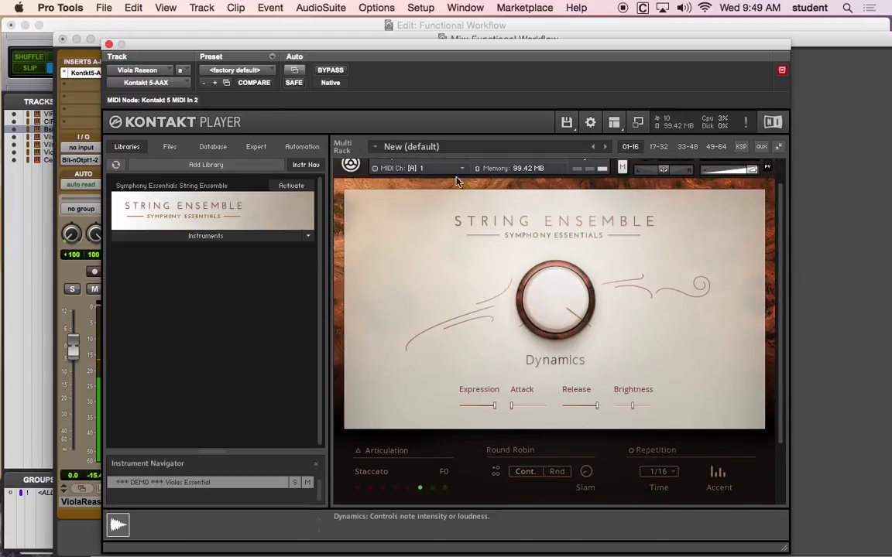
left_click(109, 45)
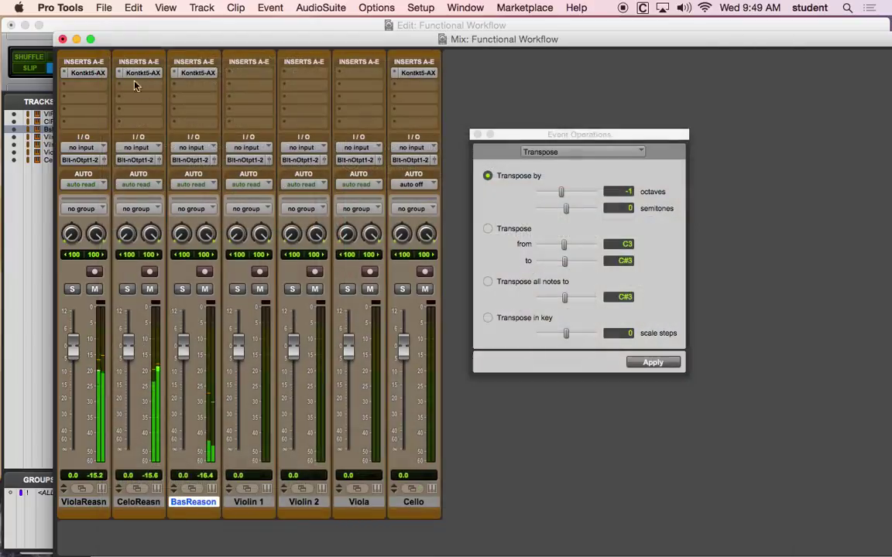
In the Cello Reason track's Kontakt, set Cellos Essential to the Staccato articulation and raise its volume and Slam amount.
left_click(143, 75)
scroll(430, 310, "down", 2)
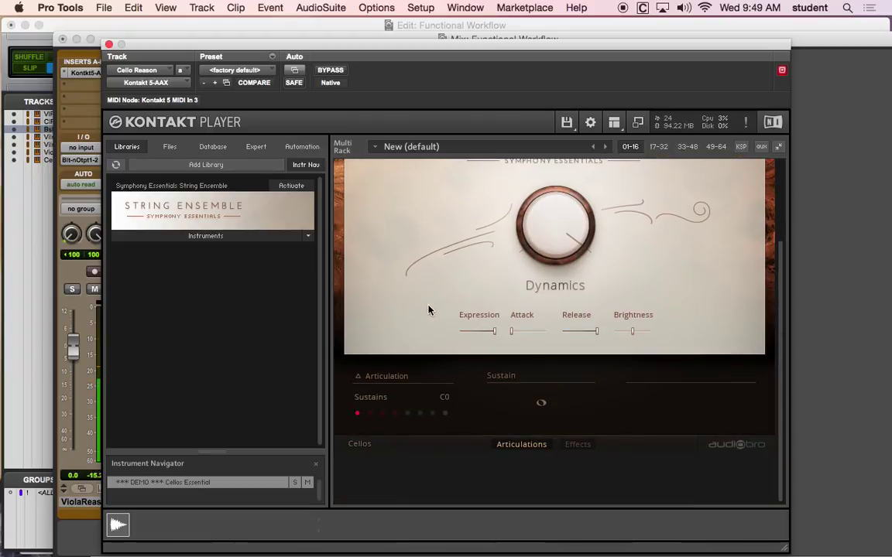
left_click(408, 413)
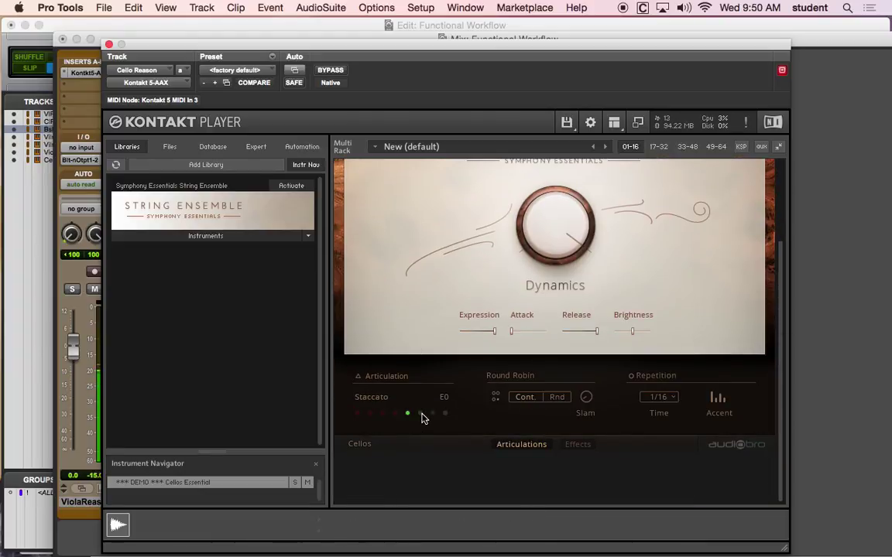
scroll(678, 192, "up", 2)
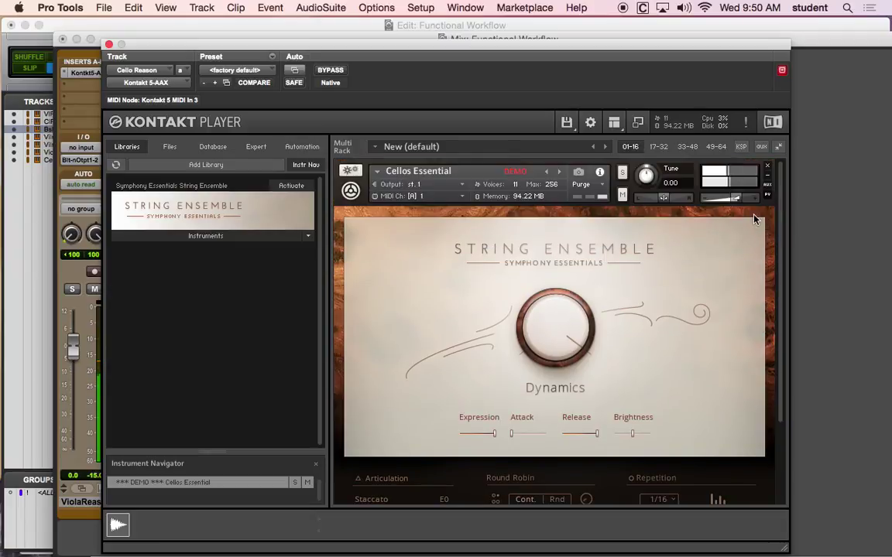
left_click_drag(737, 201, 756, 201)
scroll(718, 243, "down", 4)
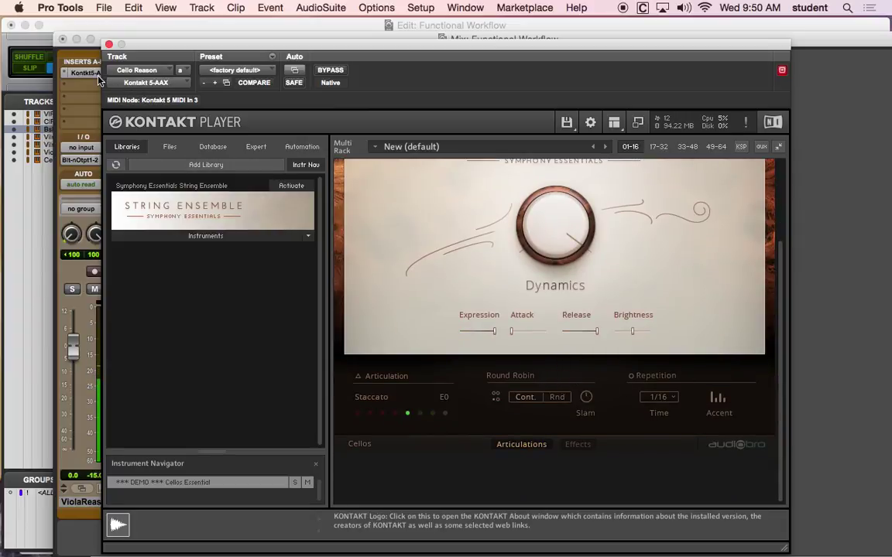
Switch the plug-in window to the Viola Reason track and turn up the Slam amount of its Staccato articulation.
left_click(165, 74)
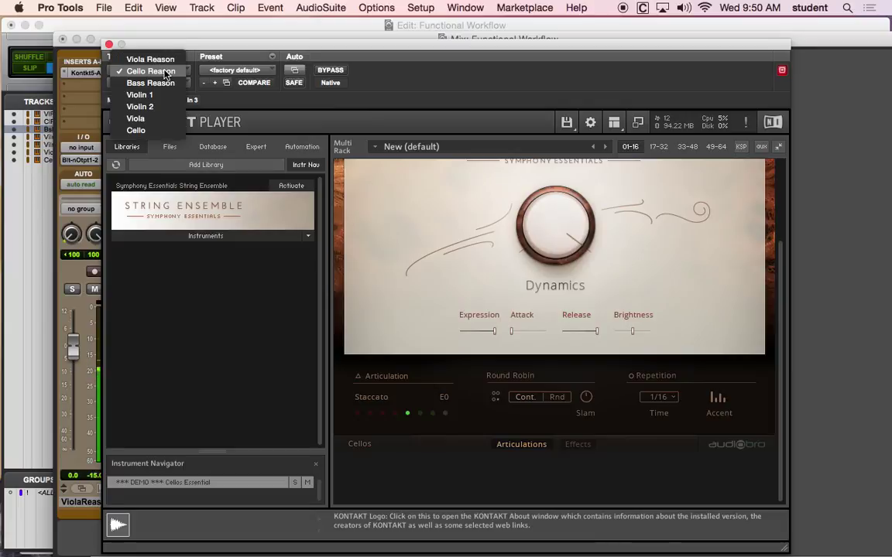
left_click(138, 58)
scroll(553, 439, "down", 3)
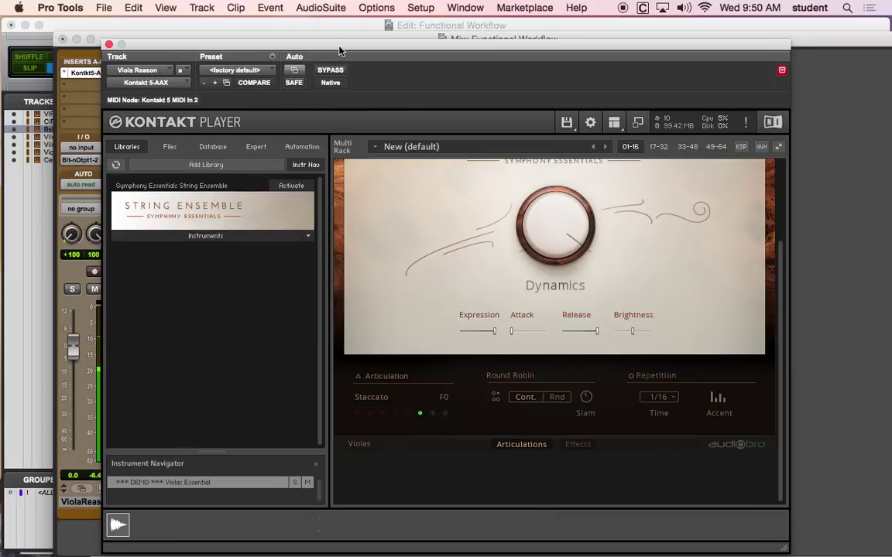
Open the Kontakt instrument of the Bass Reason track and switch its articulation to Sustains.
left_click_drag(339, 51, 366, 104)
left_click(215, 74)
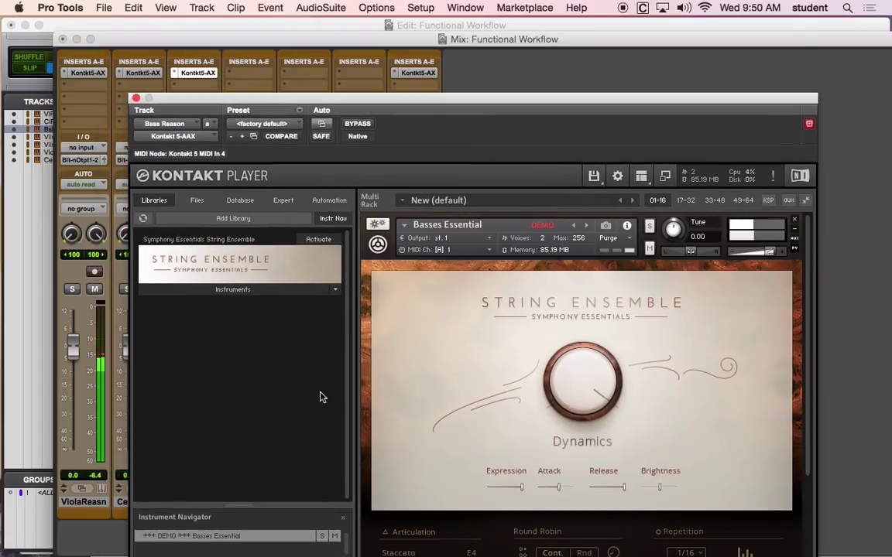
left_click_drag(430, 99, 382, 22)
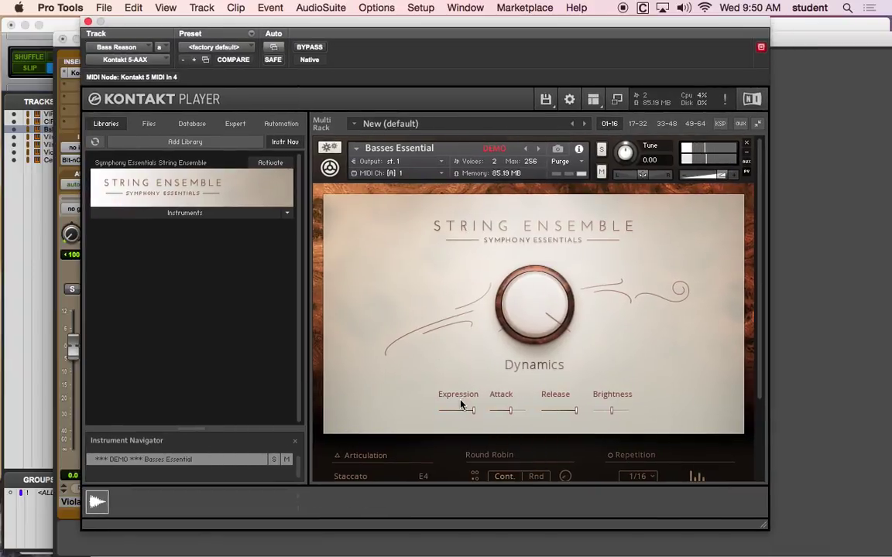
scroll(445, 368, "down", 3)
left_click(338, 397)
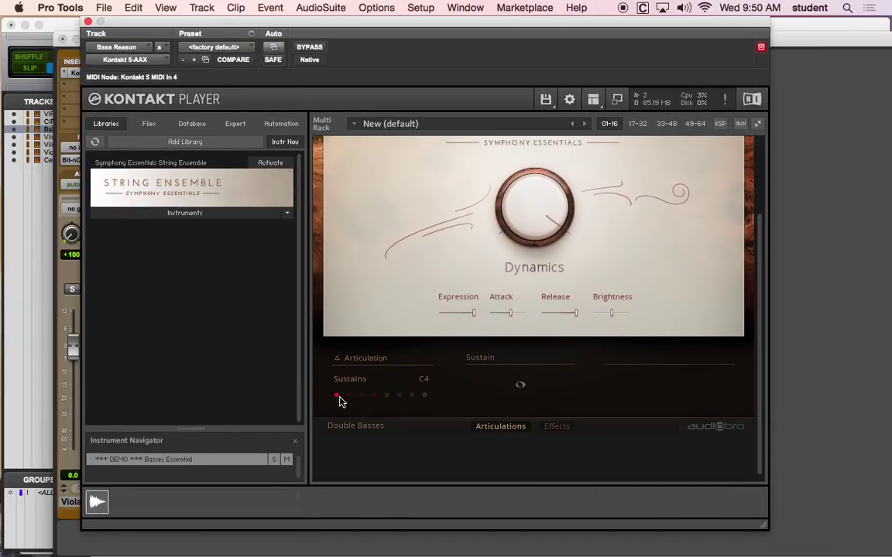
scroll(561, 349, "up", 2)
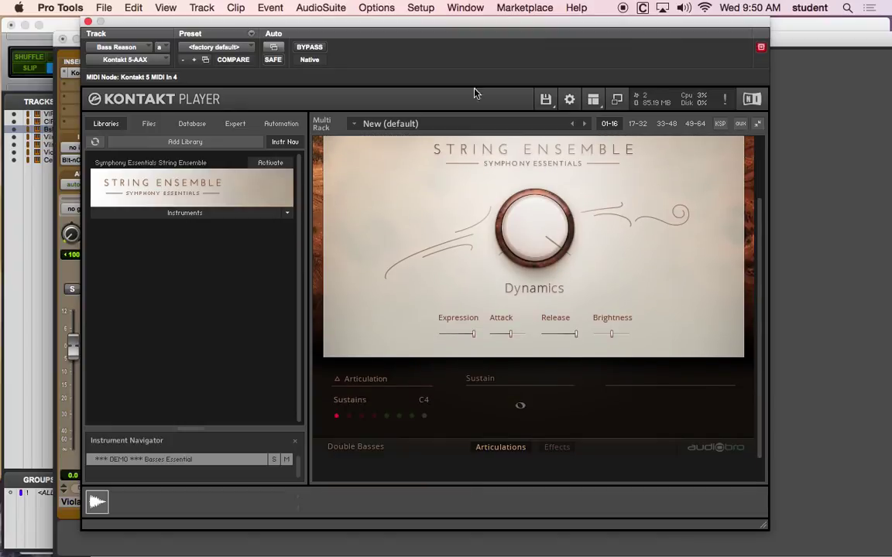
Solo the BasReason track, set its Basses Essential articulation to Staccato, and take the track out of solo.
left_click_drag(353, 29, 479, 61)
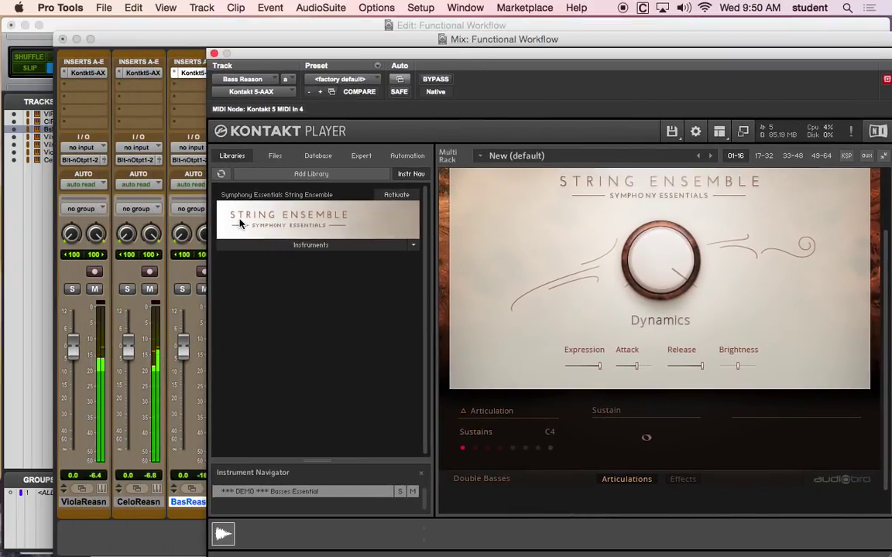
left_click(183, 290)
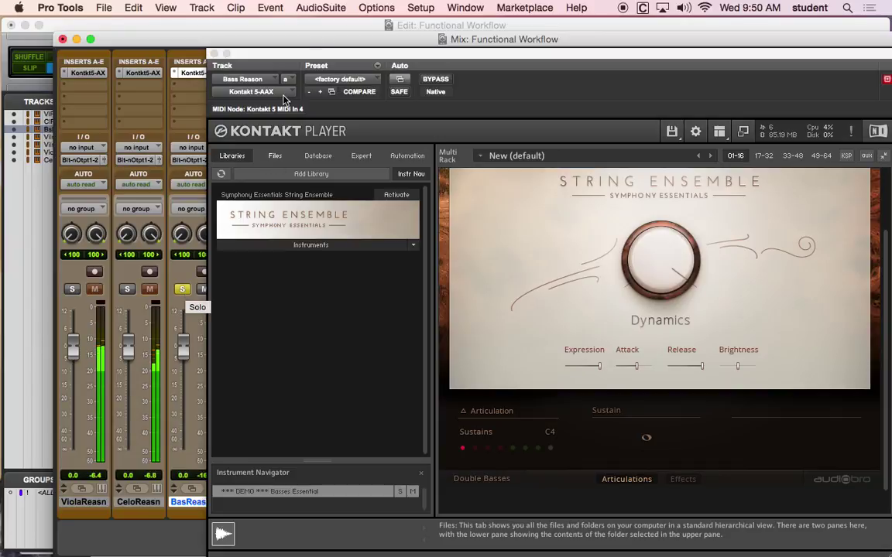
left_click(513, 449)
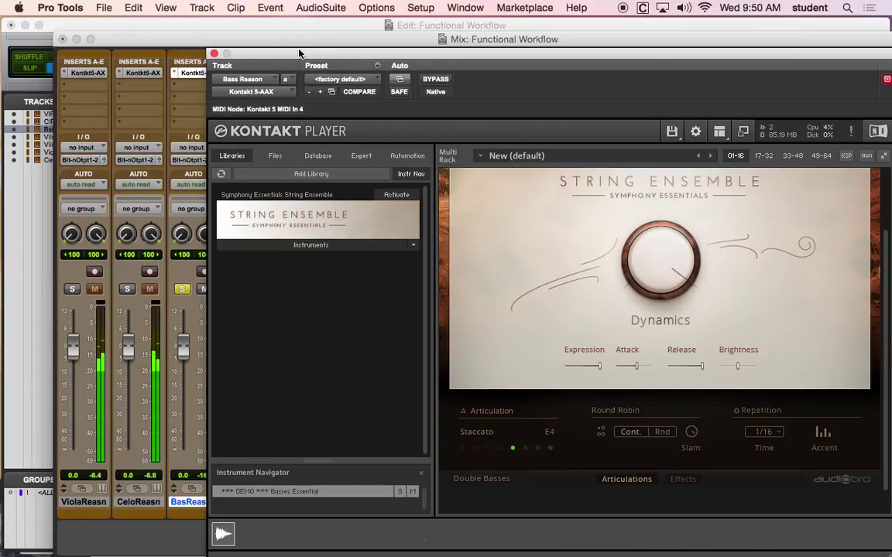
left_click_drag(296, 59, 410, 34)
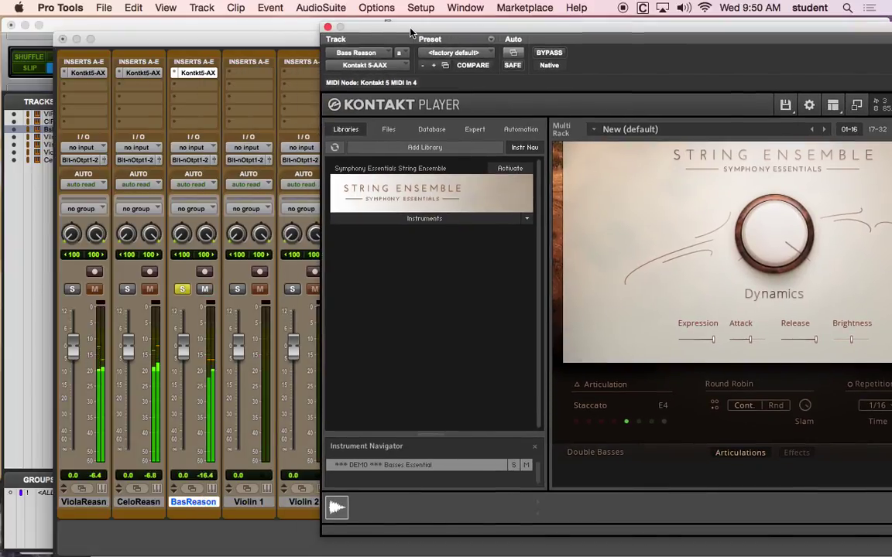
left_click(181, 289)
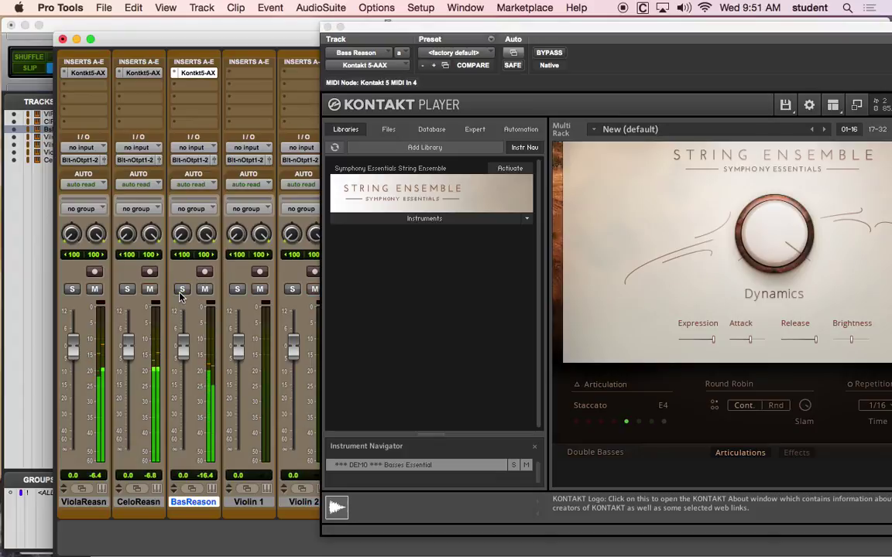
Balance the track volumes: cello reason at about -7.3 dB, viola reason at about -5.9 dB and bass reason at about -0.6 dB.
left_click_drag(130, 356, 130, 375)
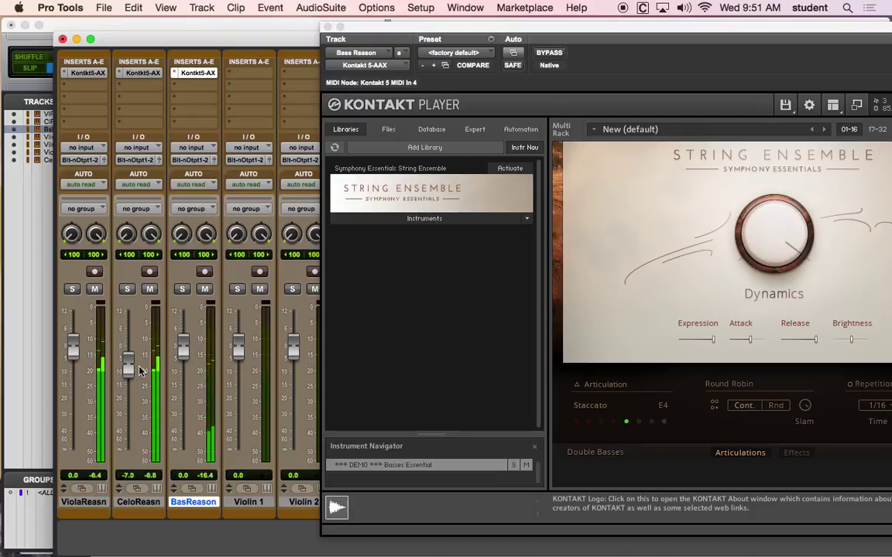
mouse_move(74, 350)
left_mouse_down()
mouse_move(73, 379)
mouse_move(75, 341)
mouse_move(83, 368)
mouse_move(74, 361)
left_mouse_up()
left_click_drag(129, 361, 127, 360)
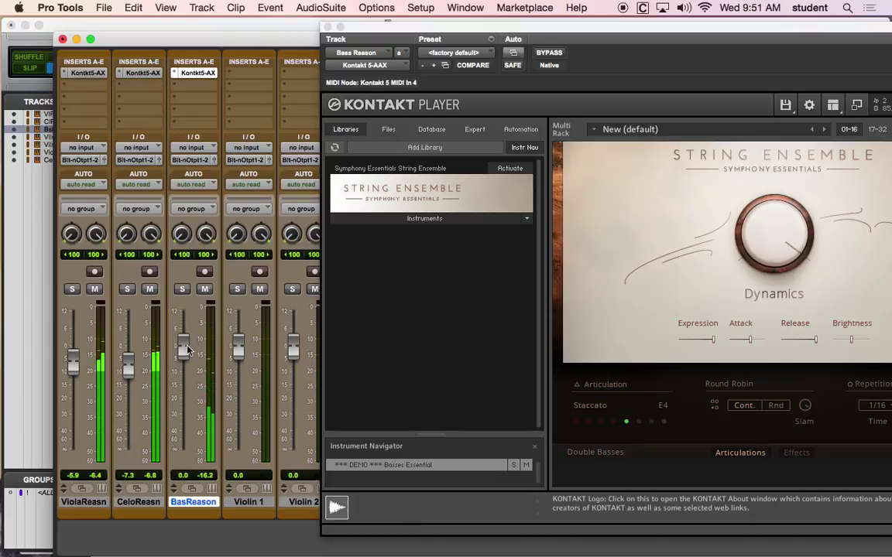
mouse_move(188, 350)
left_mouse_down()
mouse_move(181, 324)
mouse_move(180, 334)
left_mouse_up()
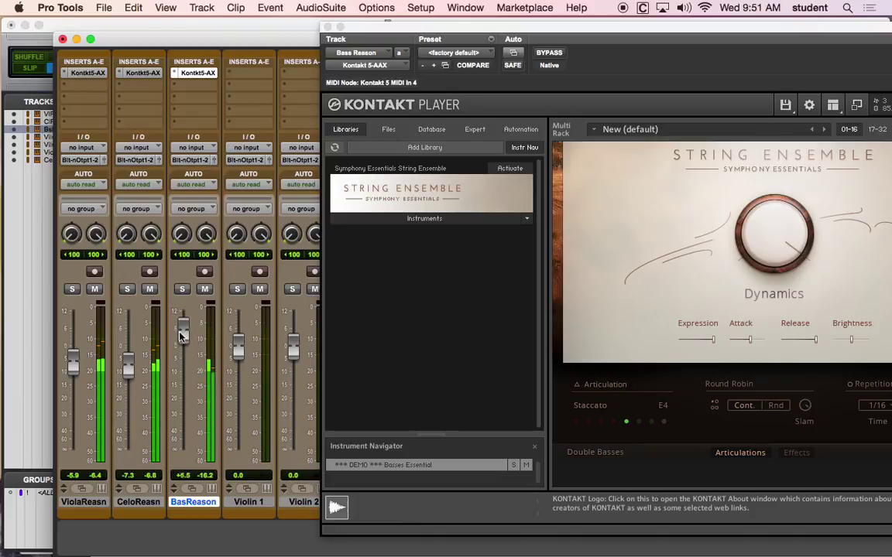
Duplicate the BasReason track once with all its data in the Edit window and play back with the duplicate soloed.
left_click(196, 27)
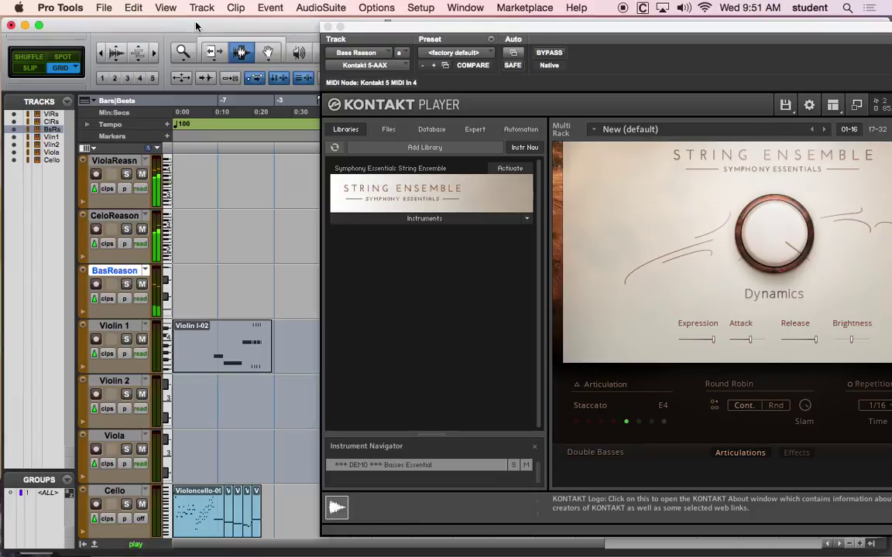
left_click(327, 27)
right_click(129, 274)
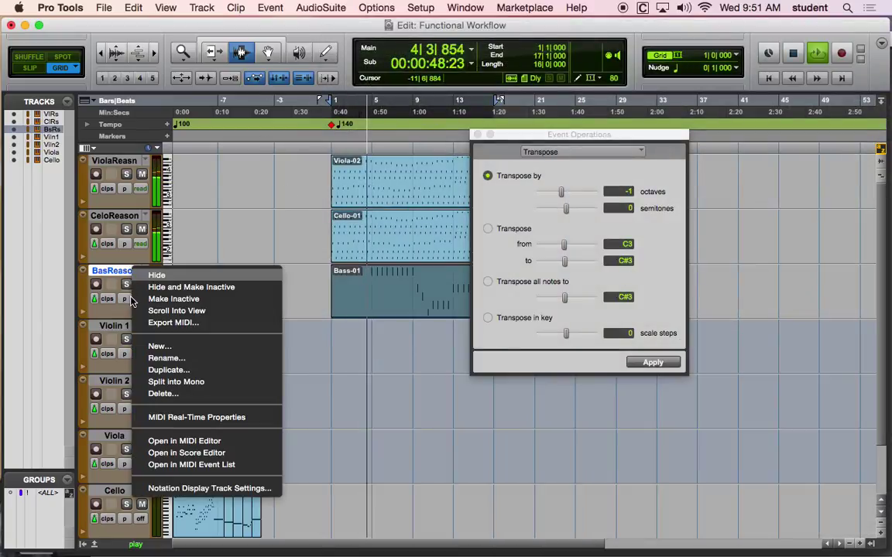
left_click(158, 371)
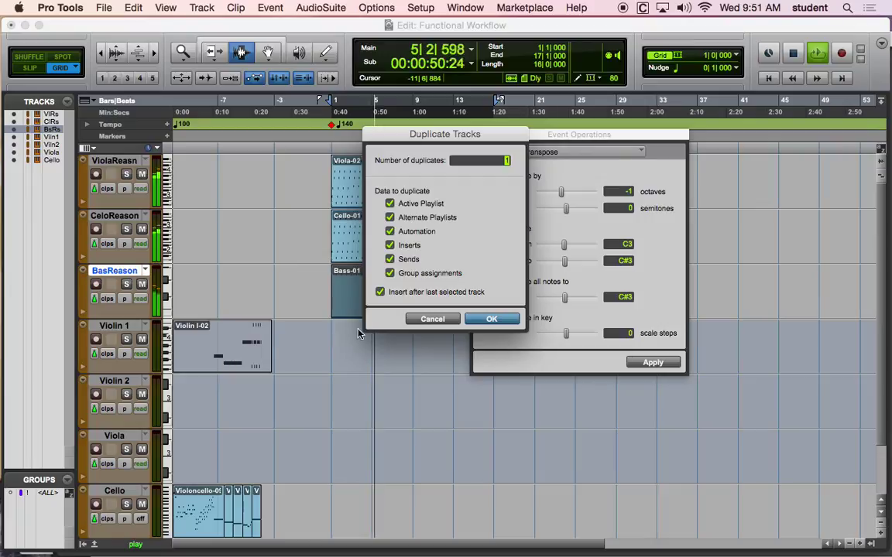
left_click(501, 318)
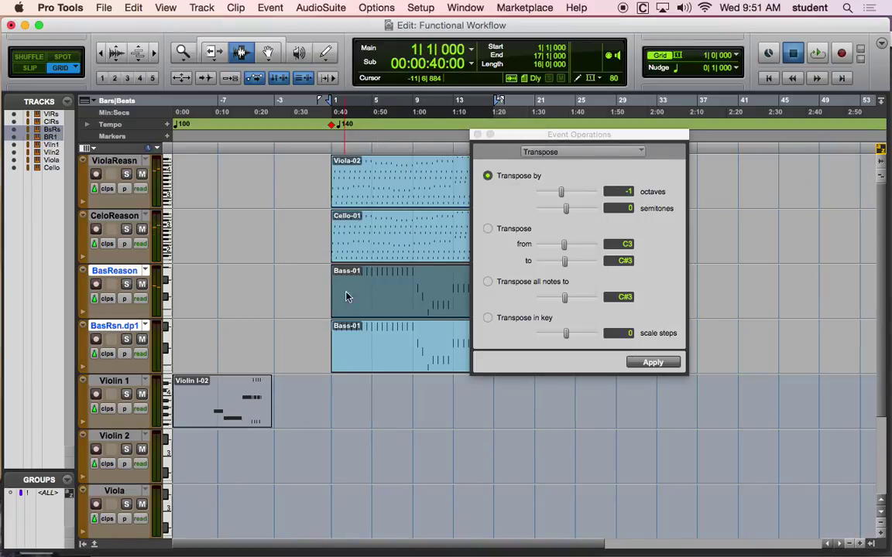
key("Return")
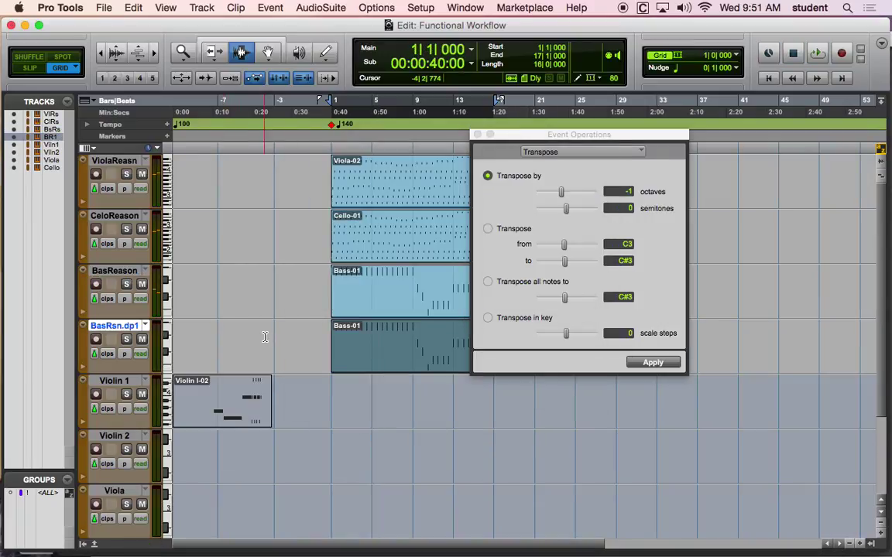
key("space")
left_click(127, 339)
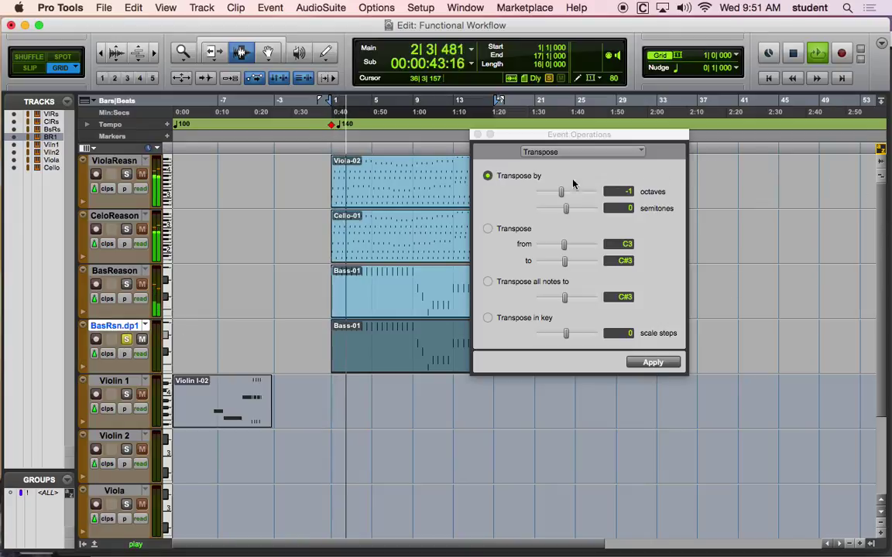
Transpose the duplicate bass track's clip by 1 octave and move the track above BasReason.
left_click_drag(562, 193, 571, 193)
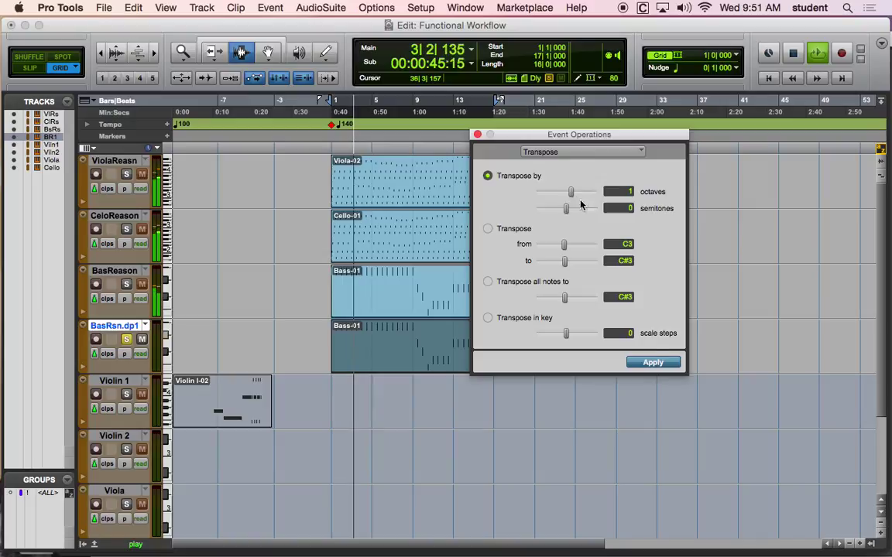
left_click(655, 364)
left_click_drag(114, 326, 133, 281)
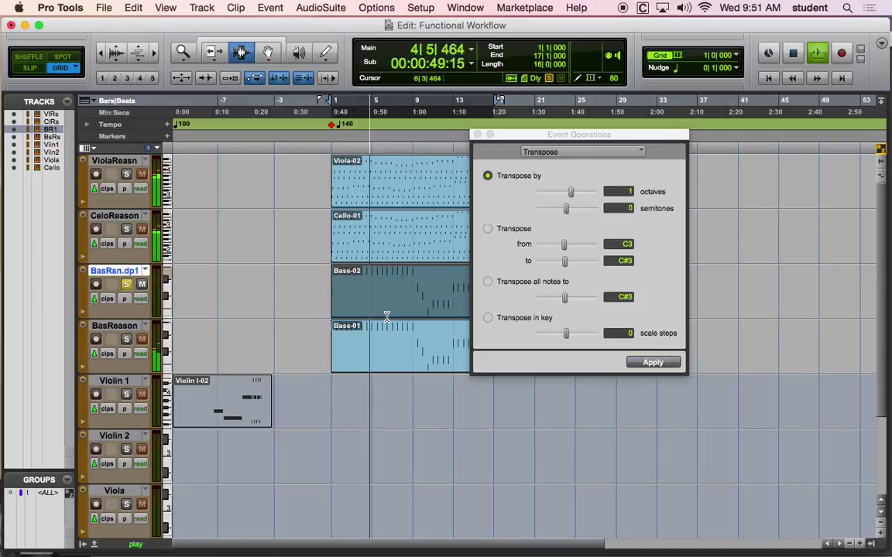
Replace the bass instrument in the duplicate track's Kontakt with Cellos Essential from the String Ensemble library.
key("super+equal")
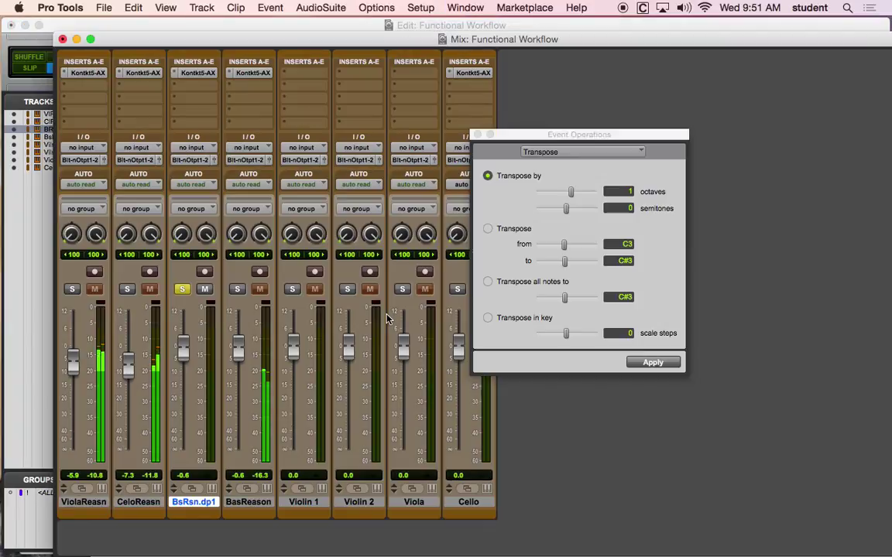
left_click(193, 73)
left_click(870, 148)
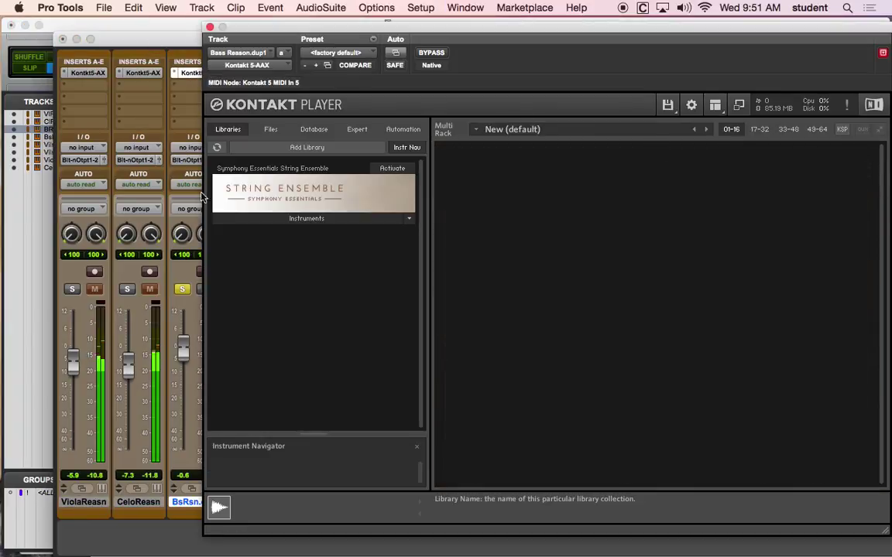
left_click(226, 219)
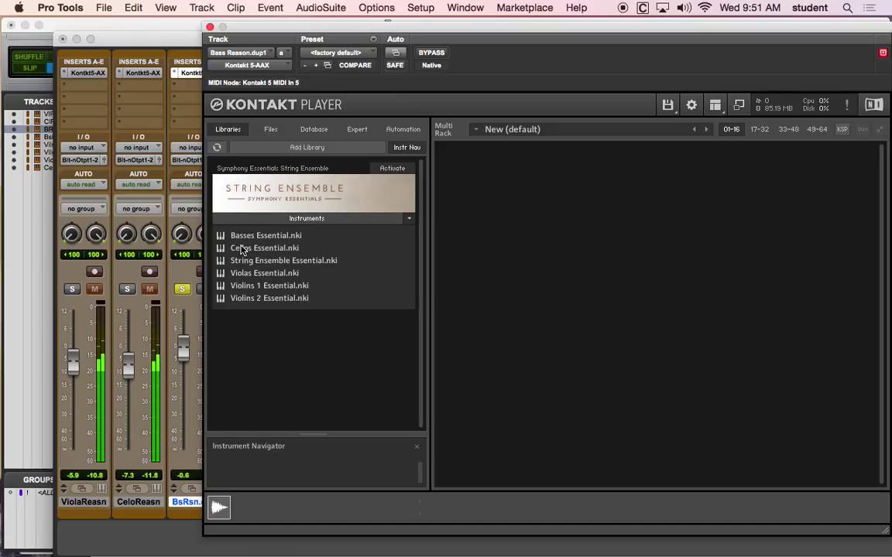
left_click_drag(239, 250, 534, 299)
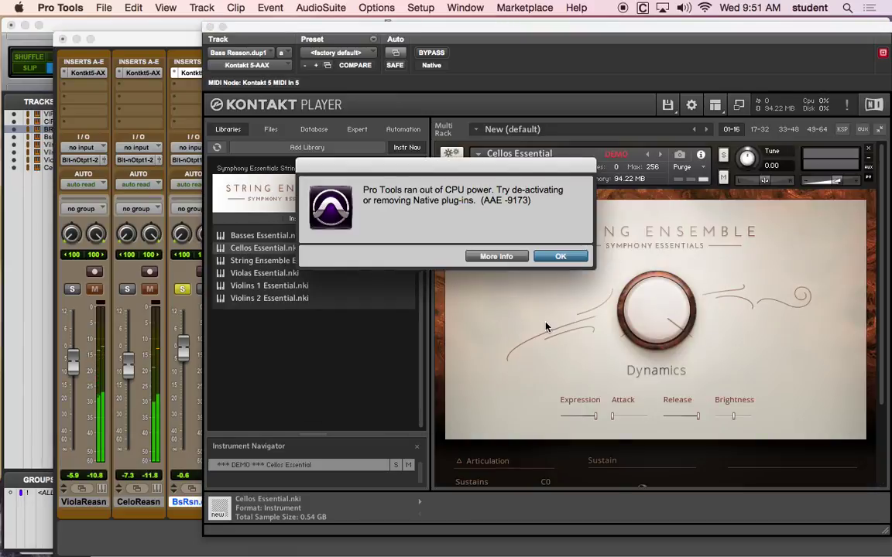
left_click(548, 257)
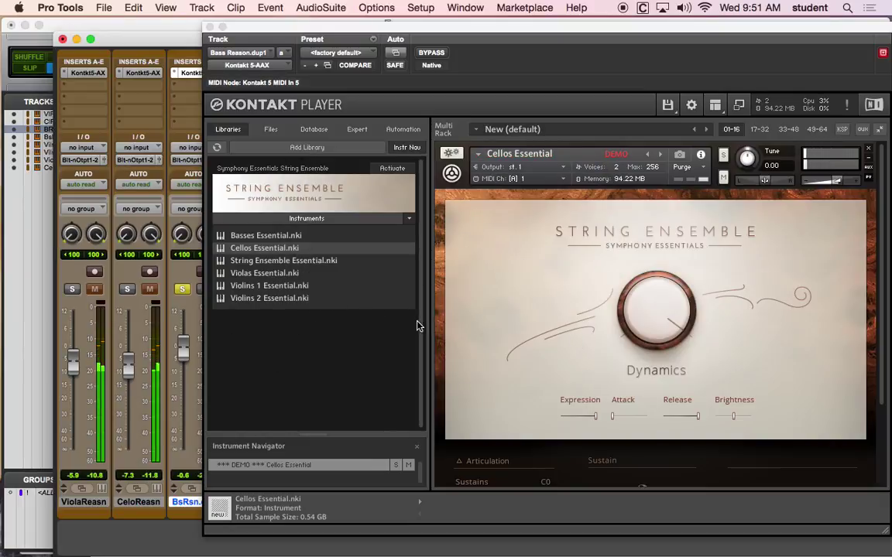
Rename the duplicate bass track to "Cello 2Reason.dup1".
left_click_drag(266, 36, 343, 61)
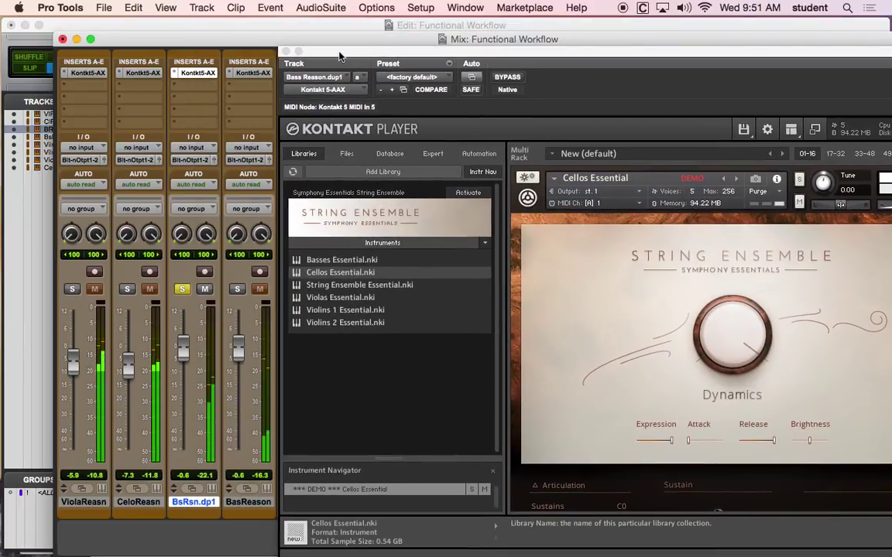
double_click(195, 503)
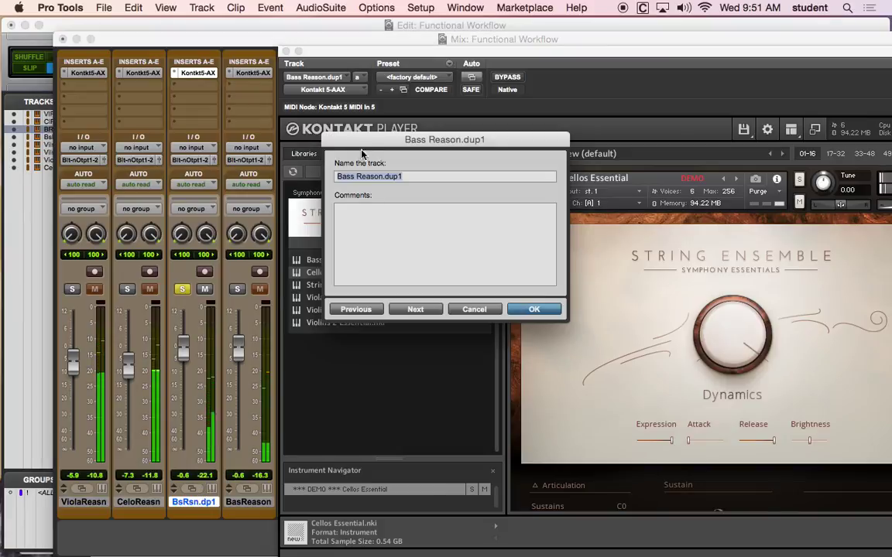
left_click(348, 177)
left_click_drag(404, 177, 314, 183)
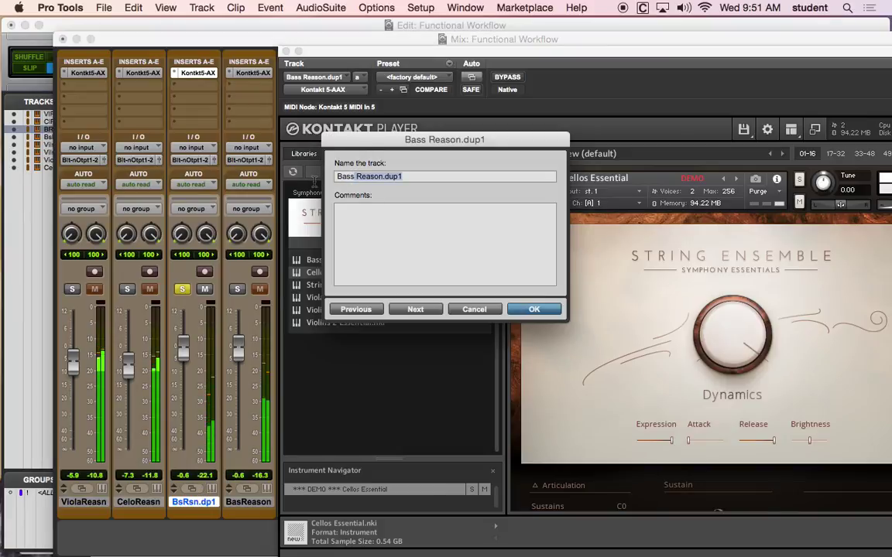
left_click_drag(354, 176, 319, 158)
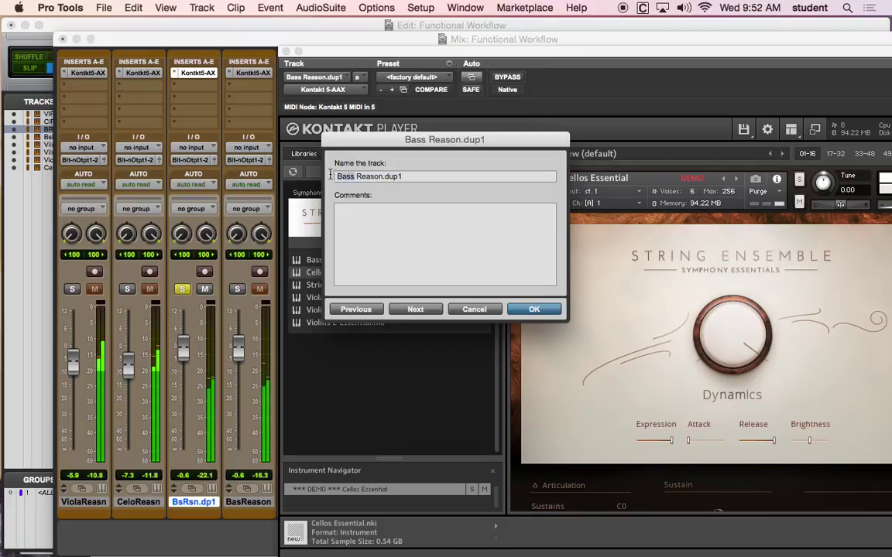
type("Cello 2")
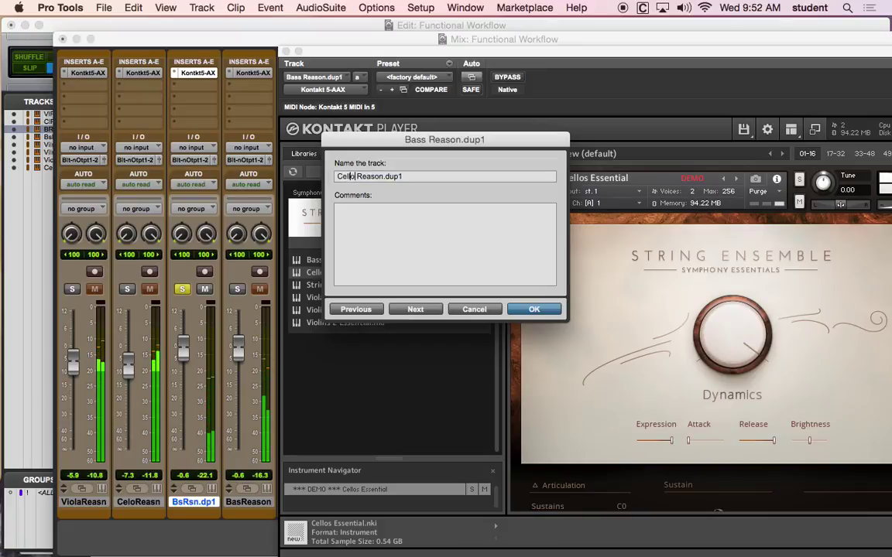
key("Return")
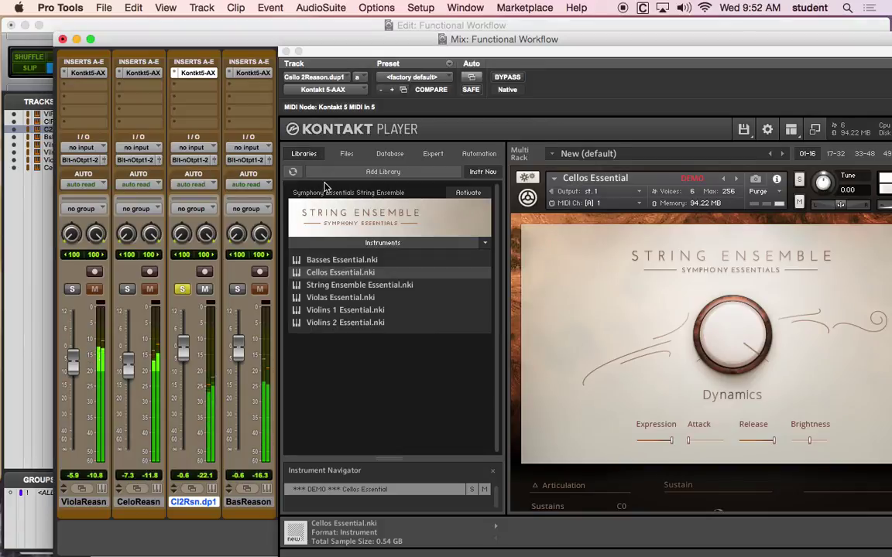
Audition the first cello alone, add the viola, second cello and bass to the solo, and clear all solos.
left_click(126, 288)
left_click(183, 289)
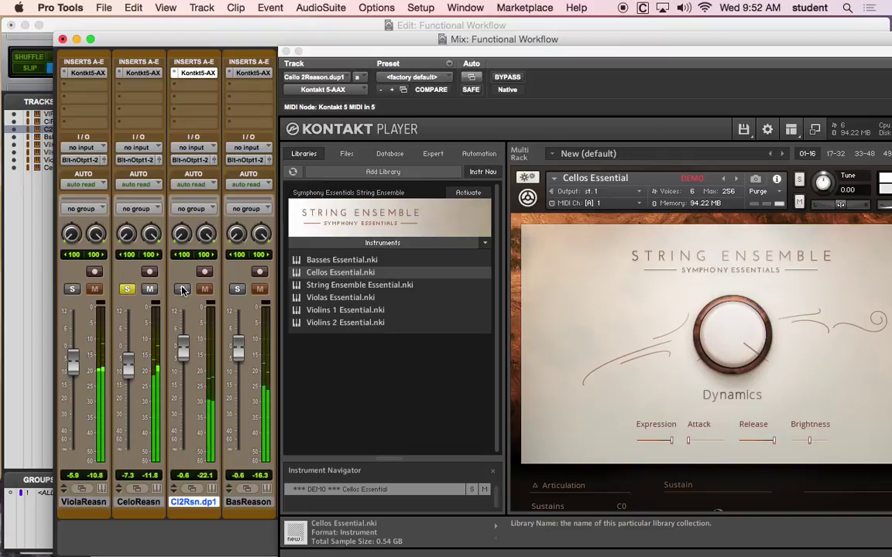
left_click(72, 289)
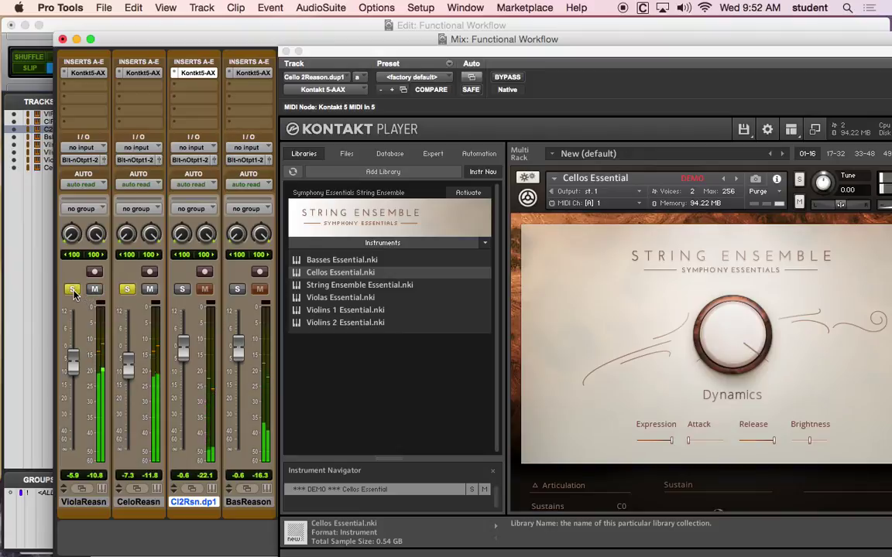
left_click(183, 289)
left_click(237, 289)
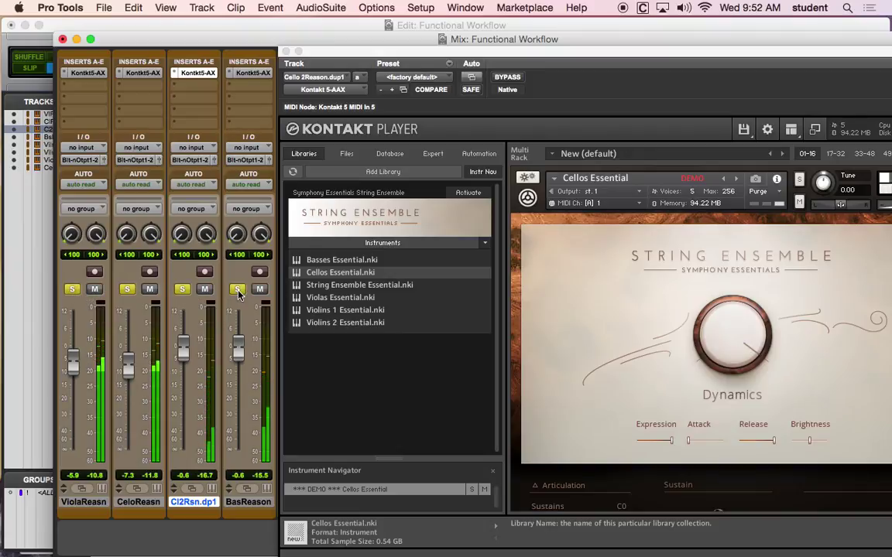
left_click(183, 289, "alt")
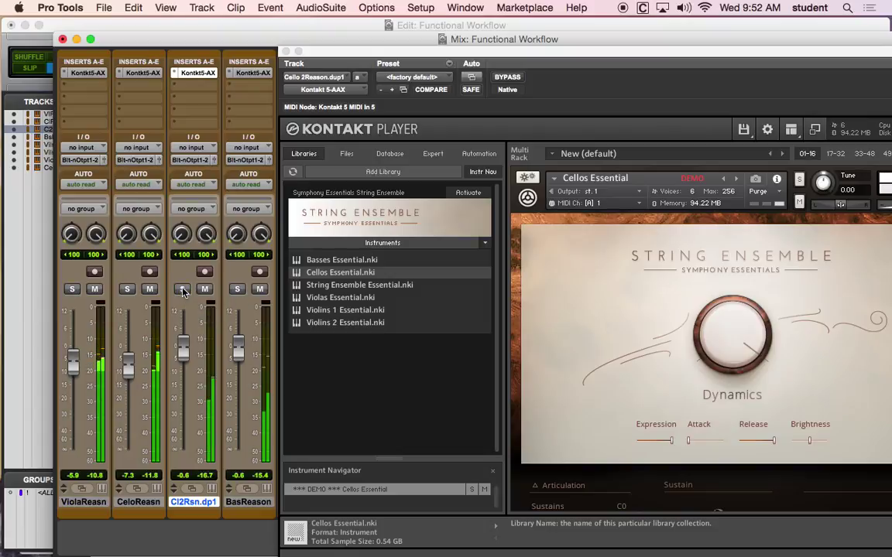
Save the session, return to the Edit window without the Kontakt and Event Operations windows open, and stop playback.
key("super+s")
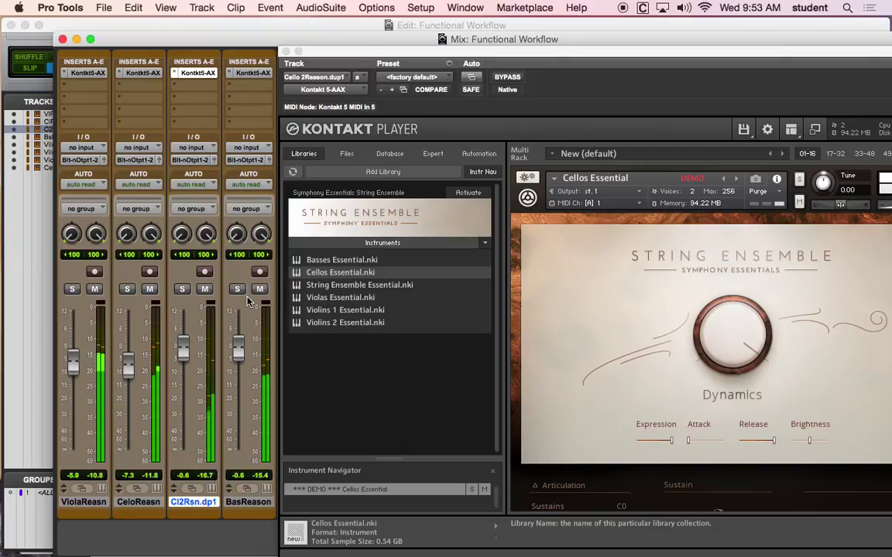
key("super+equal")
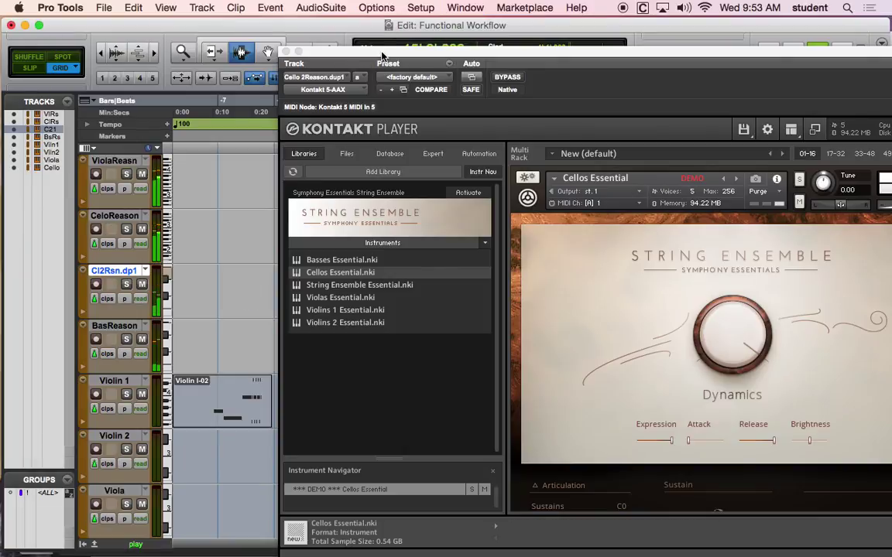
left_click(286, 52)
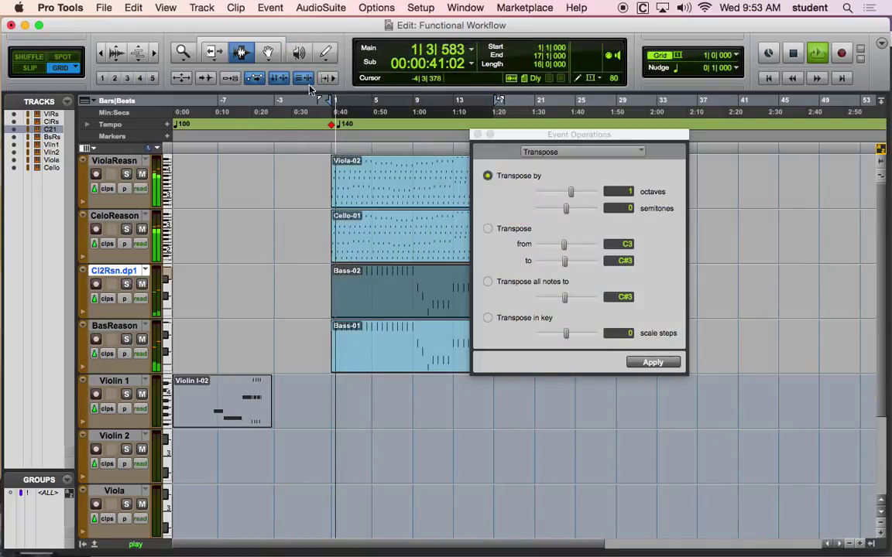
left_click(478, 134)
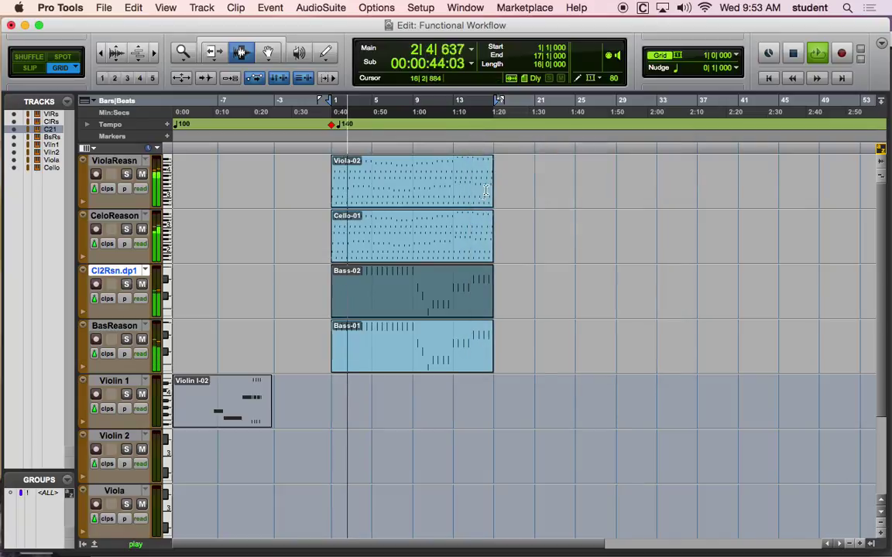
key("space")
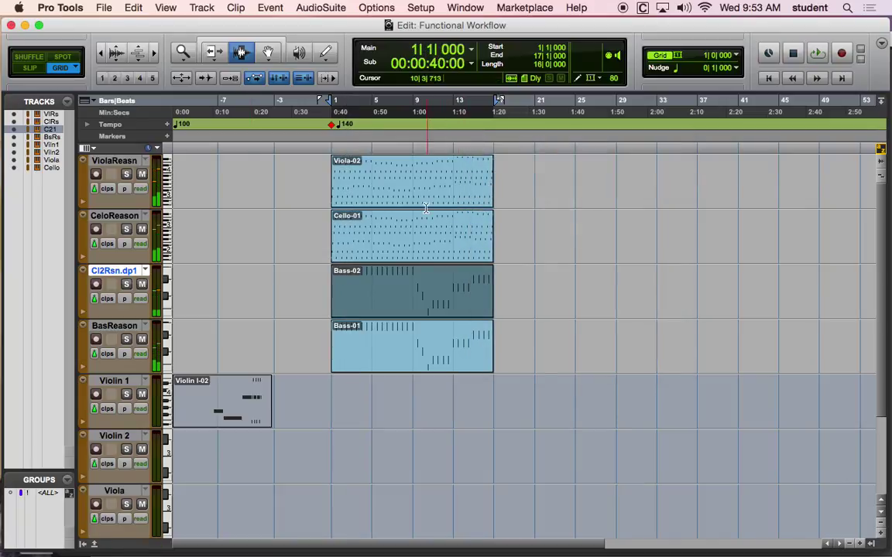
Bounce the mix offline to disk in the Bounced Files folder as an interleaved 24-bit, 44.1 kHz WAV named "Dec 7th String Composition".
left_click(93, 7)
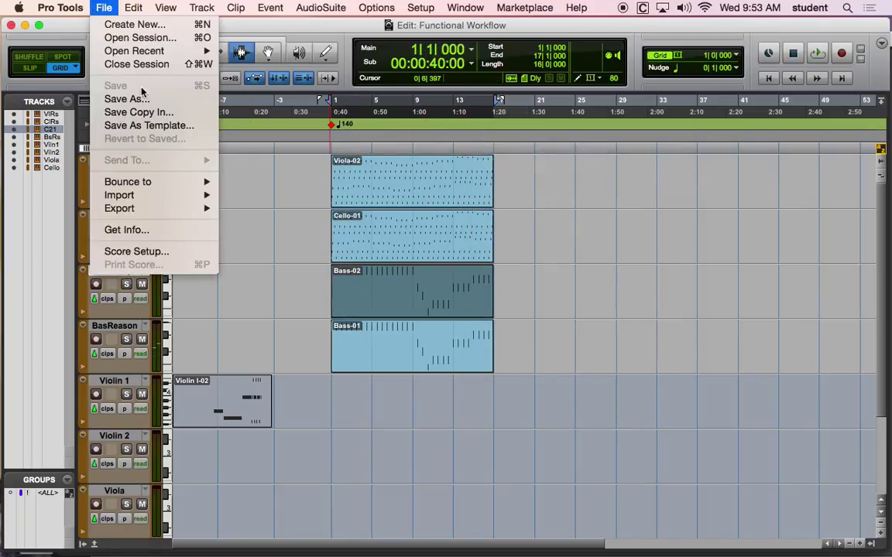
mouse_move(208, 181)
left_click(236, 183)
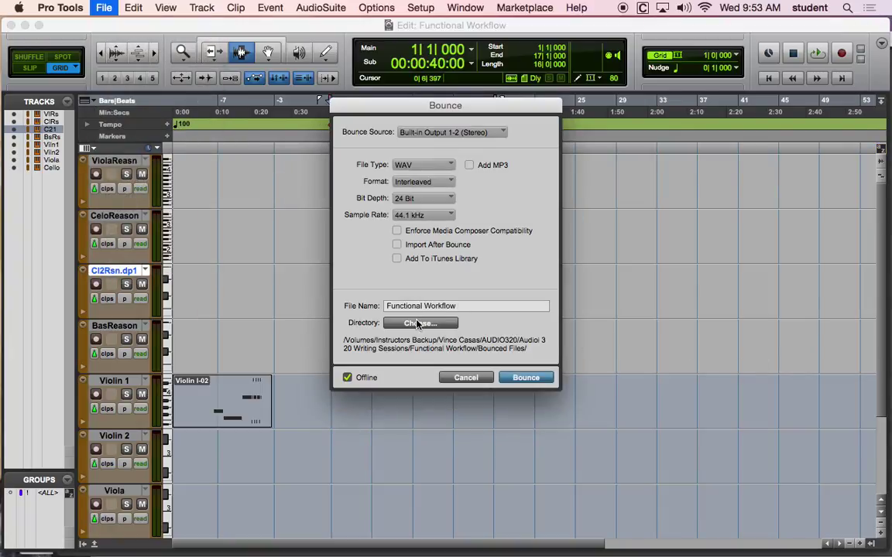
left_click(416, 324)
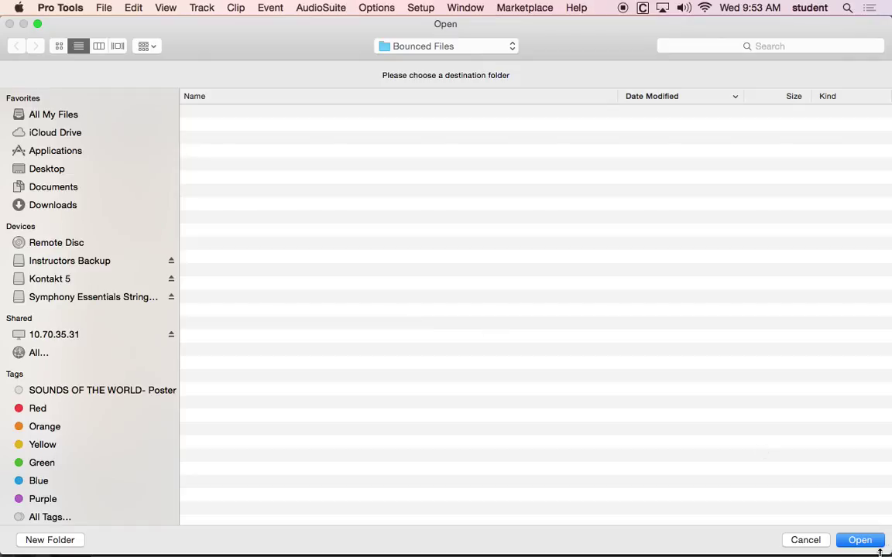
left_click(870, 545)
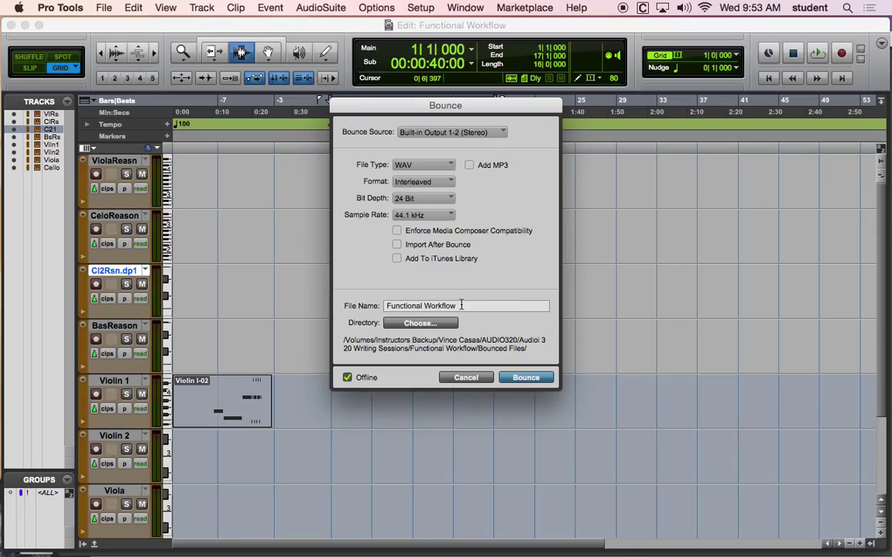
left_click_drag(461, 305, 369, 298)
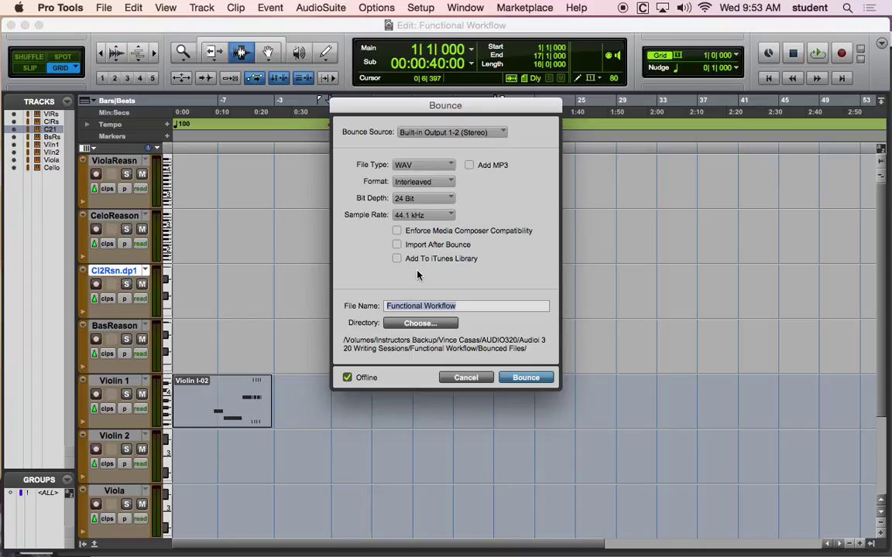
type("Dec 7th String Composition")
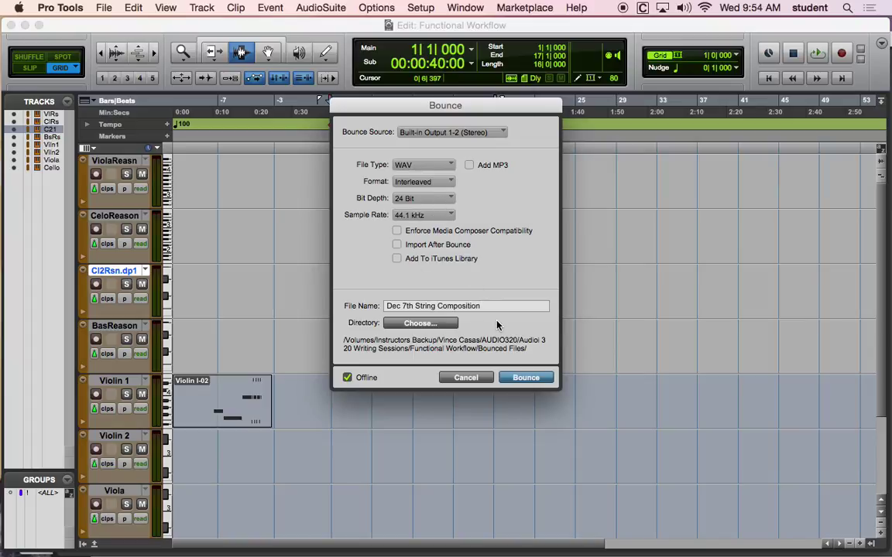
left_click(525, 378)
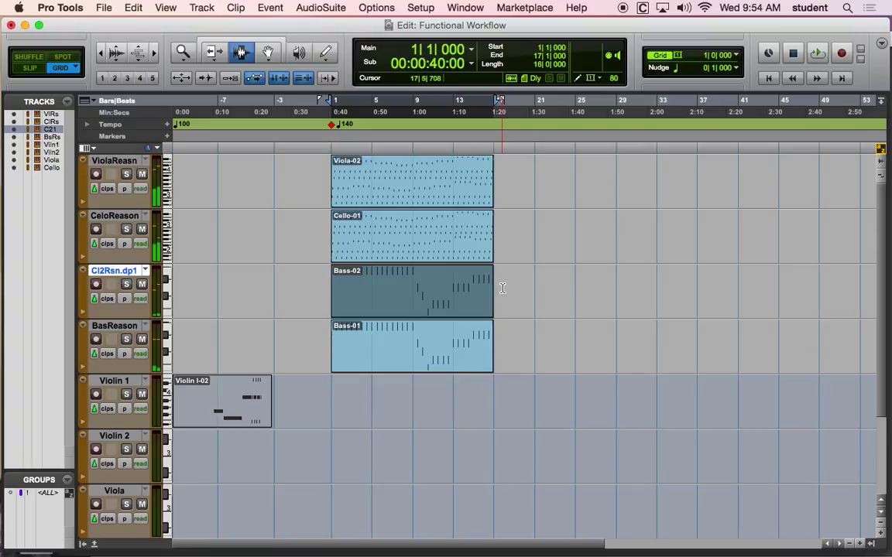
Try a real-time bounce to disk with Offline disabled, named "Dec 7th String Composition" and replacing the existing file.
left_click(104, 8)
mouse_move(206, 183)
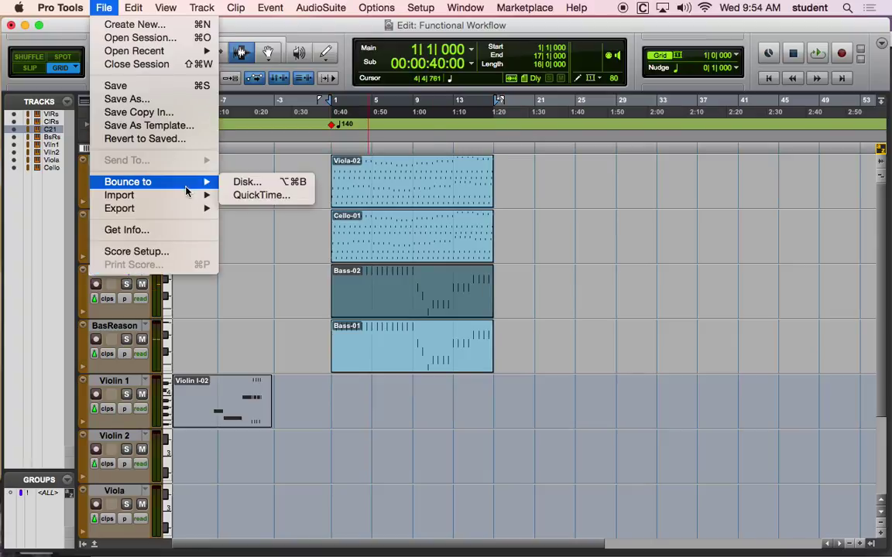
left_click(245, 182)
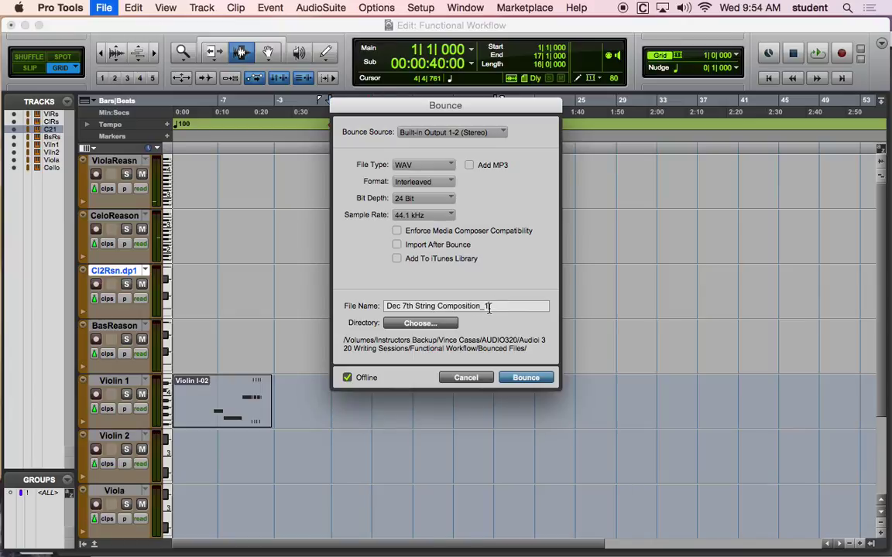
type("n")
left_click(347, 378)
left_click(524, 378)
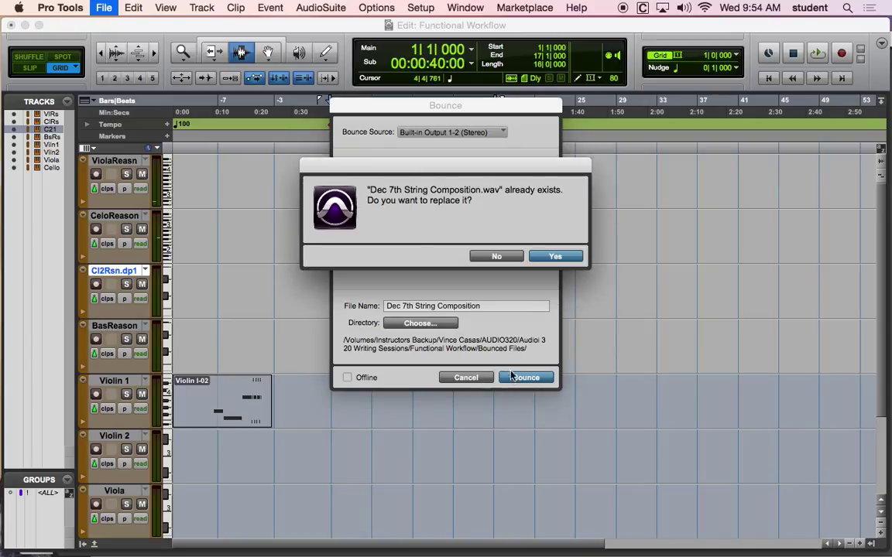
left_click(554, 256)
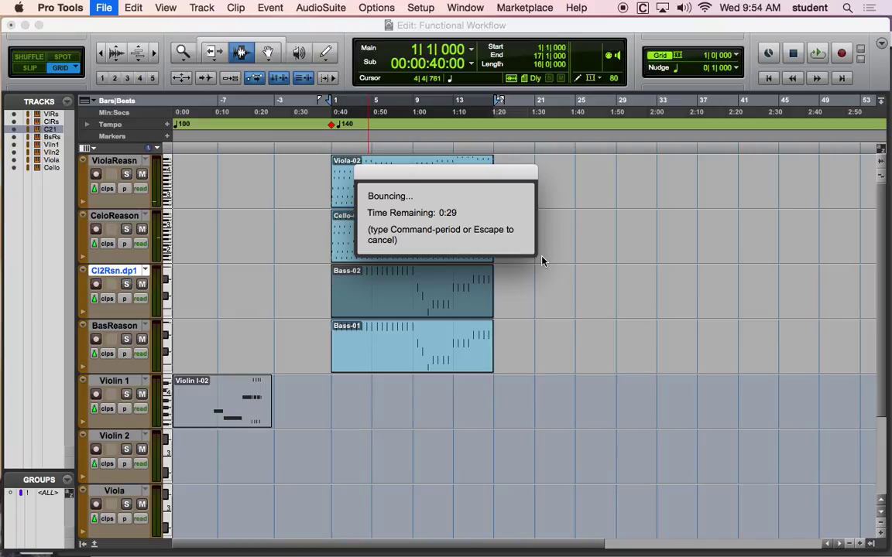
key("Escape")
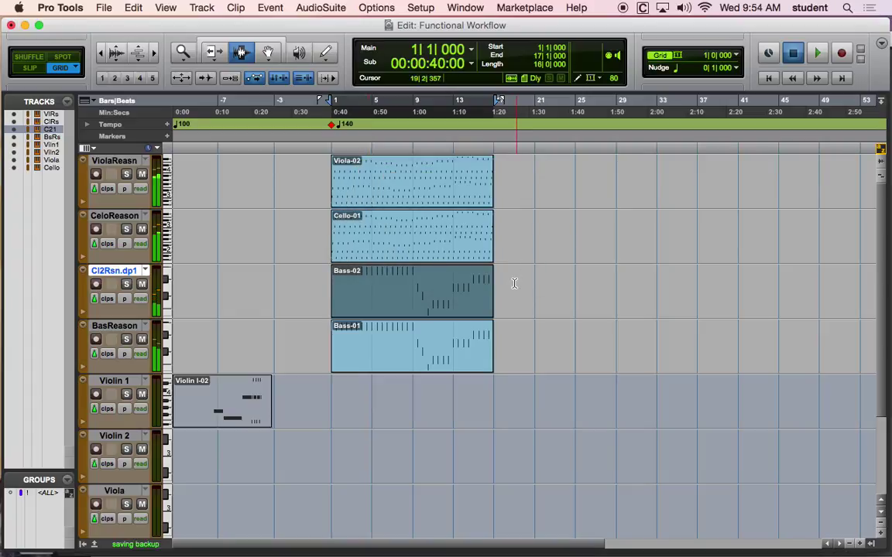
Solo the second cello in the Mix window and examine its articulation settings in Kontakt.
key("super+equal")
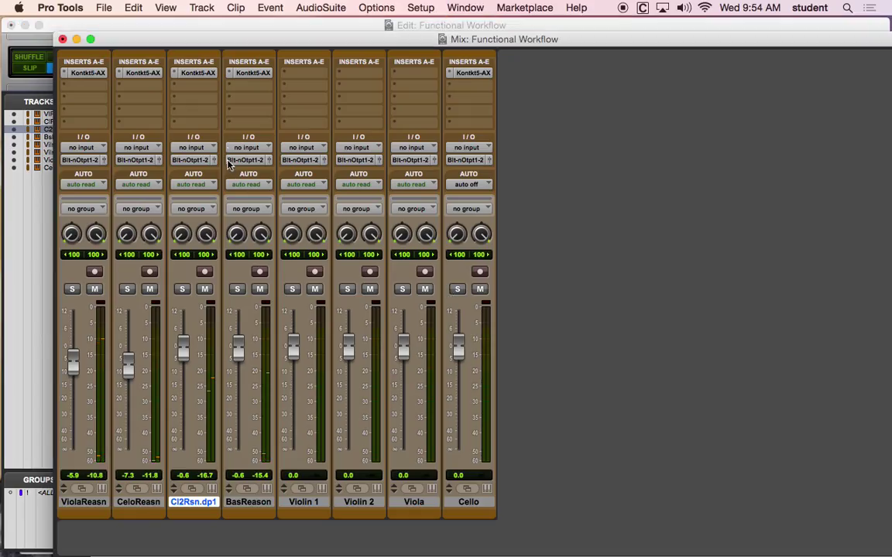
left_click(199, 72)
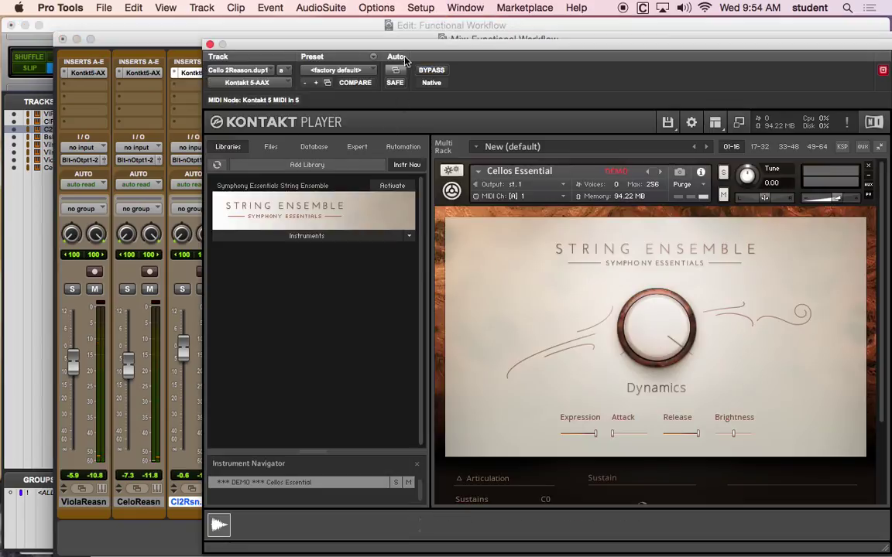
left_click_drag(314, 35, 300, 16)
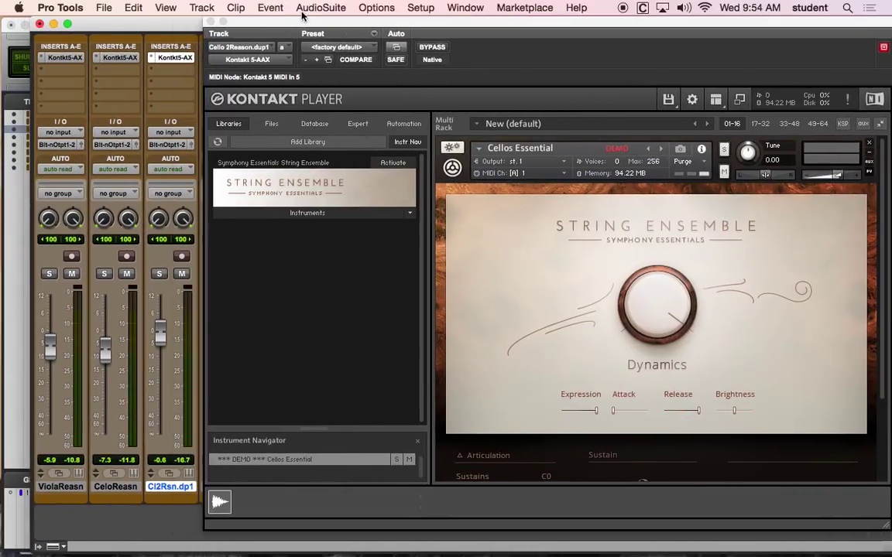
left_click(161, 276)
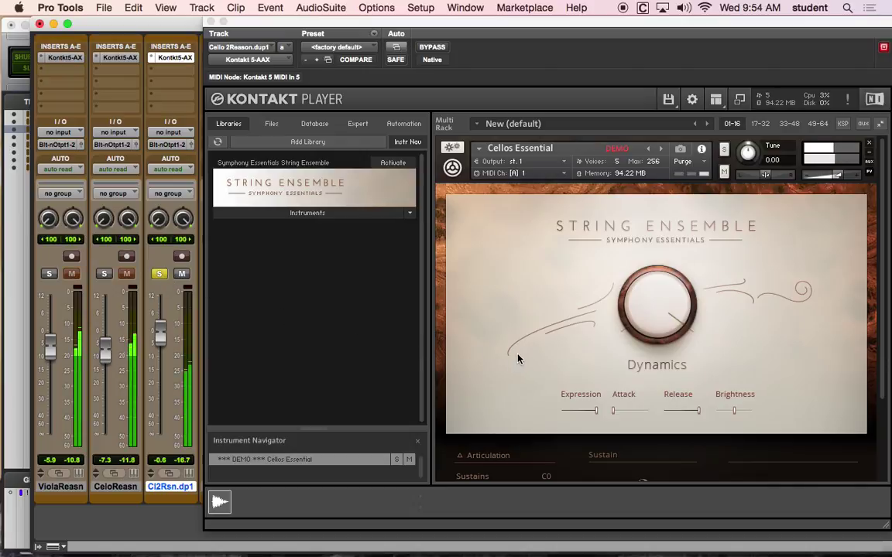
scroll(465, 319, "down", 3)
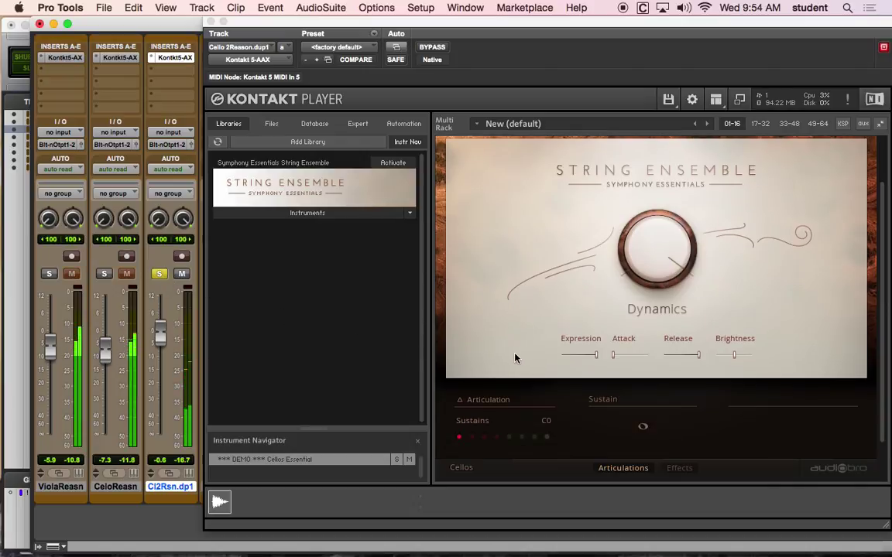
Solo the bass track instead of the second cello and switch its Basses Essential articulation to Sustains.
left_click(211, 21)
left_click(214, 273)
left_click(159, 273)
left_click(231, 58)
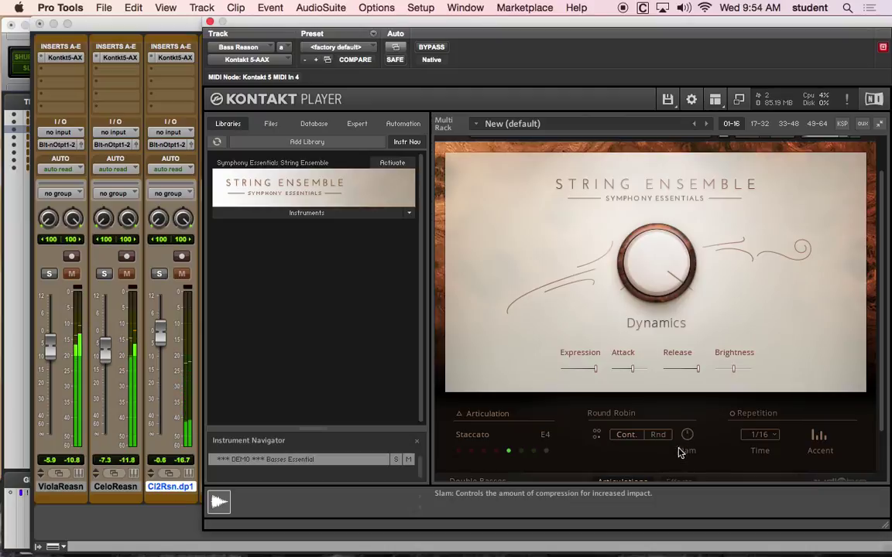
left_click(458, 453)
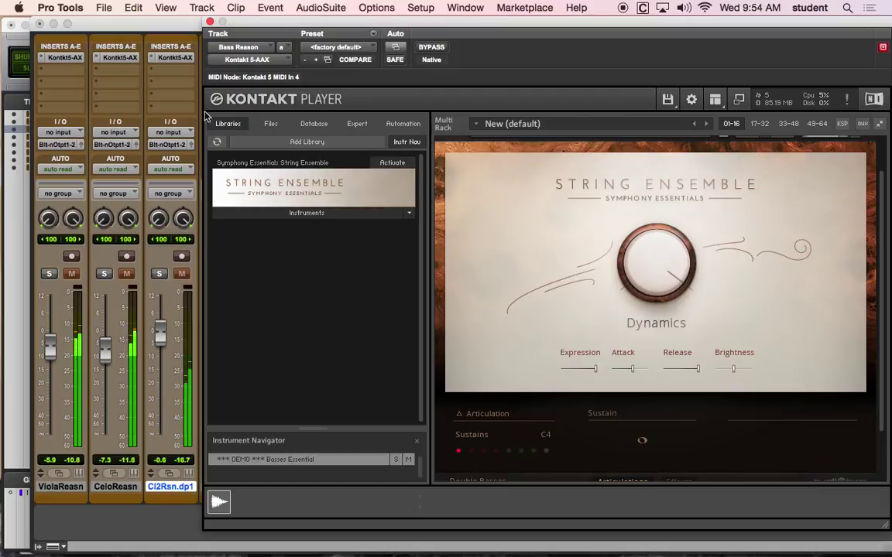
Take the bass track out of solo, raise its fader to +1.1 dB, and save the session.
left_click(209, 21)
left_click(211, 275)
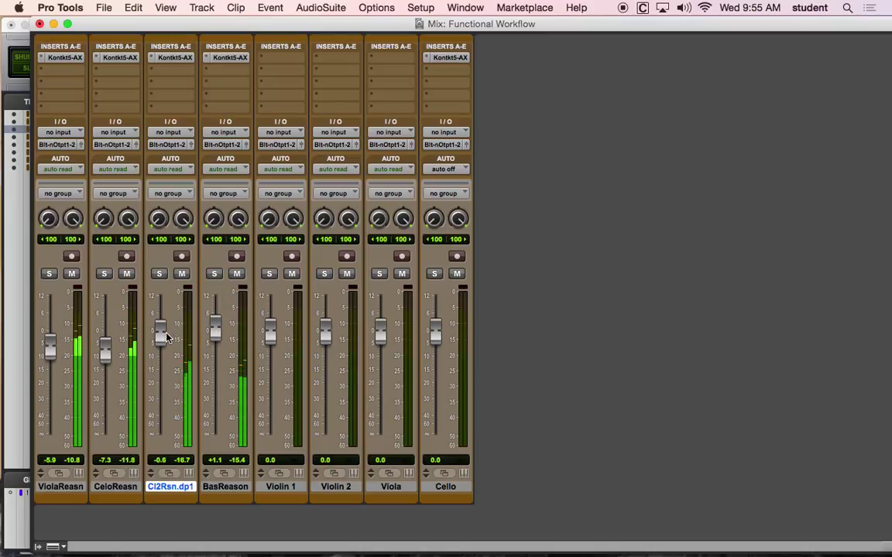
key("super+s")
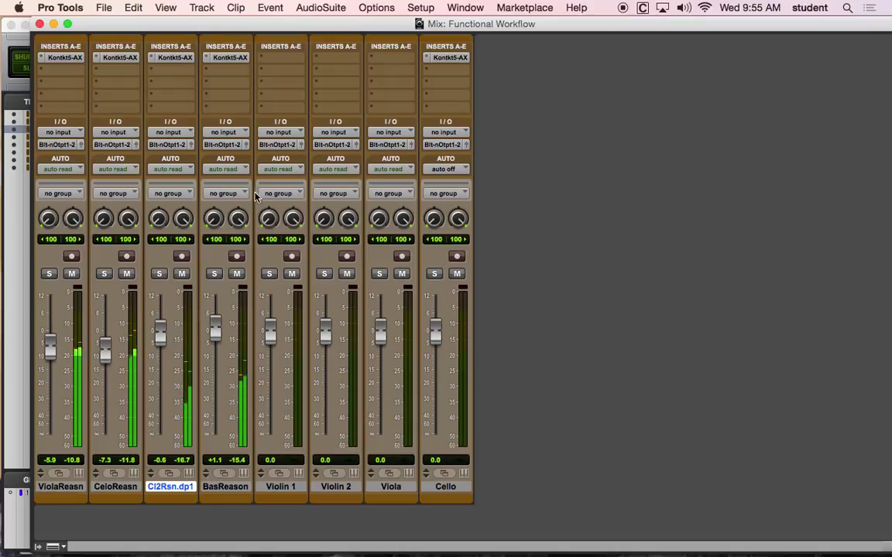
Slightly lower the Attack of Basses Essential in the bass track's Kontakt.
left_click(243, 59)
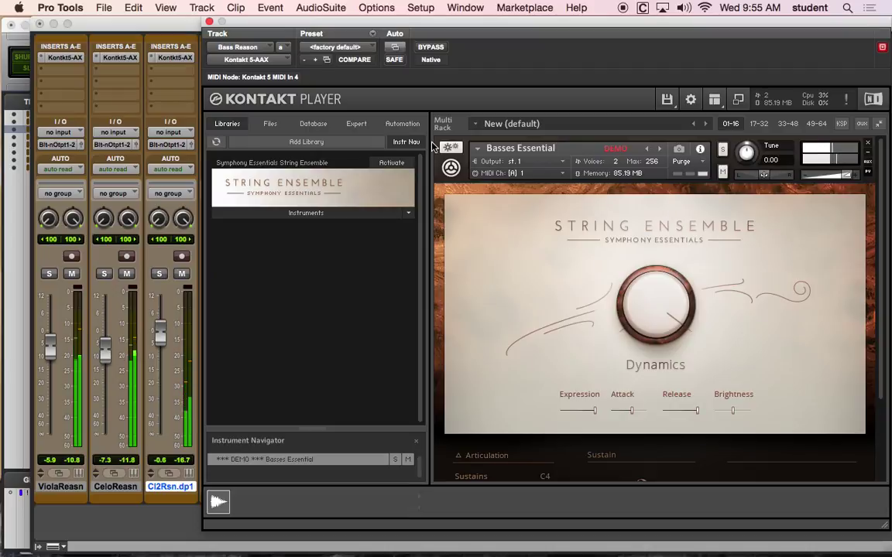
mouse_move(632, 414)
left_mouse_down()
mouse_move(606, 422)
mouse_move(625, 420)
left_mouse_up()
Set the second cello's Attack to 18% in Kontakt while listening to it soloed, and clear the solo.
left_click(171, 57)
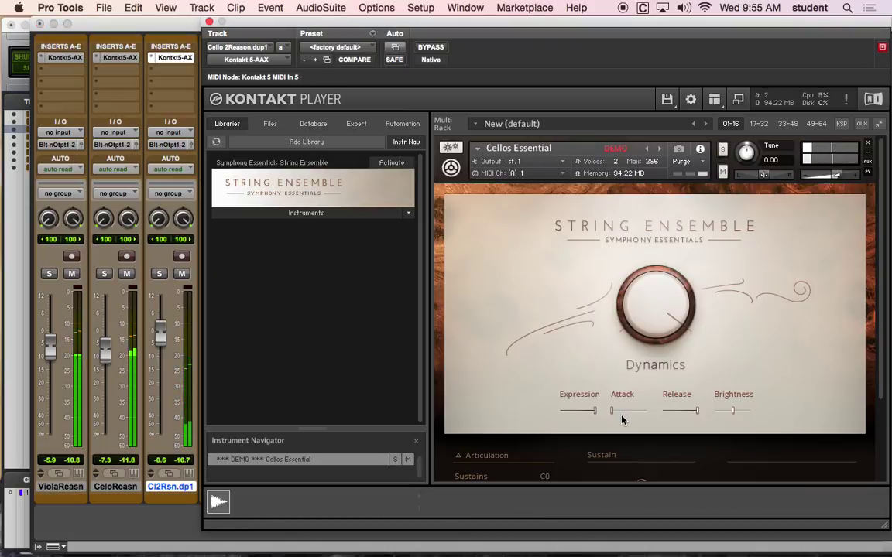
scroll(621, 419, "down", 2)
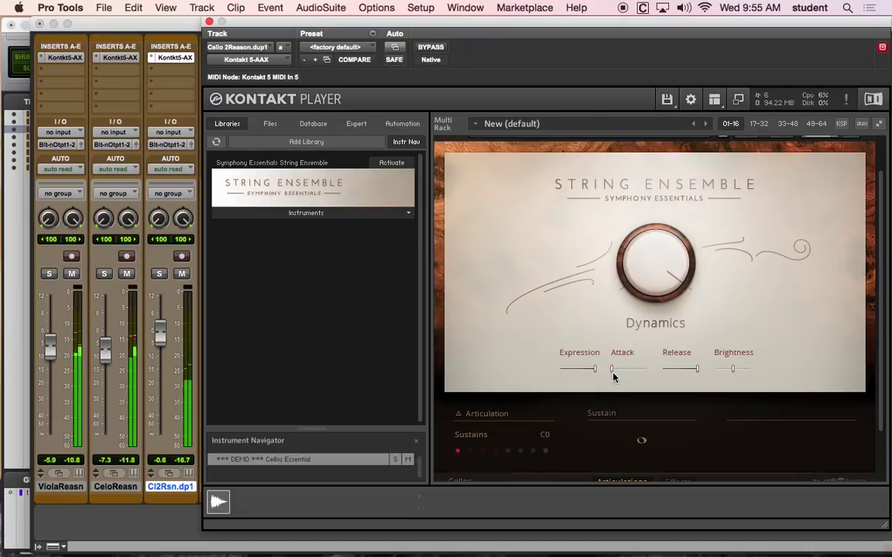
left_click(159, 274)
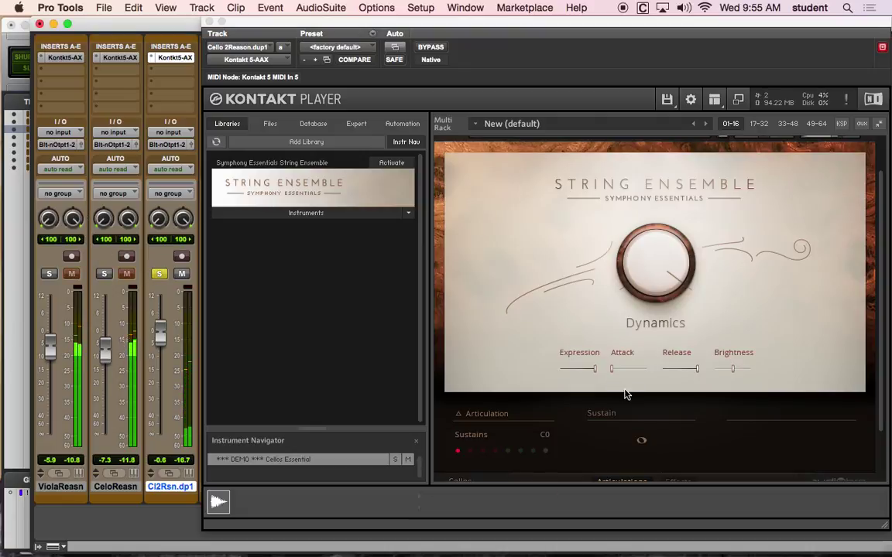
left_click_drag(612, 369, 631, 378)
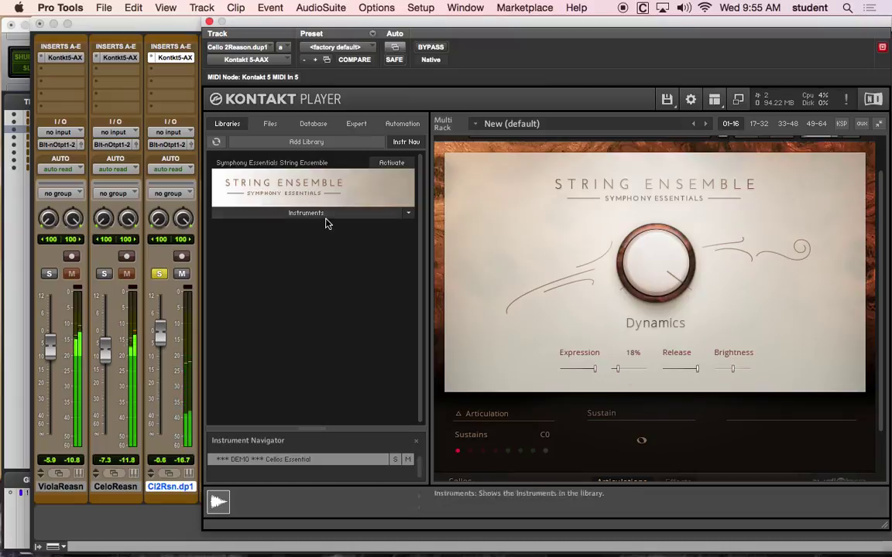
left_click(145, 247)
left_click(159, 273)
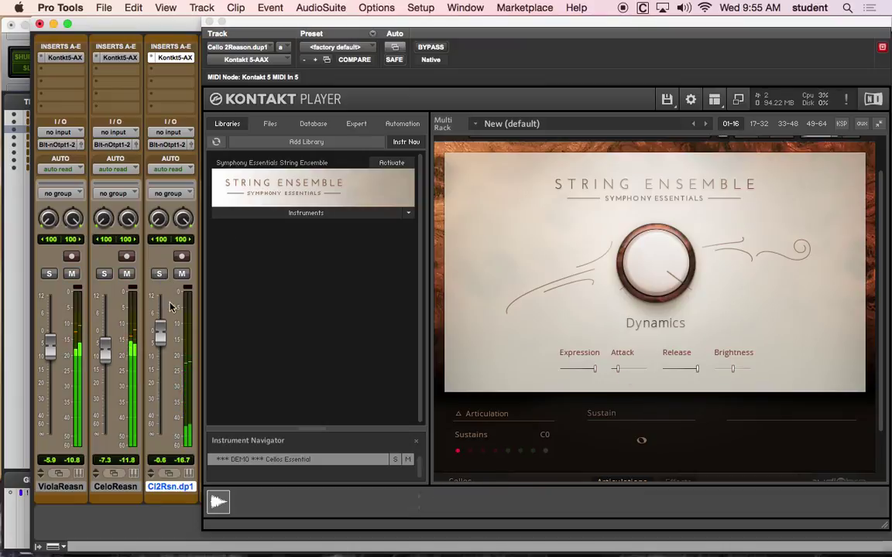
left_click(207, 22)
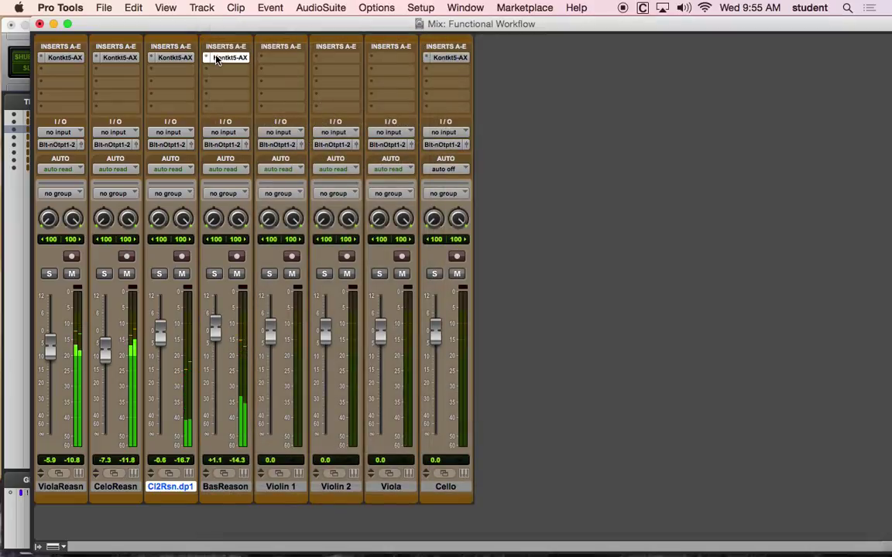
Set the Expression of Basses Essential on the bass track to 90%.
left_click(215, 58)
scroll(600, 367, "down", 1)
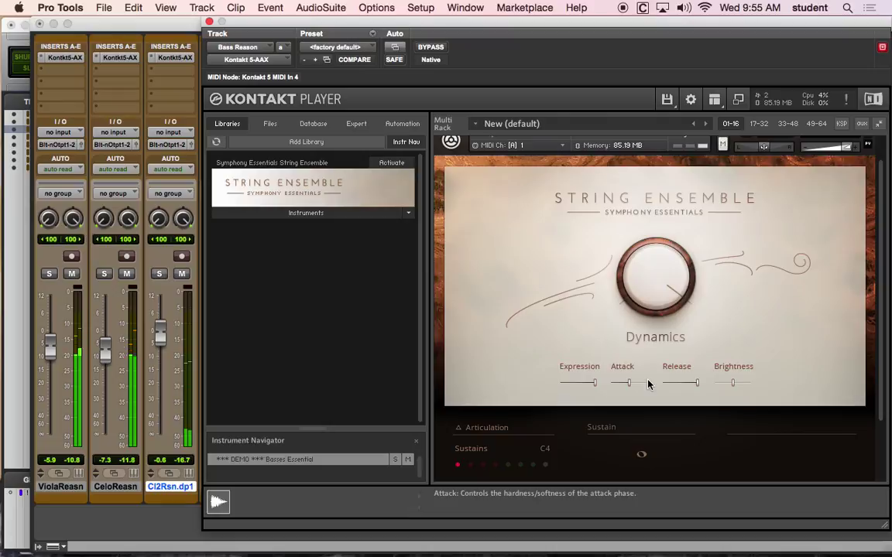
left_click_drag(594, 383, 587, 388)
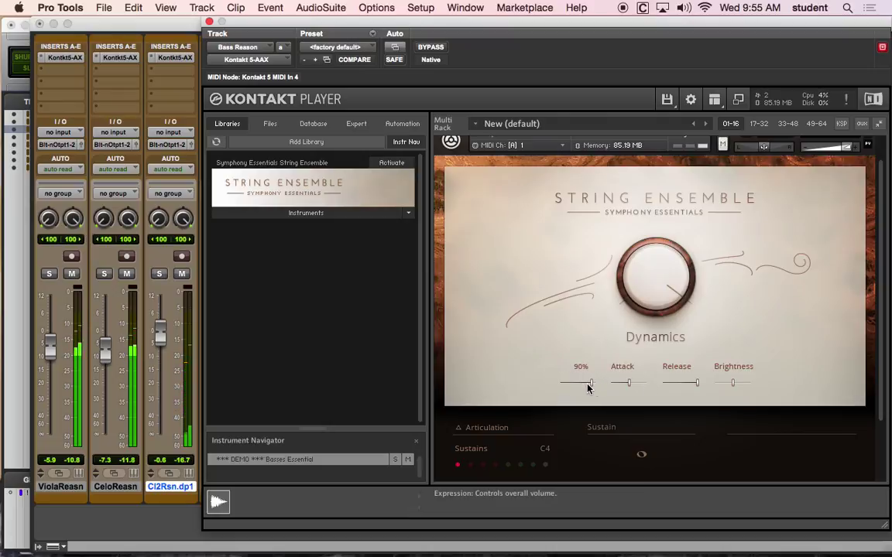
Close the bass track's Kontakt window, briefly solo tracks to compare levels, and raise the first cello's fader to -4.3 dB.
left_click(209, 23)
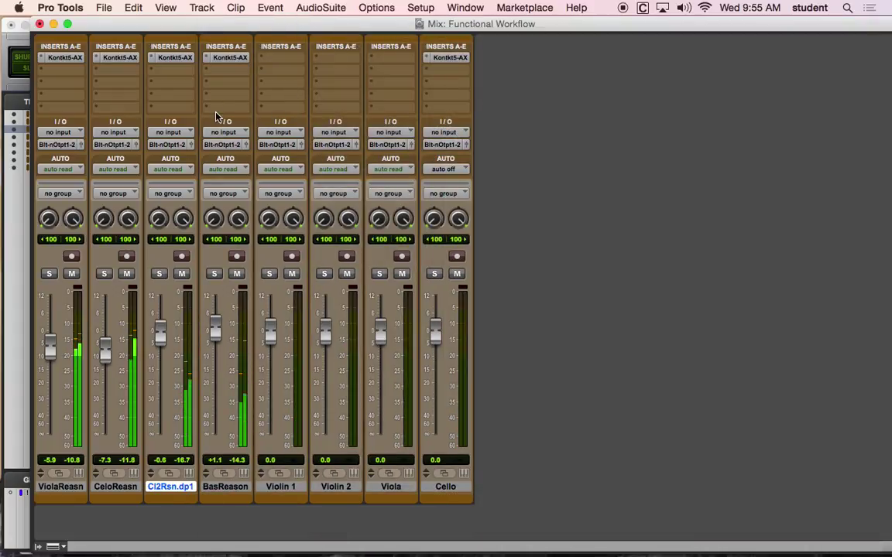
left_click(103, 276)
left_click(103, 276)
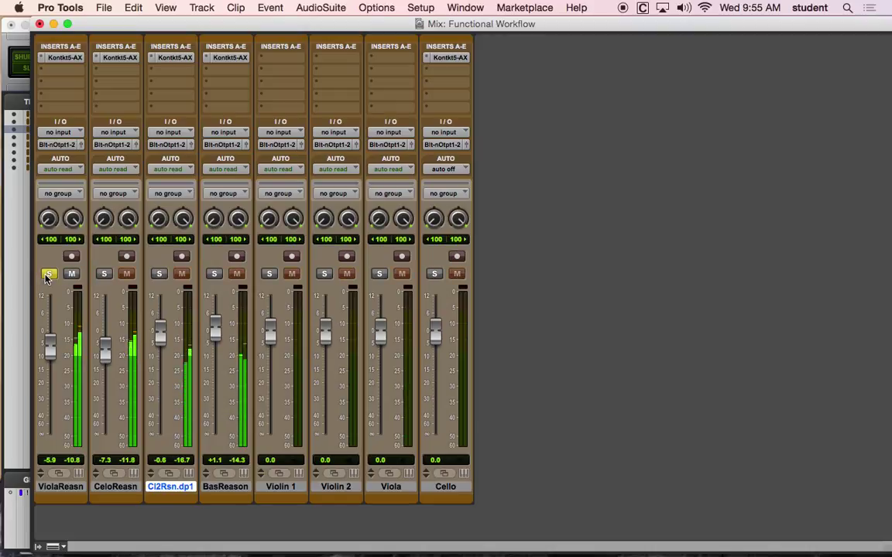
left_click_drag(106, 354, 107, 344)
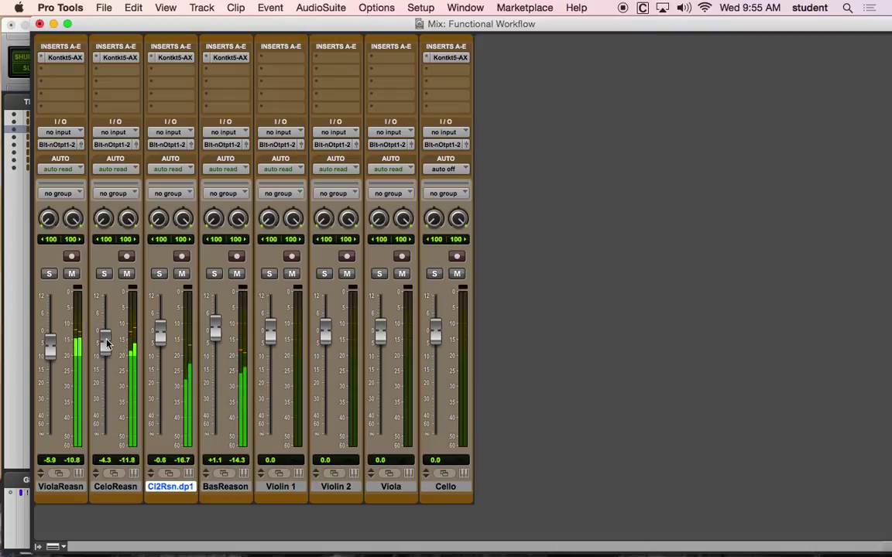
Try to bounce the bars 1 to 17 selection to disk as an interleaved 24-bit, 44.1 kHz WAV.
key("super+equal")
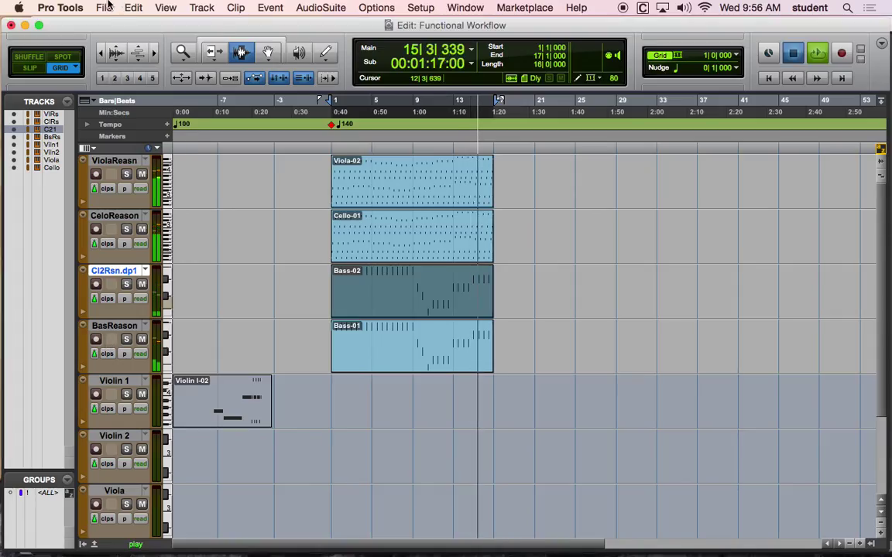
left_click(104, 8)
mouse_move(163, 181)
left_click(245, 183)
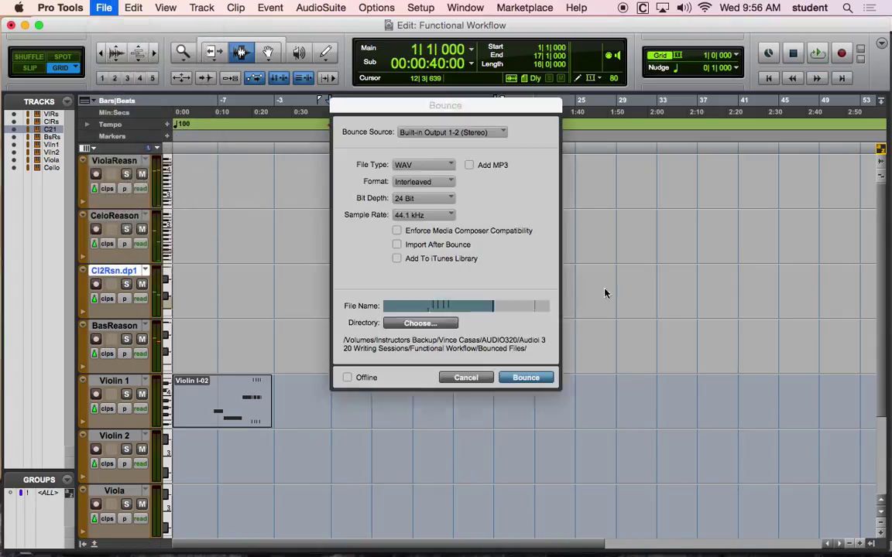
left_click(510, 377)
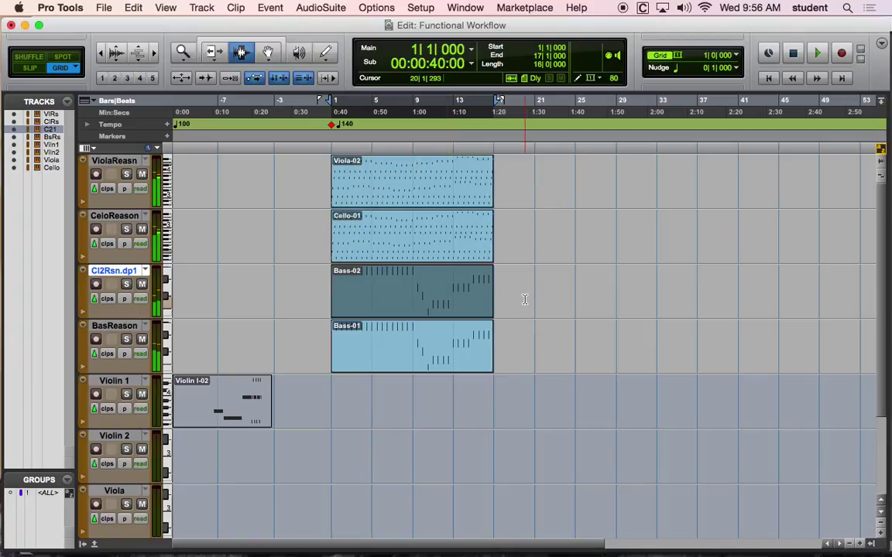
Extend the selection to bar 21 and bounce it to disk as the 24-bit WAV "Dec 7th String Composition".
left_click_drag(536, 305, 493, 305)
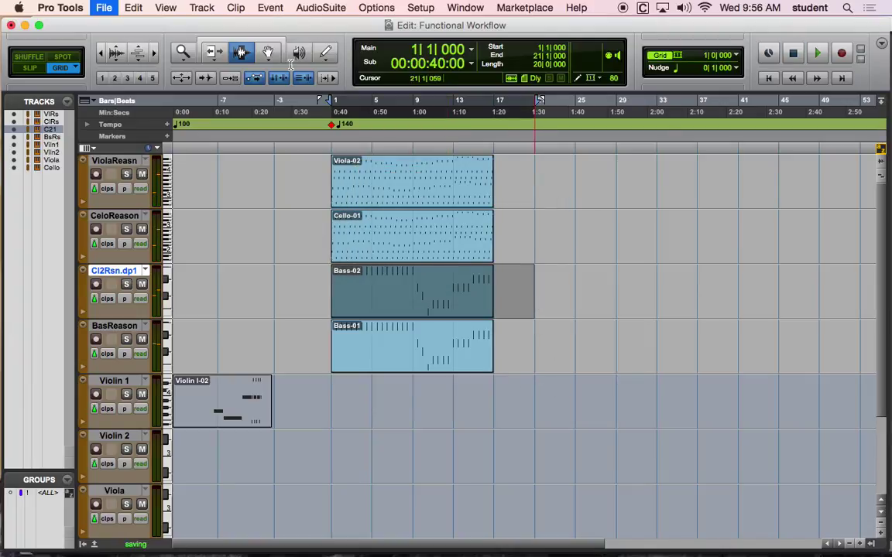
left_click(103, 7)
mouse_move(155, 181)
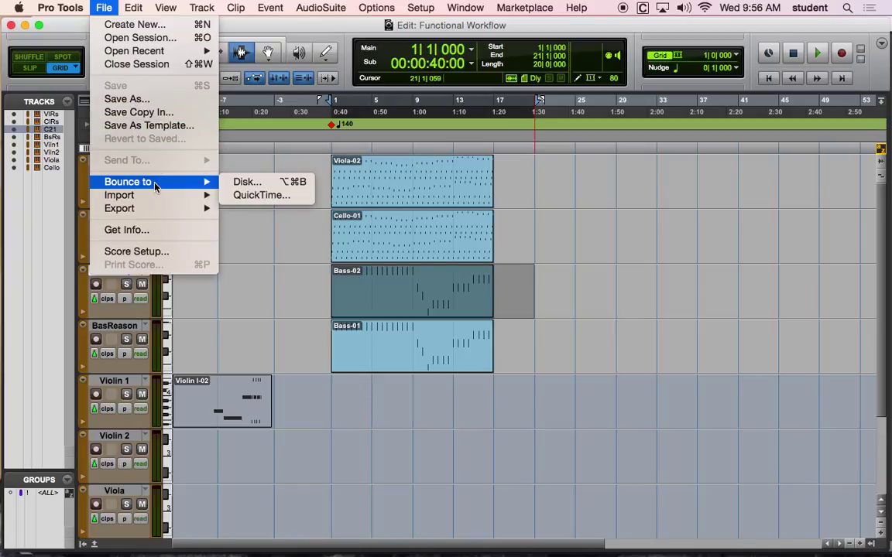
left_click(246, 183)
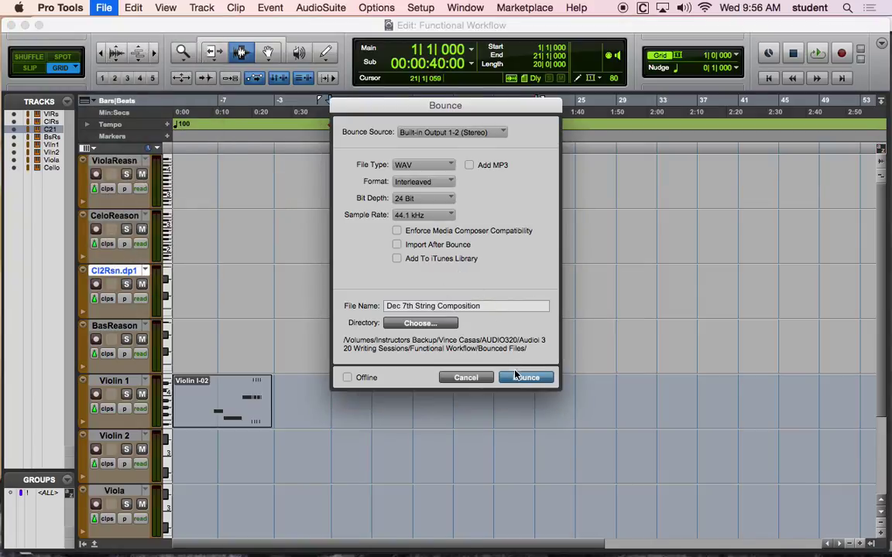
left_click(517, 375)
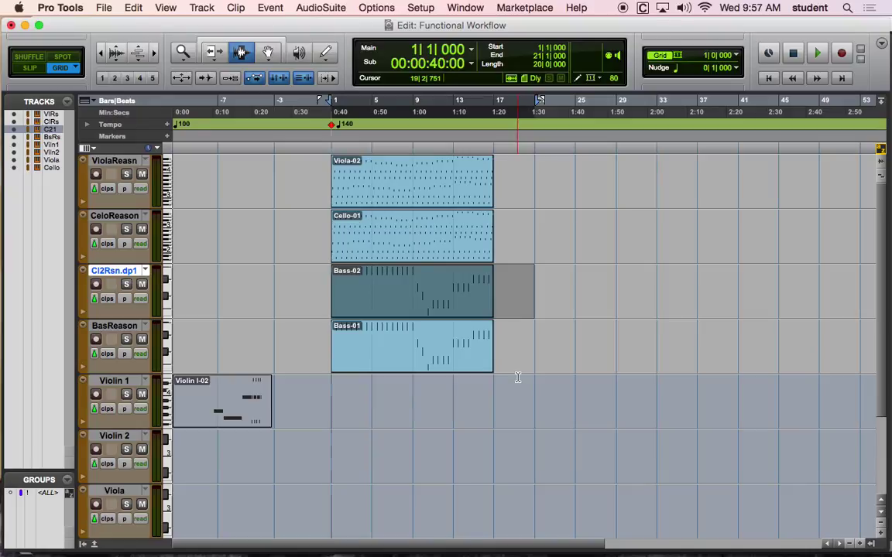
Play the arrangement and open the viola track's Kontakt instrument from the Mix window.
key("space")
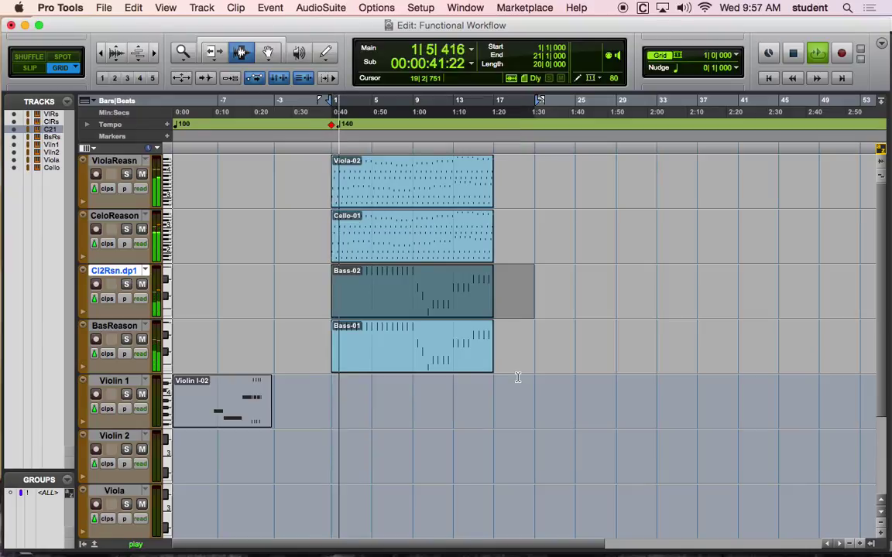
key("super+equal")
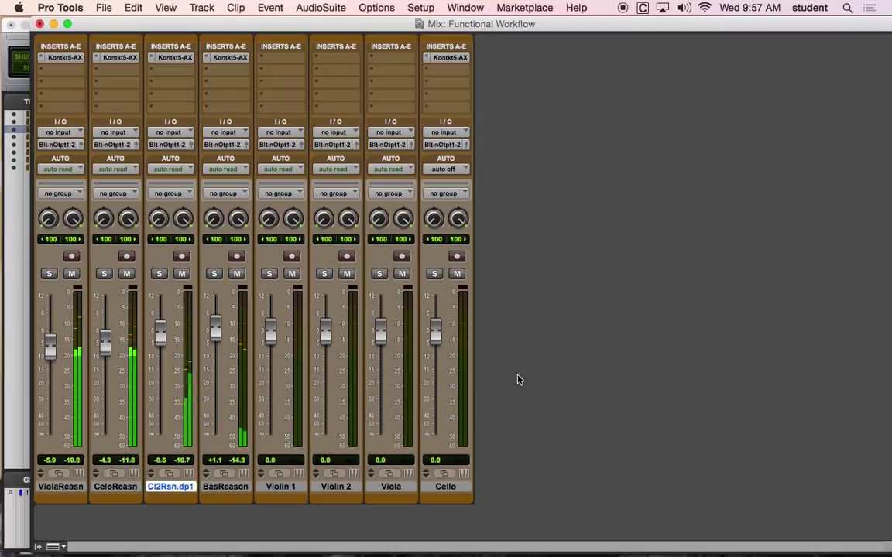
left_click(58, 58)
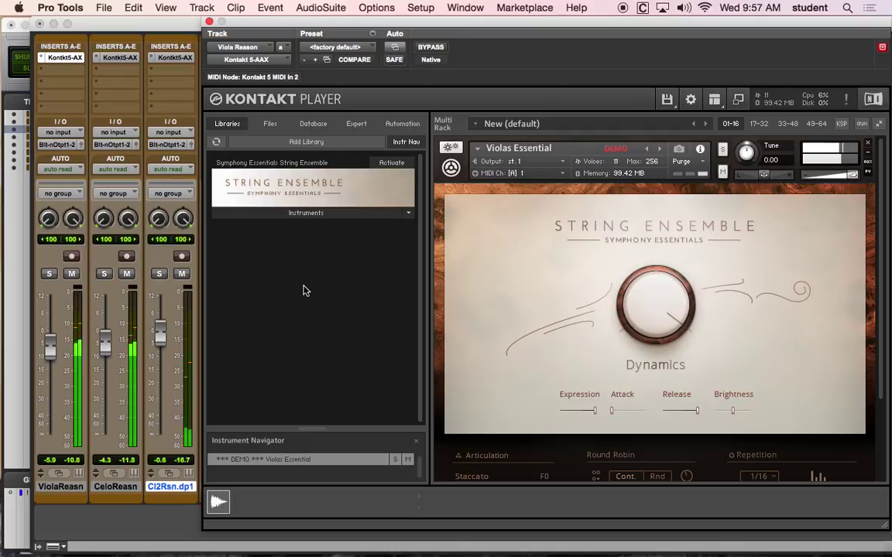
Audition the two cello tracks and the bass in solo, moving the Kontakt window aside, and clear the solos.
left_click(158, 273)
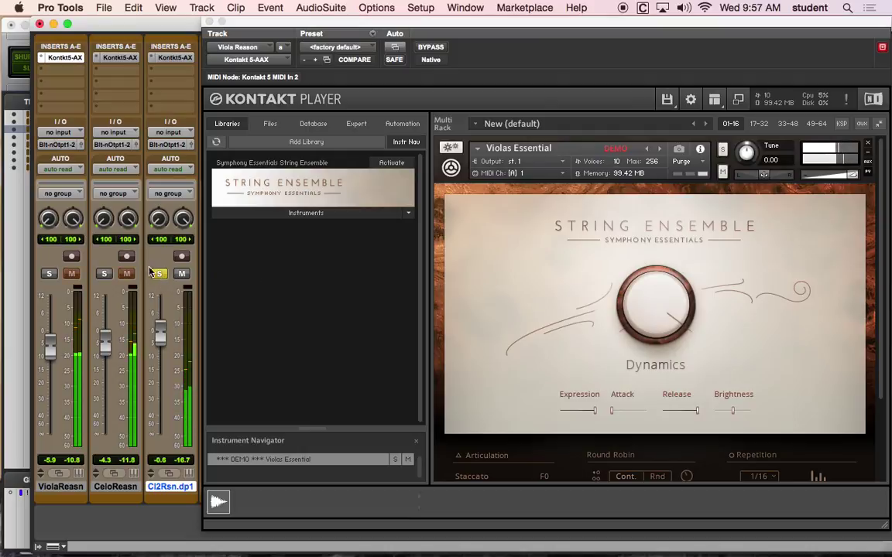
left_click(103, 273)
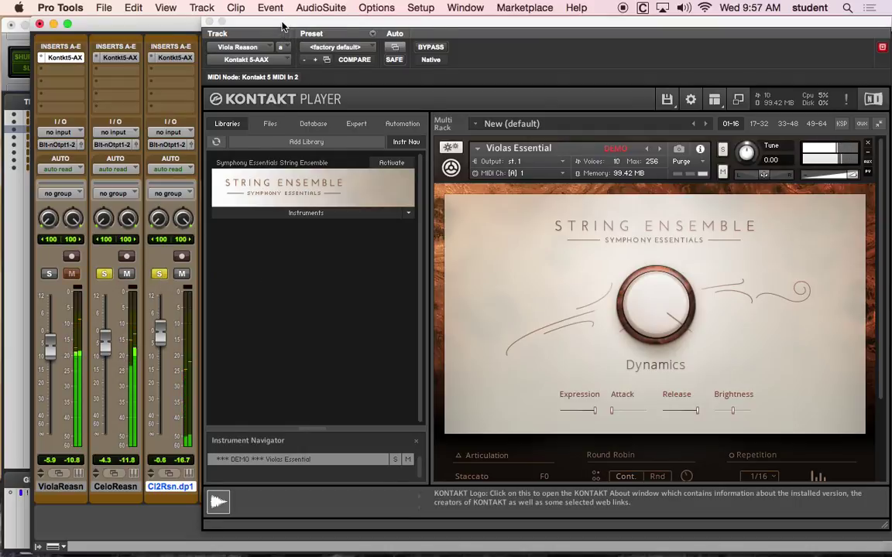
left_click_drag(282, 27, 491, 134)
left_click(214, 273)
left_click(214, 273)
left_click(158, 273)
left_click(104, 273)
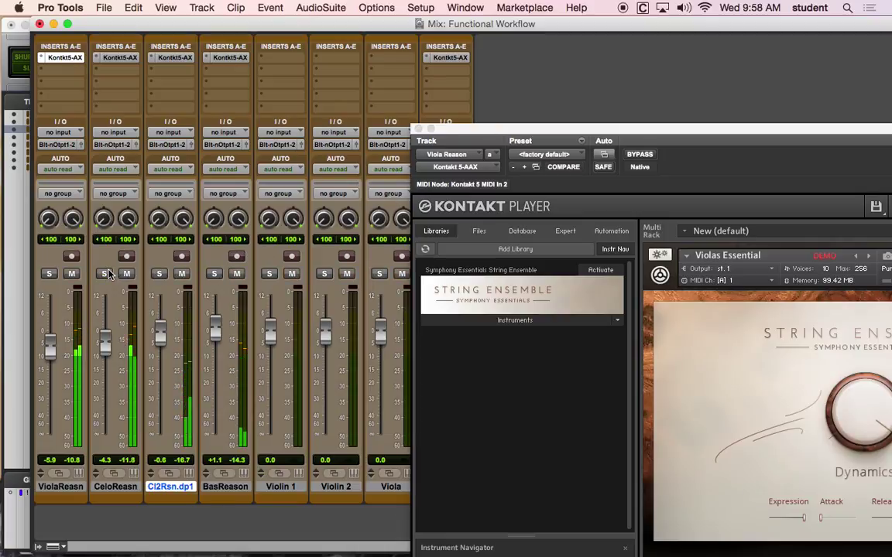
Solo the bass track to hear it alone, reposition the Kontakt window beside its channel, and clear the solo.
left_click(215, 273)
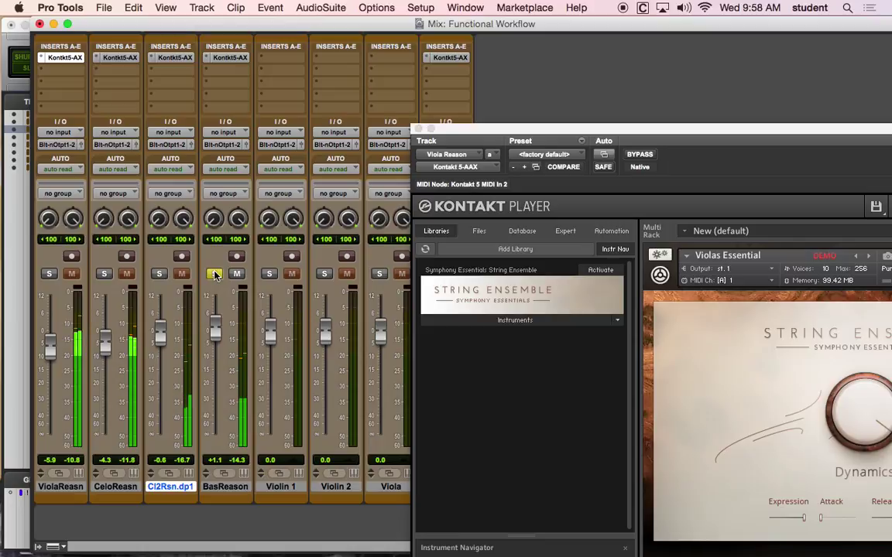
left_click_drag(415, 126, 305, 24)
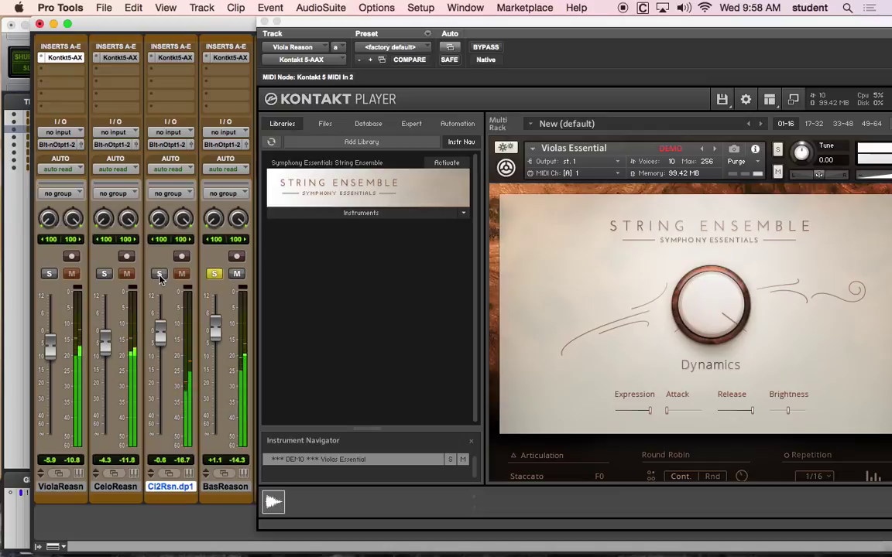
left_click(215, 274)
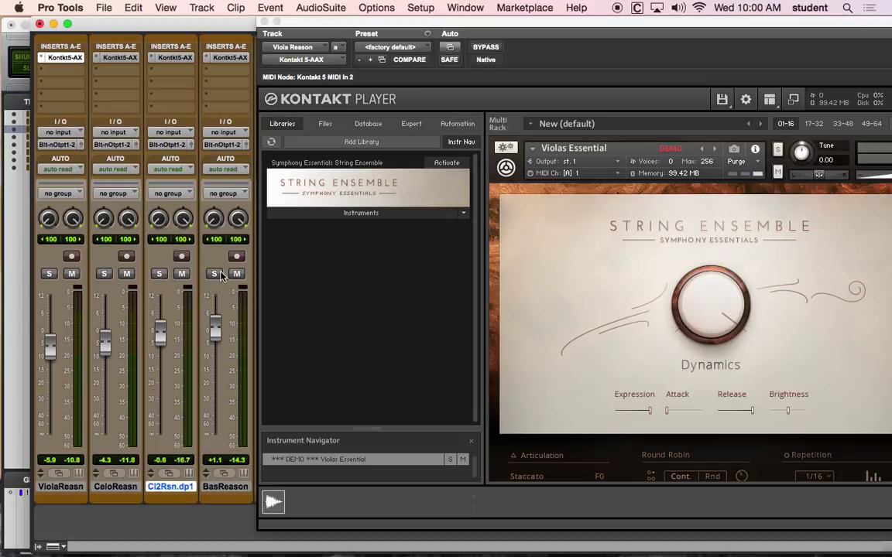
Close the viola's Kontakt window and bring the Edit window with the string tracks to the front.
left_click(264, 22)
left_click_drag(269, 24, 520, 171)
left_click(489, 26)
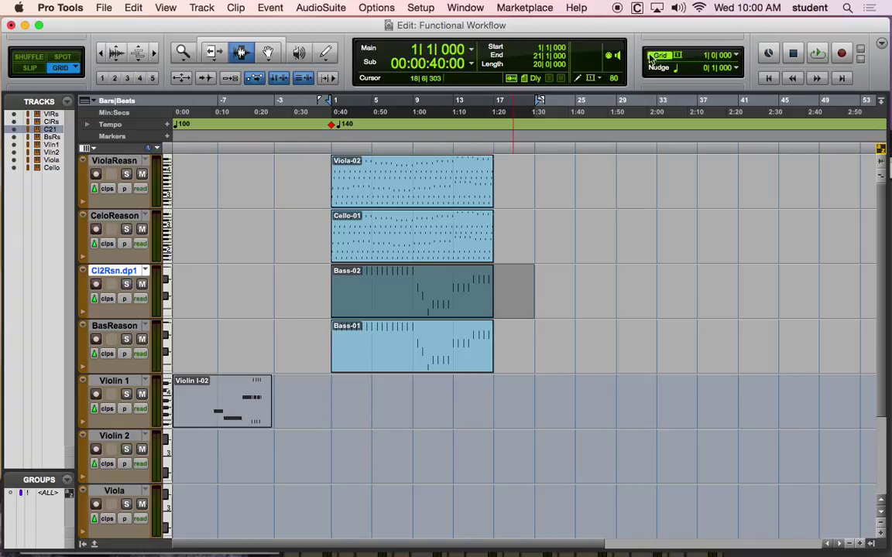
scroll(563, 216, "down", 3)
scroll(530, 210, "up", 3)
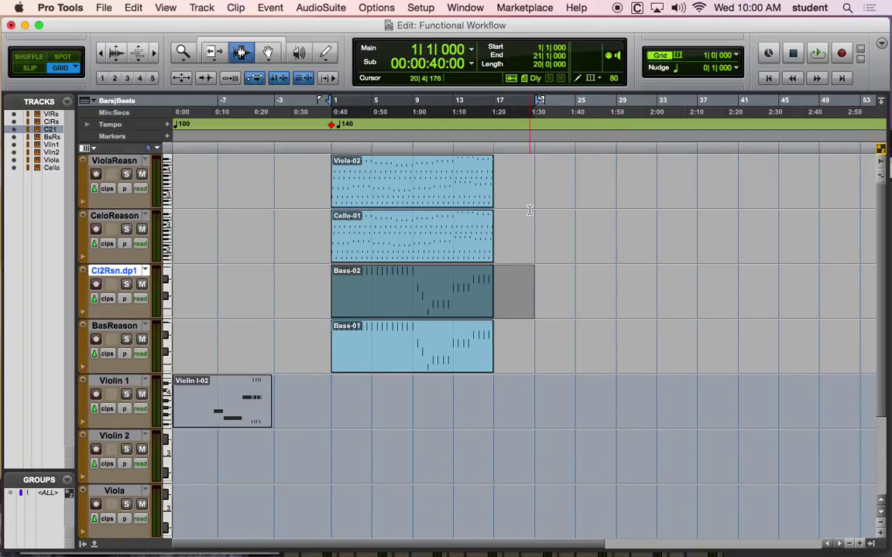
Switch to Sibelius, move the Arps score window to uncover the Pro Tools session, and return to Pro Tools.
key("super+Tab")
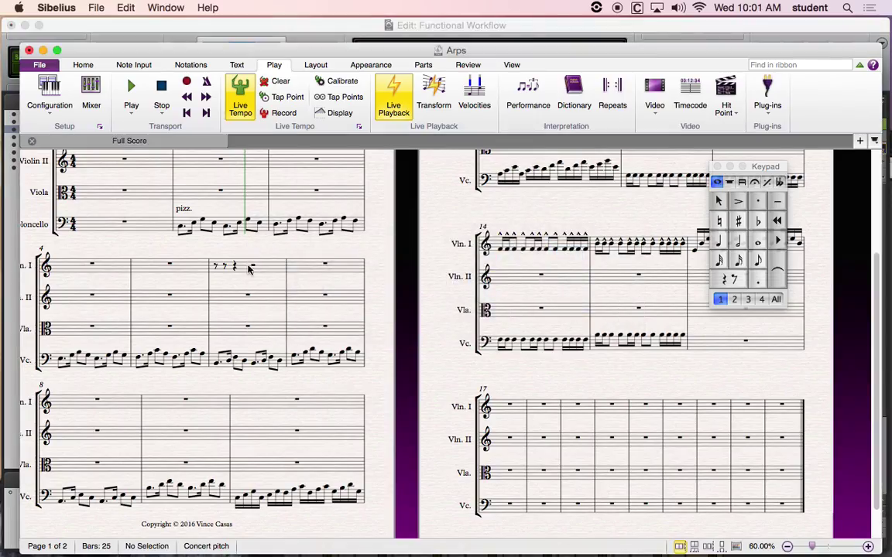
left_click_drag(246, 51, 428, 172)
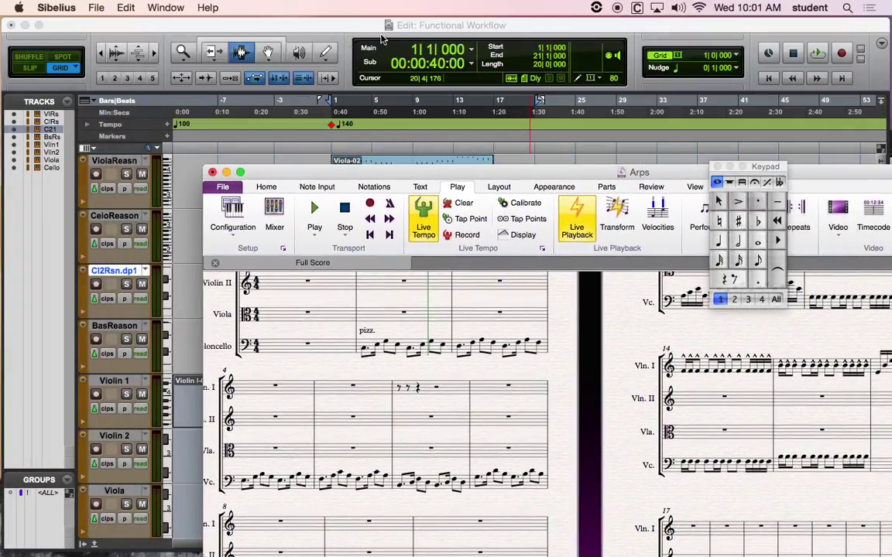
left_click(339, 25)
key("super+Tab")
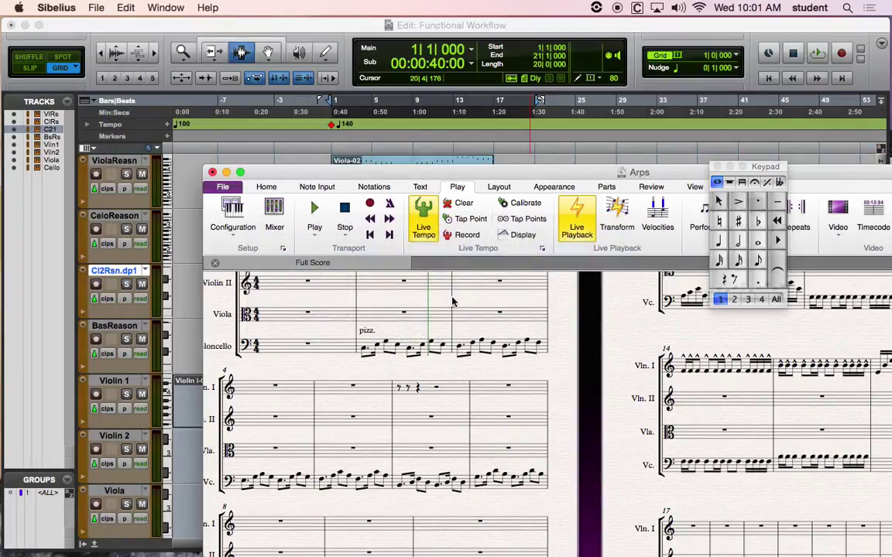
left_click(264, 27)
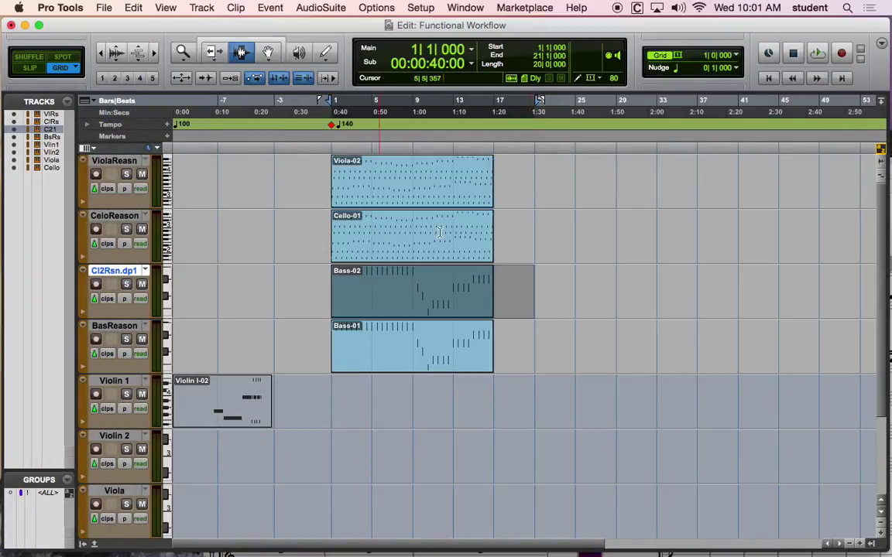
Look over the lower tracks and select the Viola-02 clip on the Viola Reason track.
left_click(537, 471)
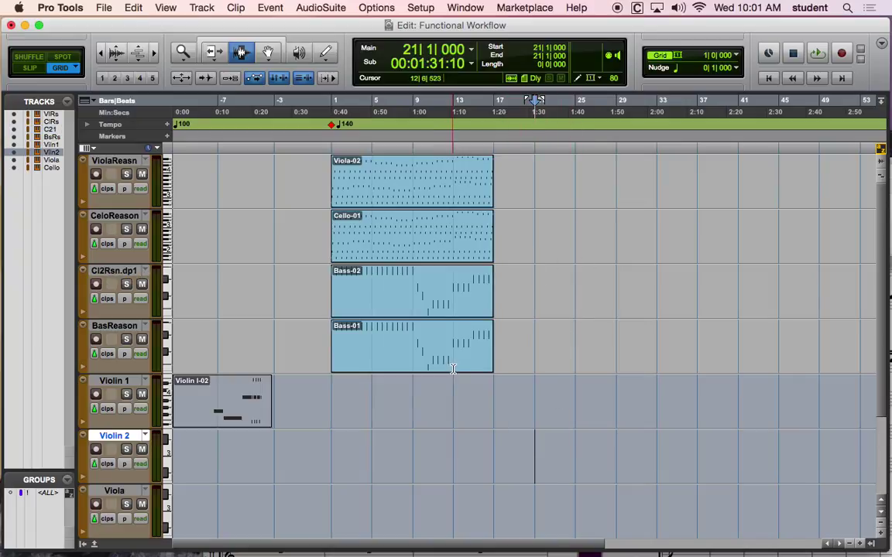
scroll(275, 380, "down", 5)
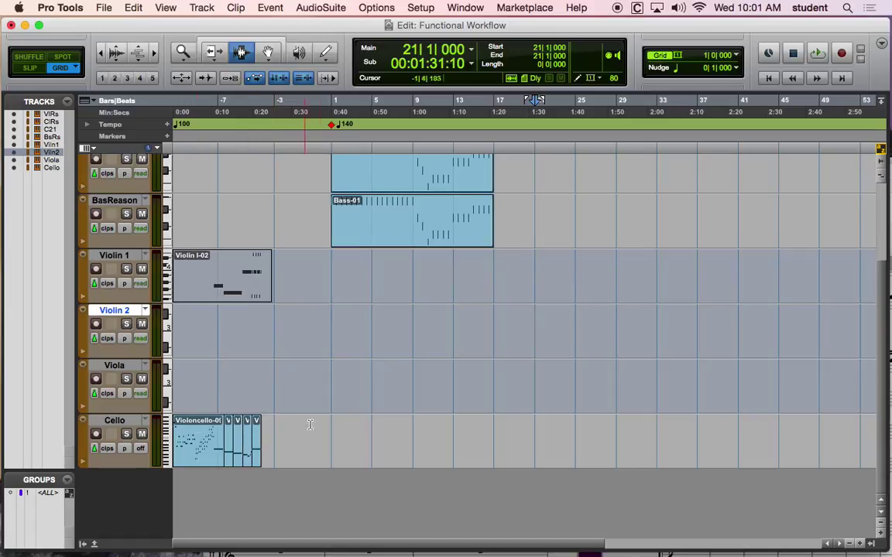
scroll(339, 362, "up", 5)
double_click(418, 180)
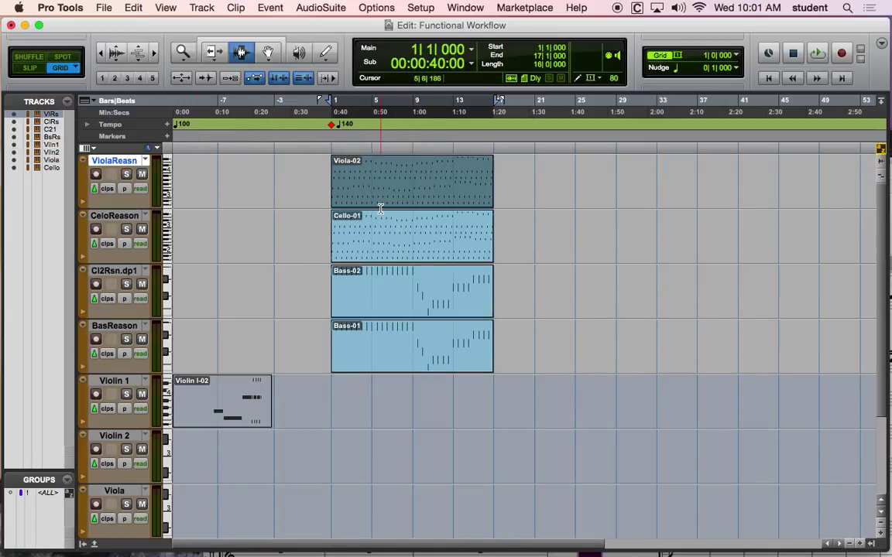
Switch to Sibelius to view the opening of the Arps score, and return to the Pro Tools Edit window.
key("super+Tab")
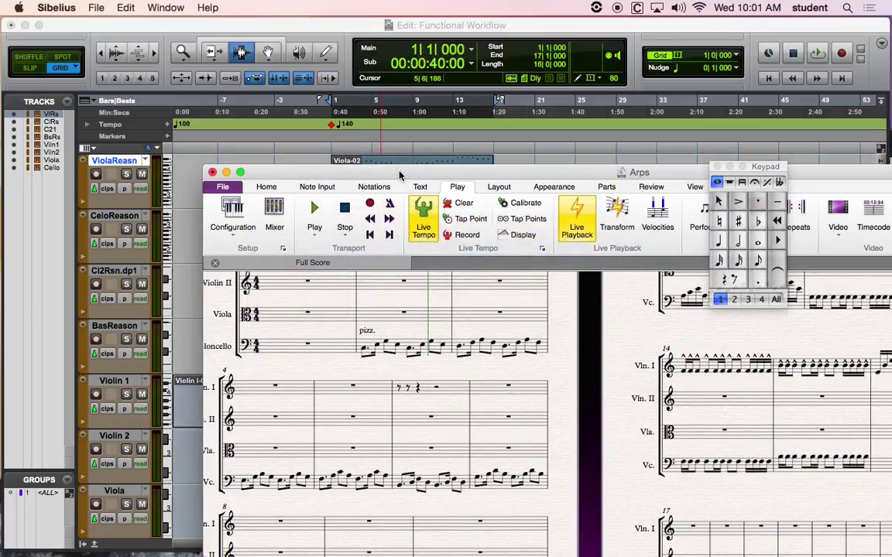
double_click(362, 172)
scroll(452, 223, "down", 2)
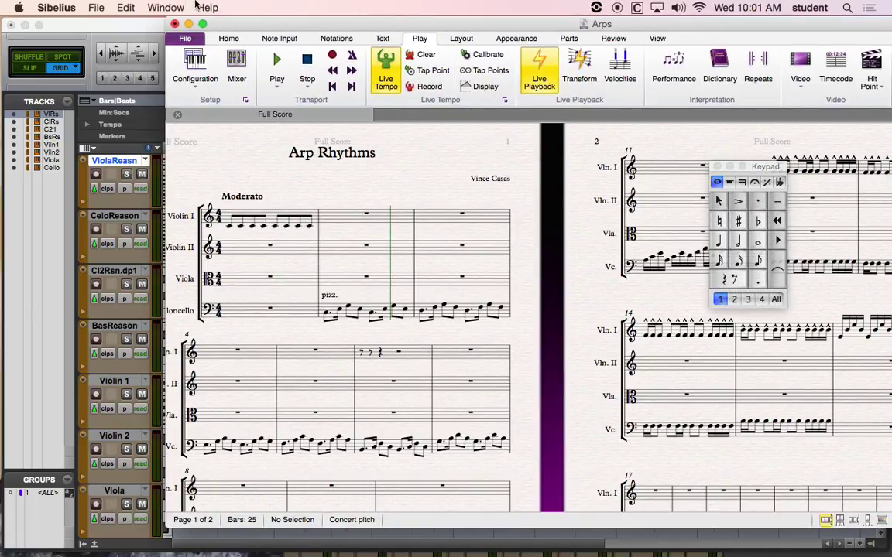
left_click(118, 27)
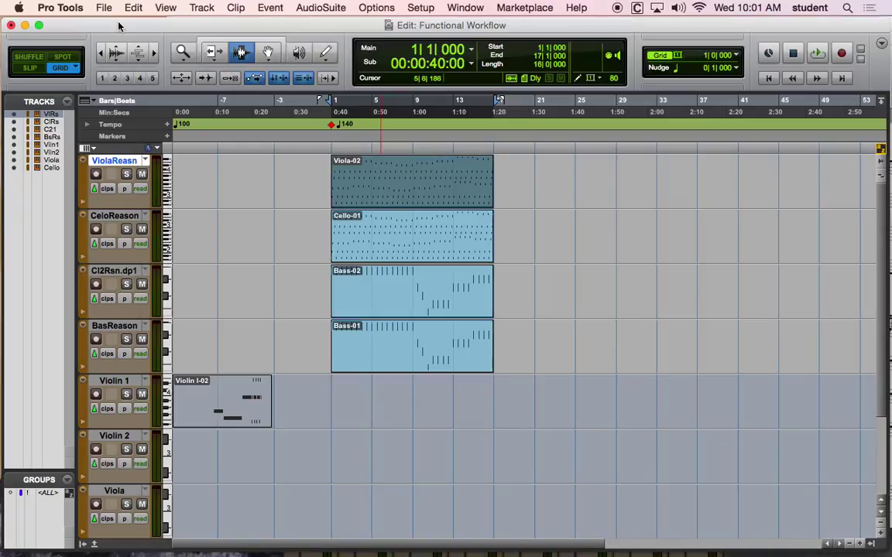
Open the Score Editor, show the score's commands including Send to Sibelius, and dismiss them without choosing one.
left_click(466, 7)
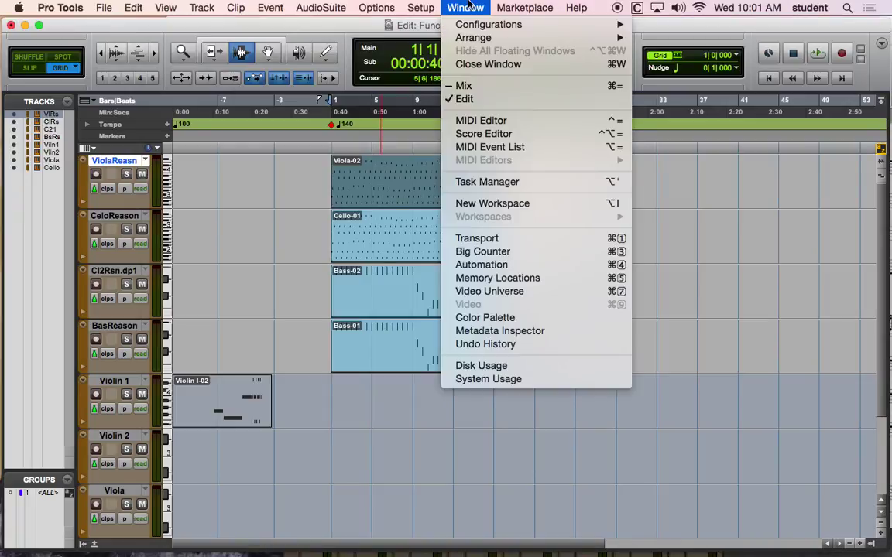
left_click(509, 137)
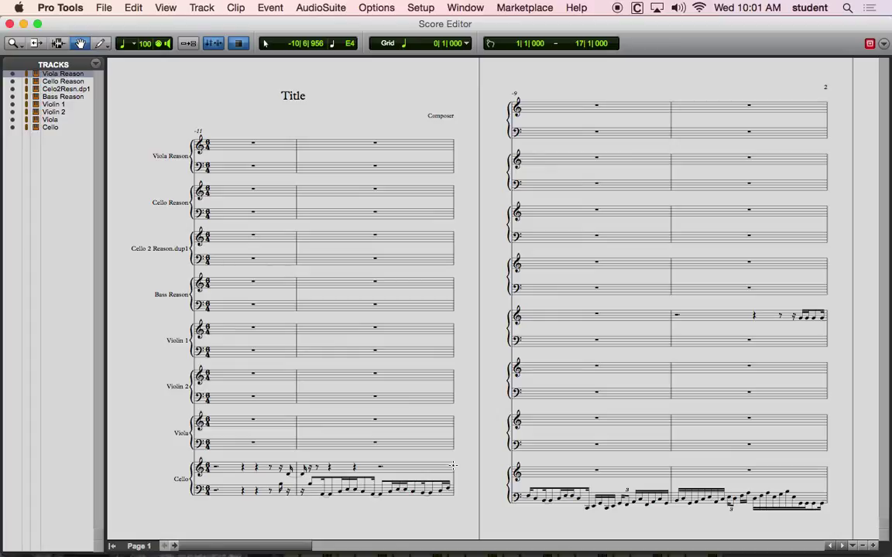
left_click_drag(300, 550, 246, 555)
right_click(157, 75)
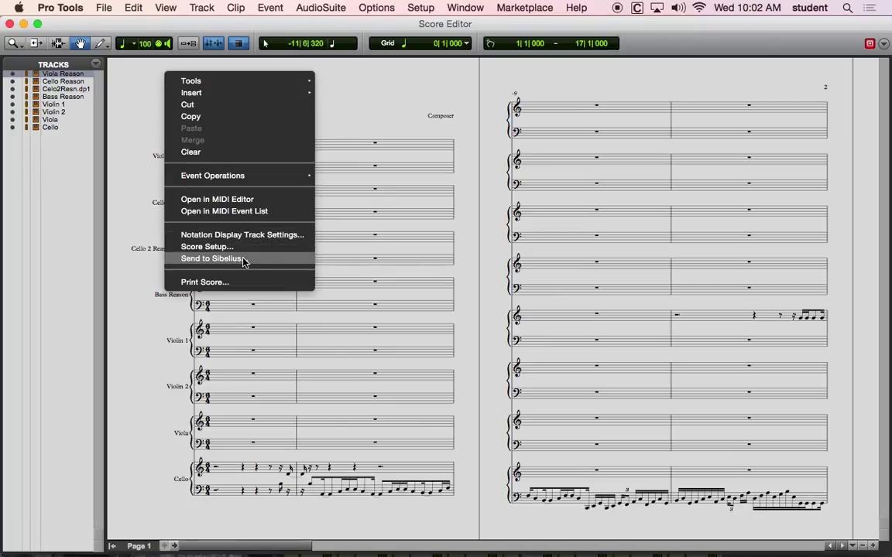
left_click(135, 124)
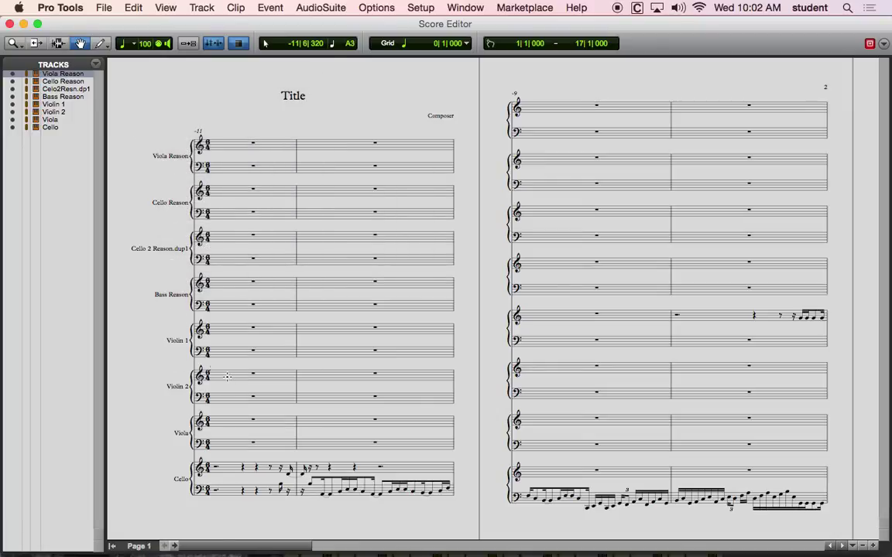
Check the other open applications, then move the Score Editor window aside to look at the Edit window tracks and move it back.
key("super+Tab")
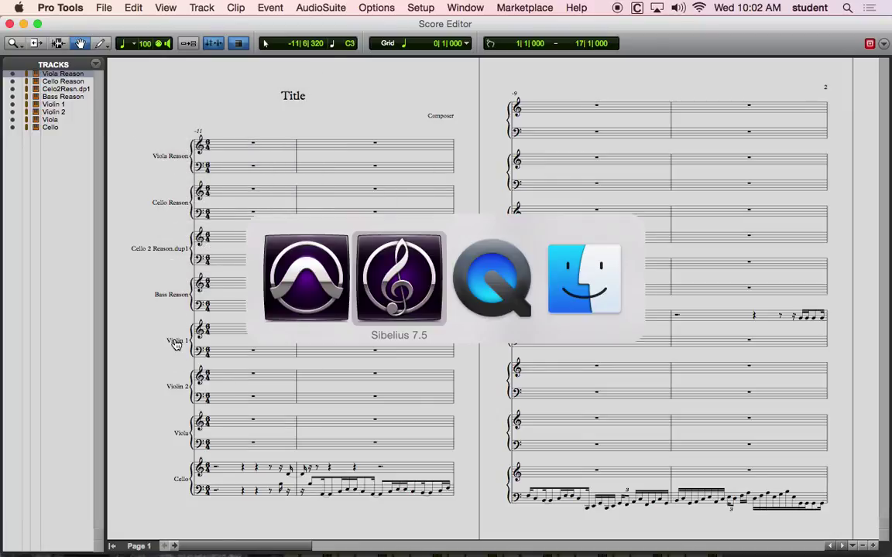
key("super+Tab")
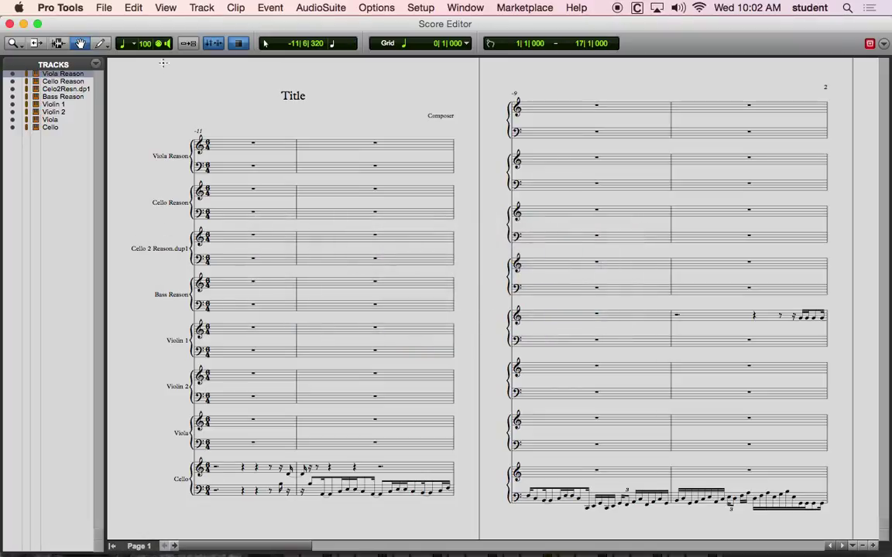
left_click_drag(162, 28, 512, 56)
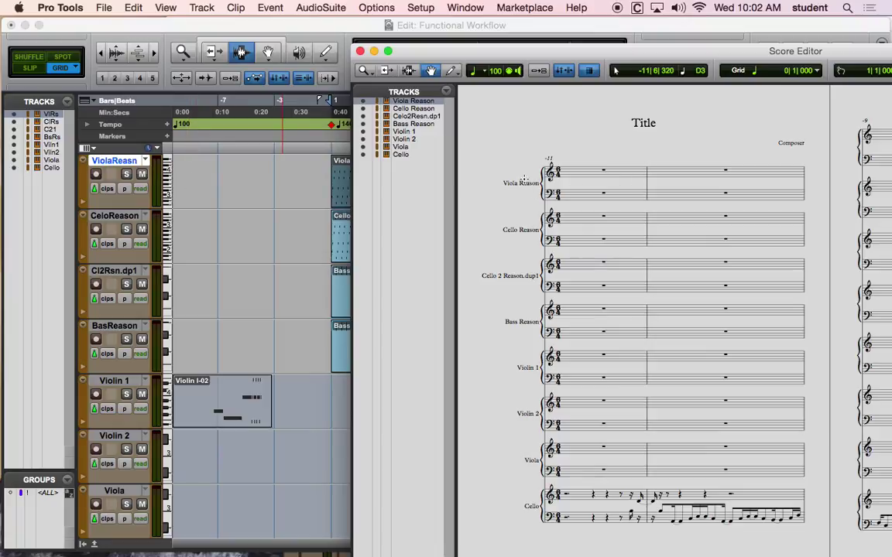
left_click_drag(519, 46, 279, 21)
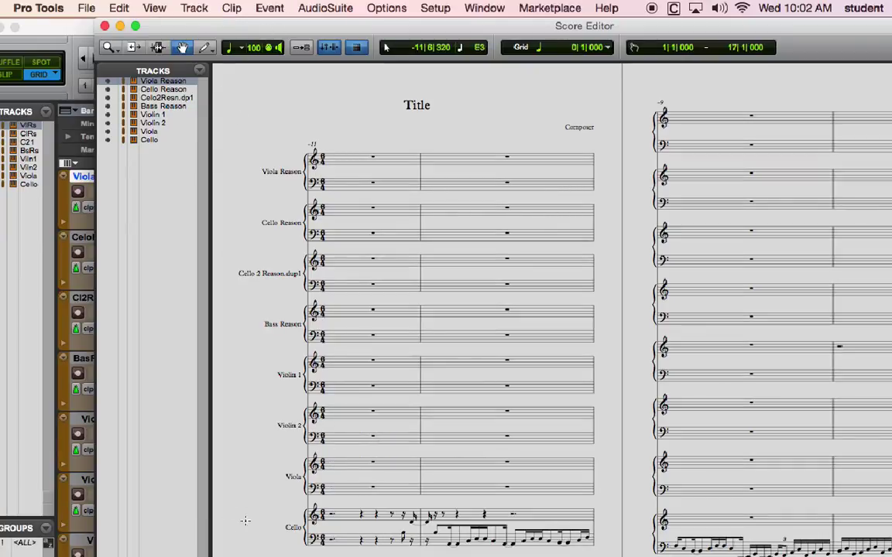
In Score Setup, set the score title to Arps and enter the composer's full name.
right_click(240, 525)
left_click(267, 279)
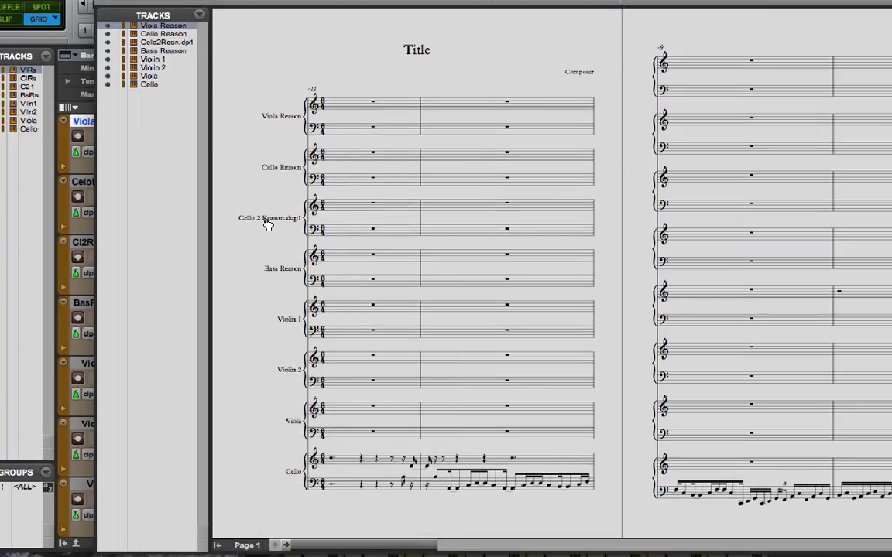
right_click(268, 224)
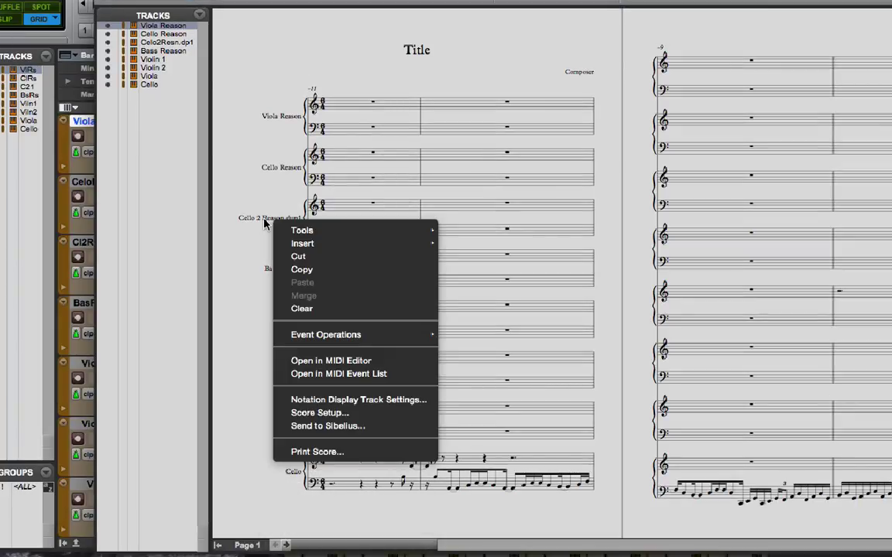
left_click(293, 413)
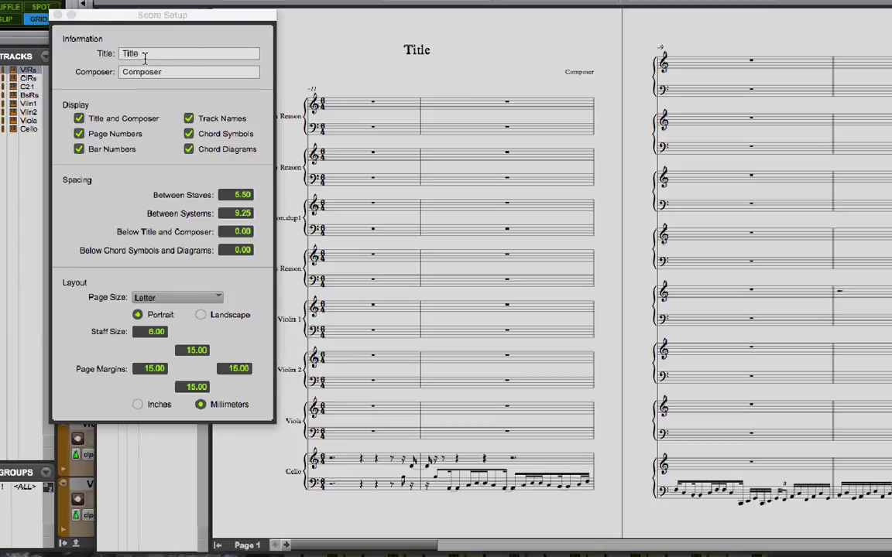
left_click(241, 50)
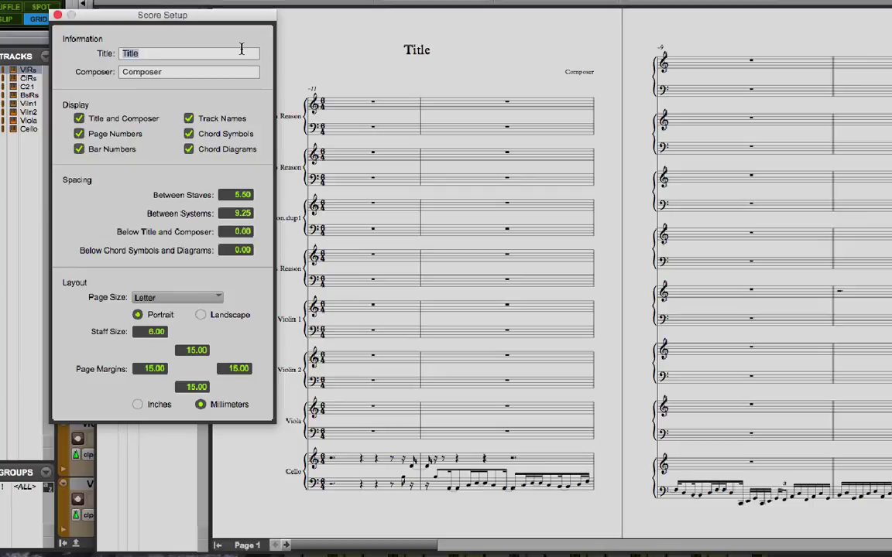
type("Arps")
key("Tab")
type("Vince Casas")
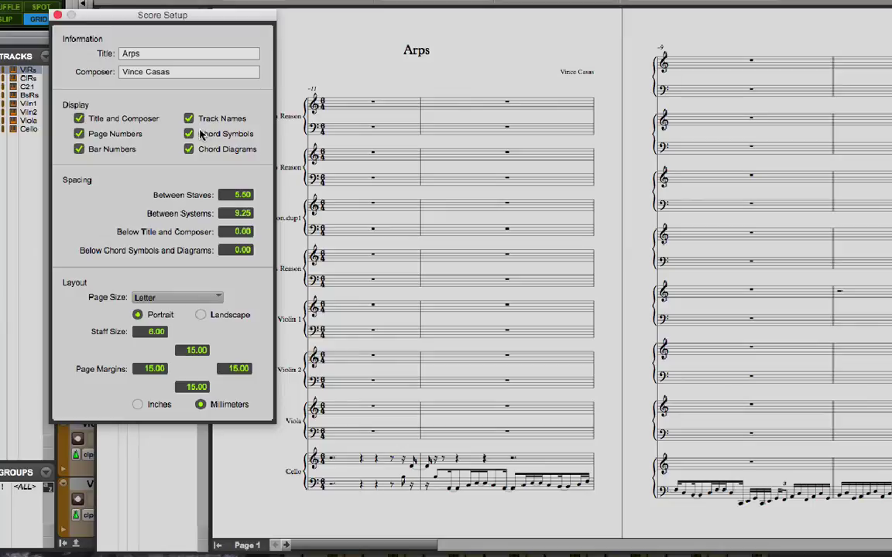
left_click(57, 15)
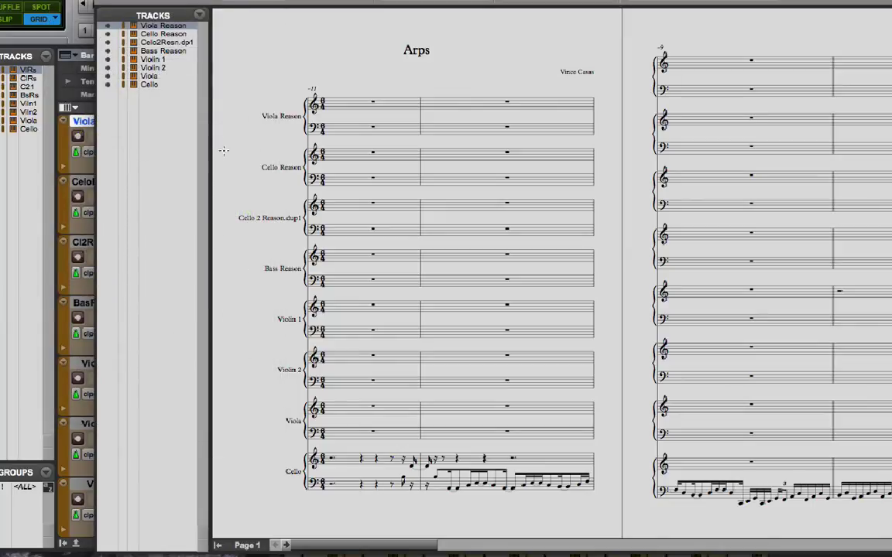
Show only the Cello track in the Score Editor, toggling the Viola and Violin 2 staves along the way.
left_click(155, 86)
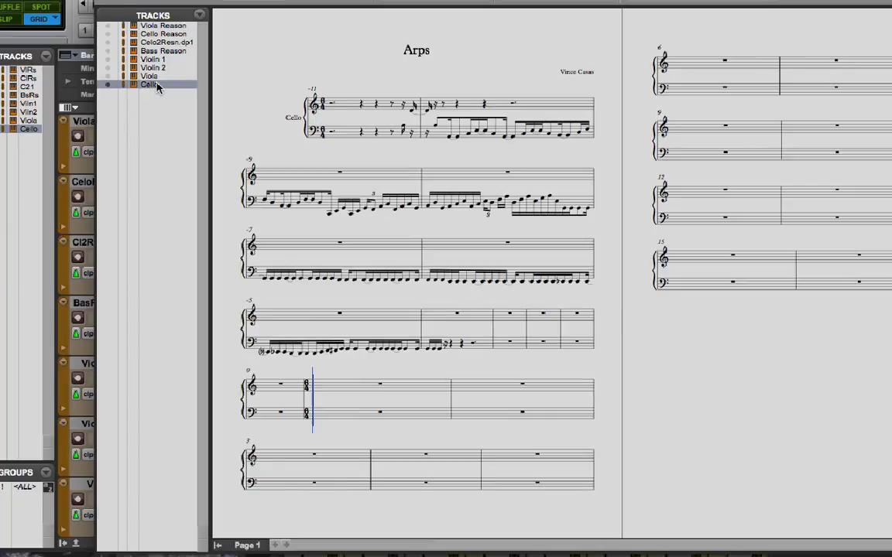
left_click(109, 75)
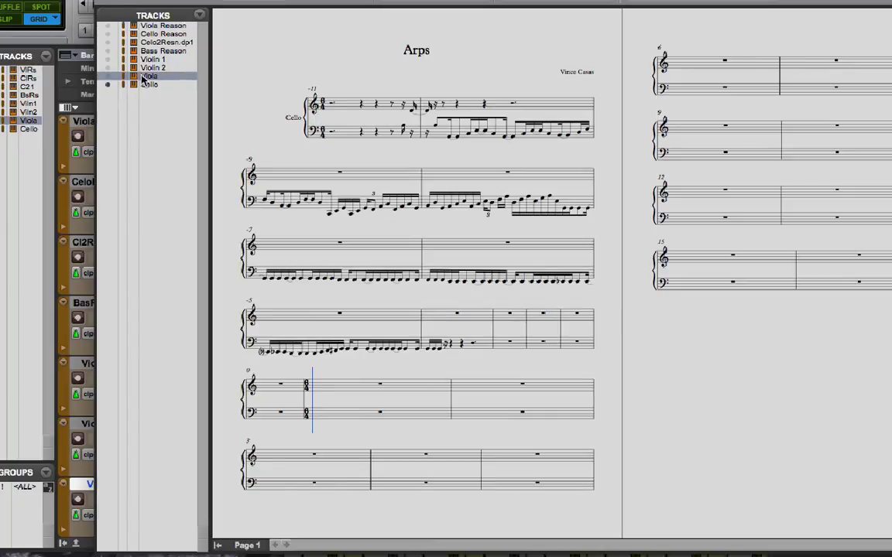
left_click(108, 68)
left_click(108, 85)
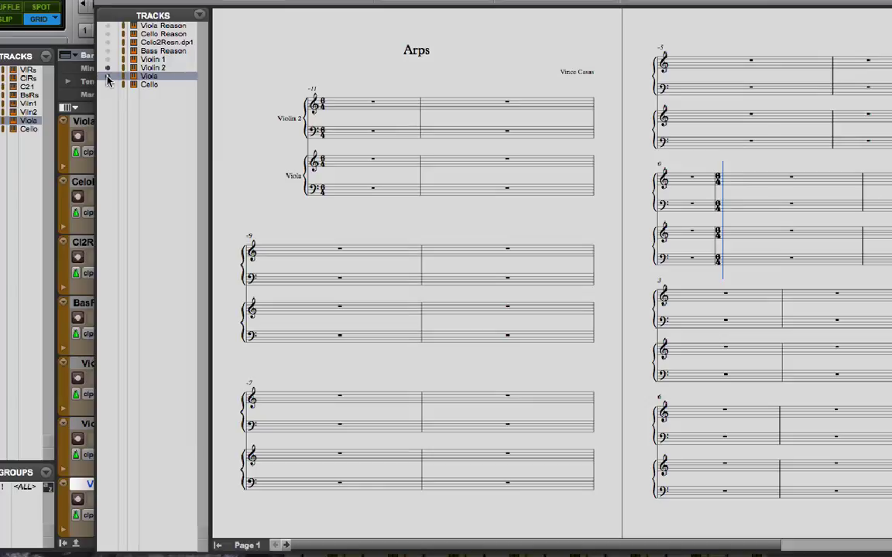
left_click(108, 76)
left_click(107, 68)
left_click(107, 85)
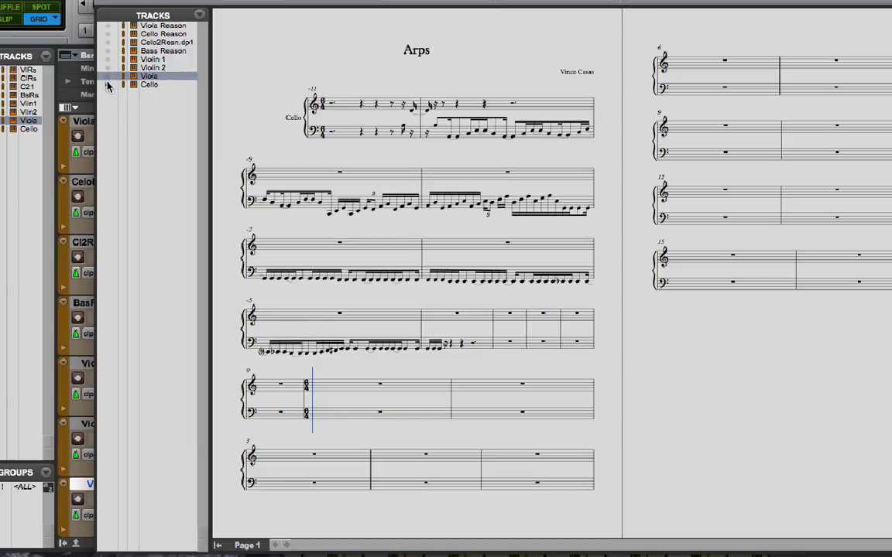
Change the Cello track's clef to Bass Clef in its Notation Display Track Settings and close the settings.
right_click(166, 85)
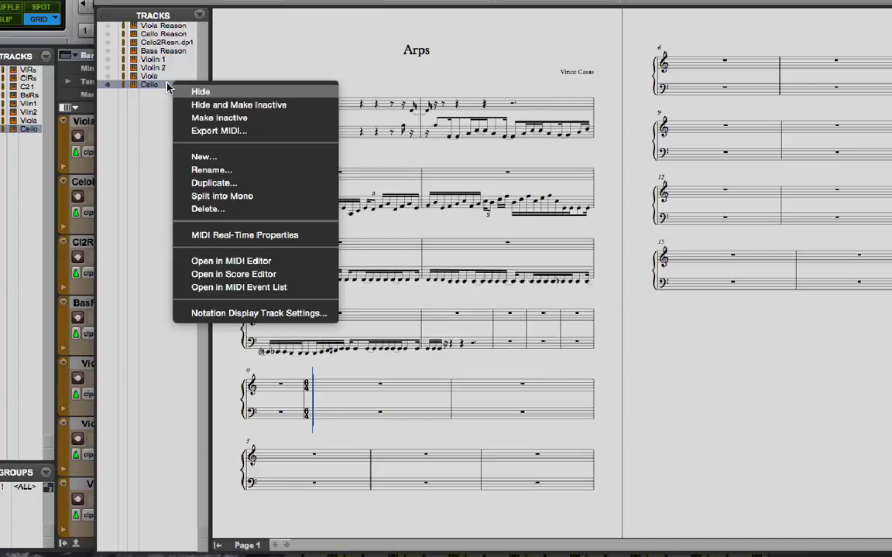
left_click(259, 313)
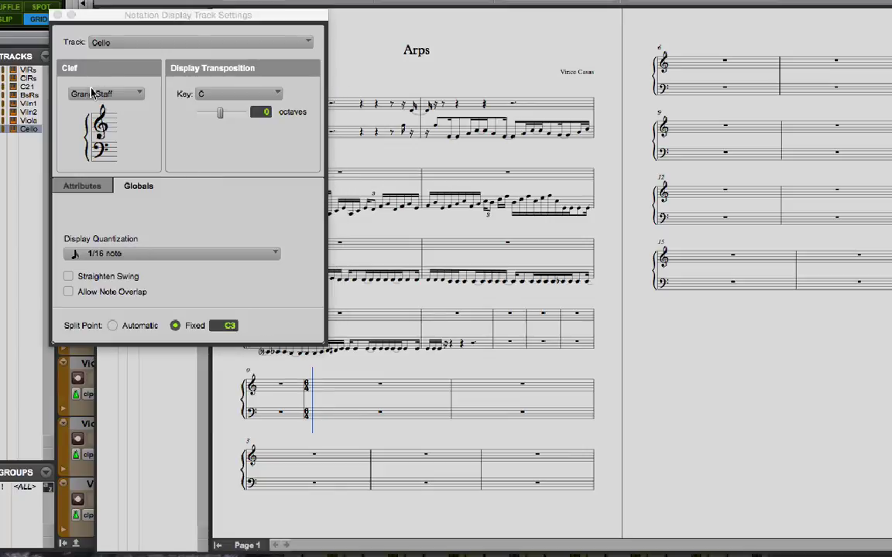
left_click(122, 96)
left_click(124, 98)
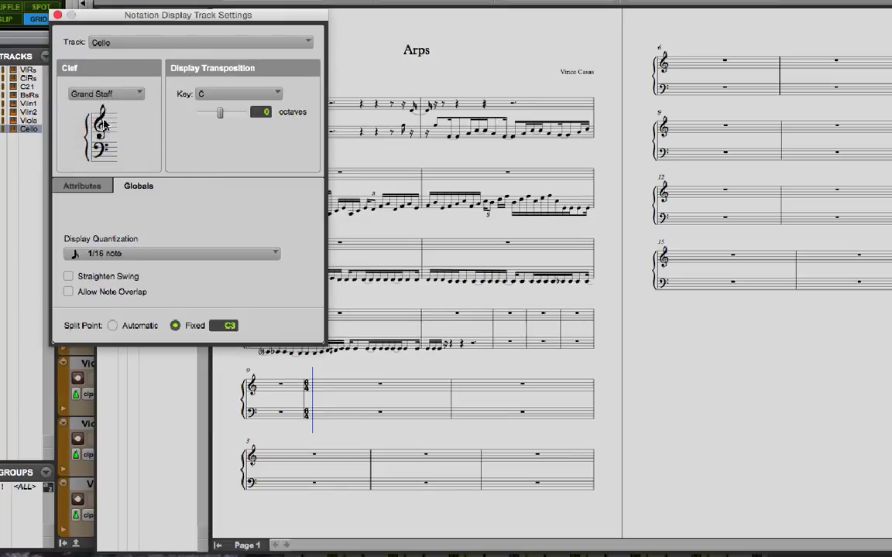
left_click(122, 96)
left_click(110, 123)
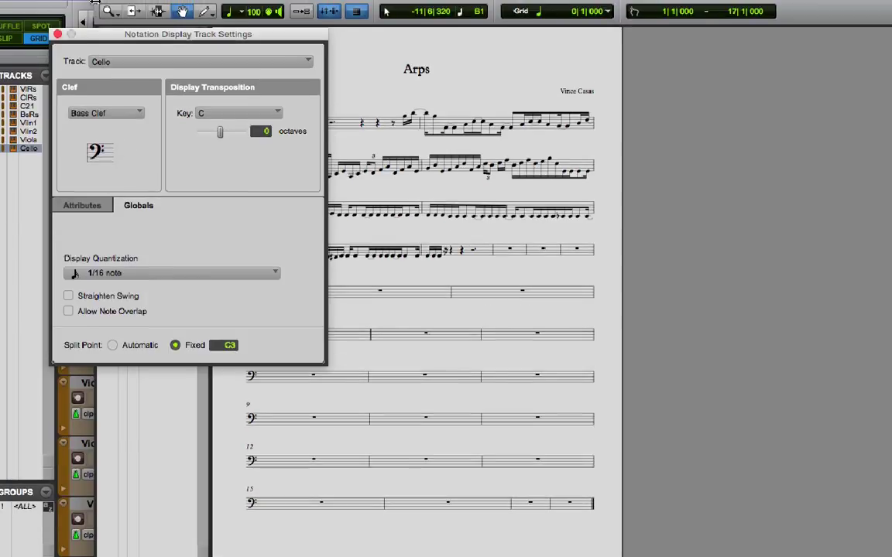
left_click(57, 34)
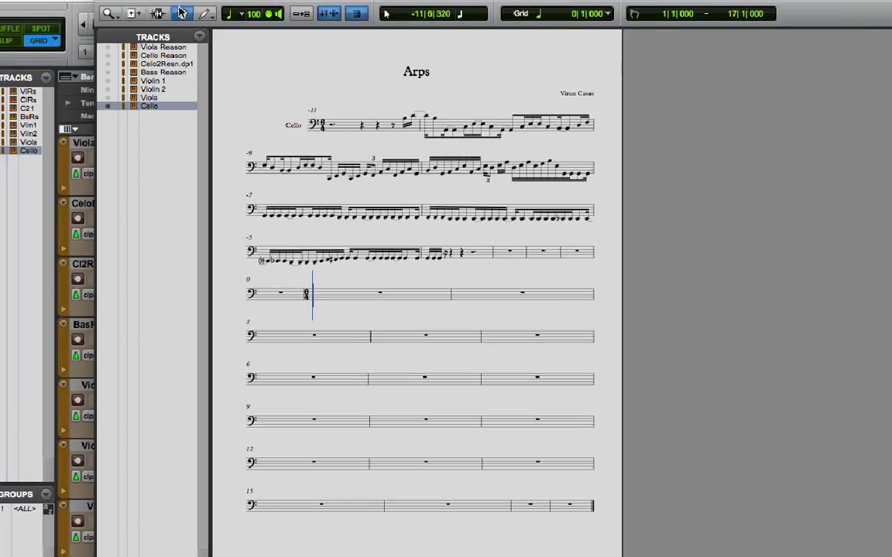
Move the Score Editor aside, find the Cello clips in the Edit window, and bring the Edit window to the front.
left_click_drag(172, 27, 543, 54)
scroll(427, 316, "down", 5)
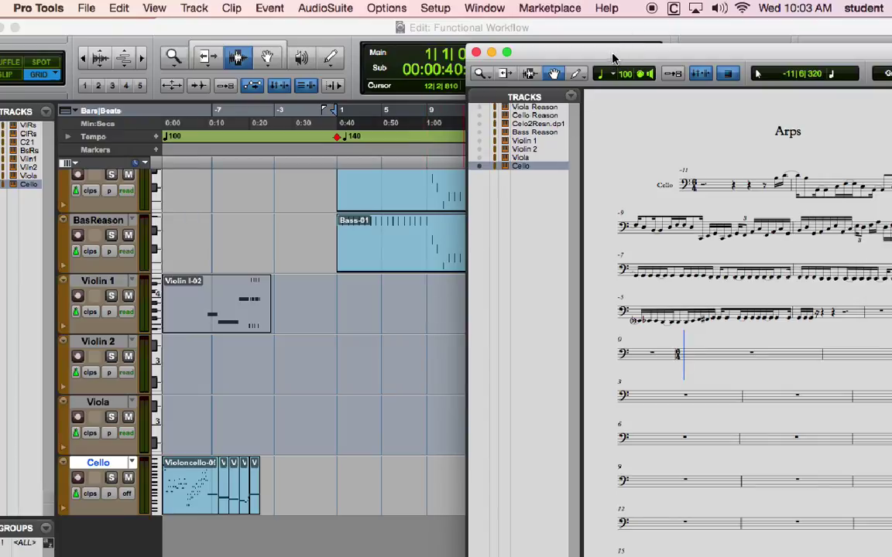
left_click_drag(612, 62, 416, 68)
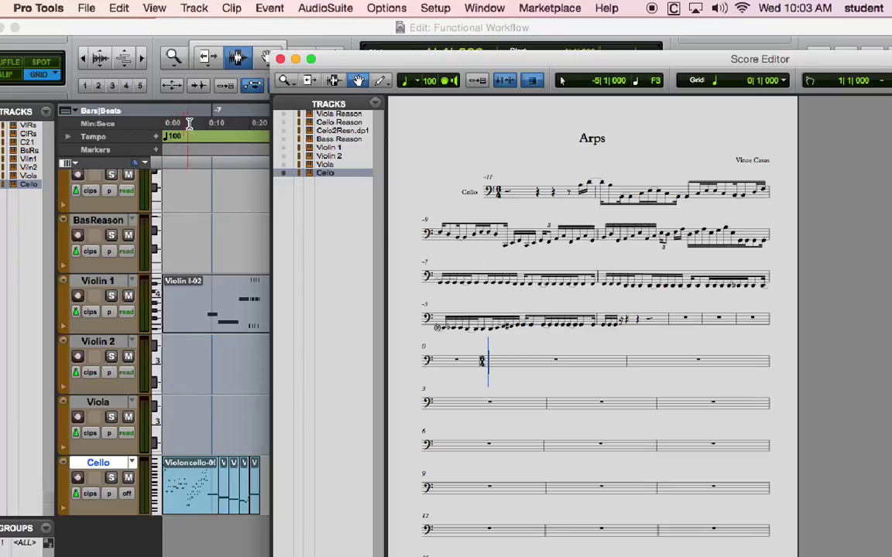
left_click(232, 48)
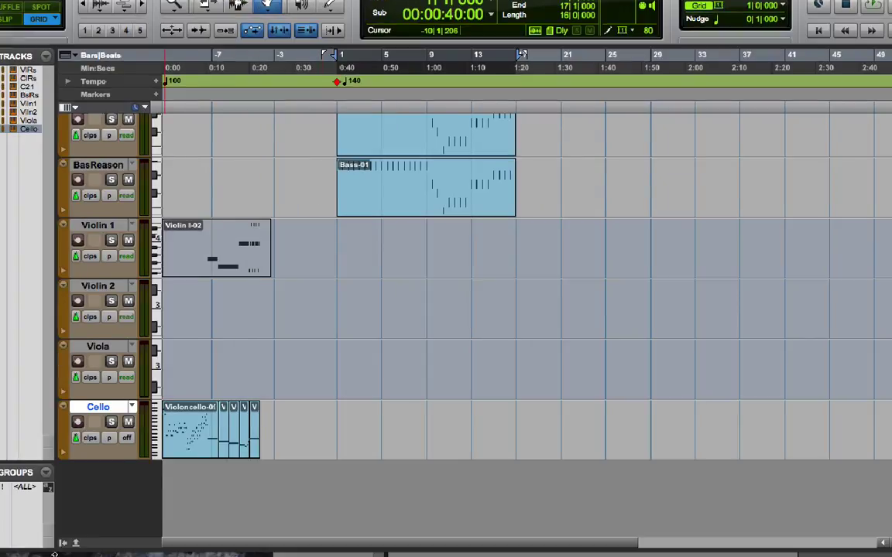
Open the first Cello clip in the MIDI Editor, look over its notes, and close the editor.
double_click(179, 448)
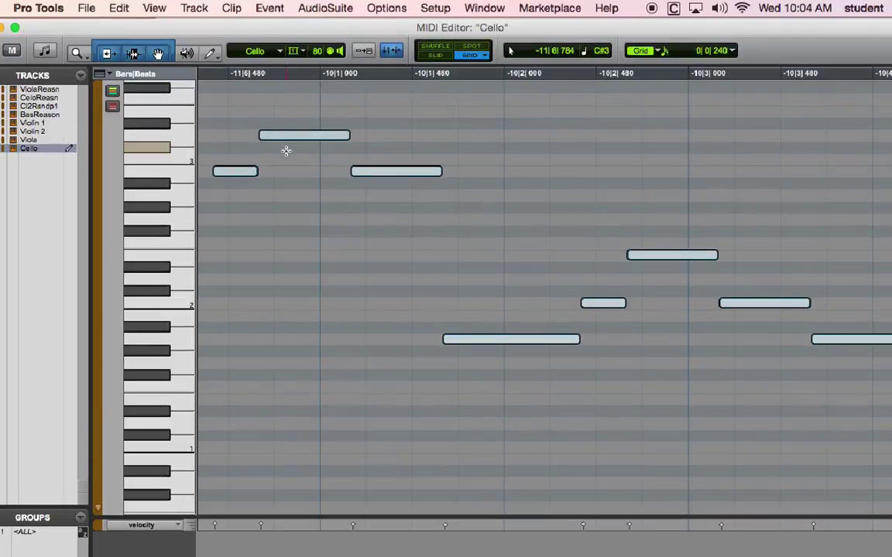
scroll(285, 94, "up", 10)
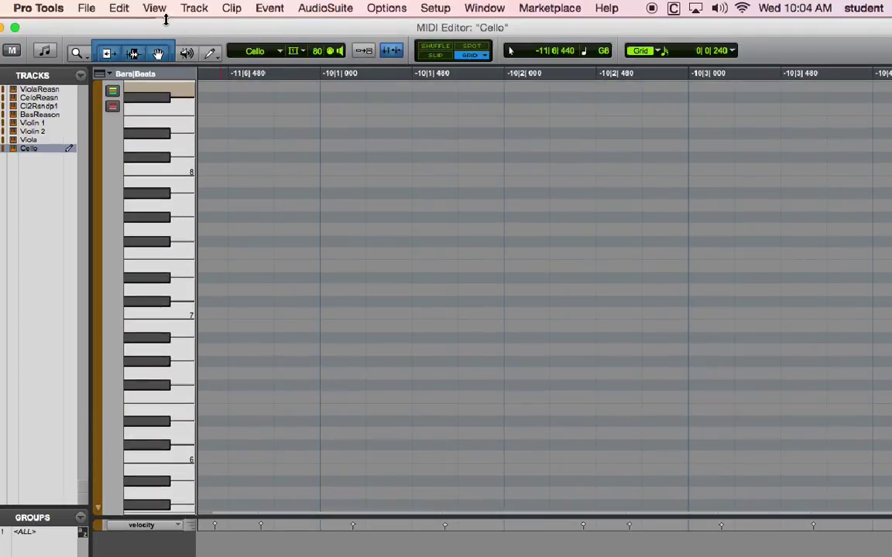
left_click_drag(52, 33, 121, 33)
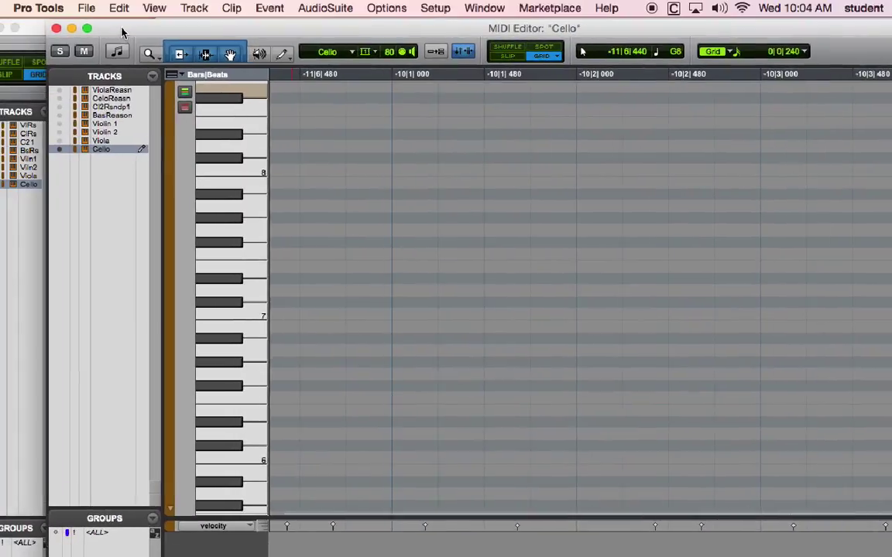
left_click(56, 27)
Select the Bass-01 clip on the Bass Reason track and show it in the Score Editor.
left_click(393, 247)
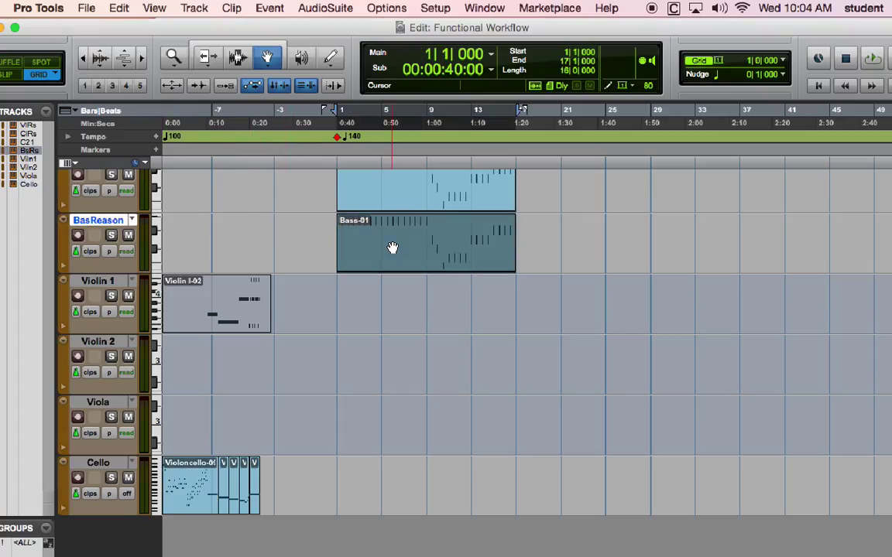
left_click(487, 11)
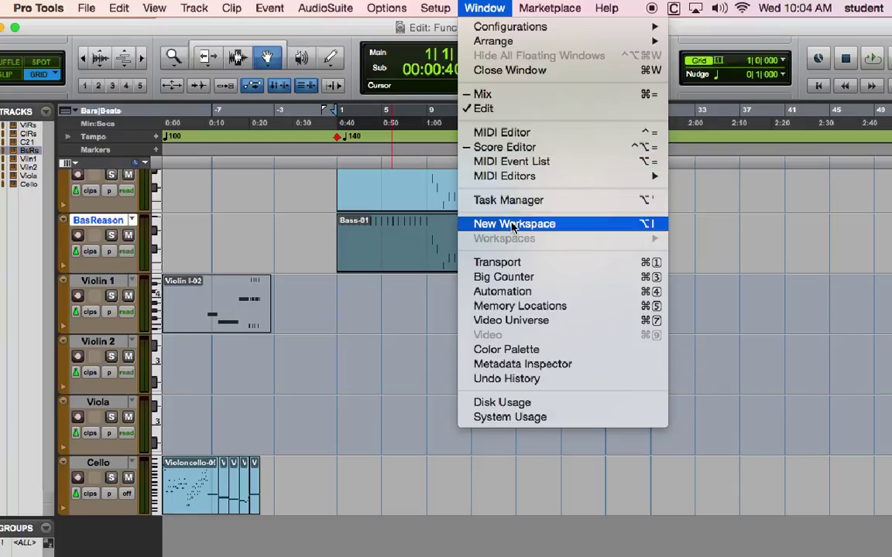
left_click(505, 147)
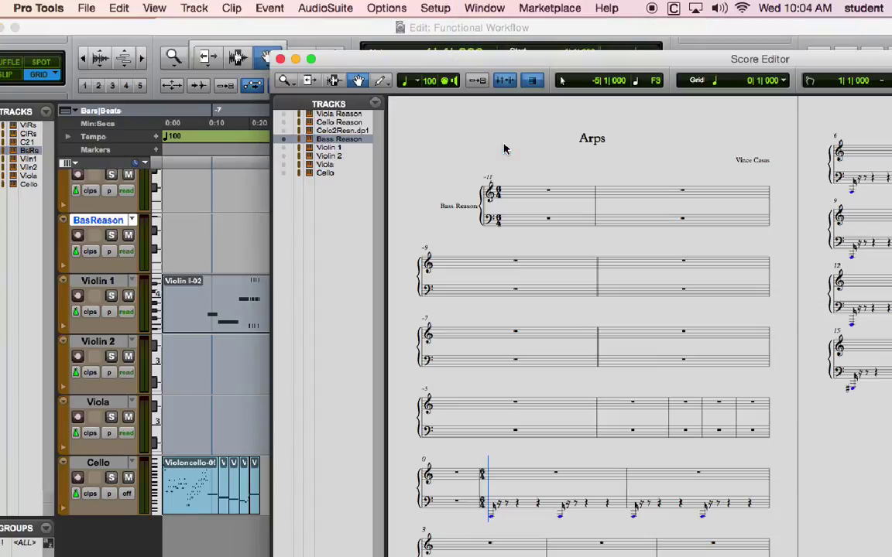
left_click(284, 173)
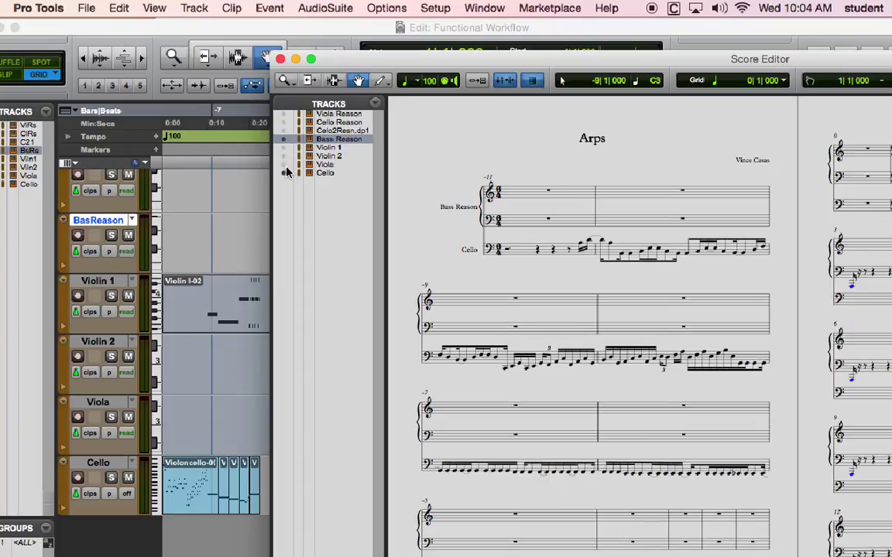
left_click(283, 164)
left_click(283, 164)
left_click(283, 173)
Reposition the Score Editor window and change the Bass Reason track's clef to Bass Clef in its Notation Display Track Settings.
left_click_drag(356, 59, 184, 8)
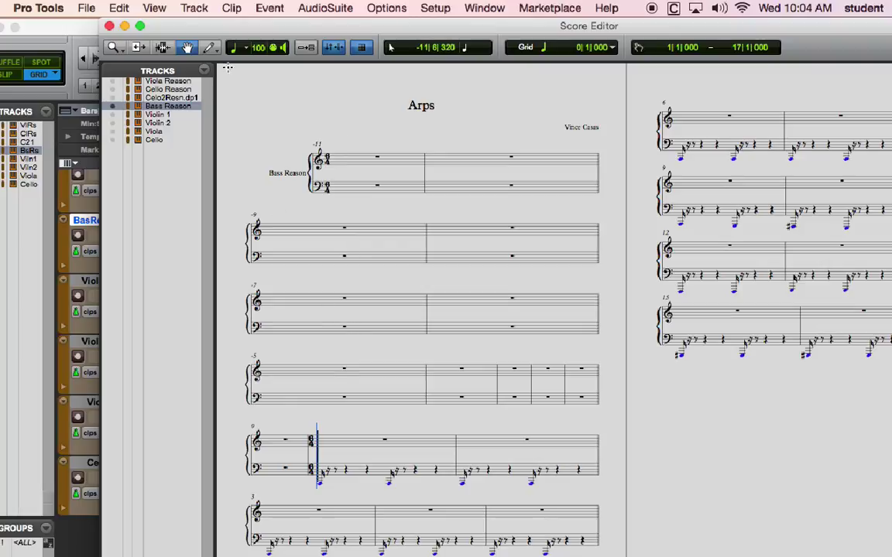
right_click(192, 105)
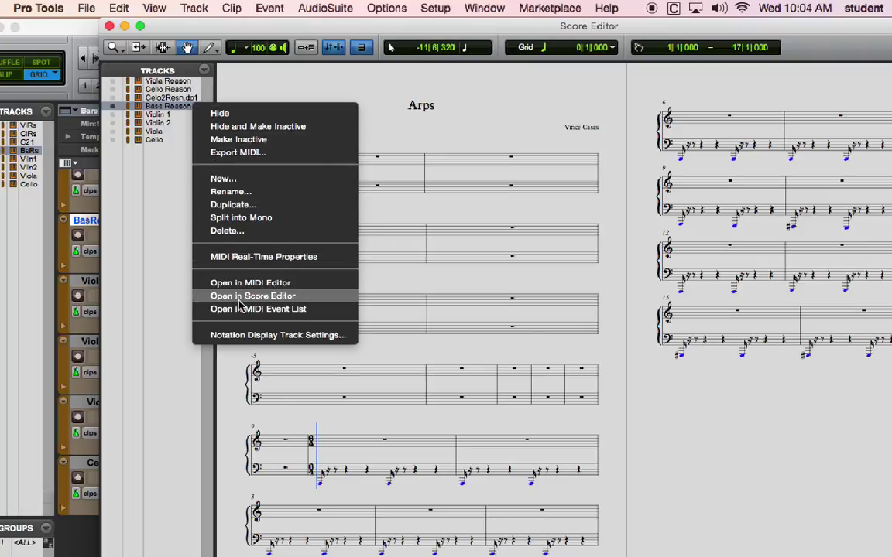
left_click(238, 336)
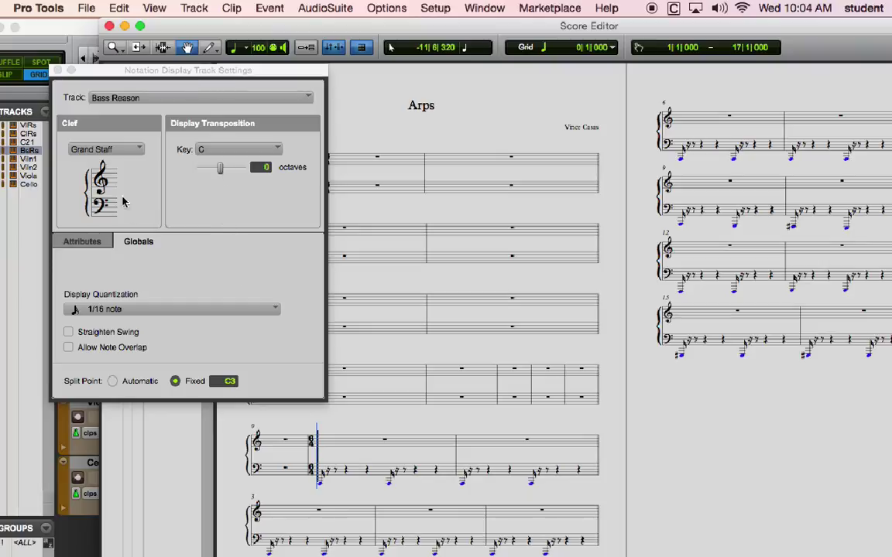
left_click(103, 148)
left_click(113, 182)
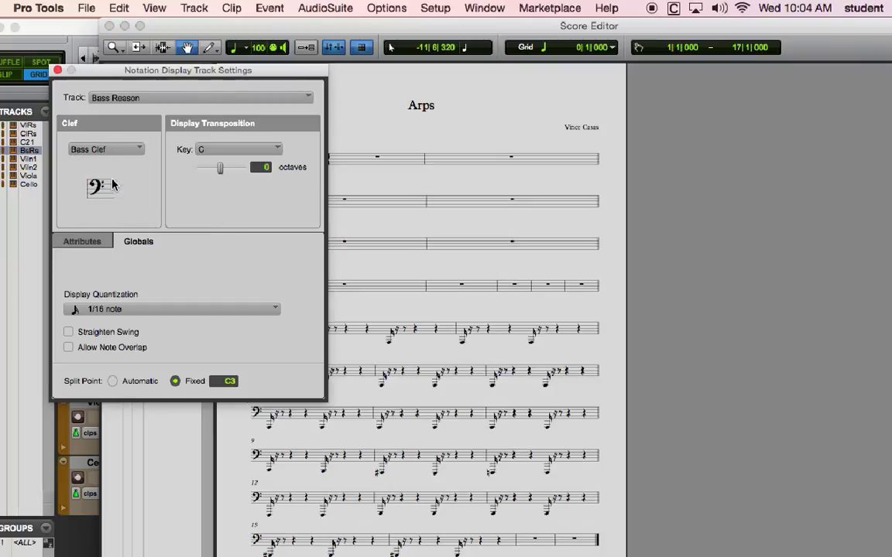
left_click(58, 70)
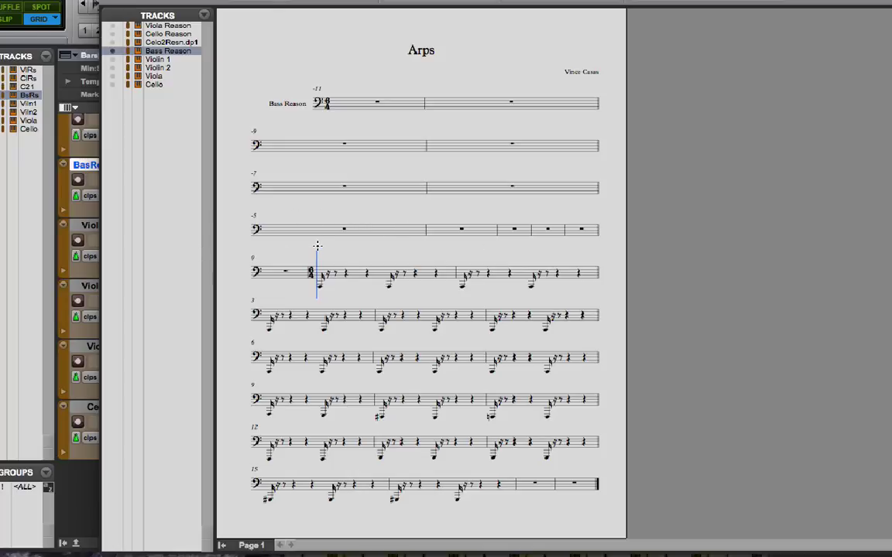
Set the Bass Reason track's display transposition to 1 octave in its Notation Display Track Settings.
right_click(172, 51)
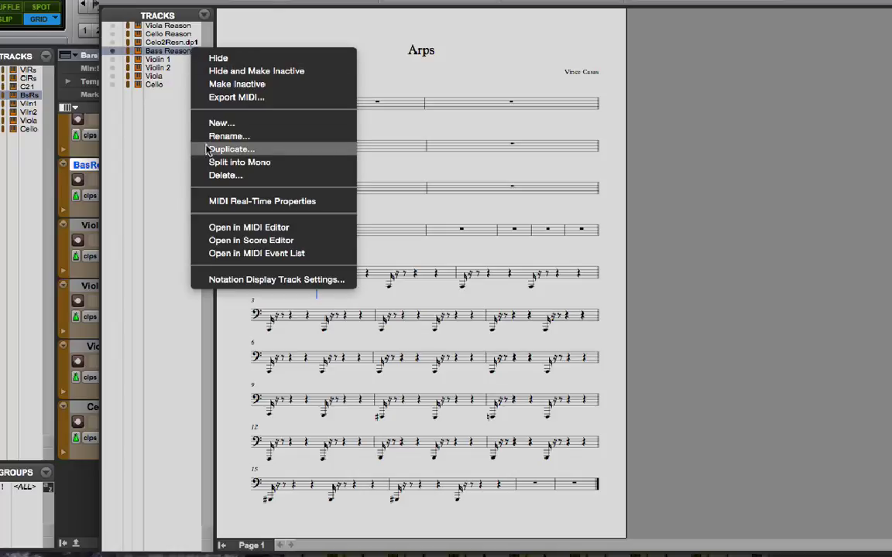
left_click(216, 280)
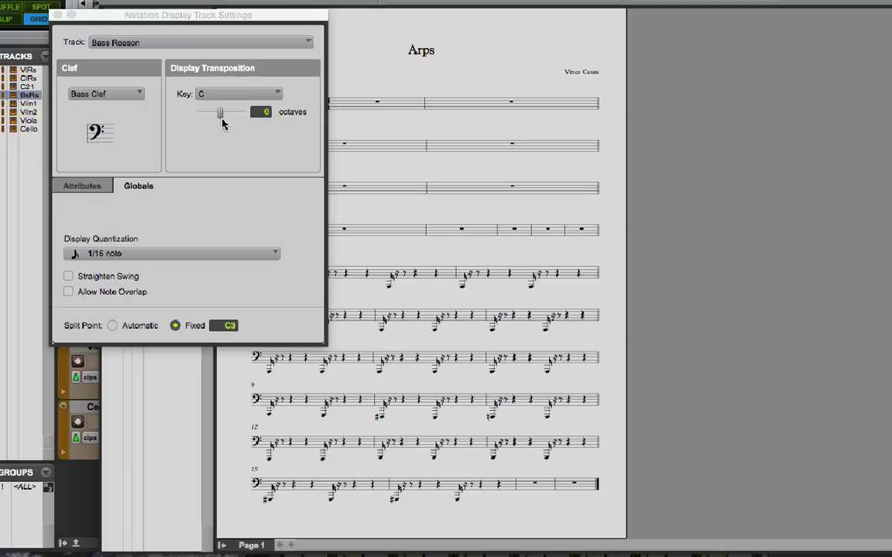
left_click_drag(222, 116, 242, 120)
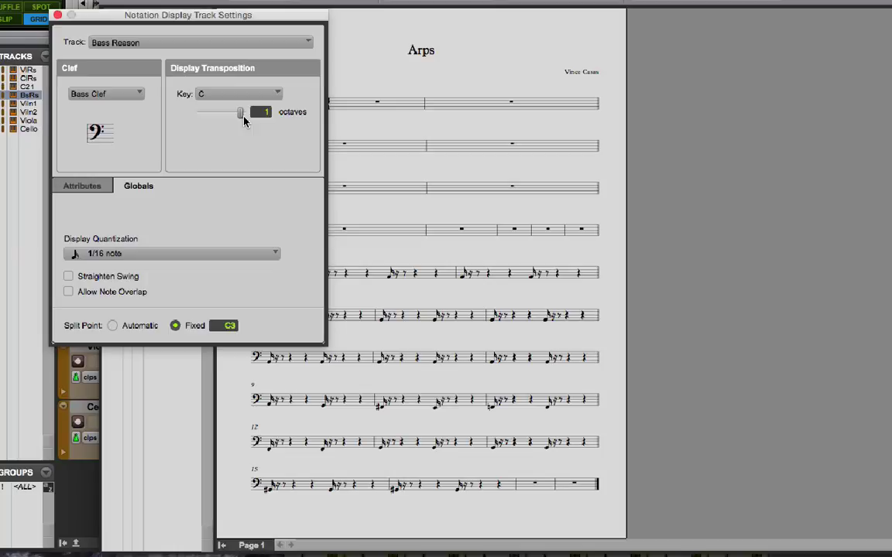
mouse_move(240, 112)
left_mouse_down()
mouse_move(229, 114)
mouse_move(238, 114)
left_mouse_up()
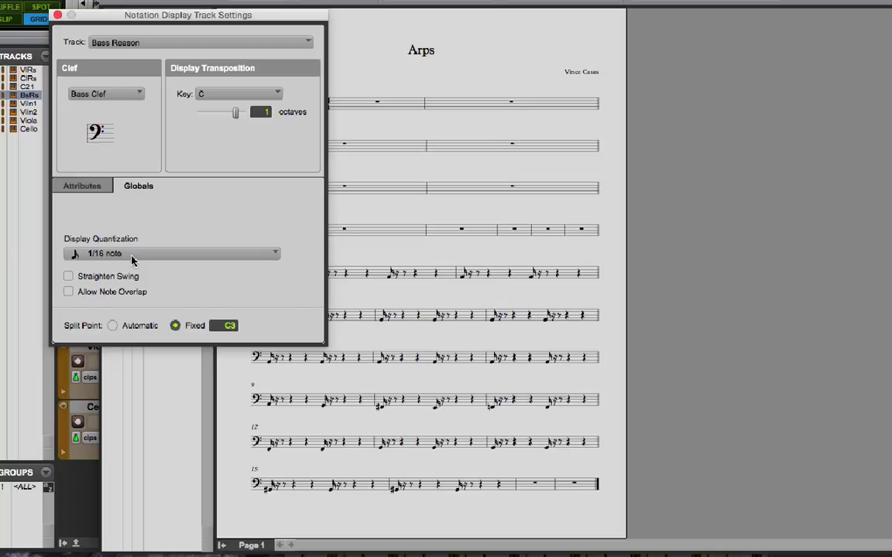
Review the Display Quantization choices and the Attributes and Globals options for Bass Reason, and close the notation settings.
left_click(132, 261)
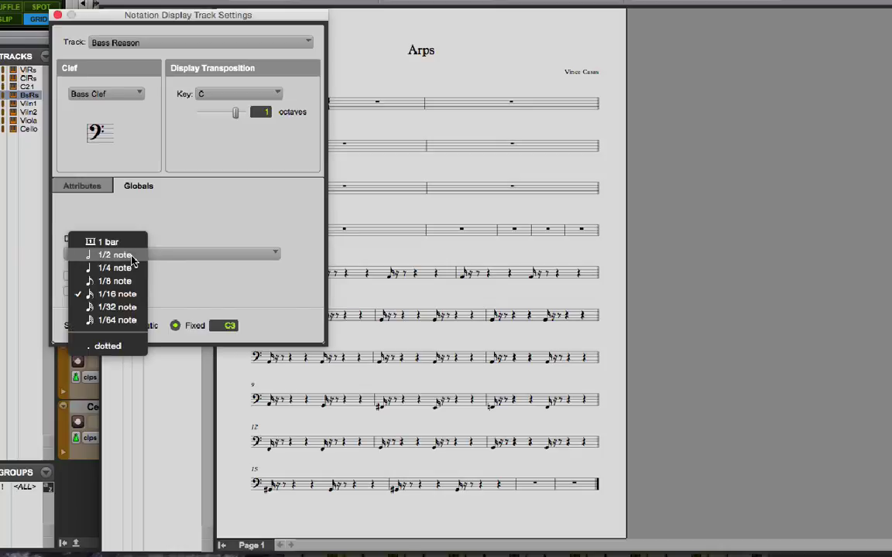
left_click(164, 238)
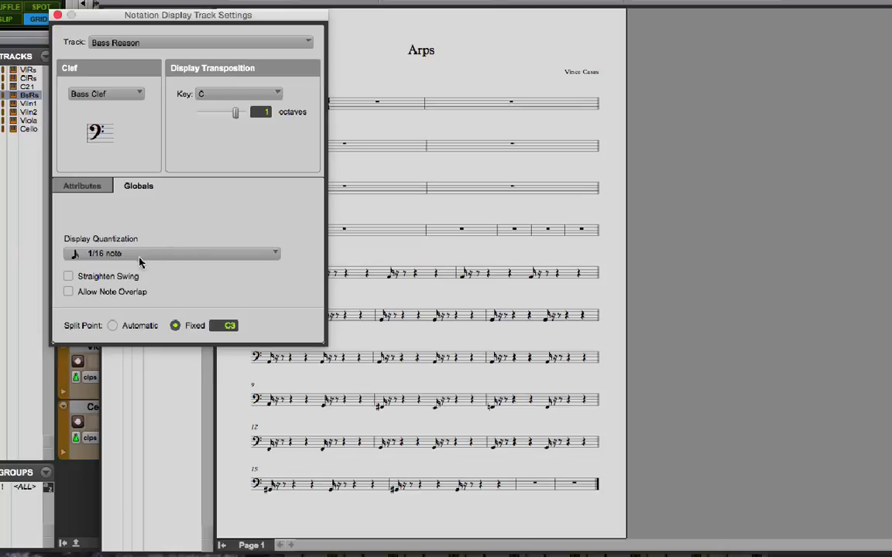
left_click(68, 293)
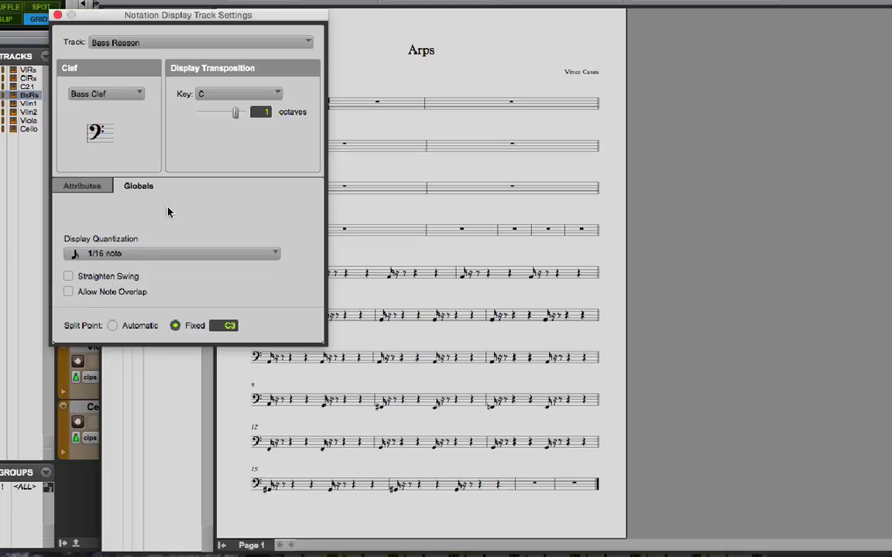
left_click(96, 186)
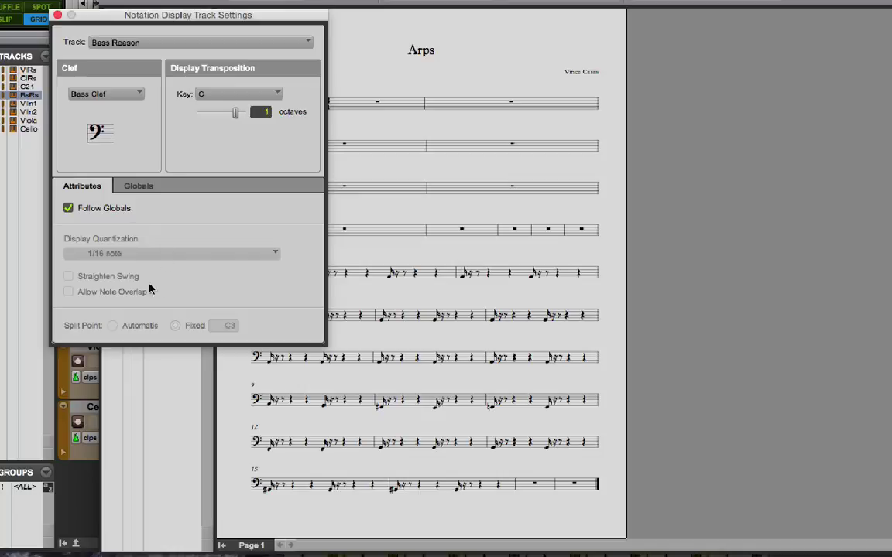
left_click(152, 186)
left_click(94, 189)
left_click(130, 187)
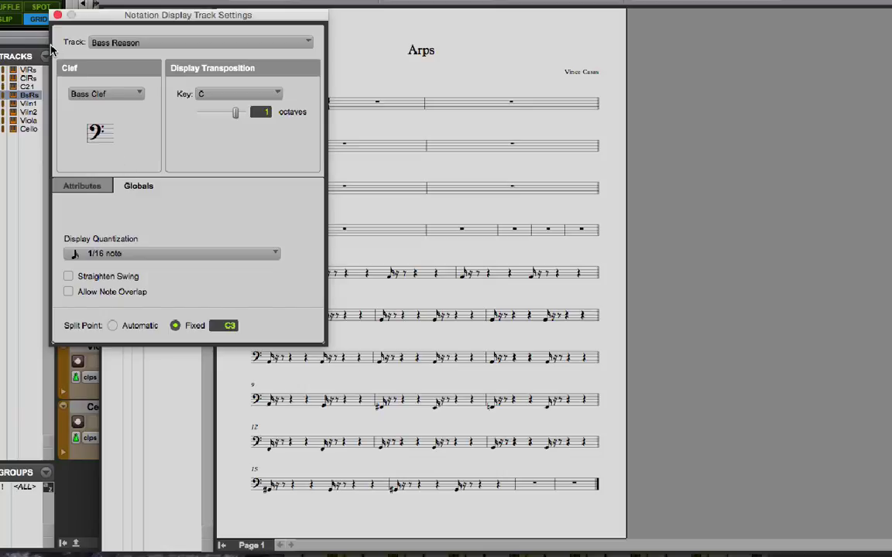
left_click(57, 15)
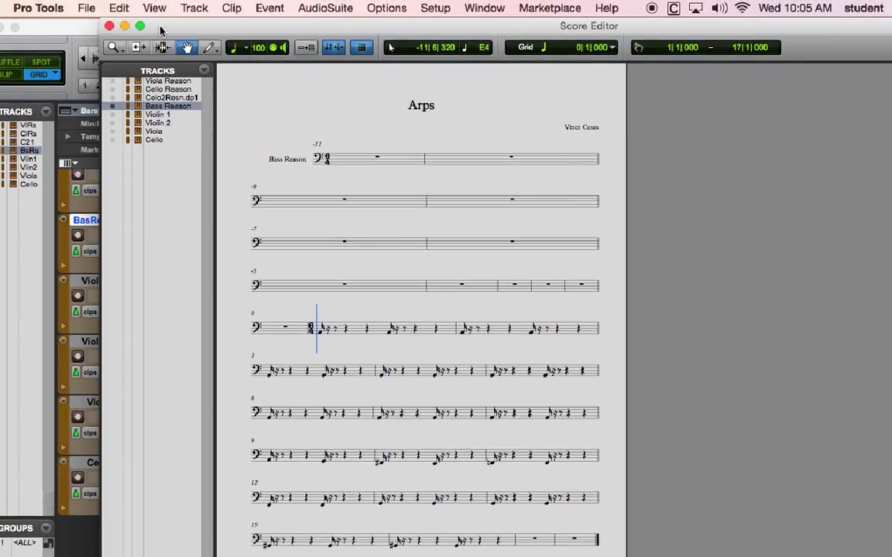
Show only the Cello 2 Reason.dup1 track in the score and change its notation clef to Bass Clef.
left_click(112, 97)
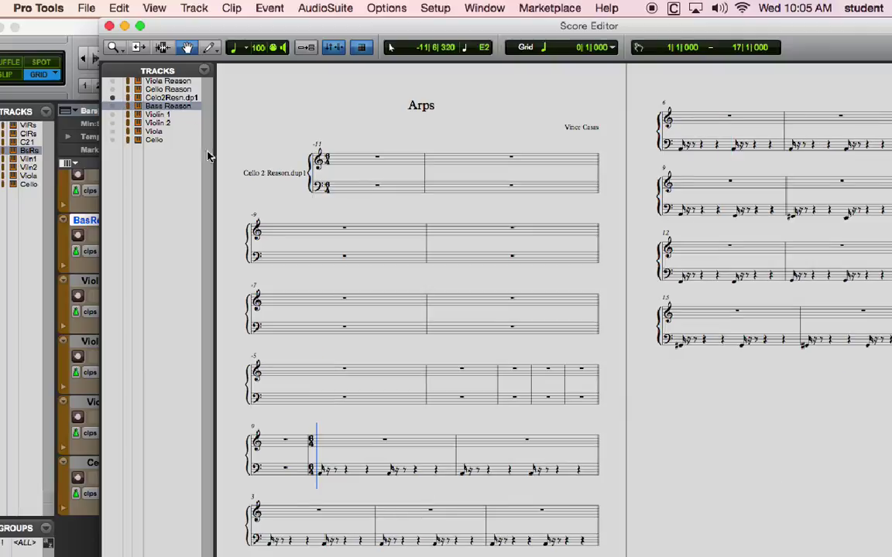
right_click(160, 98)
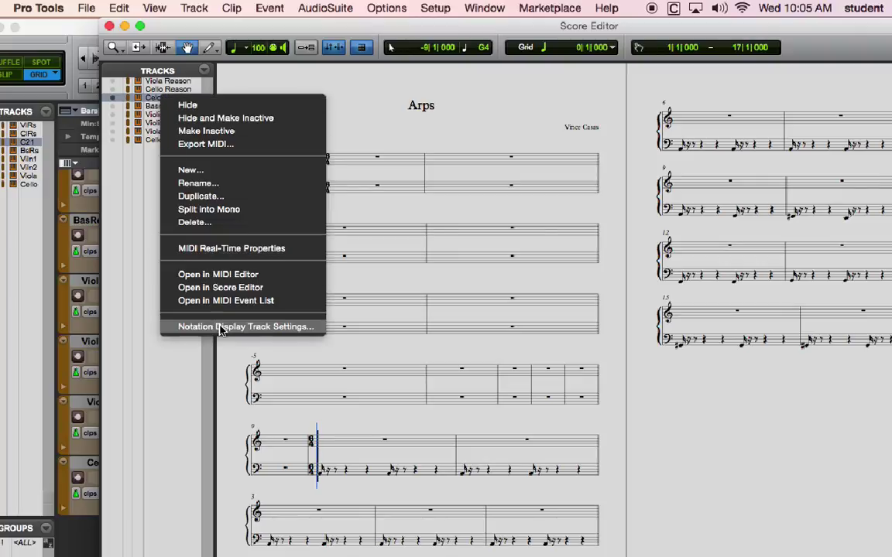
left_click(246, 326)
left_click(124, 153)
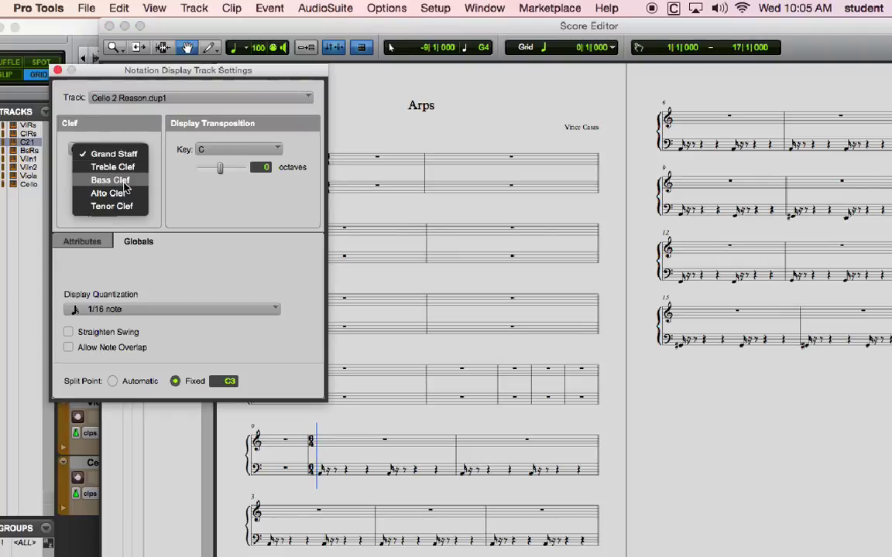
left_click(110, 180)
left_click(57, 70)
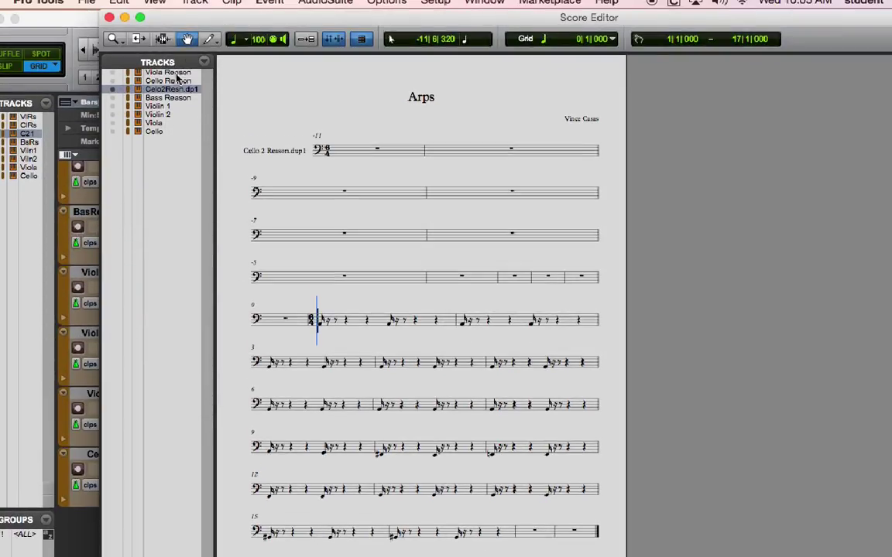
Show only the Cello Reason track in the score and open its Notation Display Track Settings.
left_click(177, 38)
left_click(113, 81)
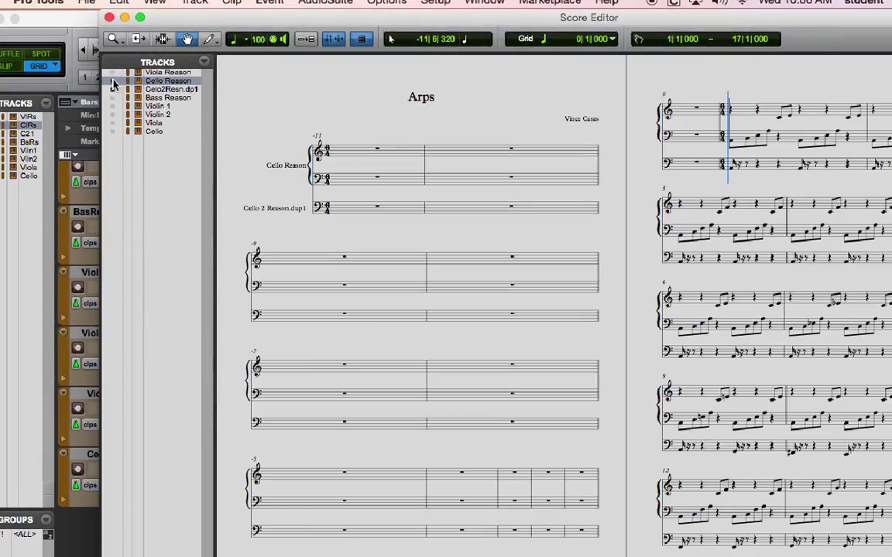
left_click(112, 89)
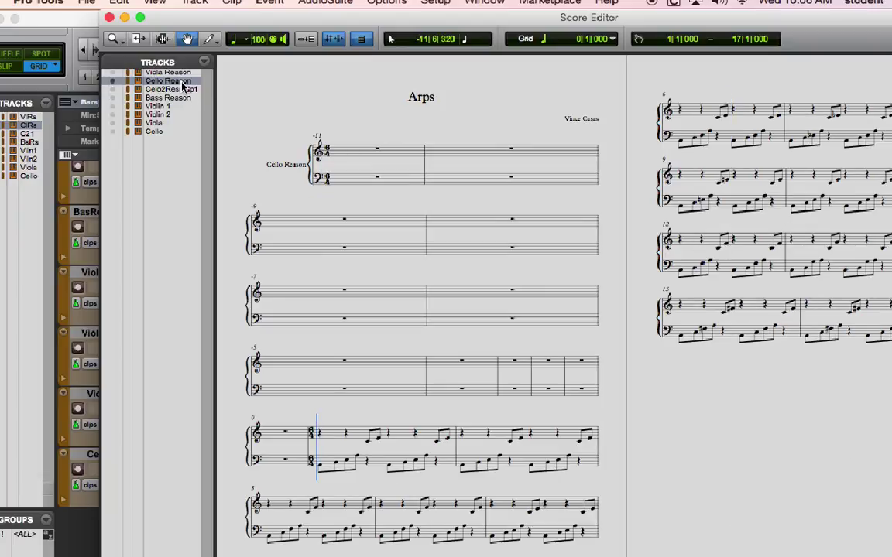
right_click(182, 83)
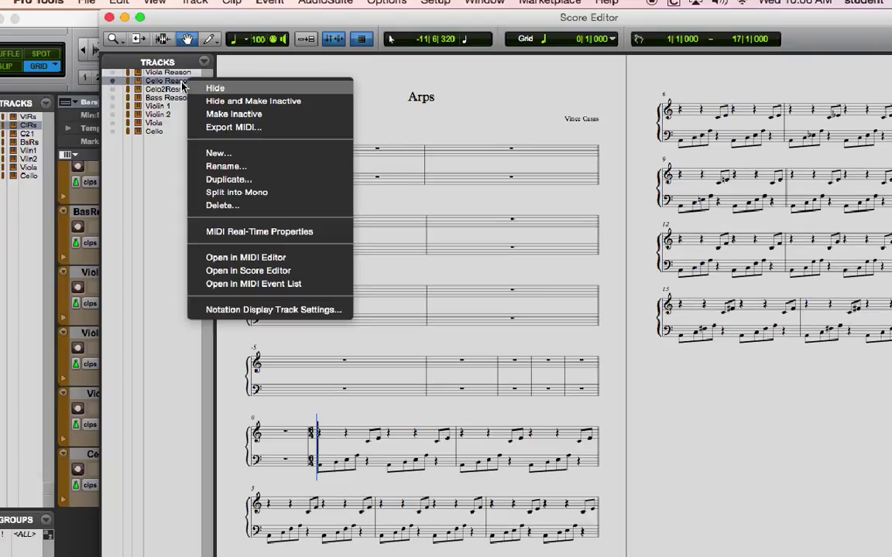
left_click(251, 311)
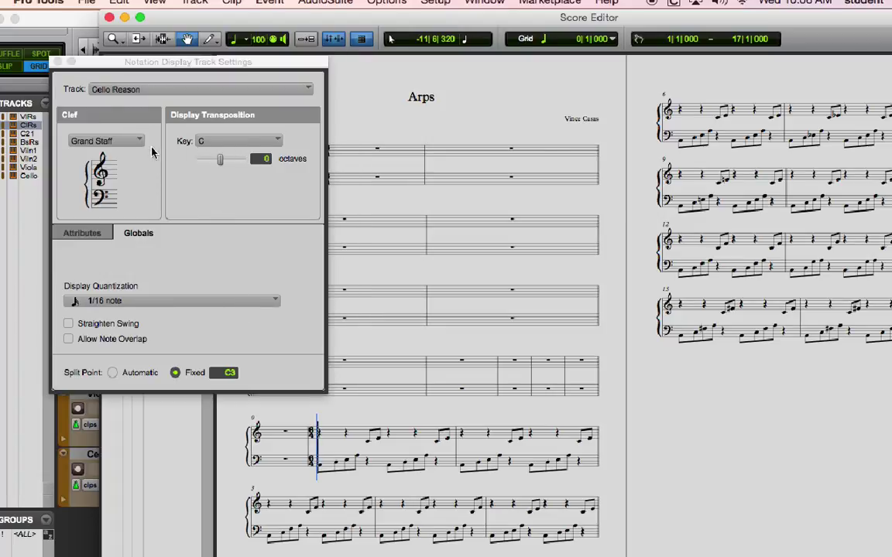
Try Alto Clef and Tenor Clef on the Cello Reason track and compare how its notes sit on the staff.
left_click(129, 139)
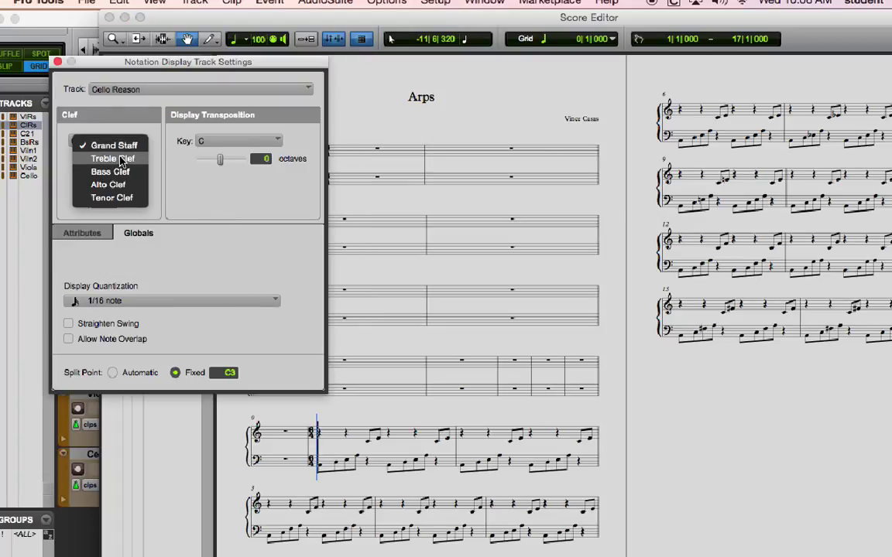
left_click(116, 184)
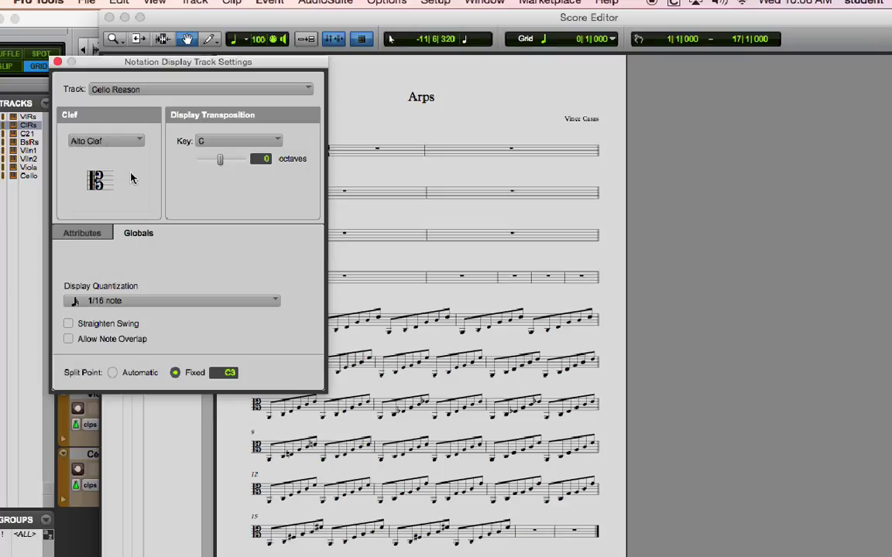
left_click(106, 147)
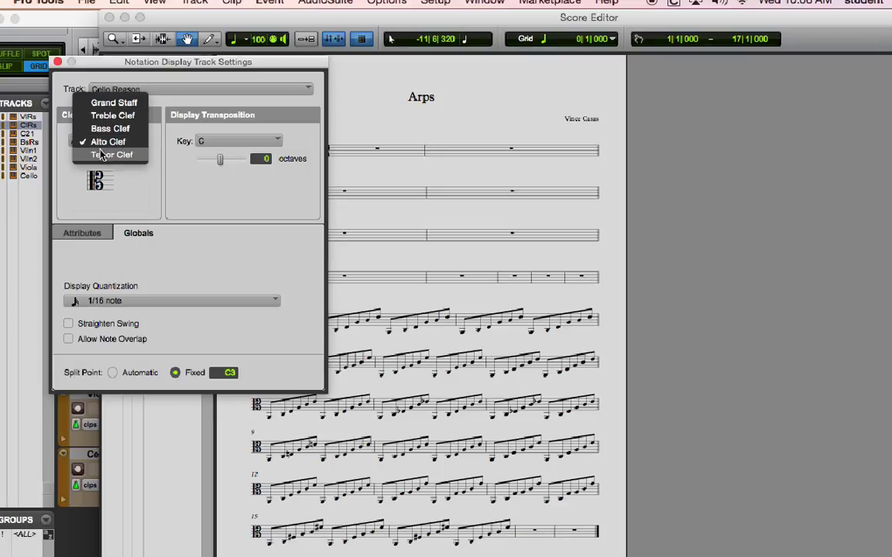
left_click(100, 156)
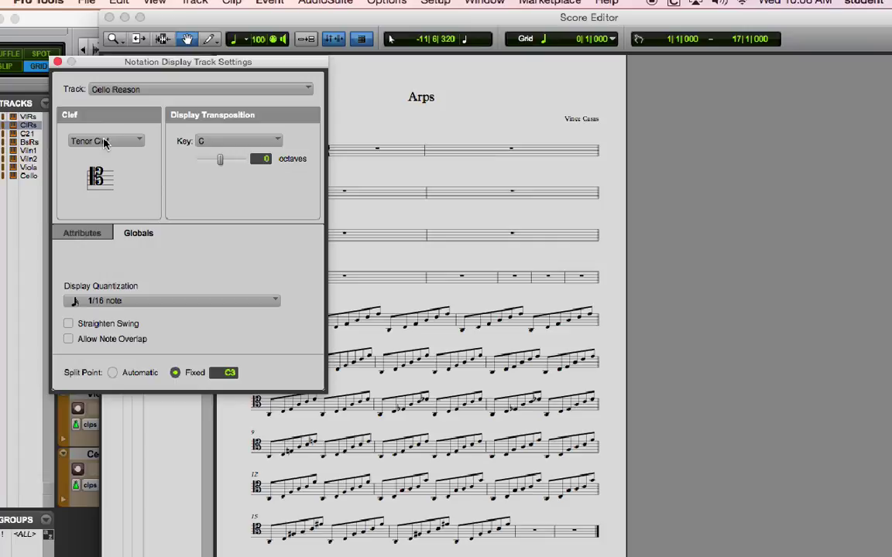
left_click(105, 143)
left_click(116, 142)
left_click(125, 142)
left_click(109, 128)
left_click(124, 143)
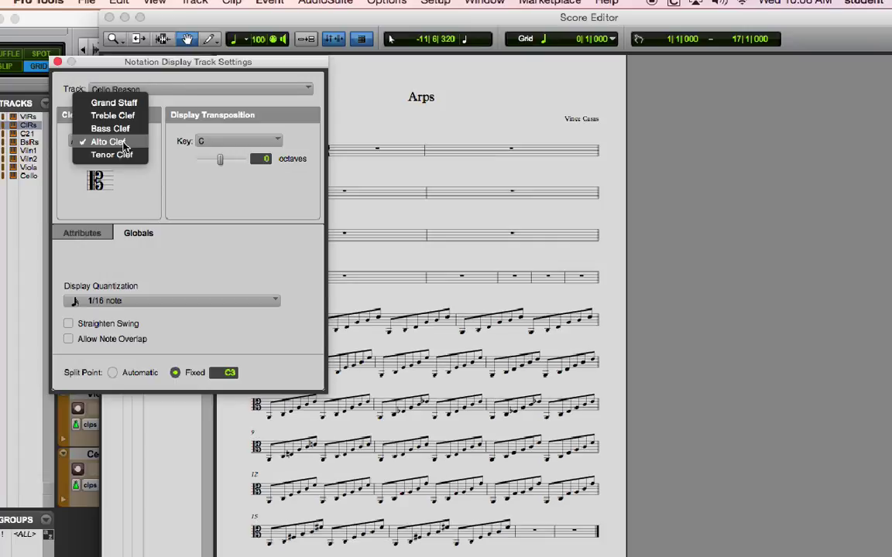
left_click(123, 144)
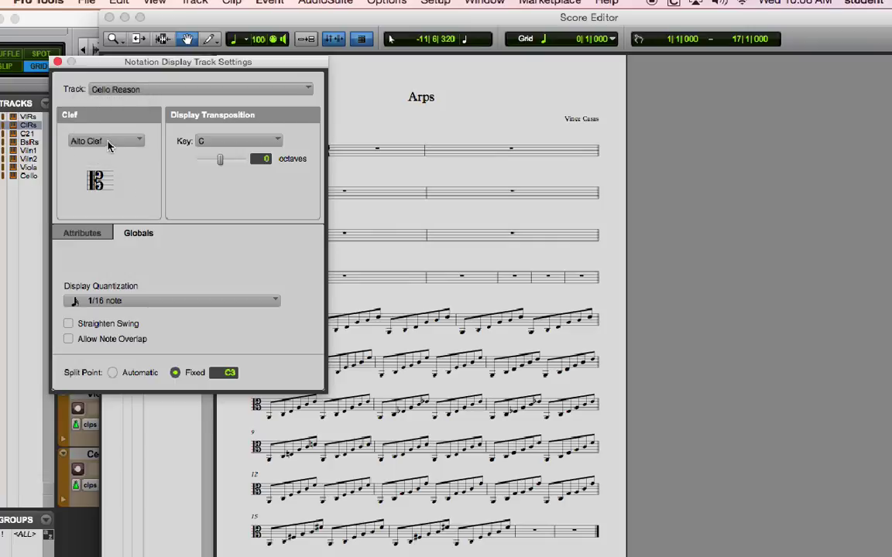
Set the Cello Reason track's clef to Bass Clef and close its notation settings.
left_click_drag(133, 71, 60, 25)
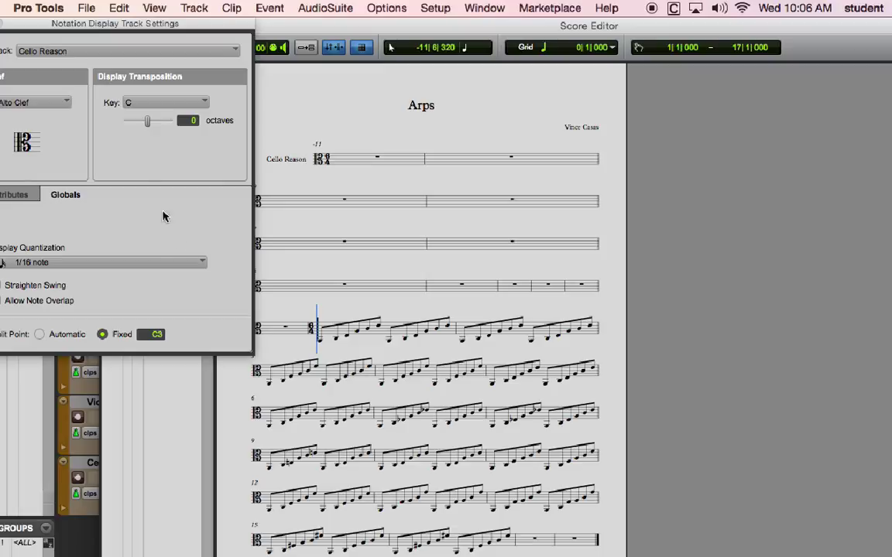
left_click(57, 106)
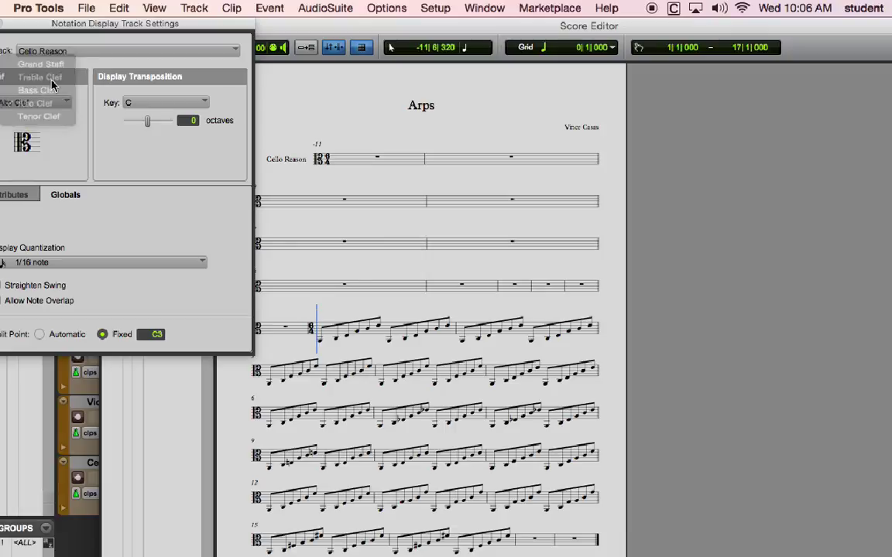
left_click(51, 78)
left_click(47, 101)
left_click(44, 118)
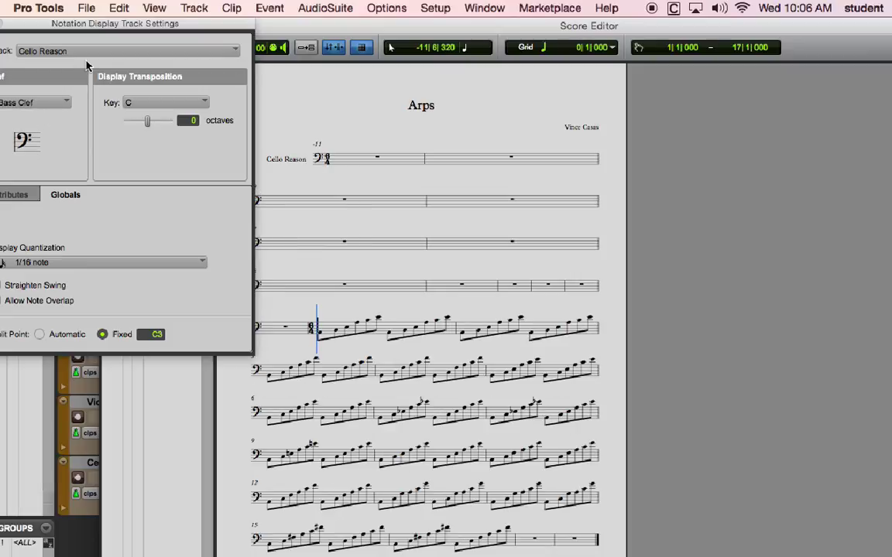
left_click_drag(48, 23, 163, 71)
left_click(102, 71)
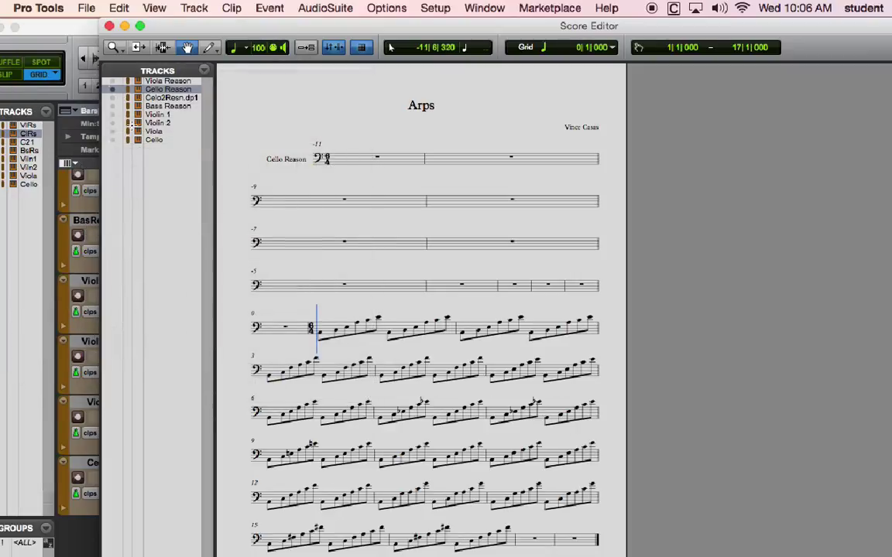
Show only the Viola Reason track in the score and set its notation clef to Alto Clef.
left_click(181, 82)
left_click(112, 81)
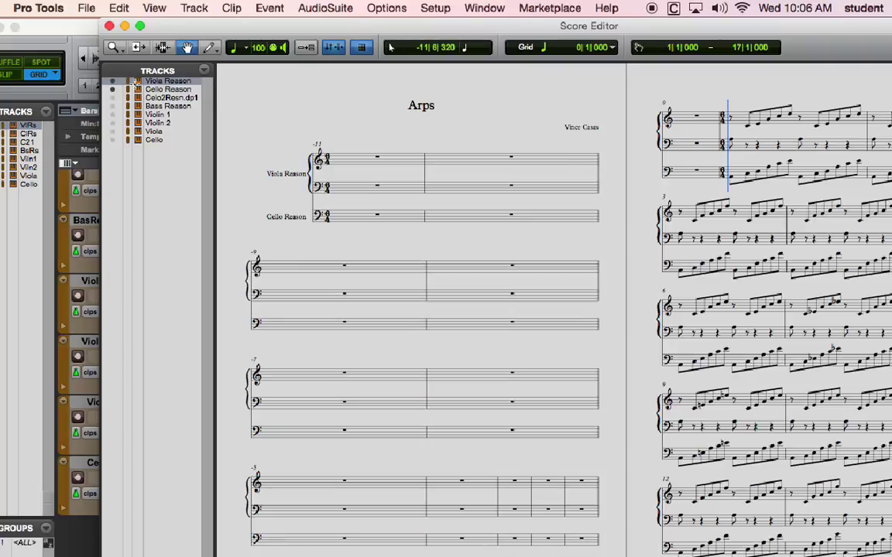
left_click(112, 89)
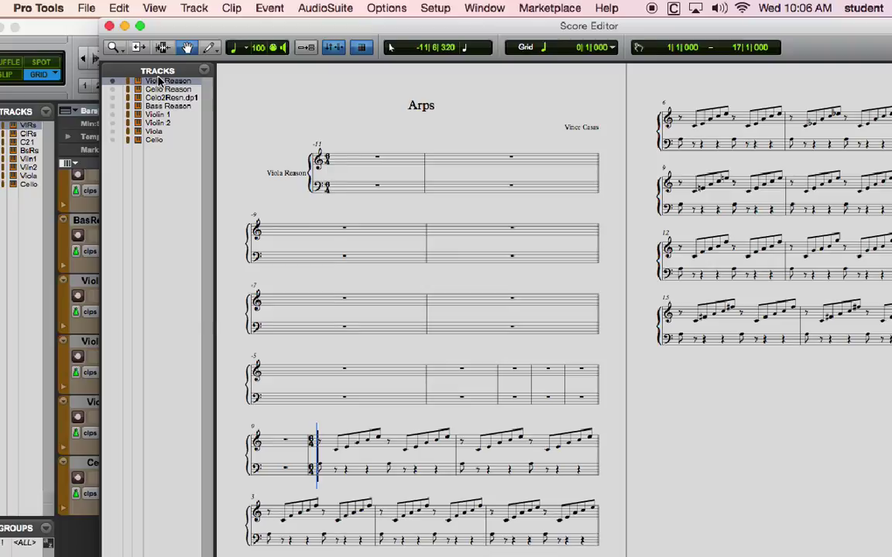
right_click(164, 82)
left_click(178, 309)
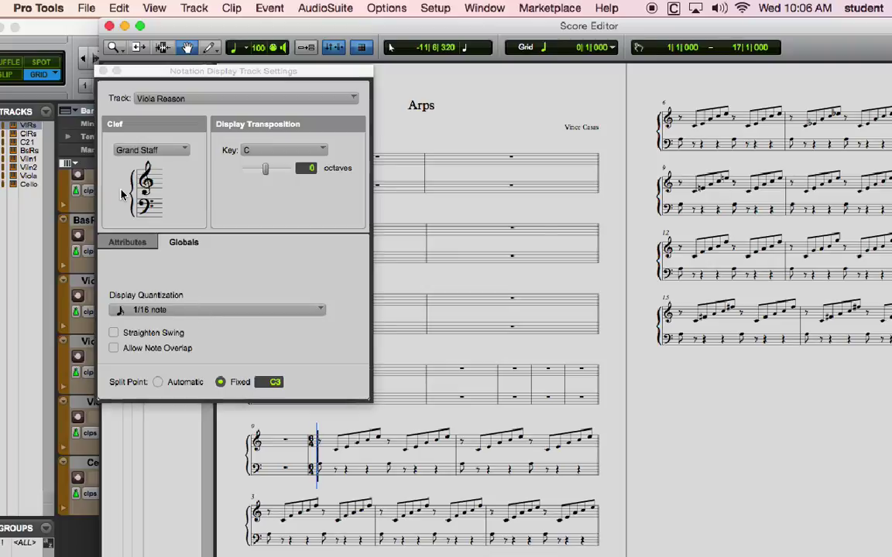
left_click(146, 155)
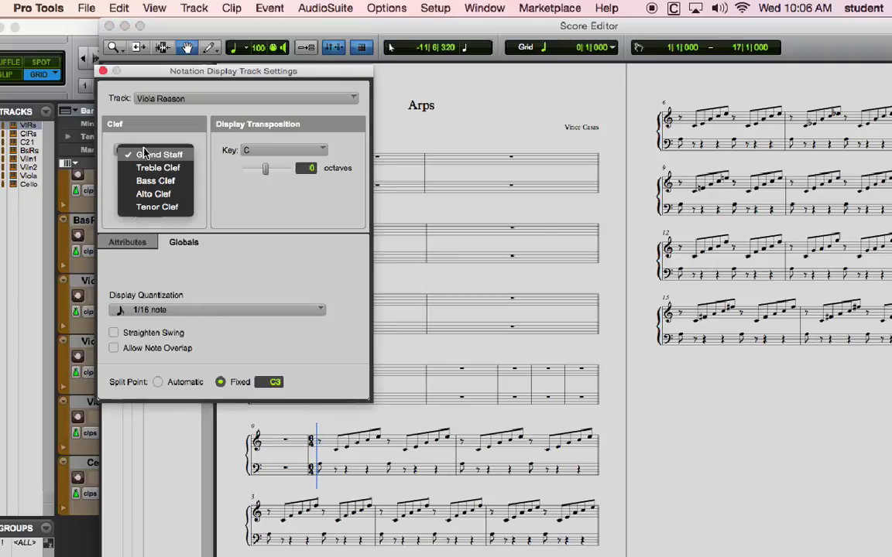
left_click(153, 193)
left_click_drag(229, 71, 125, 16)
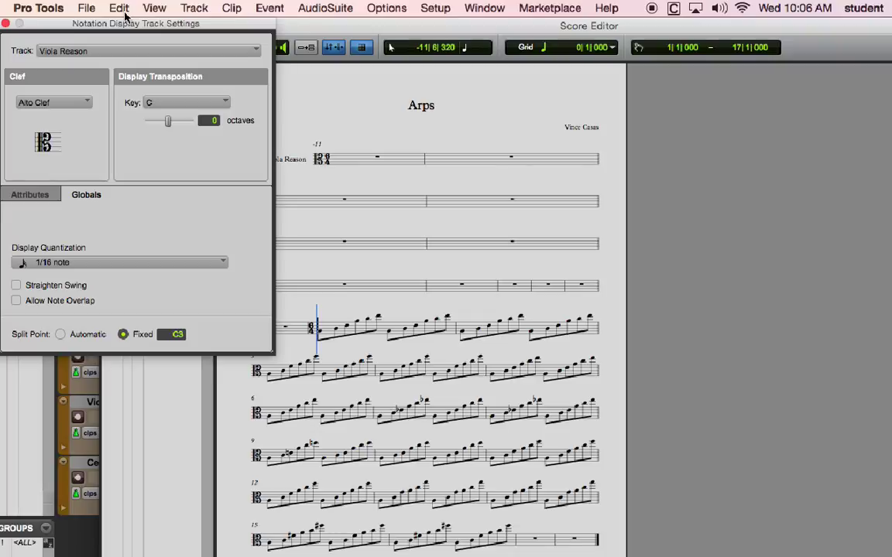
left_click(6, 23)
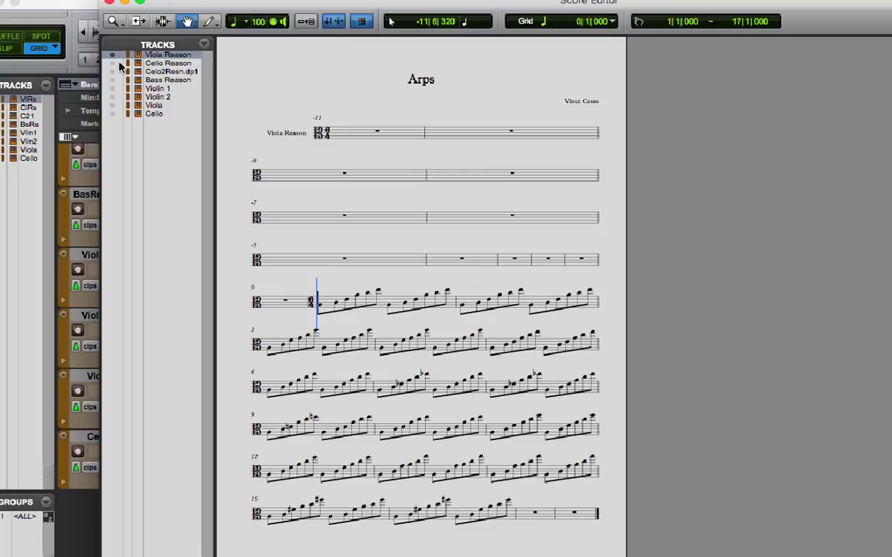
Show the Cello Reason, Celo2Resn.dp1 and Bass Reason tracks in the score together with Viola Reason.
left_click(112, 33)
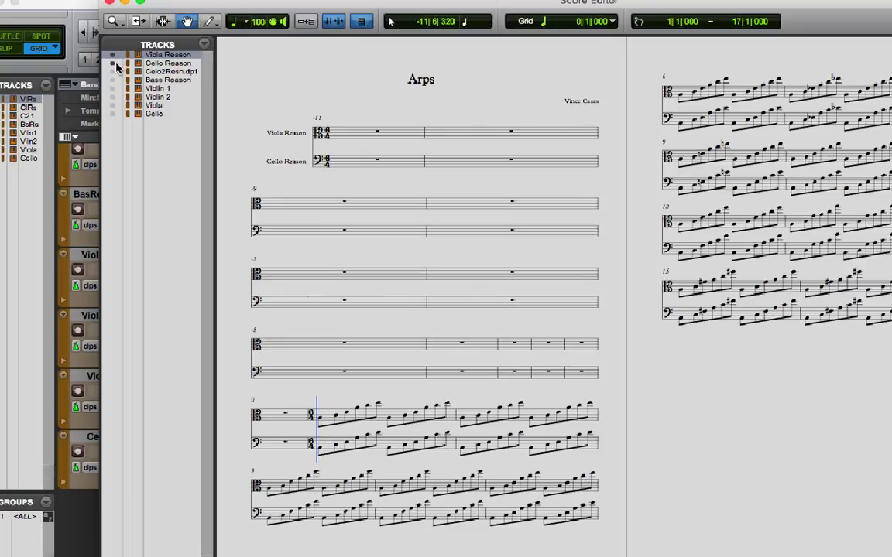
left_click(113, 71)
left_click(112, 80)
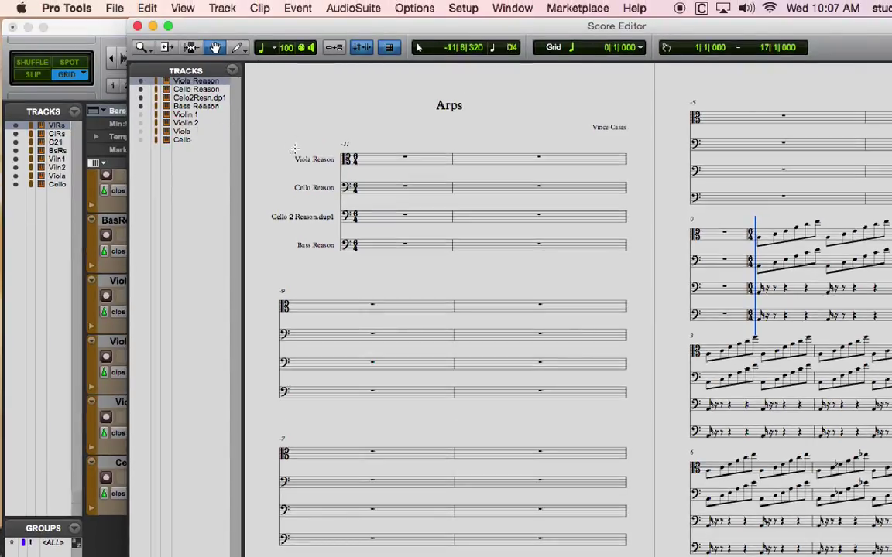
Rename the Cello 2 Reason.dup1 track as Cello 2 from its staff name in the score.
double_click(319, 221)
left_click(432, 195)
double_click(432, 195)
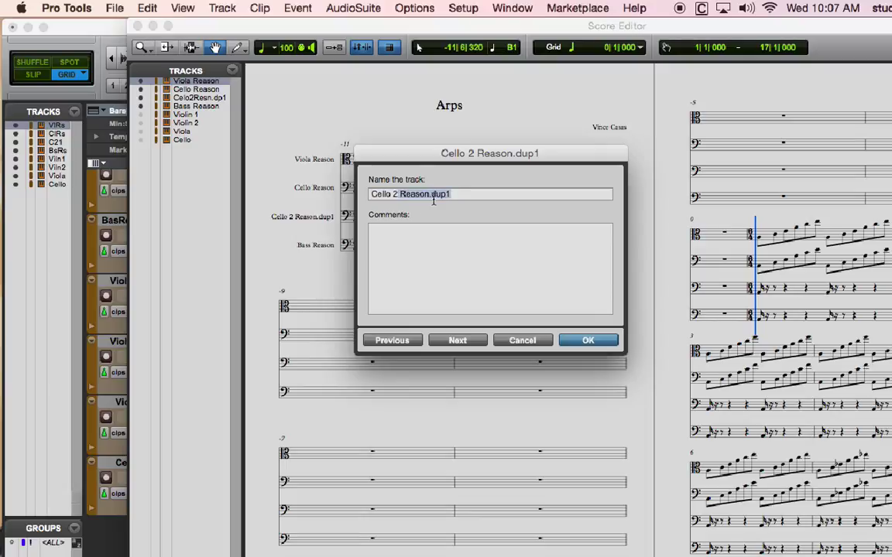
key("BackSpace")
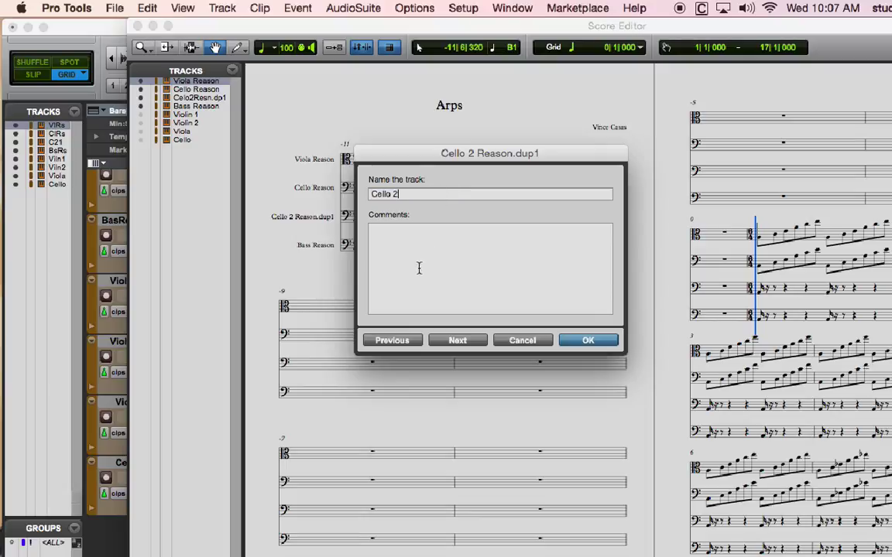
left_click(461, 340)
Rename the Bass Reason track as Bass.
left_click_drag(397, 194, 426, 195)
key("BackSpace")
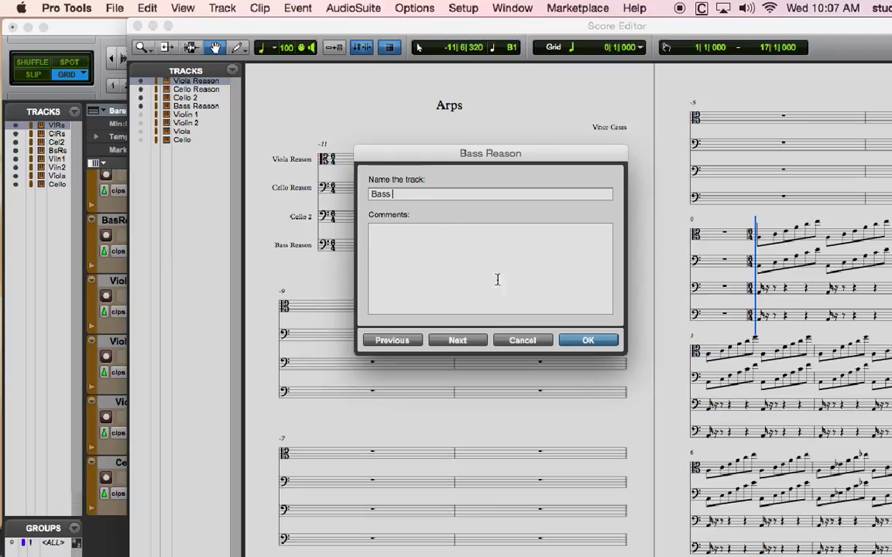
left_click(457, 340)
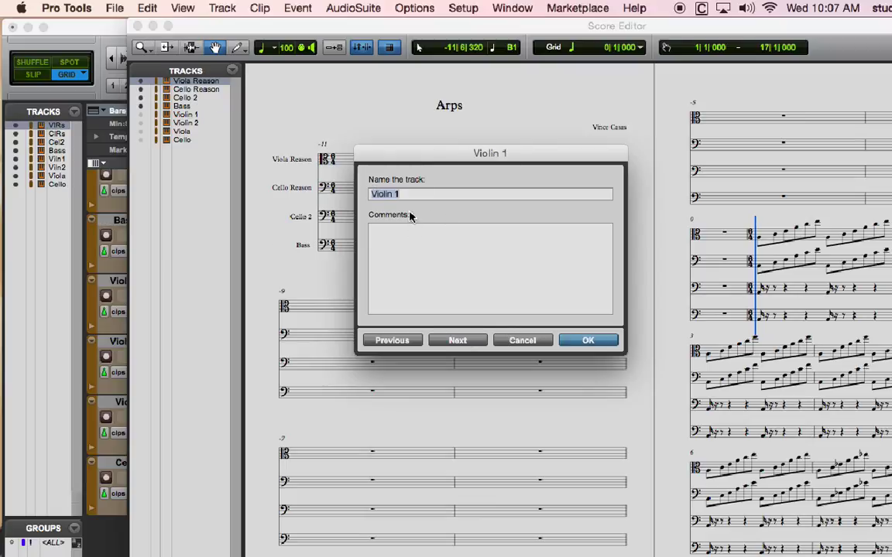
Go back to the Viola Reason track in the naming dialog and rename it as Viola a.
left_click(411, 342)
left_click(409, 342)
left_click(409, 342)
left_click(409, 342)
left_click(408, 343)
left_click(441, 194)
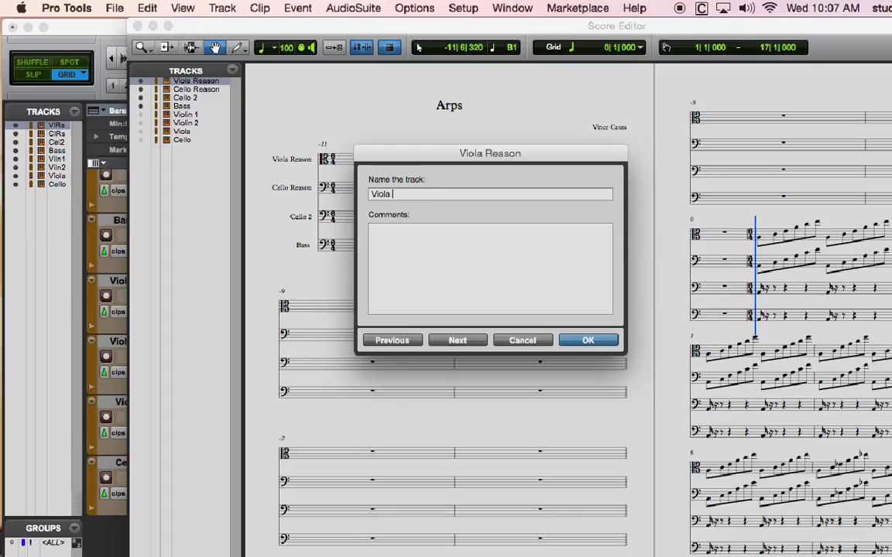
key("Return")
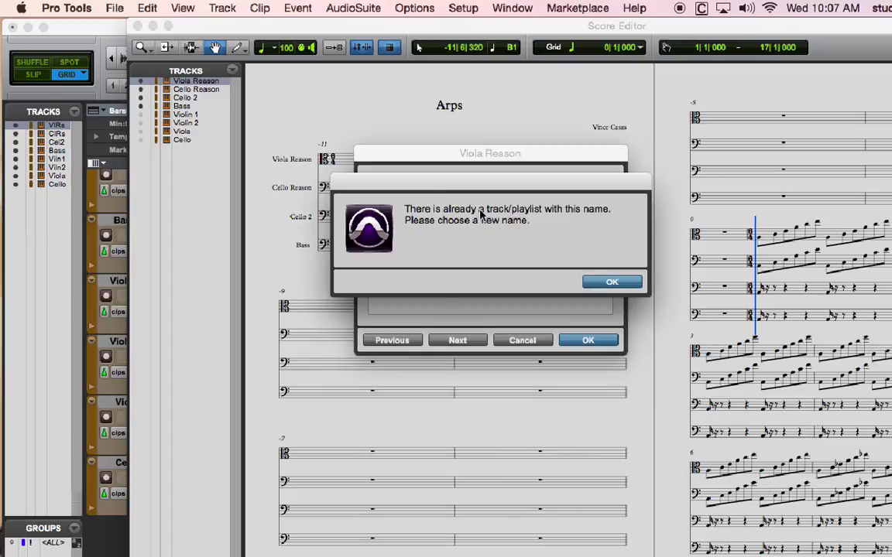
left_click(603, 280)
left_click(425, 193)
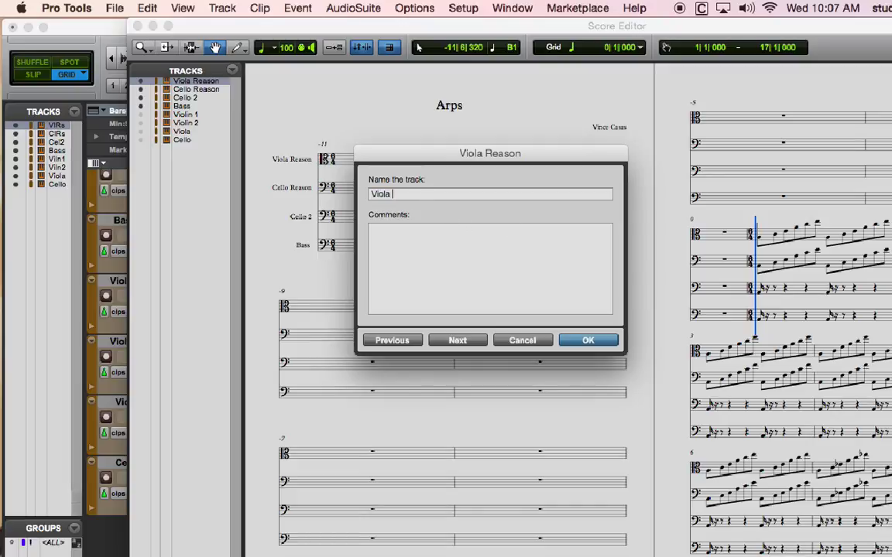
left_click(606, 343)
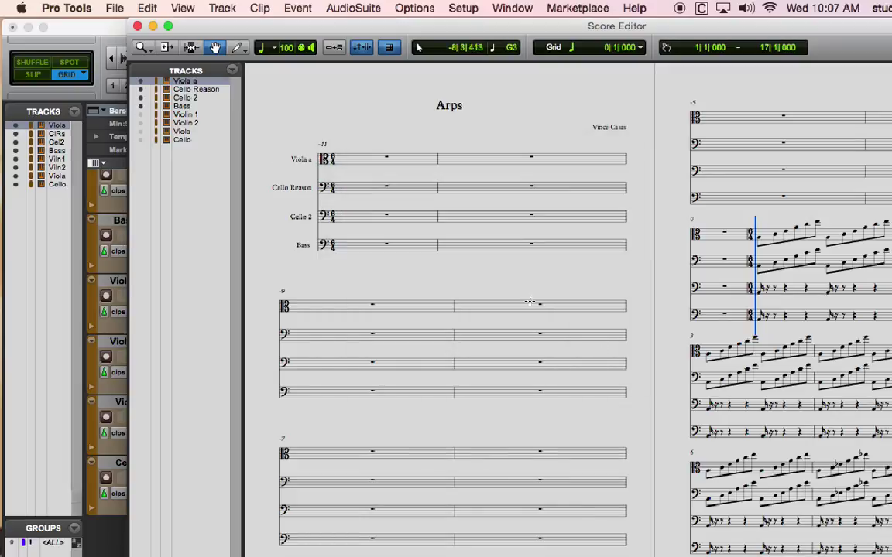
Rename the Cello Reason track as Cello a from its staff name in the score.
double_click(306, 195)
left_click_drag(413, 194, 399, 205)
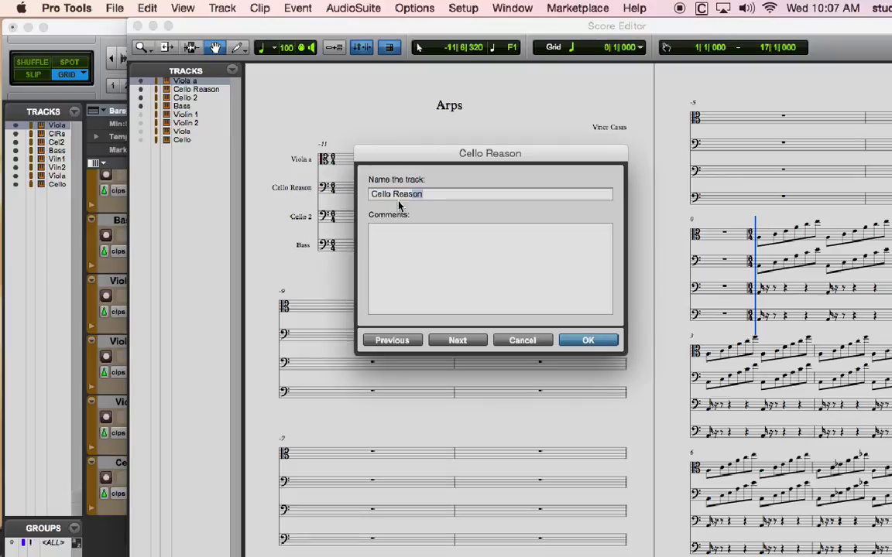
key("BackSpace")
key("BackSpace")
key("BackSpace")
key("Return")
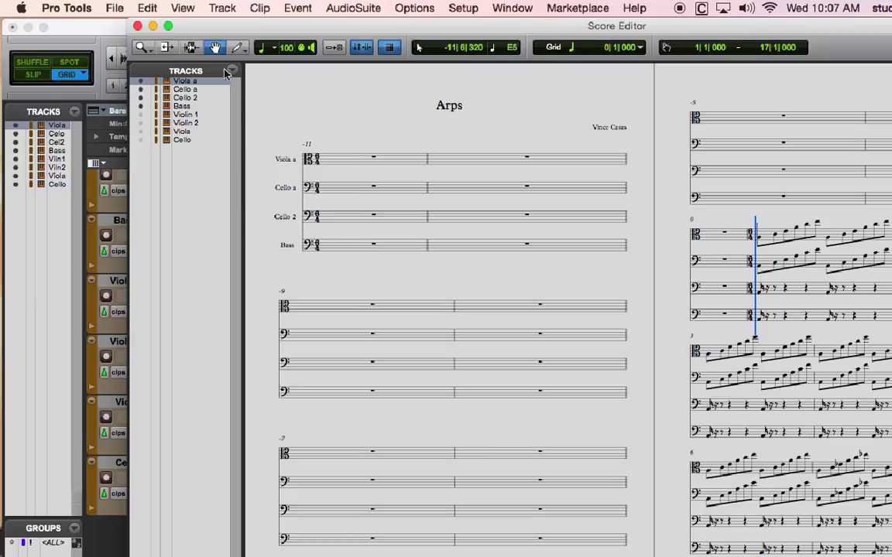
In the Edit window, select bars -10|1|000 to 1|1|000 across all tracks and remove them with Cut Time.
left_click(101, 31)
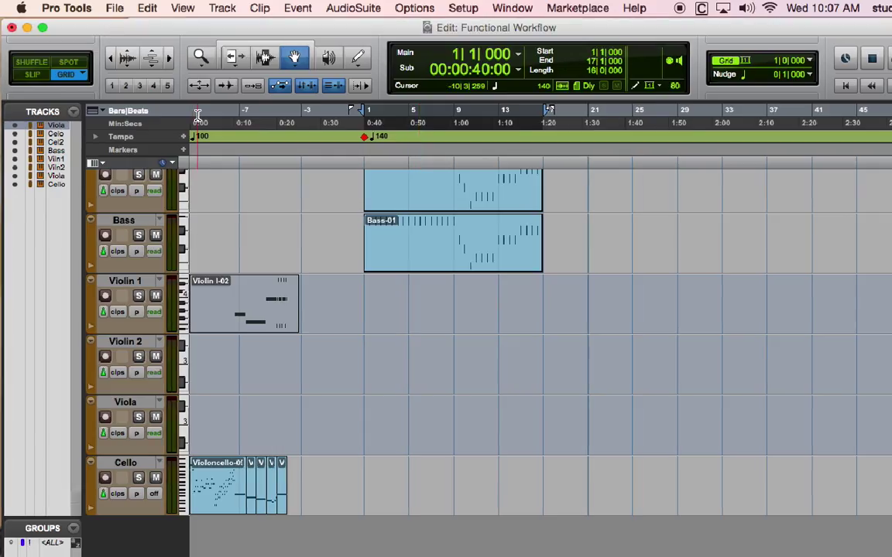
left_click(350, 154)
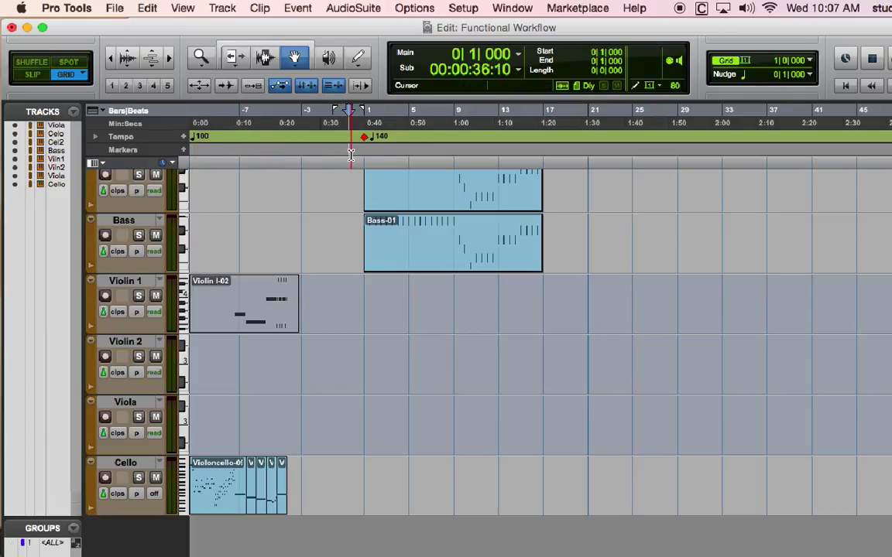
left_click_drag(365, 165, 146, 225)
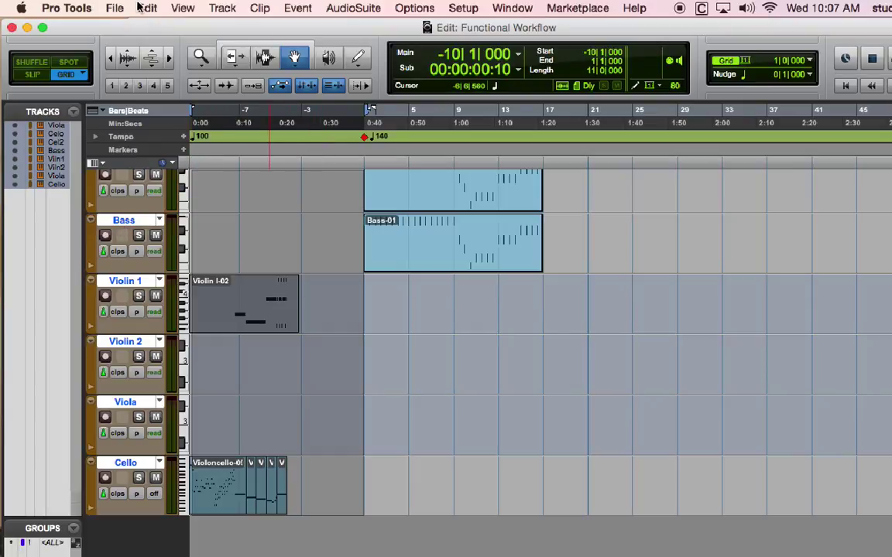
left_click(225, 8)
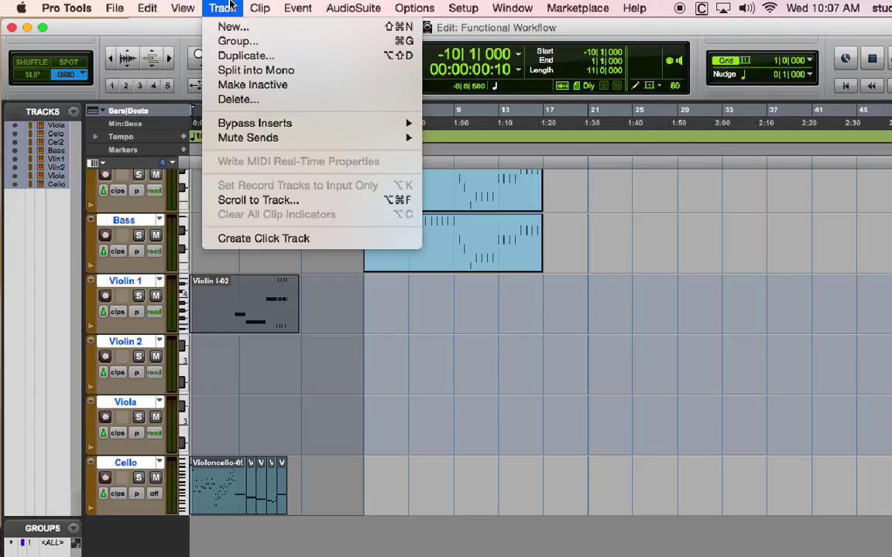
mouse_move(327, 13)
mouse_move(298, 10)
mouse_move(315, 31)
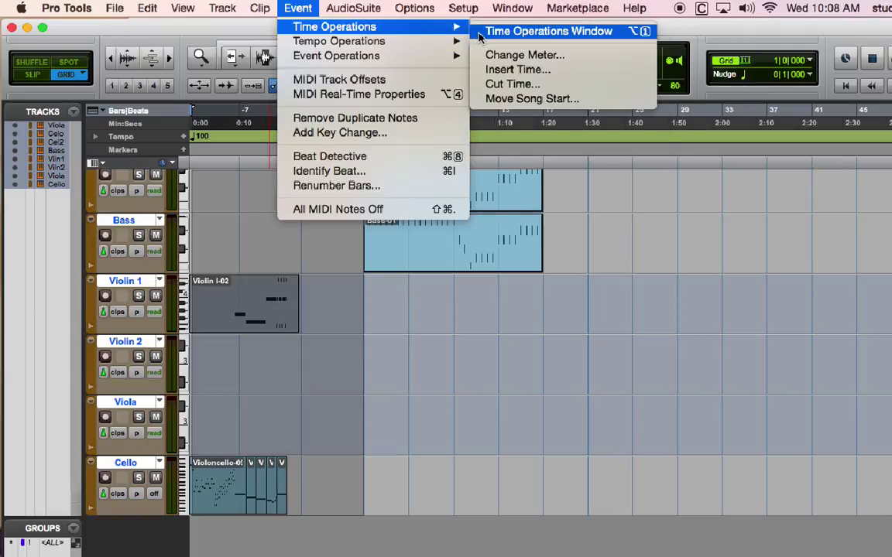
left_click(495, 84)
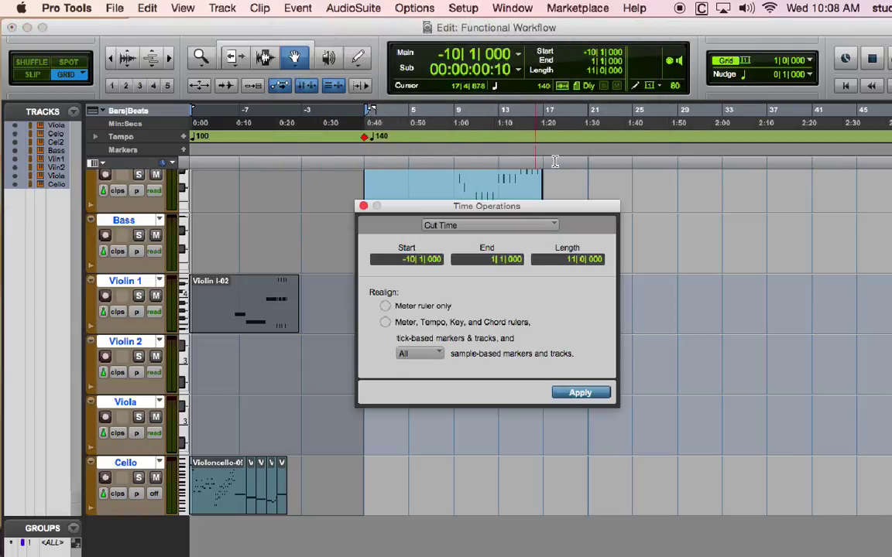
left_click(606, 394)
Reopen the Score Editor and hide the Violin 1, Violin 2, Viola and Cello tracks from the score.
left_click(512, 8)
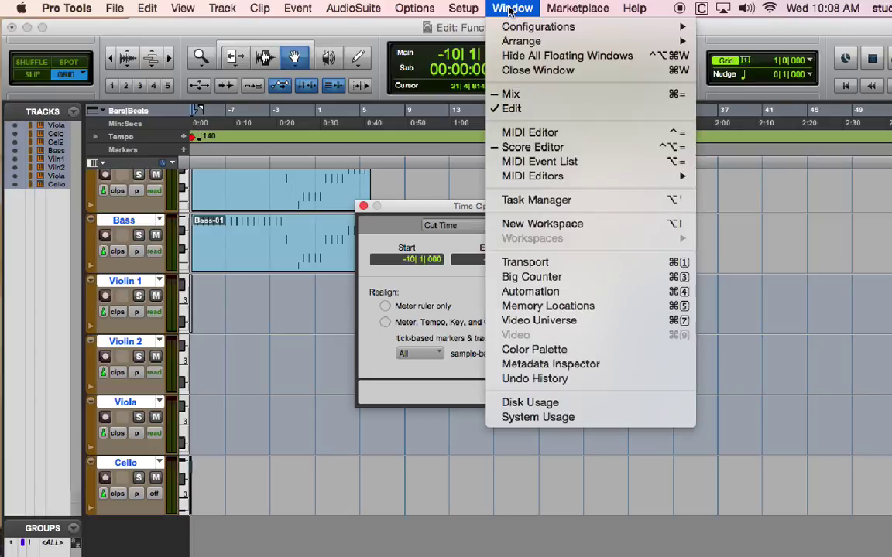
left_click(548, 147)
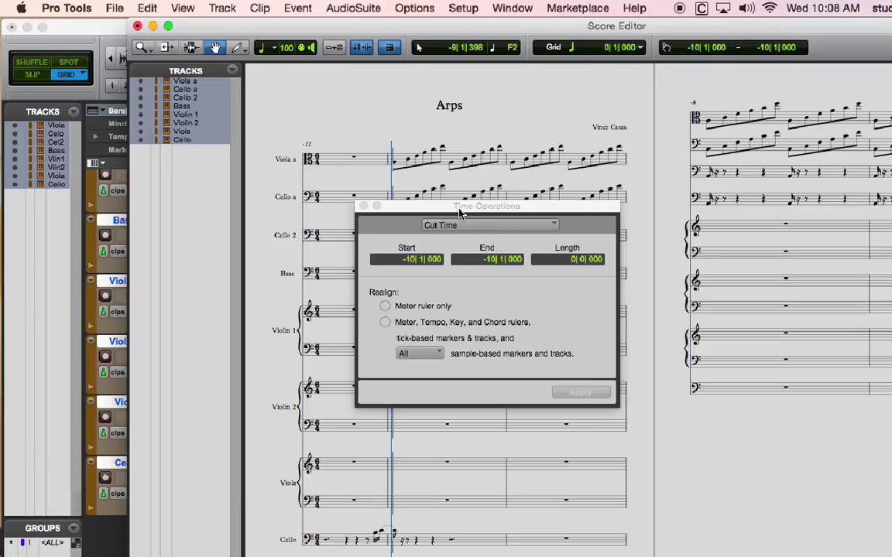
left_click_drag(460, 210, 653, 398)
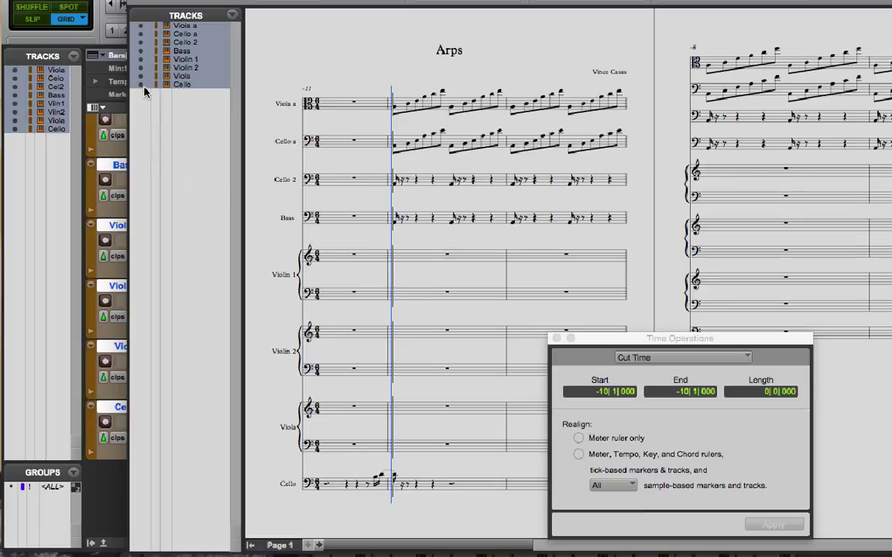
left_click(140, 83)
left_click(141, 75)
left_click(140, 68)
left_click(141, 59)
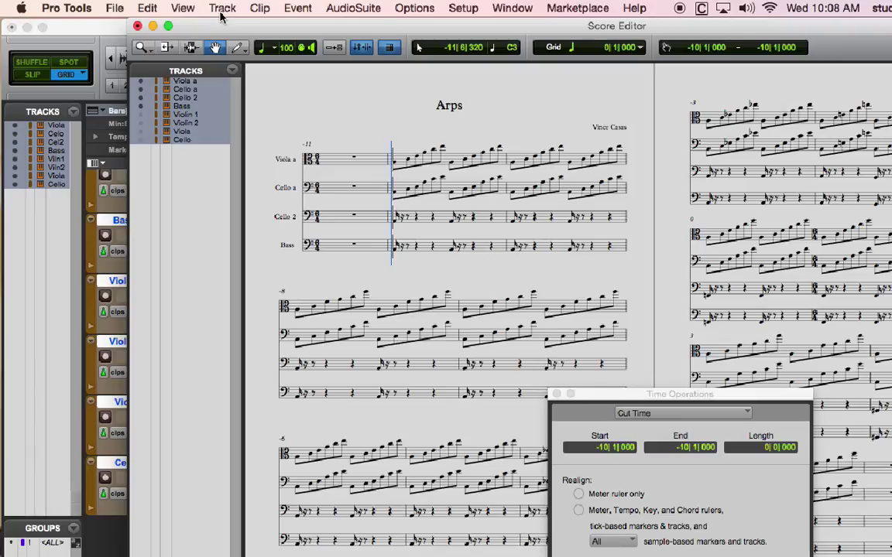
Return to the Edit window, activate the Selector tool and set the grid to 1/4 note.
left_click_drag(216, 28, 544, 174)
scroll(253, 359, "up", 3)
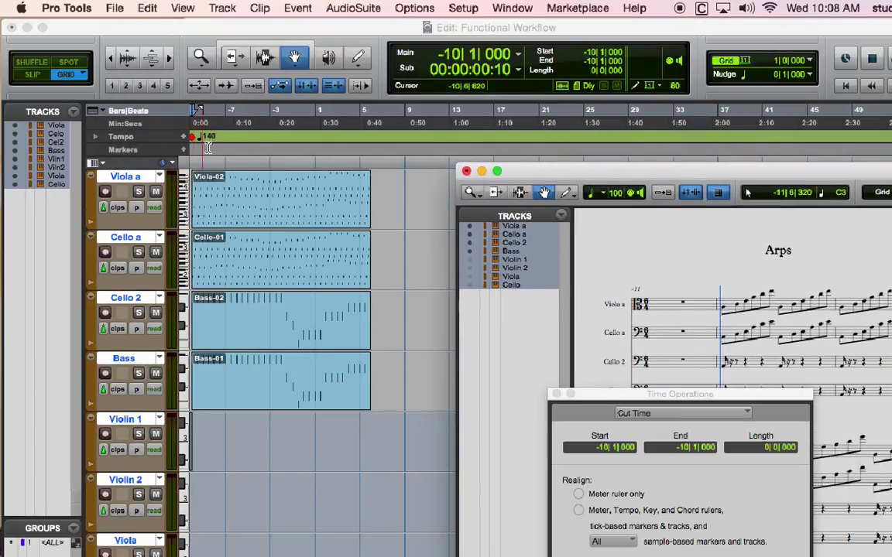
left_click(233, 72)
left_click(264, 57)
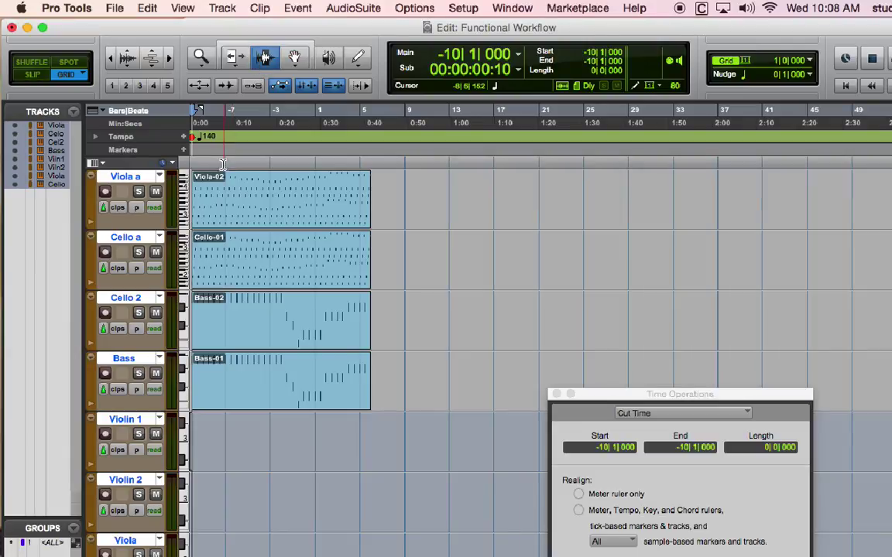
left_click(127, 176)
left_click(126, 237, "shift")
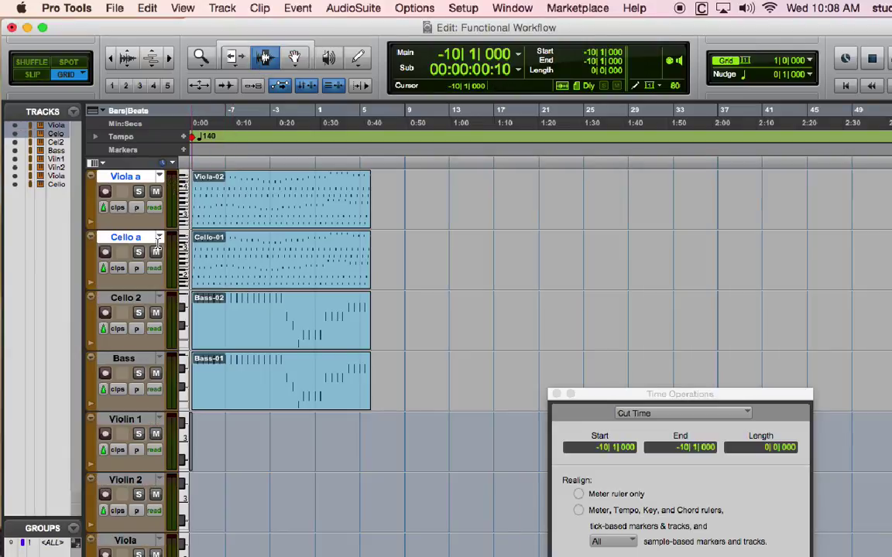
left_click(783, 62)
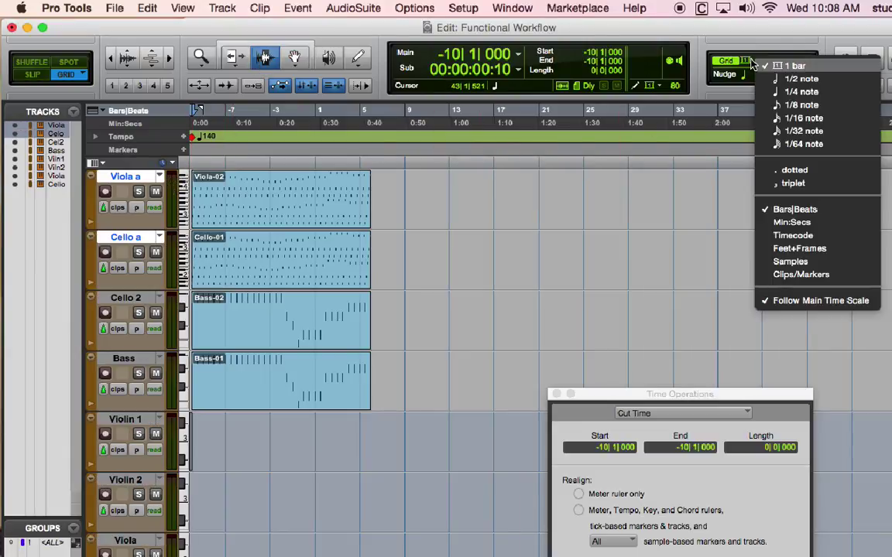
left_click(701, 93)
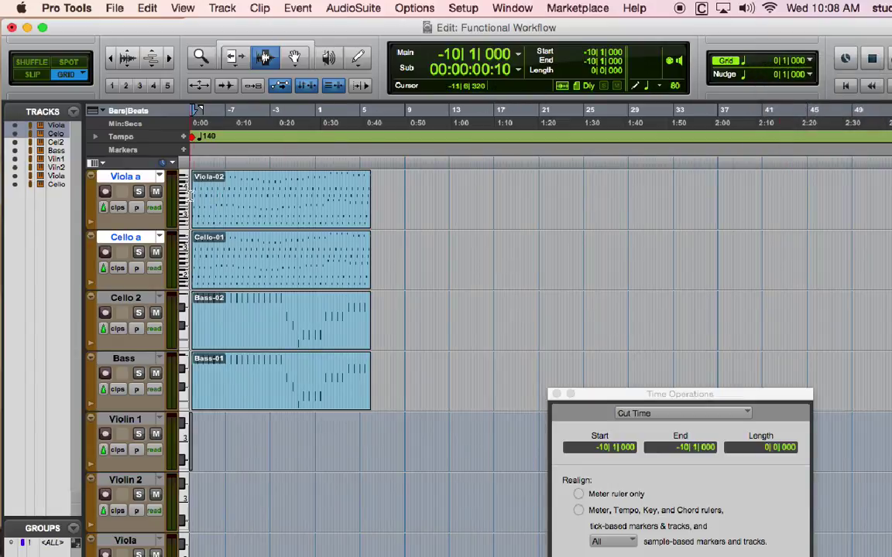
Select the leftover time before the clips, from -11|6|320 to -10|1|000, across the tracks and remove it with Cut Time.
left_click_drag(194, 198, 128, 358)
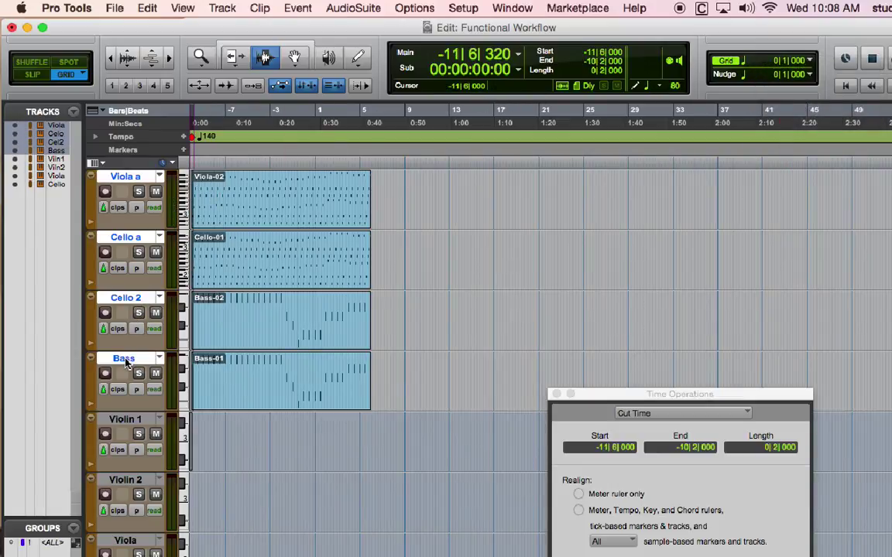
left_click(167, 57)
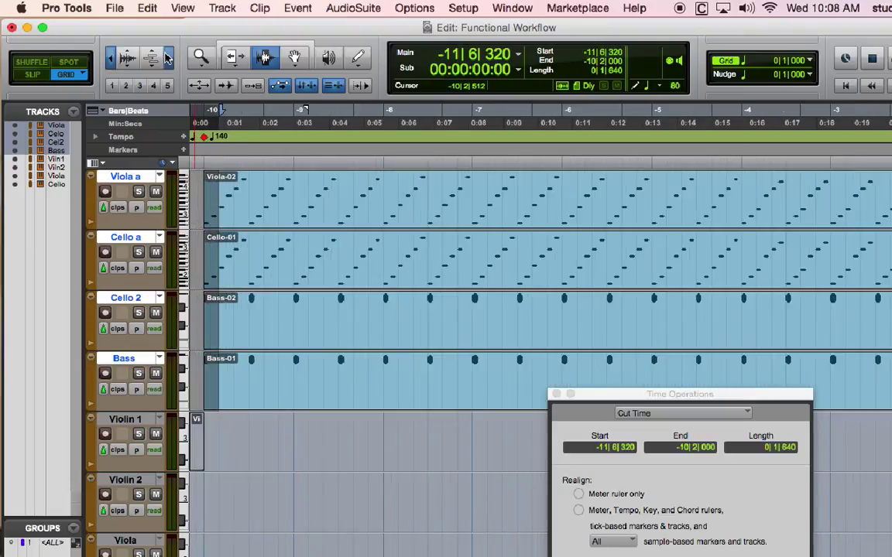
left_click(167, 57)
left_click_drag(215, 183, 191, 476)
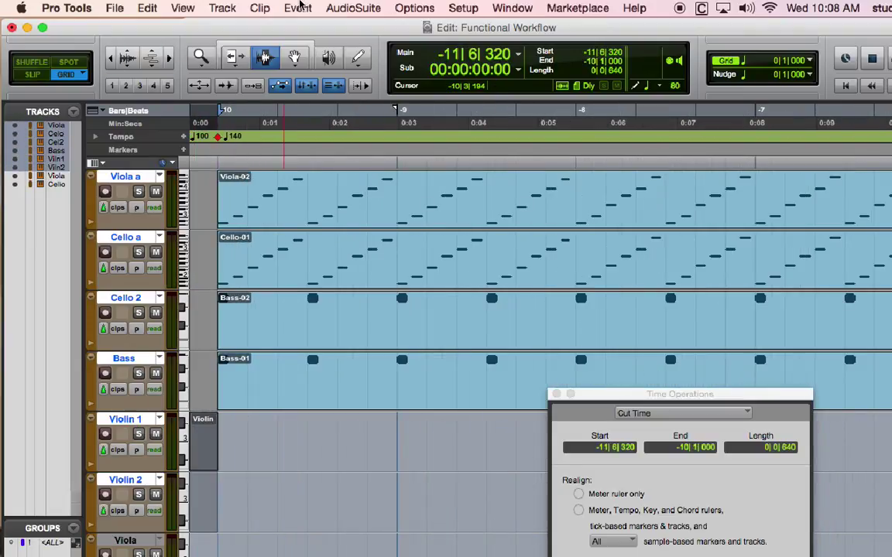
left_click_drag(573, 394, 402, 46)
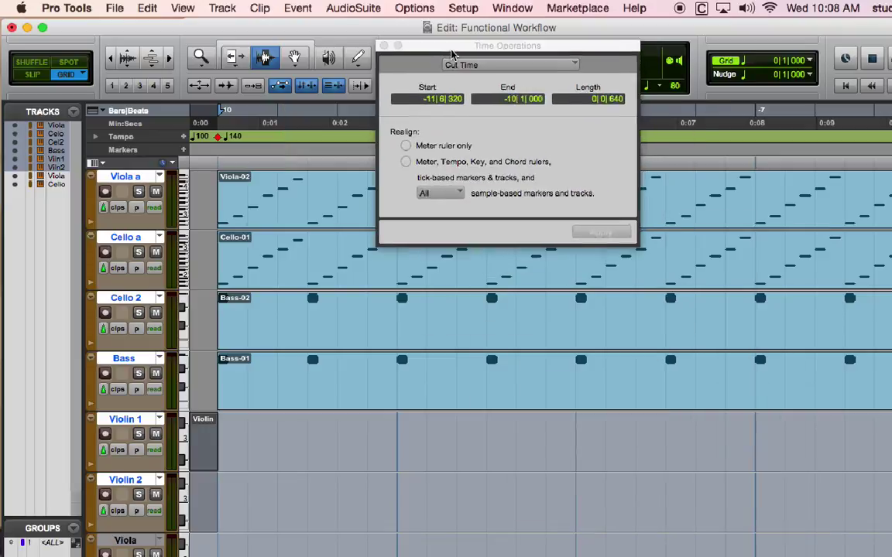
left_click(533, 198)
left_click(596, 232)
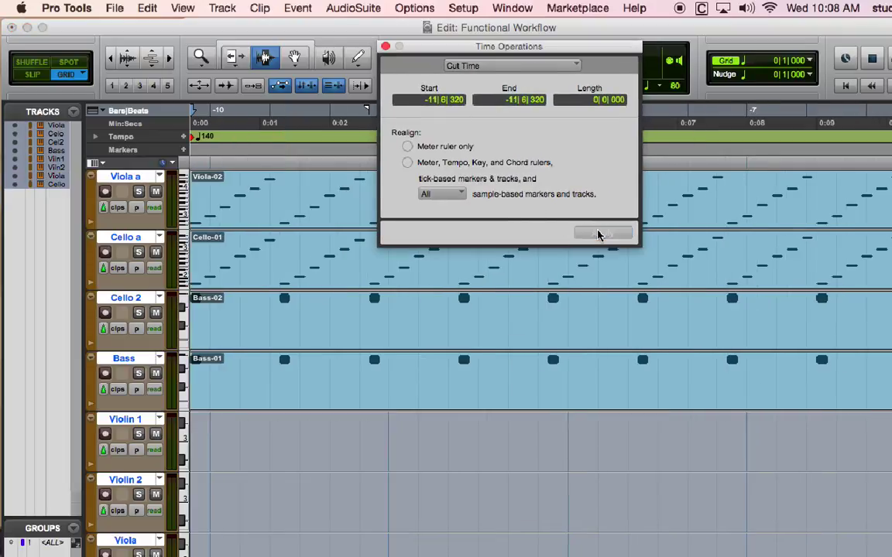
Reopen the Score Editor and place it beneath the Edit window's rulers to compare the notation with the timeline.
left_click(463, 7)
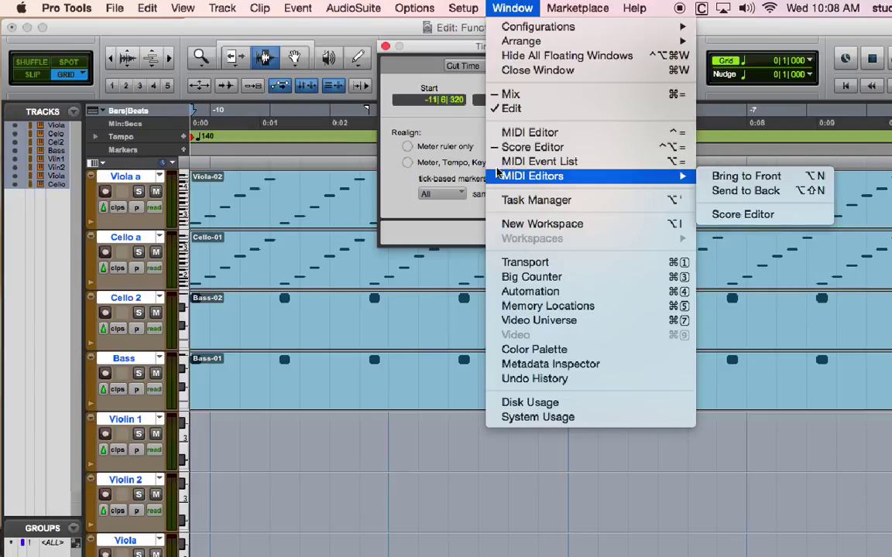
left_click(533, 147)
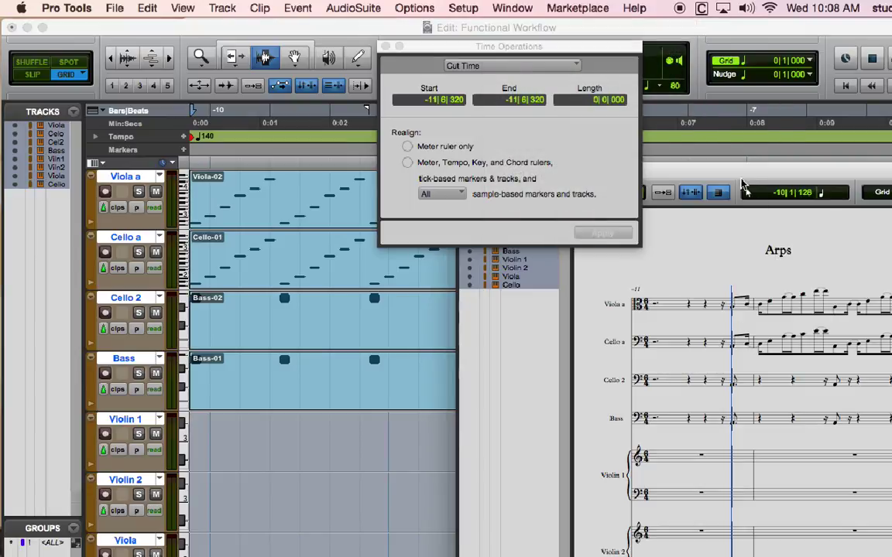
left_click_drag(726, 178, 387, 321)
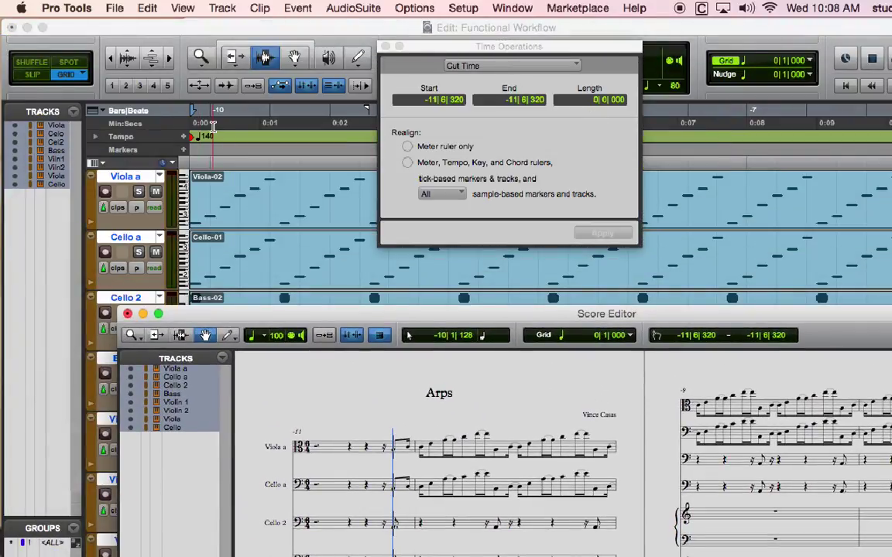
Undo the last Cut Time edit and close the Time Operations window.
left_click(211, 167)
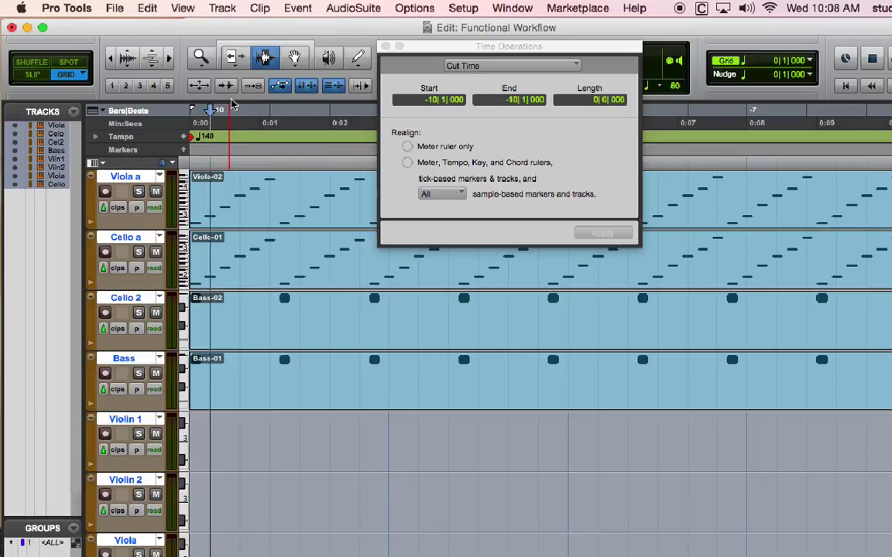
key("super+z")
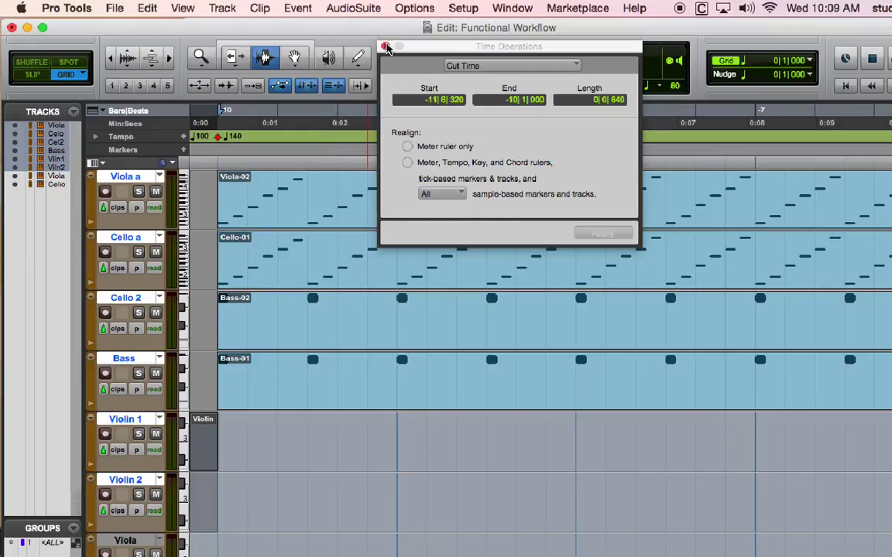
left_click(385, 48)
Use Move Song Start to move the song start to the clips' first beat at 0:00.400, renumbering it as bar 1.
left_click(224, 179)
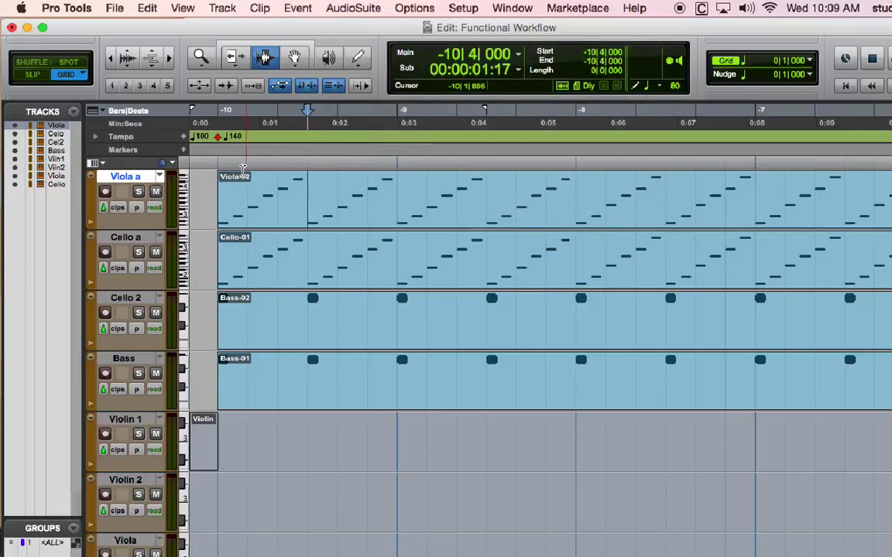
left_click(193, 114)
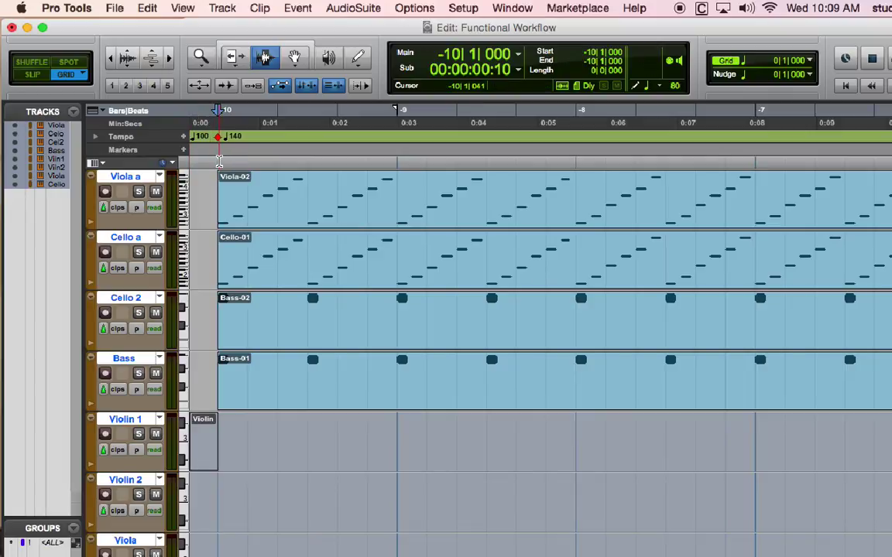
left_click(297, 7)
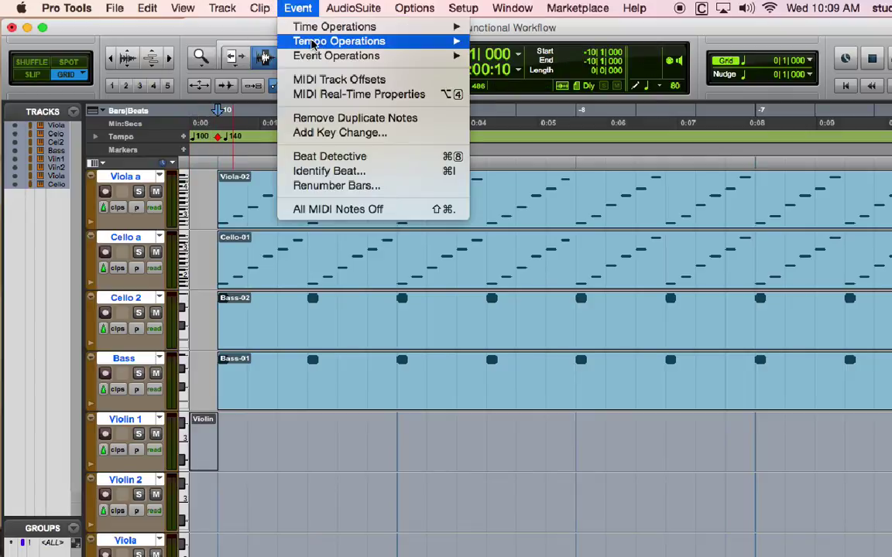
mouse_move(403, 27)
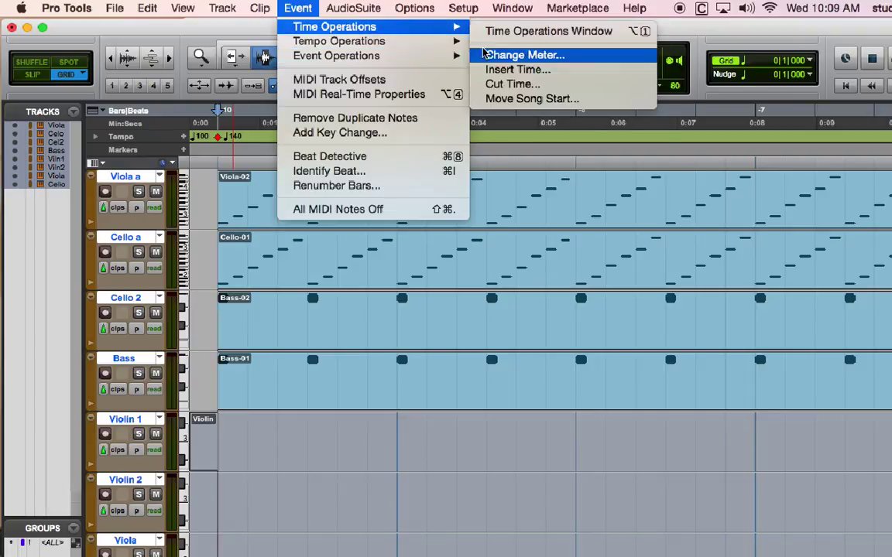
left_click(531, 99)
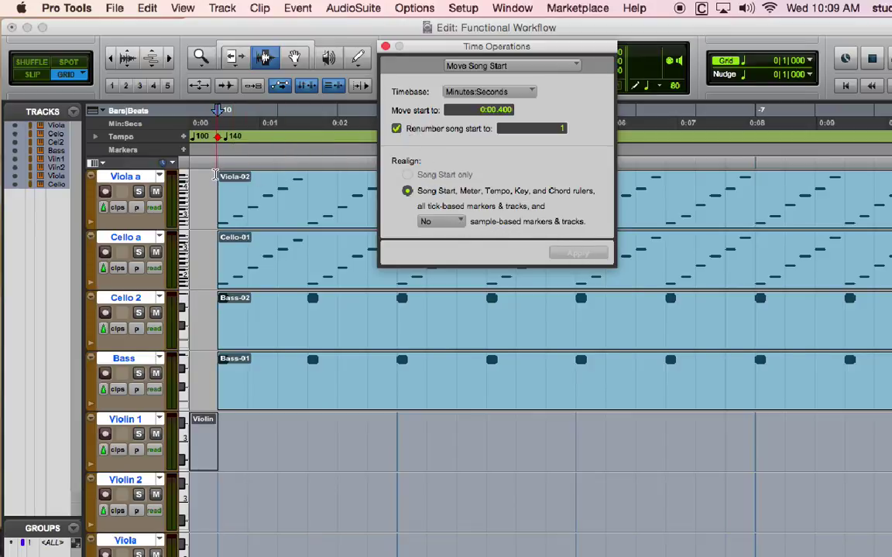
left_click(218, 175)
left_click(501, 205)
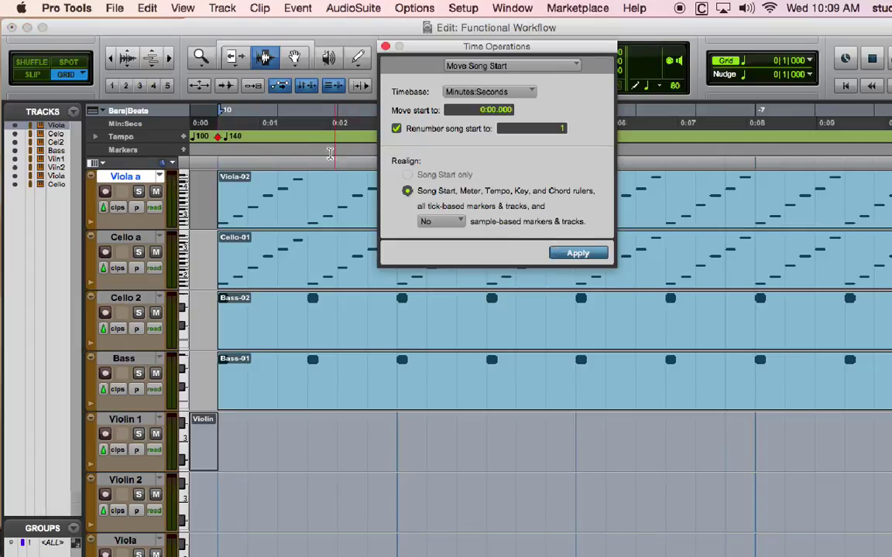
left_click_drag(218, 167, 240, 171)
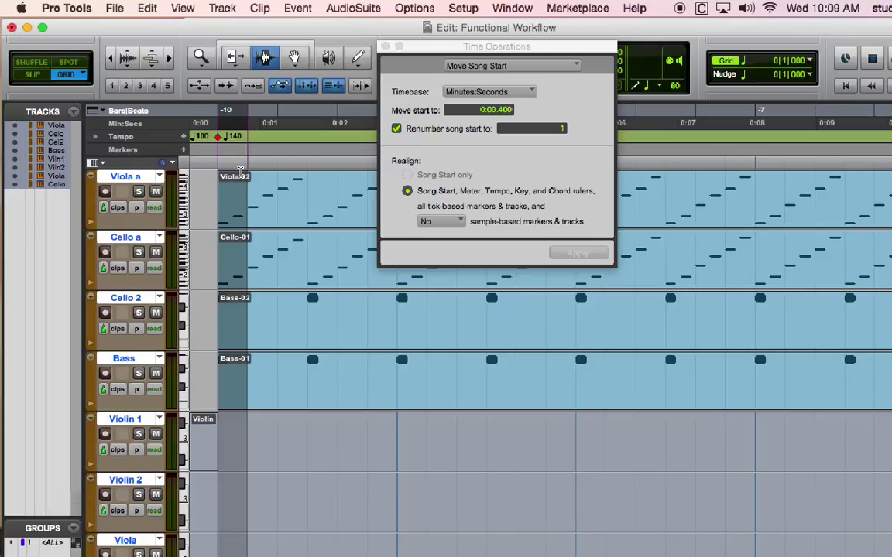
left_click(573, 242)
left_click(576, 254)
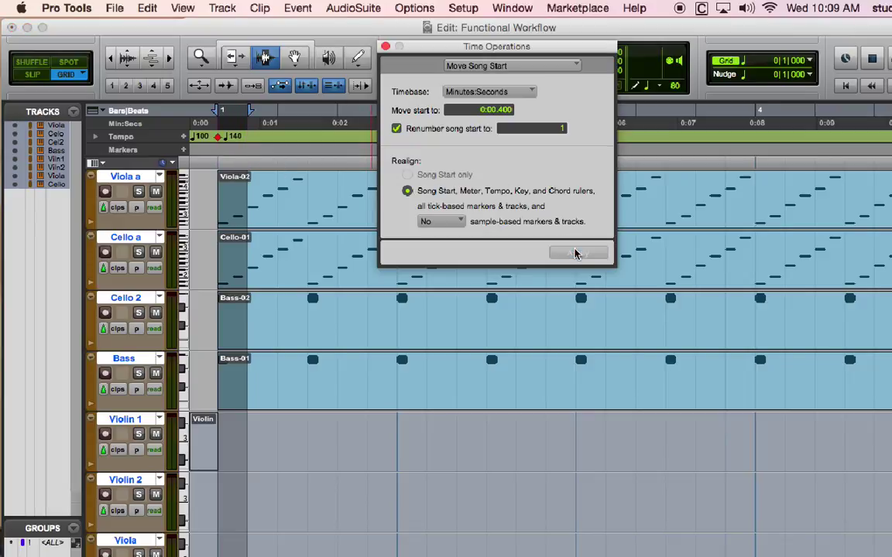
Reopen the Score Editor, clear the note selection and move the window up to show all the staves.
left_click(465, 8)
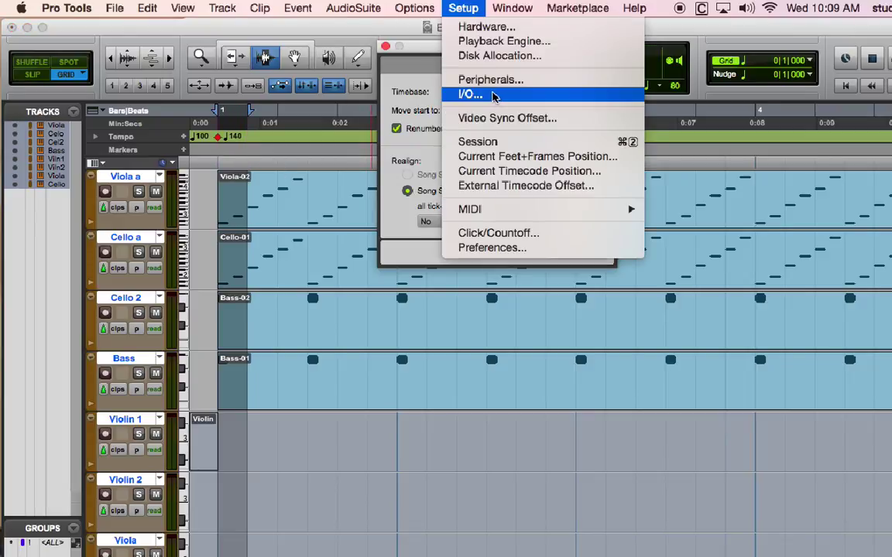
mouse_move(497, 8)
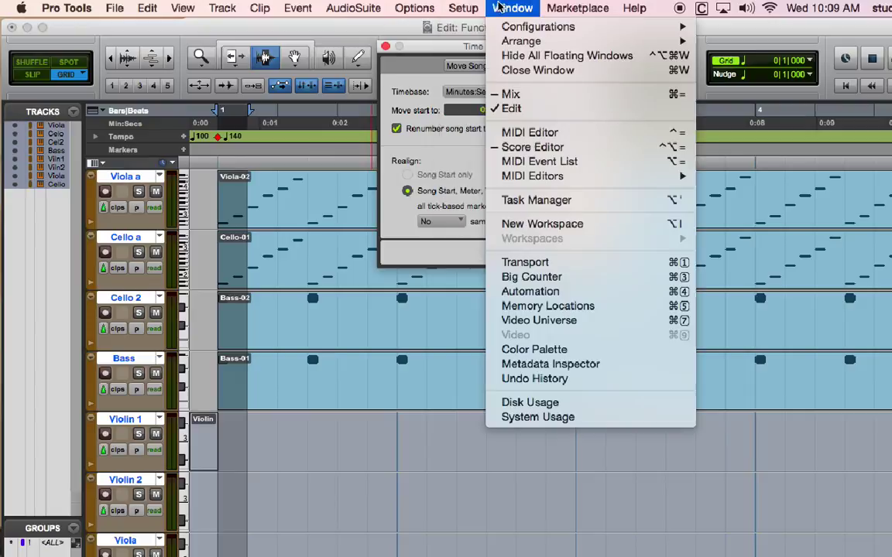
left_click(591, 149)
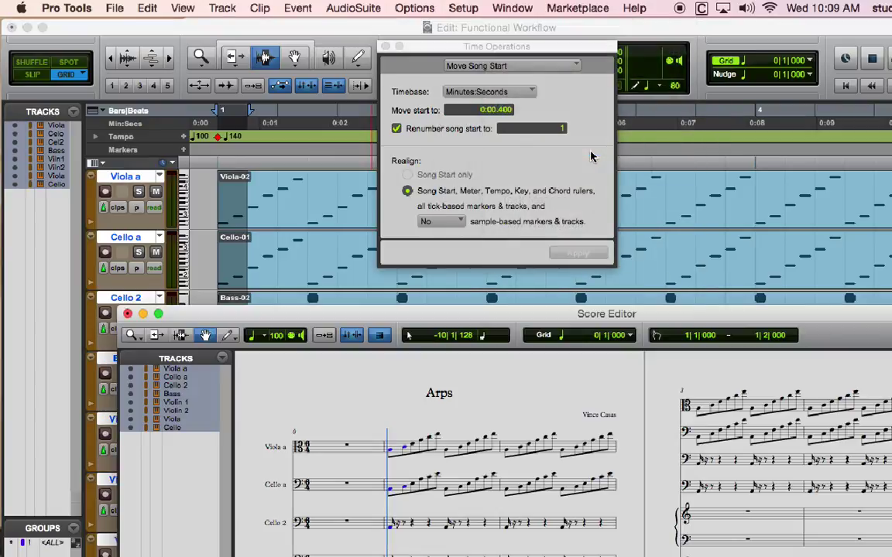
double_click(510, 316)
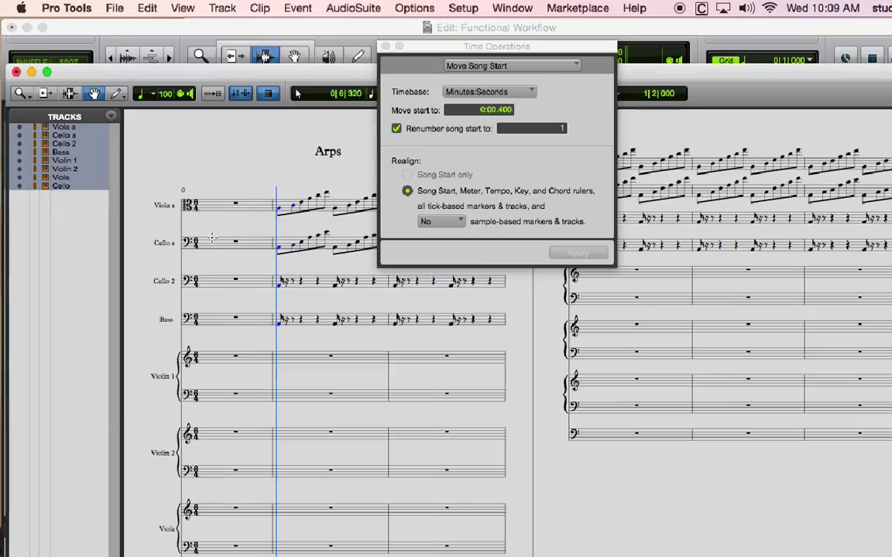
left_click_drag(215, 187, 279, 306)
left_click(258, 206)
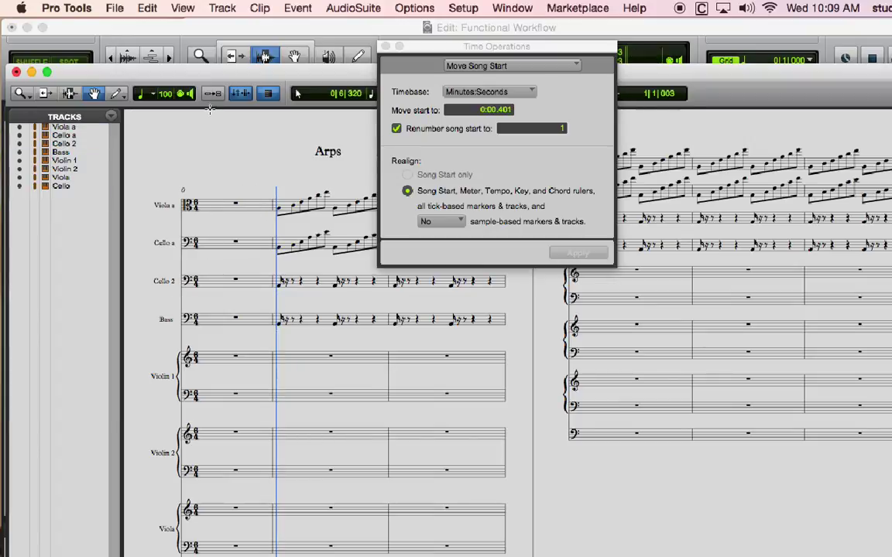
left_click_drag(215, 72, 224, 14)
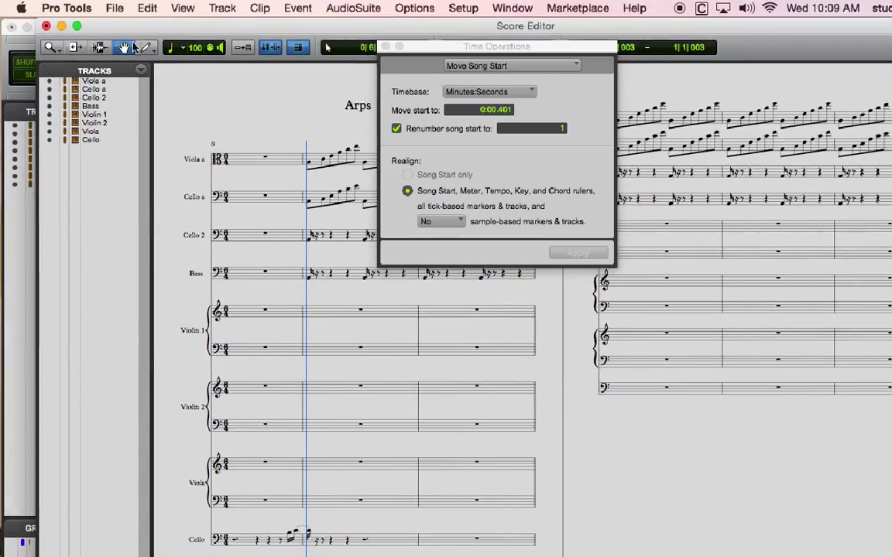
With the Selector tool, set the insertion point at the start of bar 1 on the Viola a staff, and close Time Operations.
left_click(99, 47)
left_click_drag(222, 145, 287, 520)
left_click(287, 518)
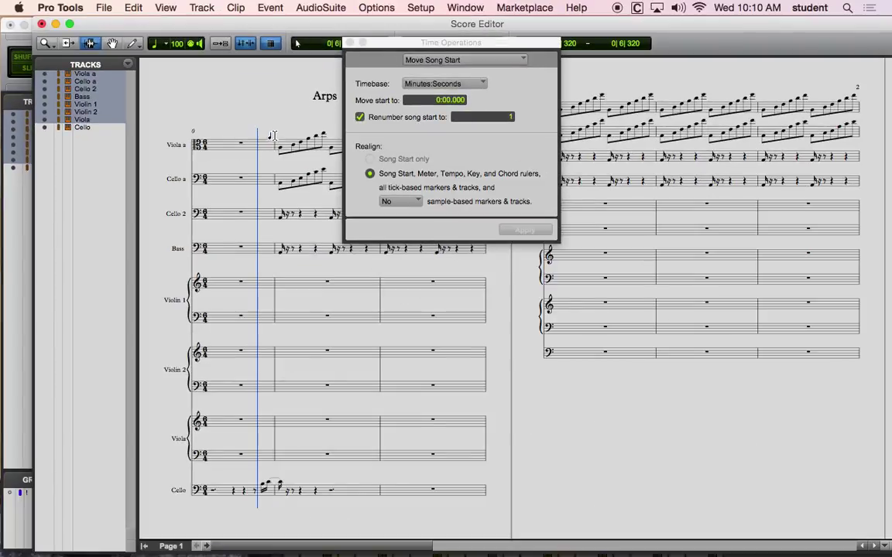
left_click(274, 138)
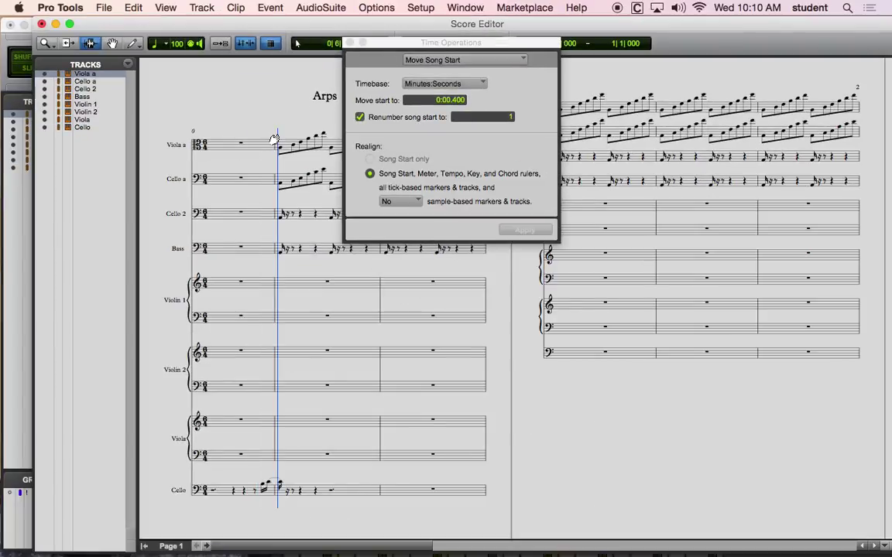
left_click(350, 42)
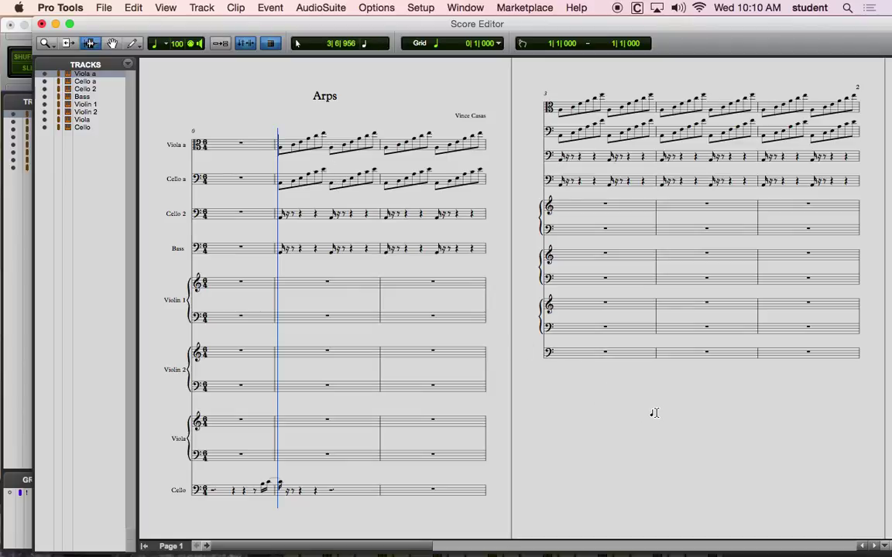
Hide the Violin 1, Violin 2, Viola and Cello tracks from the score.
left_click(43, 105)
left_click(46, 119)
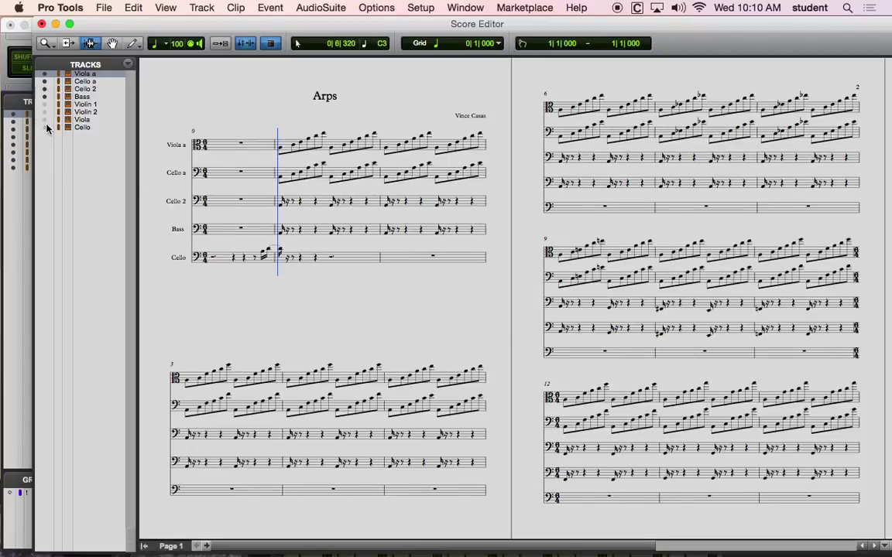
left_click(47, 126)
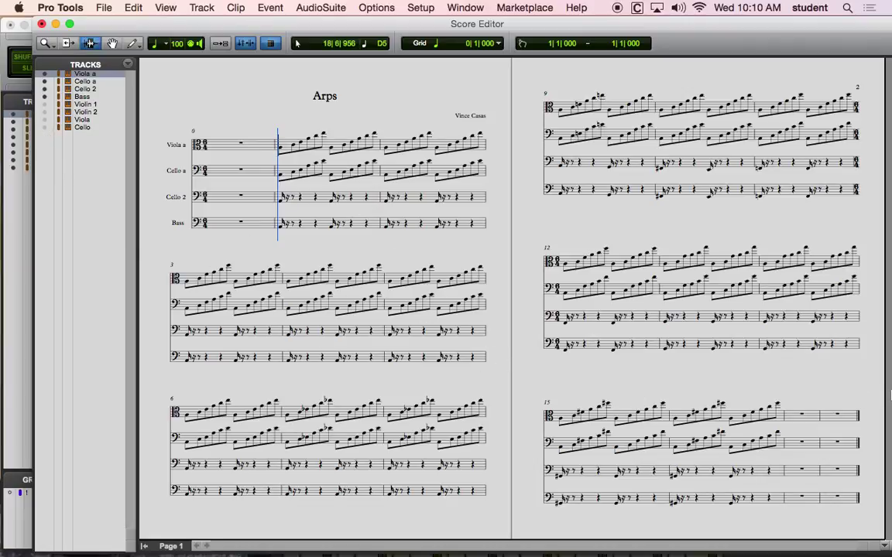
Send the four-staff score to Sibelius and accept switching to the General MIDI (basic) playback configuration.
right_click(245, 95)
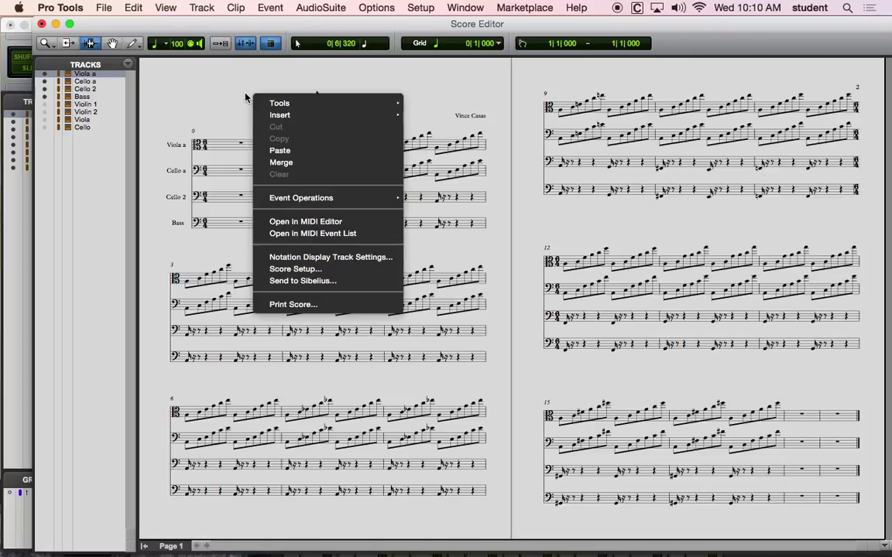
left_click(319, 281)
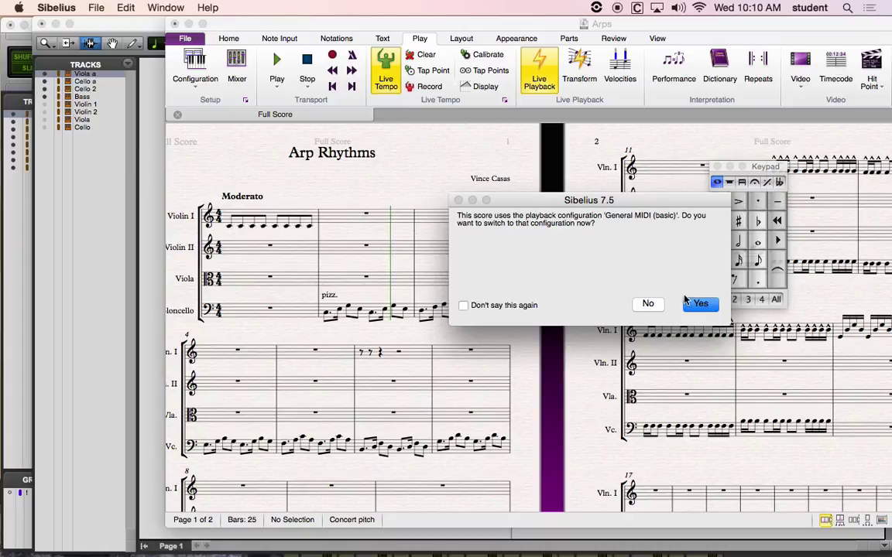
left_click(703, 305)
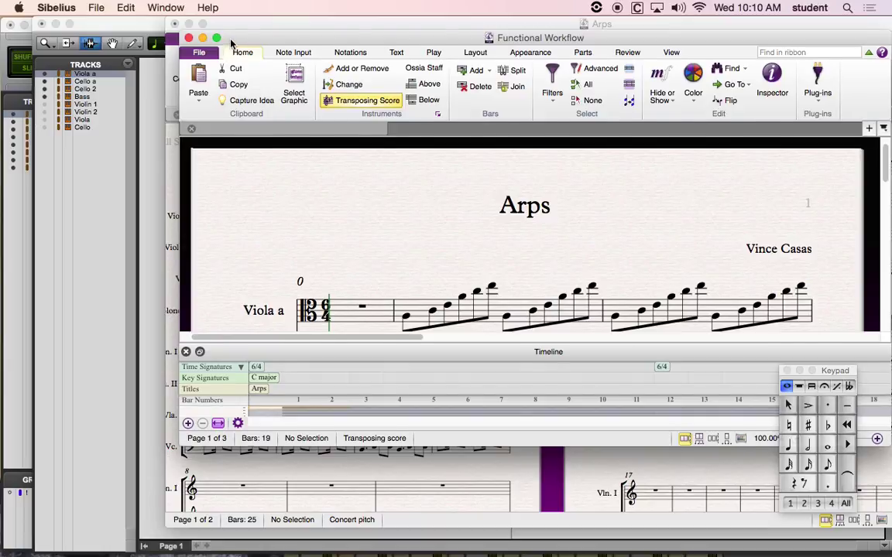
Close the Timeline and Keypad panels in Sibelius, and move and enlarge the Functional Workflow score window.
left_click_drag(230, 44, 140, 4)
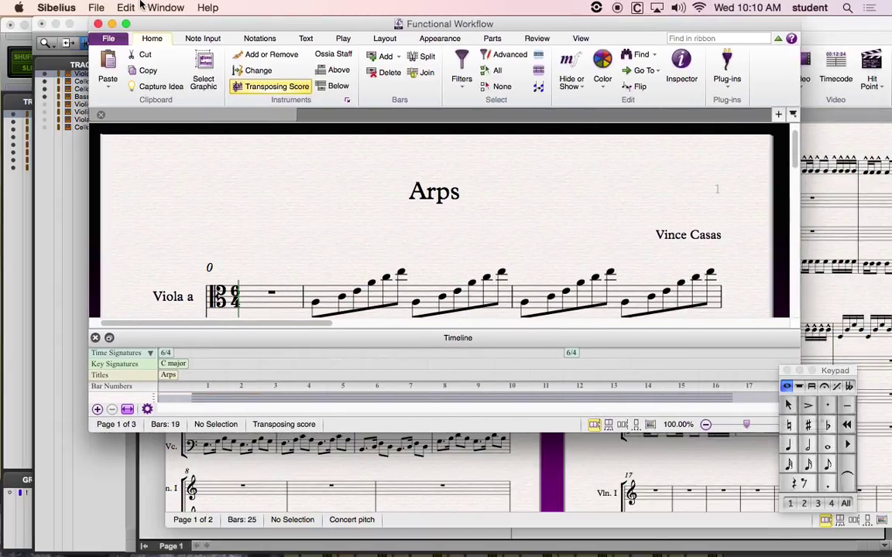
left_click(95, 337)
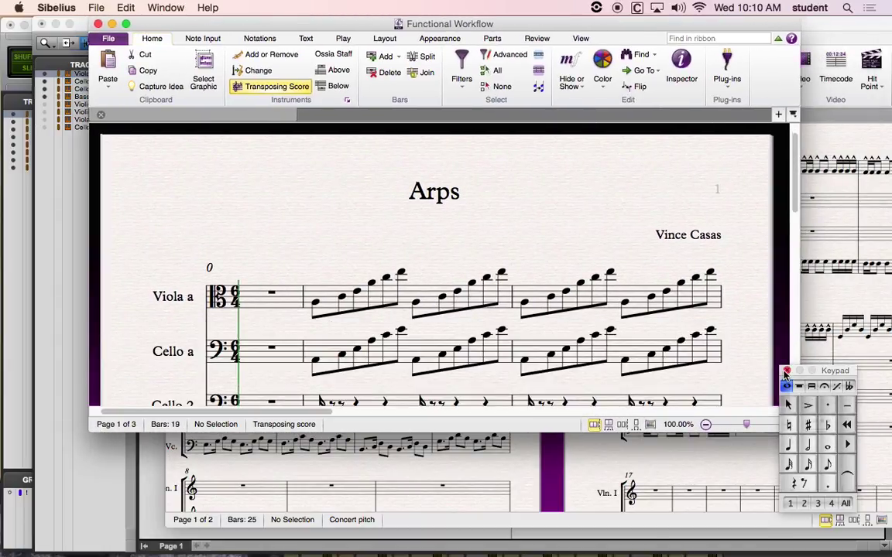
left_click(786, 372)
left_click_drag(815, 466, 890, 556)
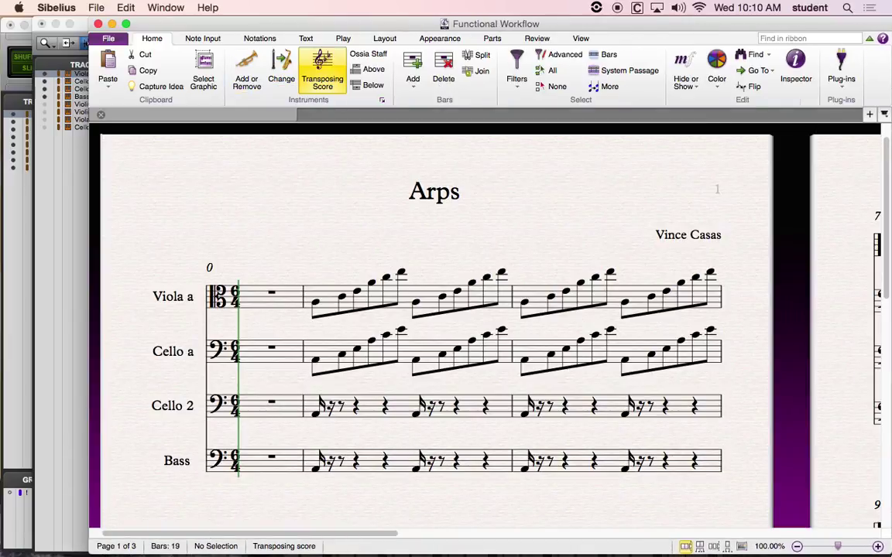
Look over the imported Arps score, zoom it out to 50% and play it back.
scroll(720, 302, "down", 10)
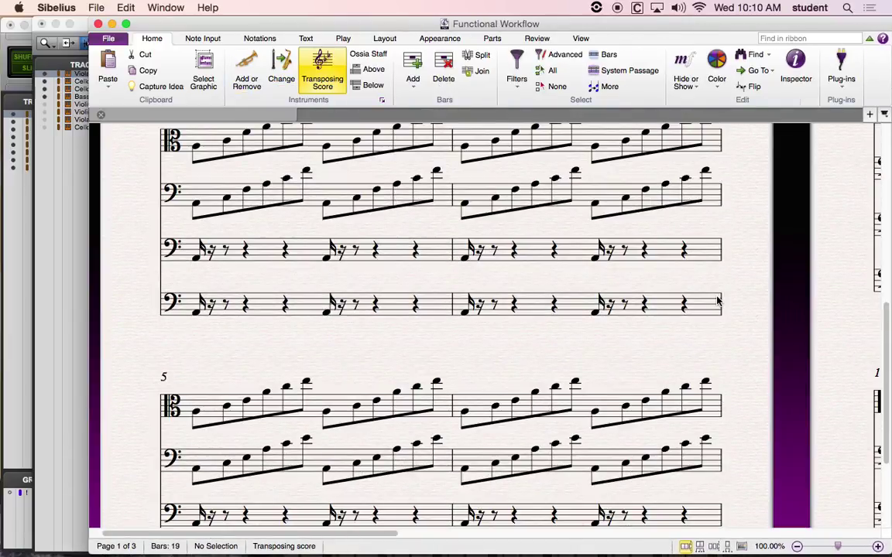
scroll(717, 301, "up", 4)
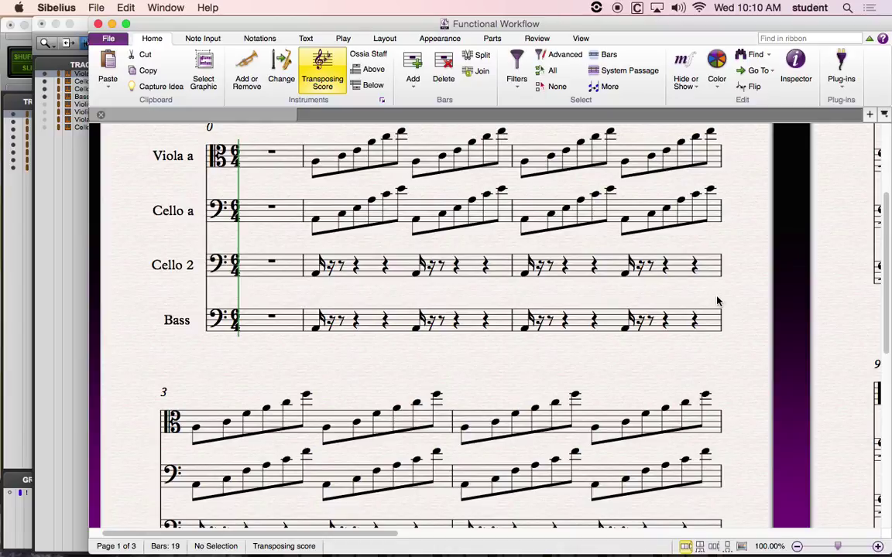
key("super+minus")
key("super+minus")
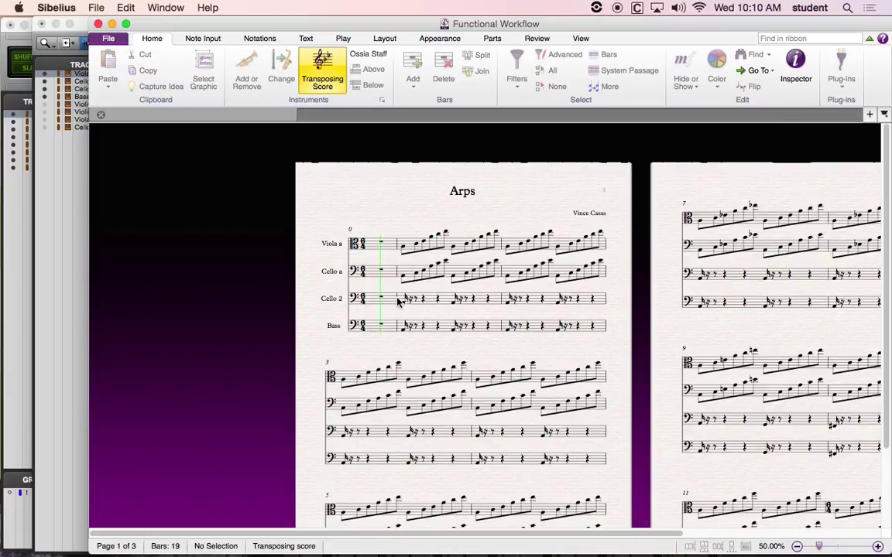
key("space")
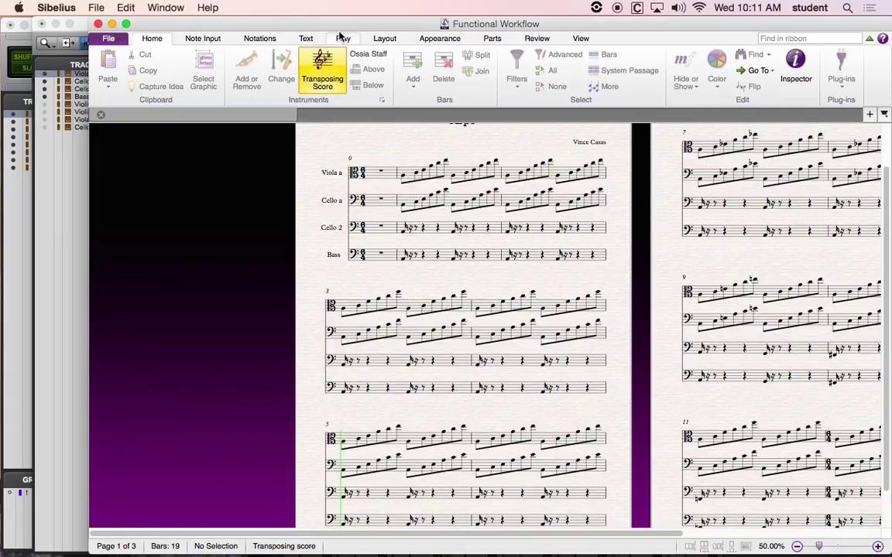
Open the Mixer and expand its strips to show the channel, device and sound settings.
left_click(342, 39)
left_click(162, 67)
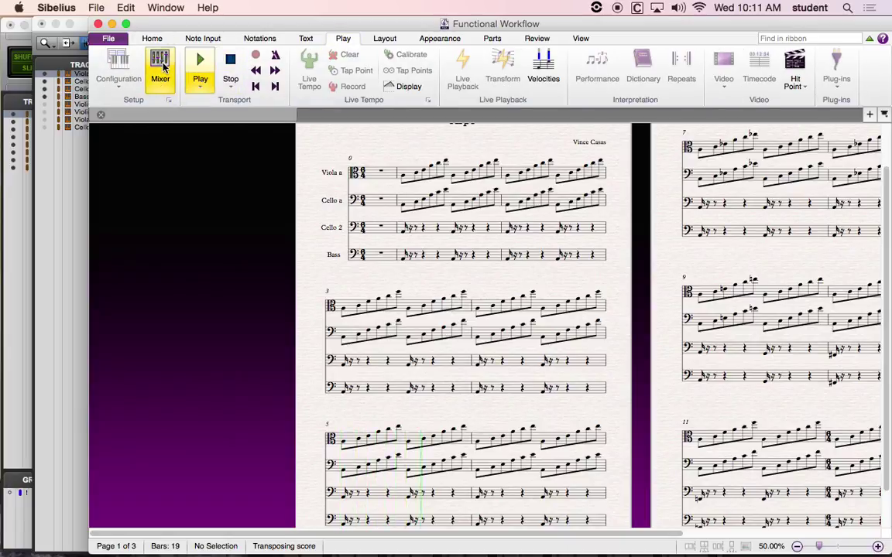
left_click(101, 415)
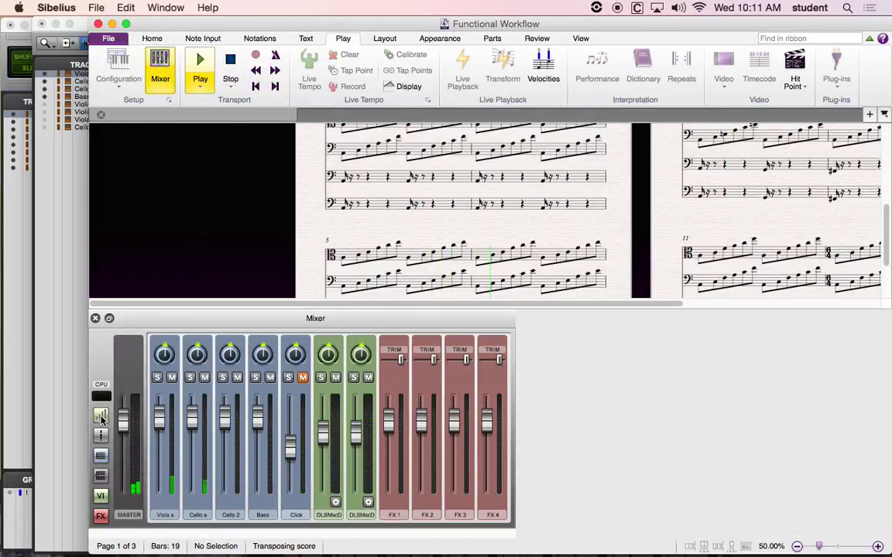
left_click(175, 321)
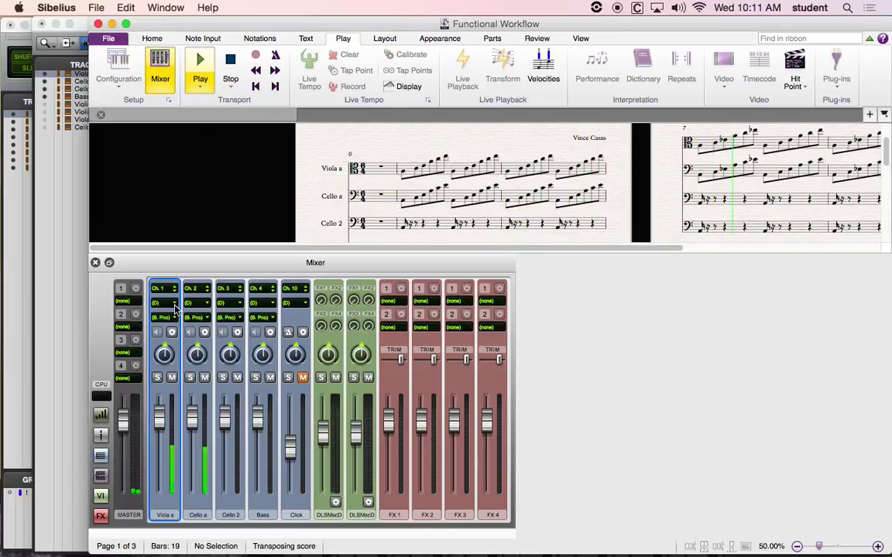
Check the playback devices and sounds offered for the Viola a mixer strip.
left_click(175, 308)
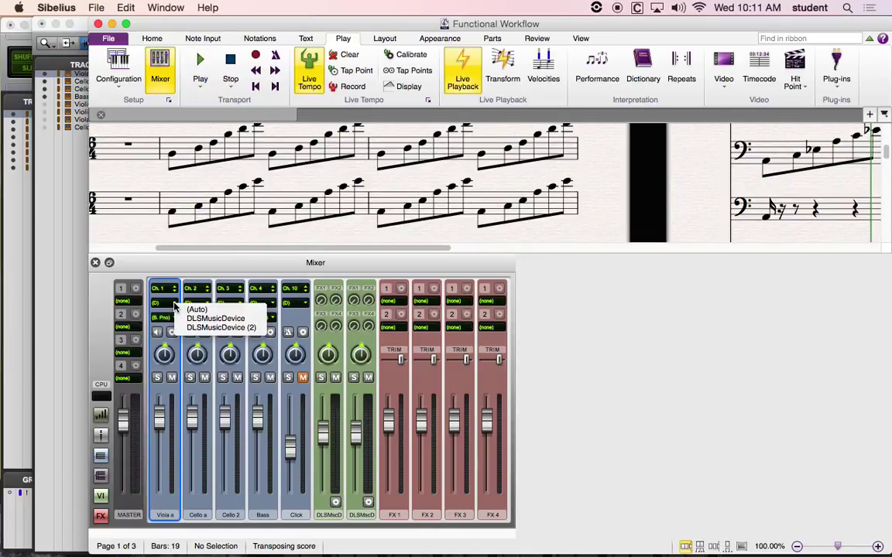
left_click(172, 306)
left_click(175, 318)
left_click(172, 319)
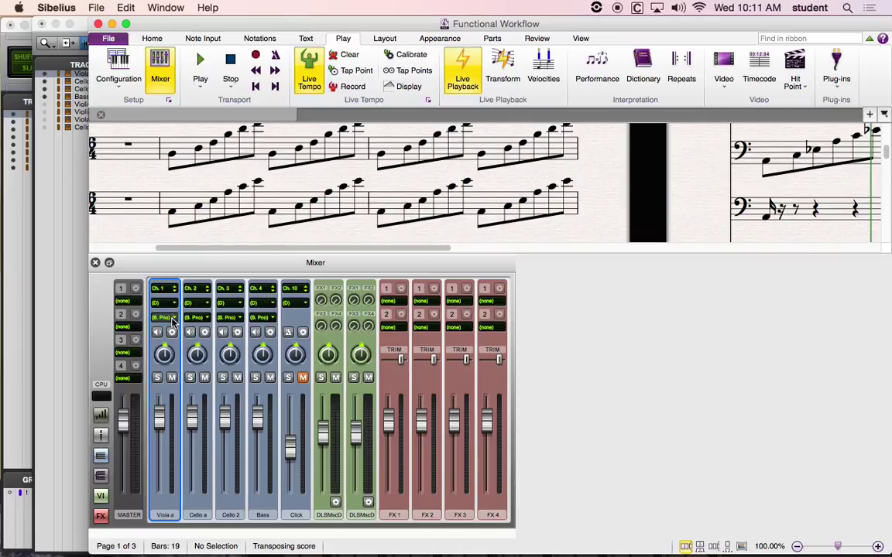
Switch the playback devices configuration to Sibelius 7 Sounds (2) and close the settings.
left_click(168, 100)
left_click(339, 58)
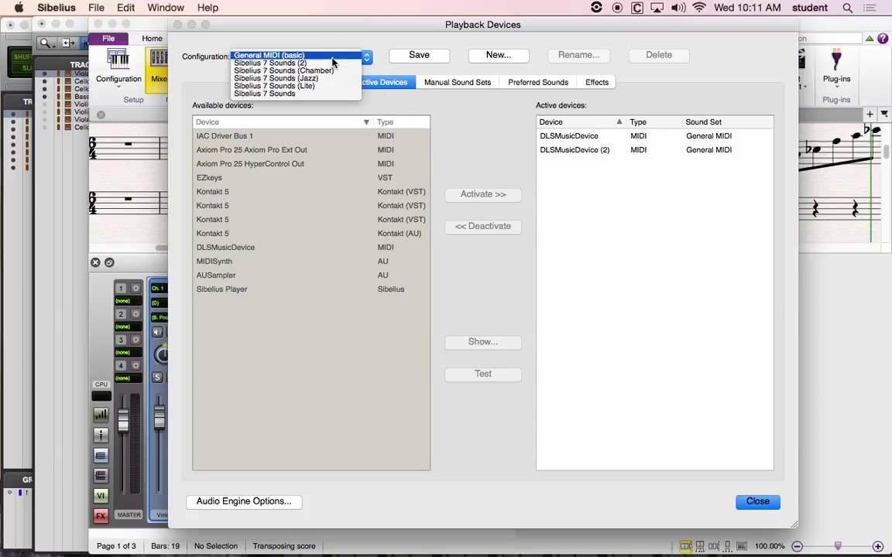
left_click(295, 65)
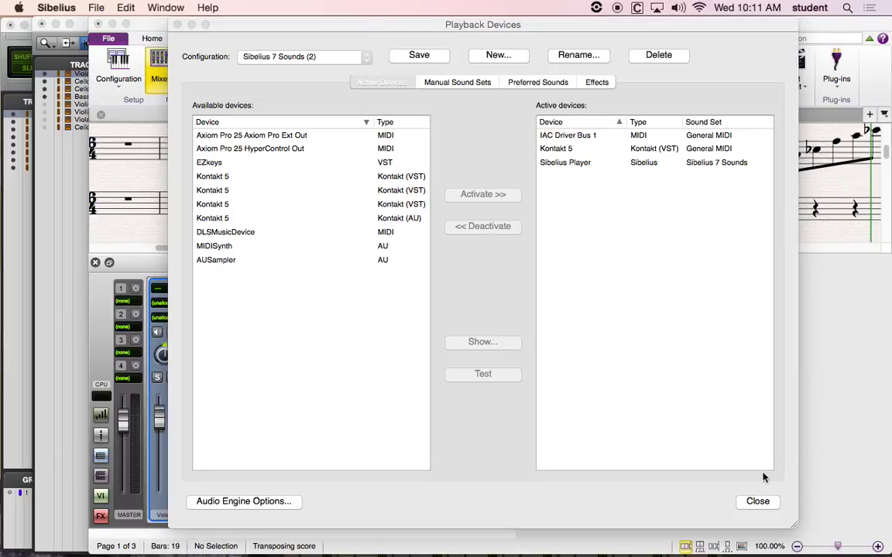
left_click(757, 502)
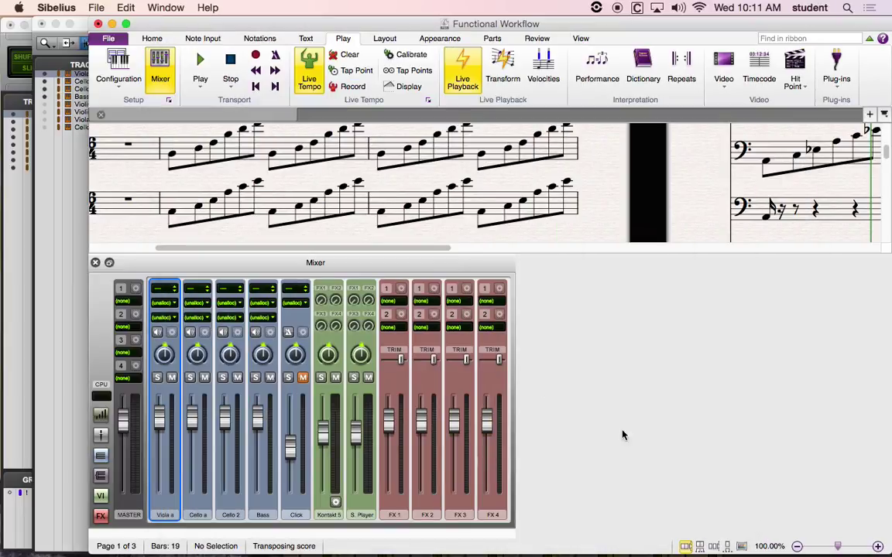
Assign Kontakt 5 as the playback device for the Viola a, Cello a, Cello 2 and Bass strips.
left_click(173, 304)
left_click(189, 331)
left_click(203, 303)
left_click(228, 333)
left_click(231, 303)
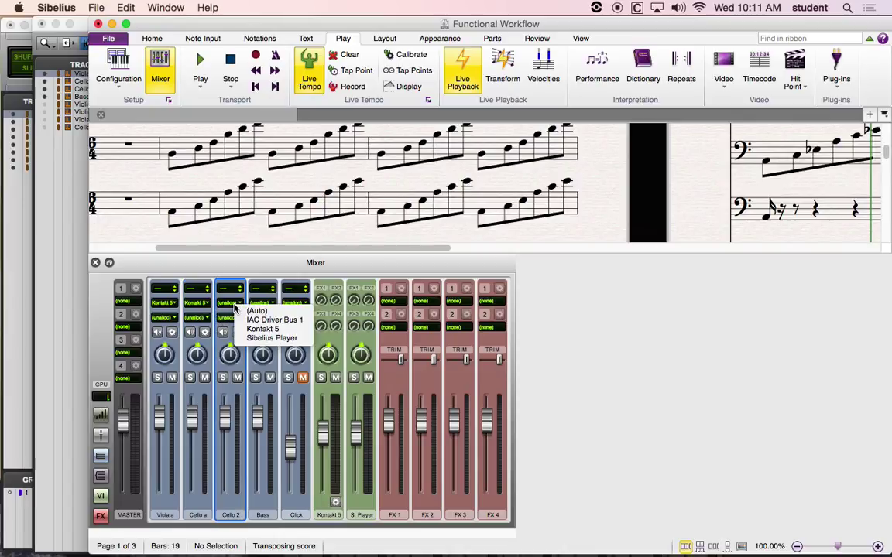
left_click(257, 329)
left_click(273, 305)
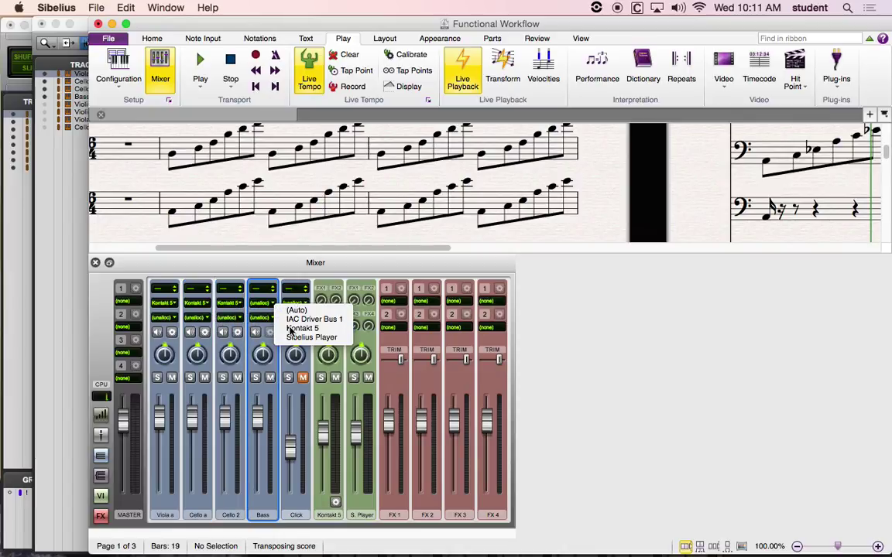
left_click(301, 328)
Load Violas Essential.nki from the String Ensemble library into Viola a's Kontakt instance and close the Kontakt window.
left_click(172, 333)
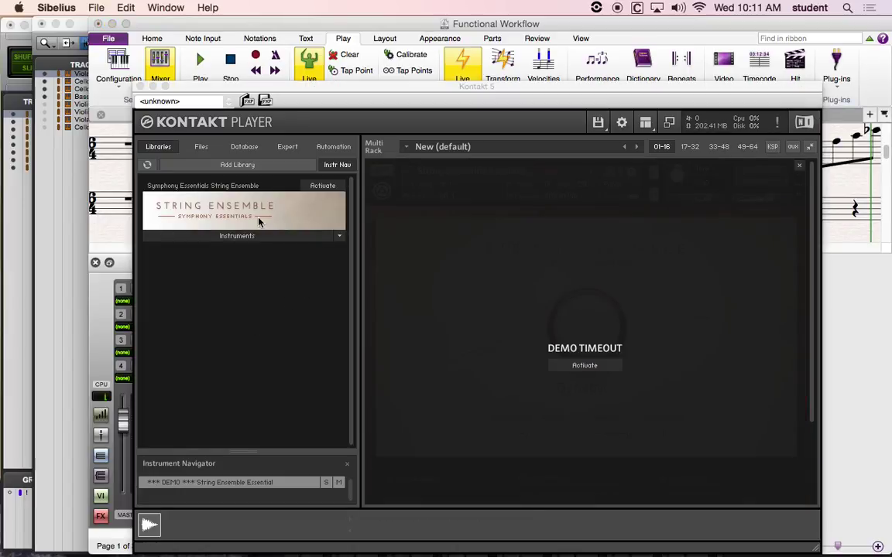
left_click(237, 235)
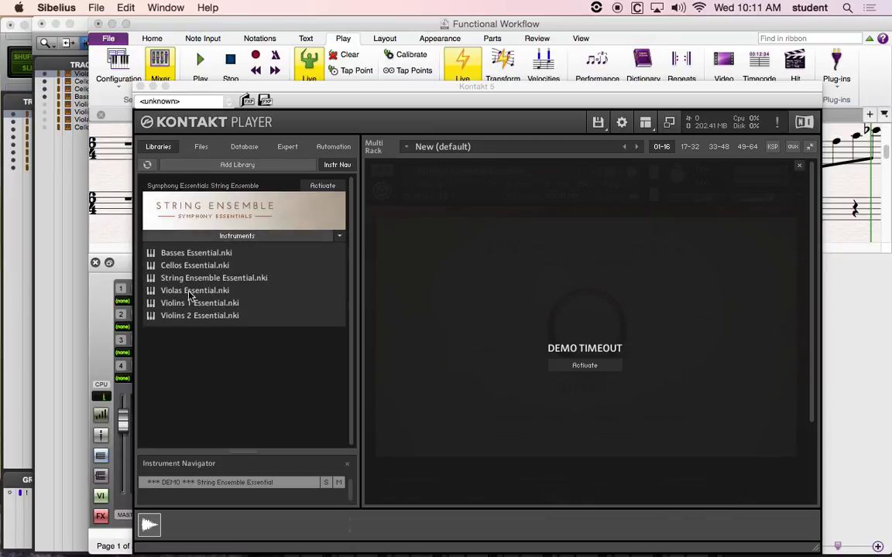
left_click(190, 282)
left_click_drag(186, 293, 609, 320)
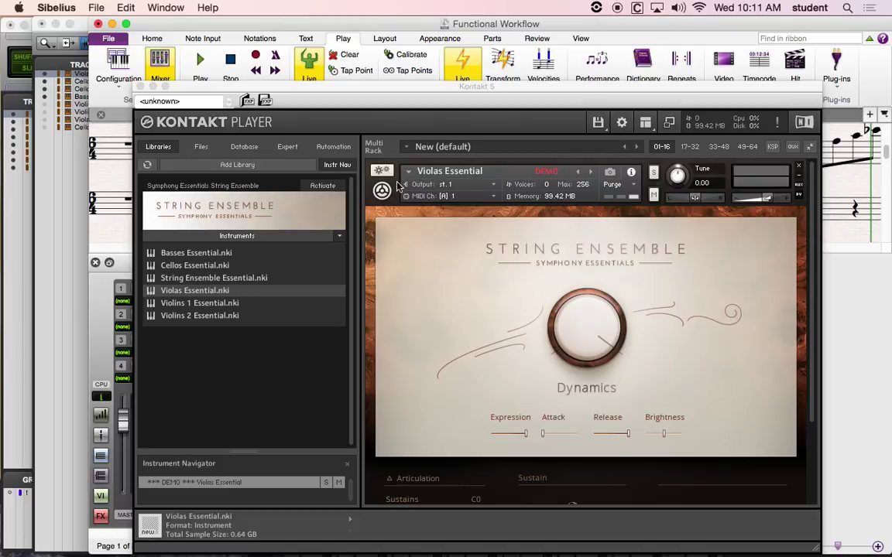
left_click(140, 87)
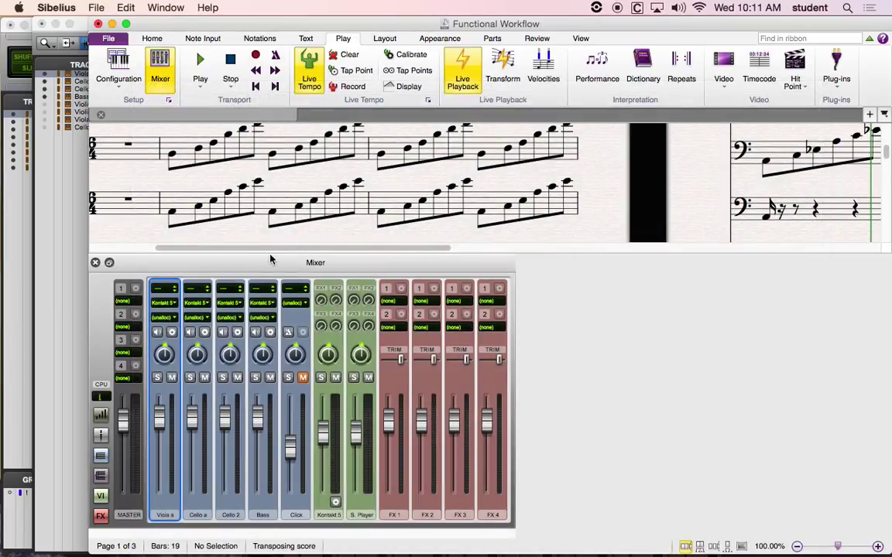
Check the instrument loaded in Cello a's Kontakt window, close it and listen to the score playback.
left_click(199, 334)
left_click(256, 234)
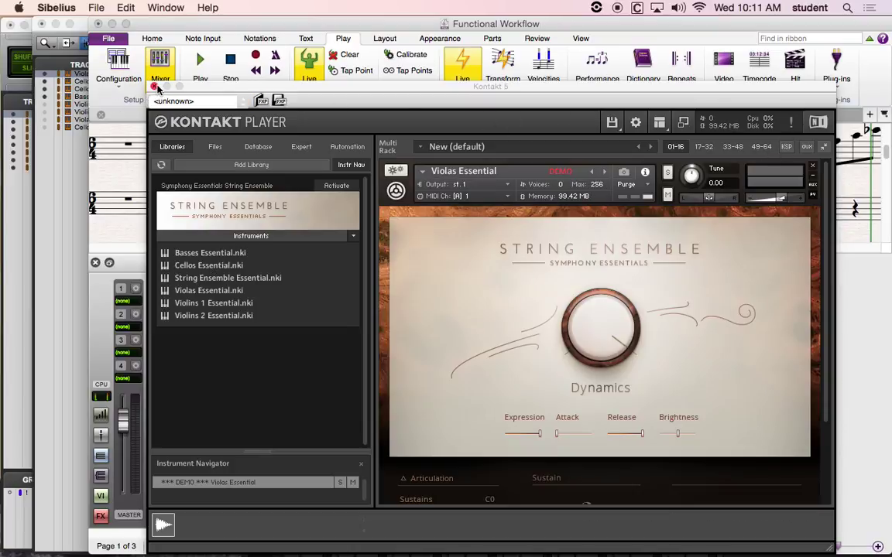
left_click(157, 87)
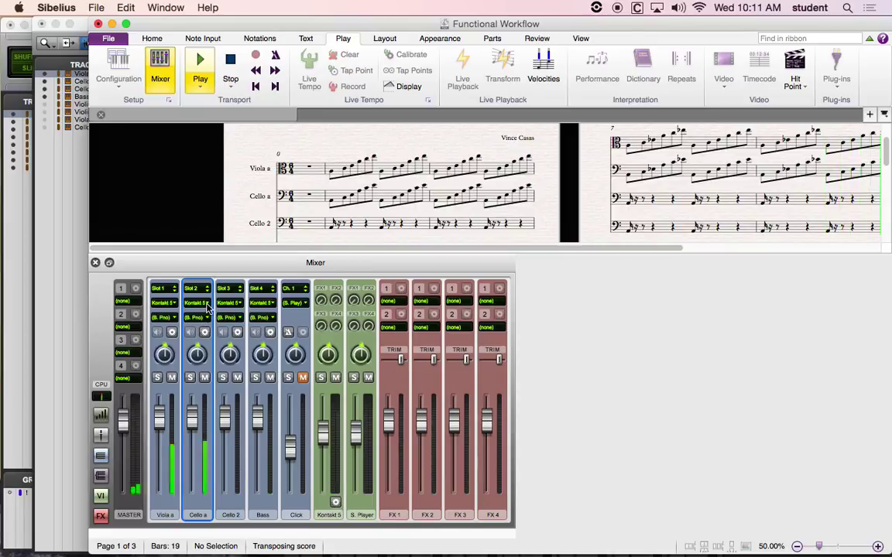
key("space")
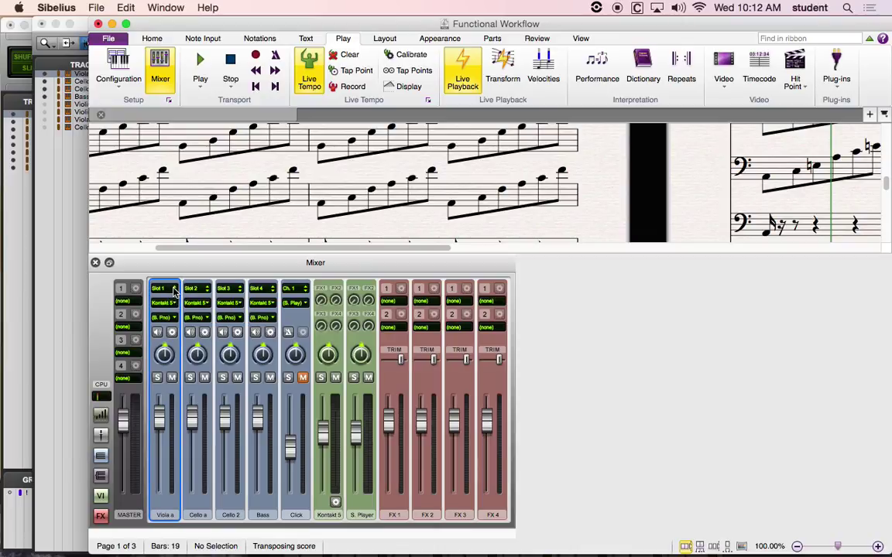
Reselect Kontakt 5 as Cello a's playback device and recheck its Kontakt window.
left_click(207, 304)
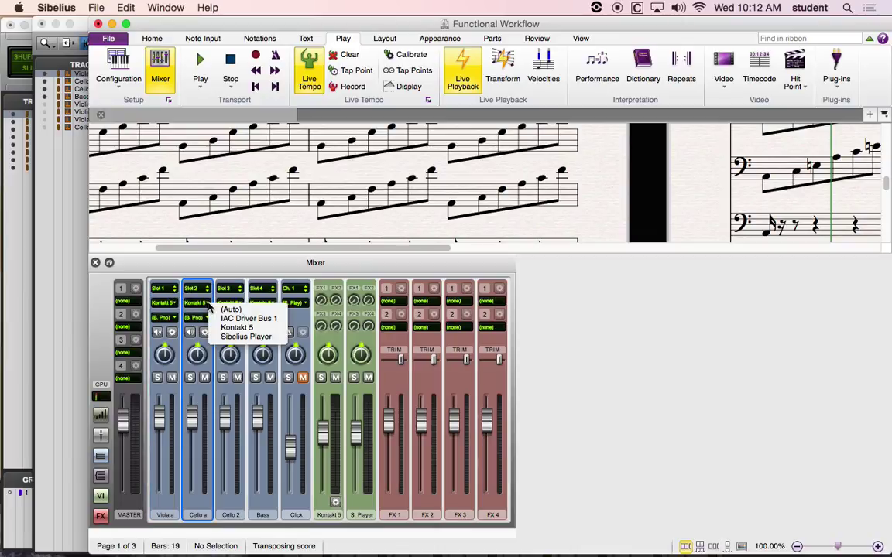
left_click(223, 330)
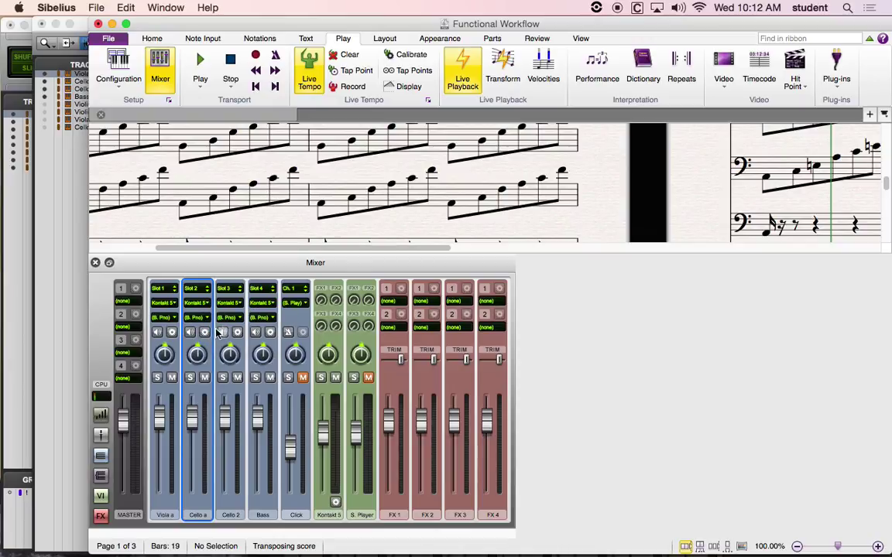
left_click(205, 333)
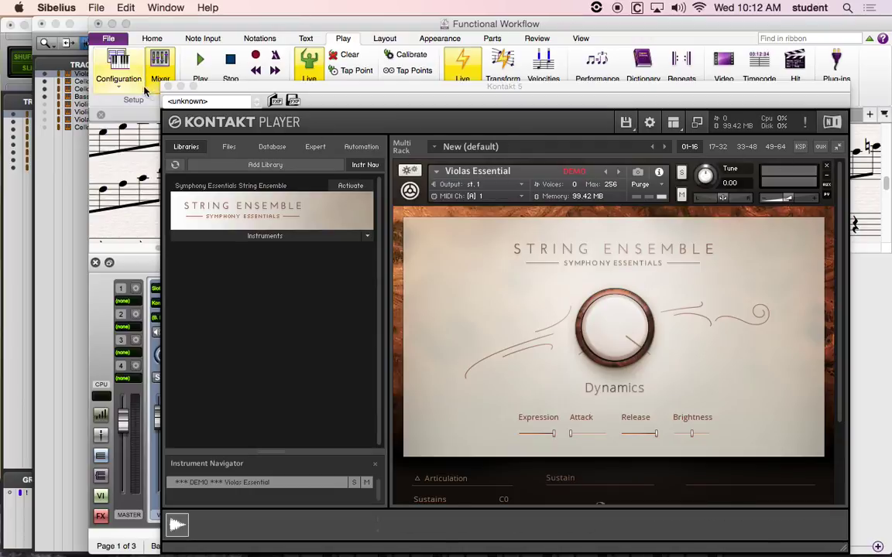
left_click(168, 87)
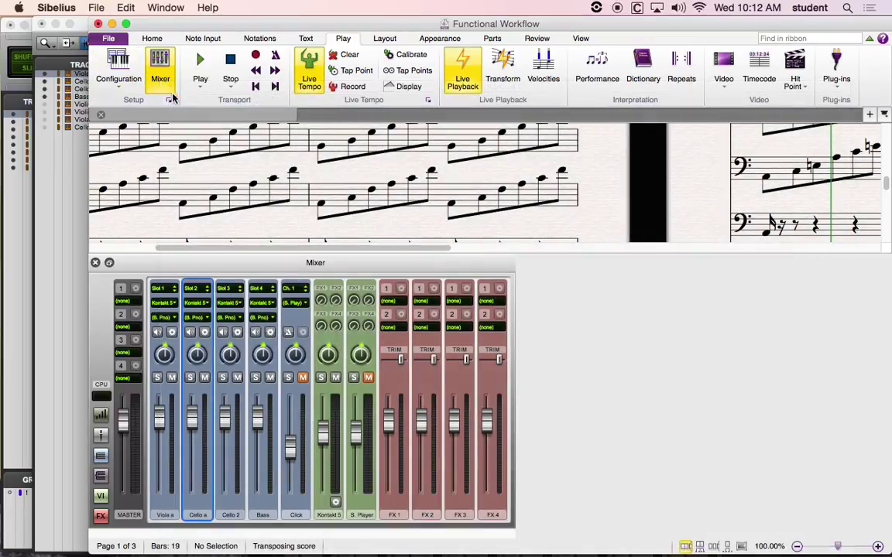
Check the General MIDI sound categories offered for Cello a and test the sound of the Viola a, Cello a, Cello 2 and Bass strips.
left_click(204, 317)
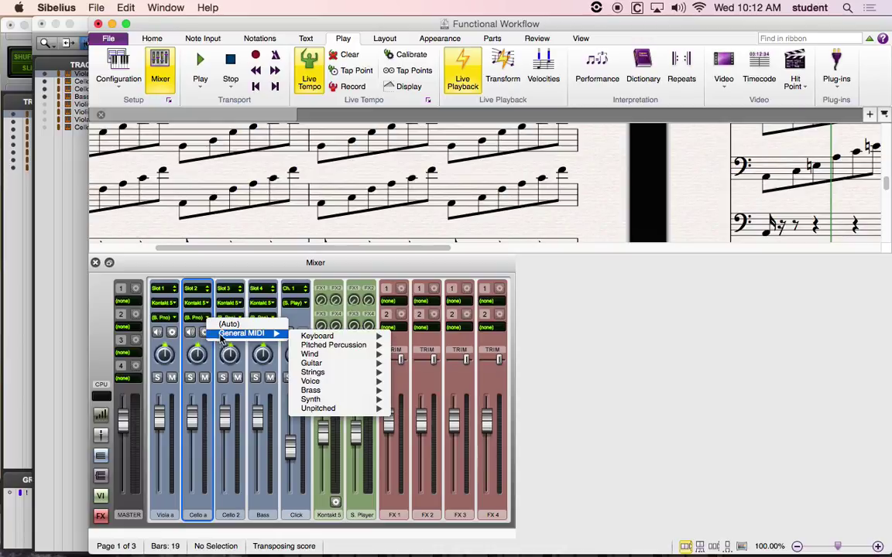
left_click(201, 353)
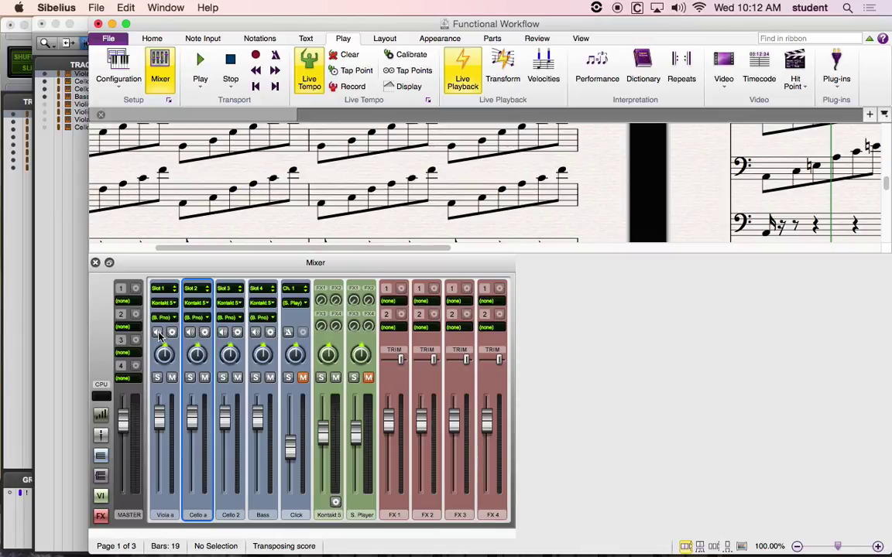
left_click(159, 334)
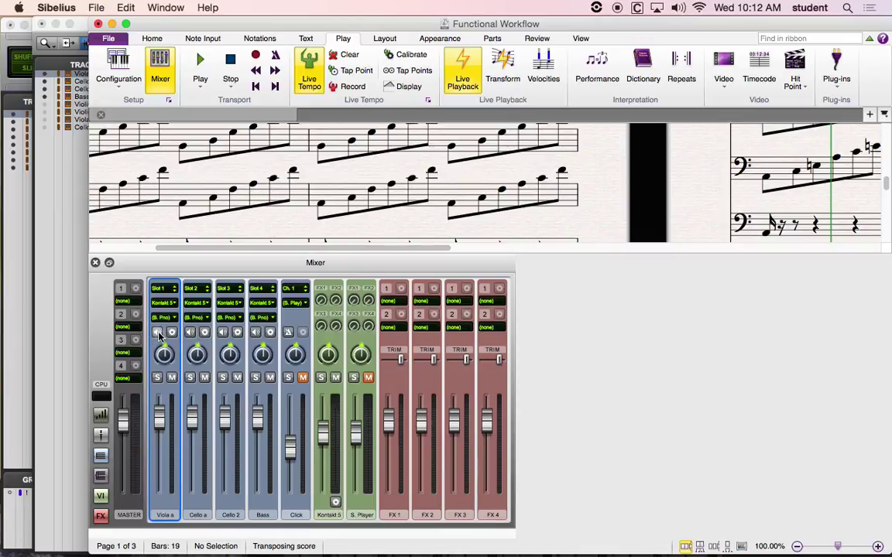
left_click(192, 335)
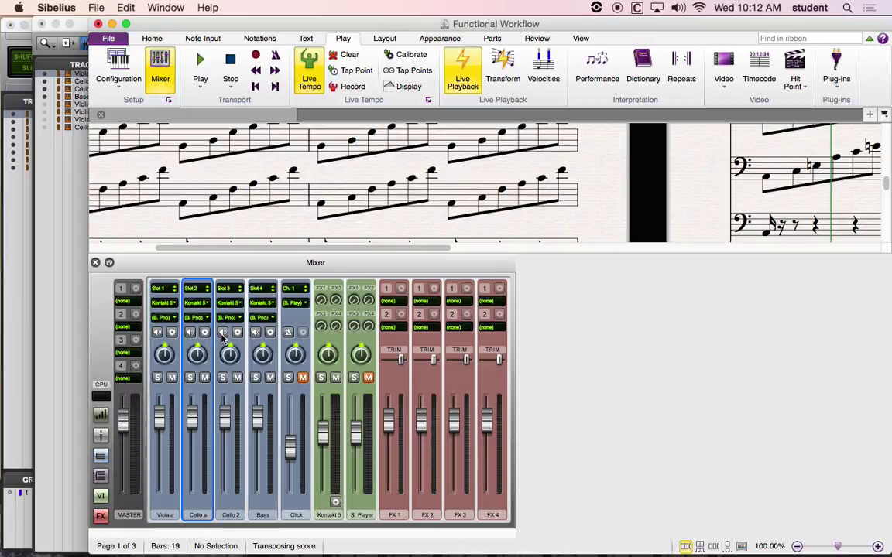
left_click(223, 334)
left_click(256, 334)
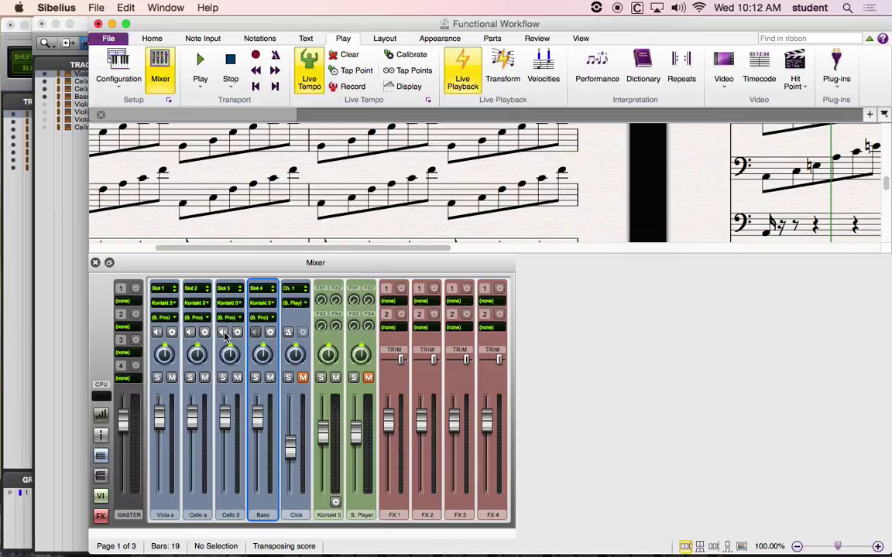
Review Cello a's device choices and the active devices in the Sibelius 7 Sounds (2) configuration.
left_click(199, 303)
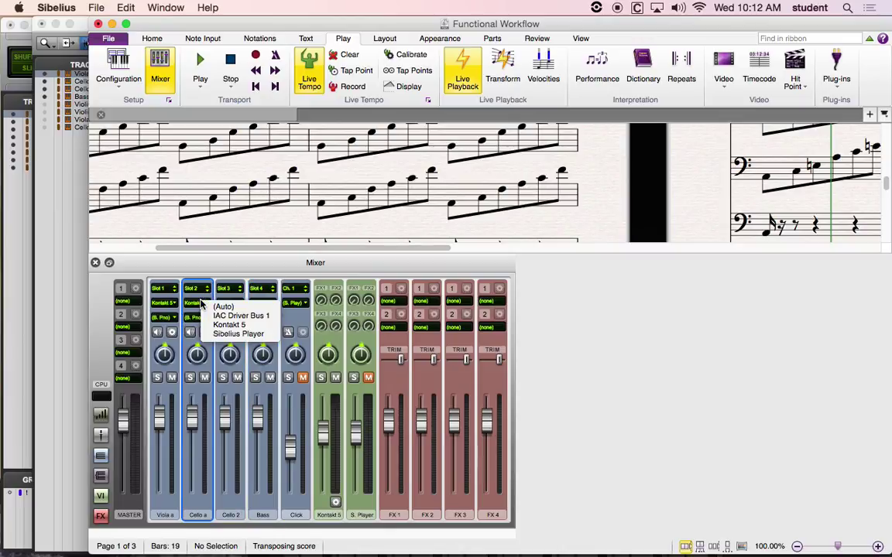
left_click(223, 272)
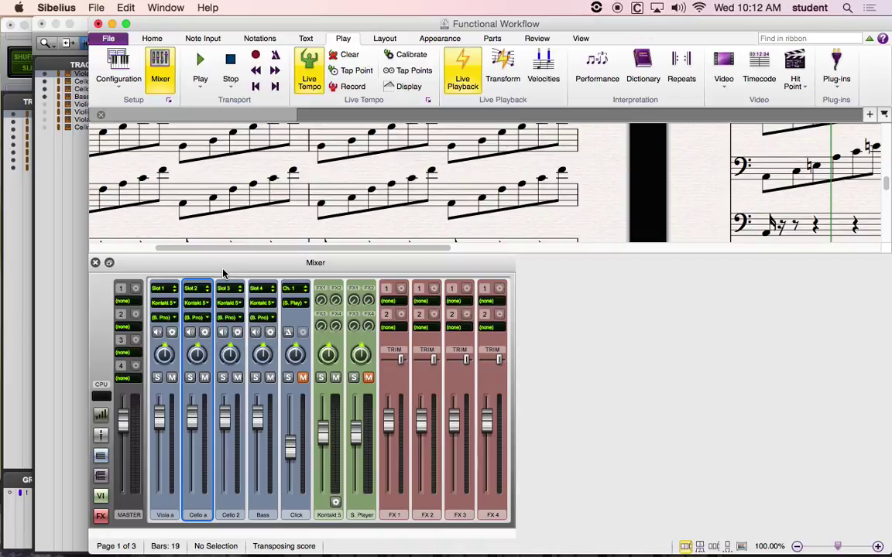
left_click(167, 97)
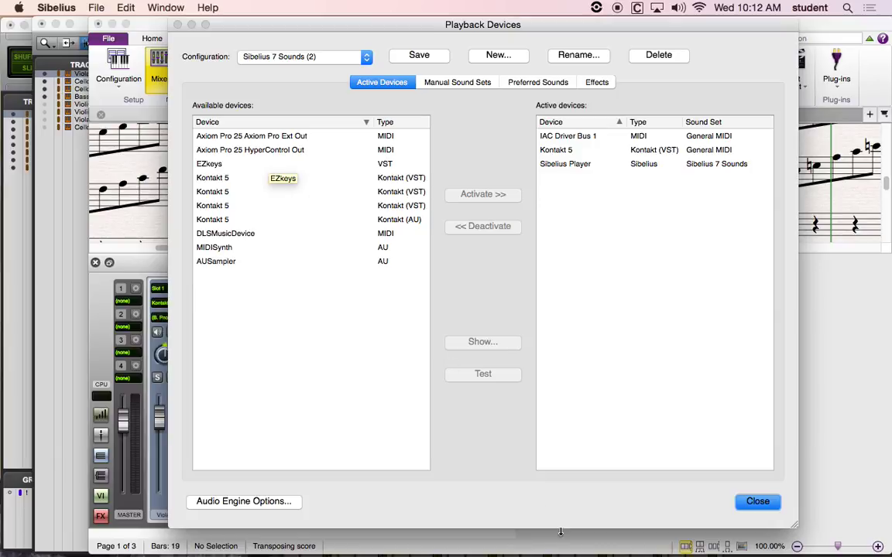
left_click(754, 501)
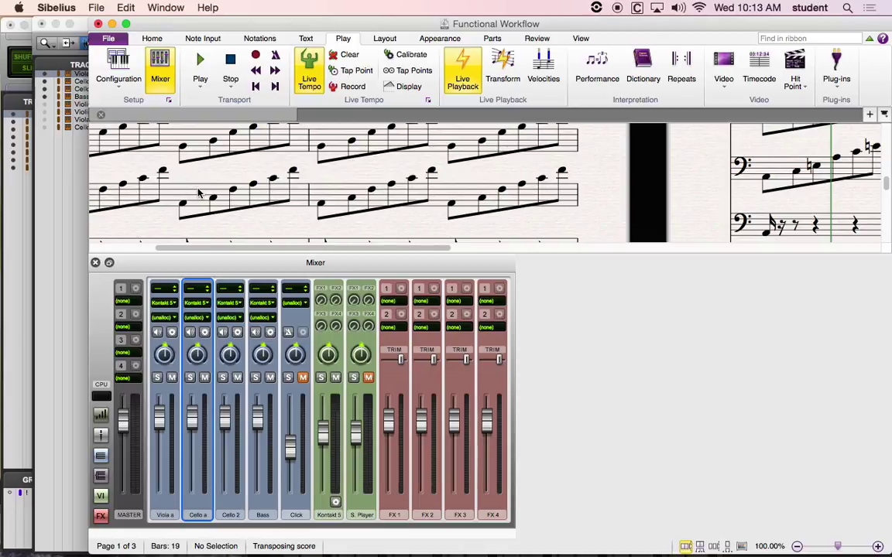
Switch to Pro Tools and move the Score Editor window aside and back again.
left_click(54, 211)
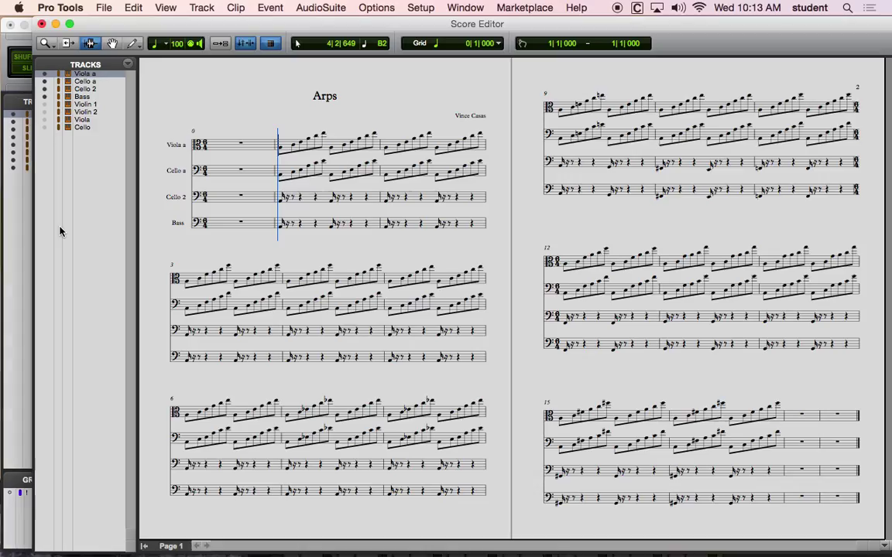
left_click_drag(103, 31, 350, 197)
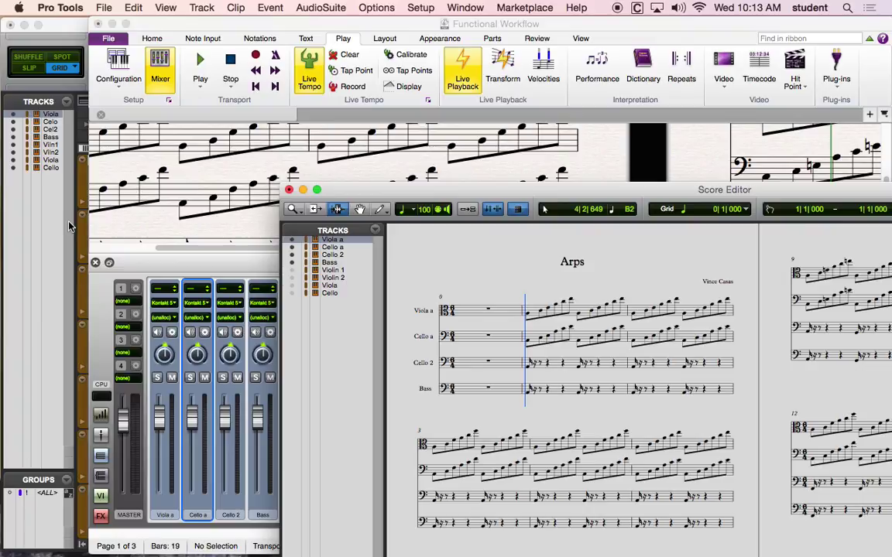
left_click_drag(364, 191, 120, 26)
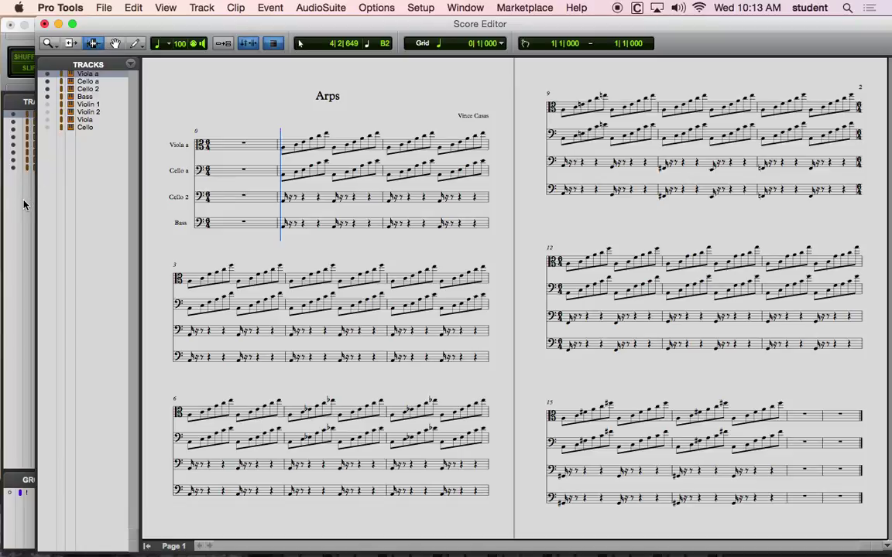
Switch to Sibelius and search the Mac for .mov files to open, then leave the file selection without opening one.
key("super+Tab")
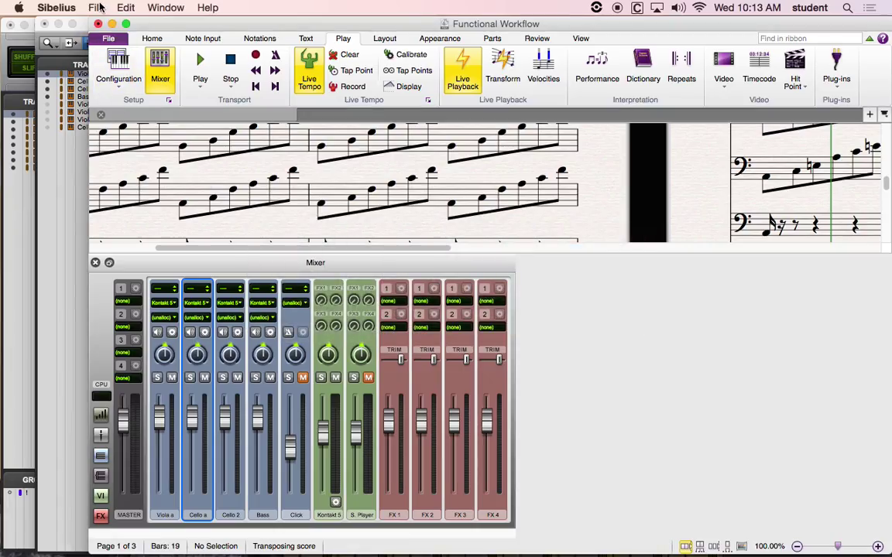
left_click(97, 7)
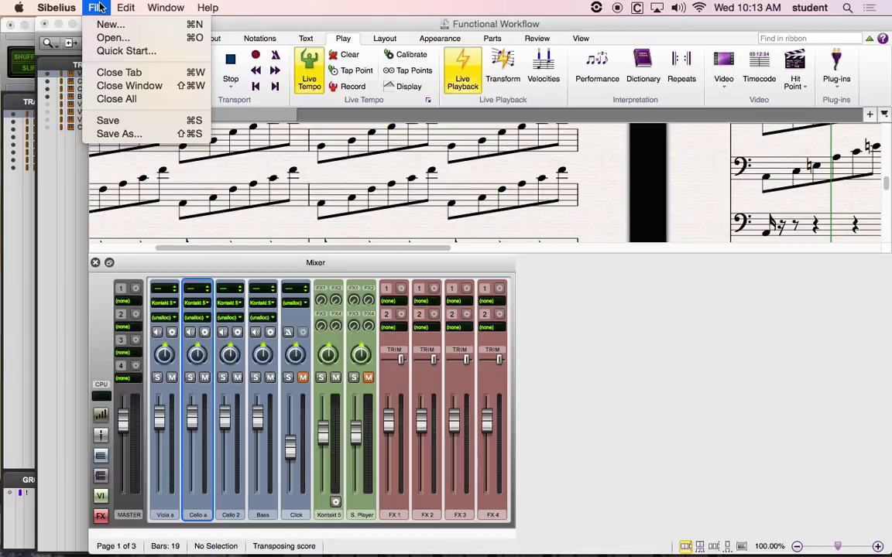
left_click(290, 13)
left_click(120, 40)
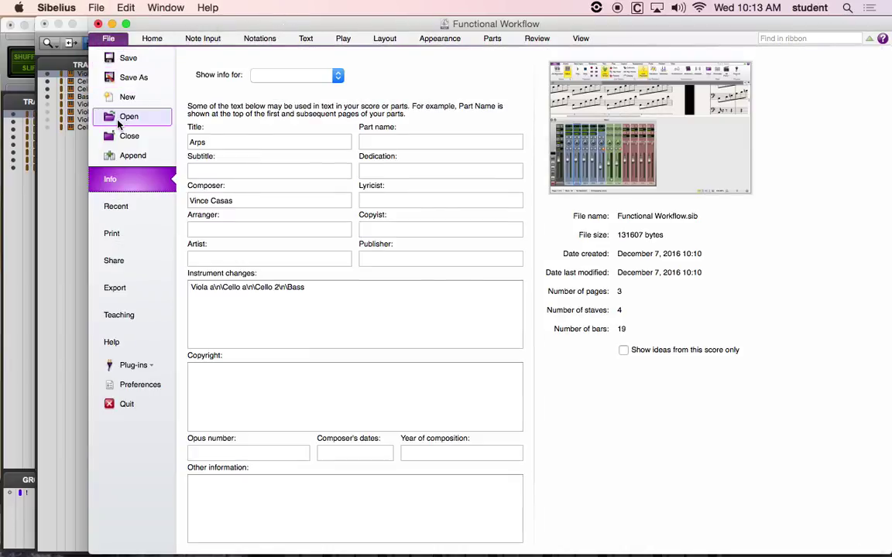
left_click(124, 117)
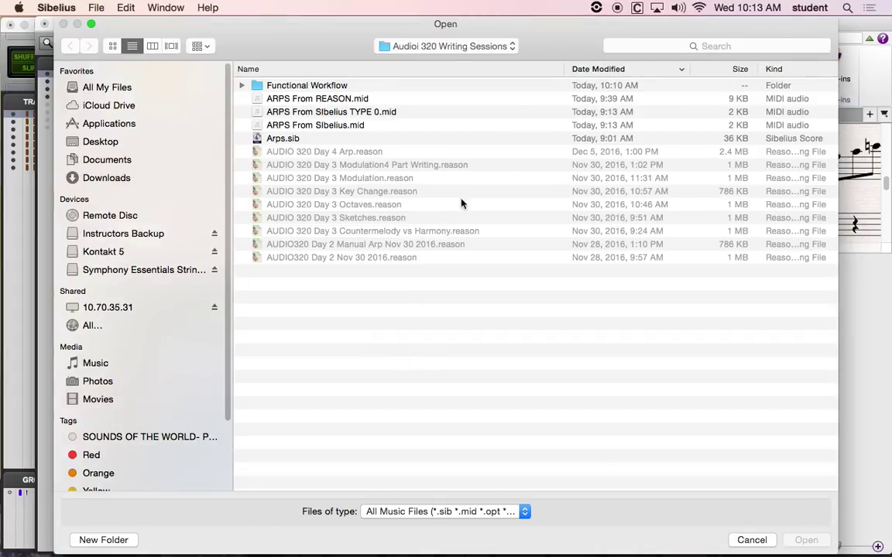
left_click(637, 47)
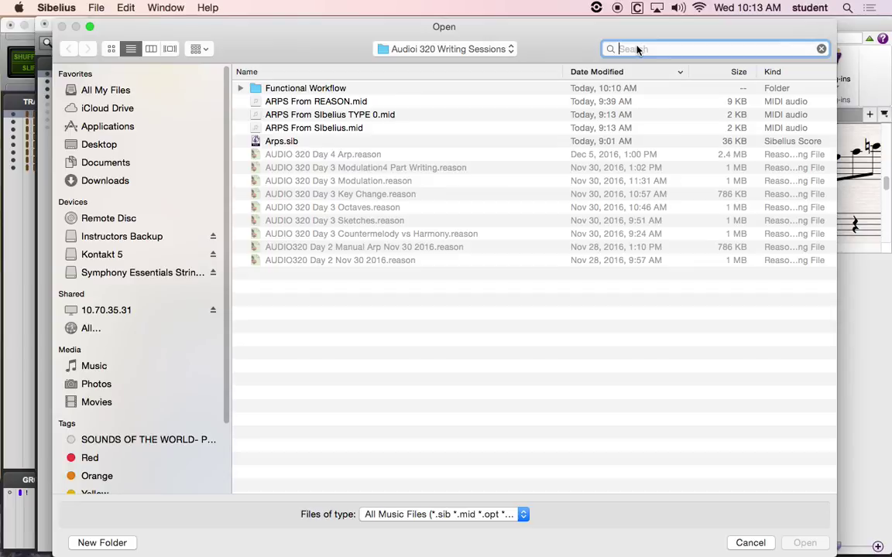
type(".mov")
key("Return")
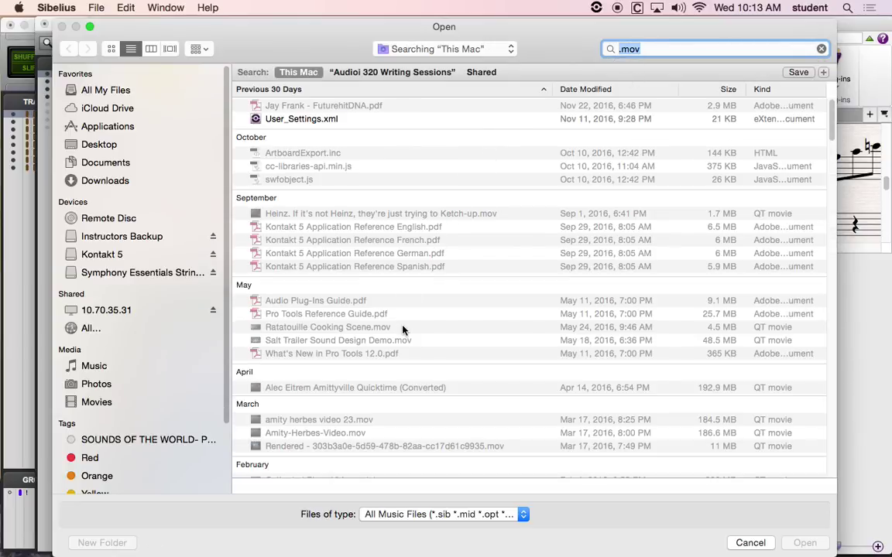
left_click(403, 327)
left_click(763, 545)
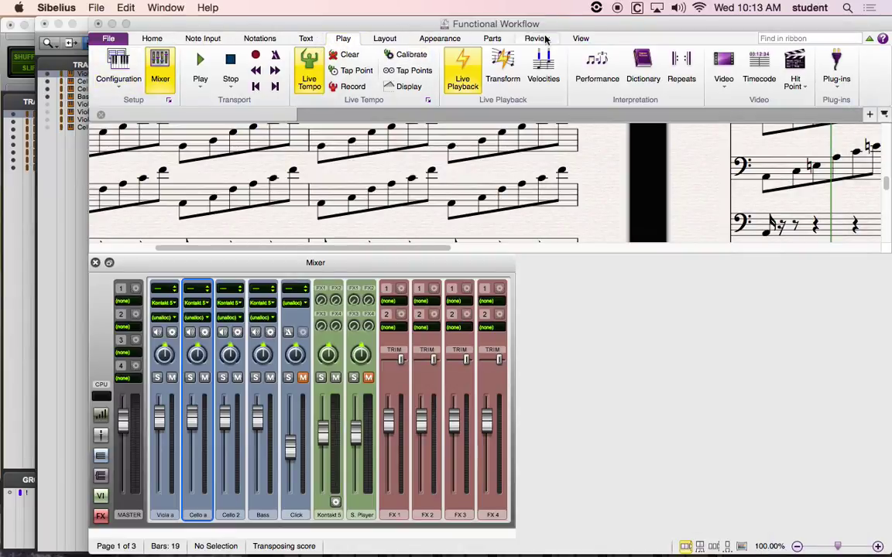
Show the Video window alongside the Functional Workflow score and Mixer.
left_click(581, 39)
left_click(808, 73)
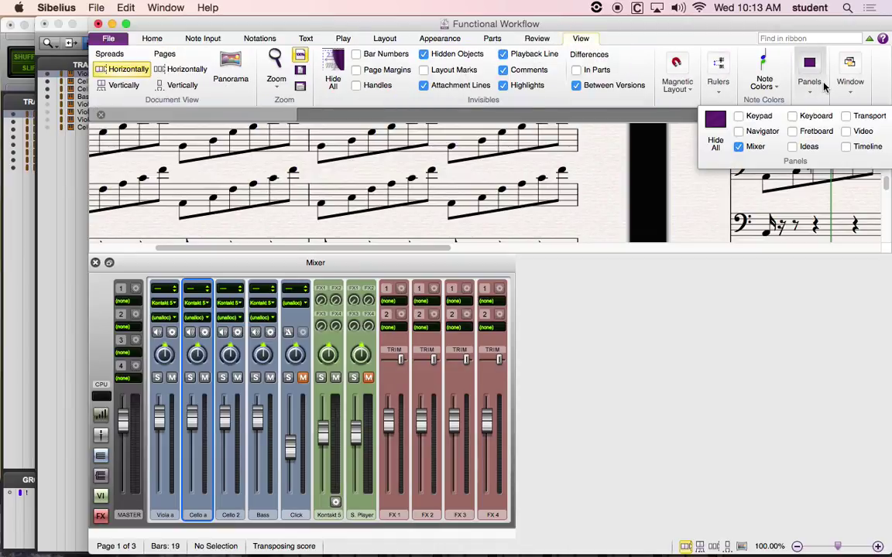
left_click(842, 130)
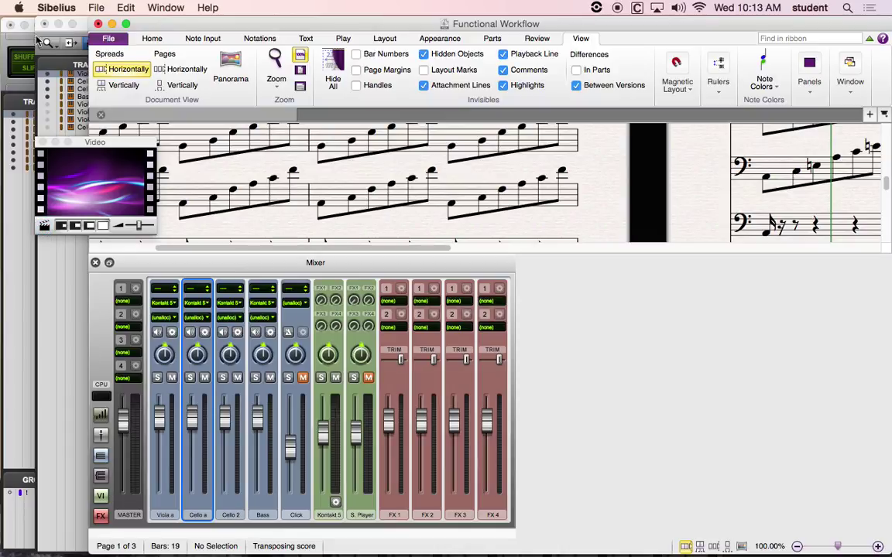
Look through the file, editing, note input, playback and view commands for a way to add a video to the score.
left_click(100, 6)
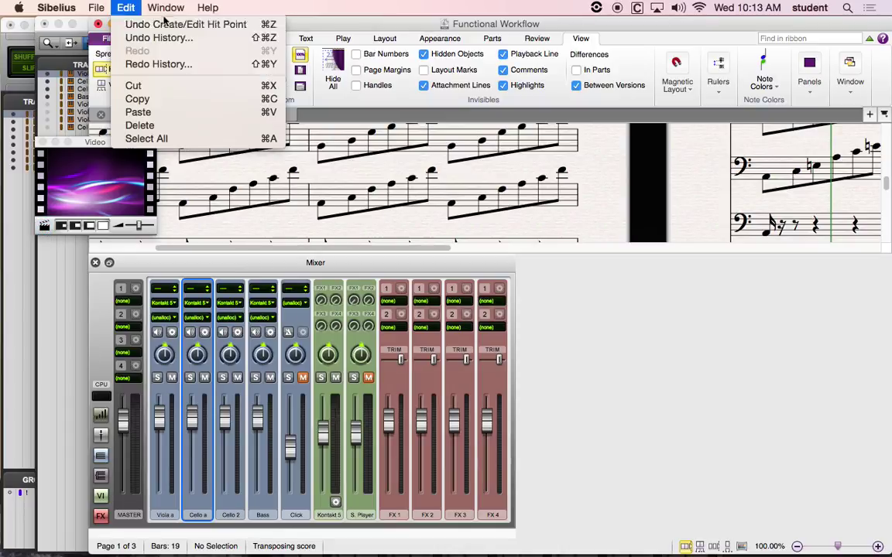
left_click(320, 24)
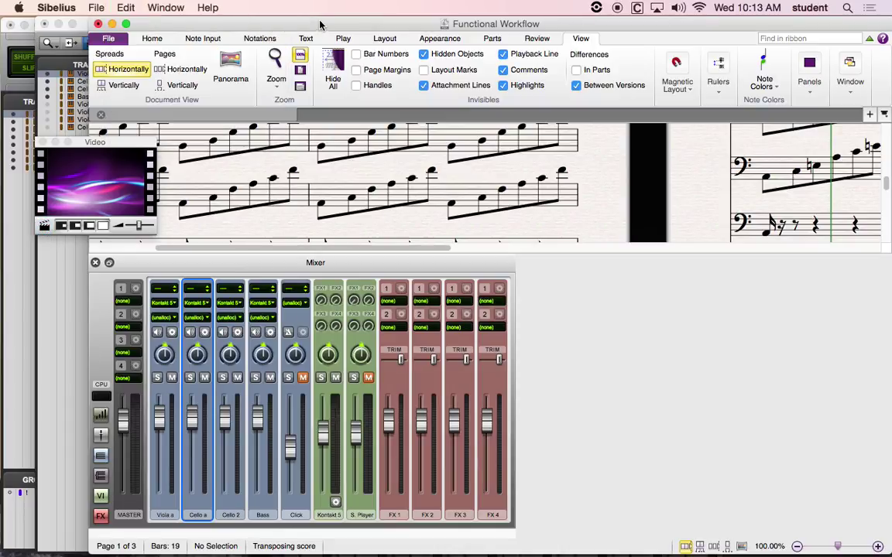
left_click(118, 39)
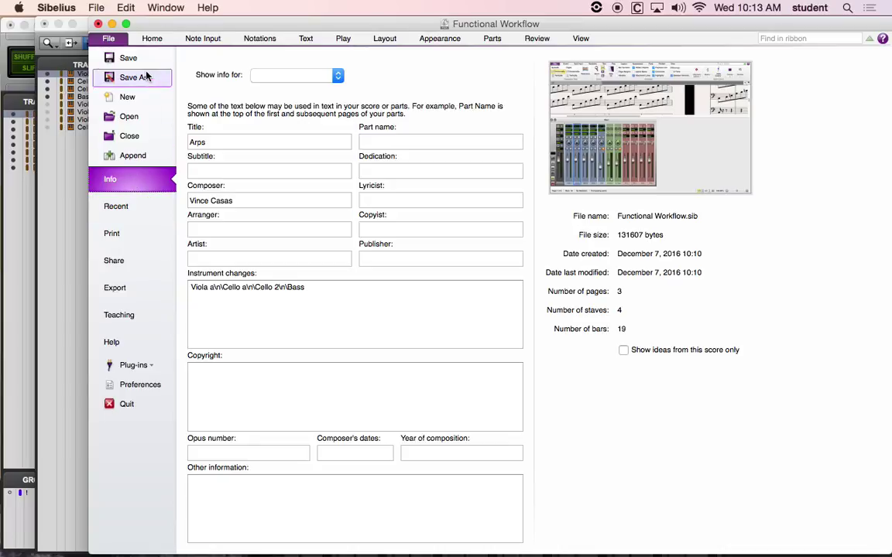
left_click(152, 39)
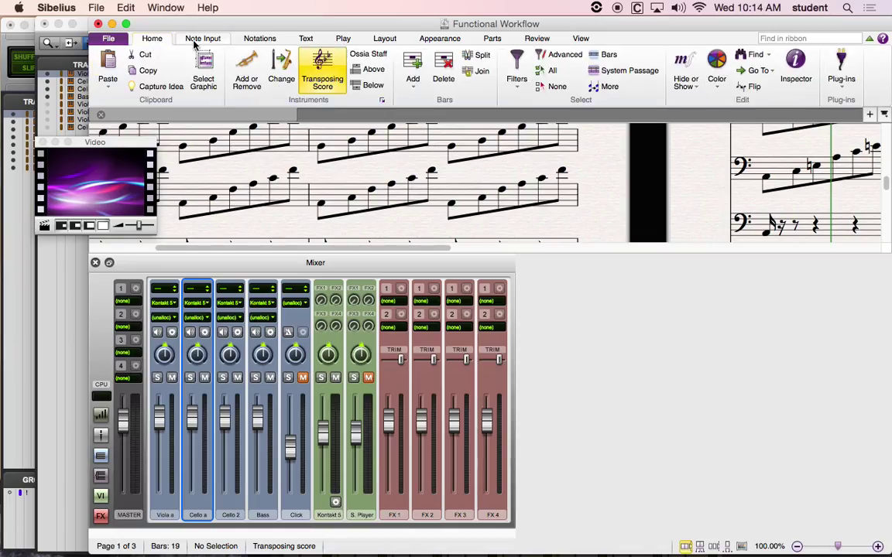
left_click(195, 42)
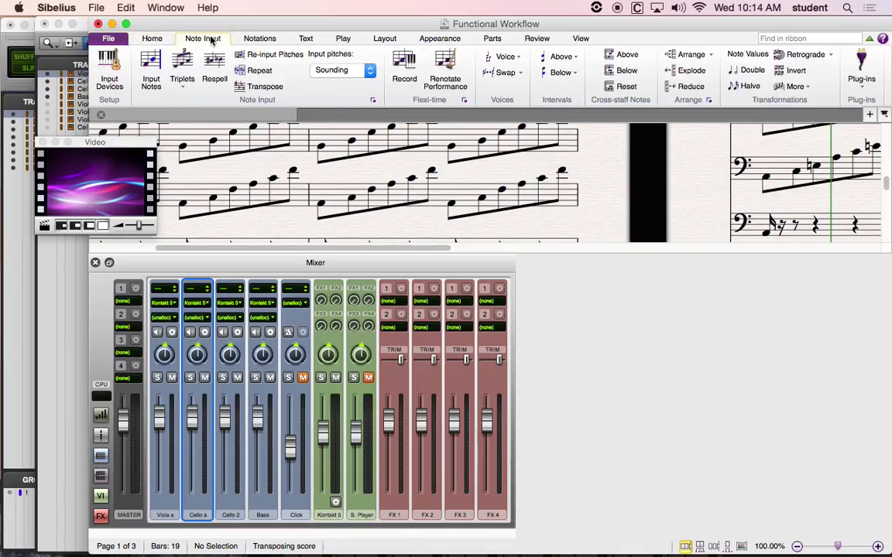
left_click(341, 38)
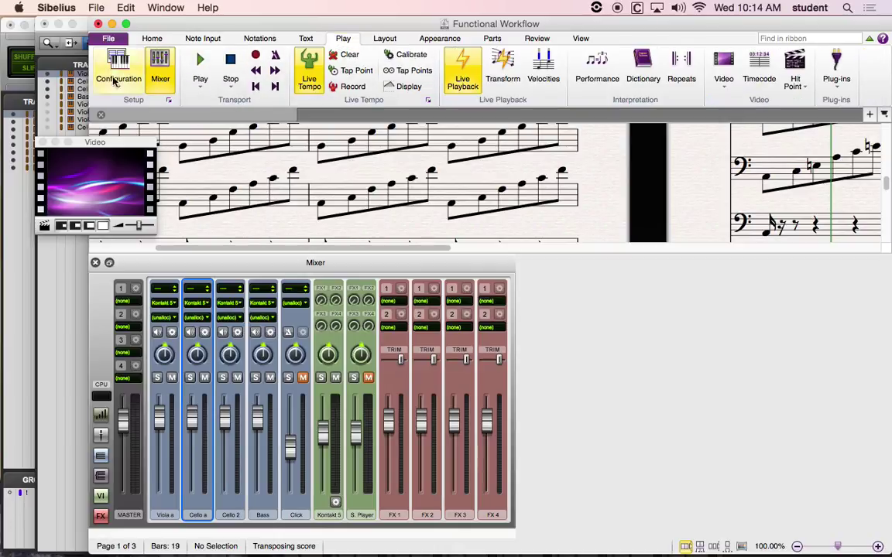
left_click(138, 41)
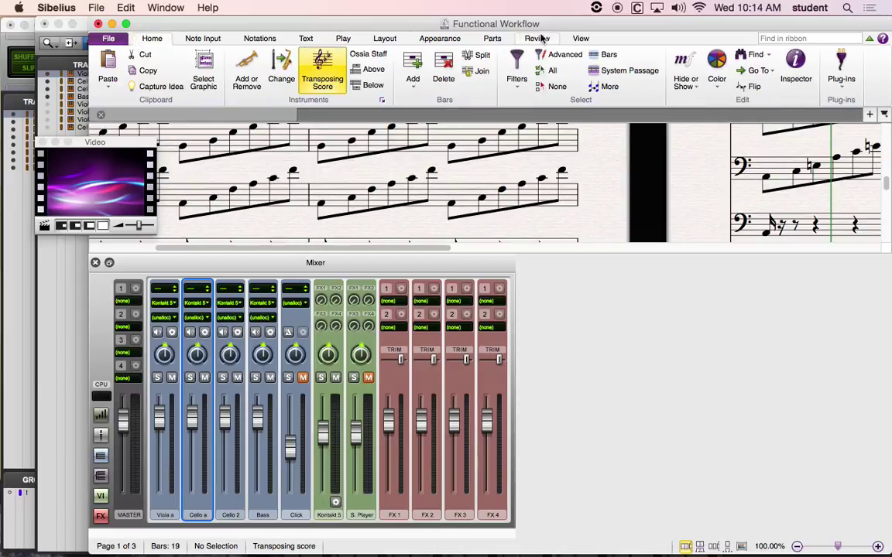
left_click(579, 39)
left_click(807, 87)
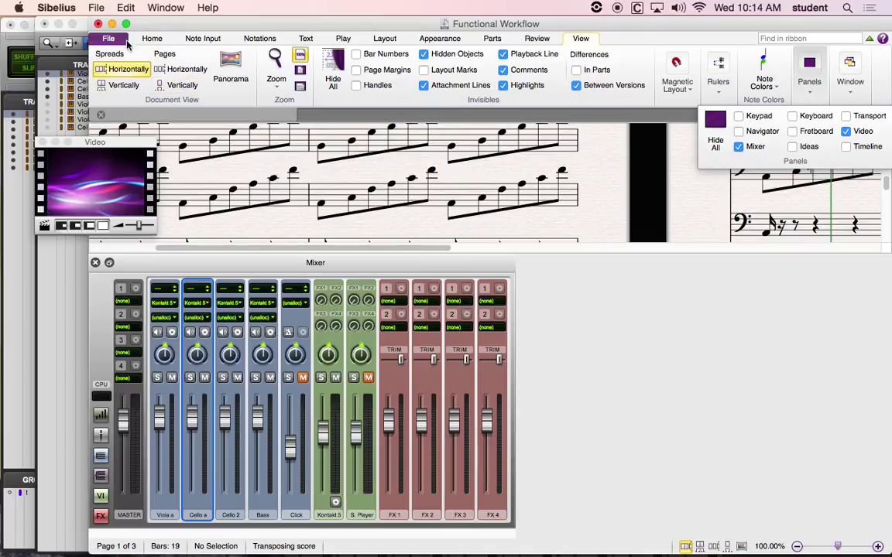
mouse_move(124, 6)
left_click(153, 38)
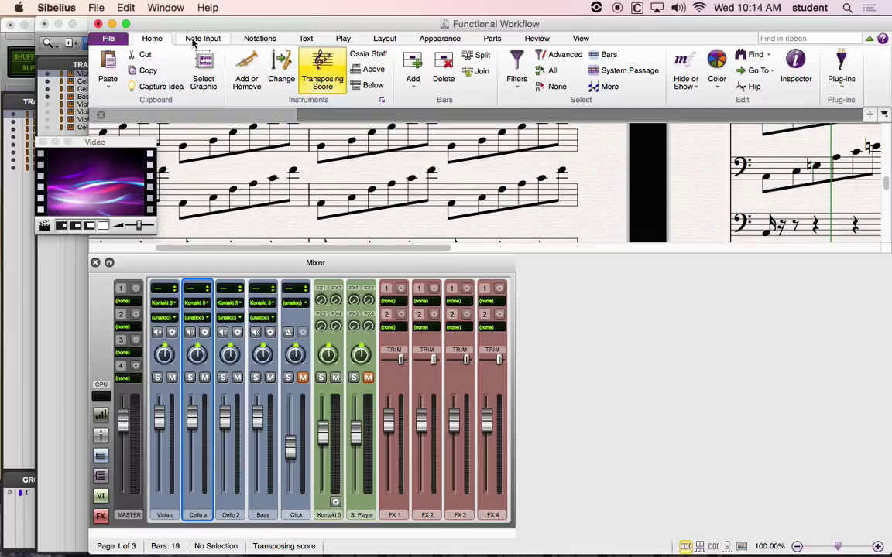
Switch to Pro Tools, start a video import and search this Mac for file names matching .mov.
left_click(21, 203)
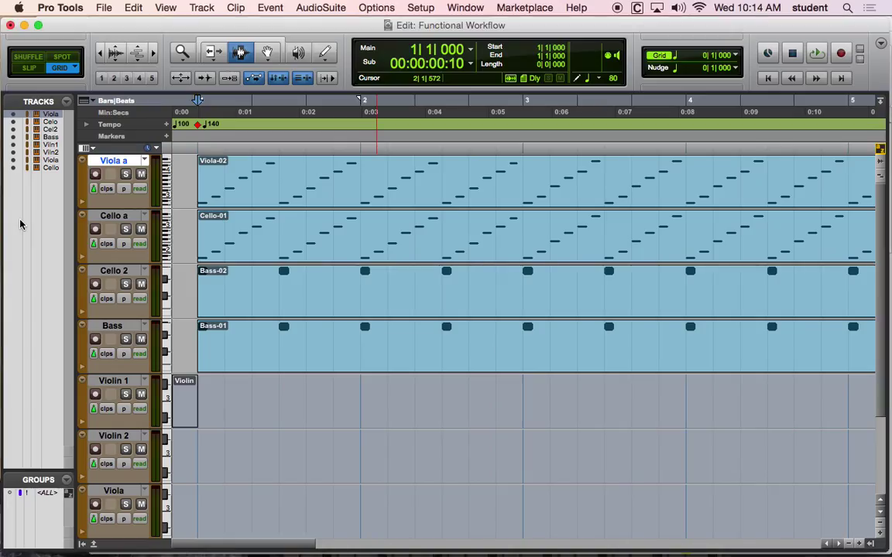
left_click(104, 7)
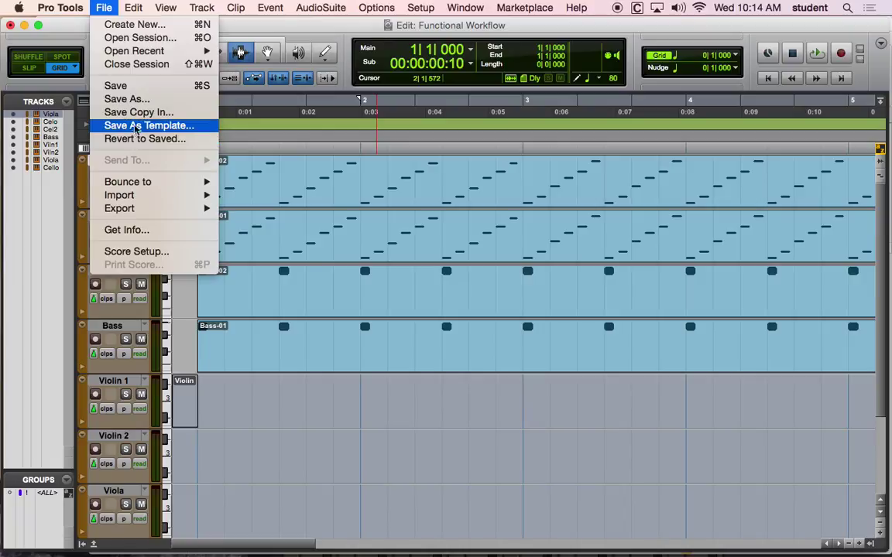
mouse_move(129, 185)
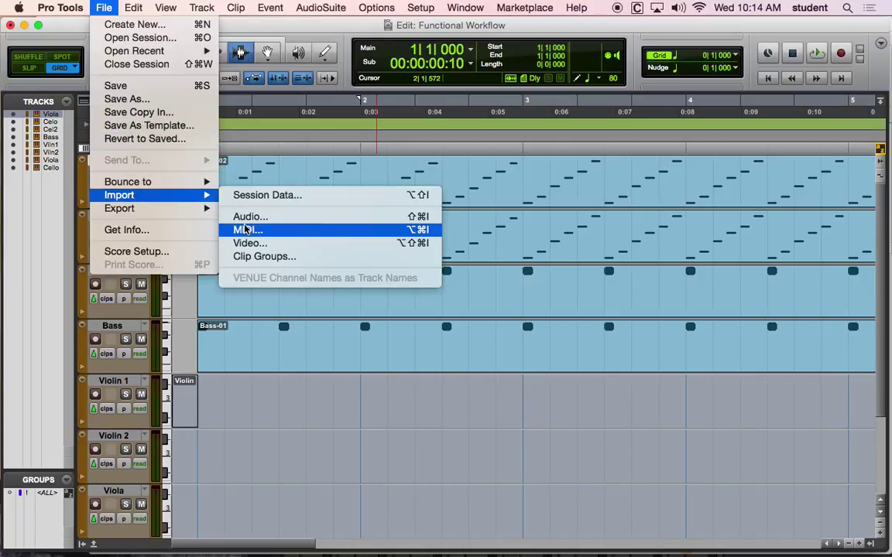
left_click(250, 244)
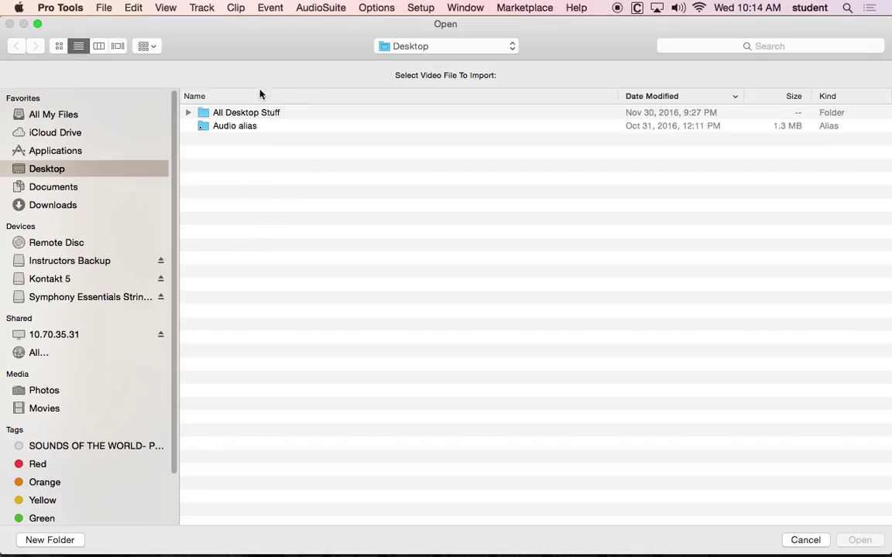
left_click(665, 46)
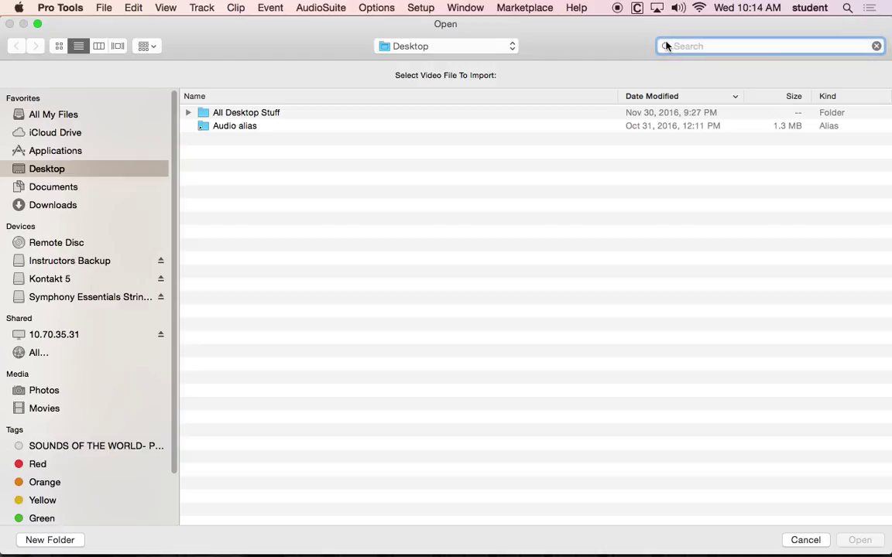
type(".mob")
key("BackSpace")
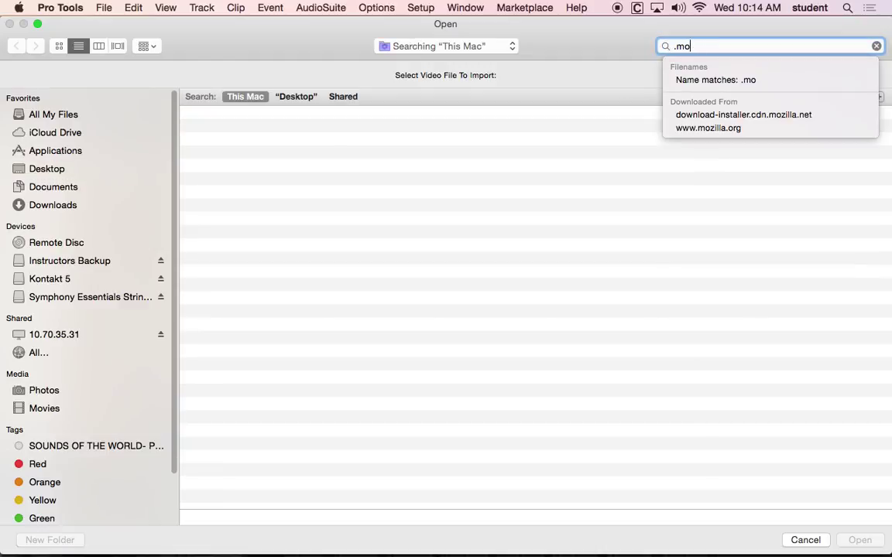
type("v")
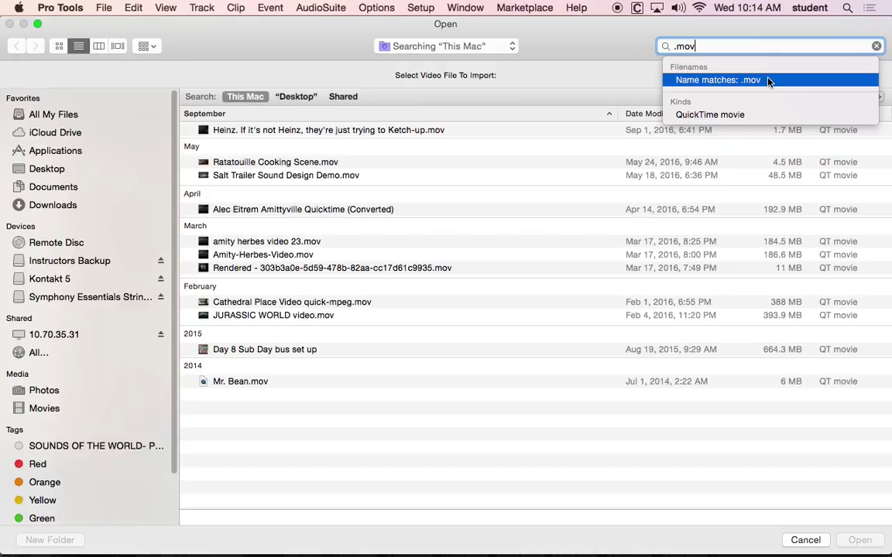
left_click(768, 81)
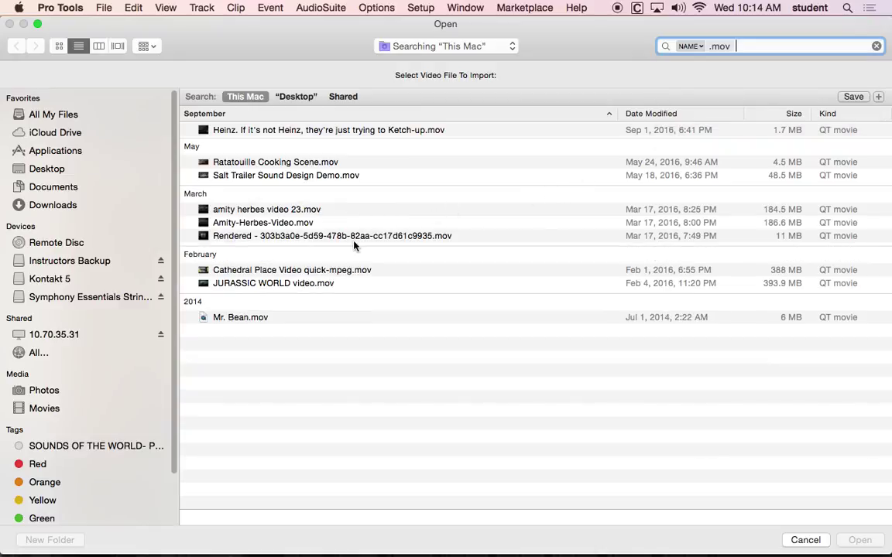
Check JURASSIC WORLD video.mov and the Rendered .mov file as import candidates, and cancel the video import.
left_click(338, 284)
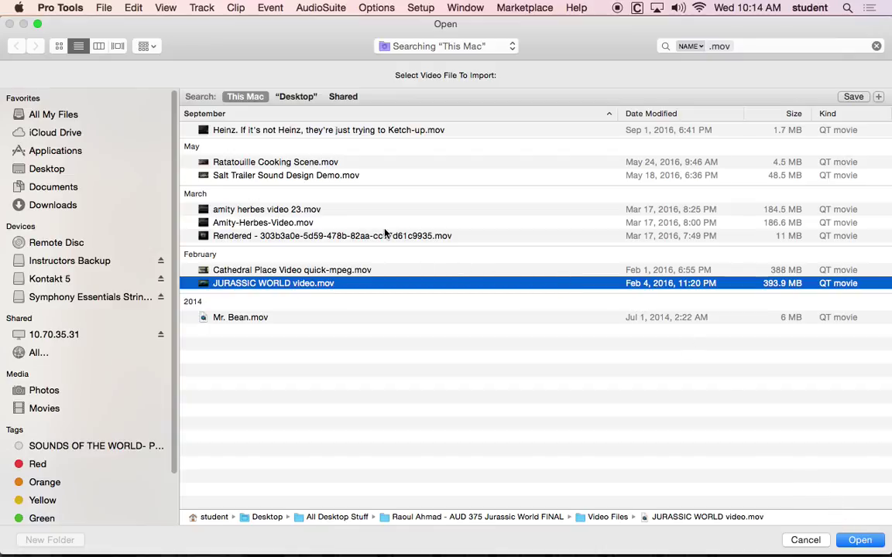
left_click(383, 236)
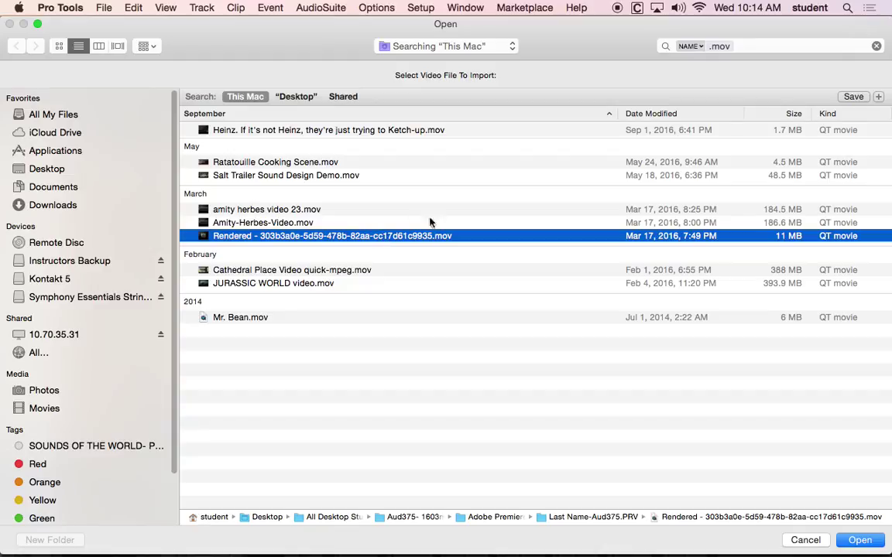
left_click(798, 541)
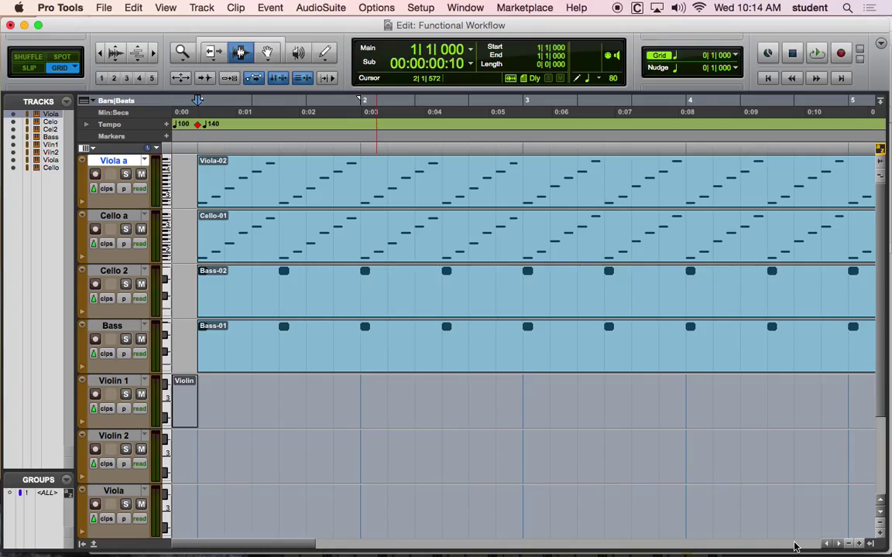